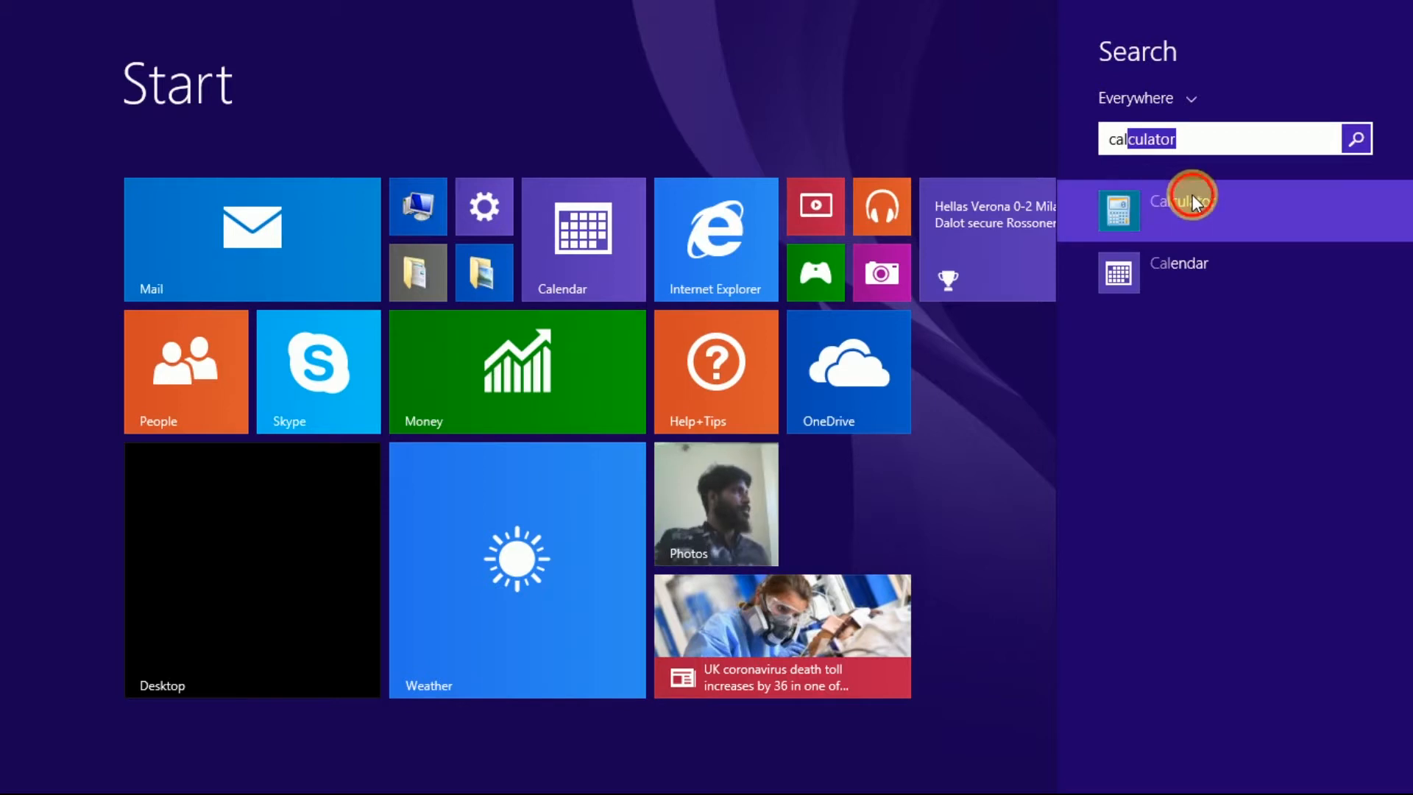
Open Calculator beside the barrel diagram and add up the layer thicknesses 10 + 20 + 20 + 20 + 15
click(1233, 190)
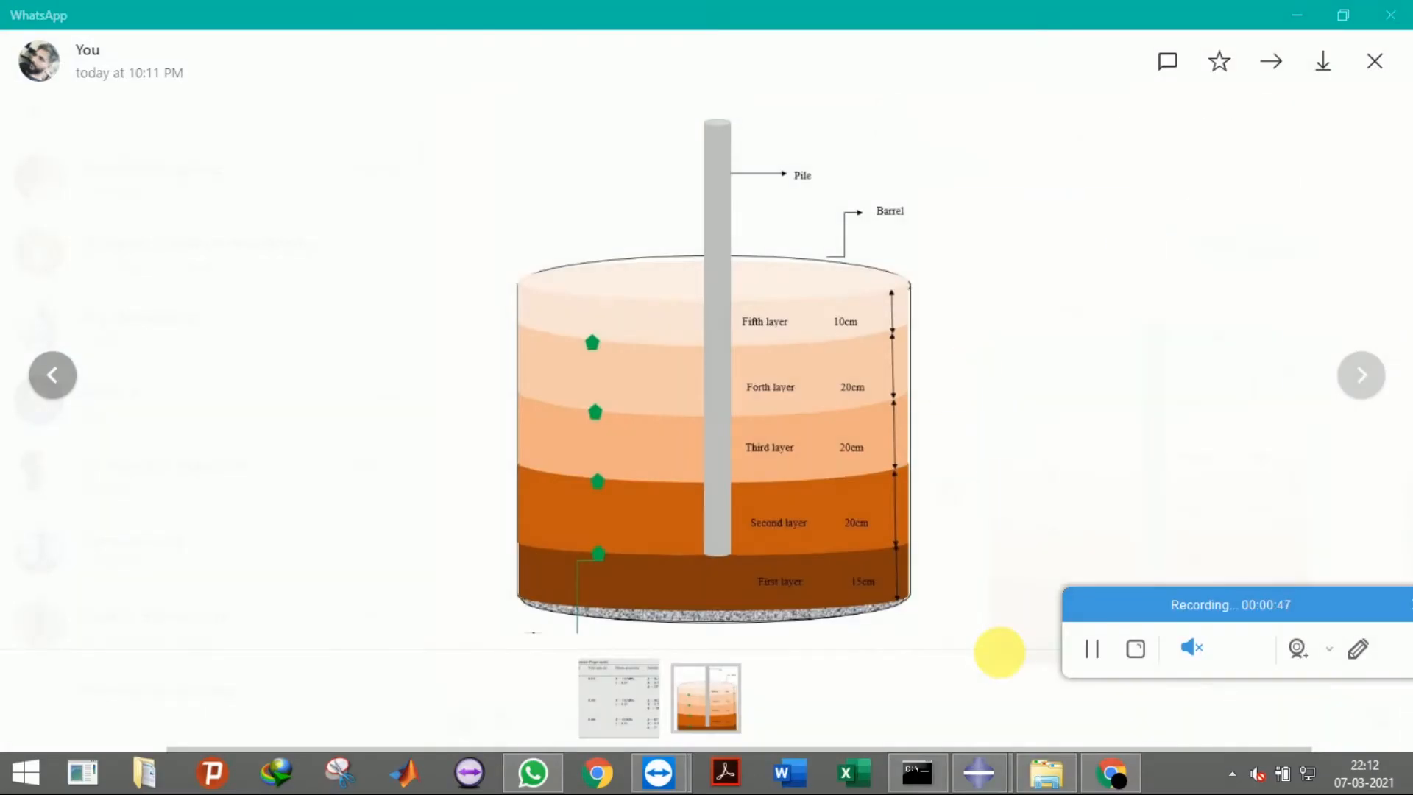
drag(1070, 112, 1179, 121)
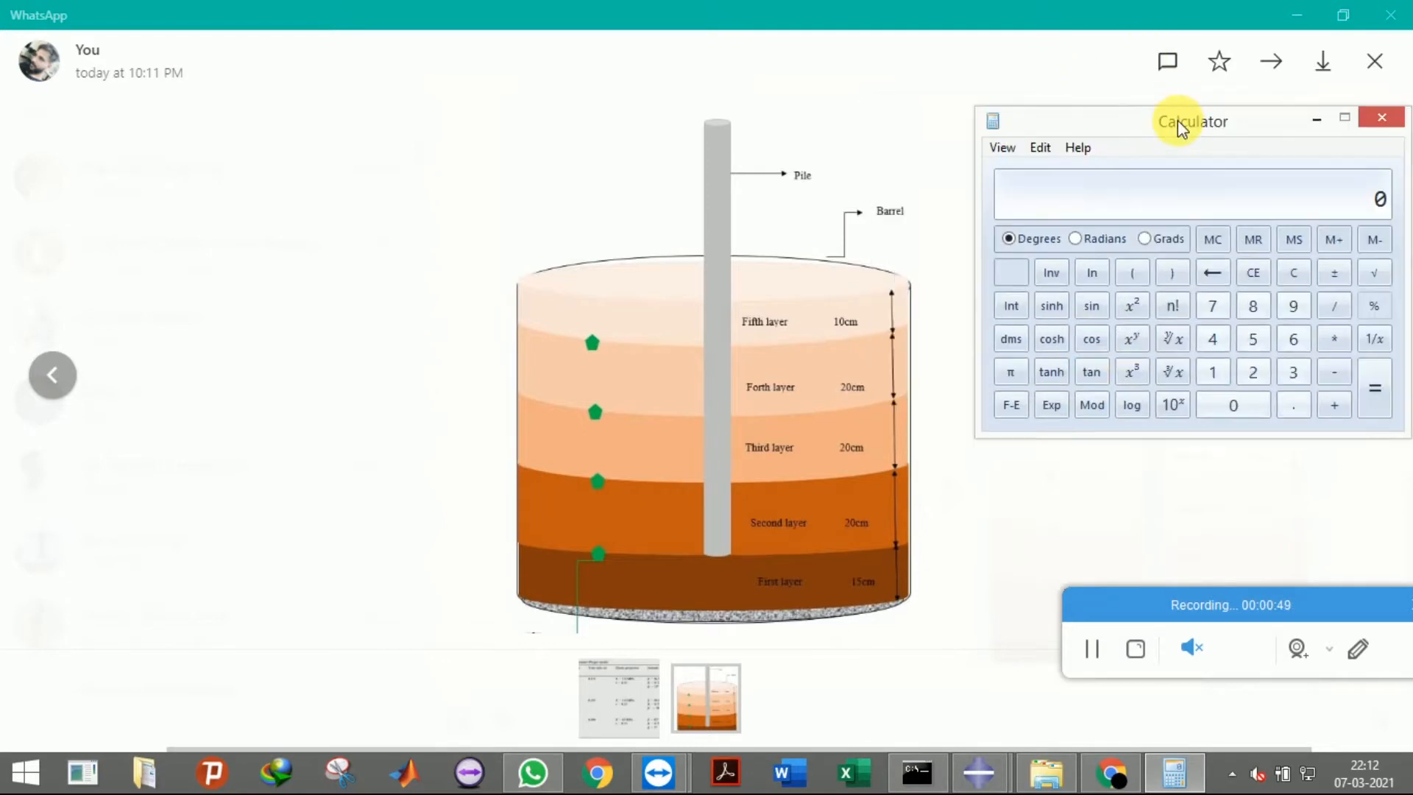
click(1215, 370)
click(1225, 410)
click(1334, 405)
click(1251, 374)
click(1253, 405)
click(1334, 407)
click(1259, 370)
click(1251, 405)
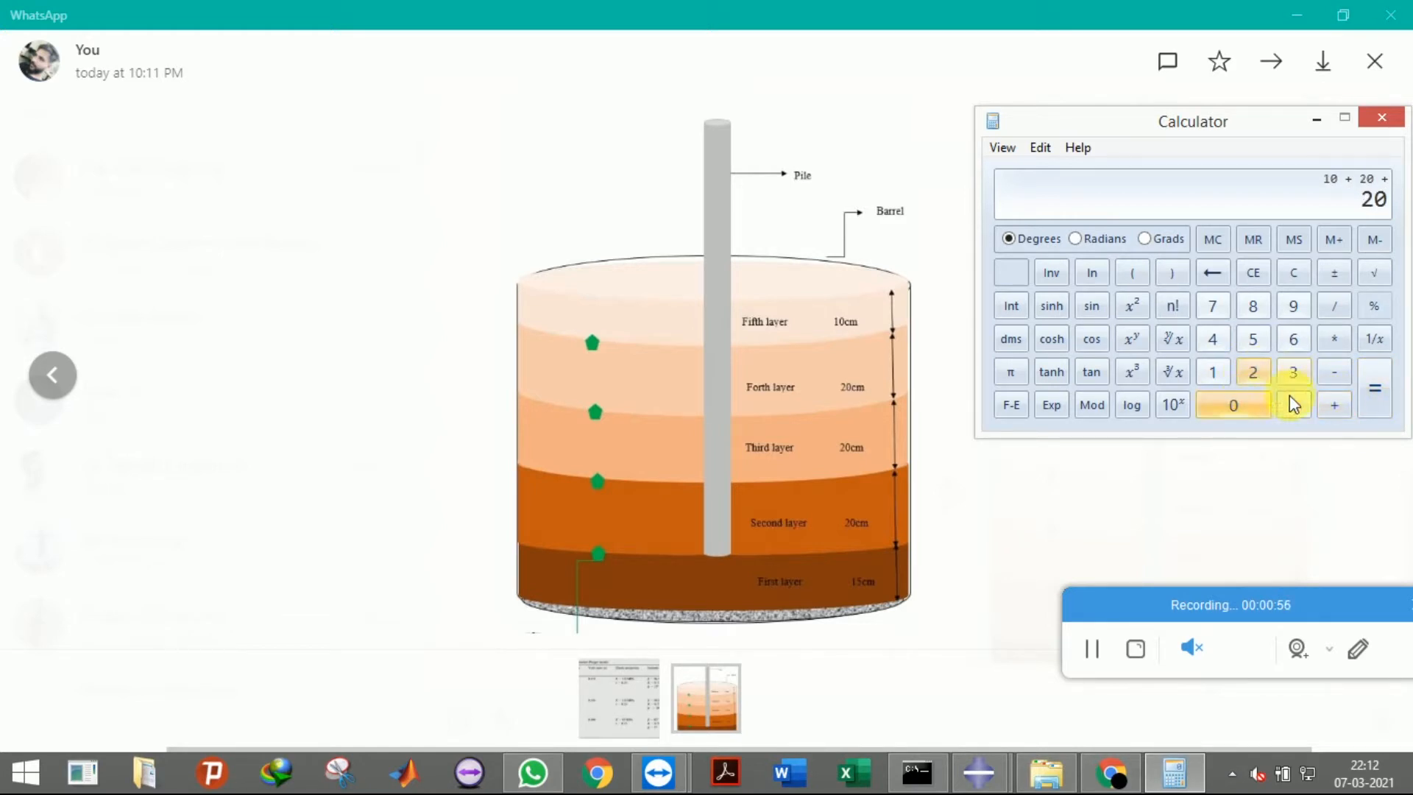
click(1339, 404)
click(1253, 372)
click(1233, 406)
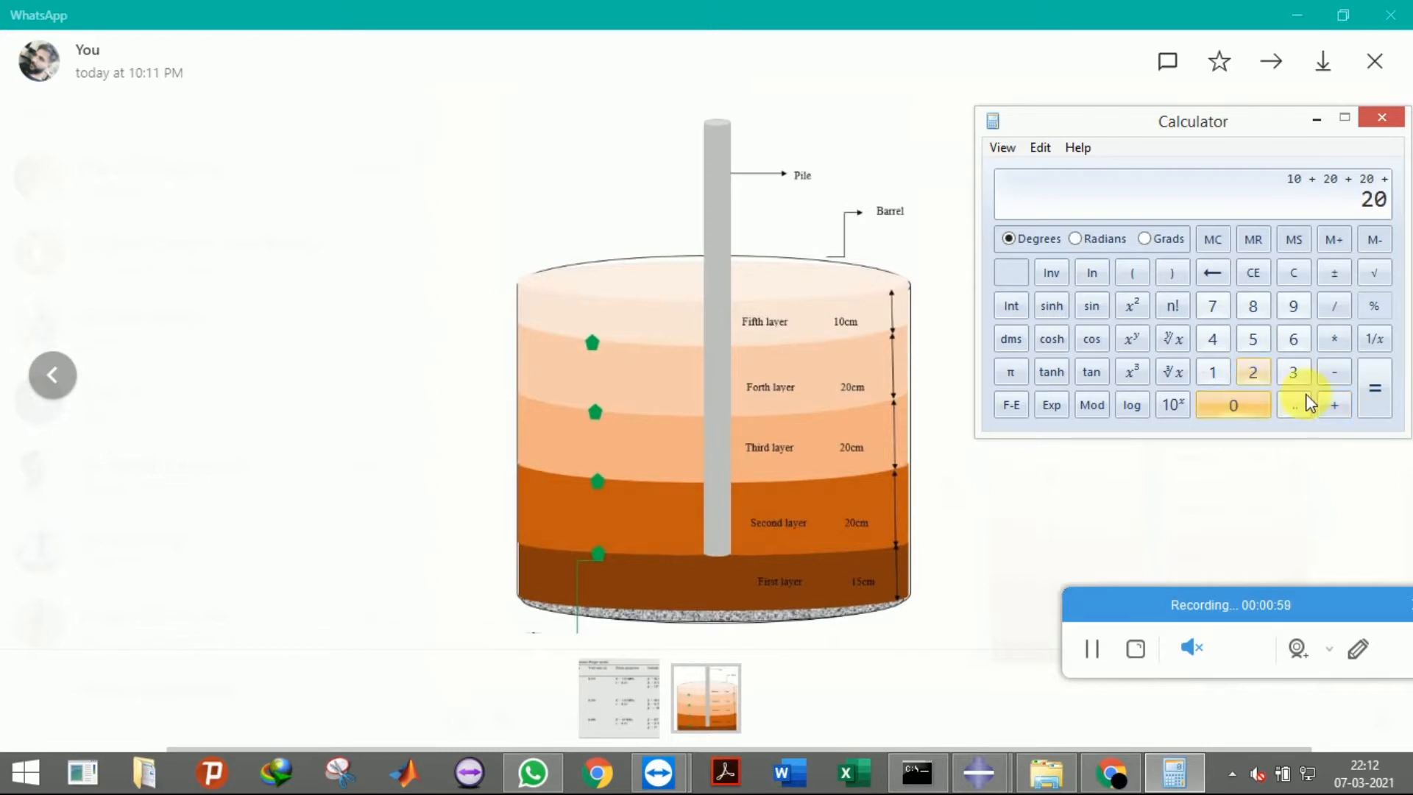
click(1333, 405)
click(1213, 374)
click(1252, 340)
click(1372, 390)
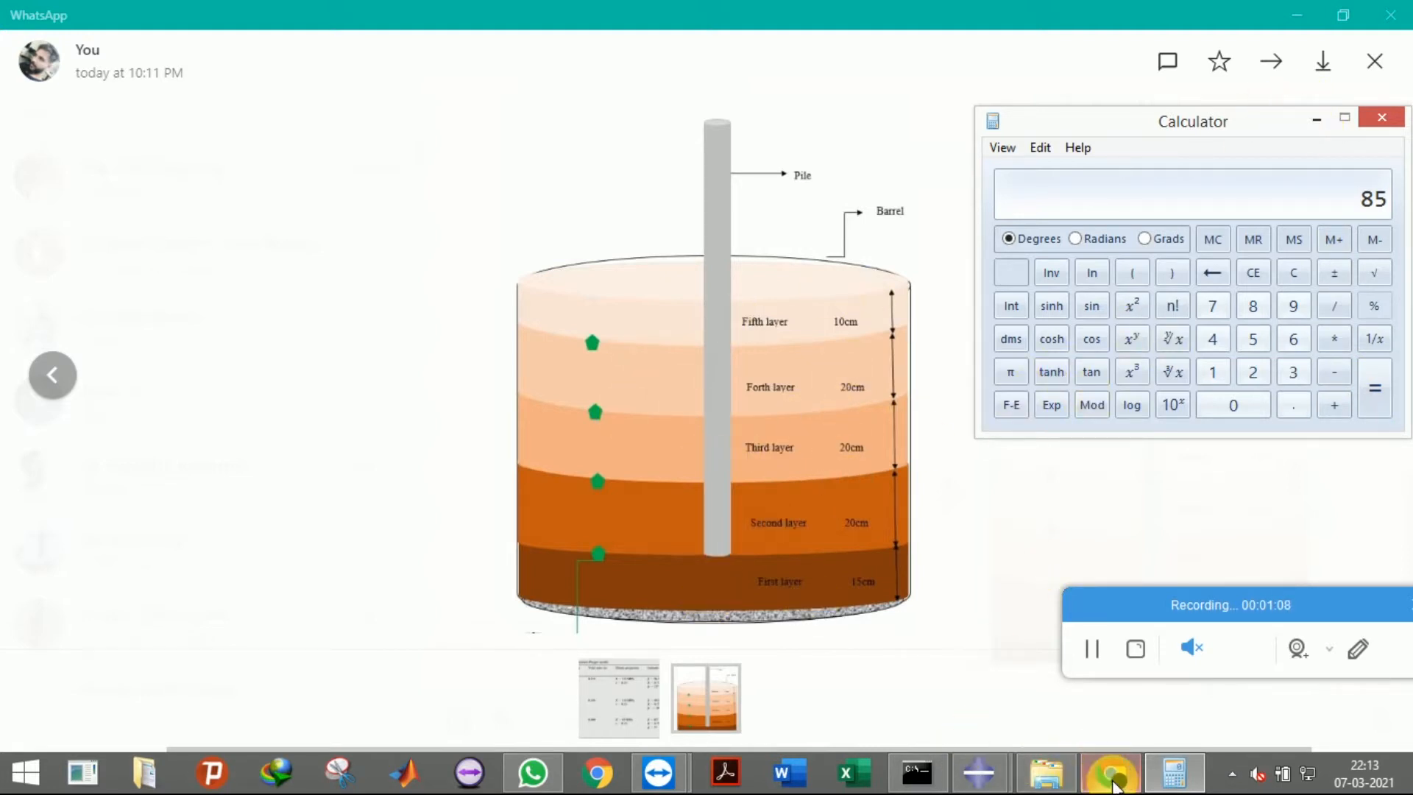
Close the deep_cdp Monitor window and switch to the Abaqus/CAE model database window
mouse_move(982, 765)
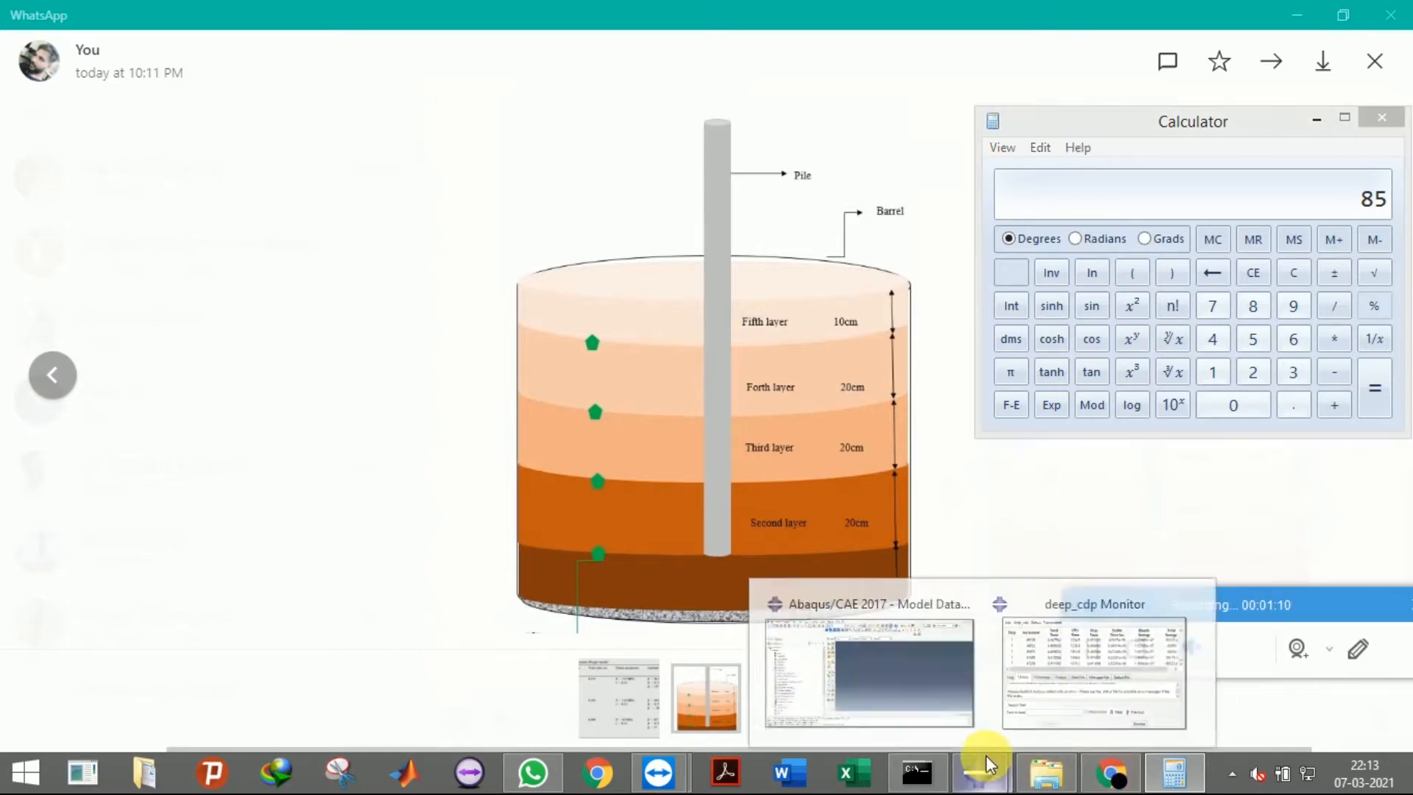
click(1190, 600)
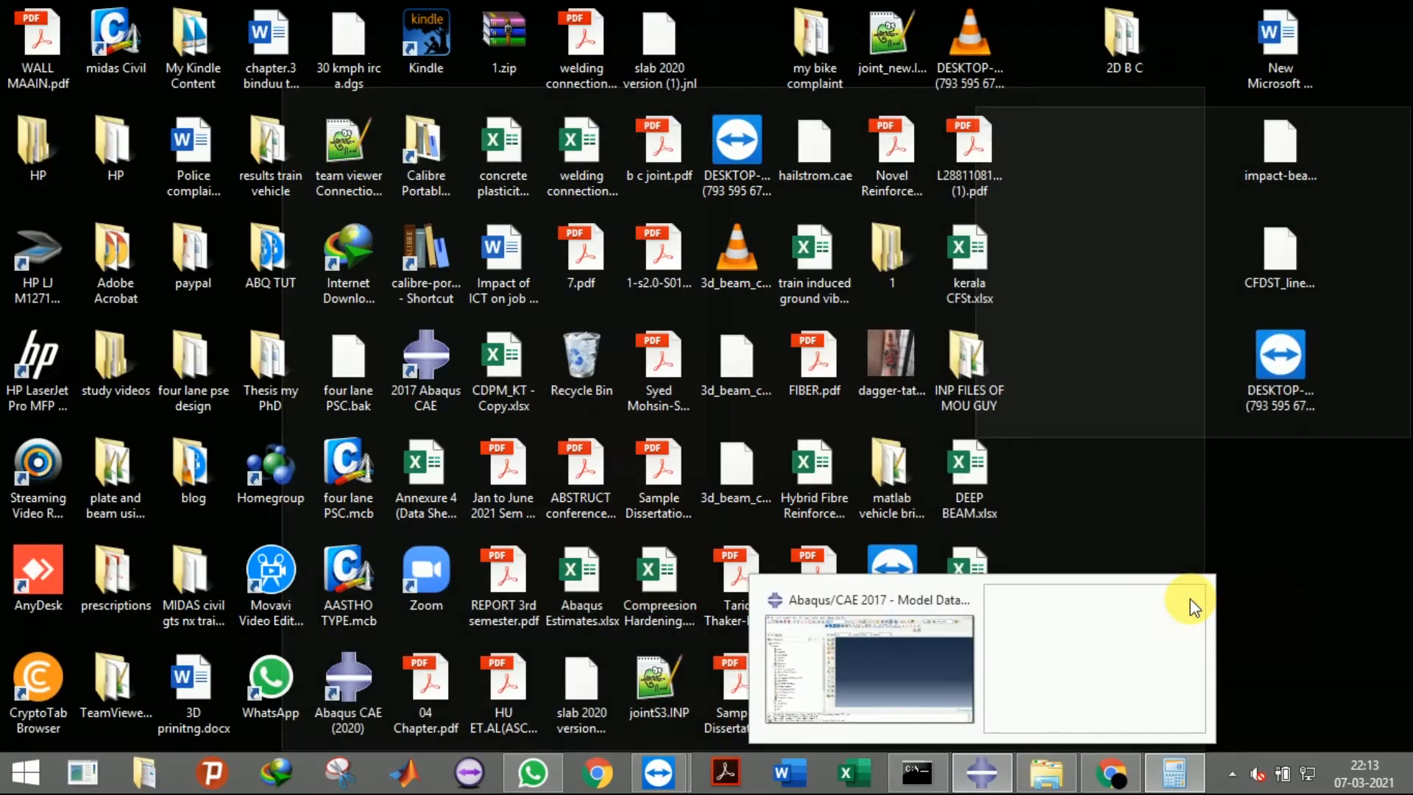
click(983, 677)
Close the deep_cdp.odb output database in the session results
click(79, 163)
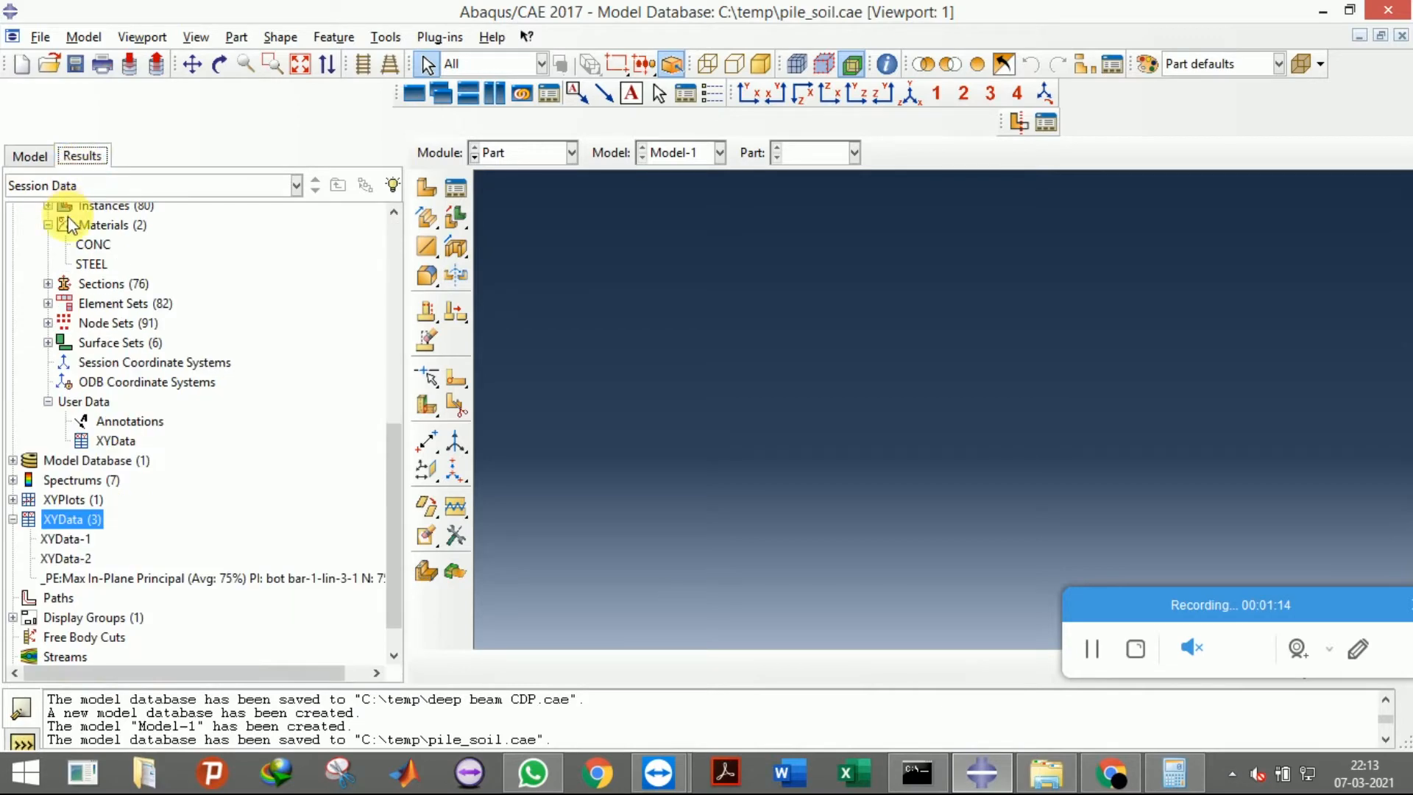
scroll(85, 245, up, 8)
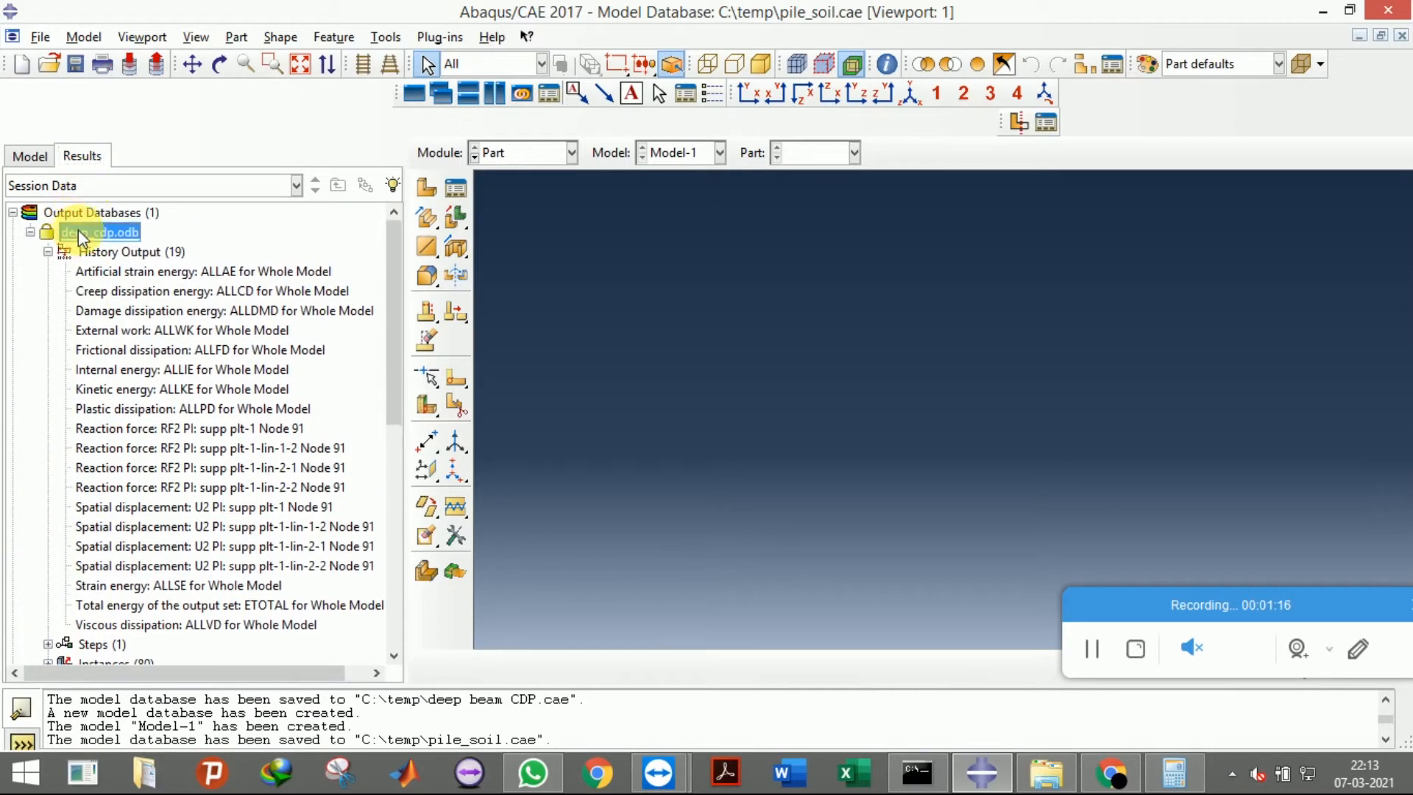
right_click(96, 232)
click(92, 242)
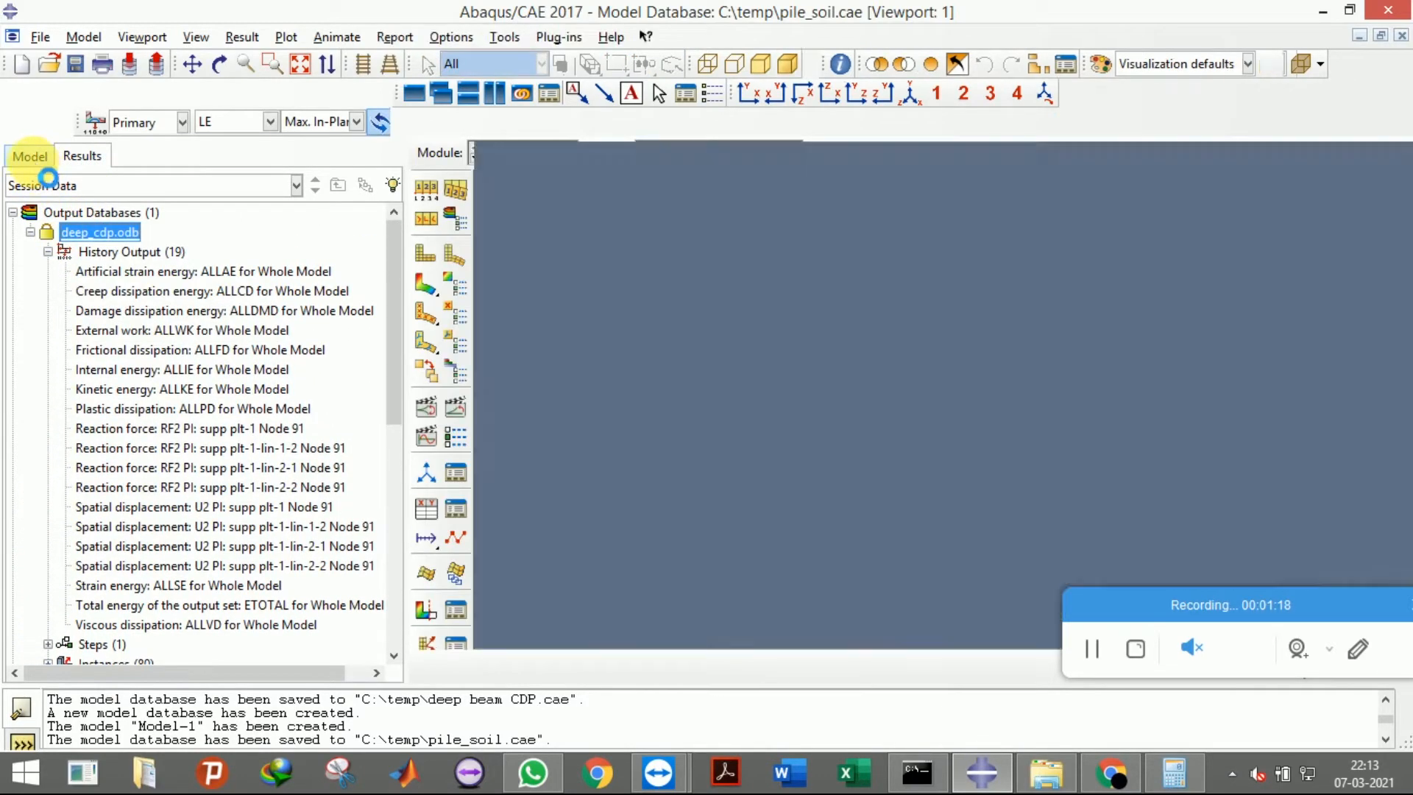
Return to the model tree and switch to the Part module
click(29, 131)
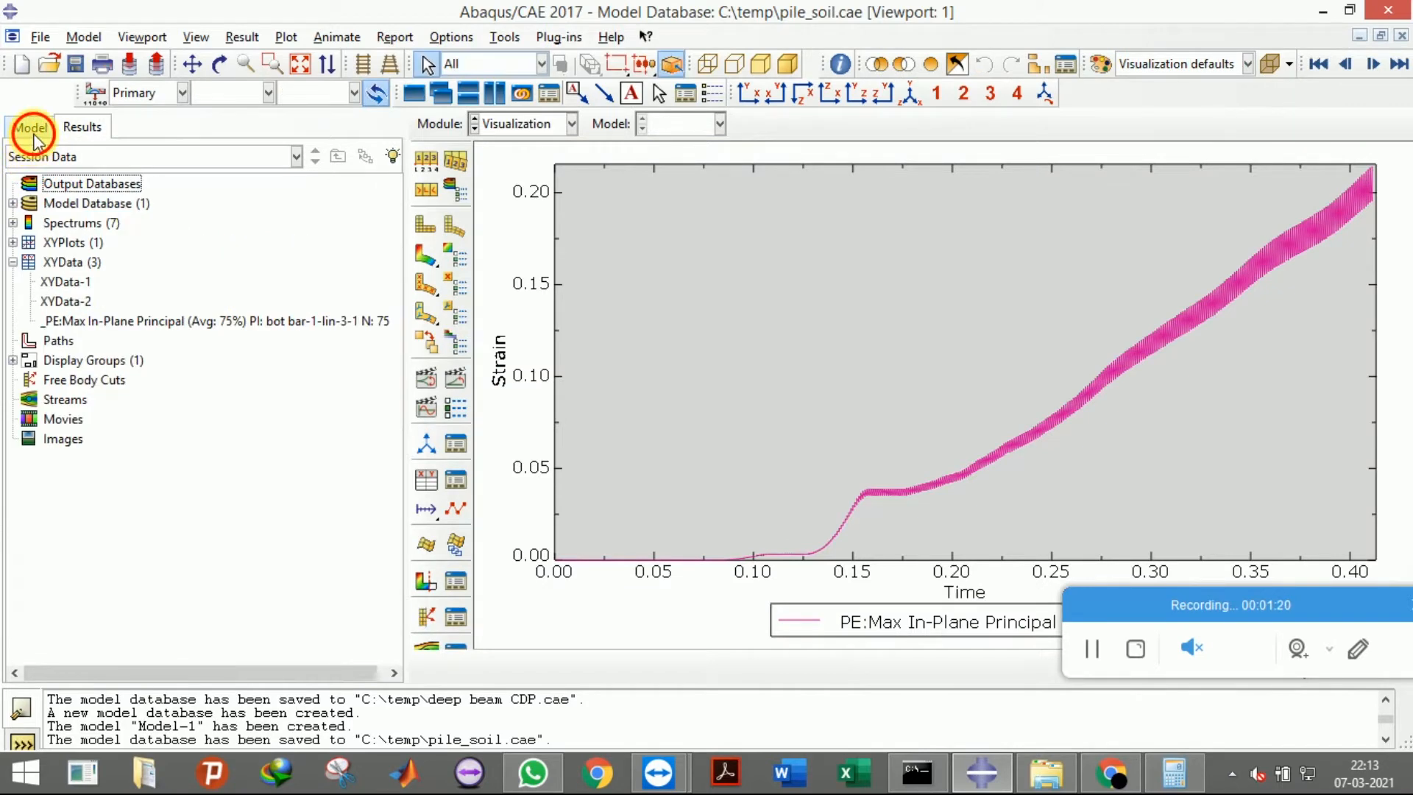
click(519, 124)
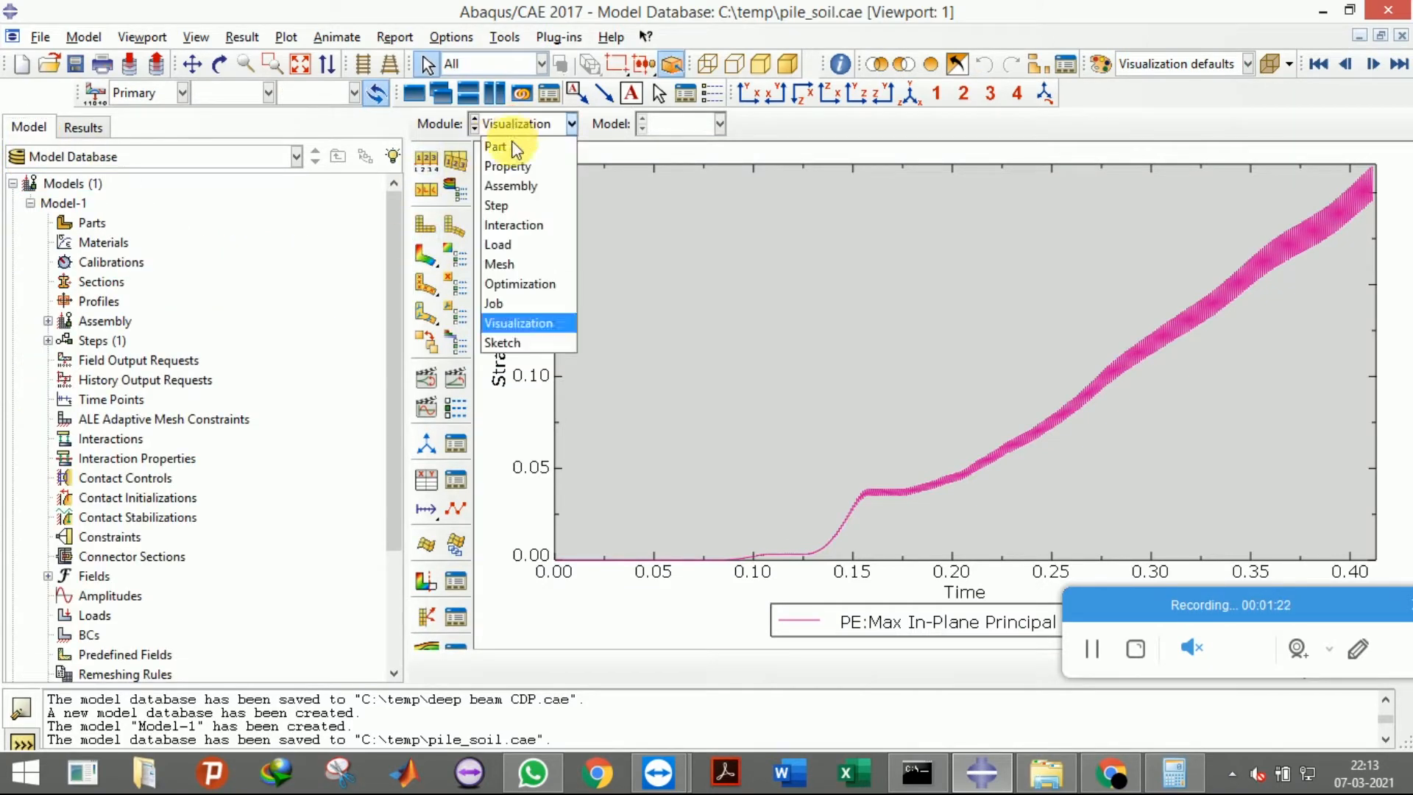
click(511, 150)
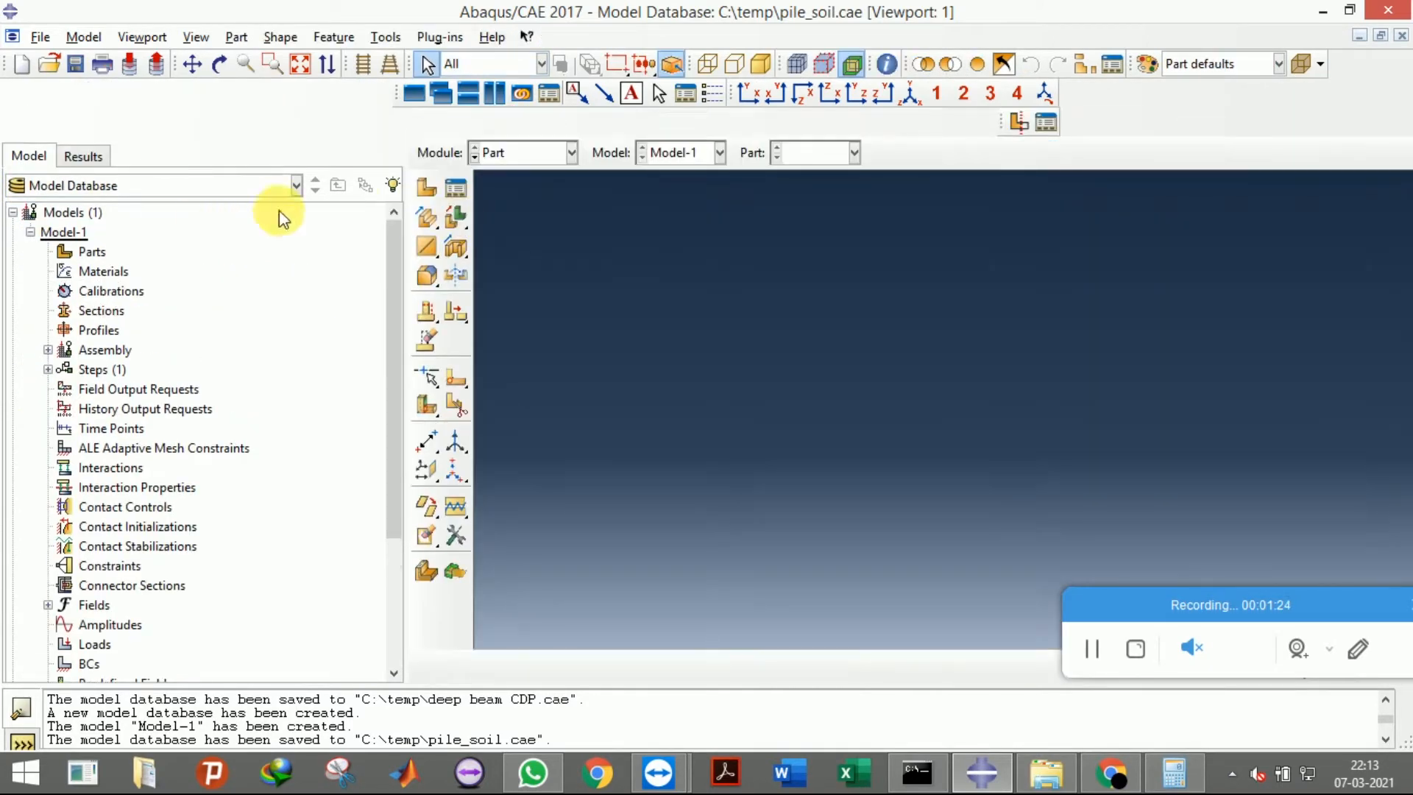
Create a 3D discrete rigid part named tank with a planar shell base feature and approximate size 200
click(426, 186)
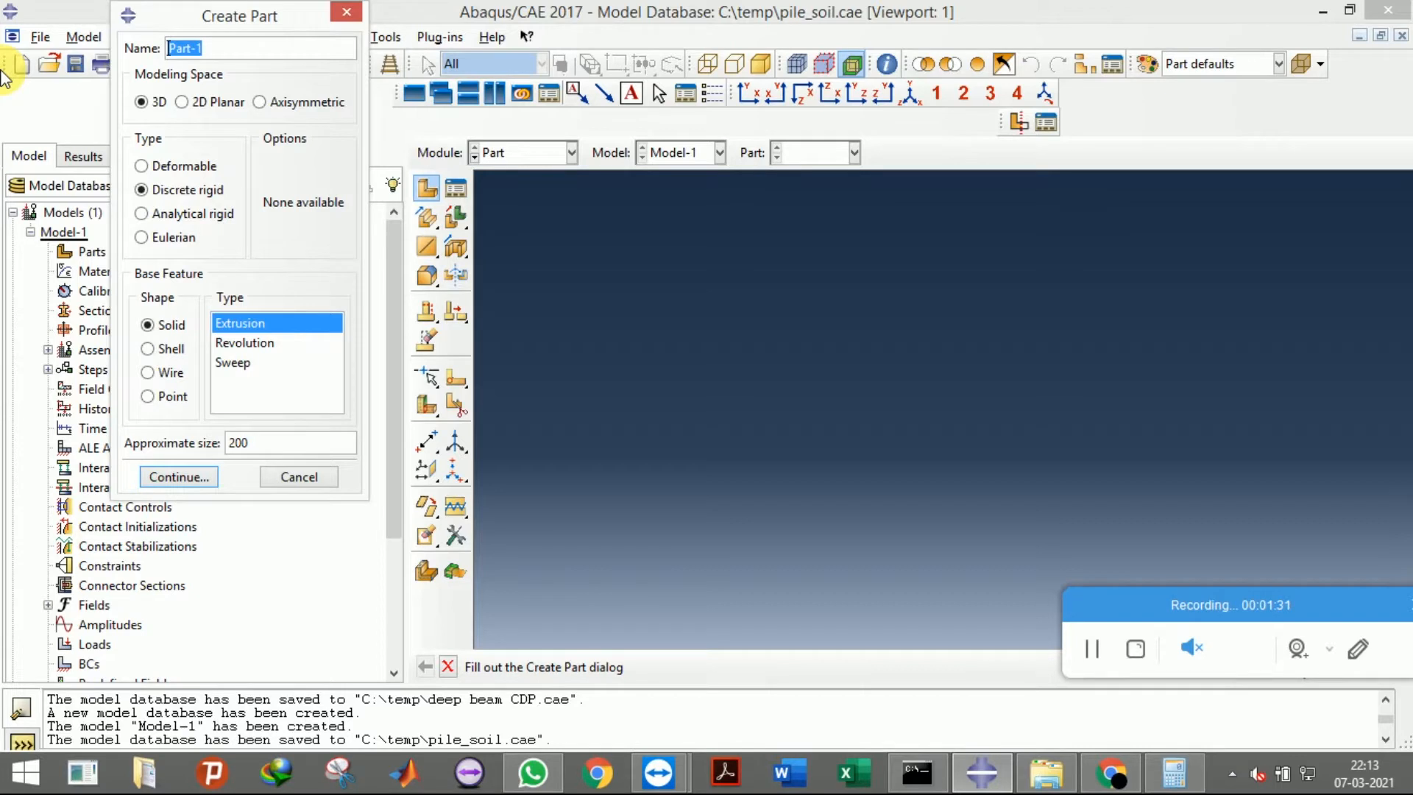
text(tank)
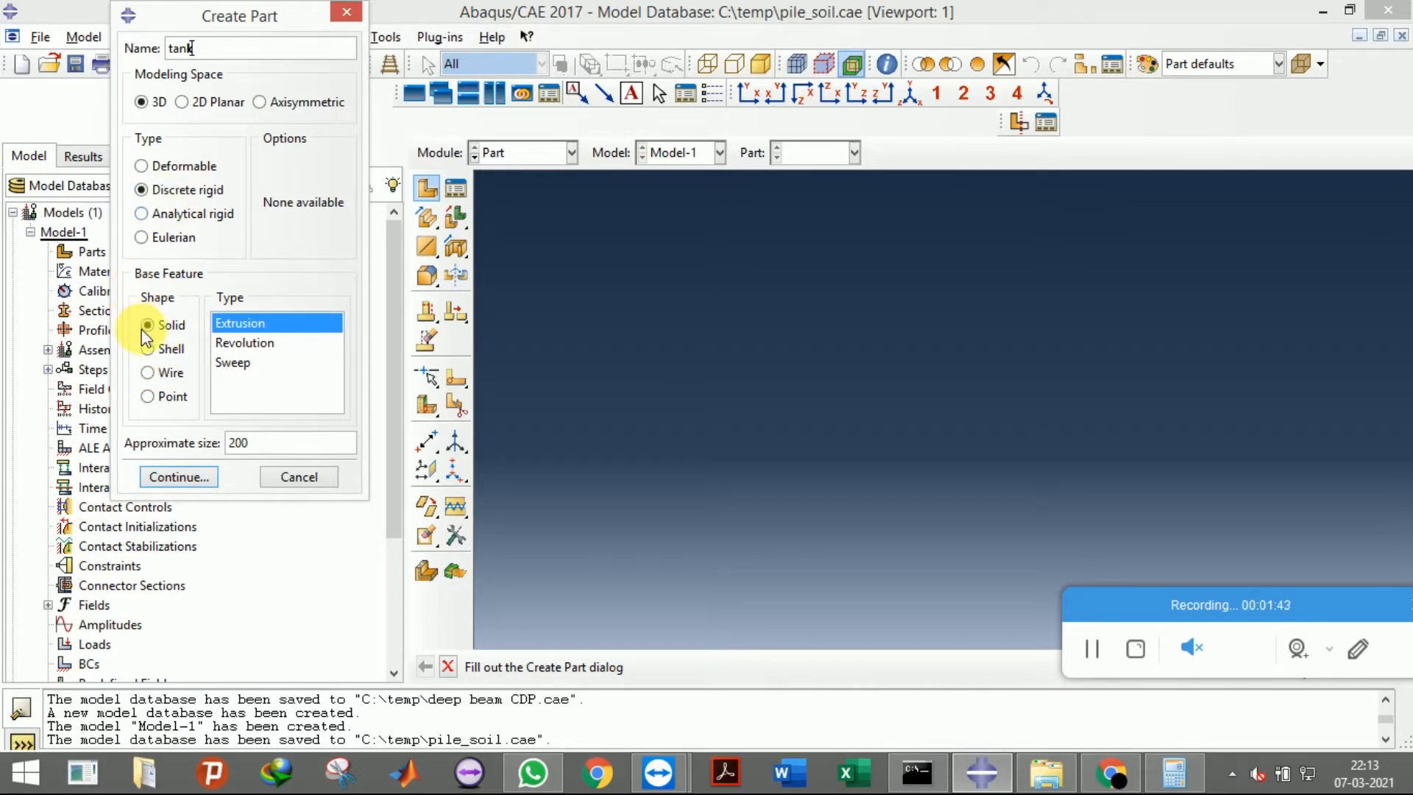
click(148, 349)
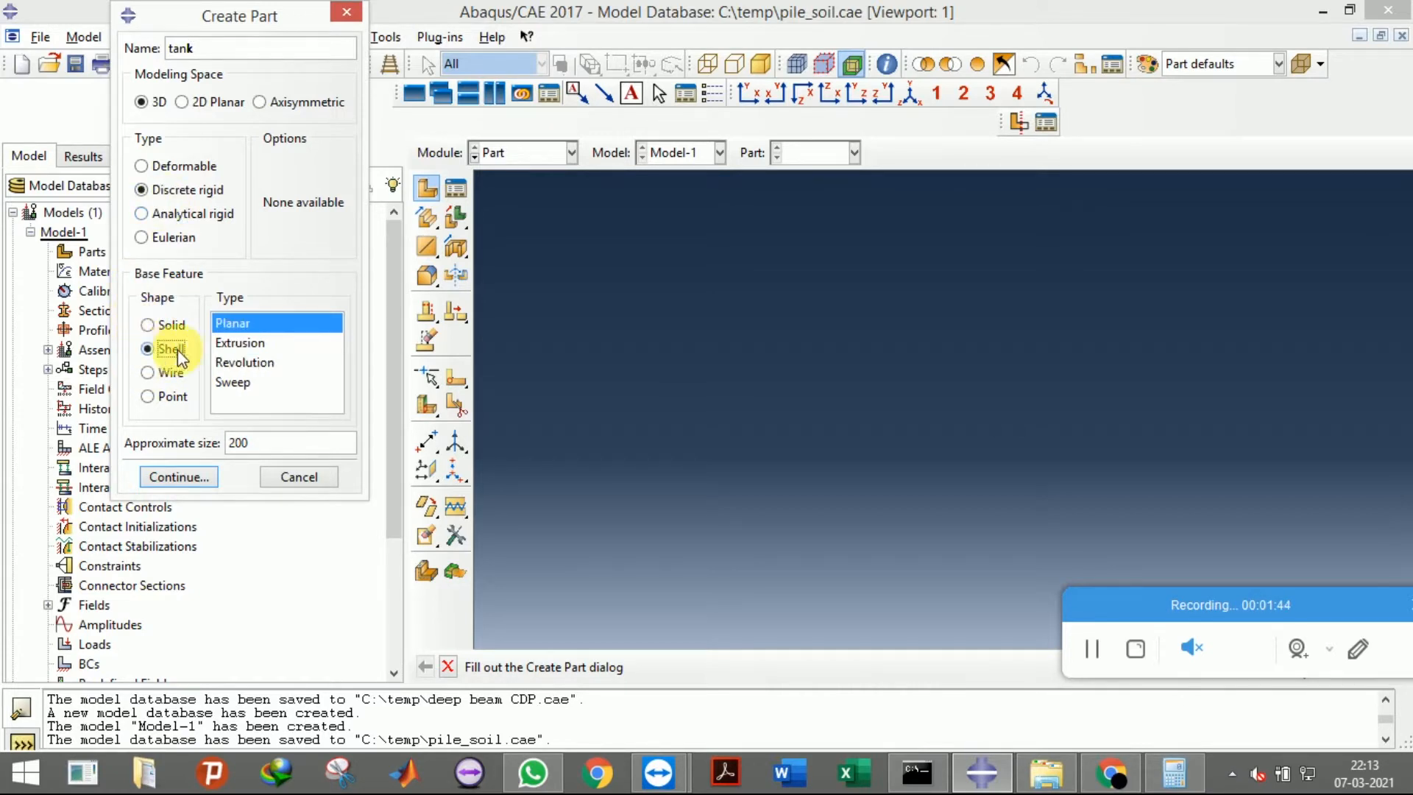
click(265, 343)
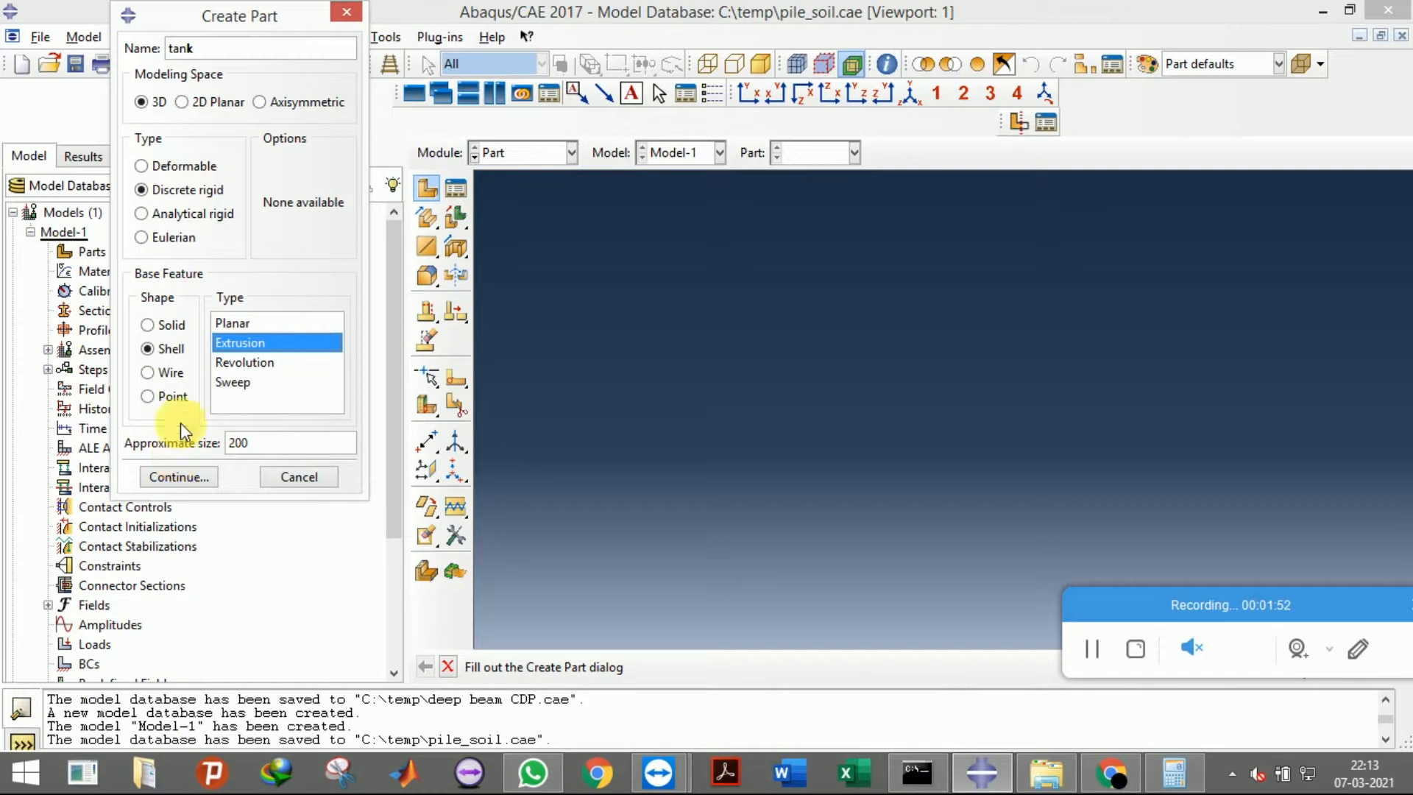
click(149, 325)
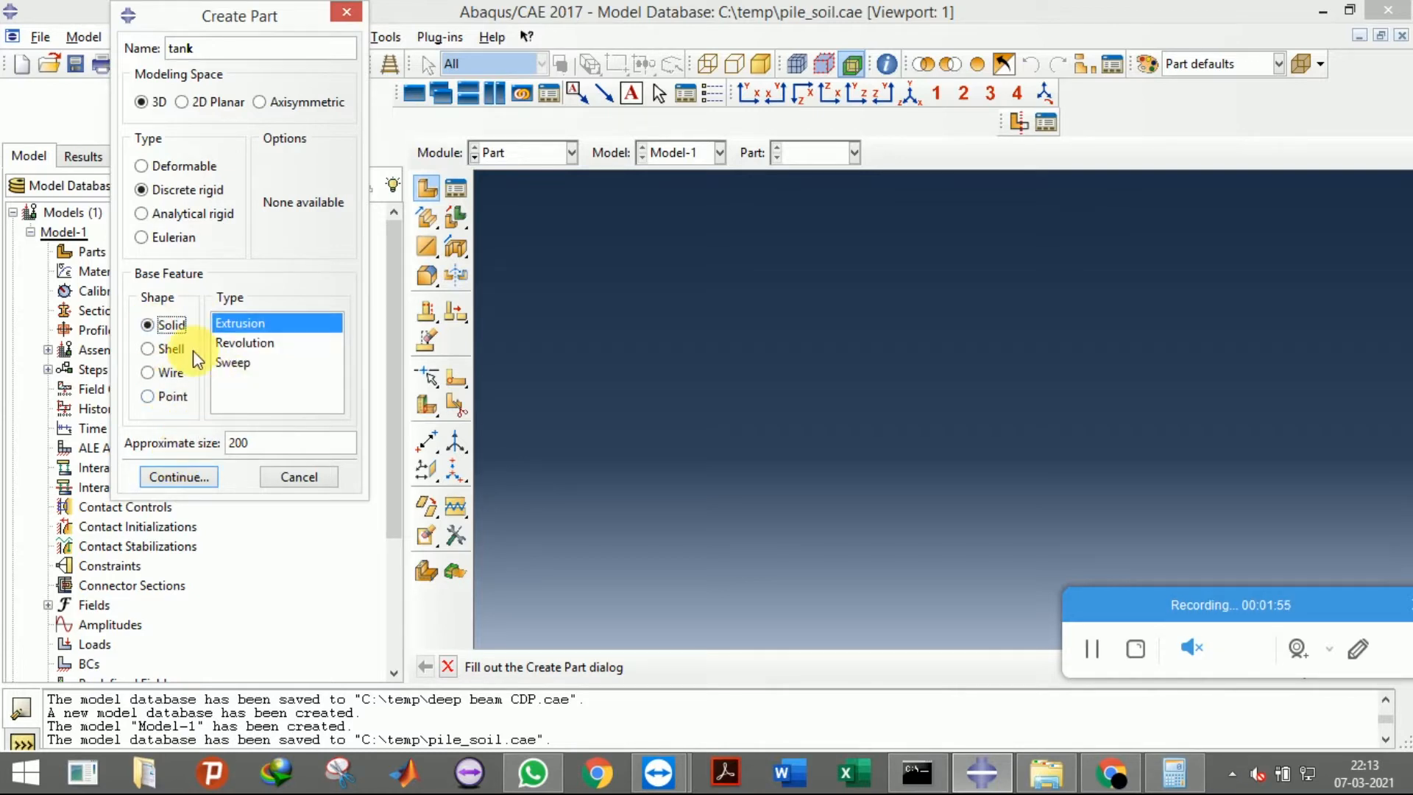
click(172, 349)
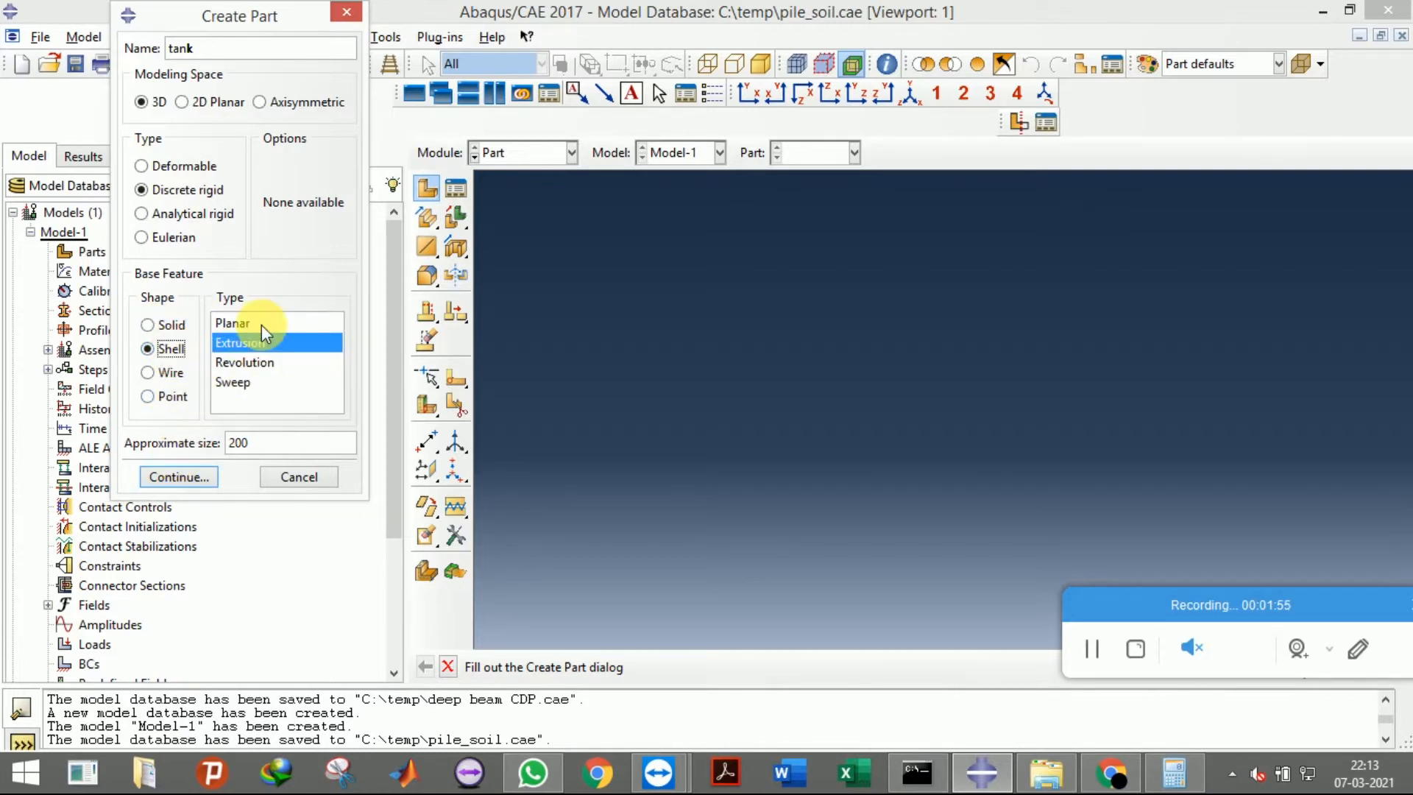
click(179, 476)
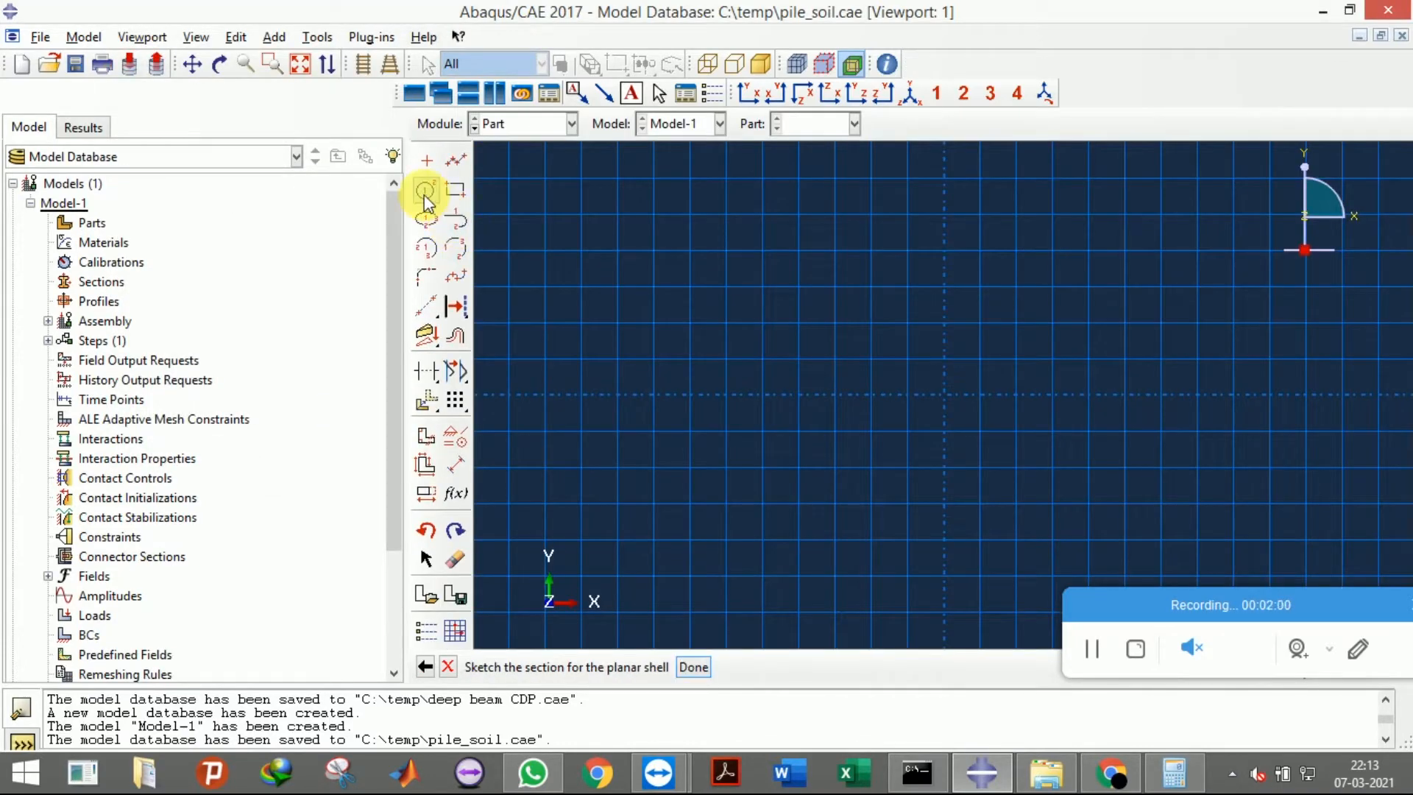
Sketch a circle of about 20 radius centred on the origin for the tank's section
click(425, 192)
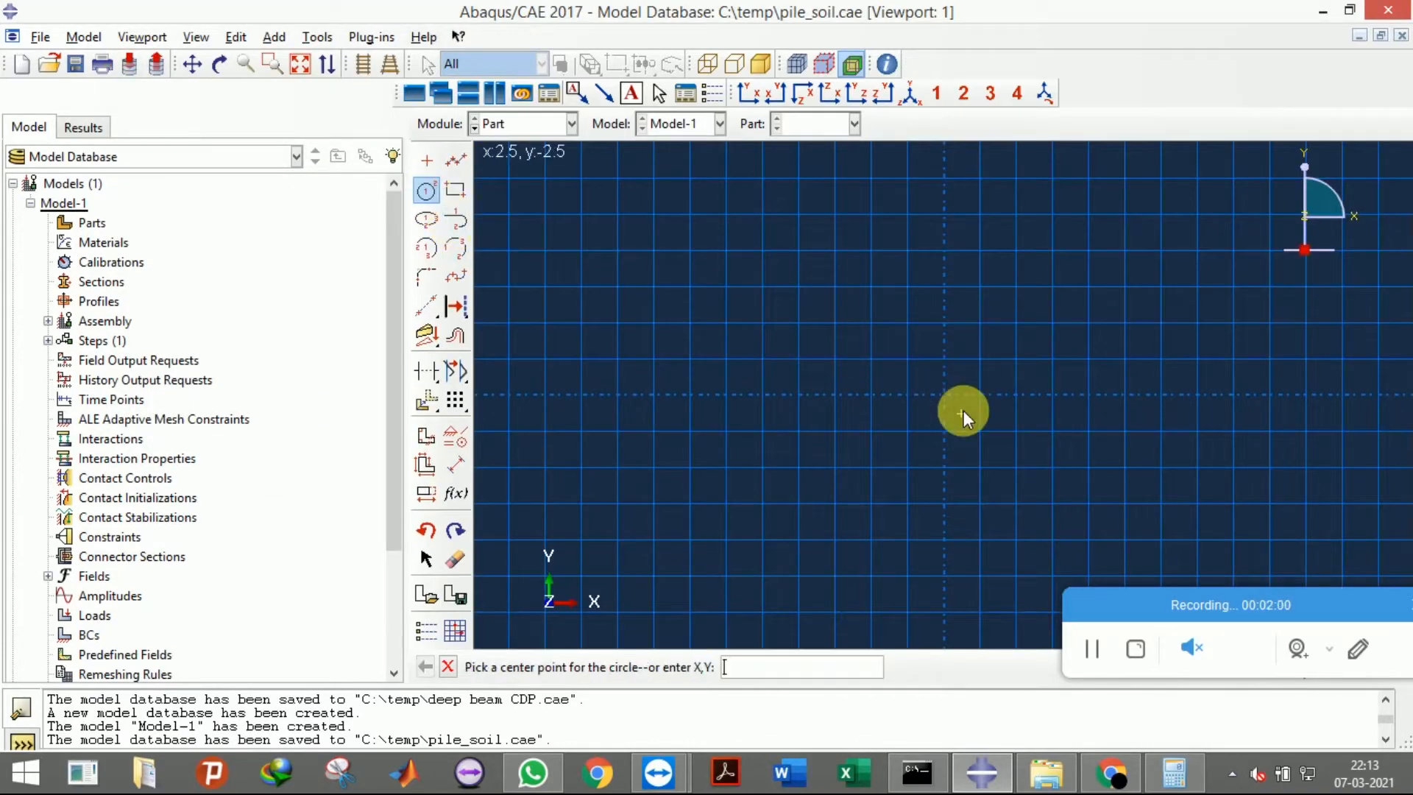
click(944, 395)
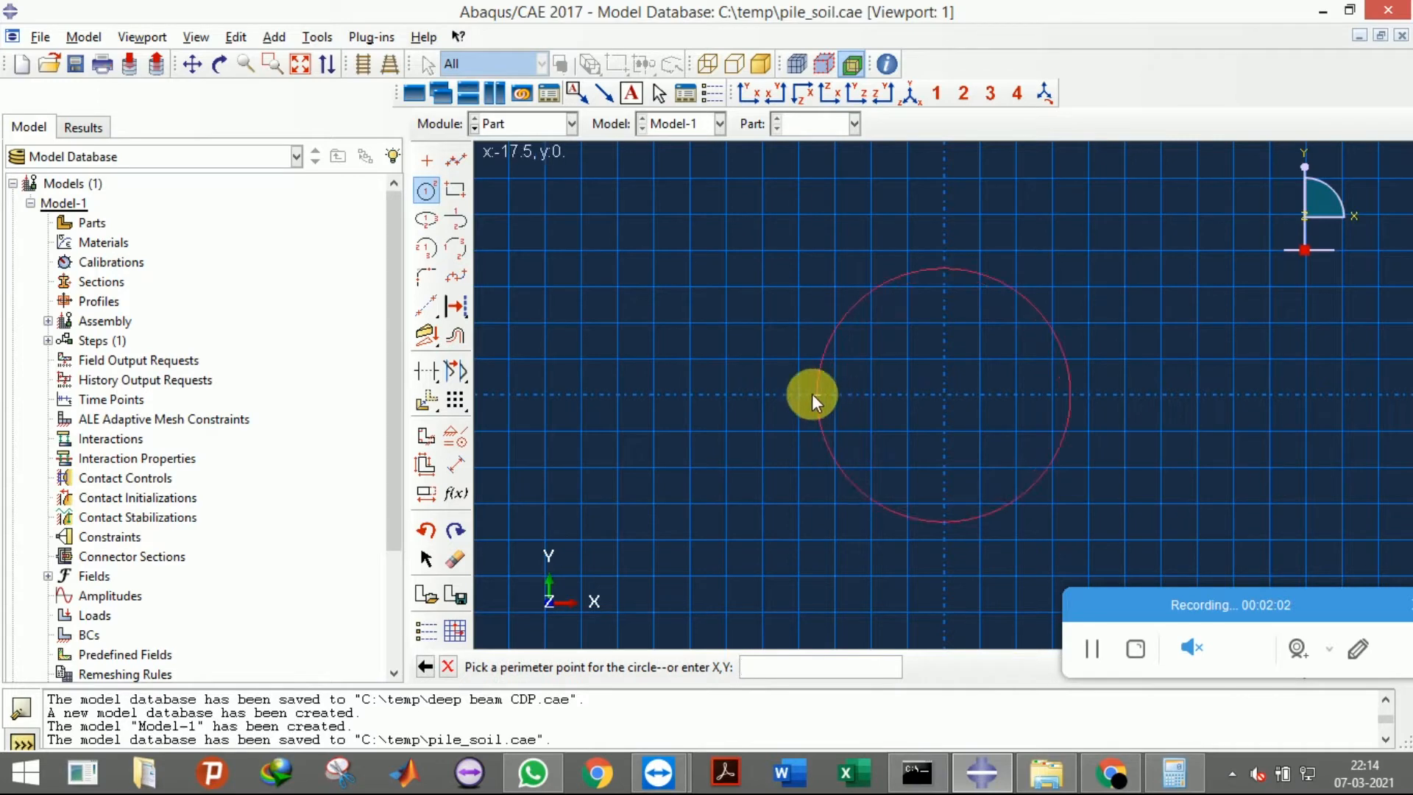
click(801, 395)
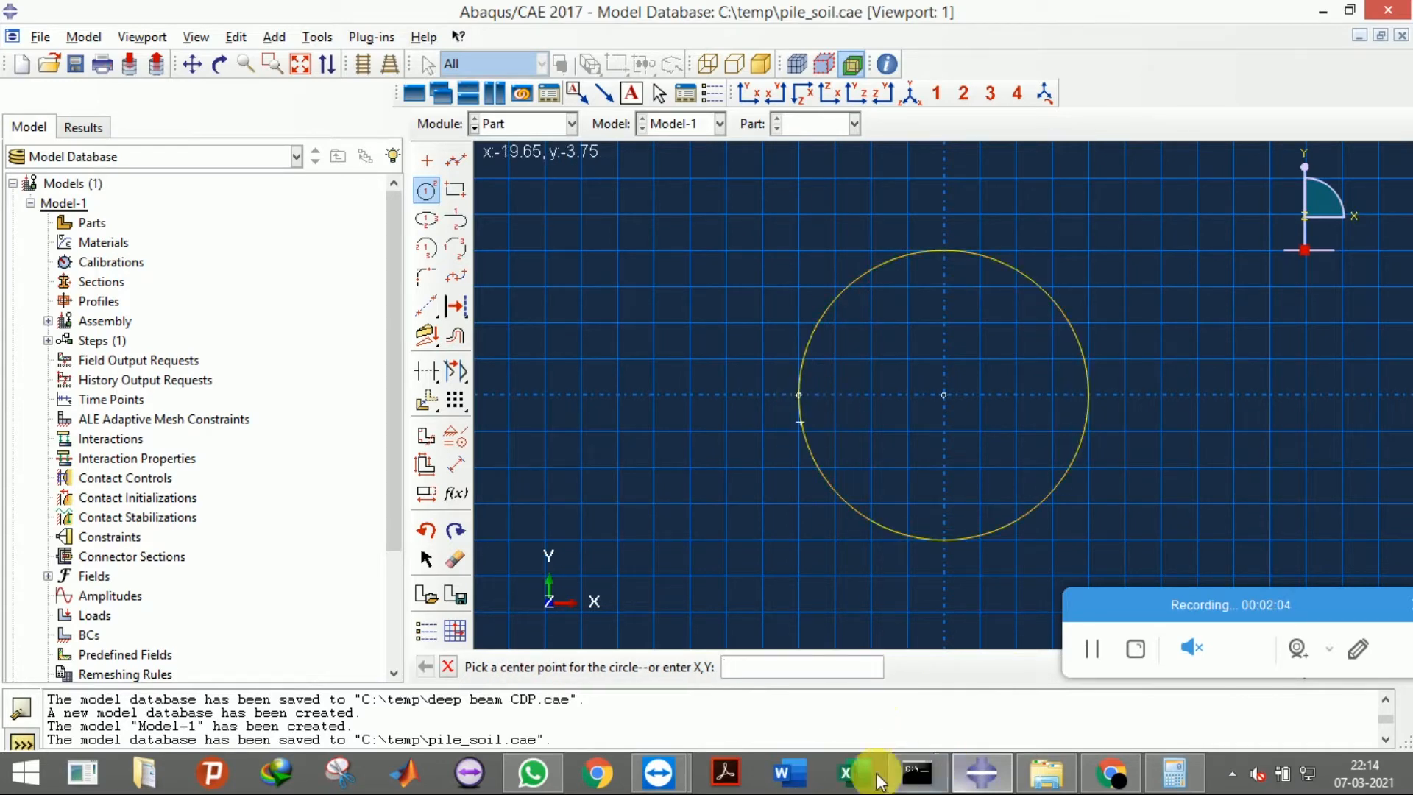
Check the barrel and pile dimensions in the WhatsApp diagram and the Freelancer project description, and return to Abaqus/CAE
click(530, 774)
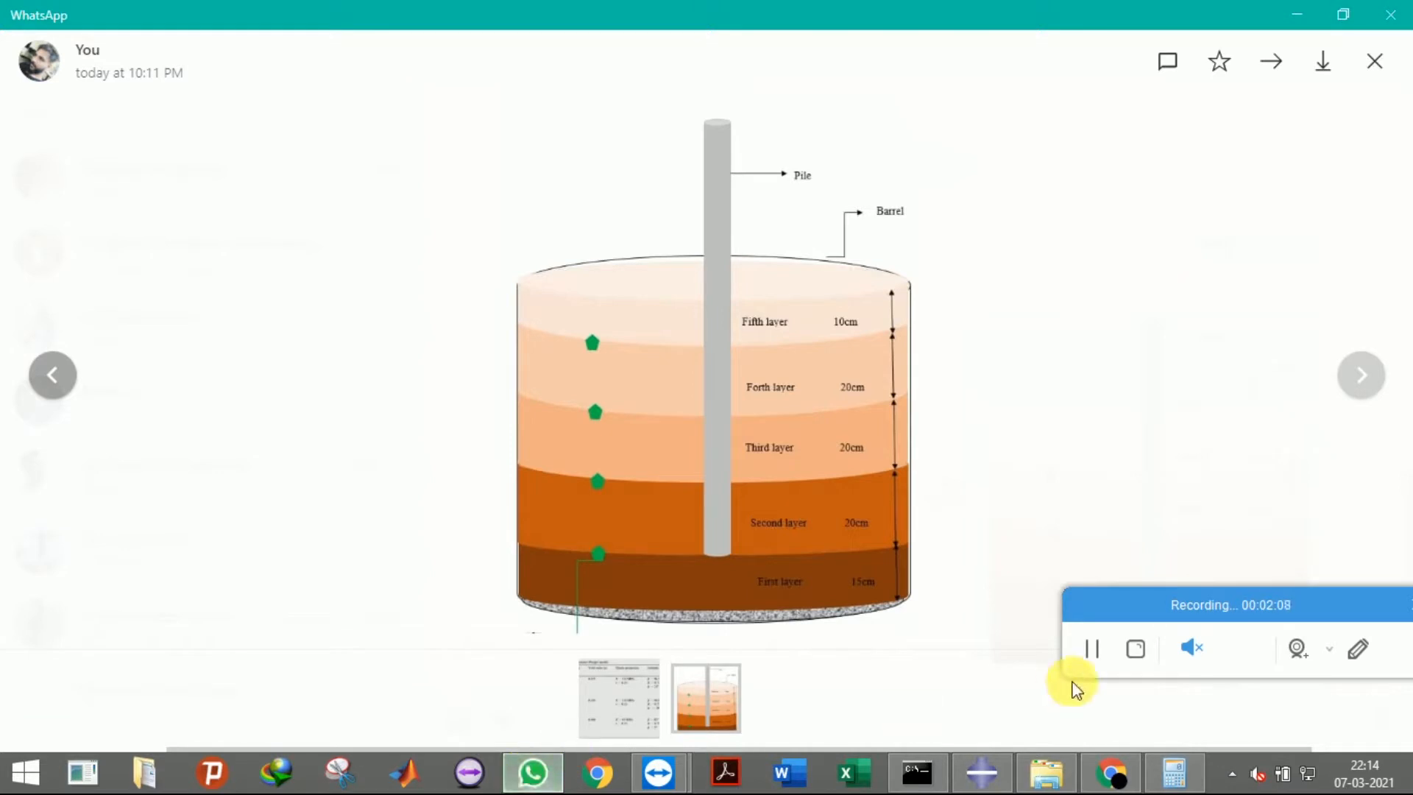
click(1092, 651)
click(1091, 650)
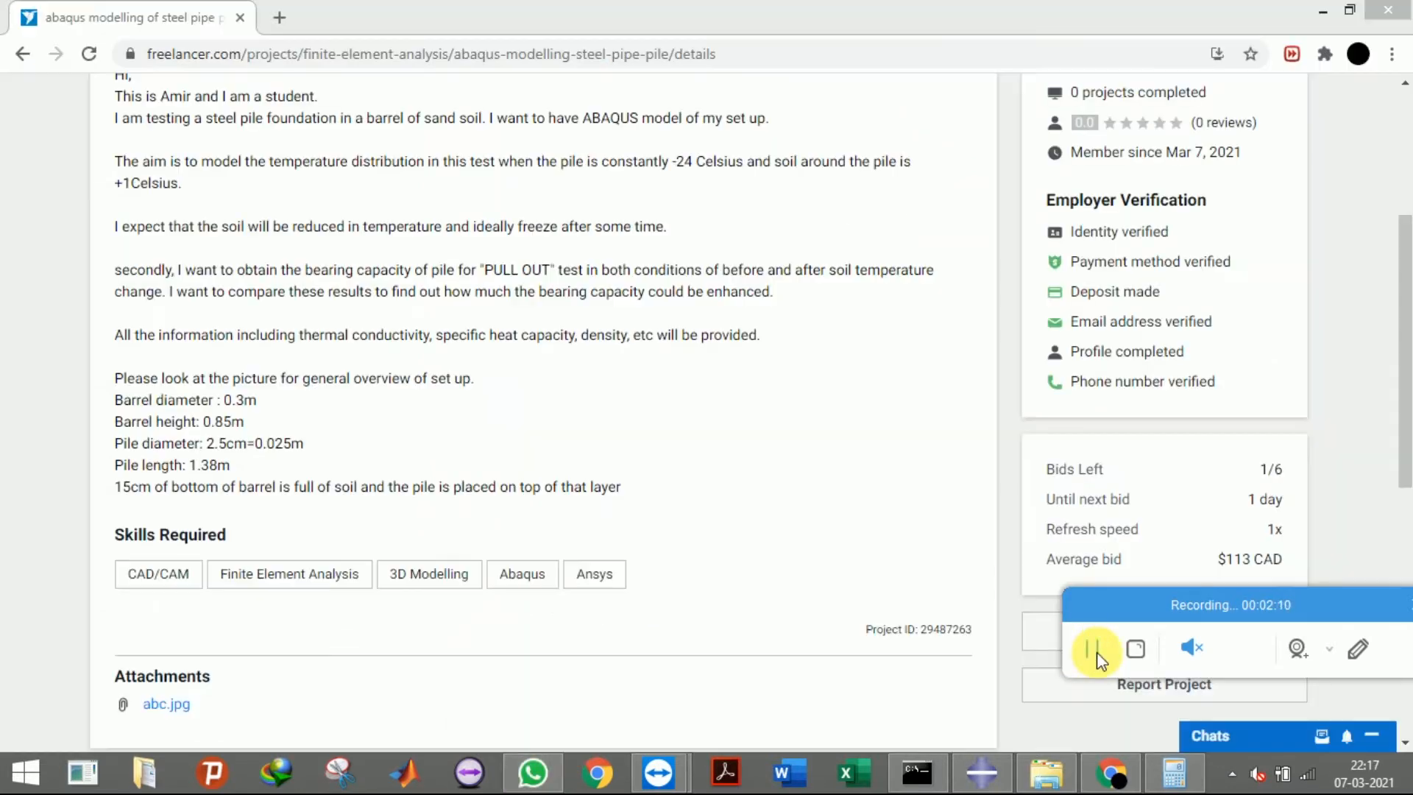
drag(116, 375, 278, 475)
click(281, 464)
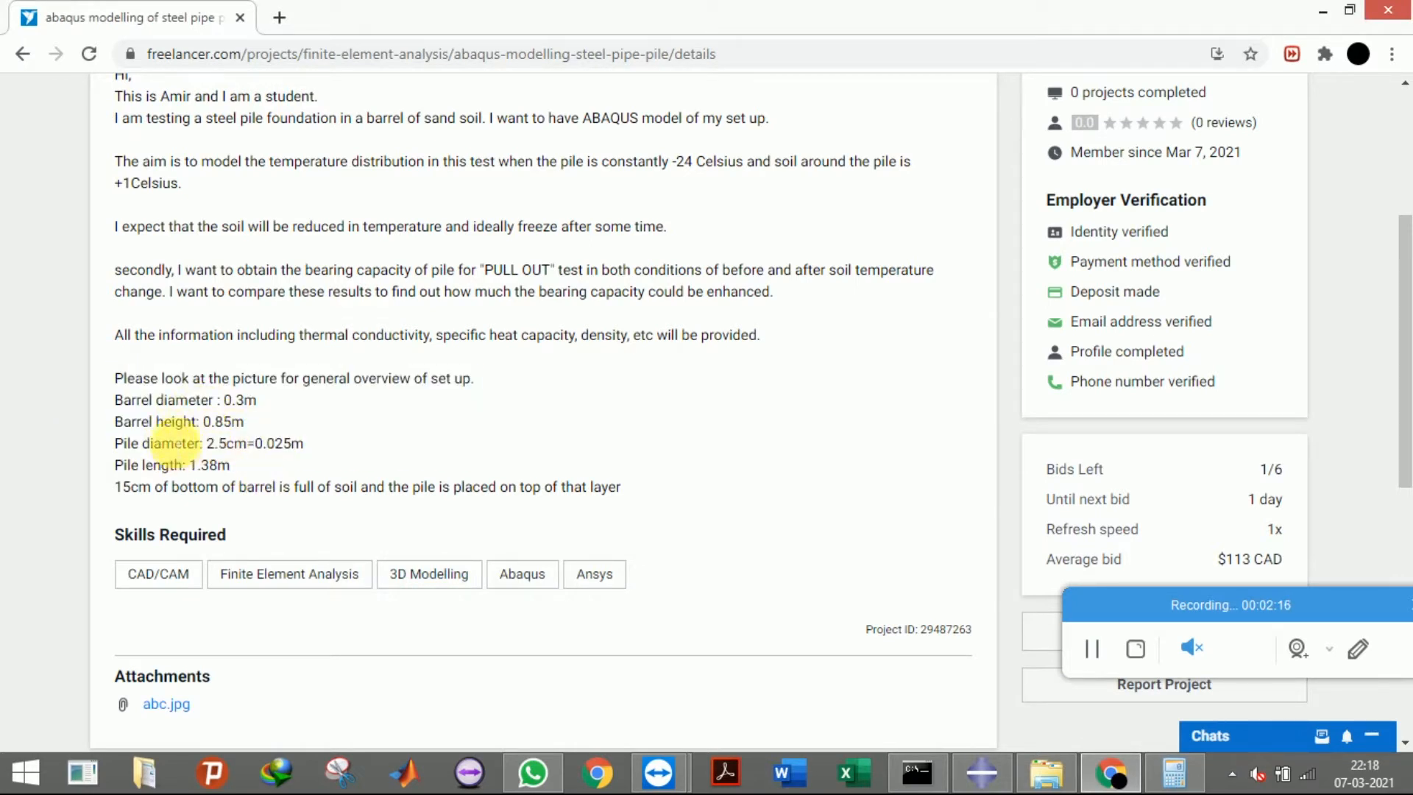
click(1005, 782)
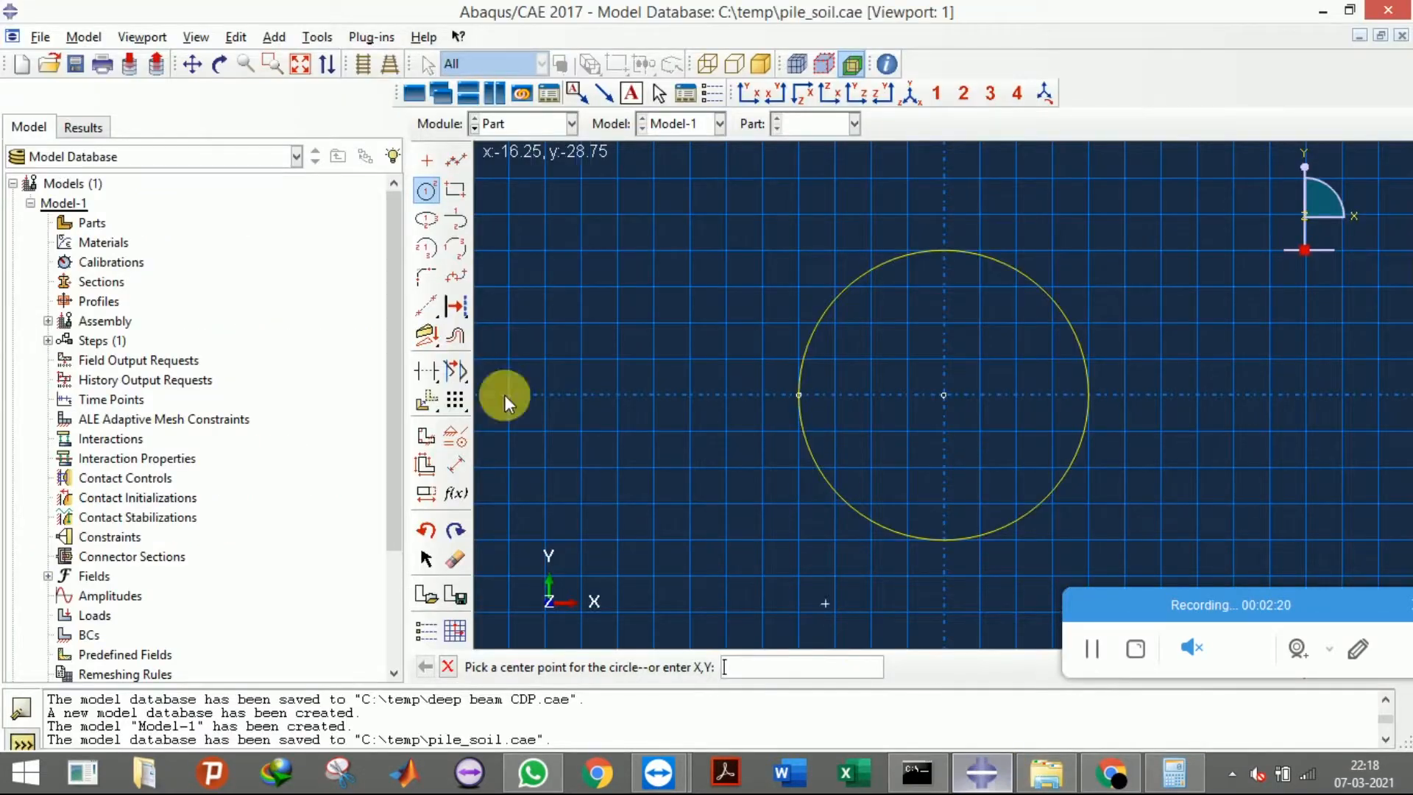
Dimension the circle's radius and set it to 0.15
click(456, 465)
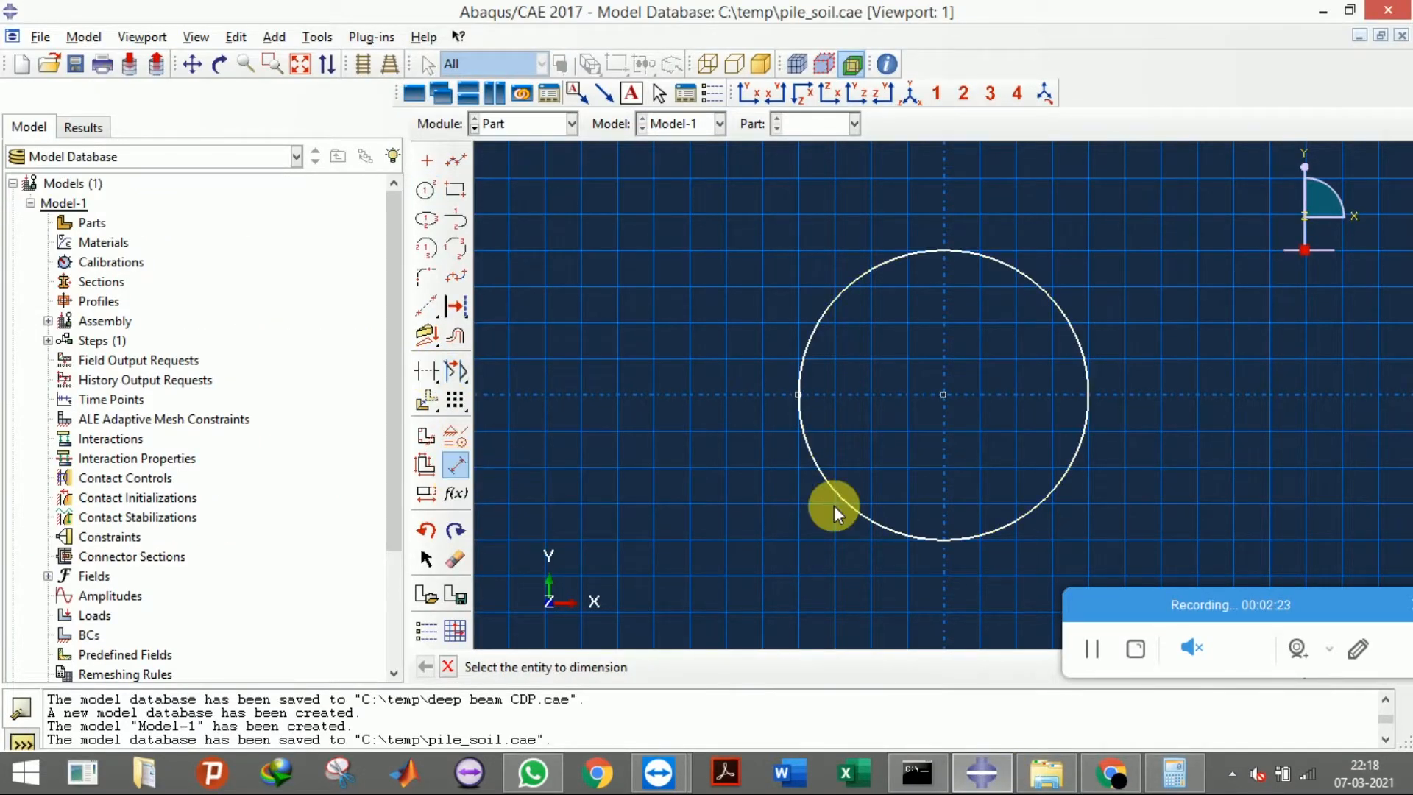
click(833, 504)
click(717, 511)
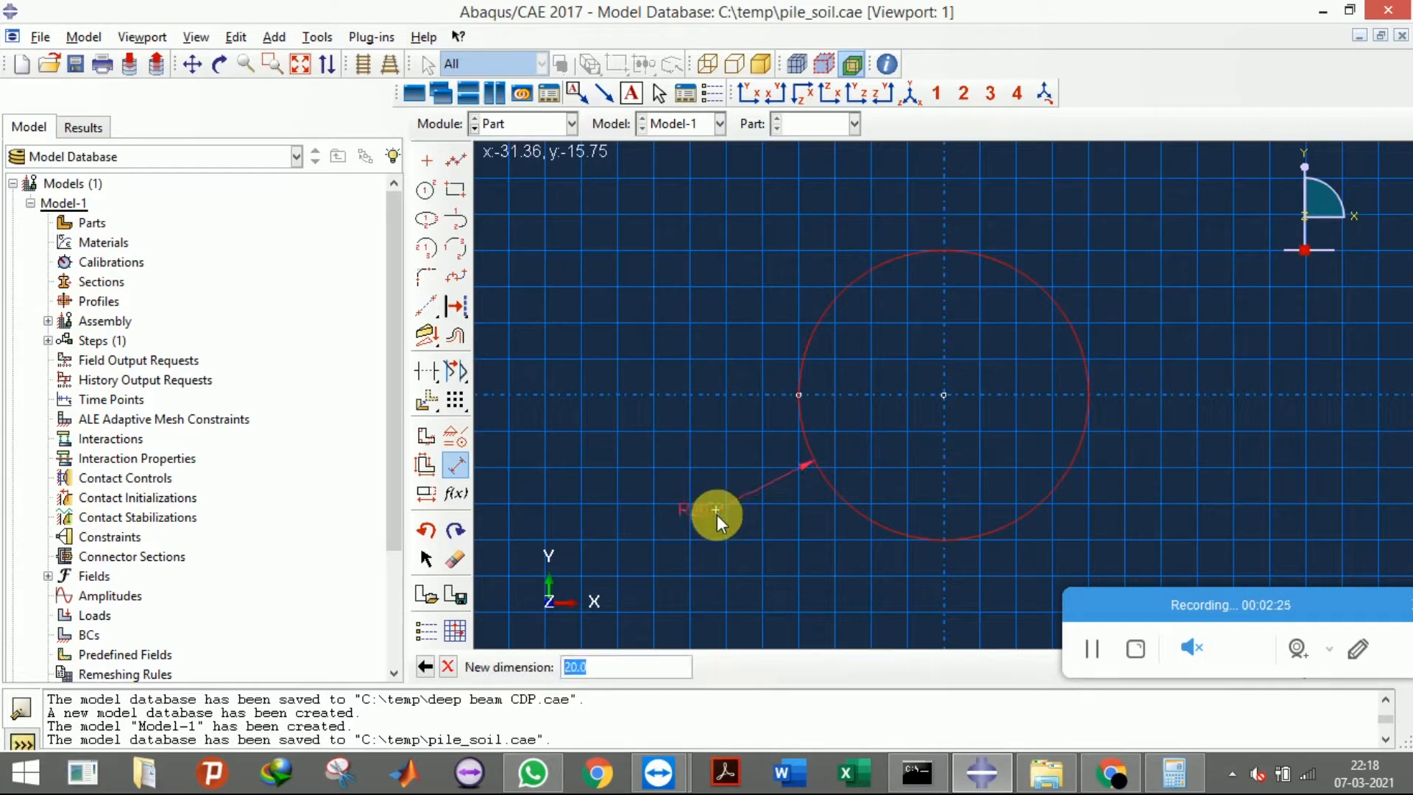
text(0.15)
key(Return)
scroll(801, 476, down, 10)
scroll(1023, 420, up, 3)
click(448, 666)
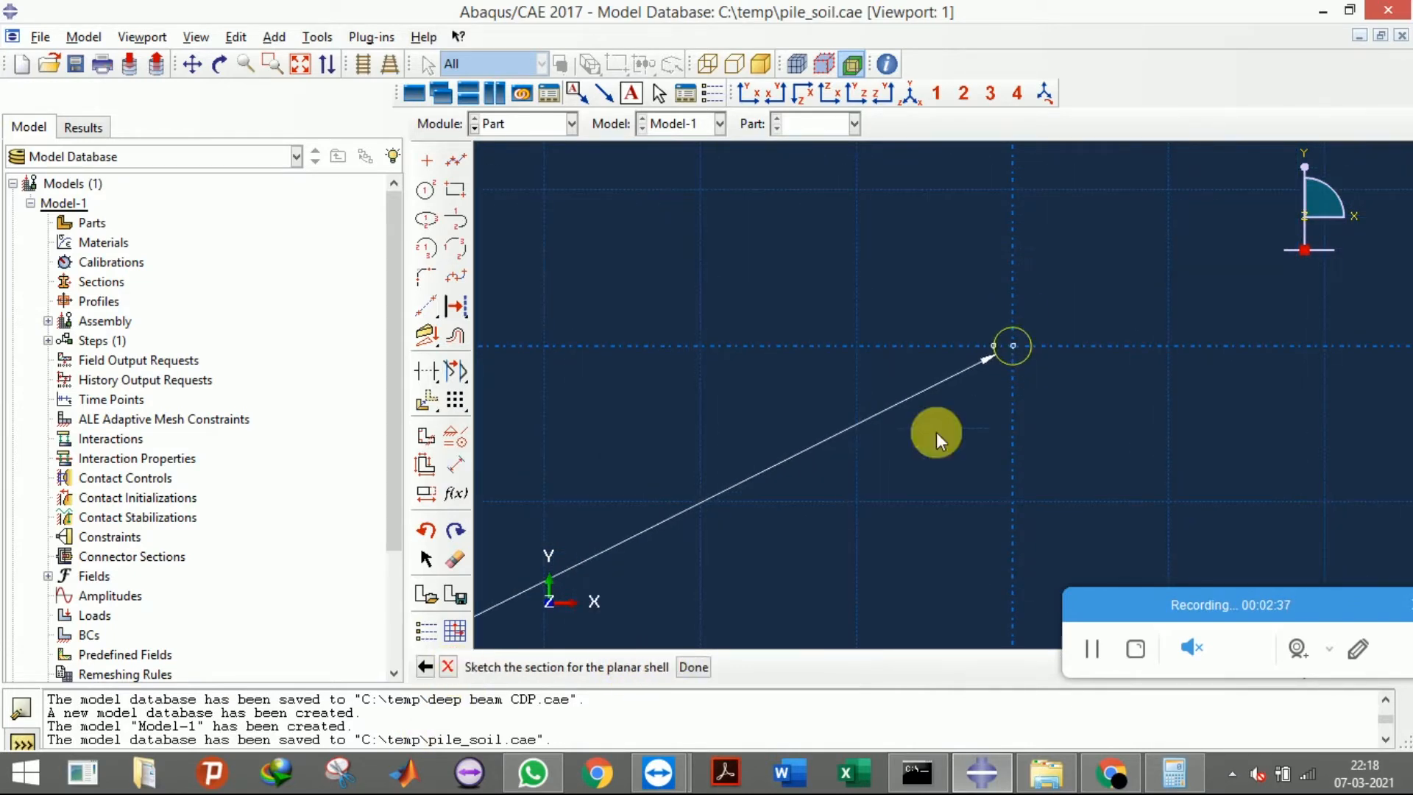
Finish the circular section sketch to generate the tank's planar shell
scroll(1022, 329, down, 3)
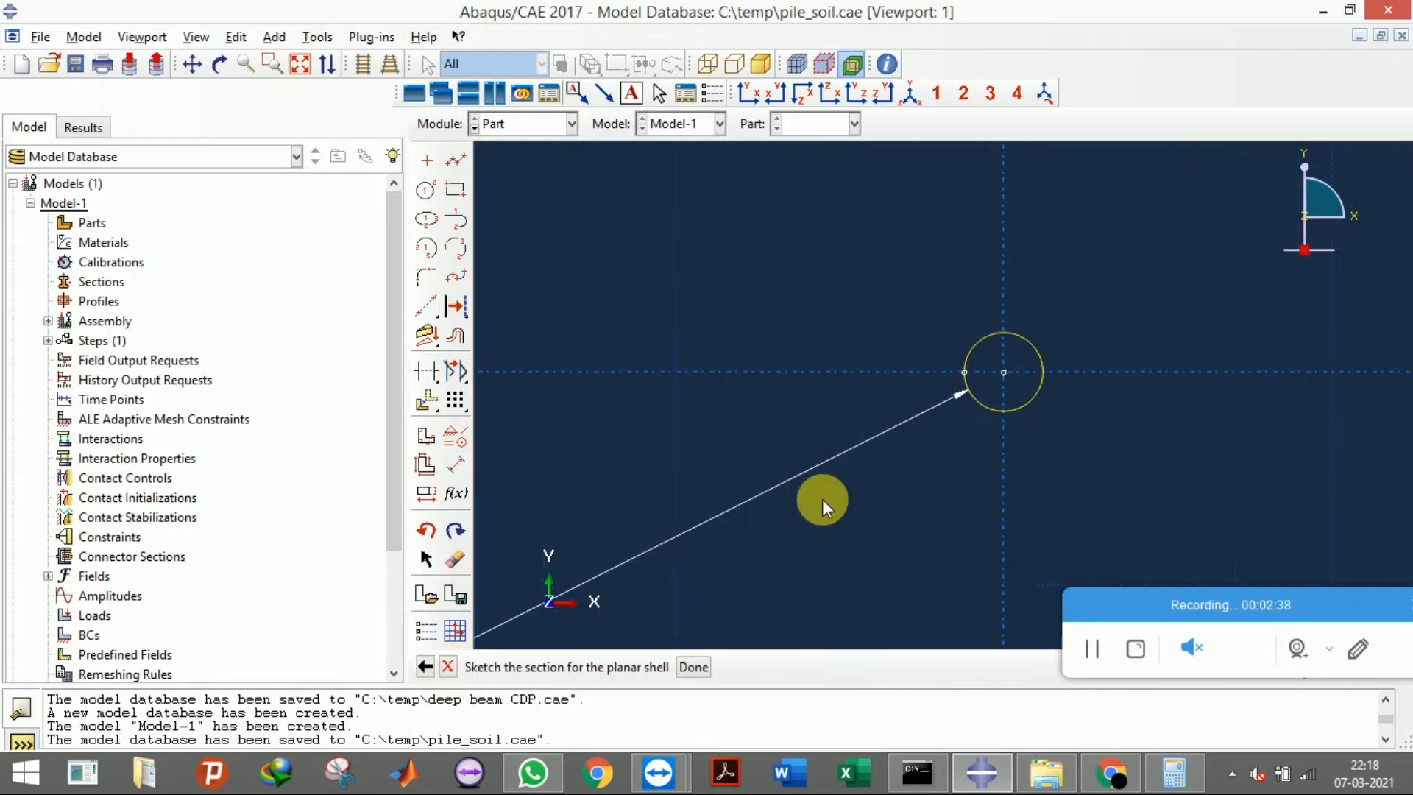
click(698, 667)
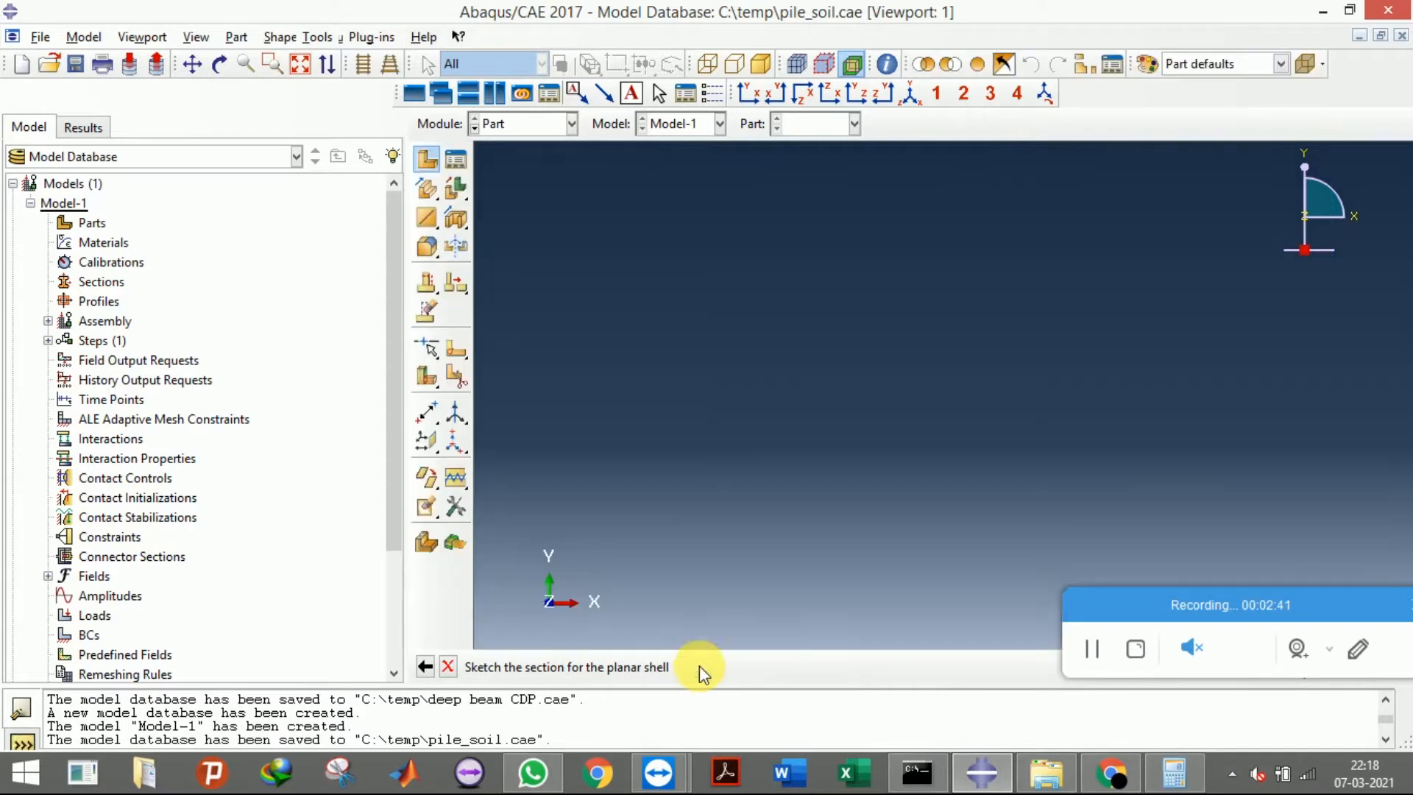
scroll(642, 259, up, 2)
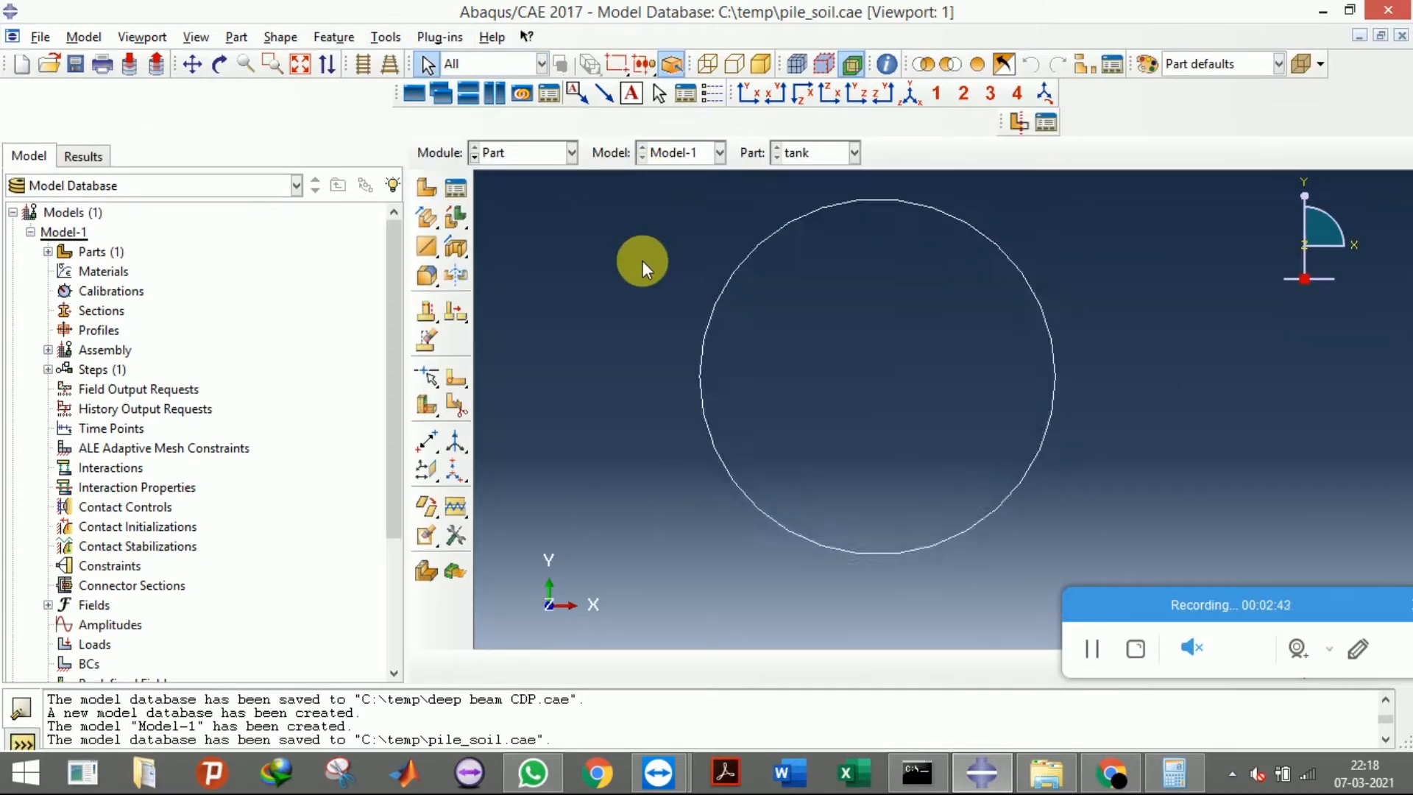
click(457, 250)
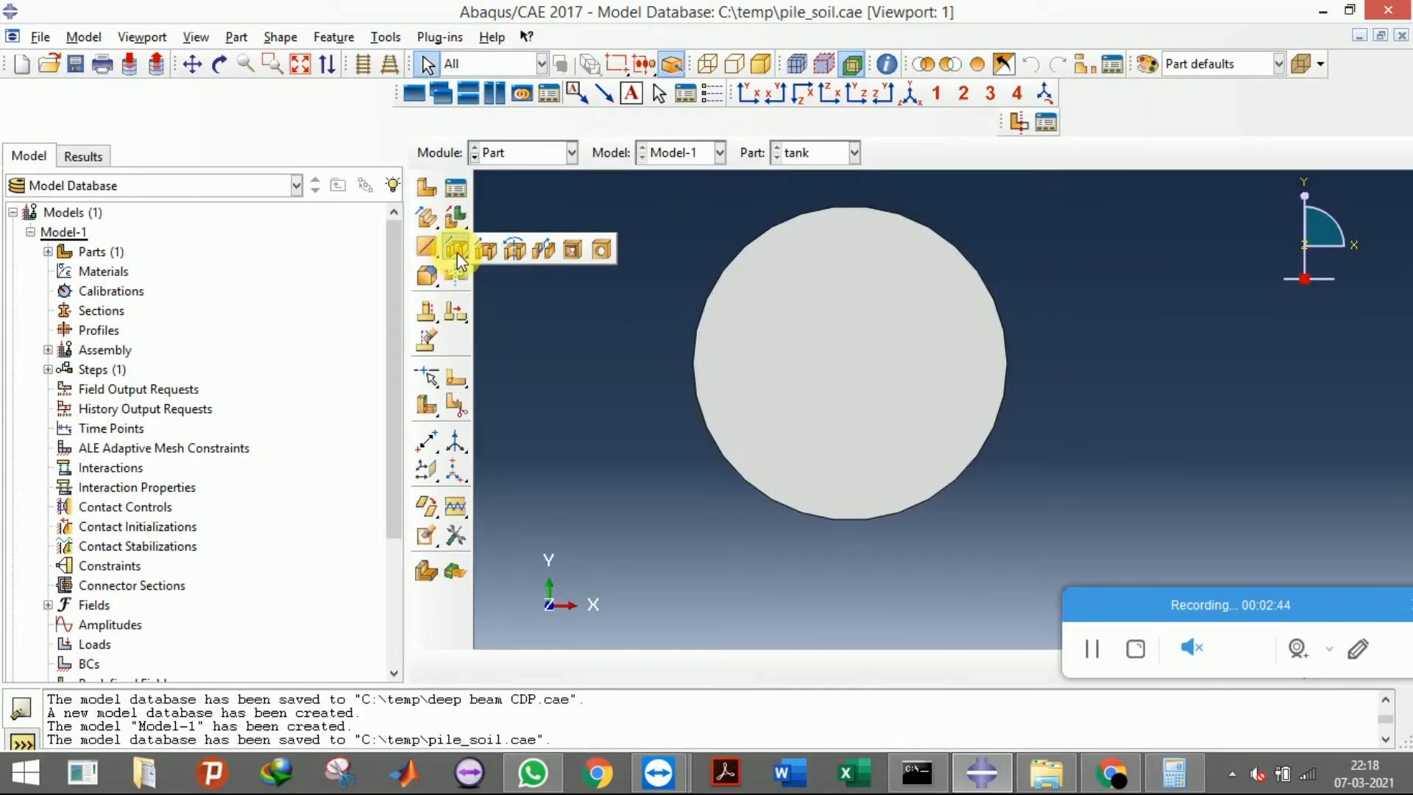
click(427, 219)
click(427, 219)
click(427, 219)
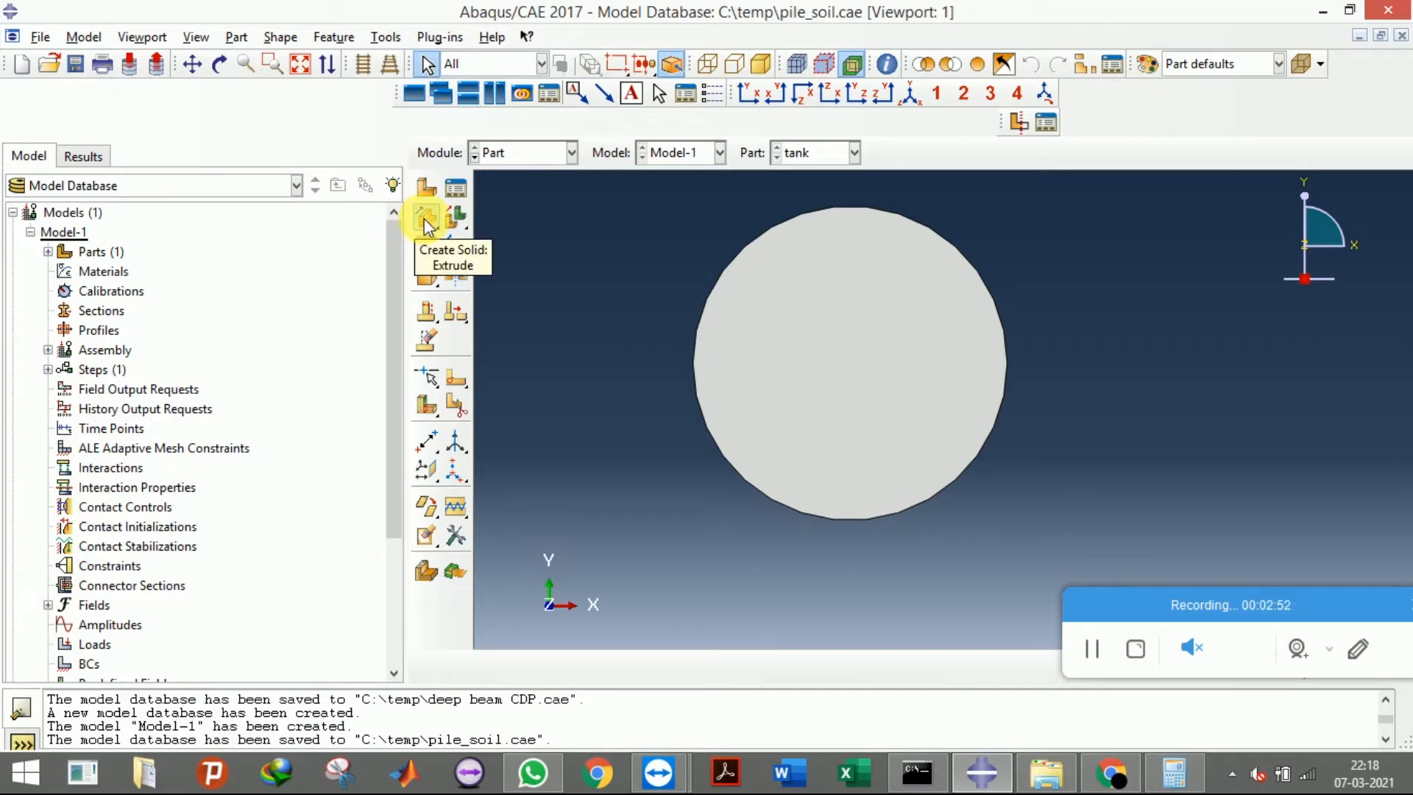
click(424, 217)
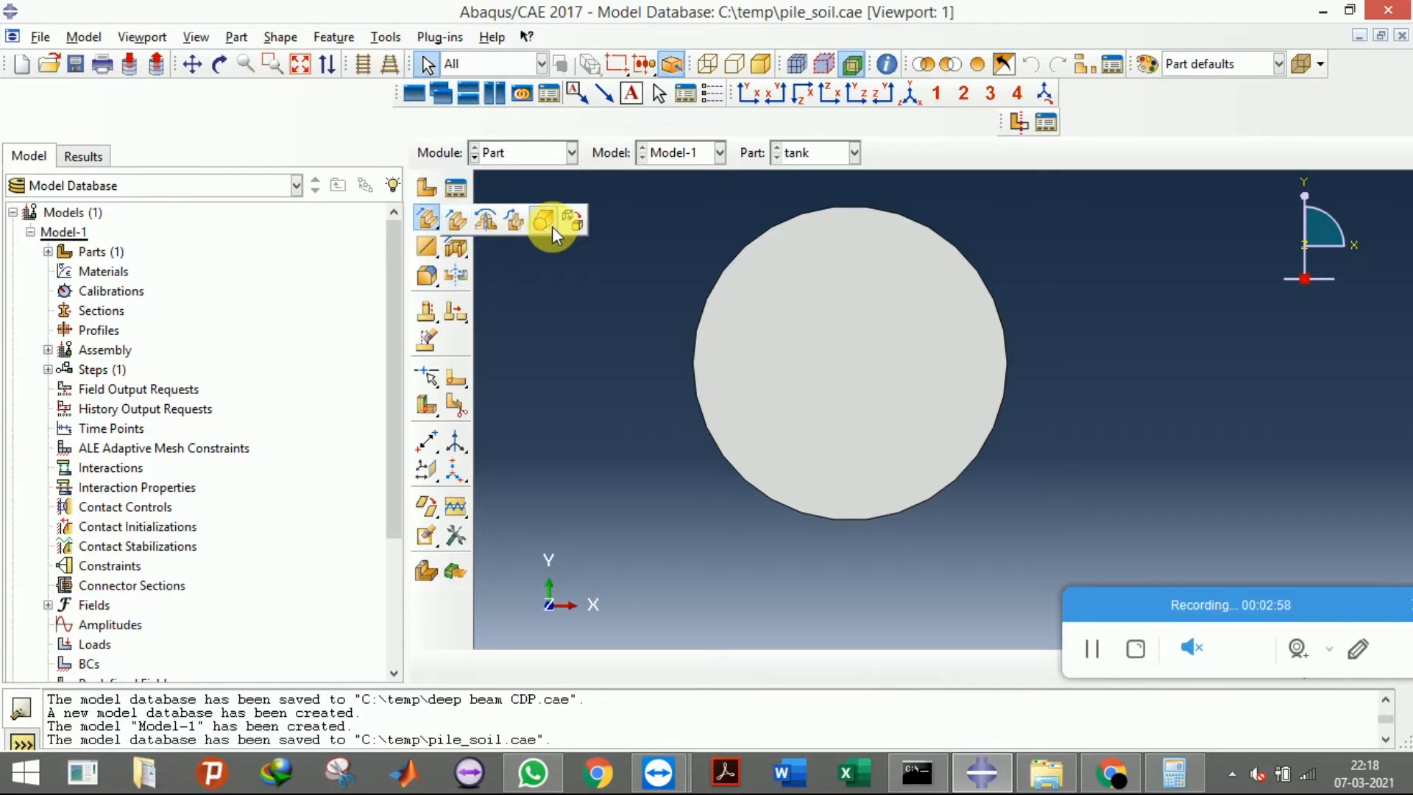
click(454, 250)
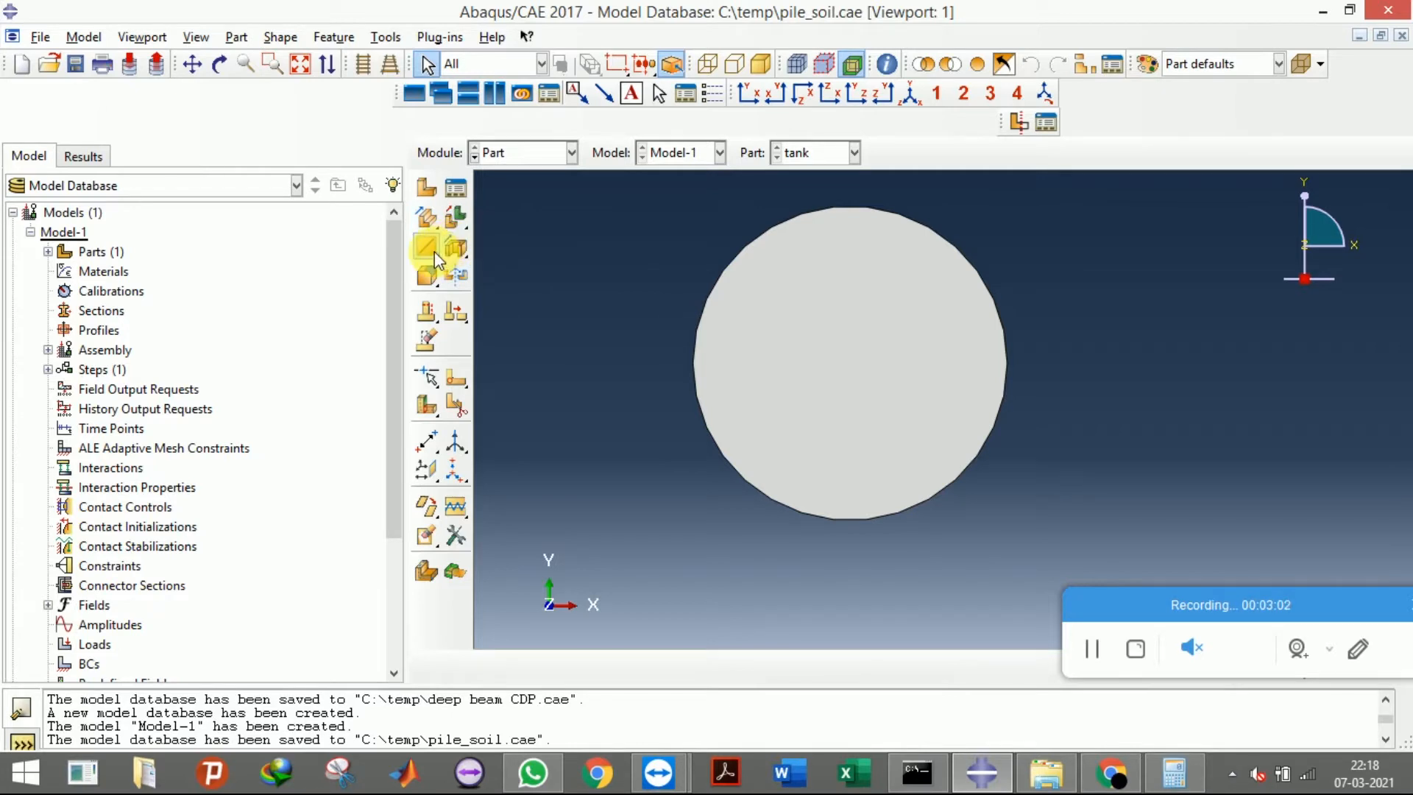
click(434, 254)
click(430, 251)
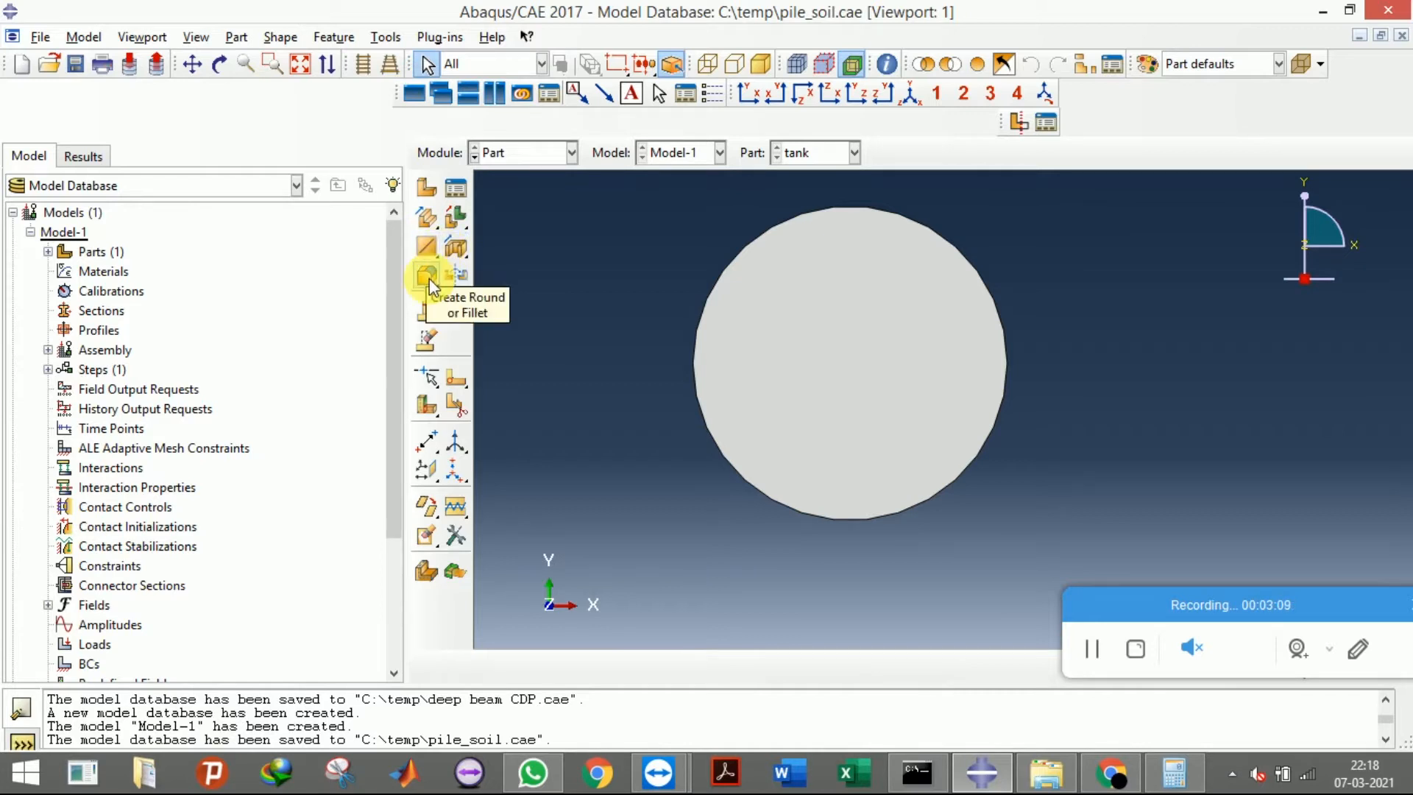
Start a solid extrusion on the tank's circular face and sketch an origin-centred circle through its edge point at (-0.15, 0)
click(427, 216)
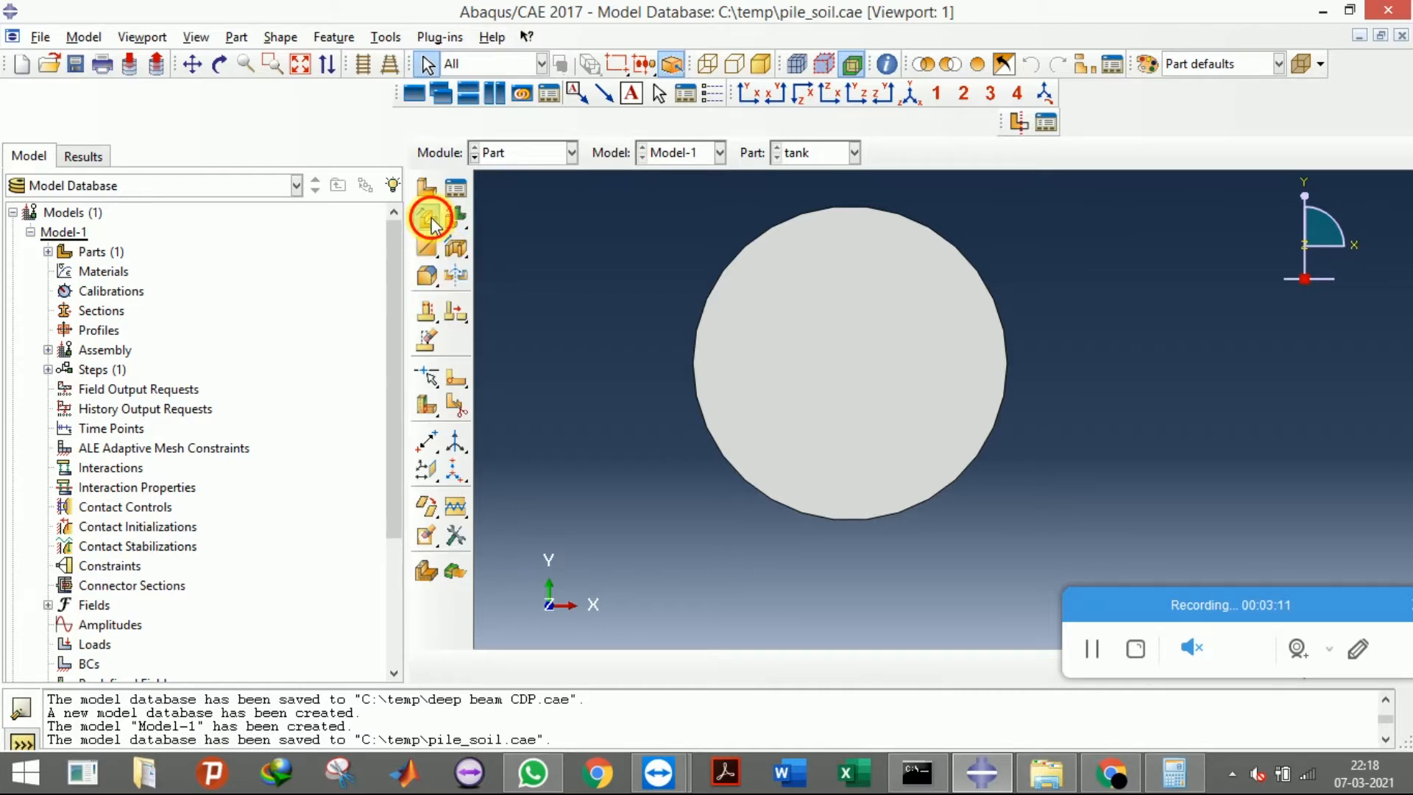
click(858, 318)
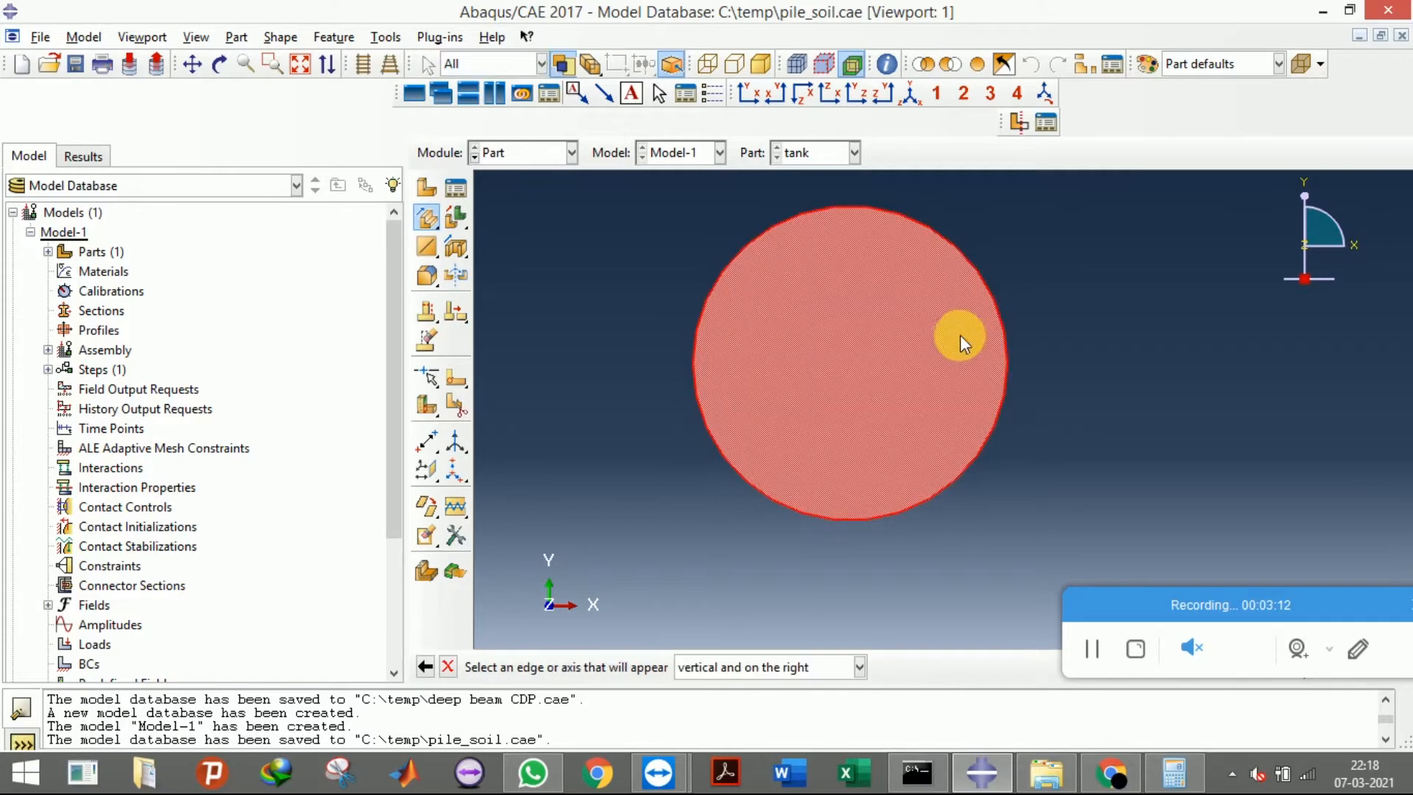
click(1002, 320)
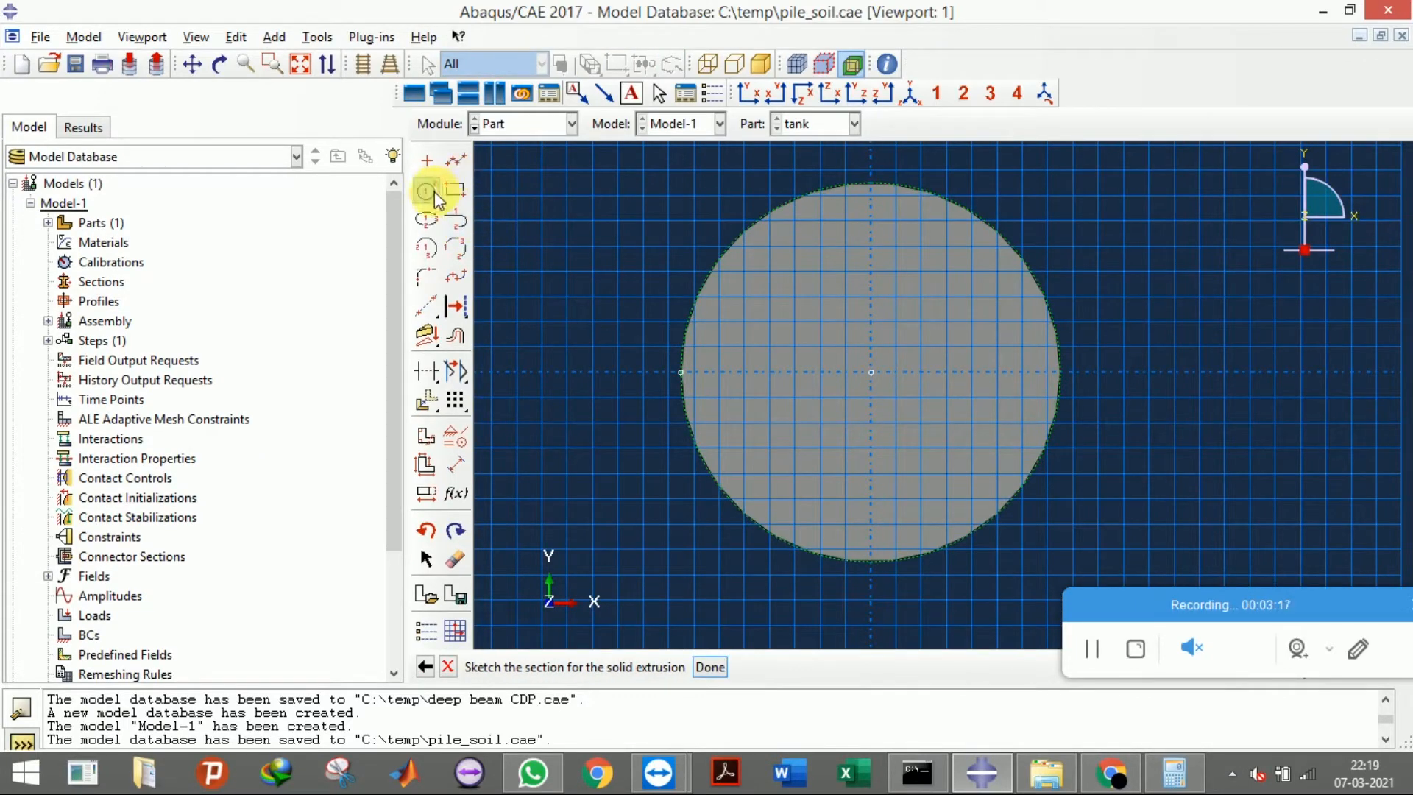
click(426, 191)
click(873, 373)
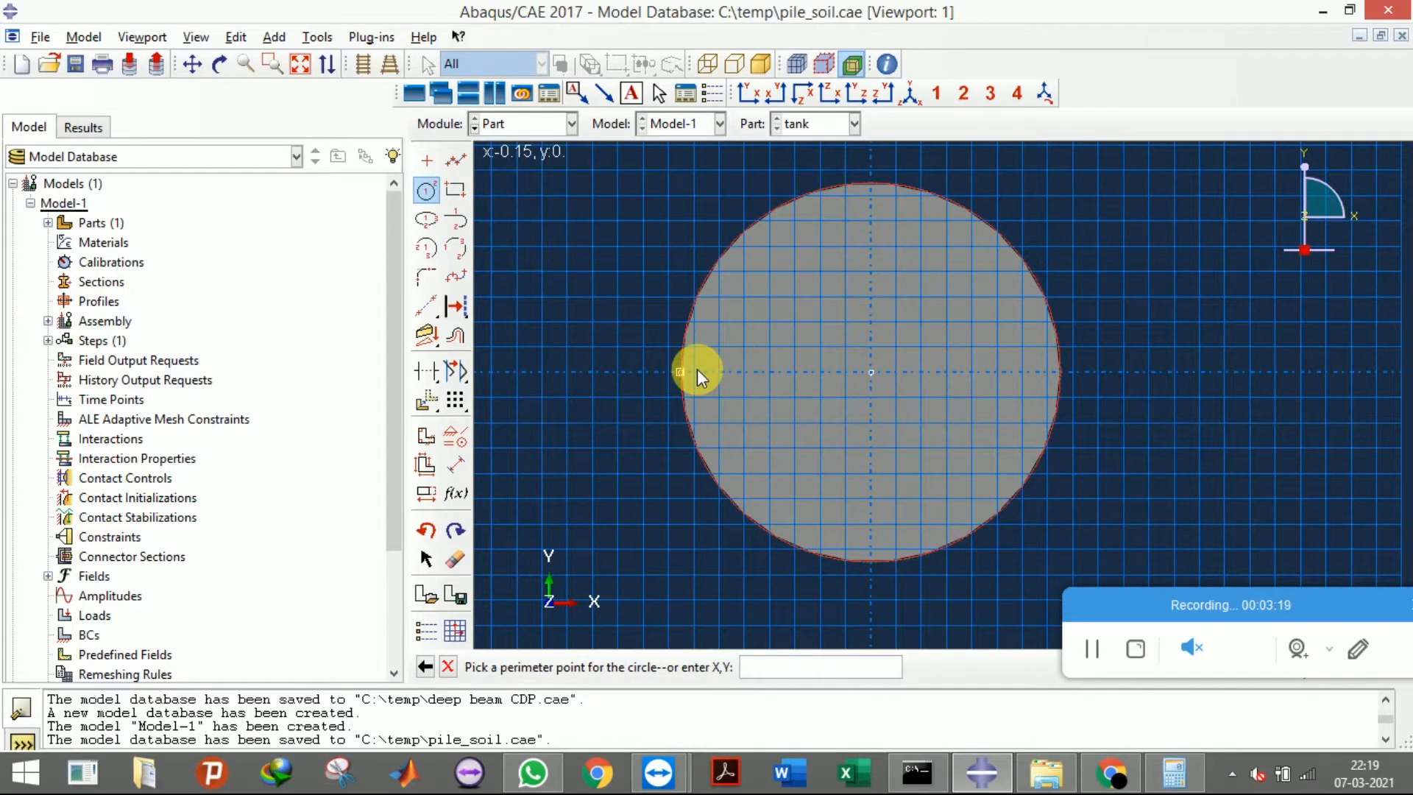
click(696, 371)
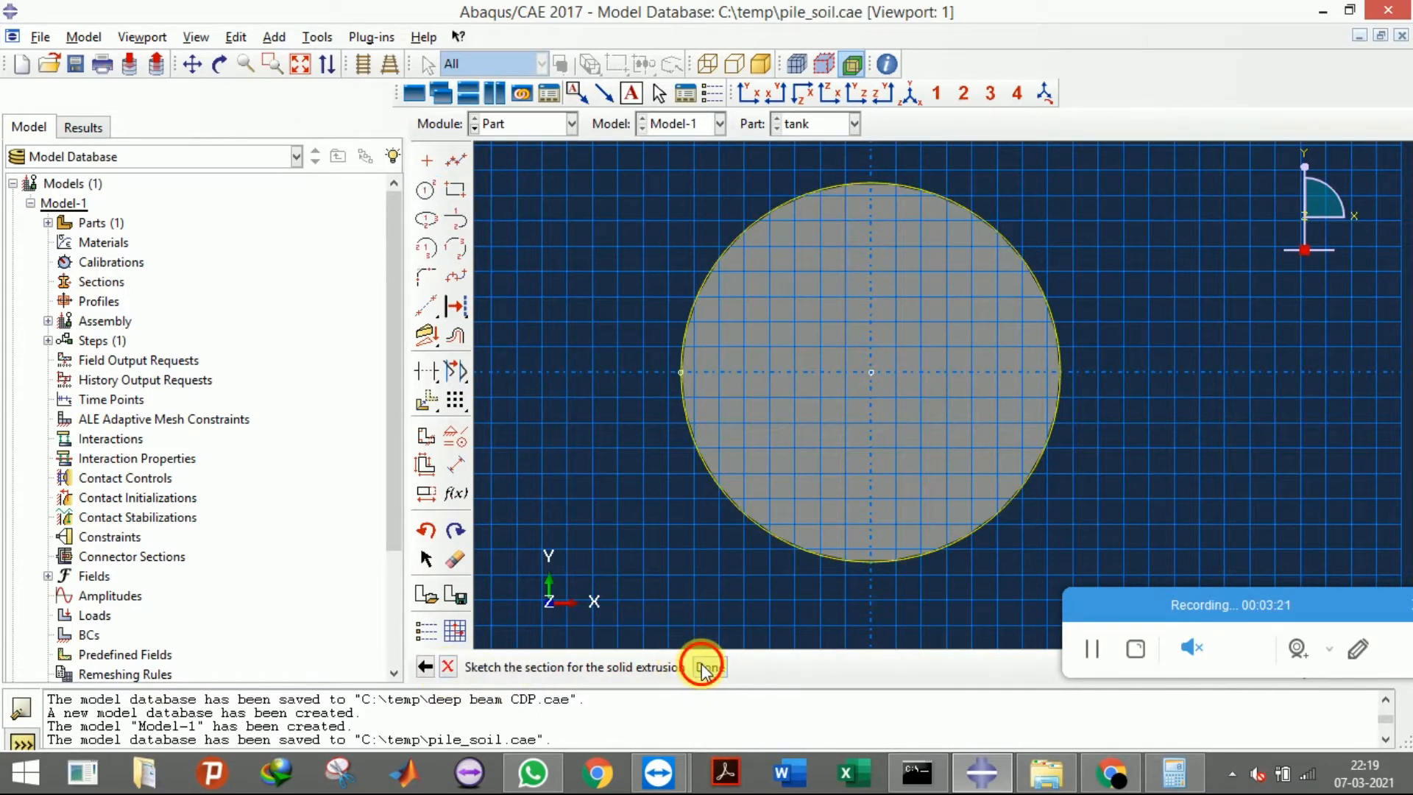
Extrude the circular section as a blind solid with a depth of 0.85
click(703, 668)
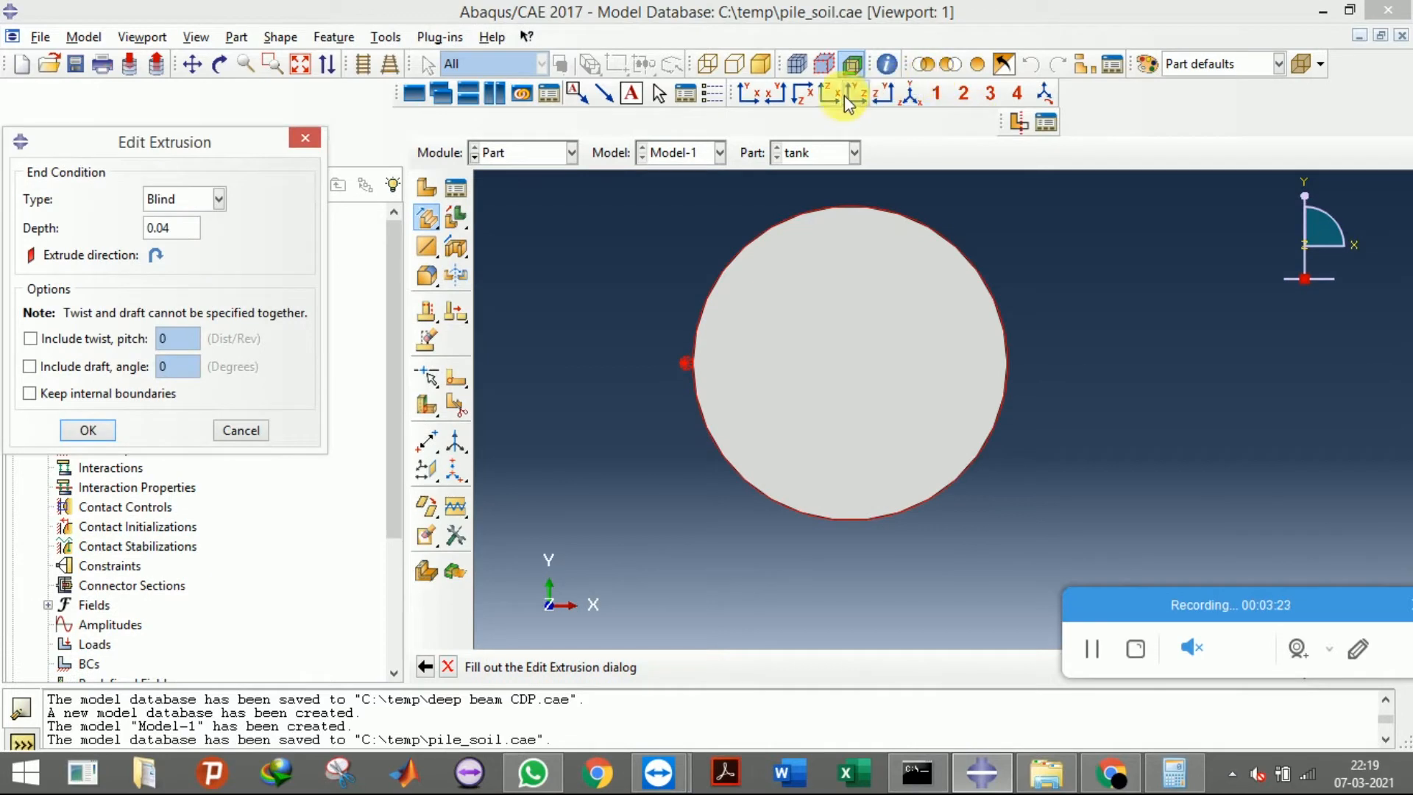
click(911, 96)
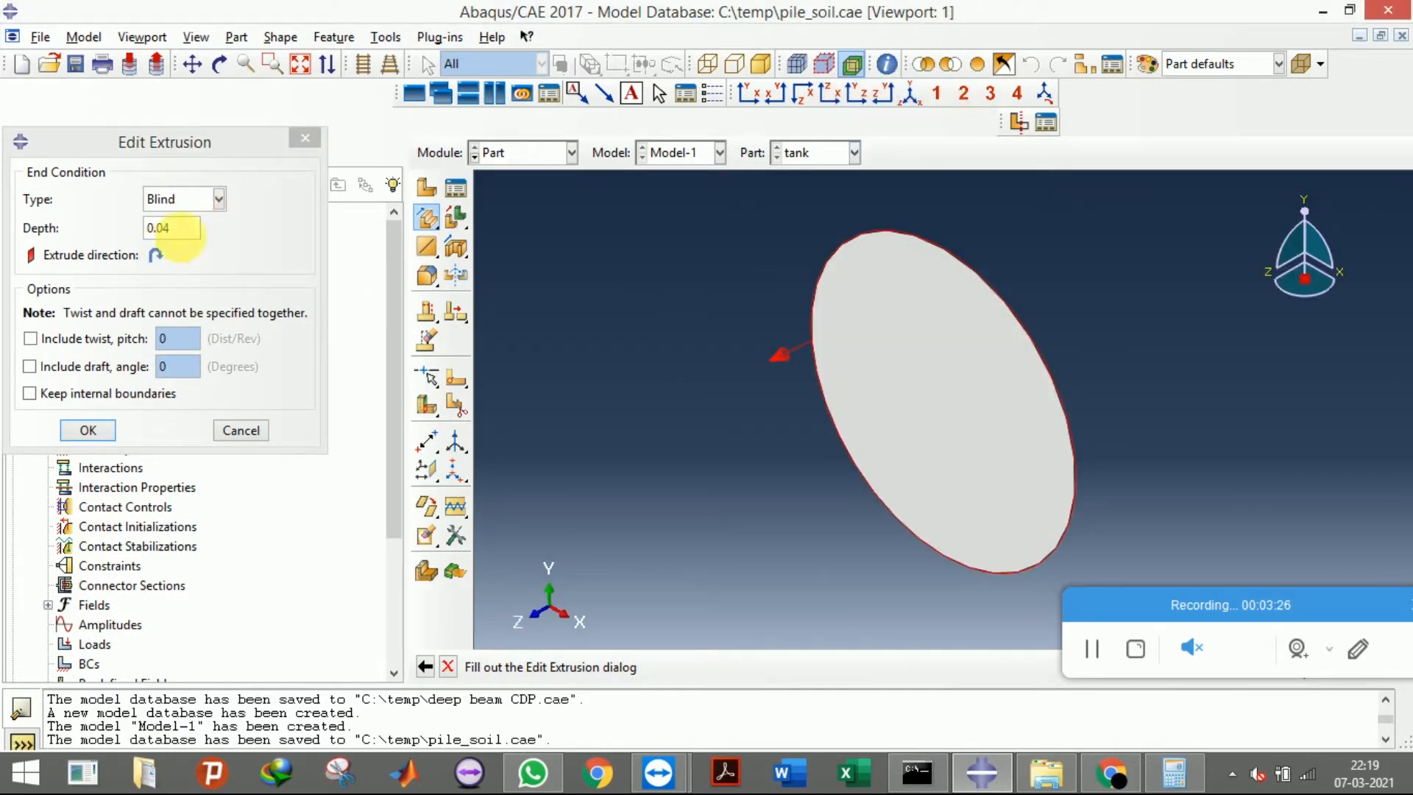
drag(192, 234, 163, 243)
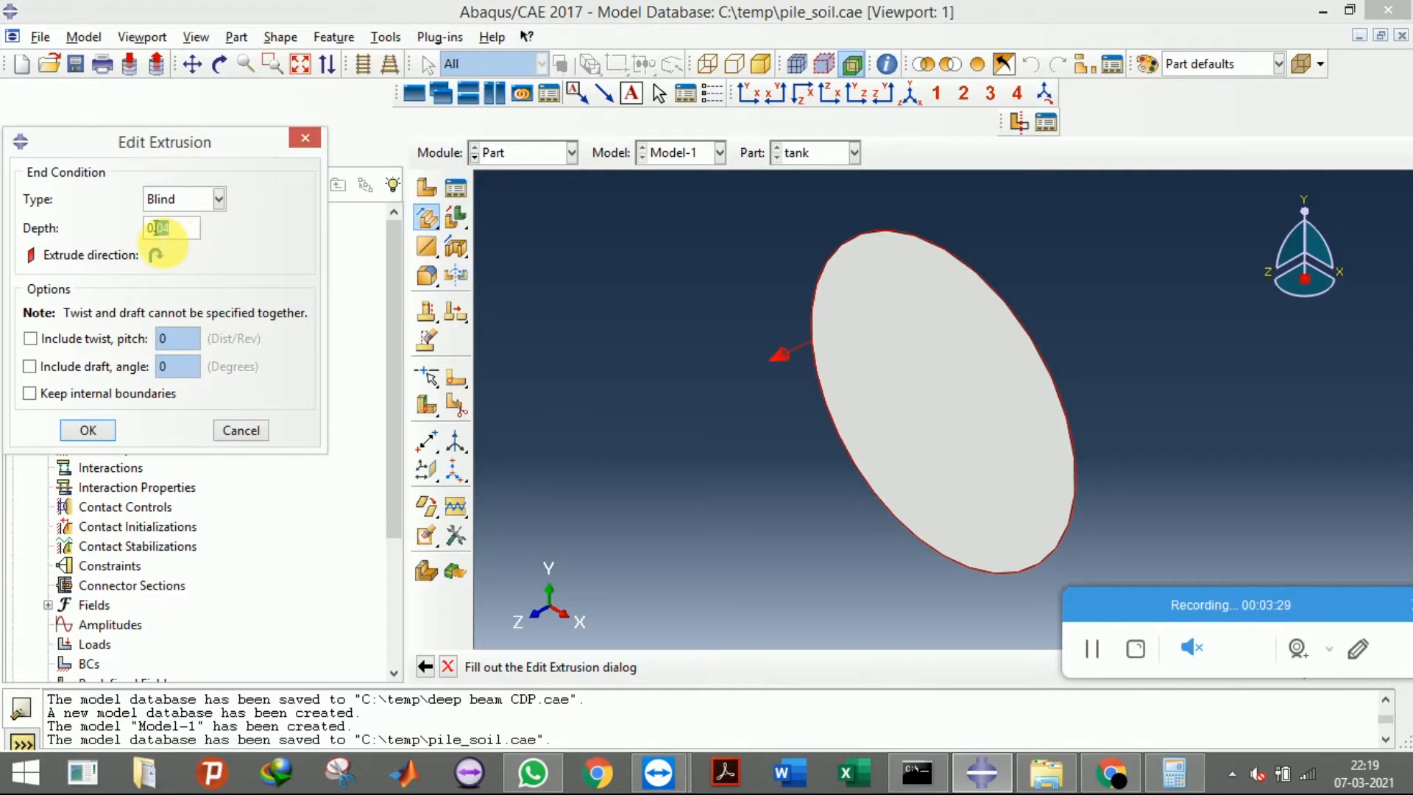
text(85)
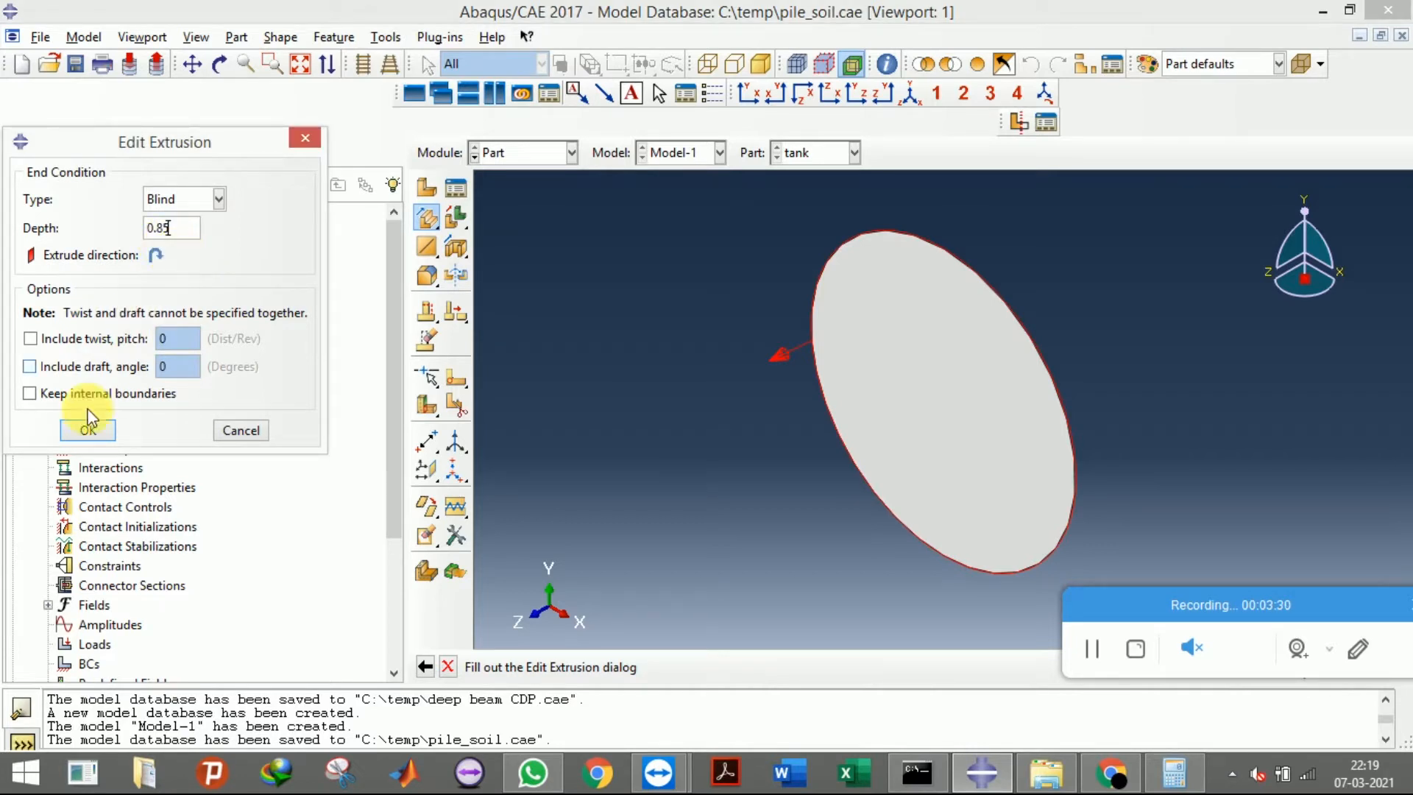
click(88, 430)
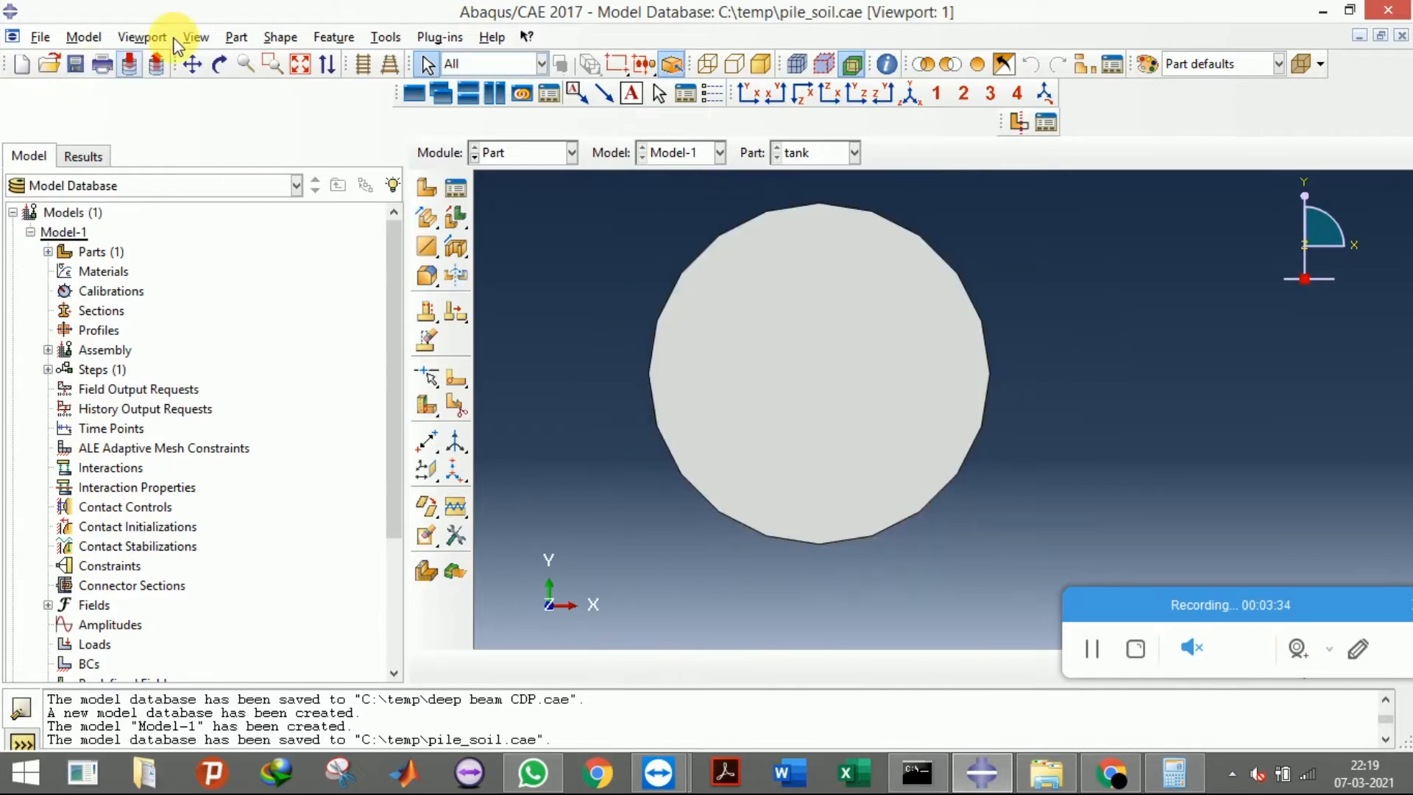
Inspect the extruded tank and delete its solid extrusion feature
click(218, 64)
drag(947, 284, 900, 401)
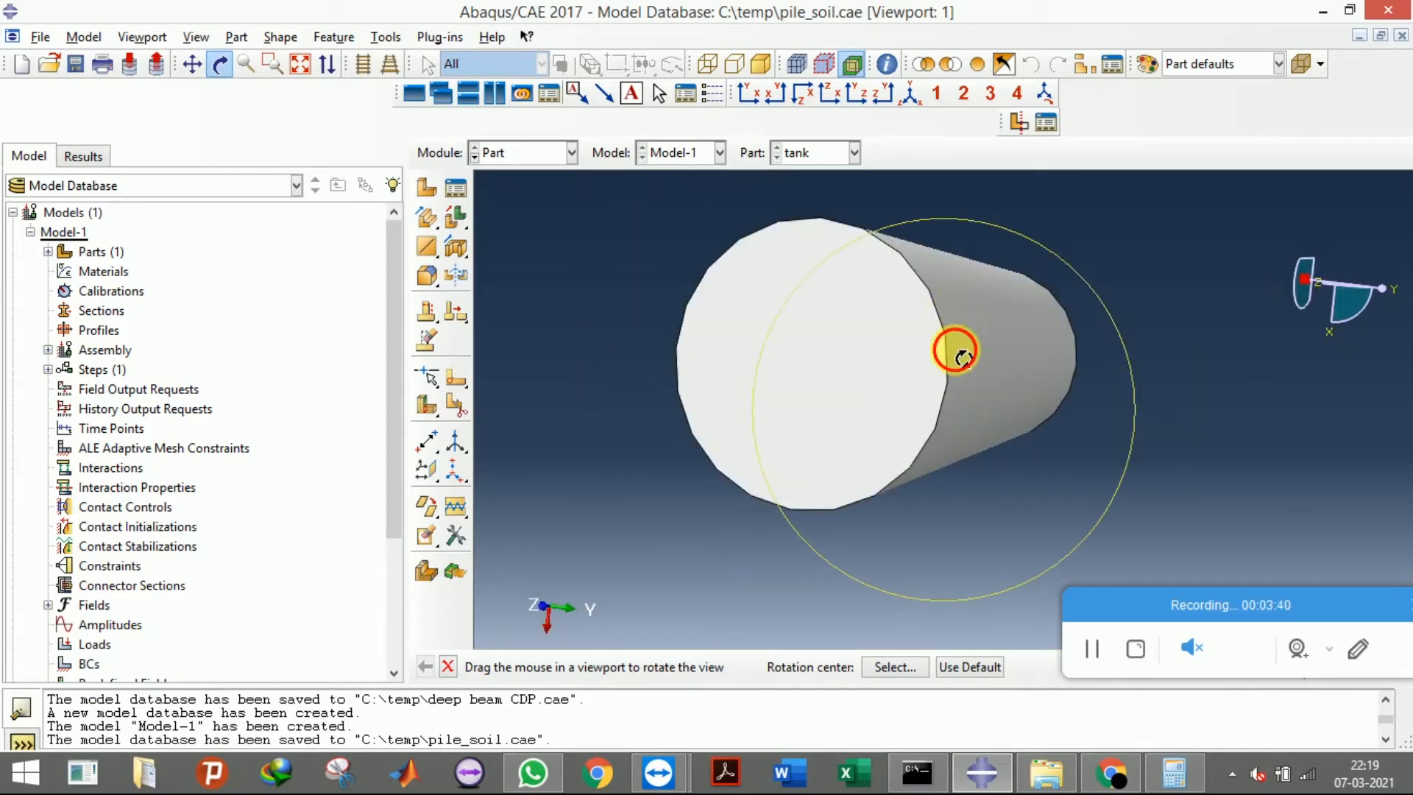
drag(955, 346, 955, 368)
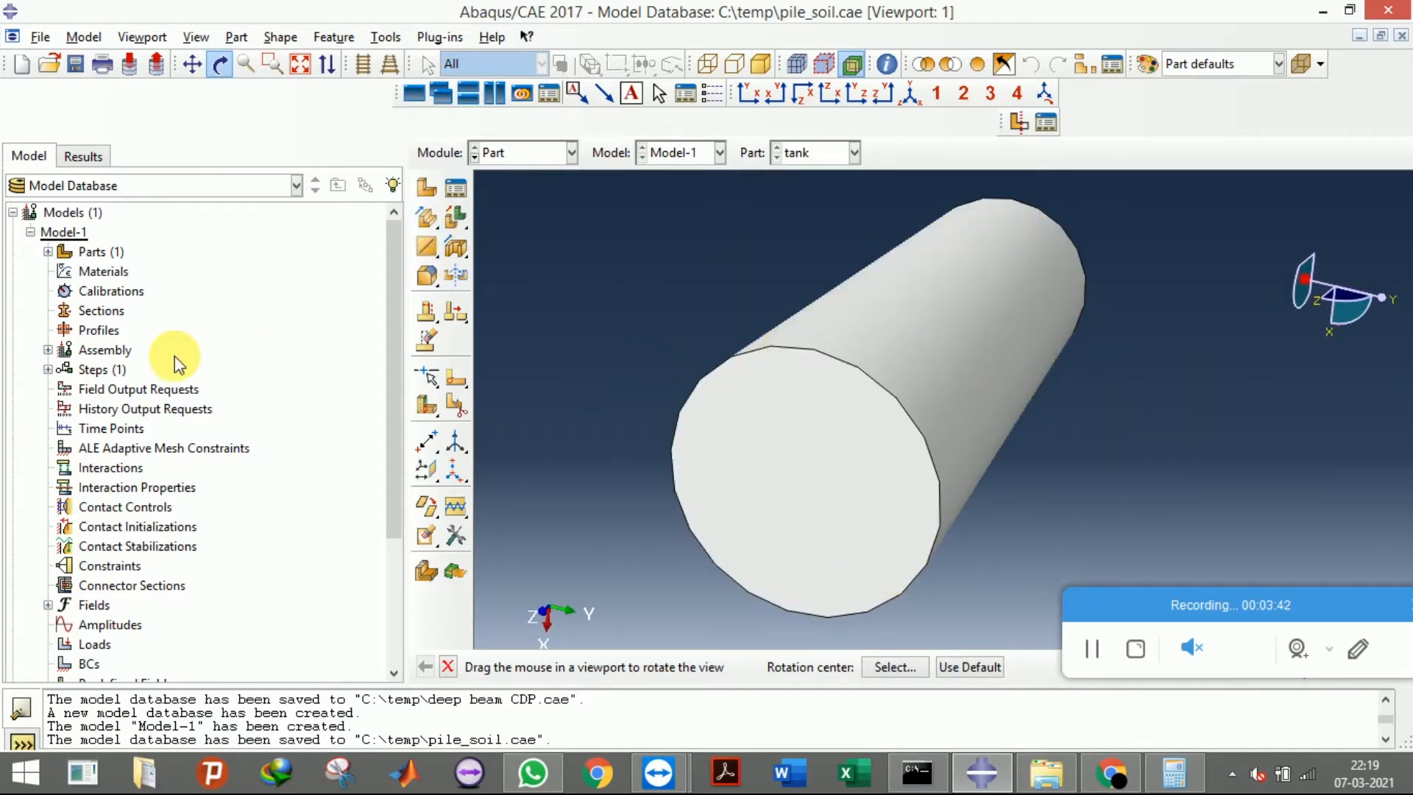
click(44, 264)
click(45, 255)
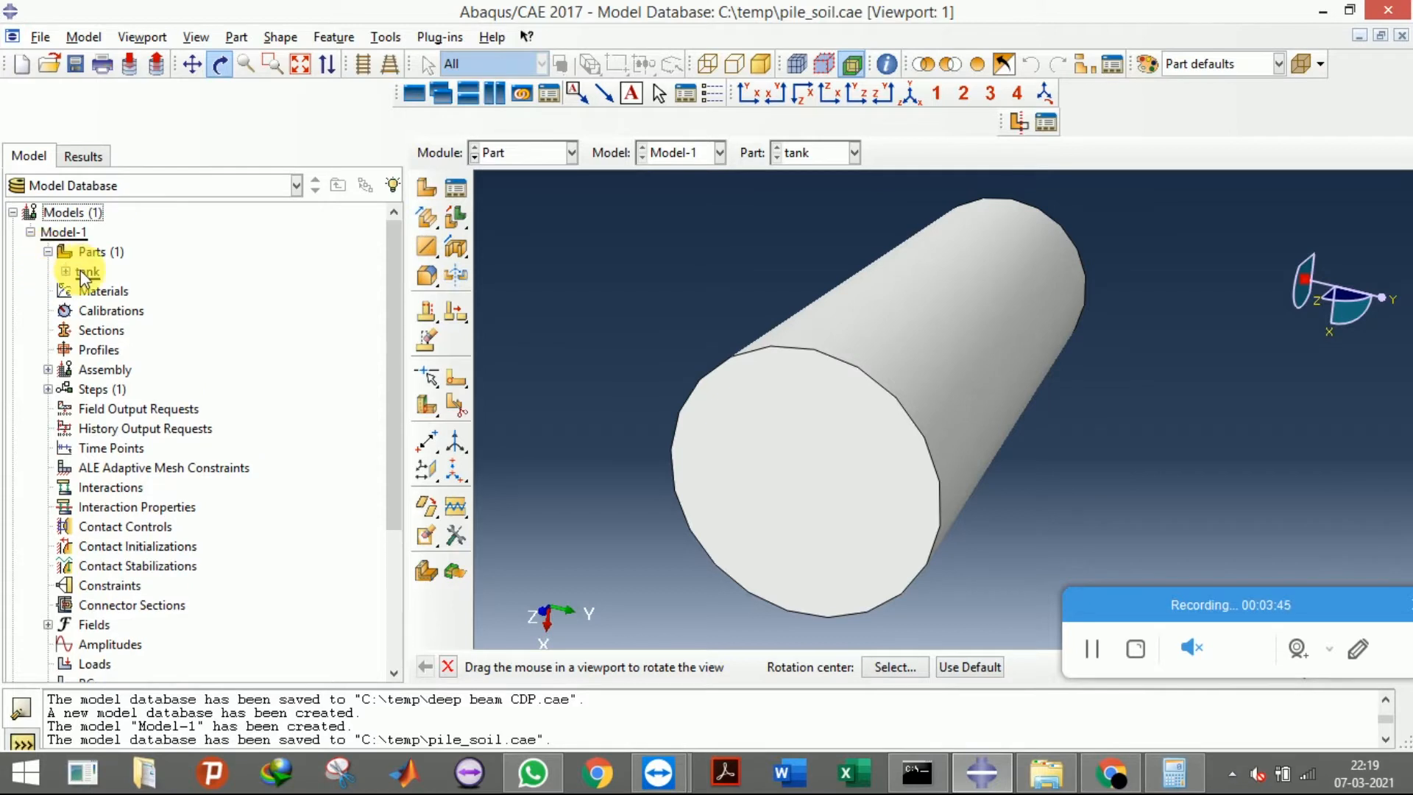
click(67, 272)
click(84, 291)
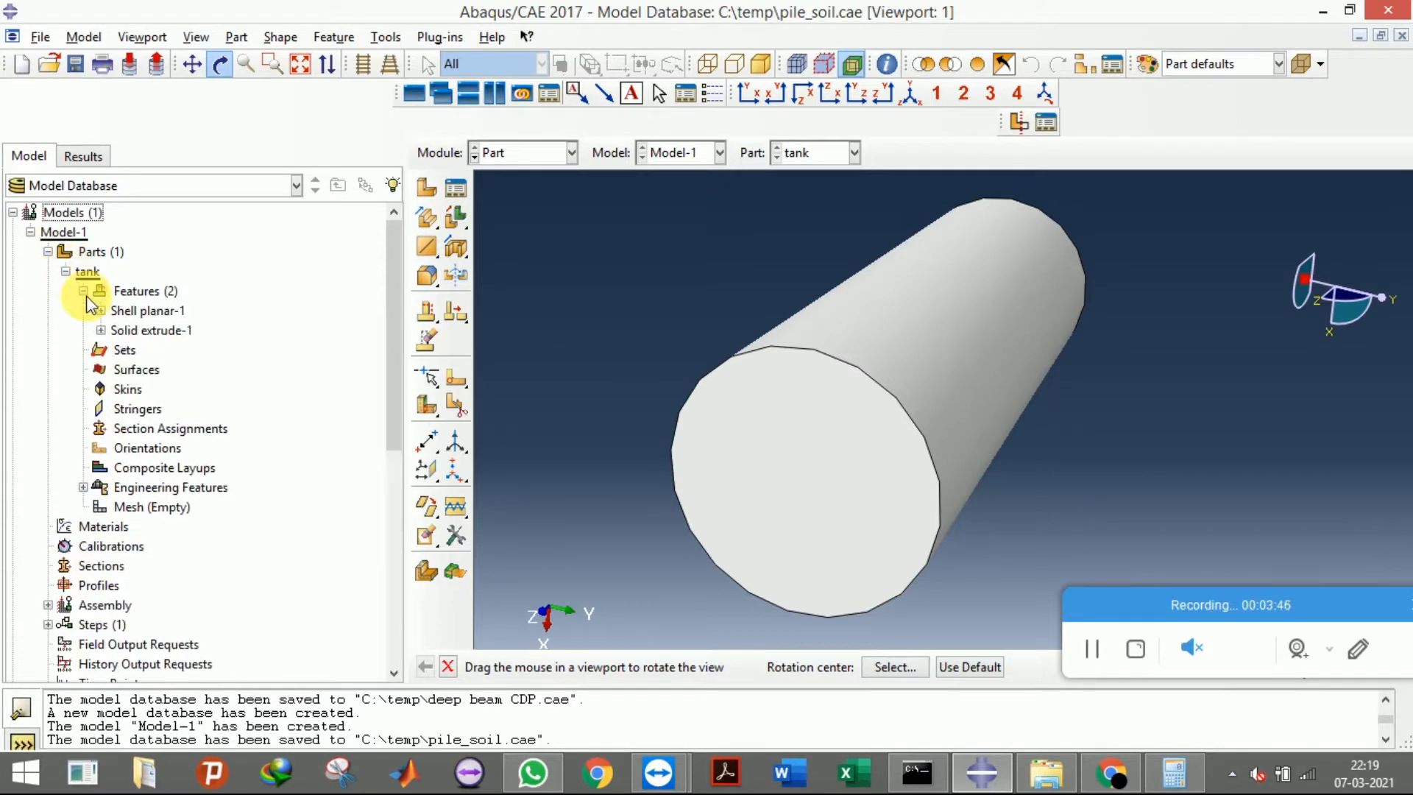
click(122, 331)
right_click(121, 331)
click(180, 422)
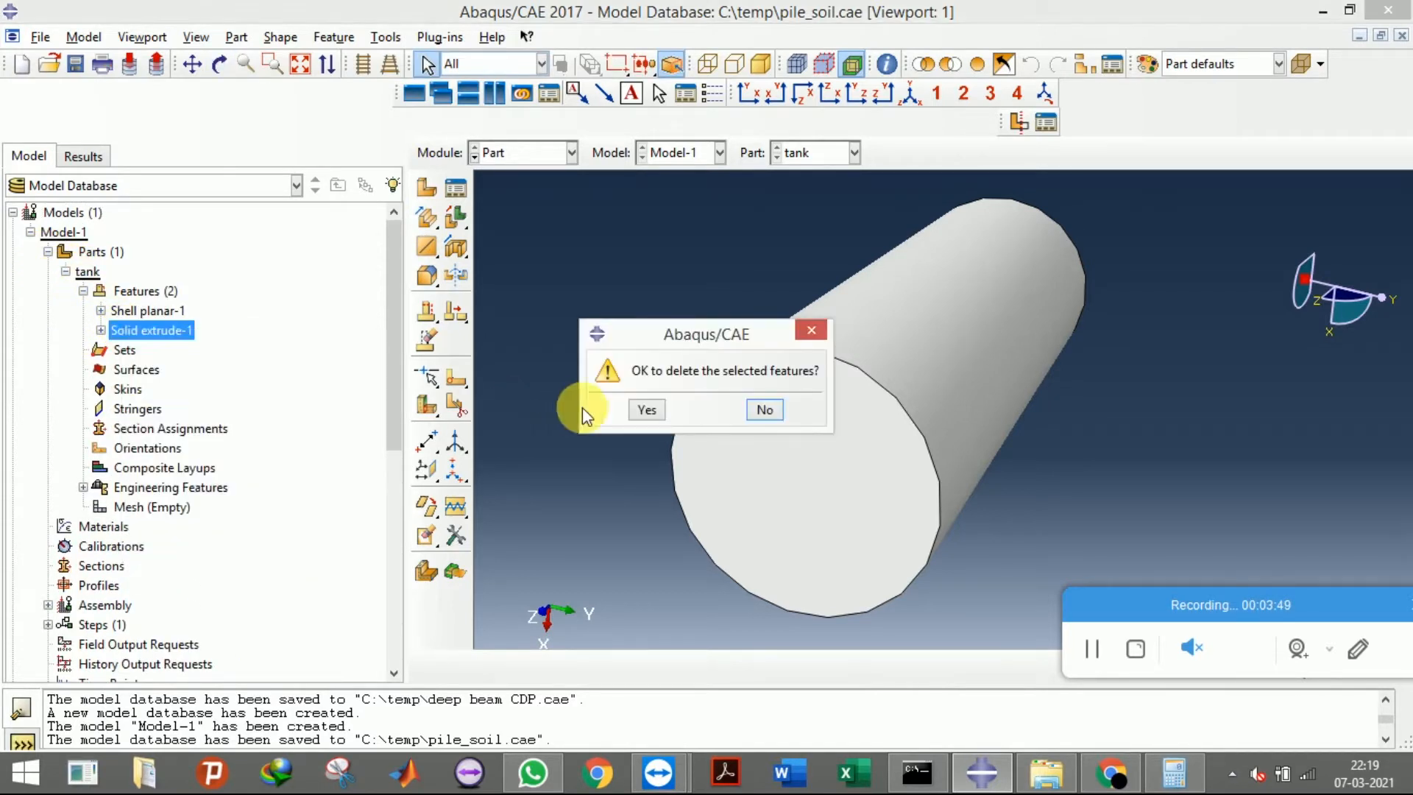
click(645, 409)
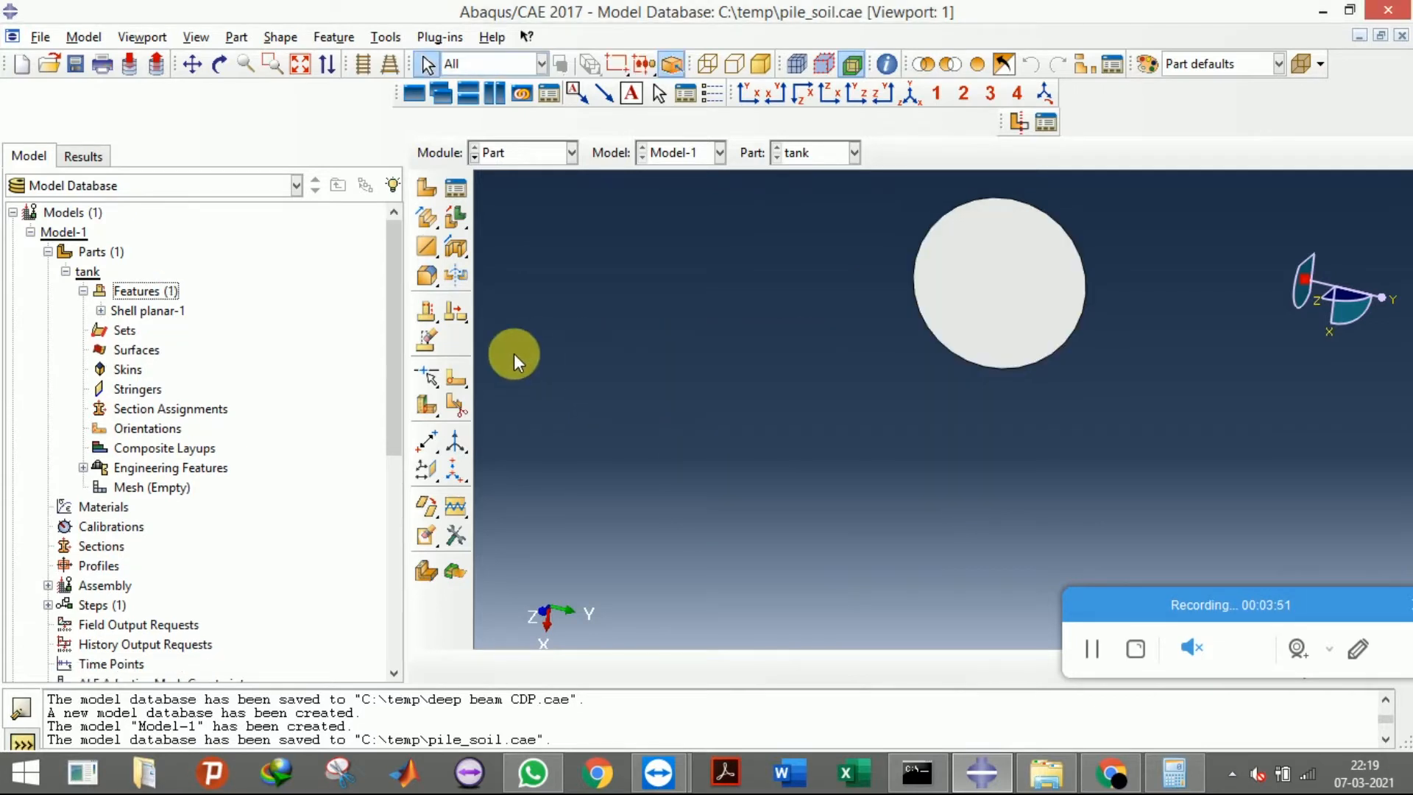
Start a shell extrusion on the tank's circular face and sketch a concentric circle matching the face's edge
click(468, 219)
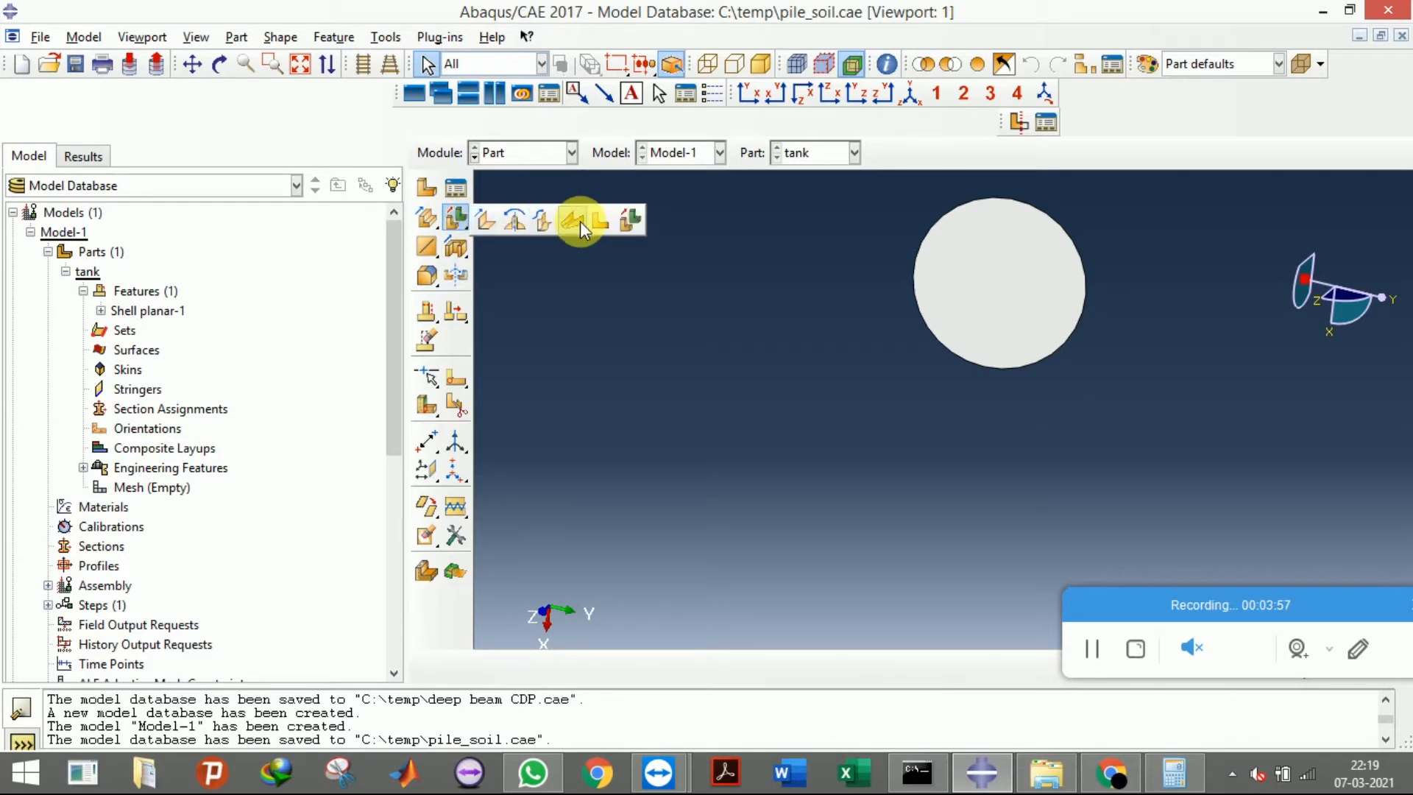
click(496, 219)
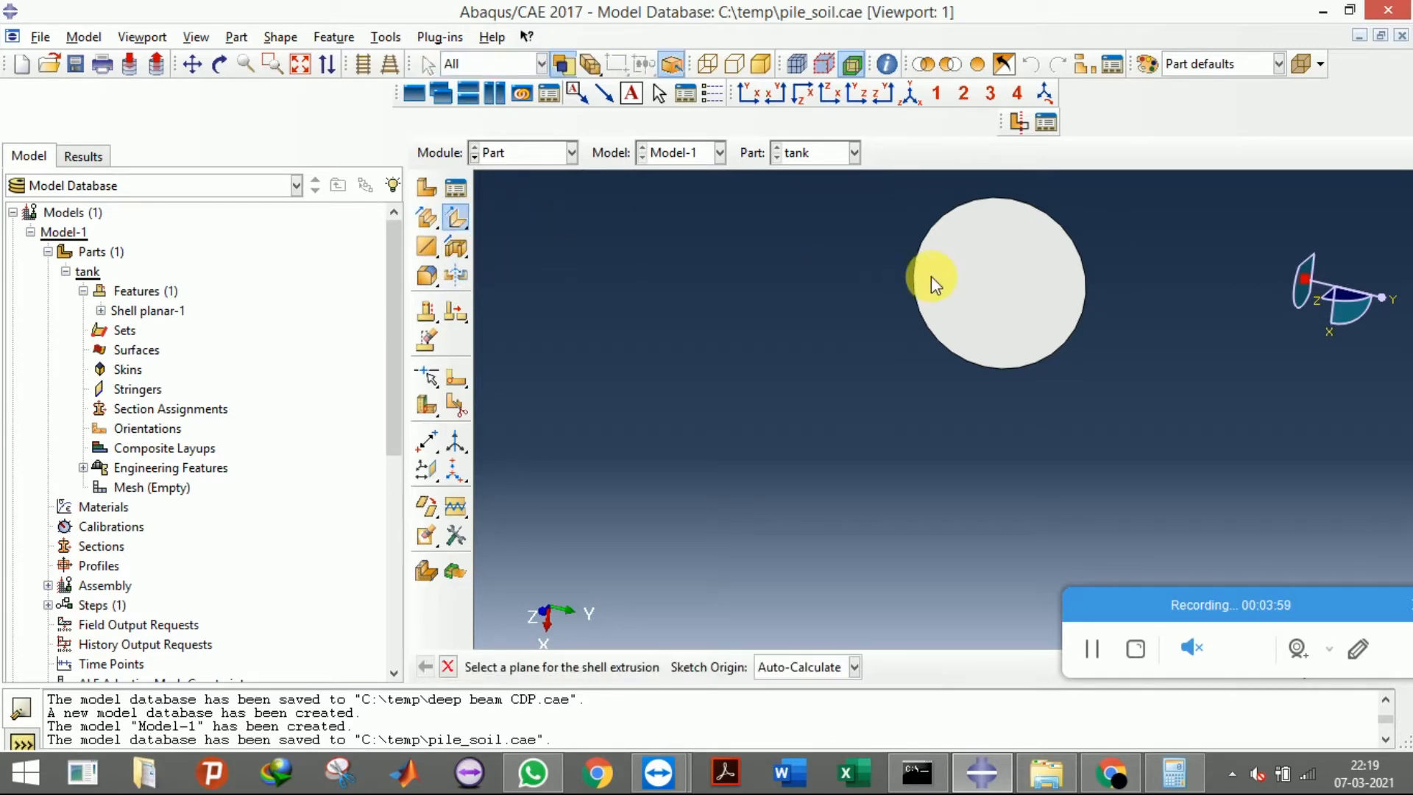
click(1076, 244)
click(1075, 249)
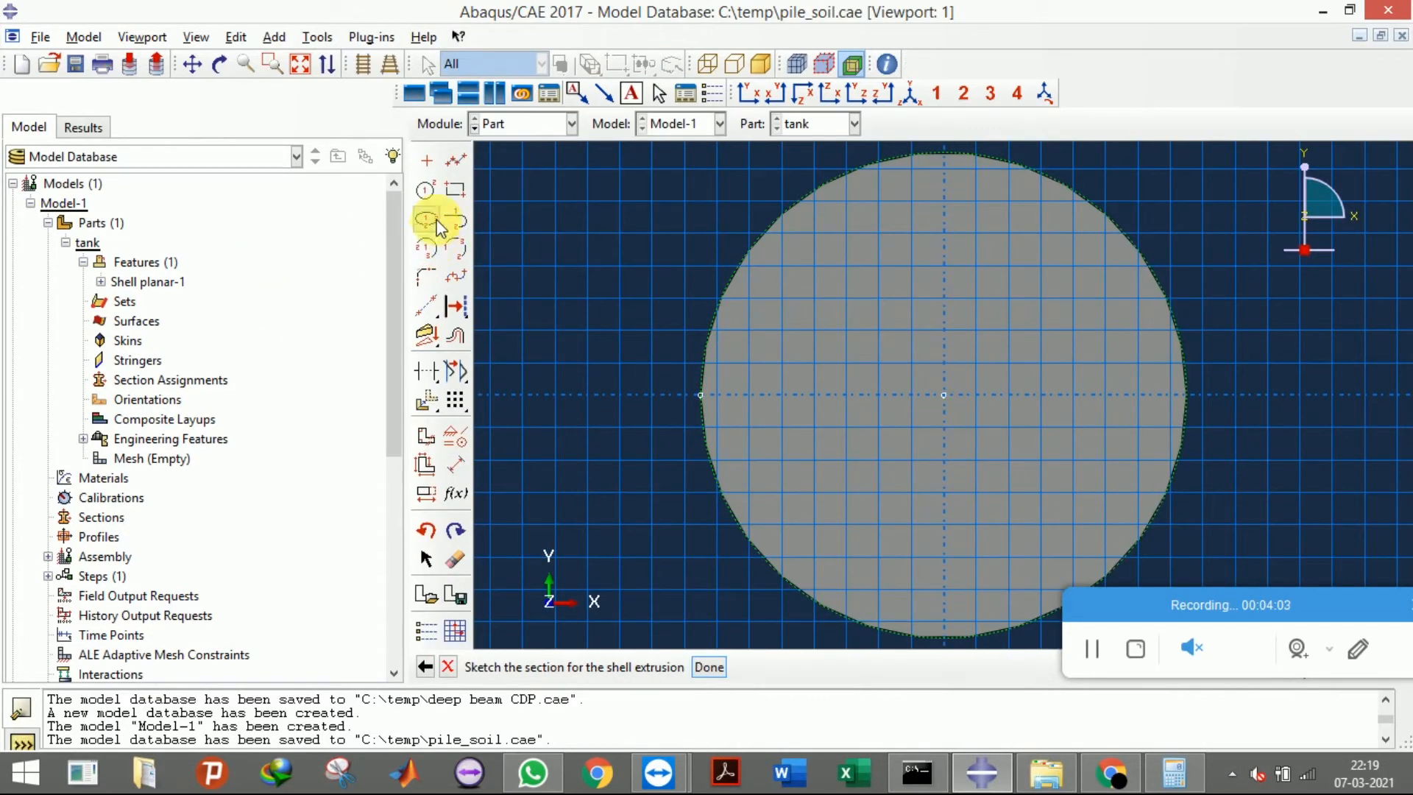
click(425, 190)
click(945, 393)
click(701, 395)
click(448, 666)
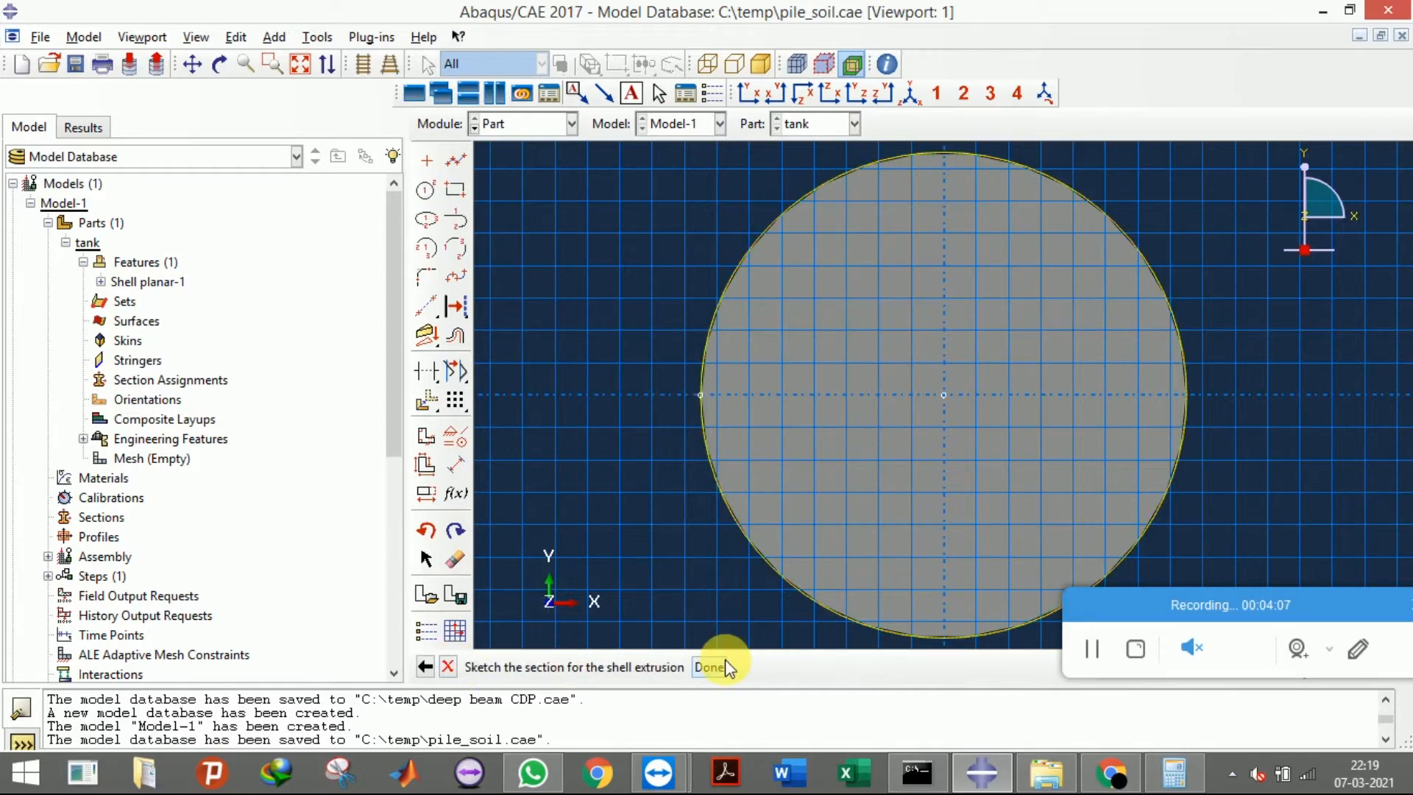
Extrude the circle as a blind shell with a depth of 0.85 to form the tank's wall
click(710, 667)
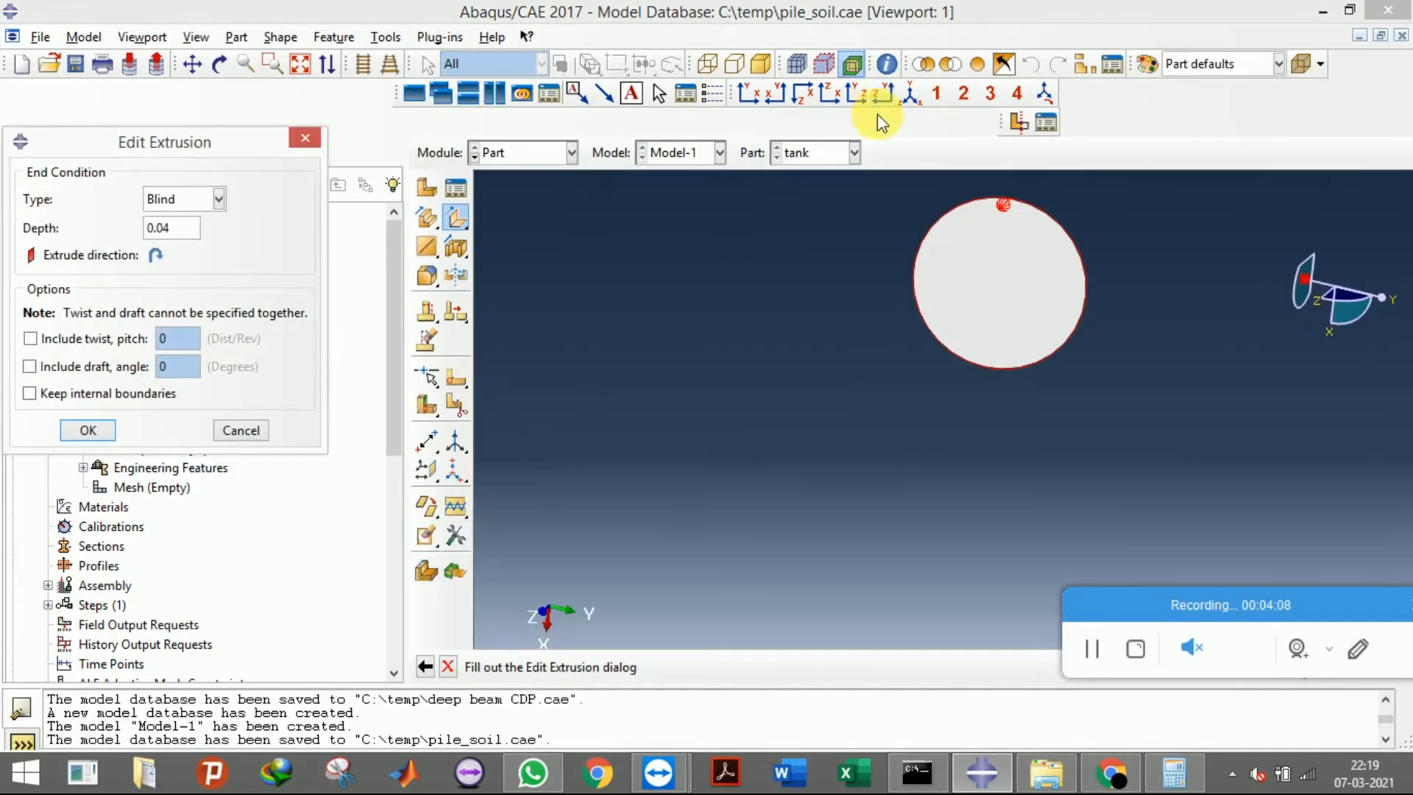
click(911, 96)
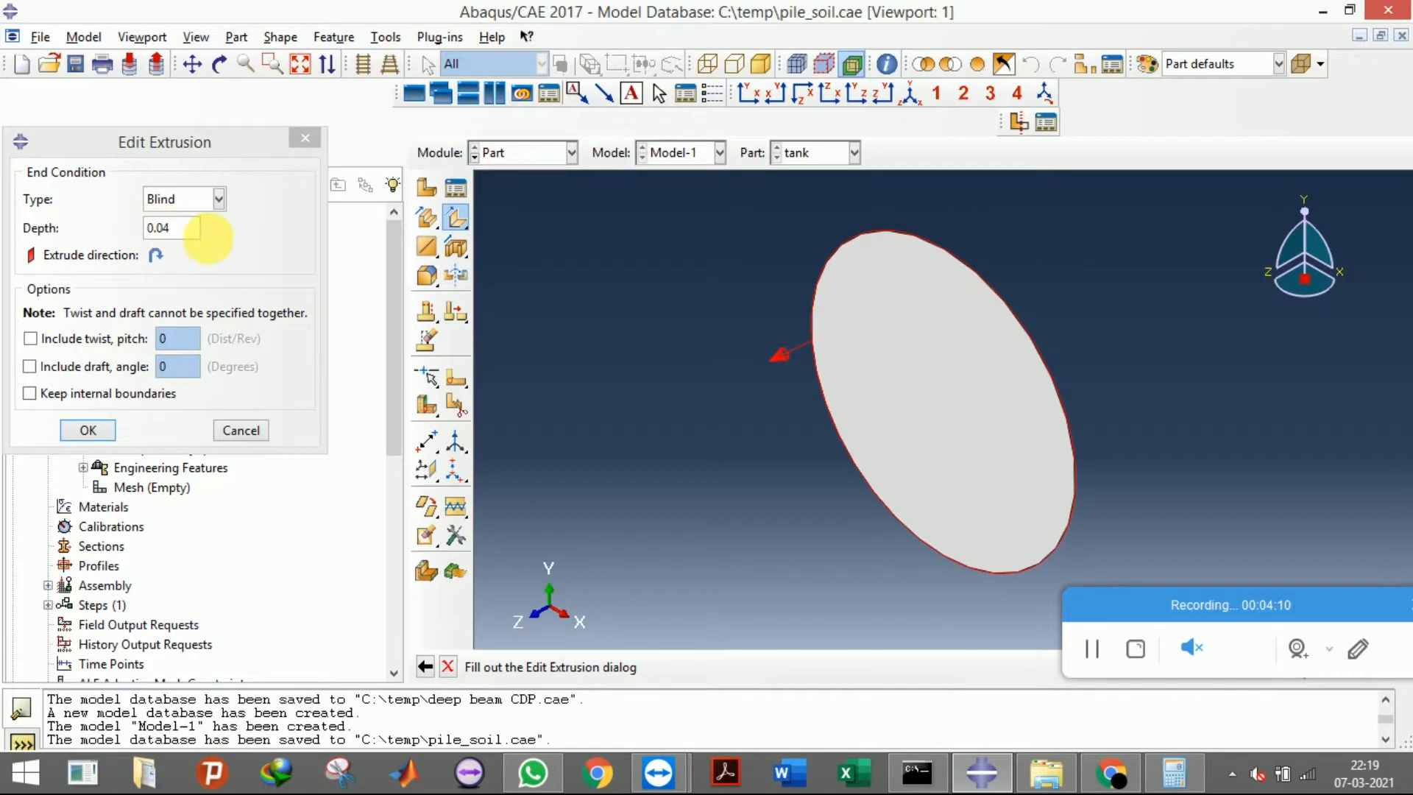
drag(197, 238, 173, 242)
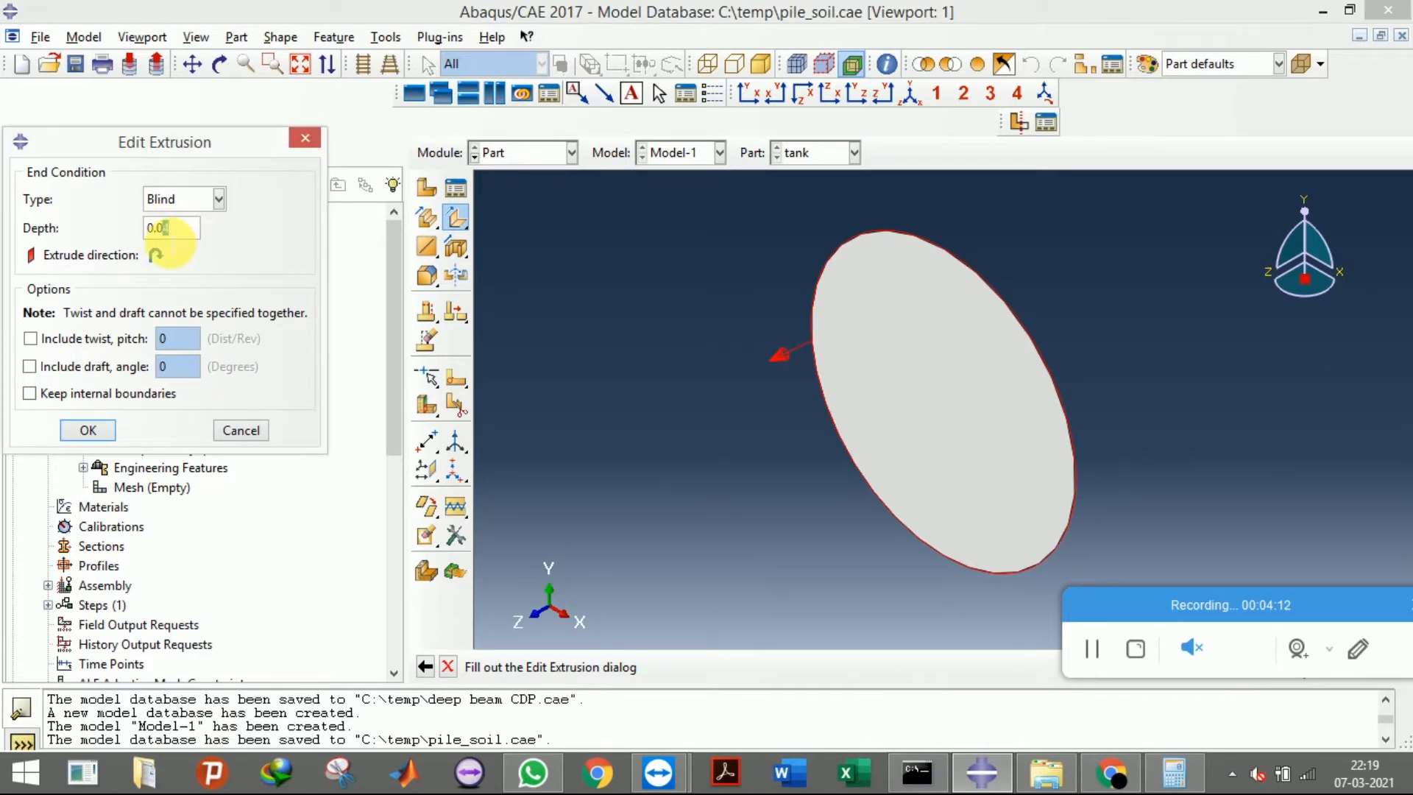
text(5)
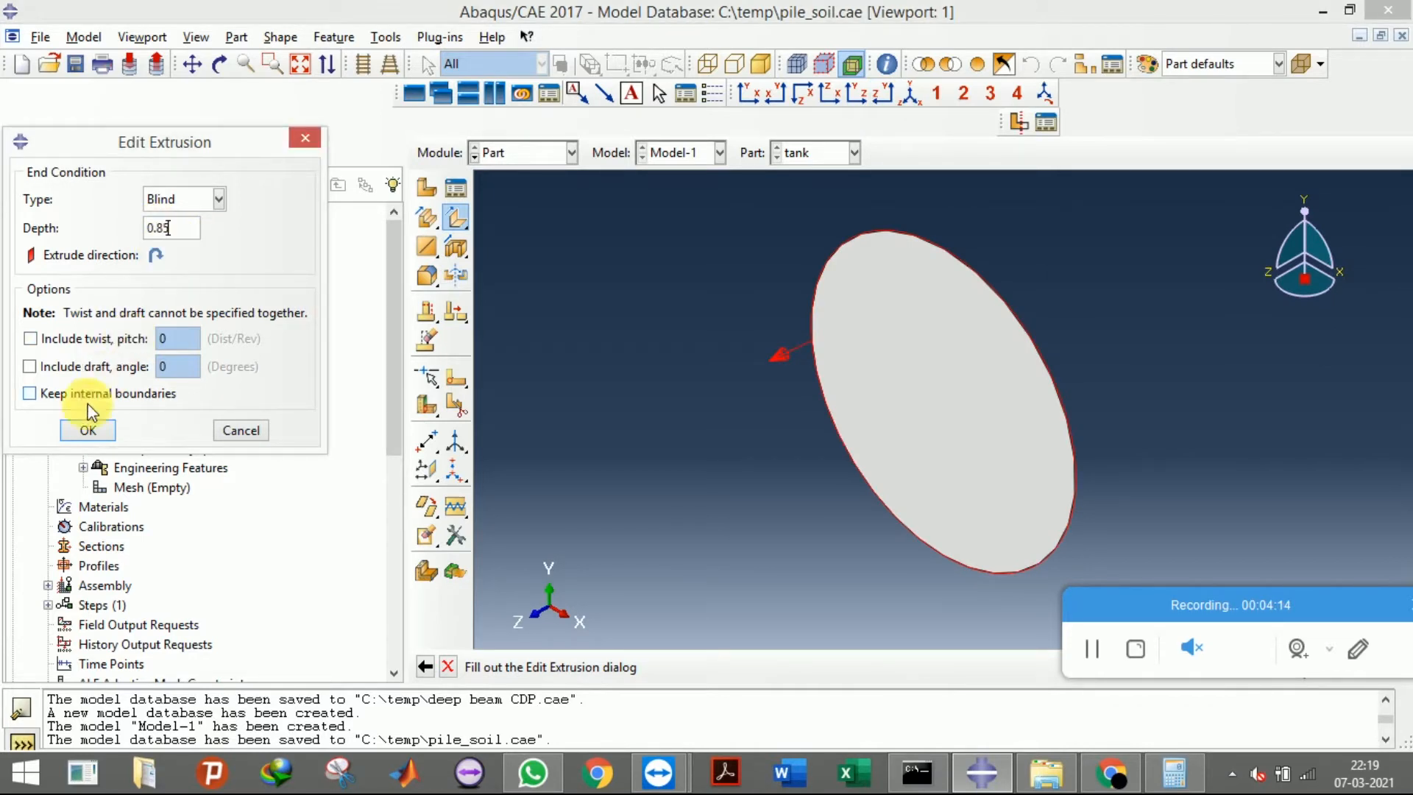
click(88, 430)
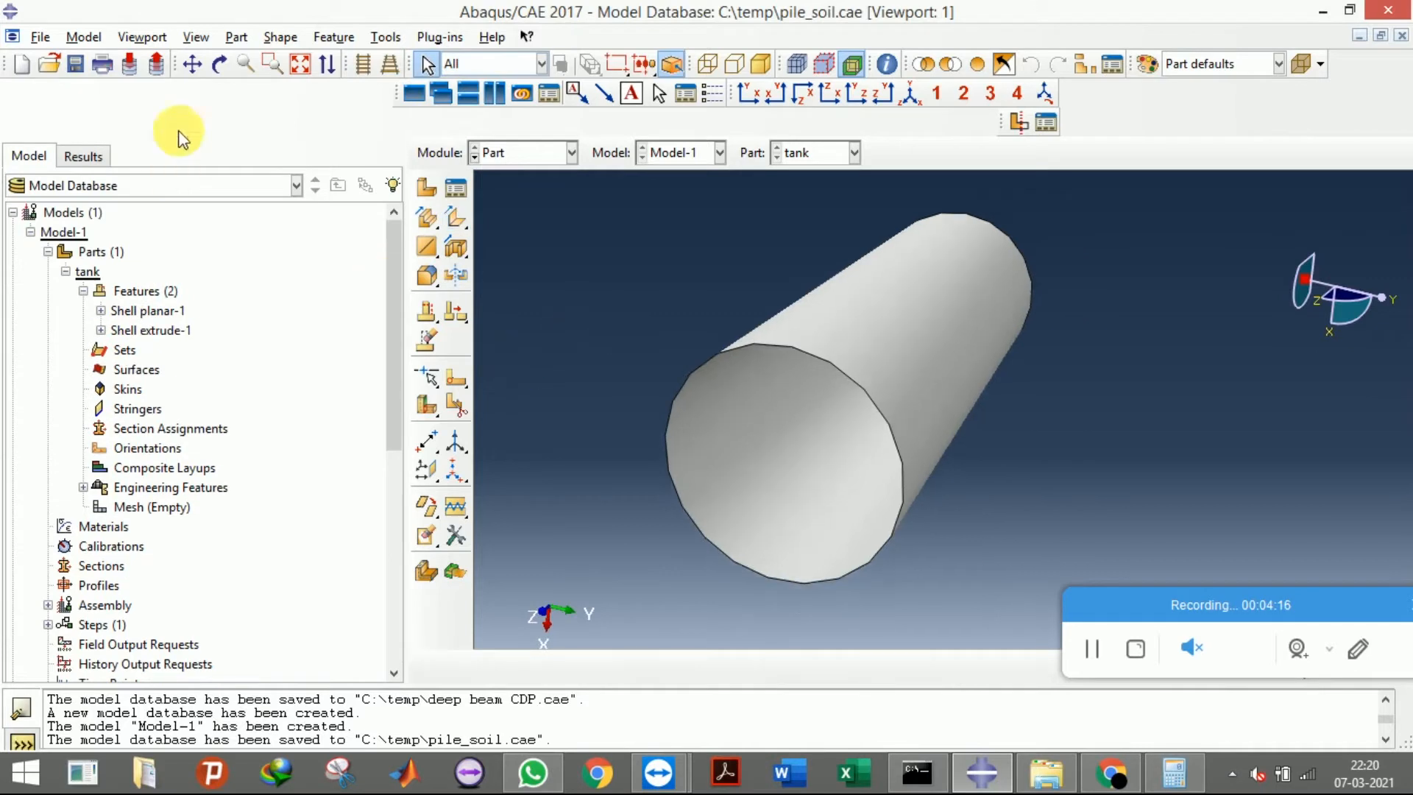
Inspect the hollow tank and check the part's modeling space and type settings
click(218, 64)
mouse_move(826, 420)
mouse_down()
mouse_move(930, 312)
mouse_move(938, 362)
mouse_move(988, 411)
mouse_move(920, 406)
mouse_move(912, 391)
mouse_up()
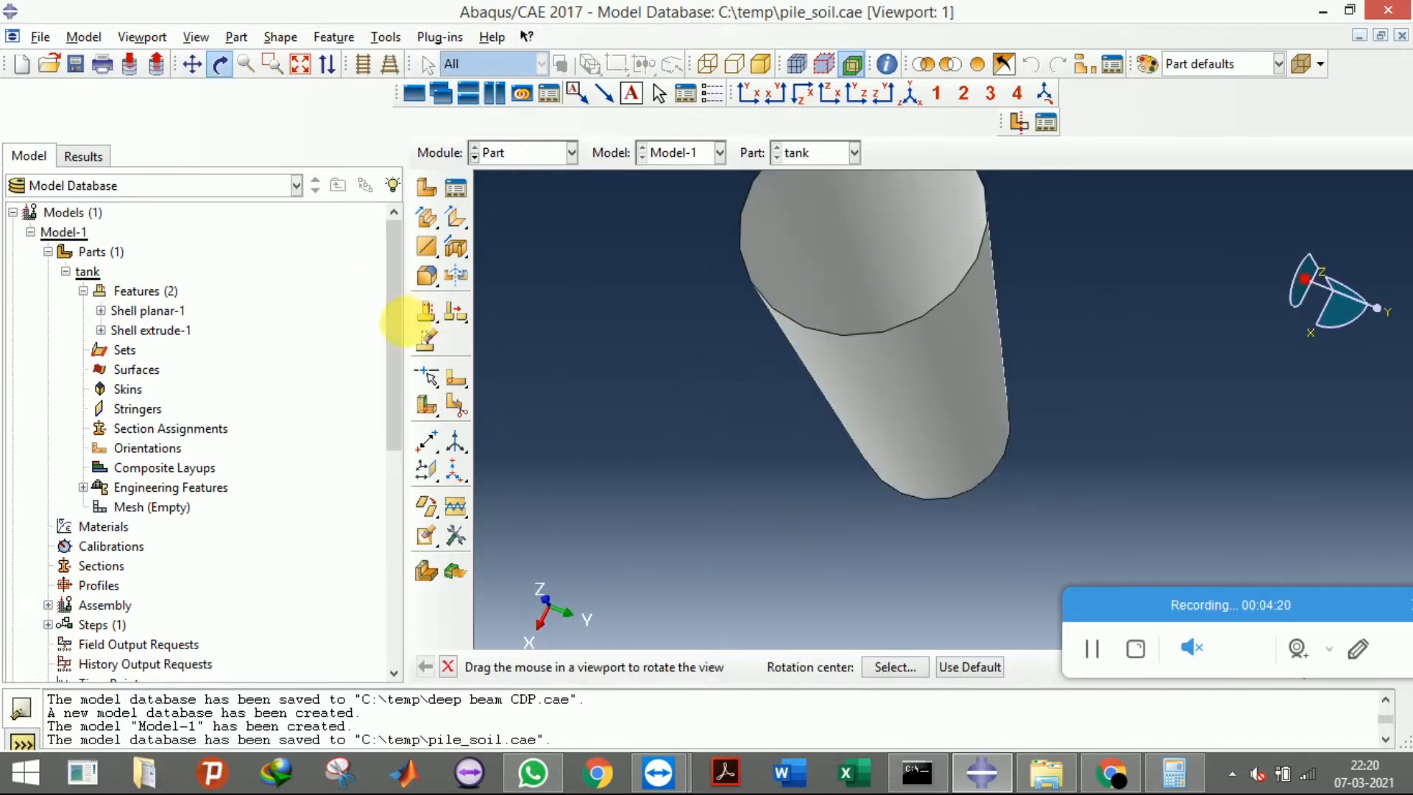
right_click(94, 277)
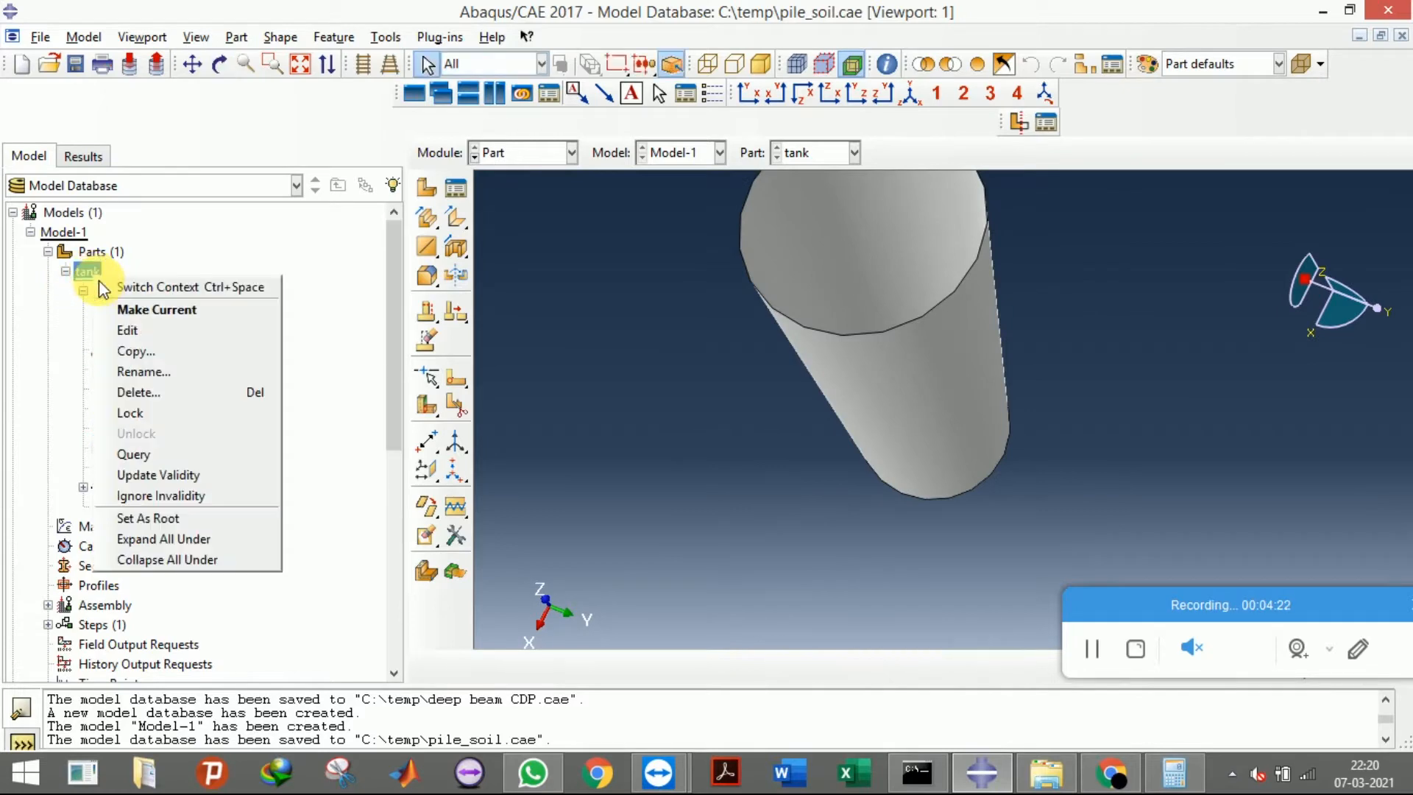
click(139, 330)
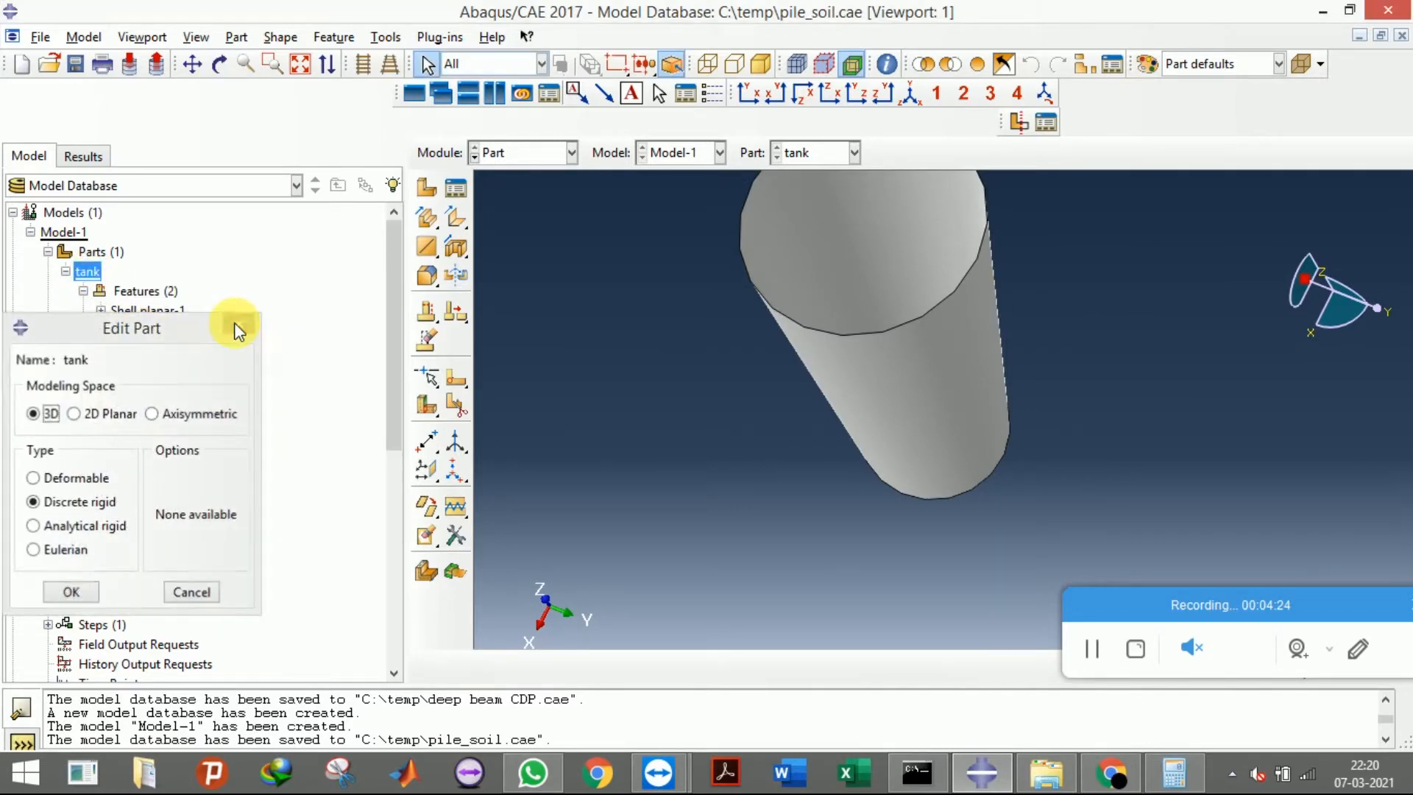
click(239, 324)
scroll(669, 441, up, 2)
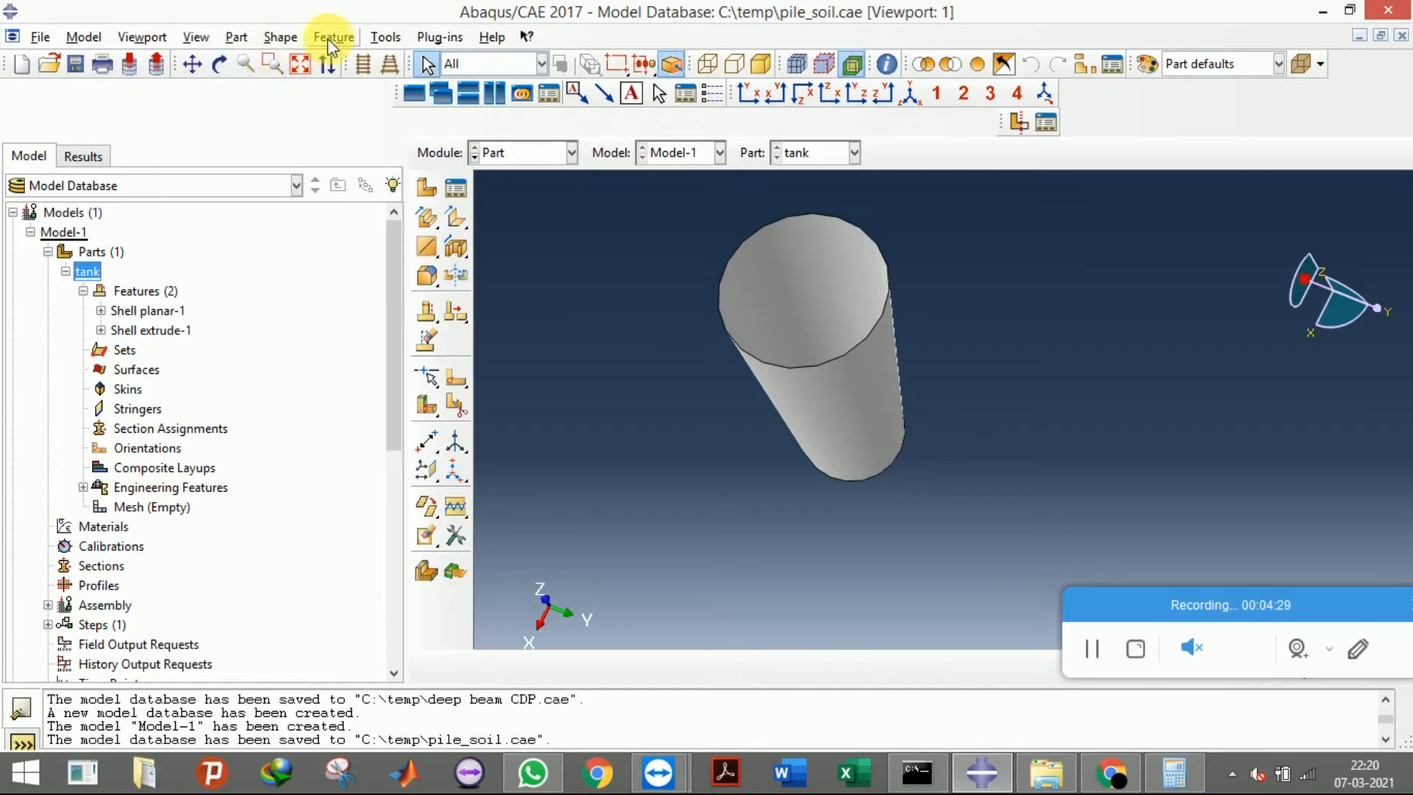
Create a reference point at the centre of the tank's closed circular end face and return to the isometric view
click(384, 36)
click(412, 80)
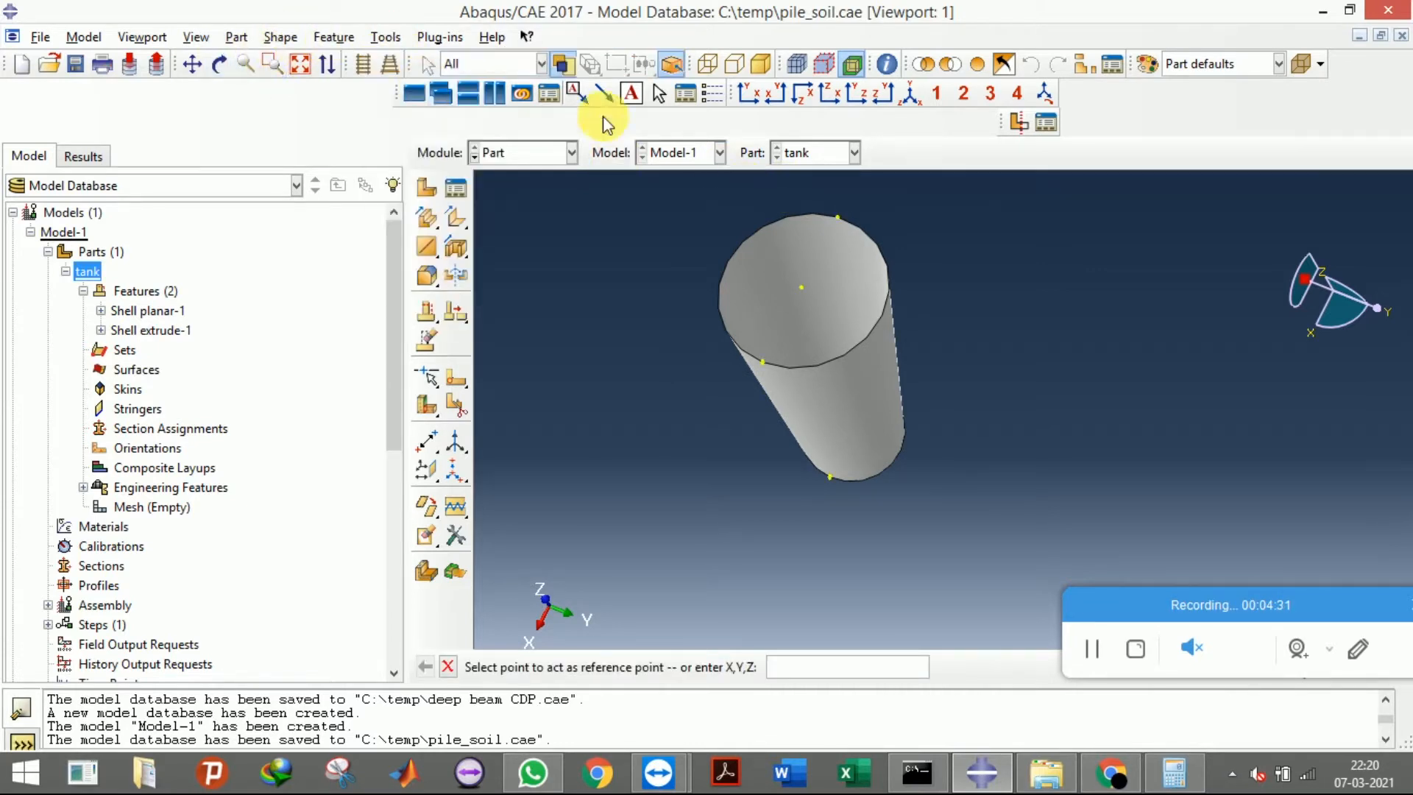
click(218, 65)
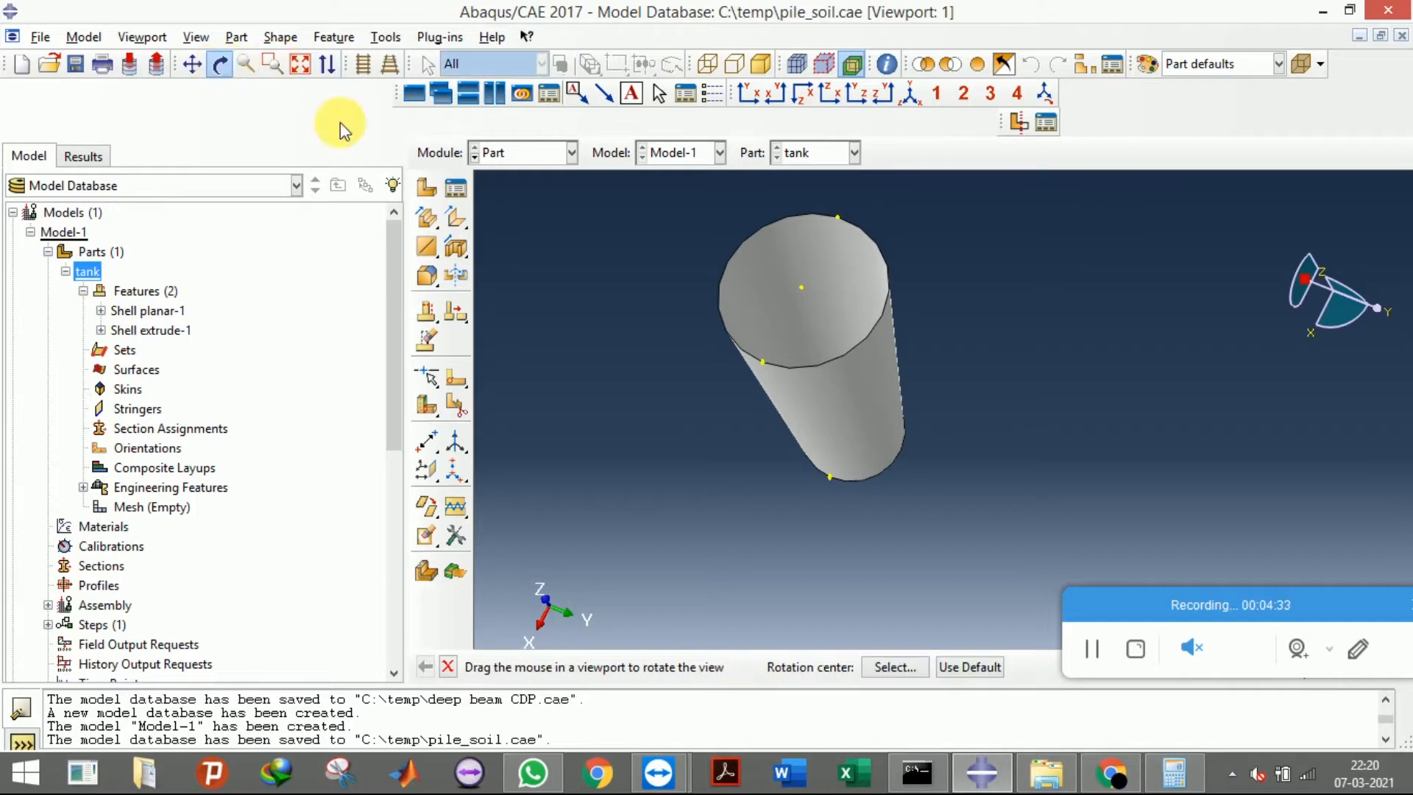
drag(971, 482, 824, 234)
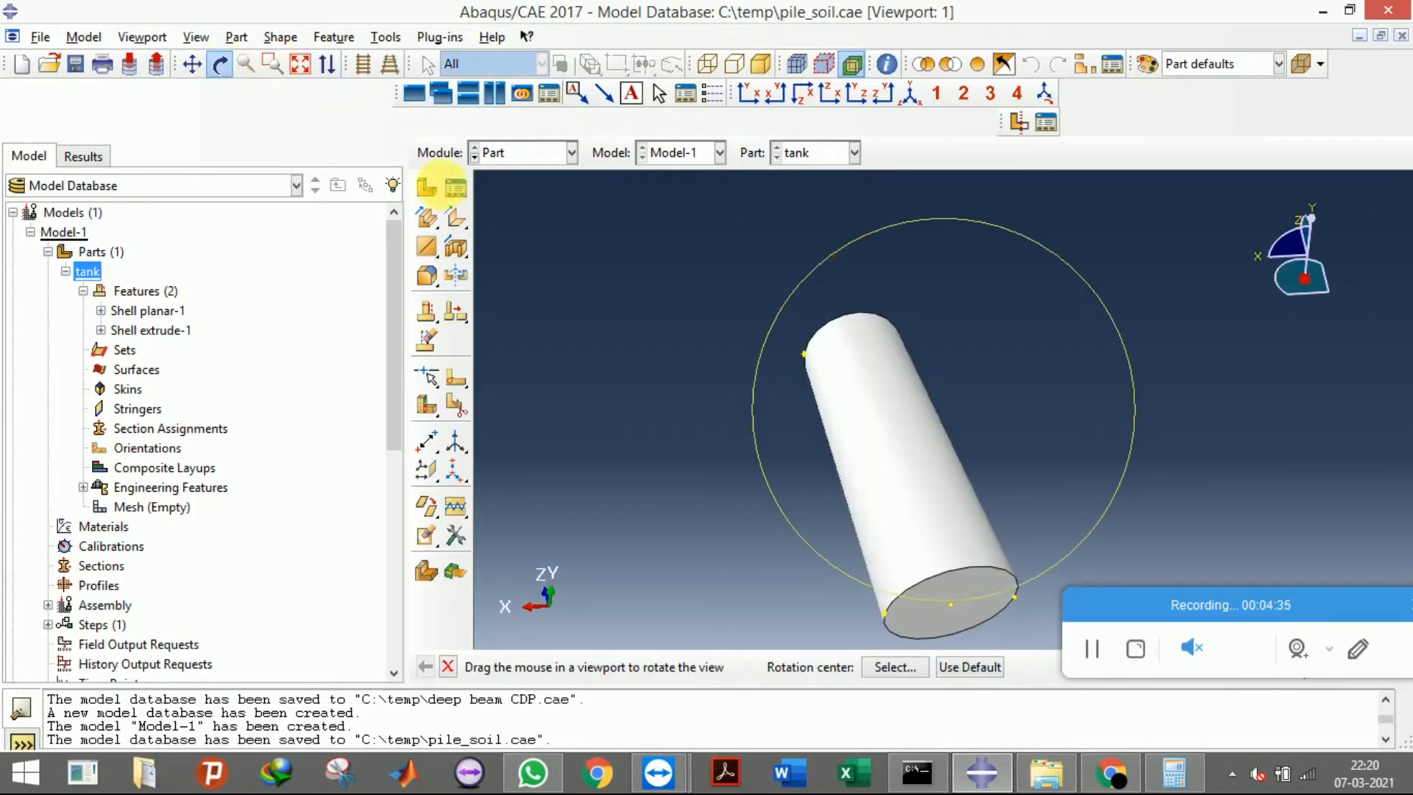
click(218, 64)
scroll(671, 237, up, 1)
scroll(923, 577, down, 2)
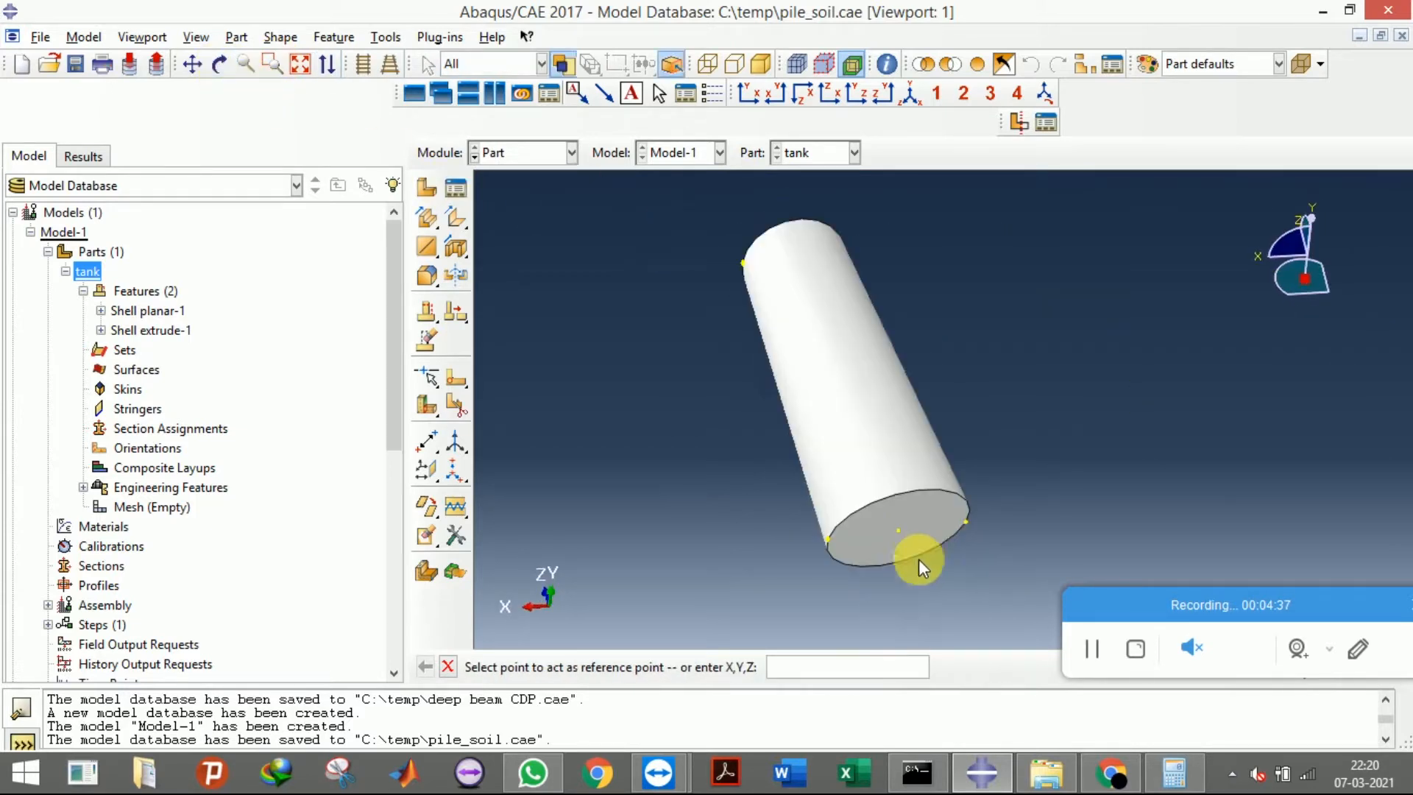
click(898, 525)
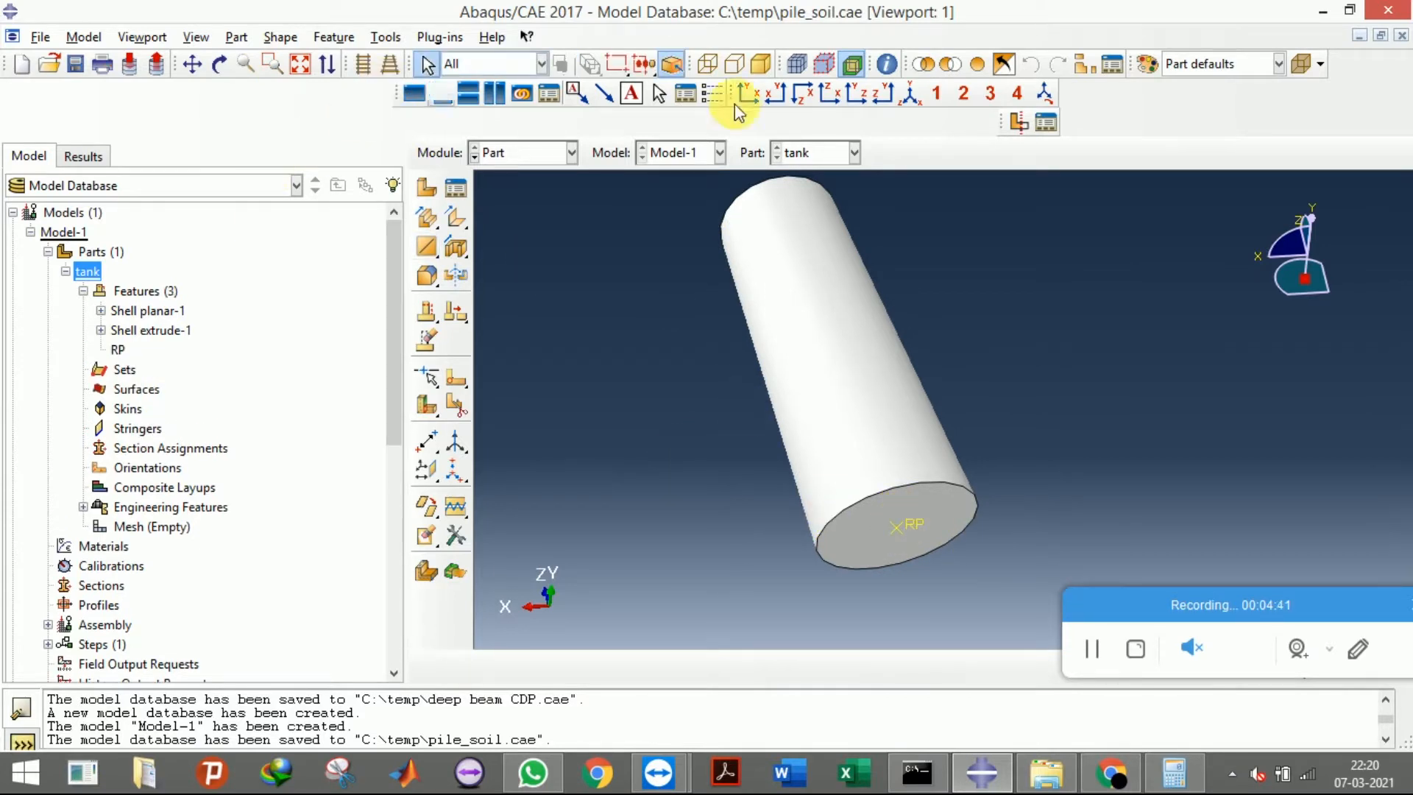
click(910, 94)
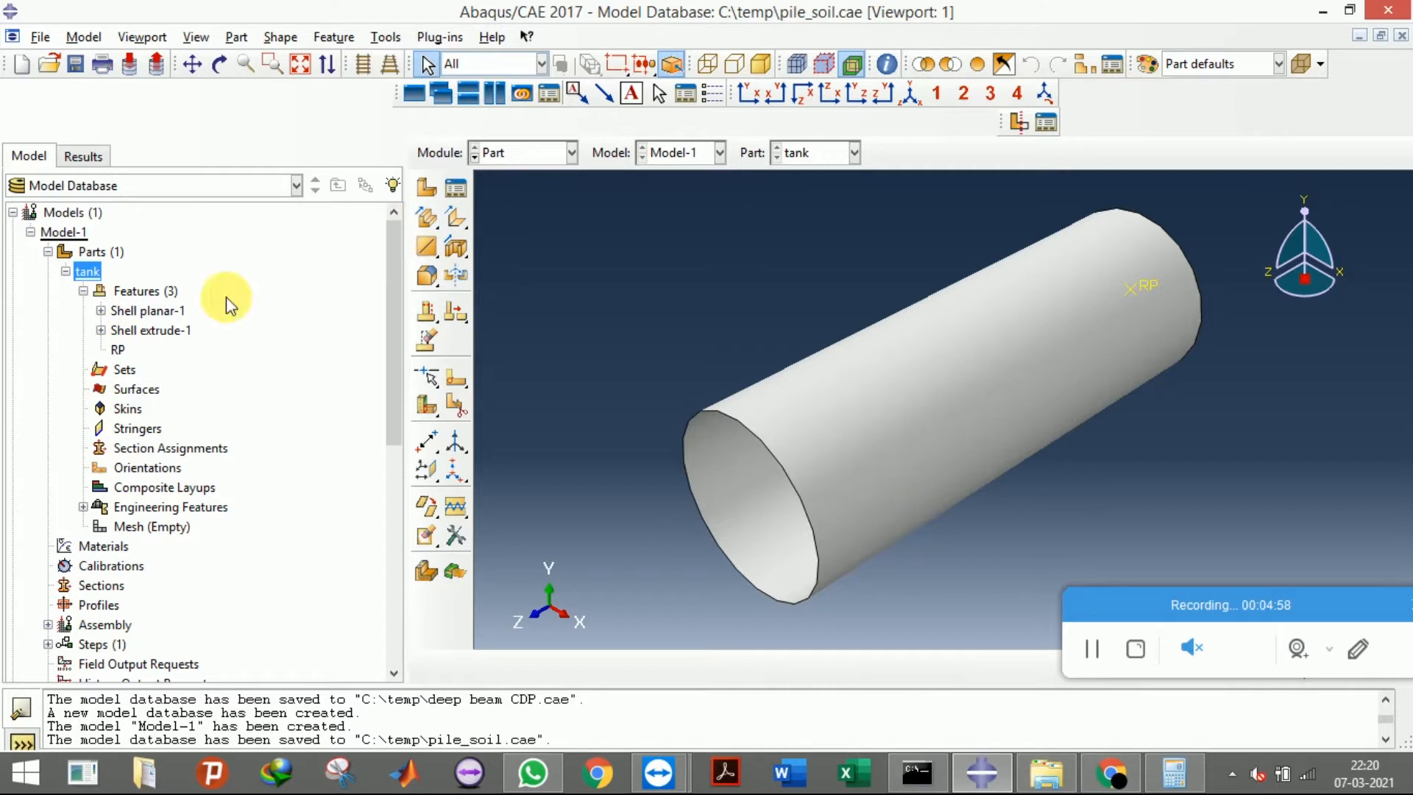
Create a 3D discrete rigid part named soil with a solid extrusion base feature and an approximate size of 200
click(427, 190)
text(soil)
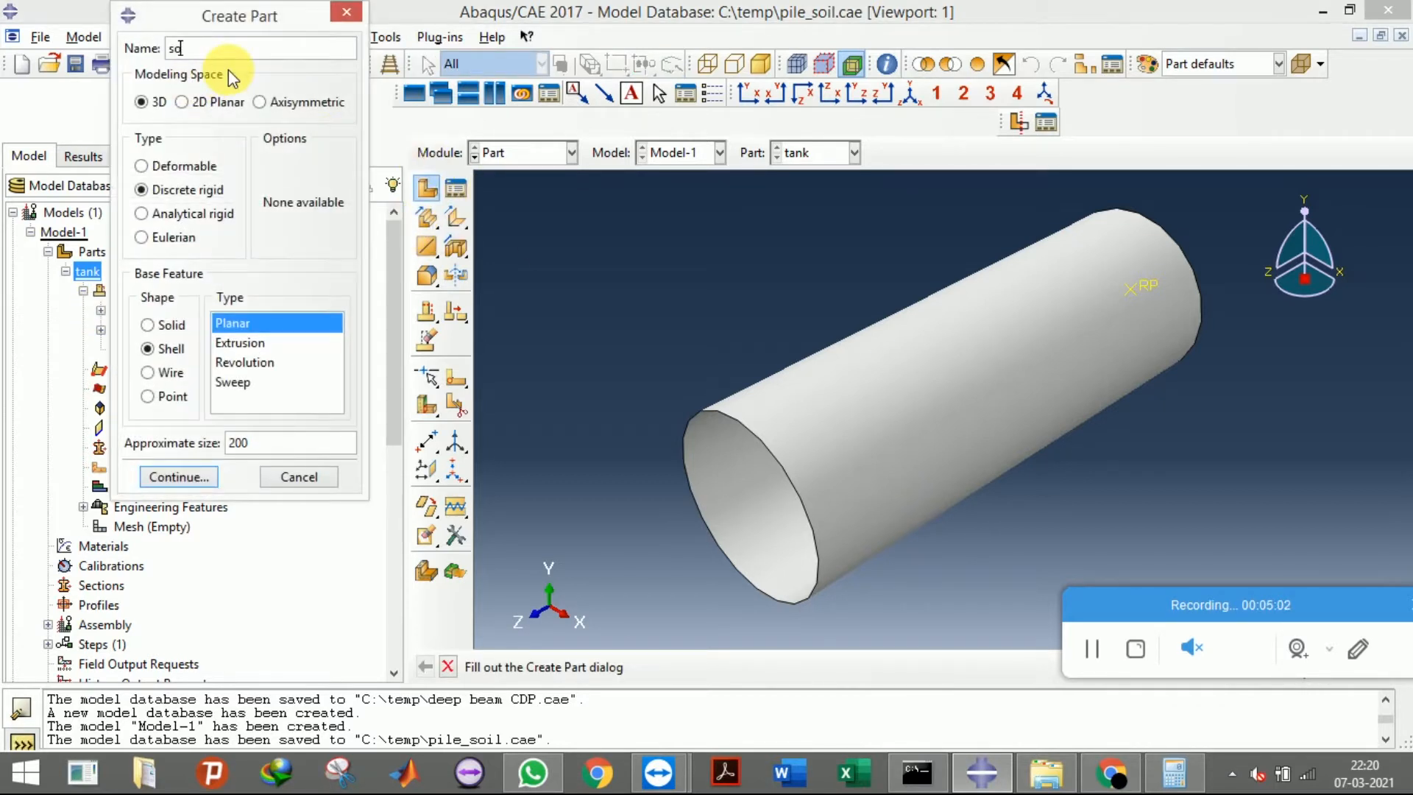
click(171, 324)
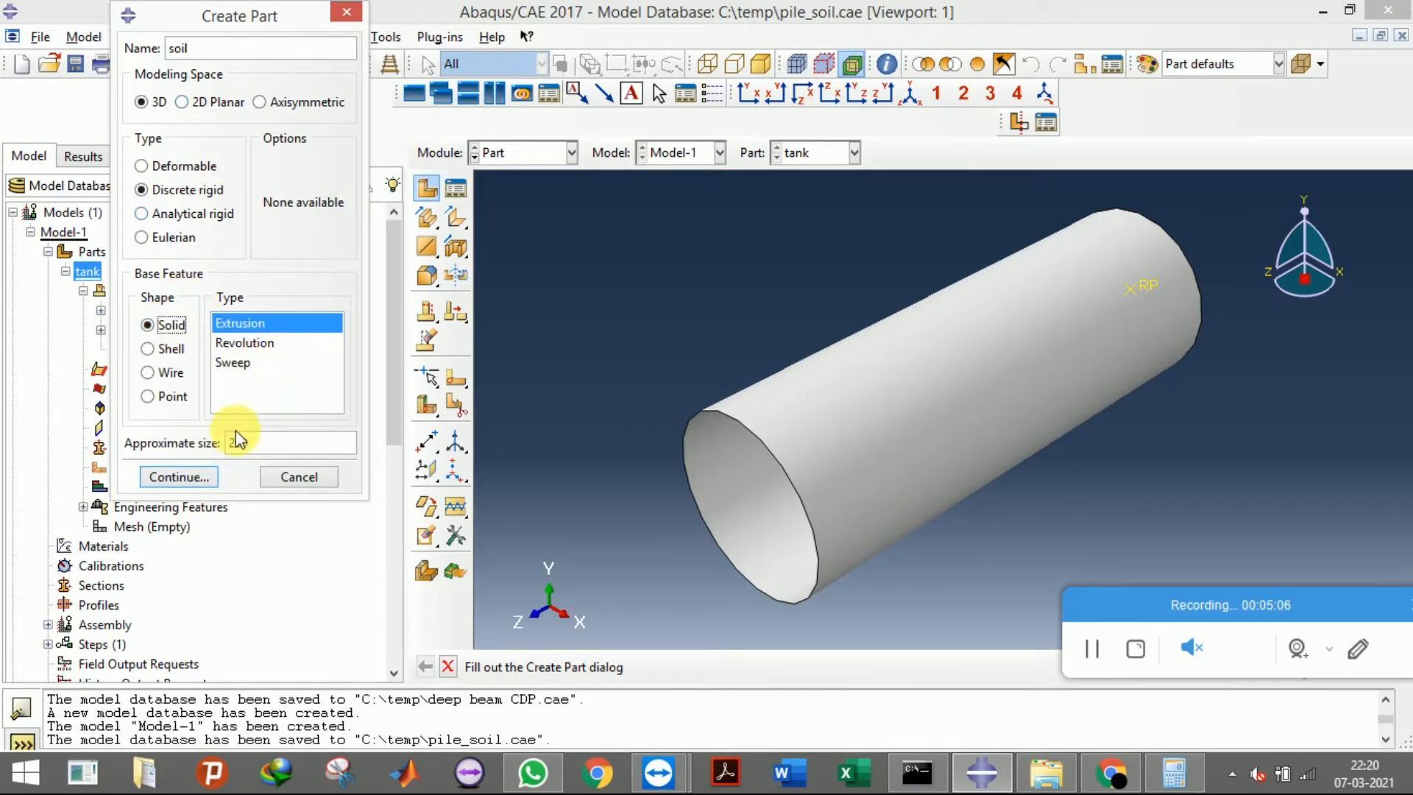
click(196, 479)
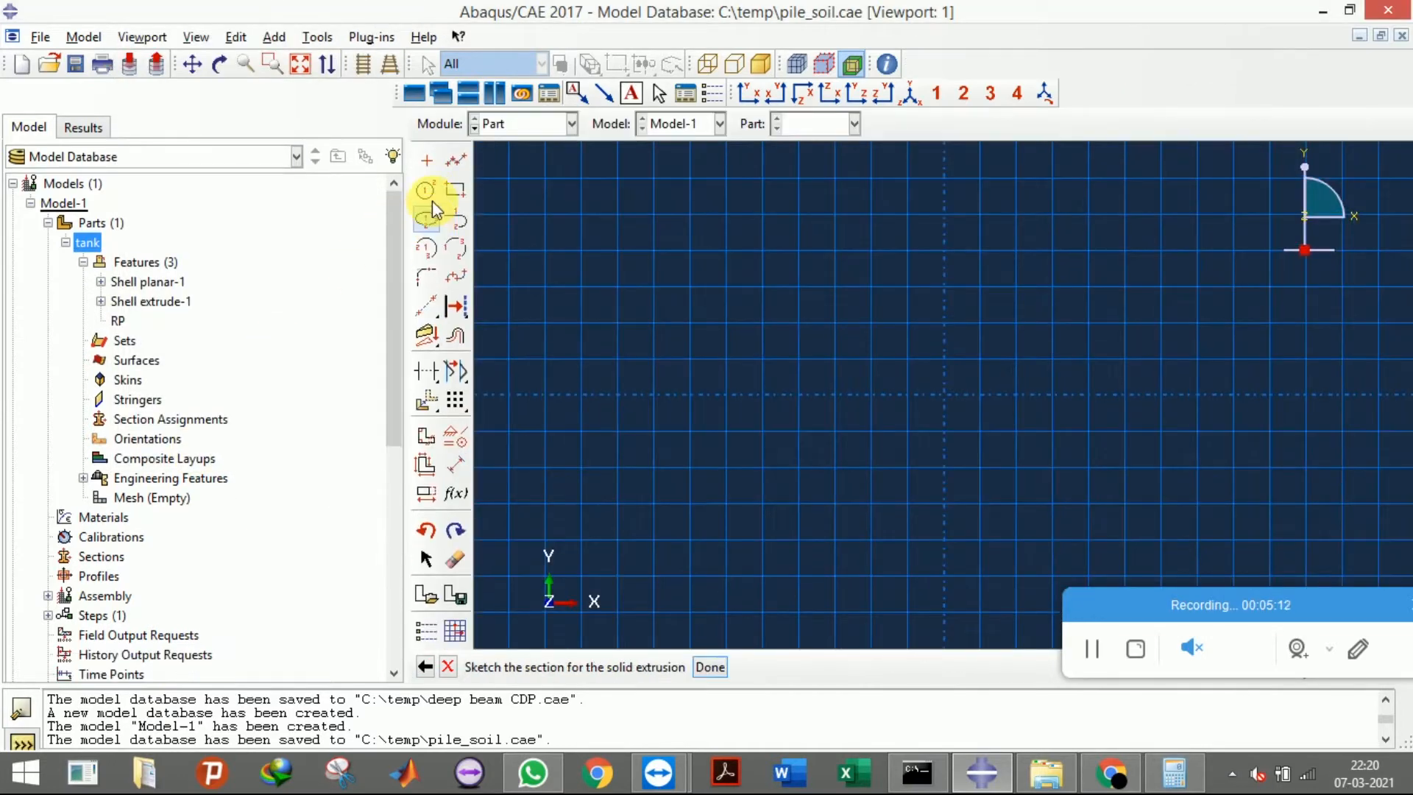
Sketch a circle centred on the origin for the soil section and dimension its radius to 0.15
click(426, 192)
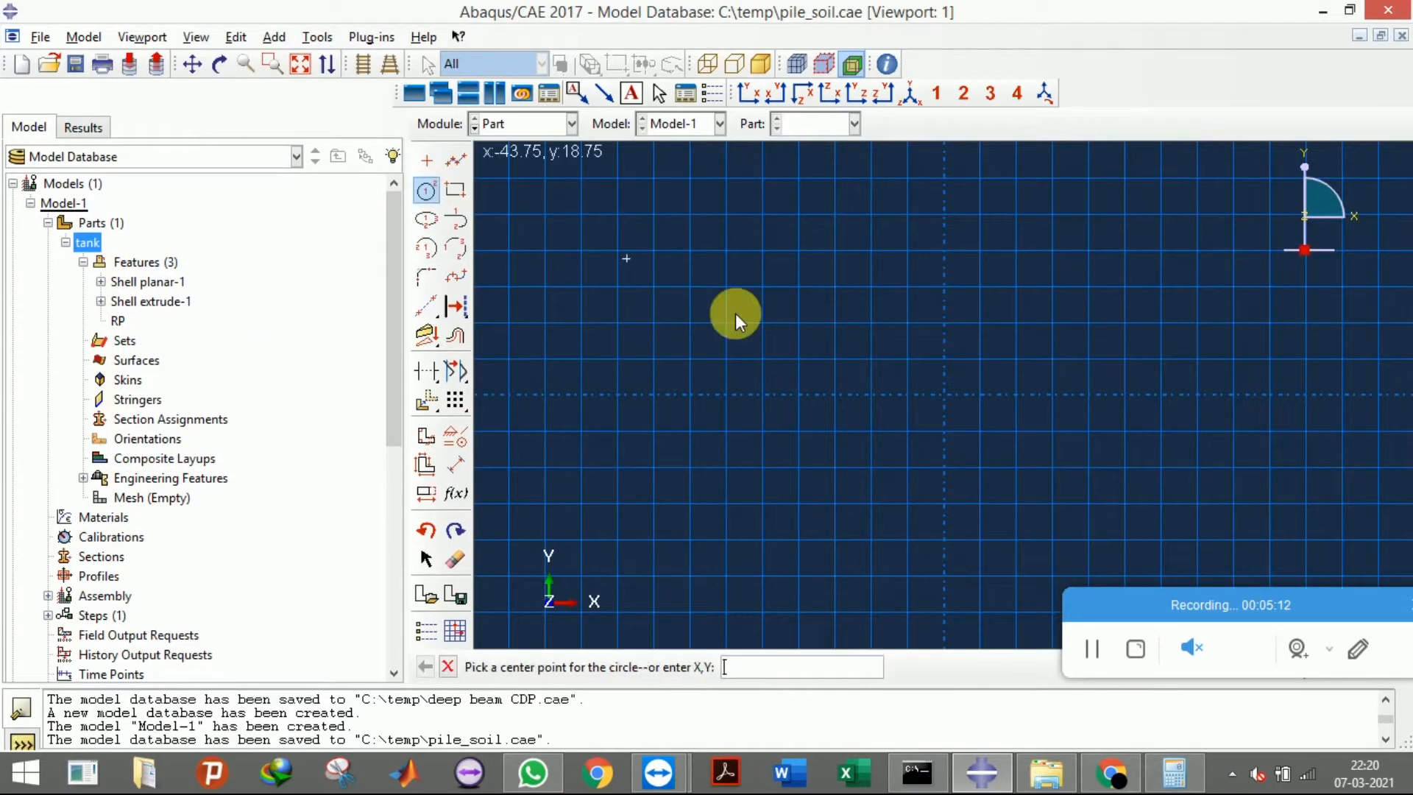
click(943, 395)
click(798, 397)
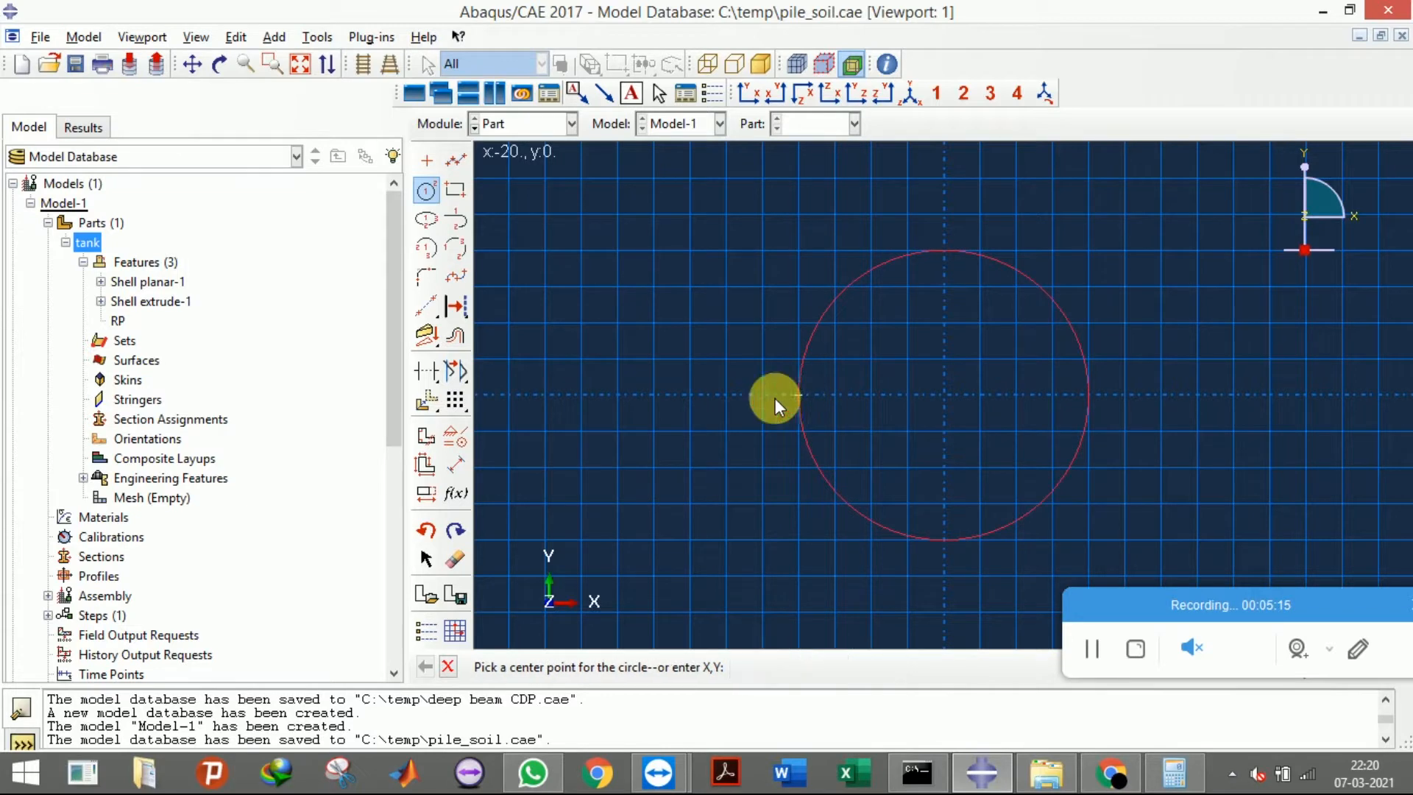
click(457, 465)
click(798, 477)
click(709, 499)
text(0.15)
key(Return)
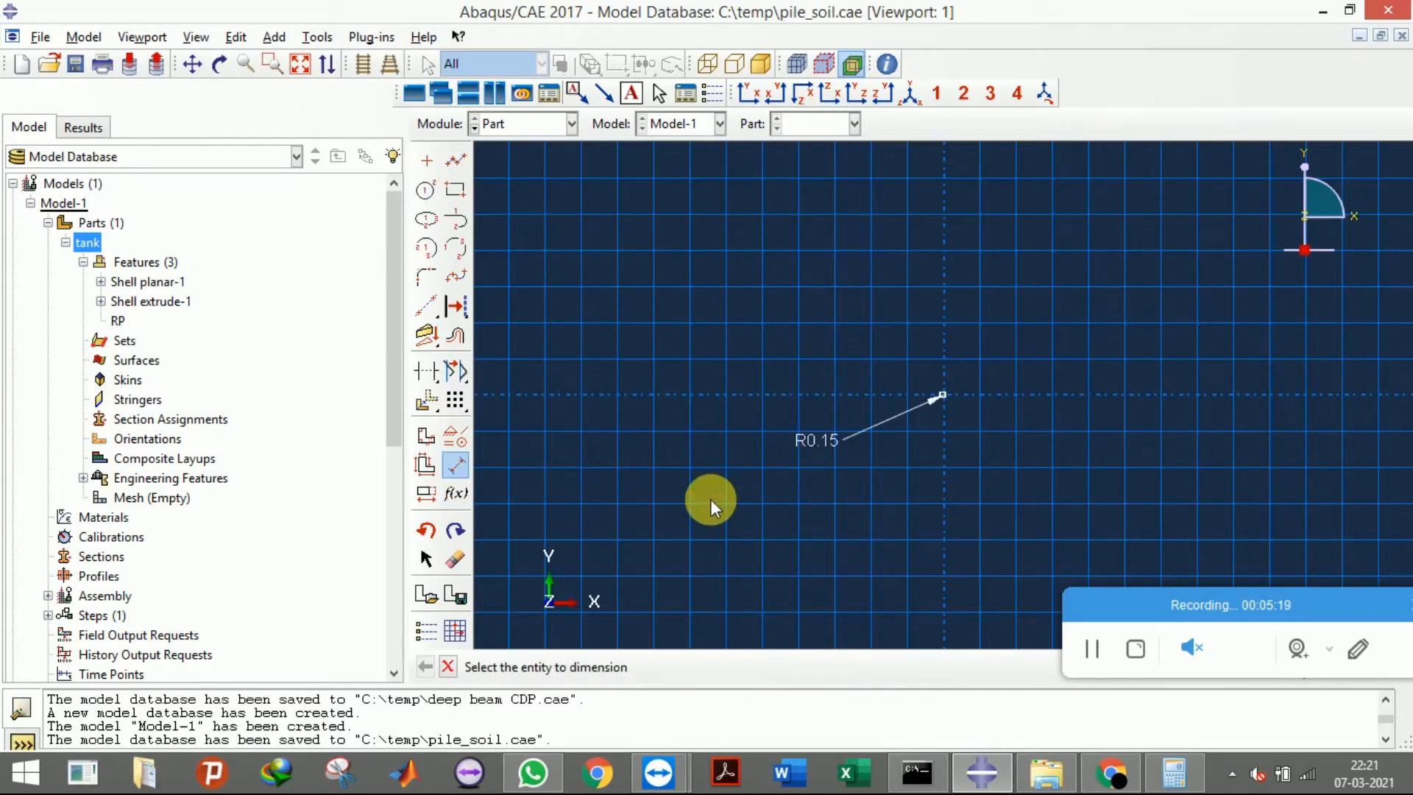
Finish the soil sketch and extrude it as a blind solid with a depth of 0.85
click(447, 667)
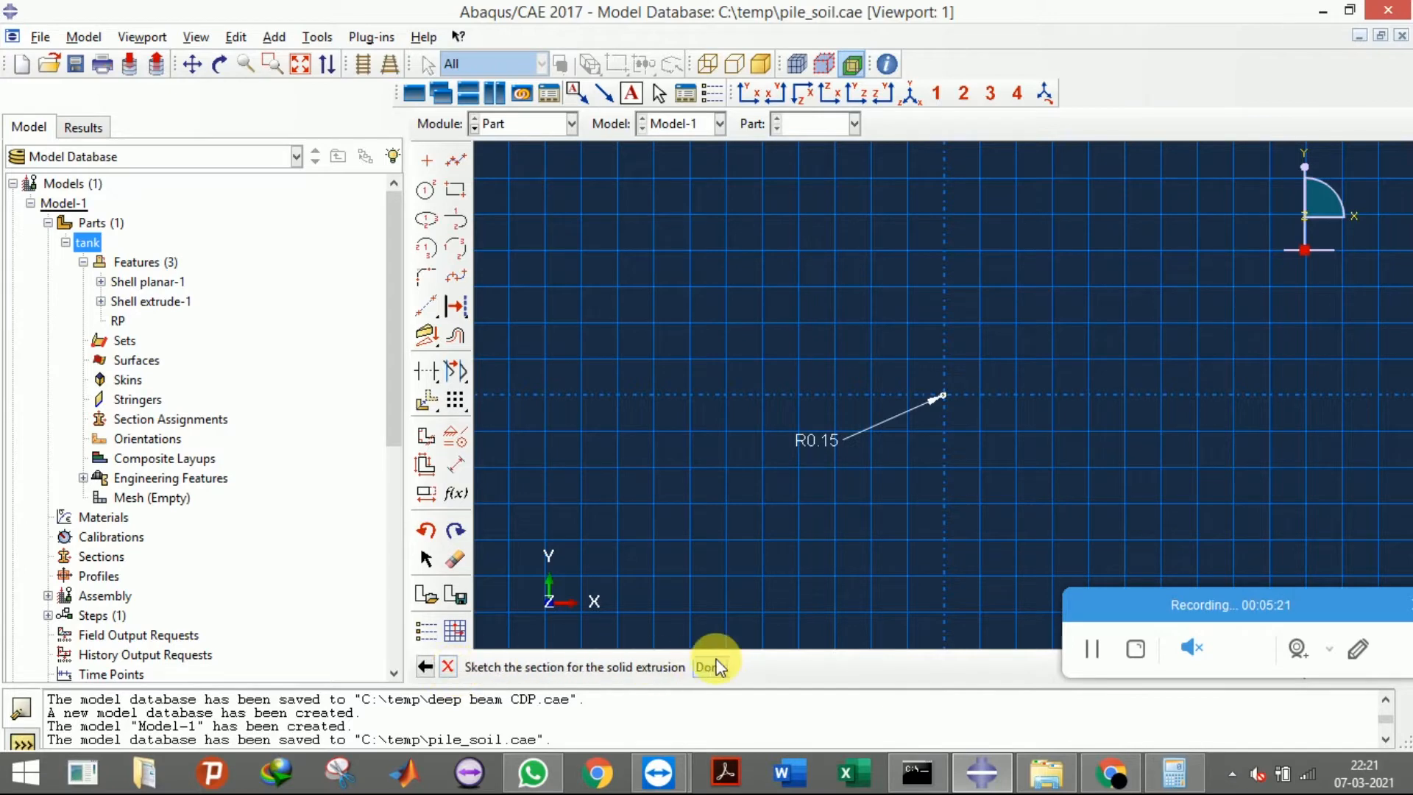
click(710, 667)
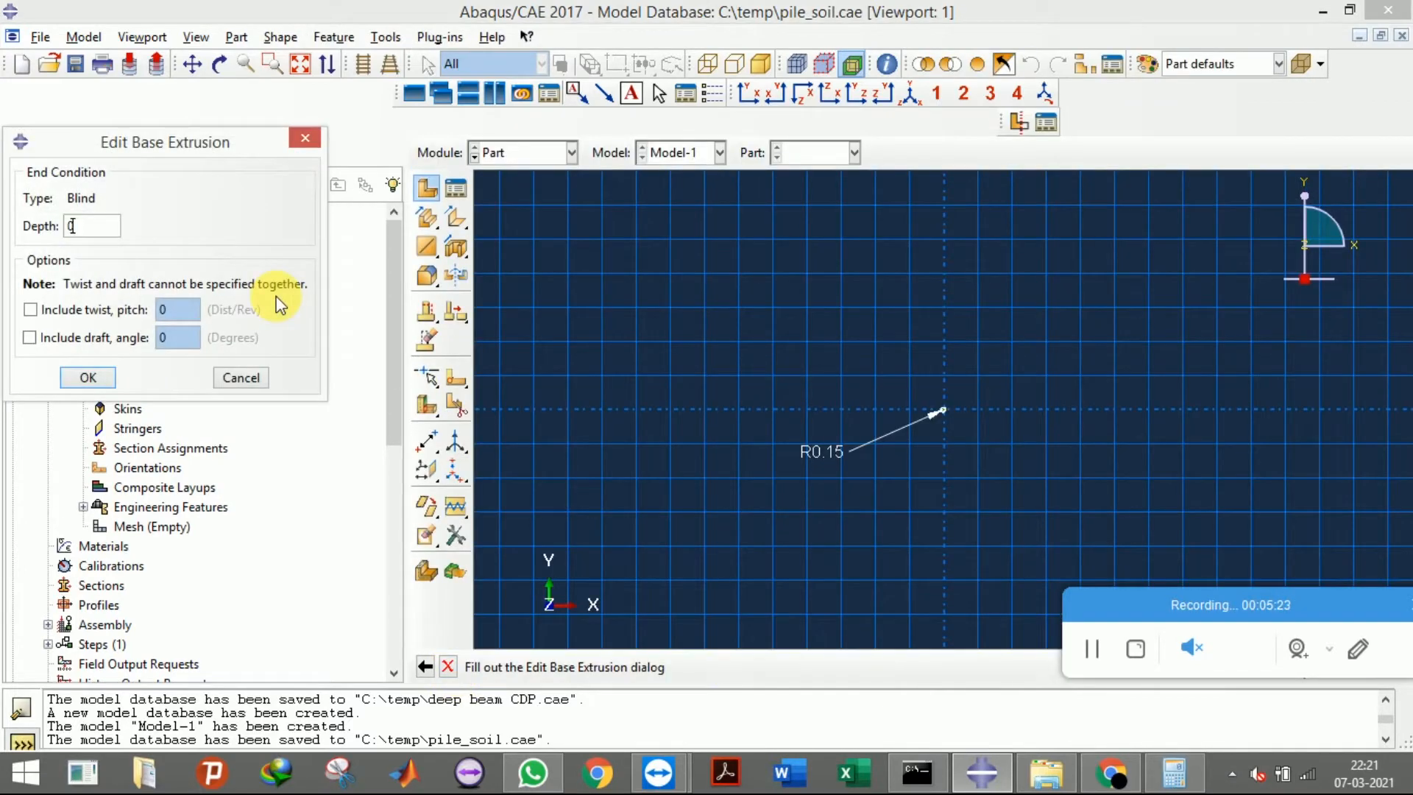
click(85, 379)
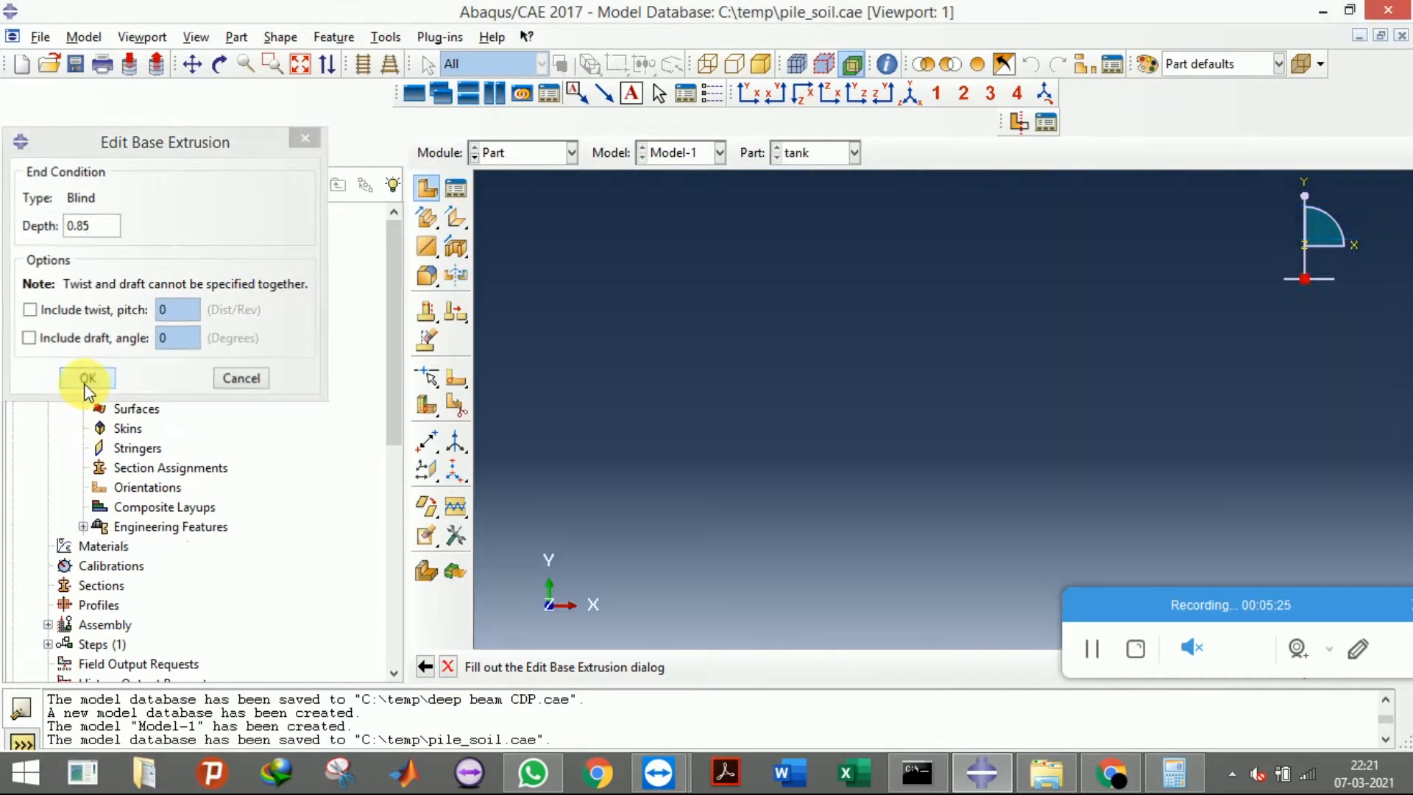
Switch to the Assembly module, move the display options dialog aside, and check the layered barrel diagram in WhatsApp
click(548, 158)
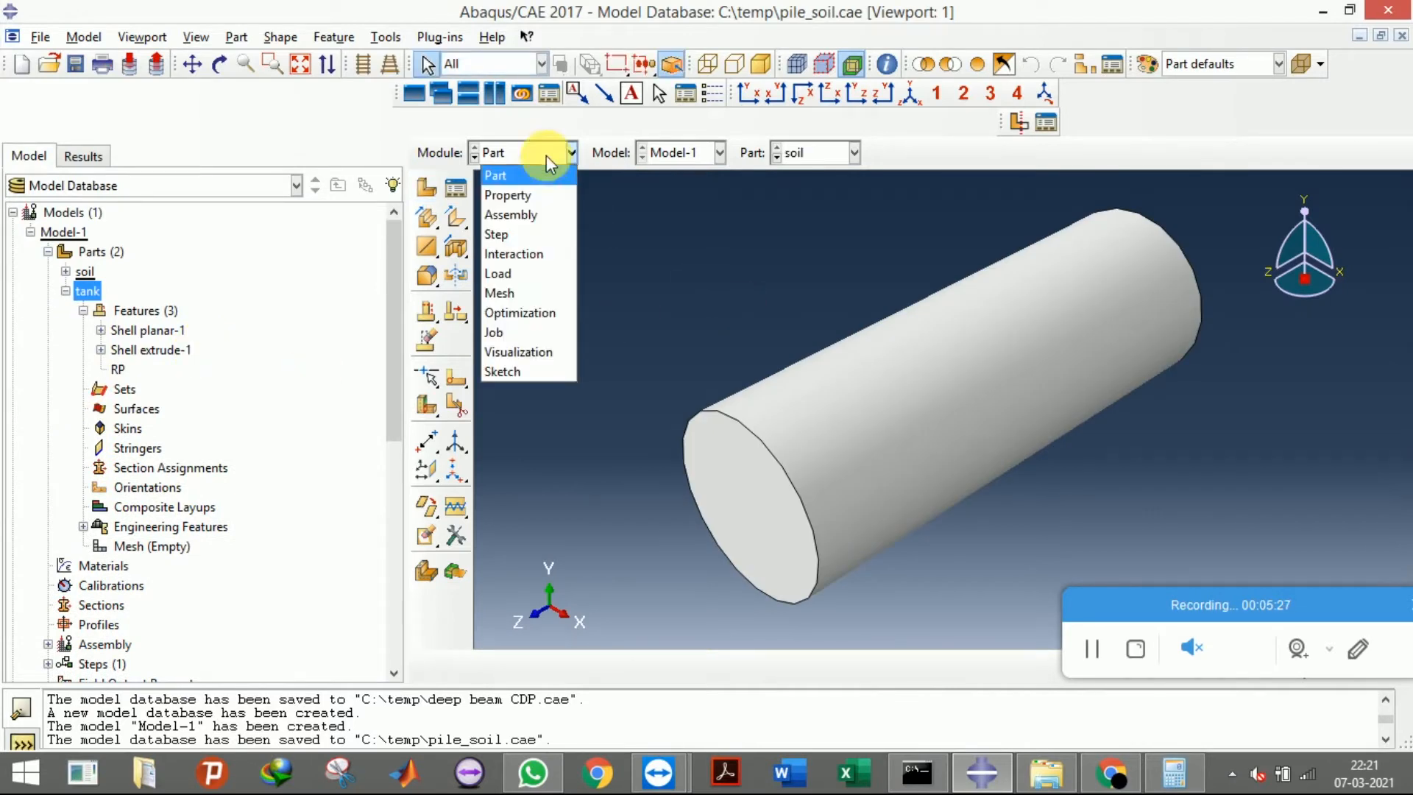
click(531, 214)
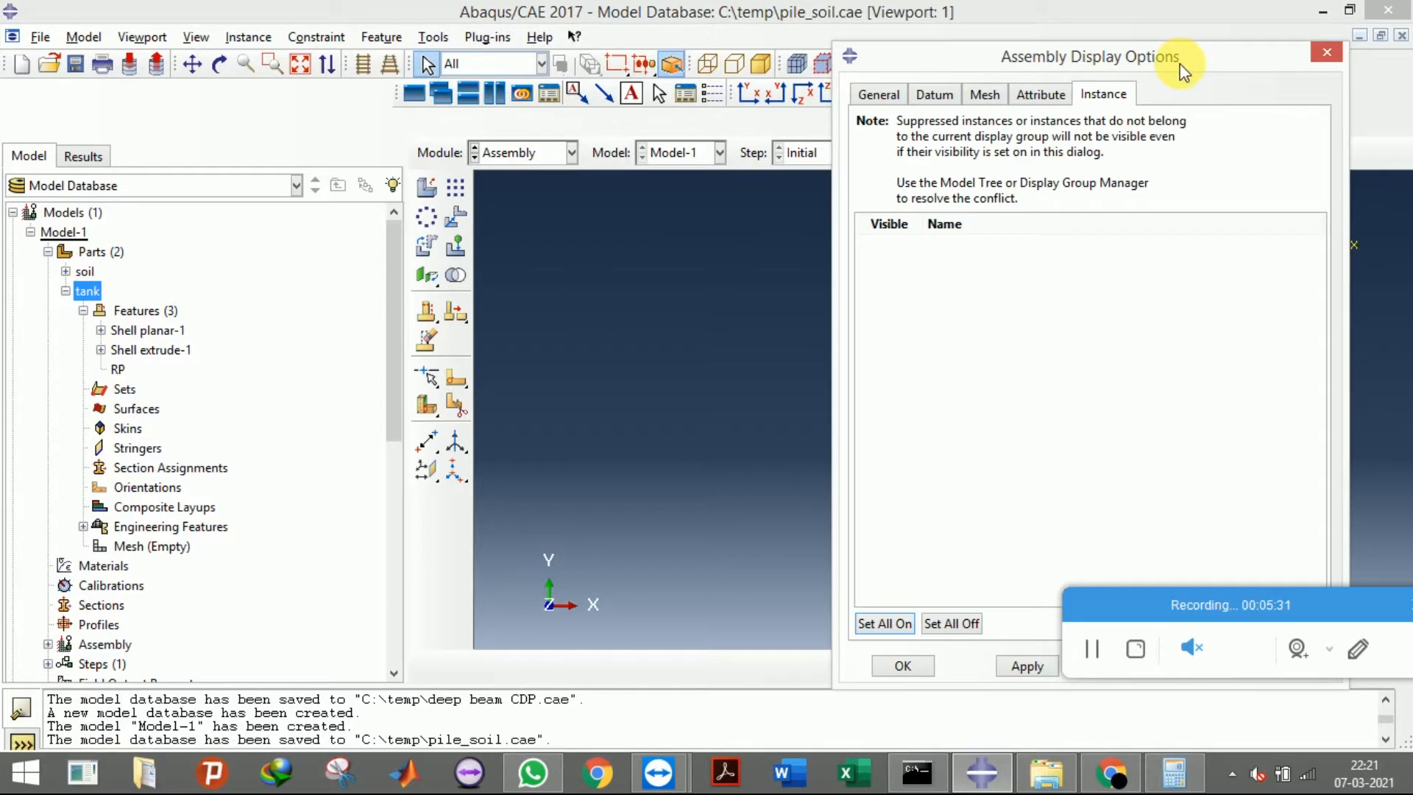
drag(1181, 65, 1333, 477)
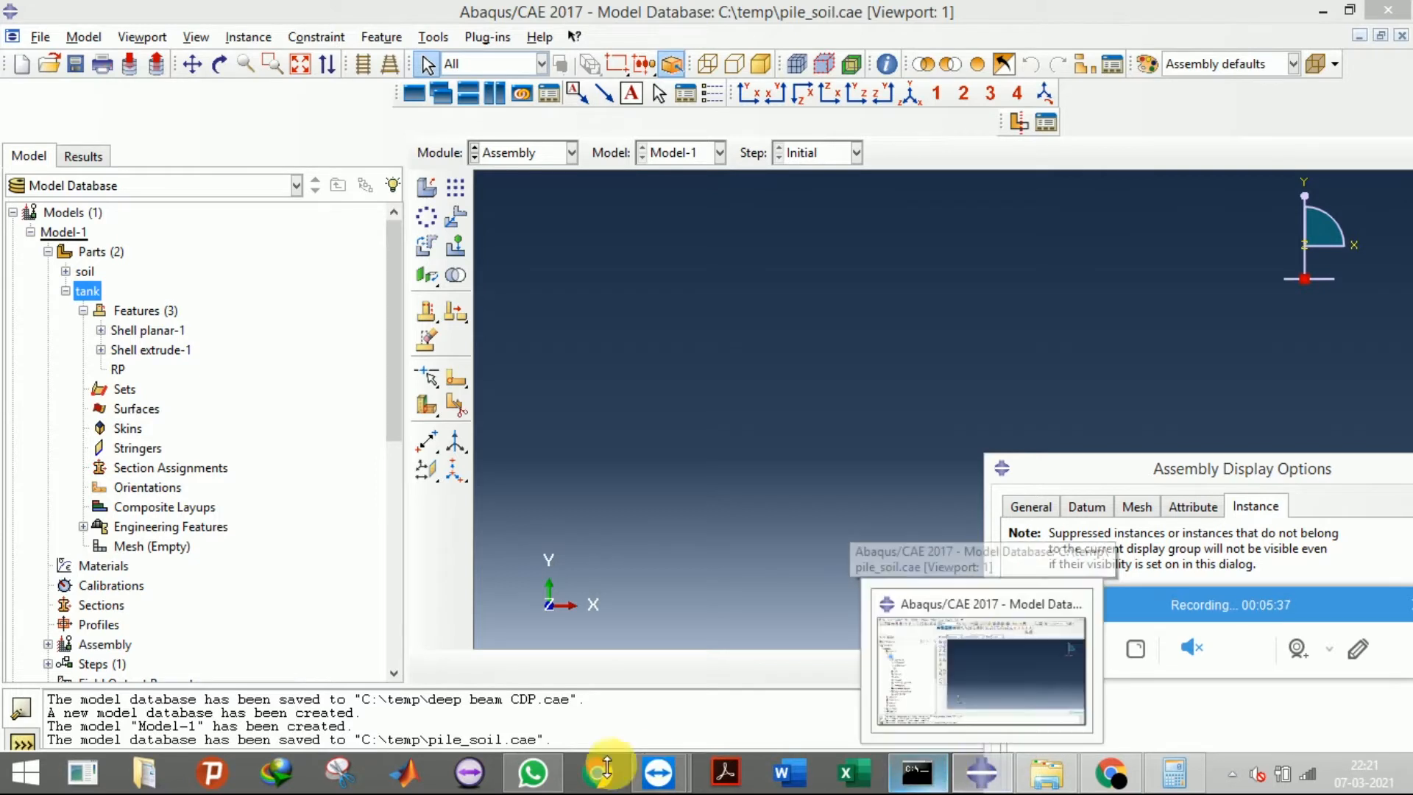
click(538, 773)
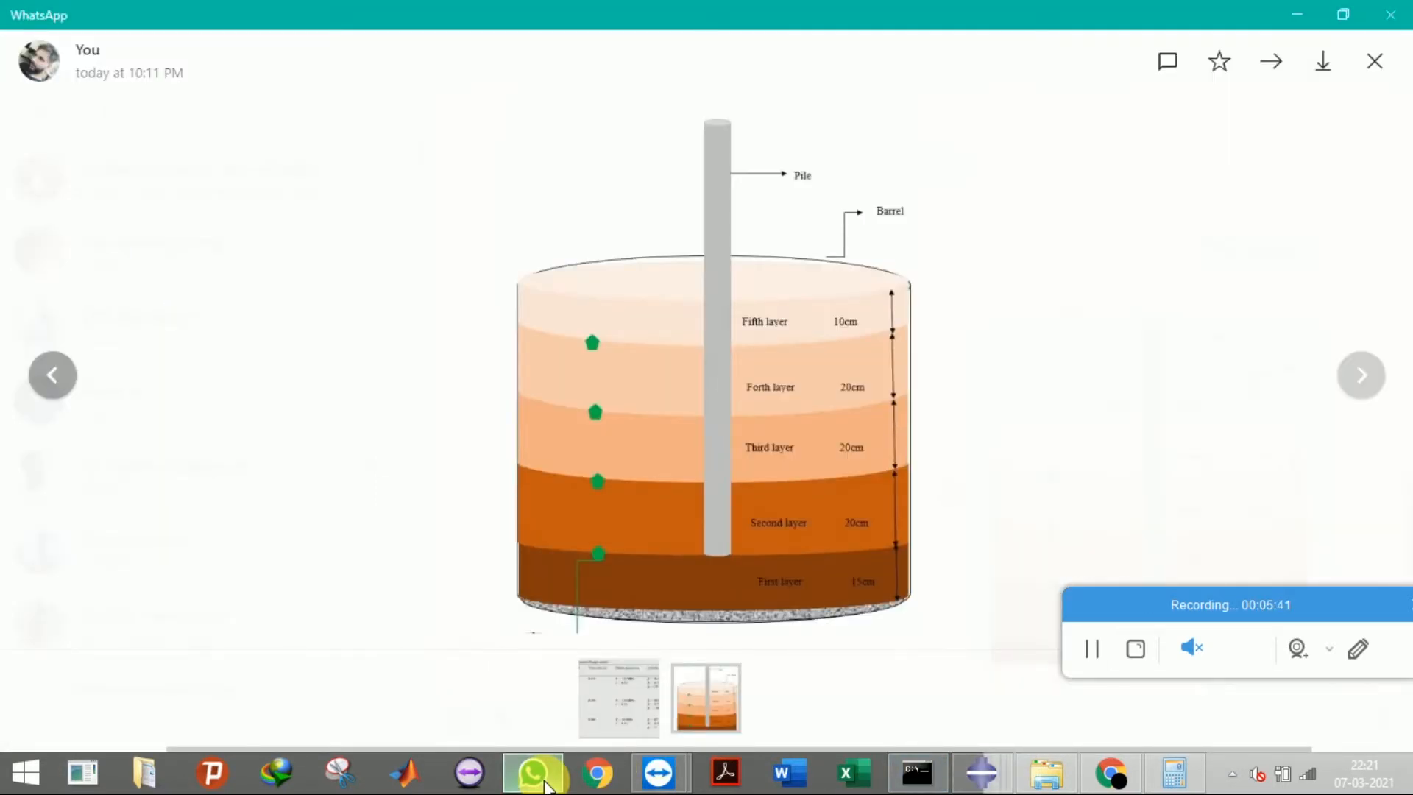
click(545, 784)
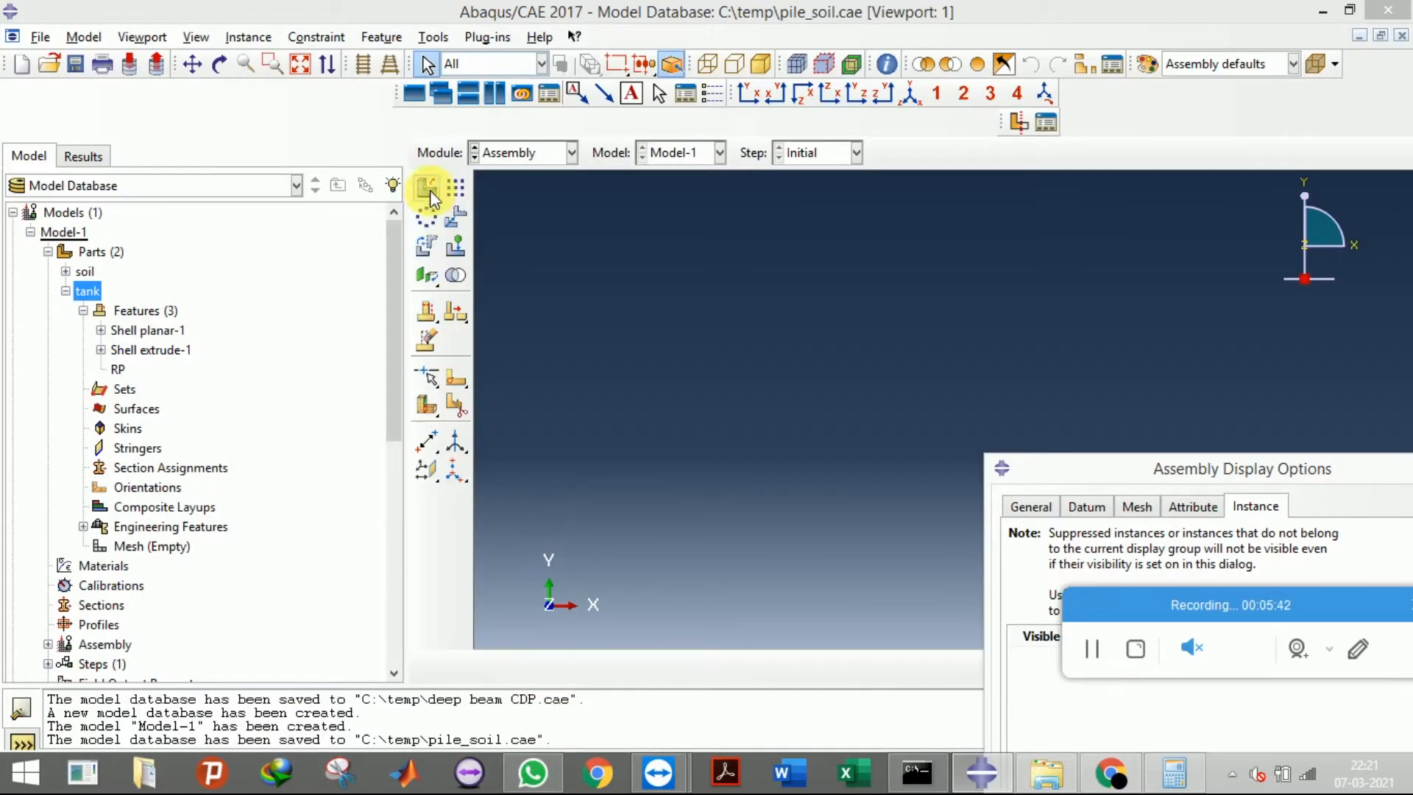
Try to create independent instances of the soil and tank parts together with auto-offset from other instances turned off
click(428, 188)
drag(157, 211, 188, 294)
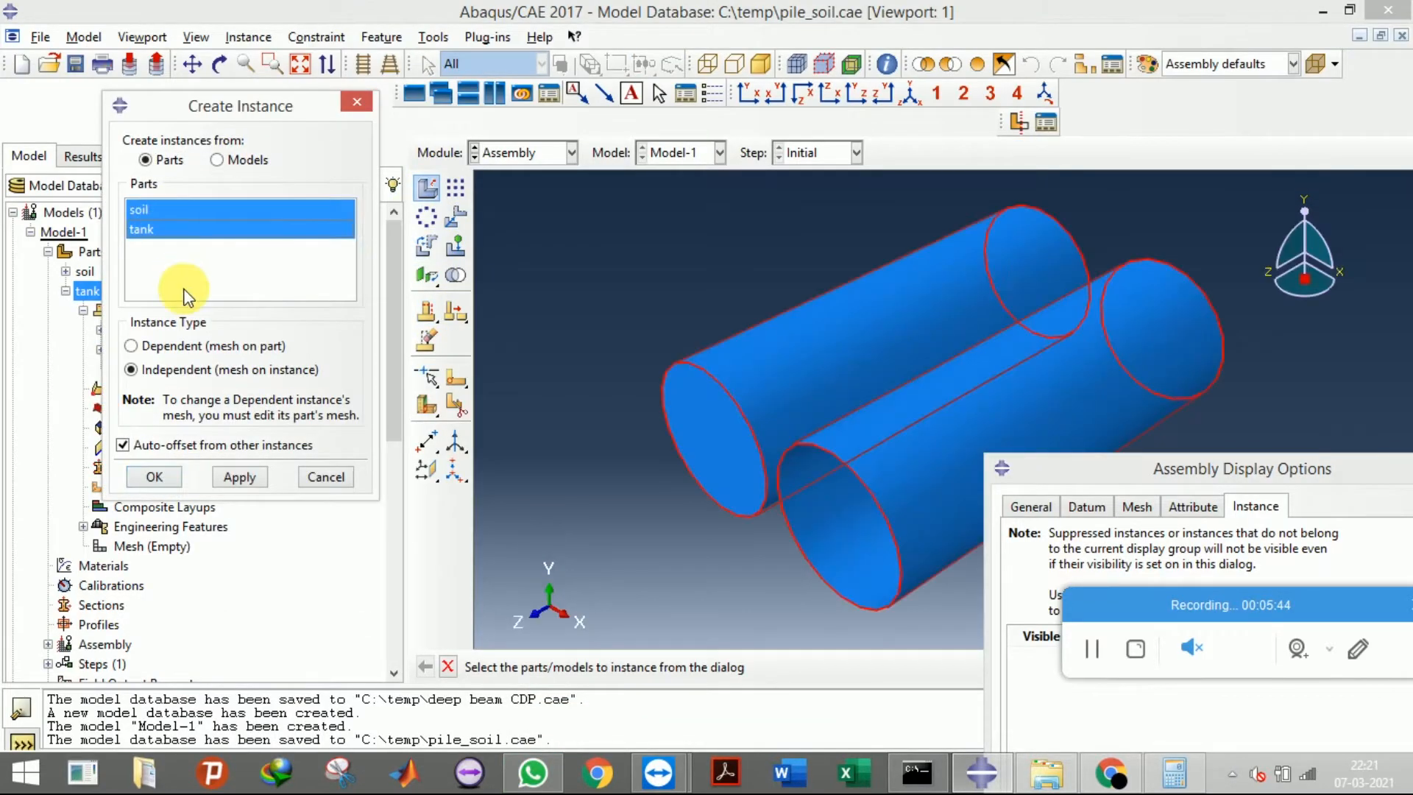
click(124, 445)
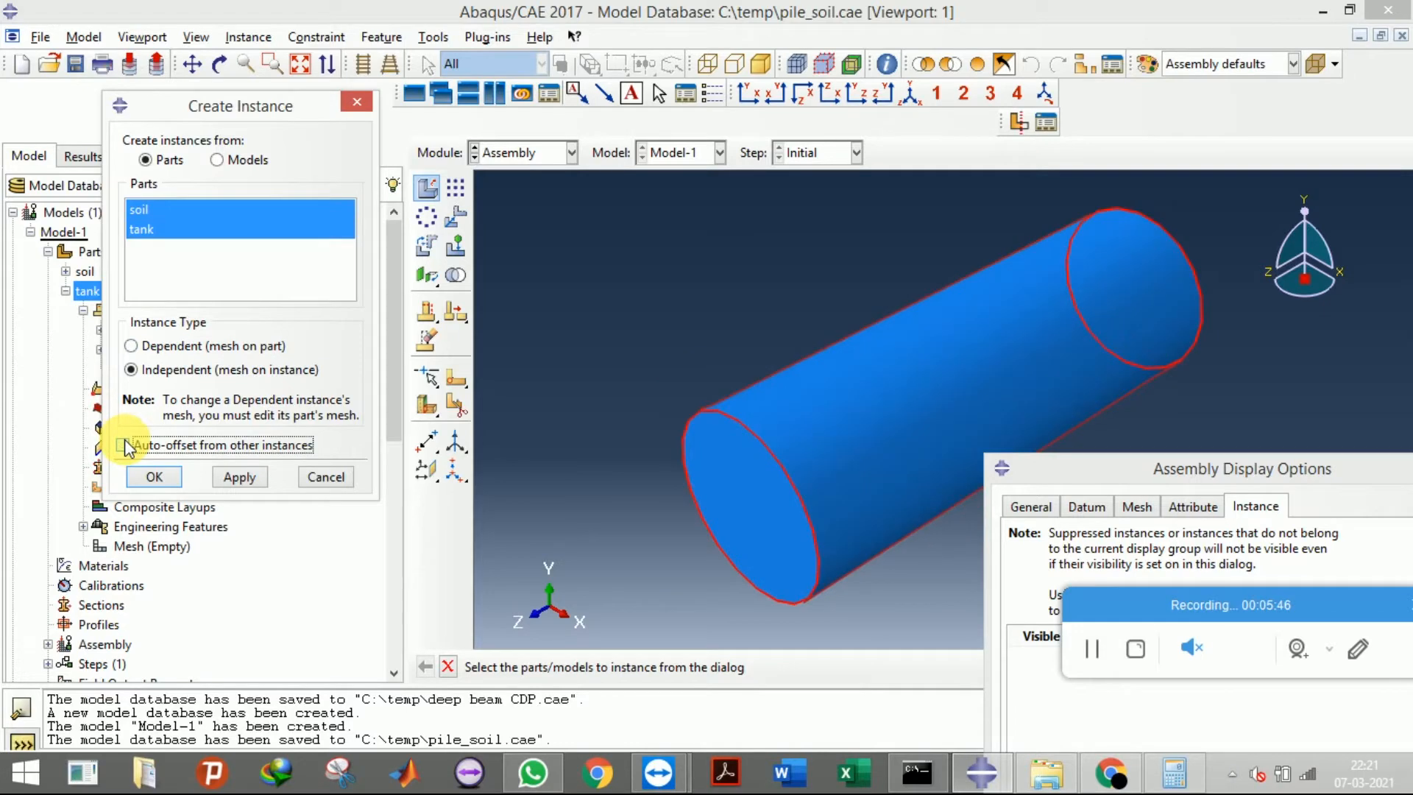
click(154, 476)
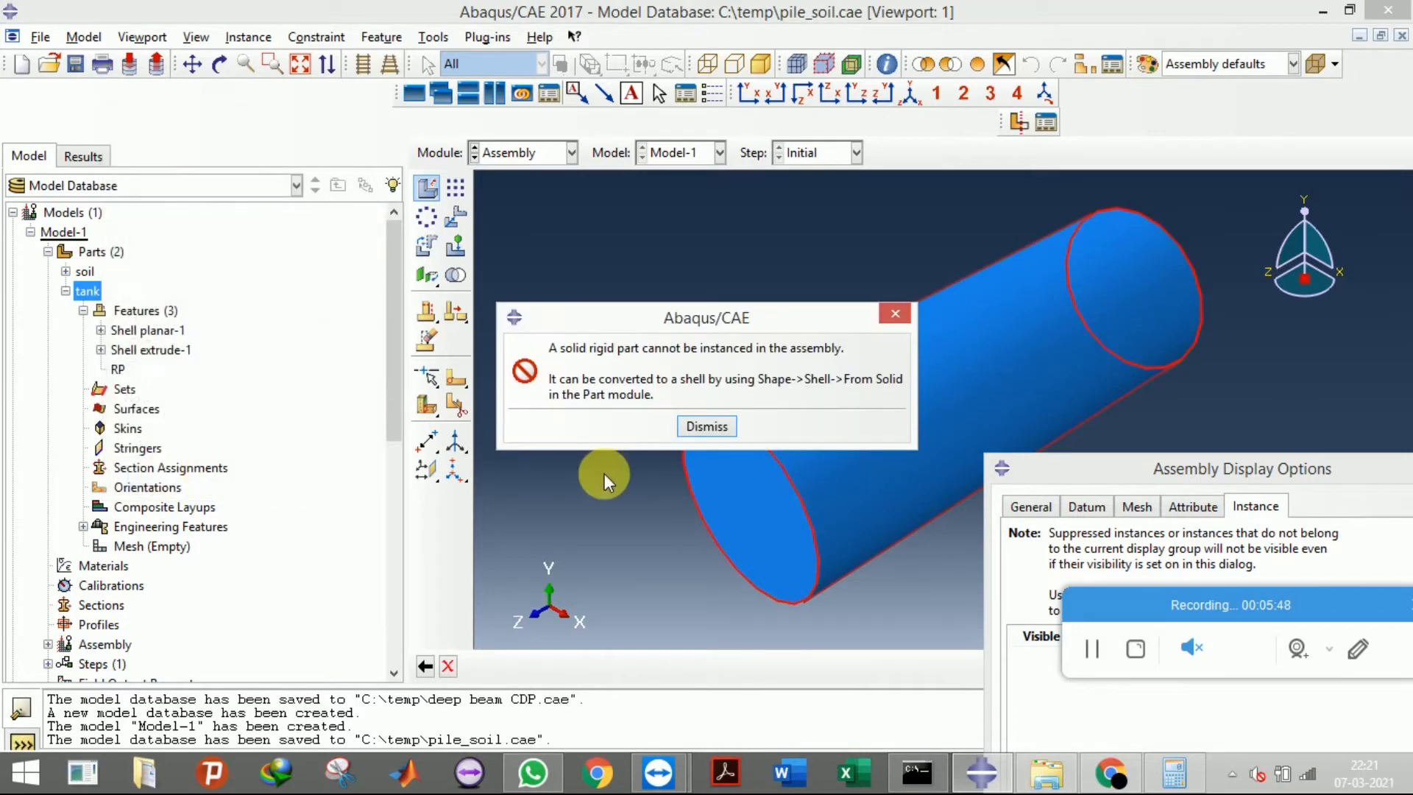
click(707, 426)
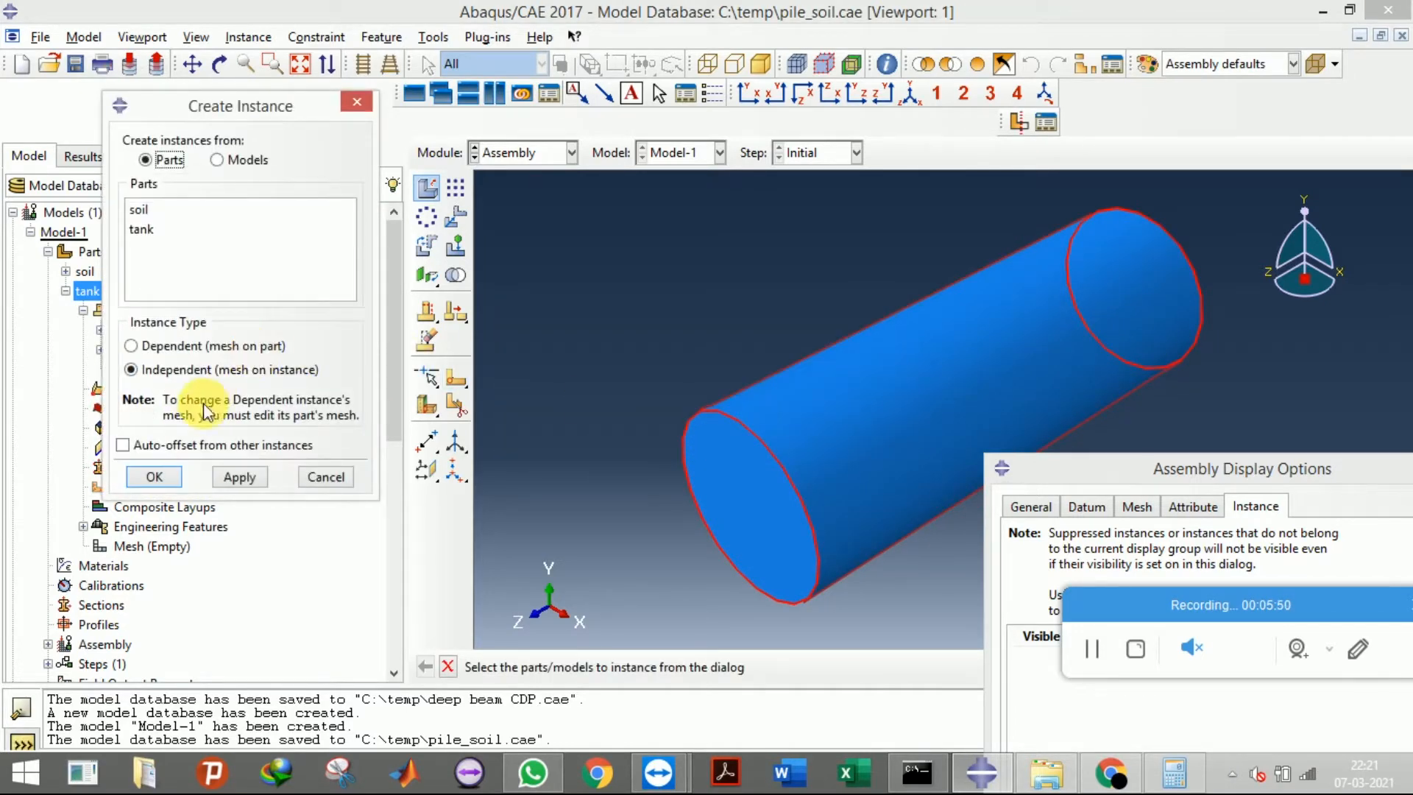
click(174, 478)
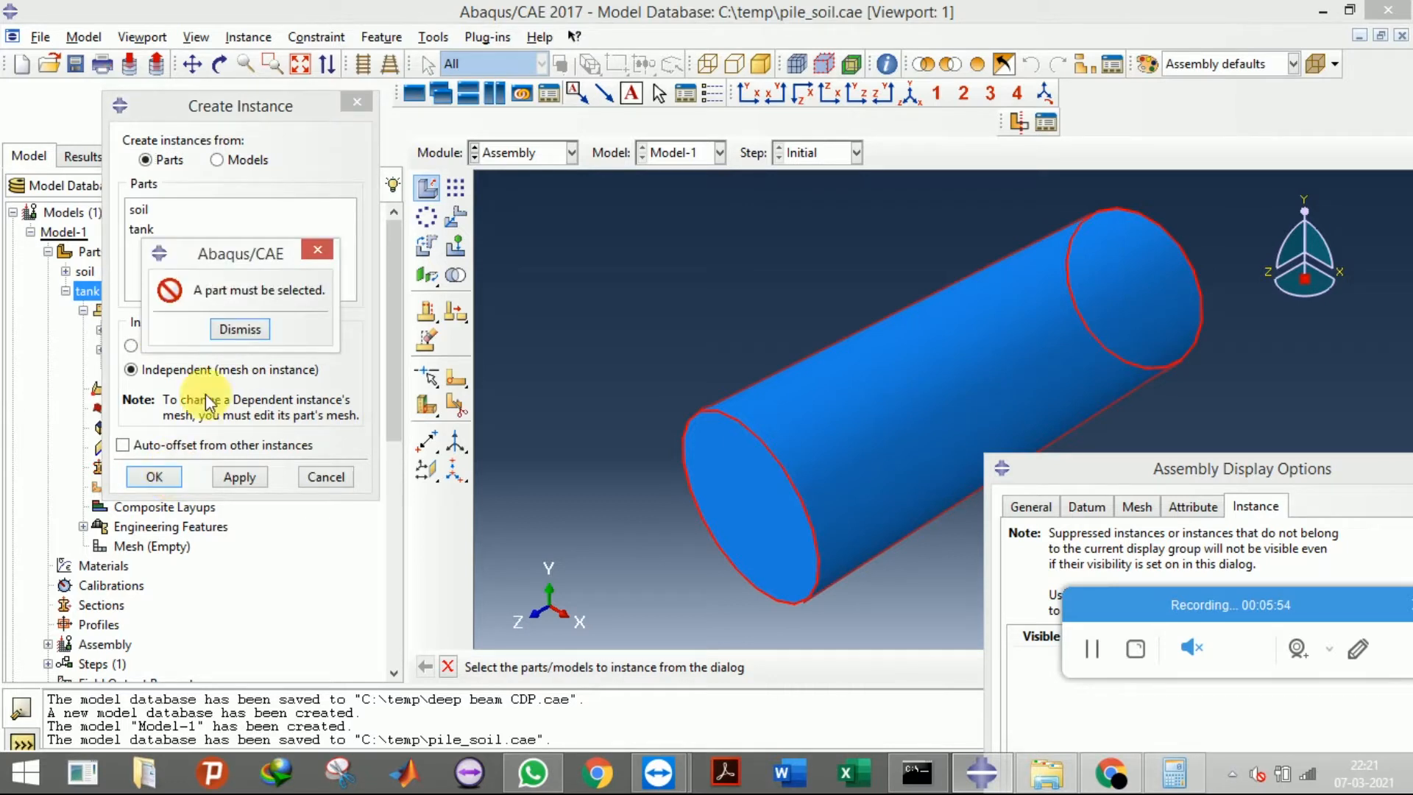
click(241, 333)
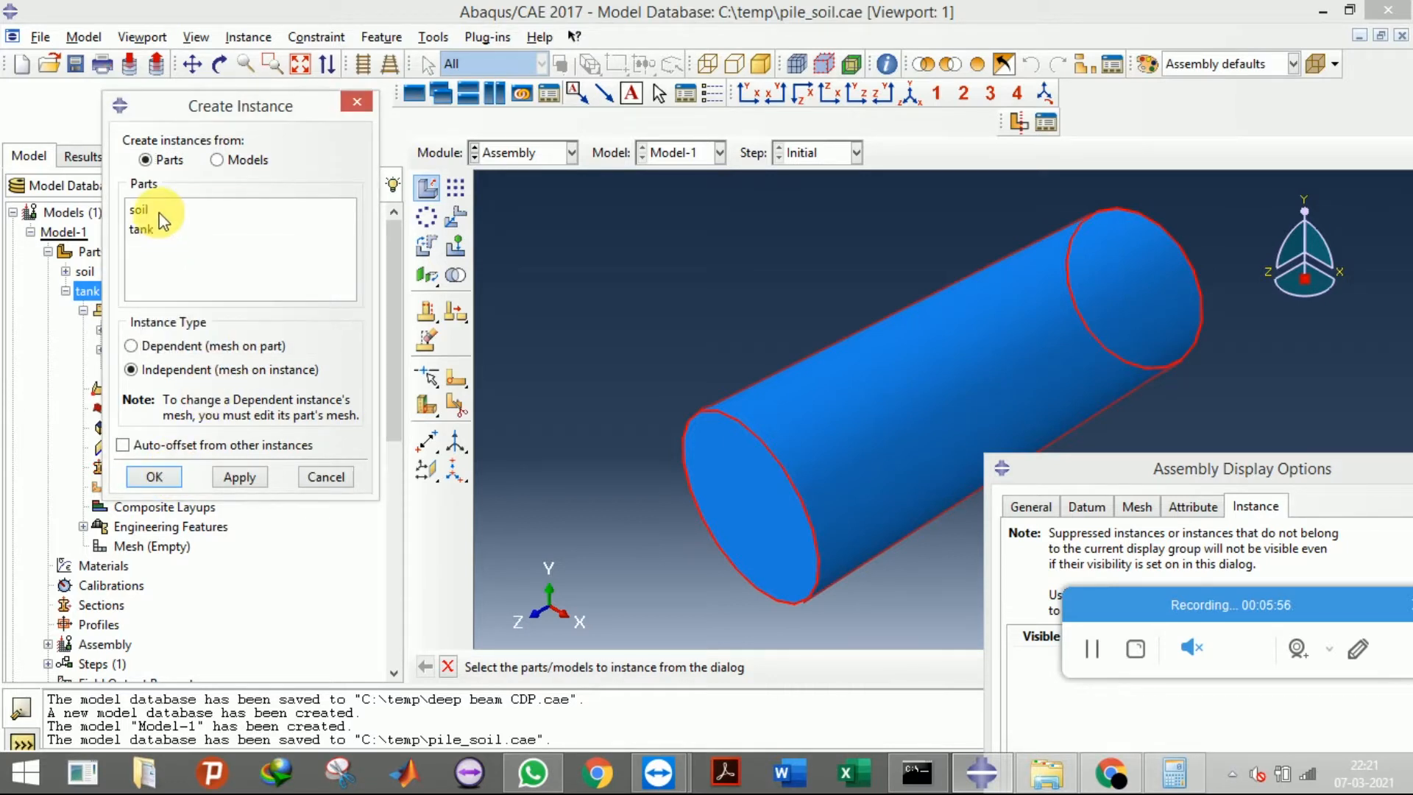
drag(158, 212, 161, 223)
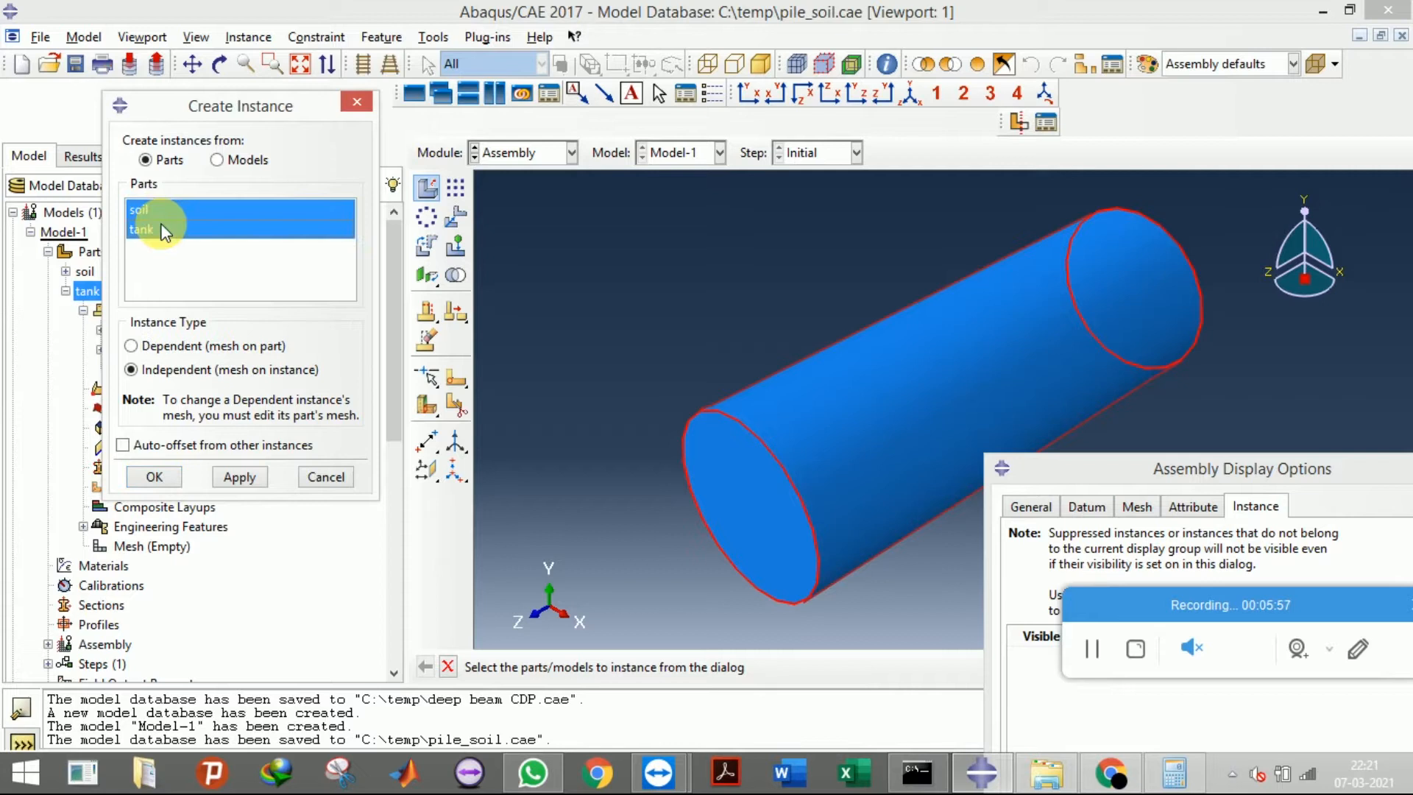
click(156, 477)
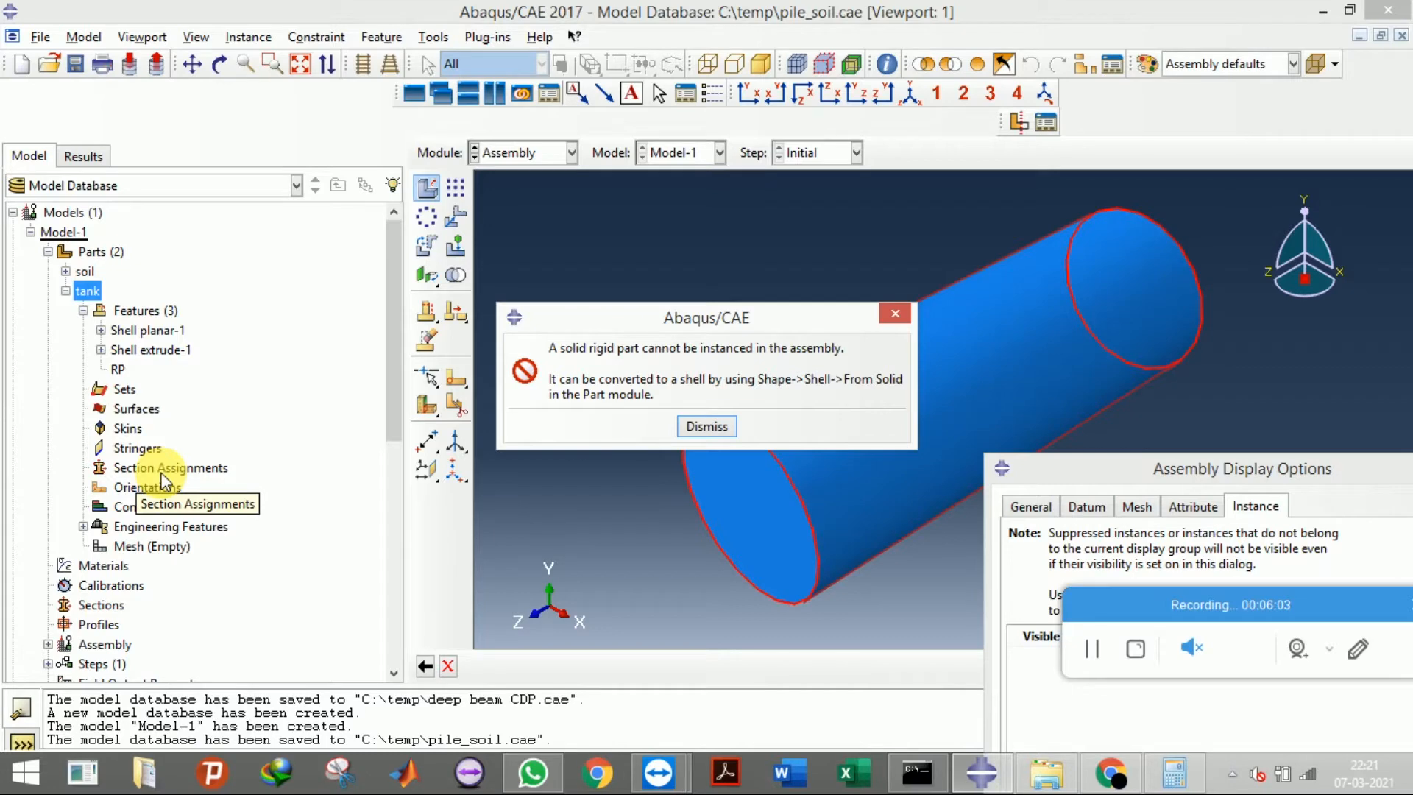
click(701, 432)
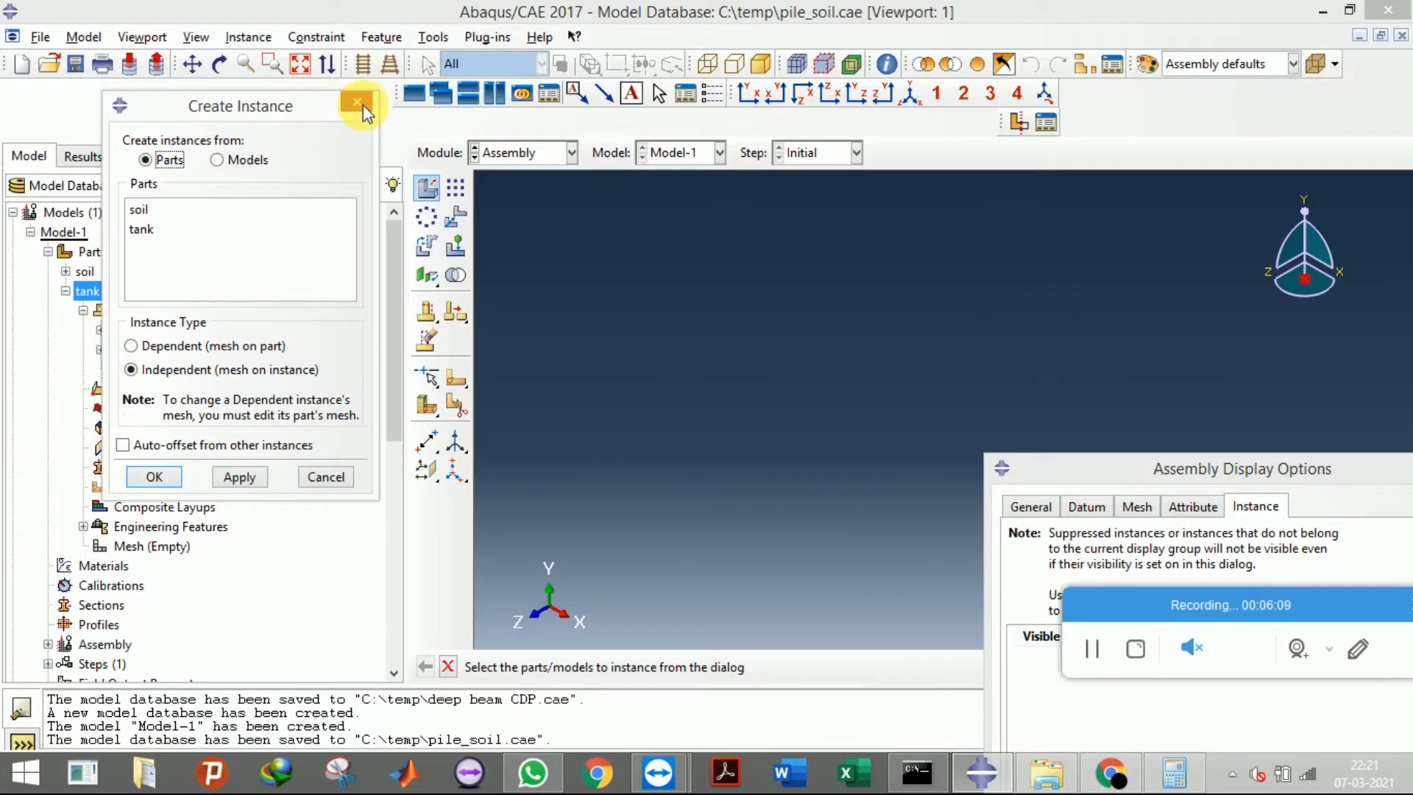
click(326, 477)
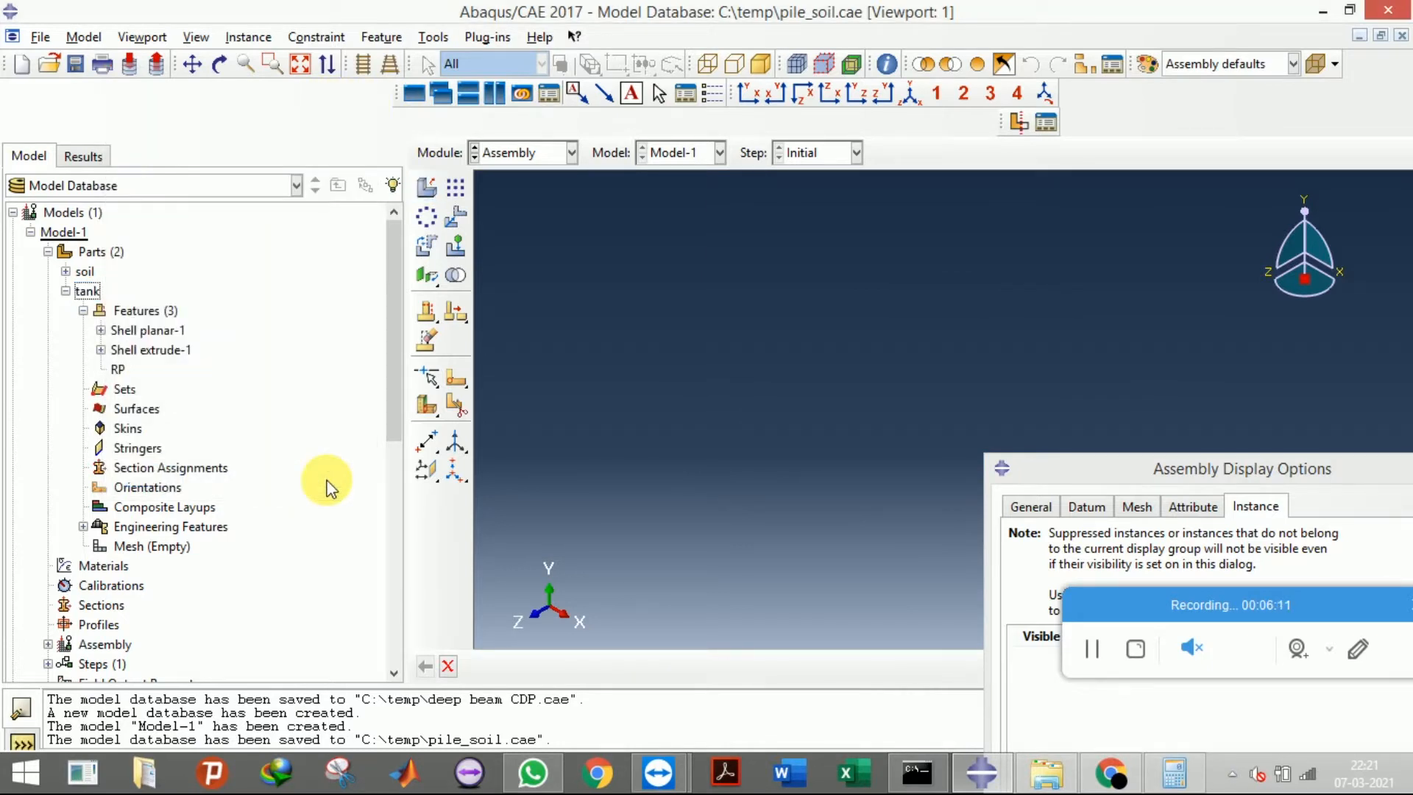
Edit the tank part and change its type to Deformable
right_click(87, 278)
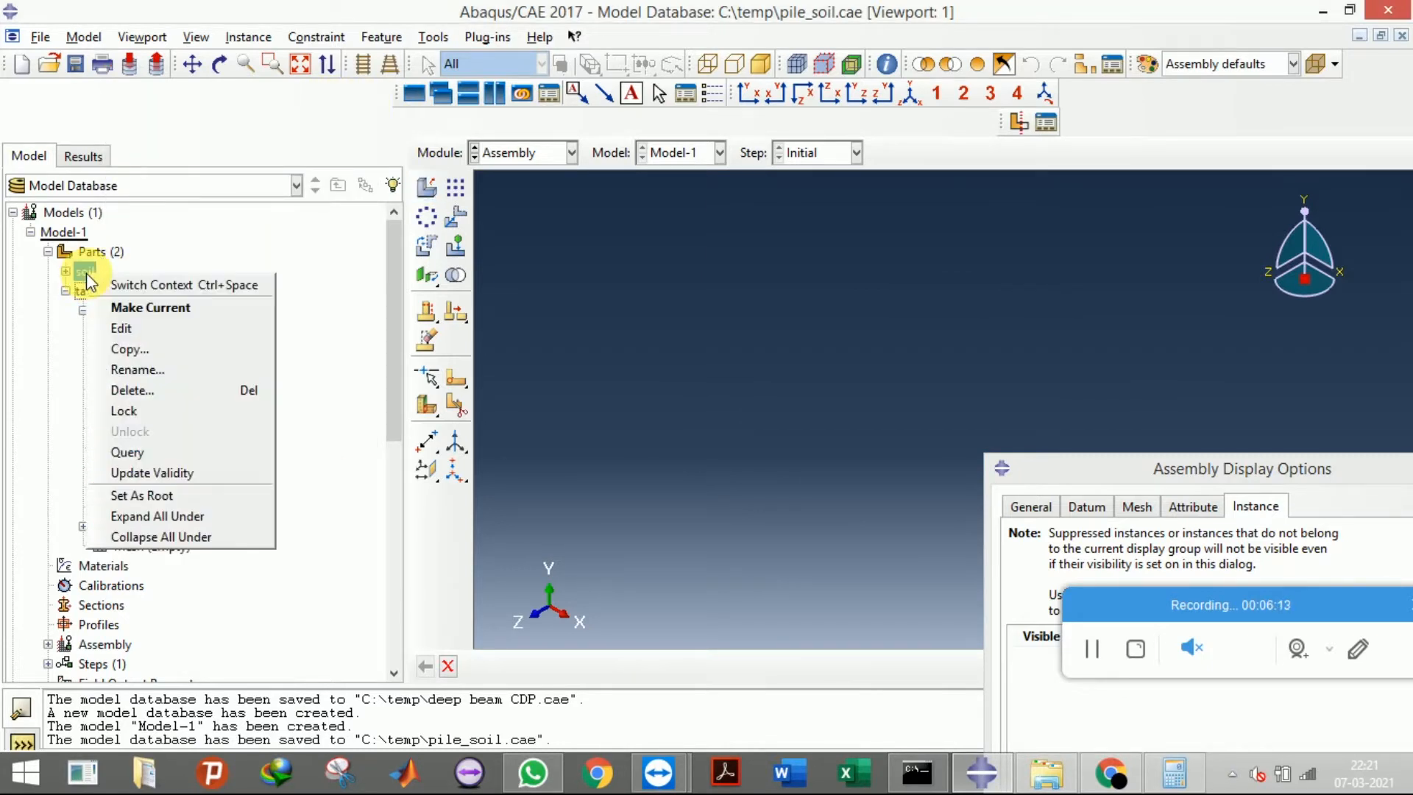
click(79, 291)
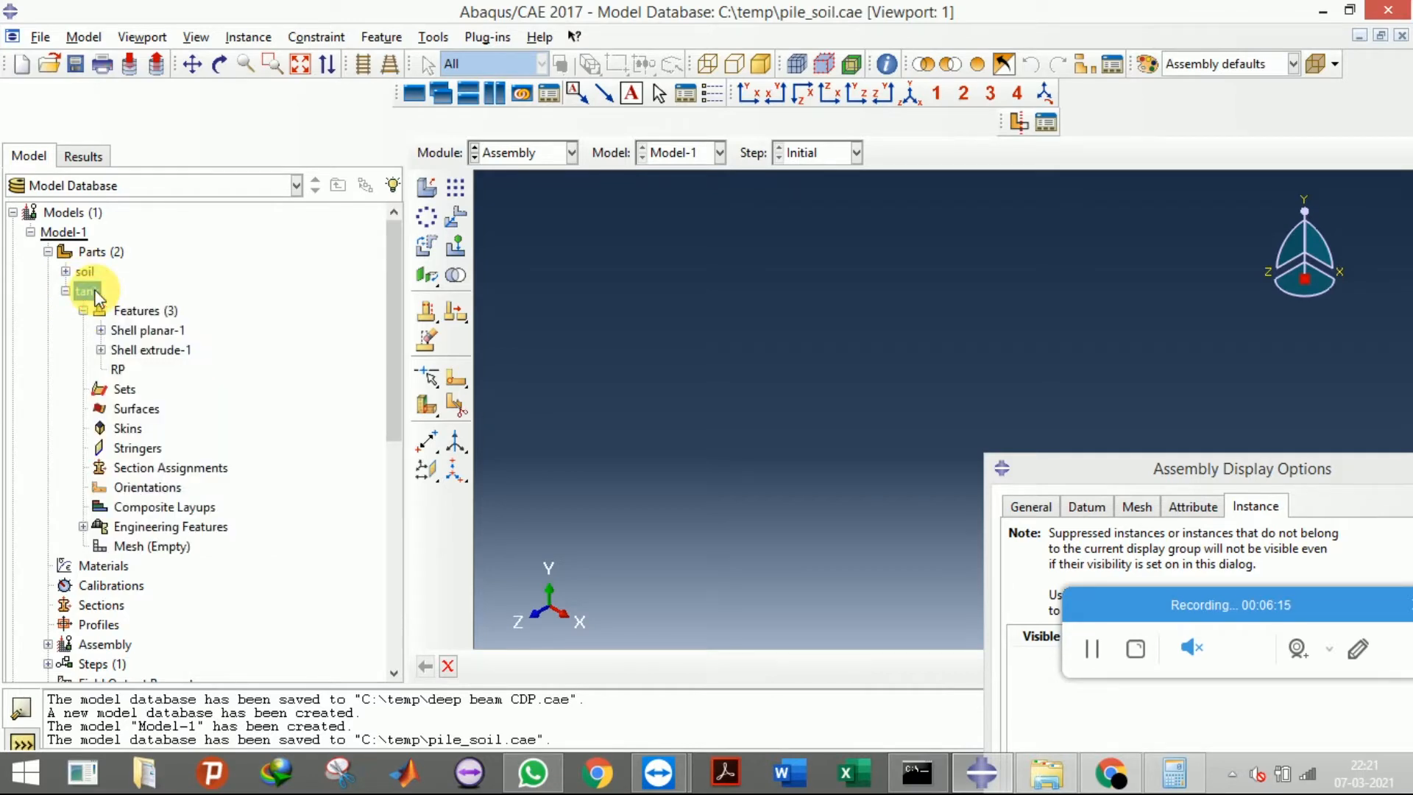
right_click(95, 289)
click(156, 335)
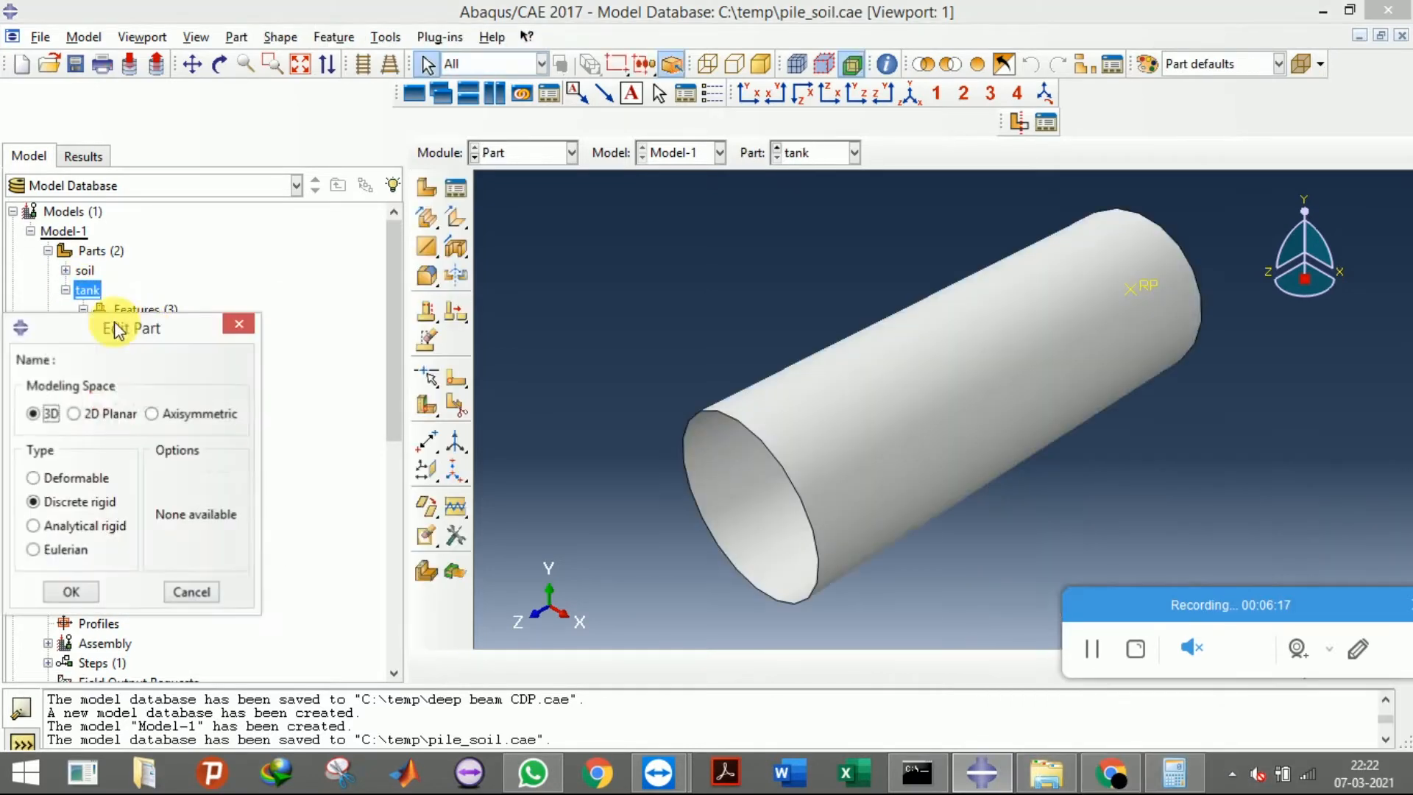
click(50, 478)
click(71, 591)
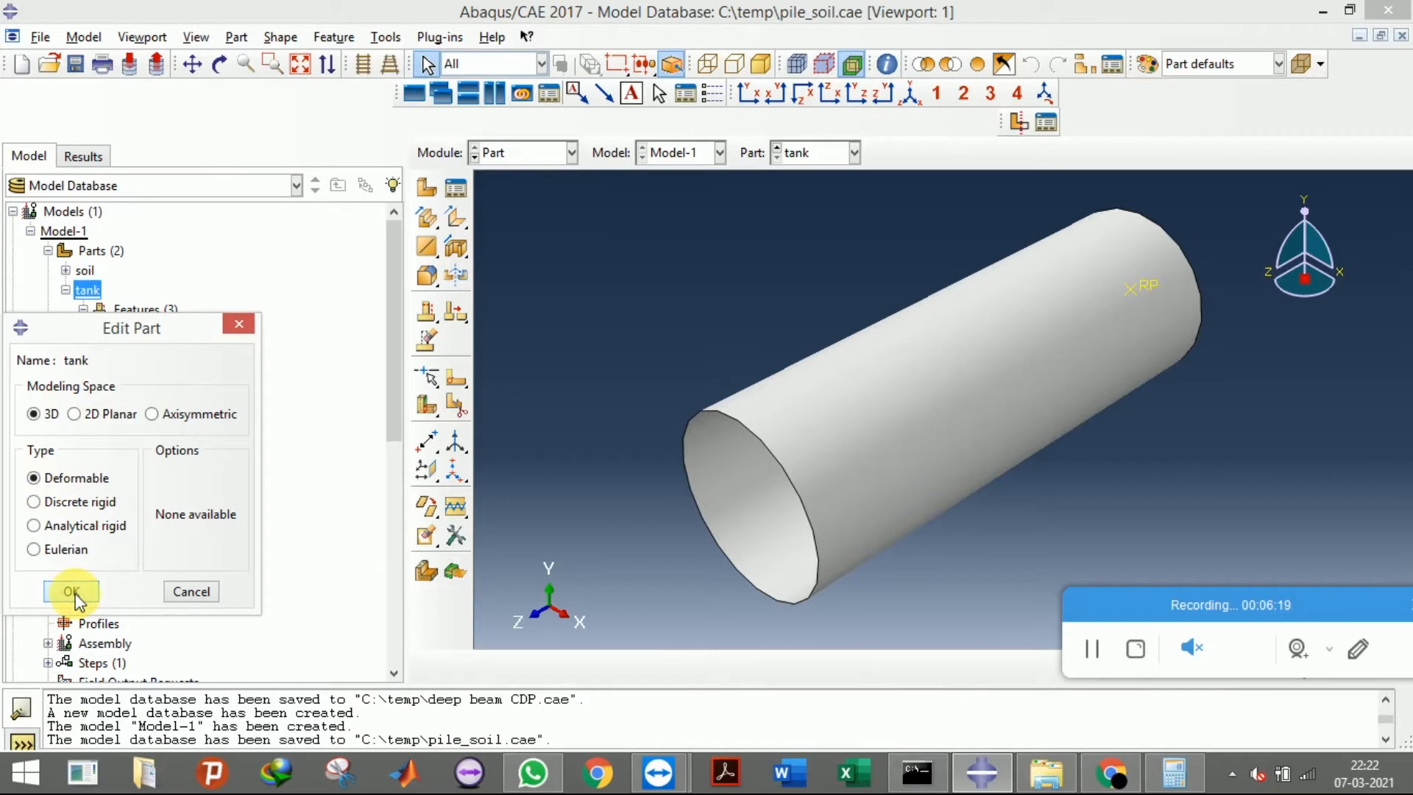
Try to create independent instances of the soil and tank parts again in the Assembly module
click(523, 153)
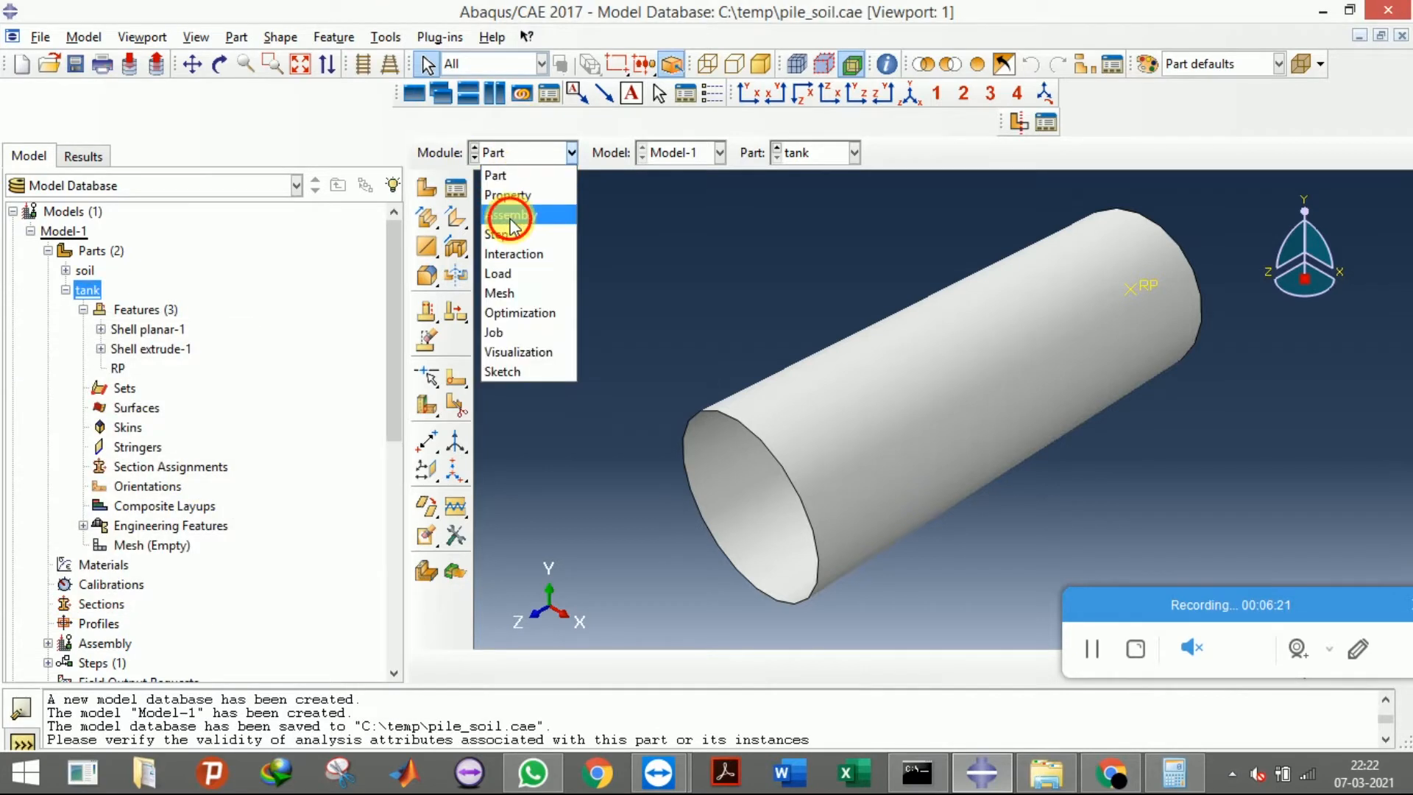
click(508, 193)
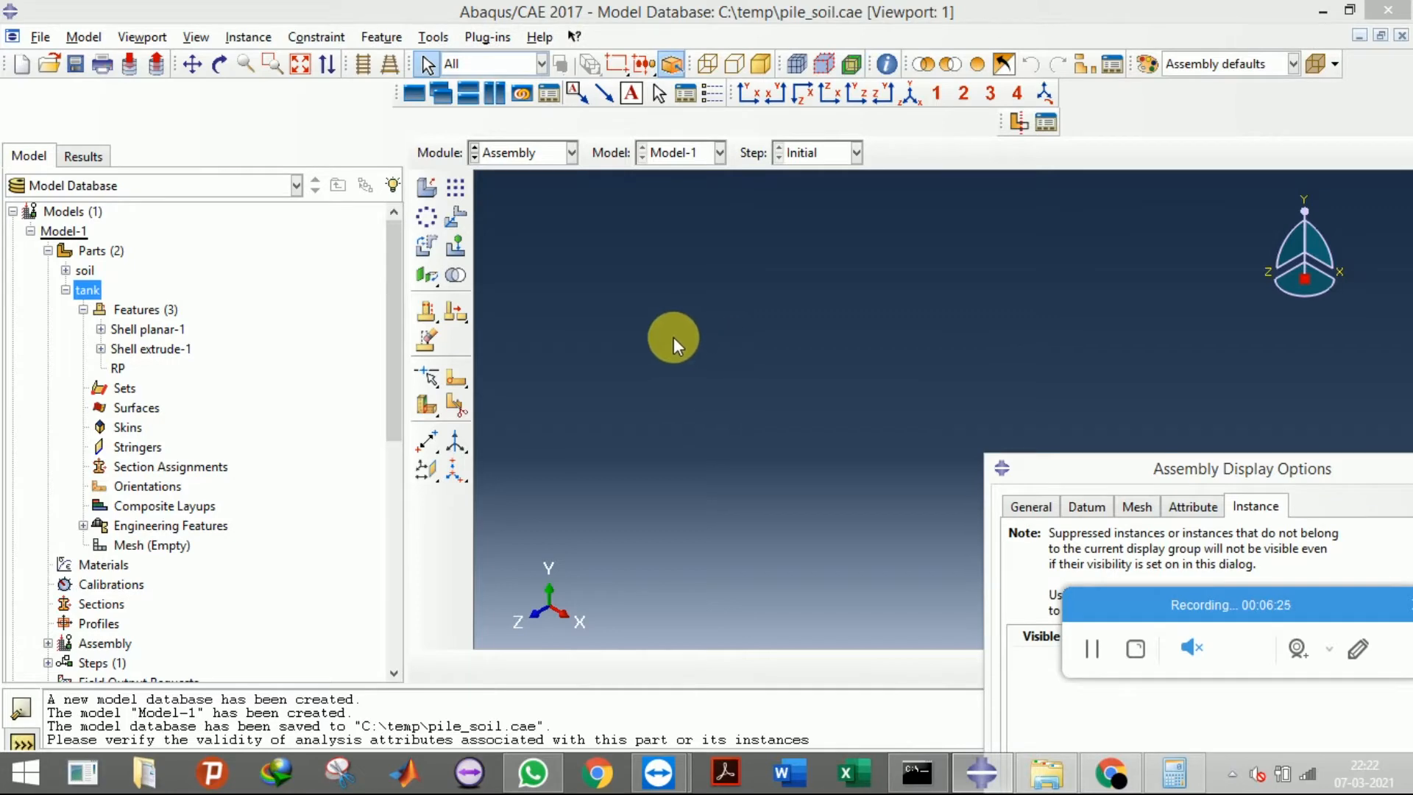
click(427, 188)
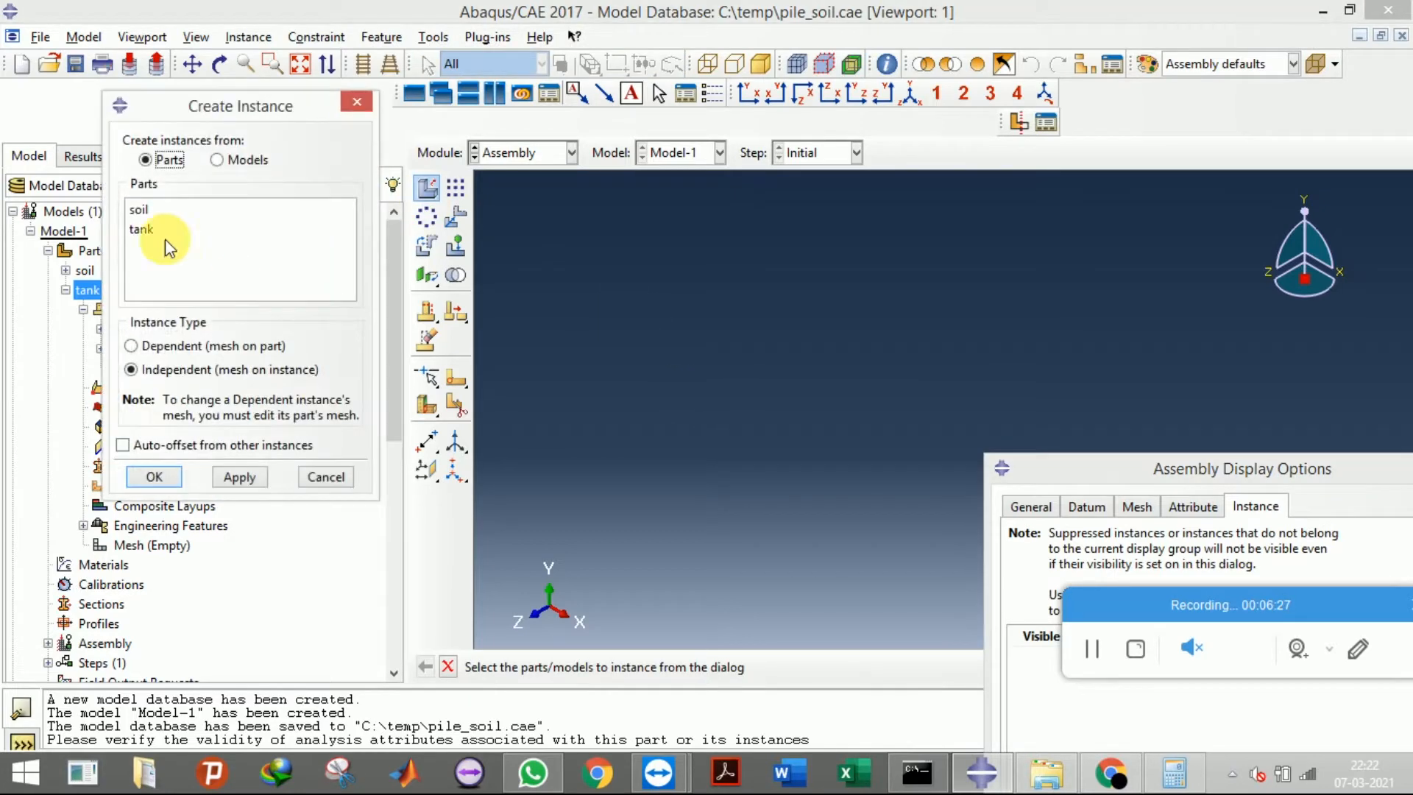
click(136, 217)
click(152, 476)
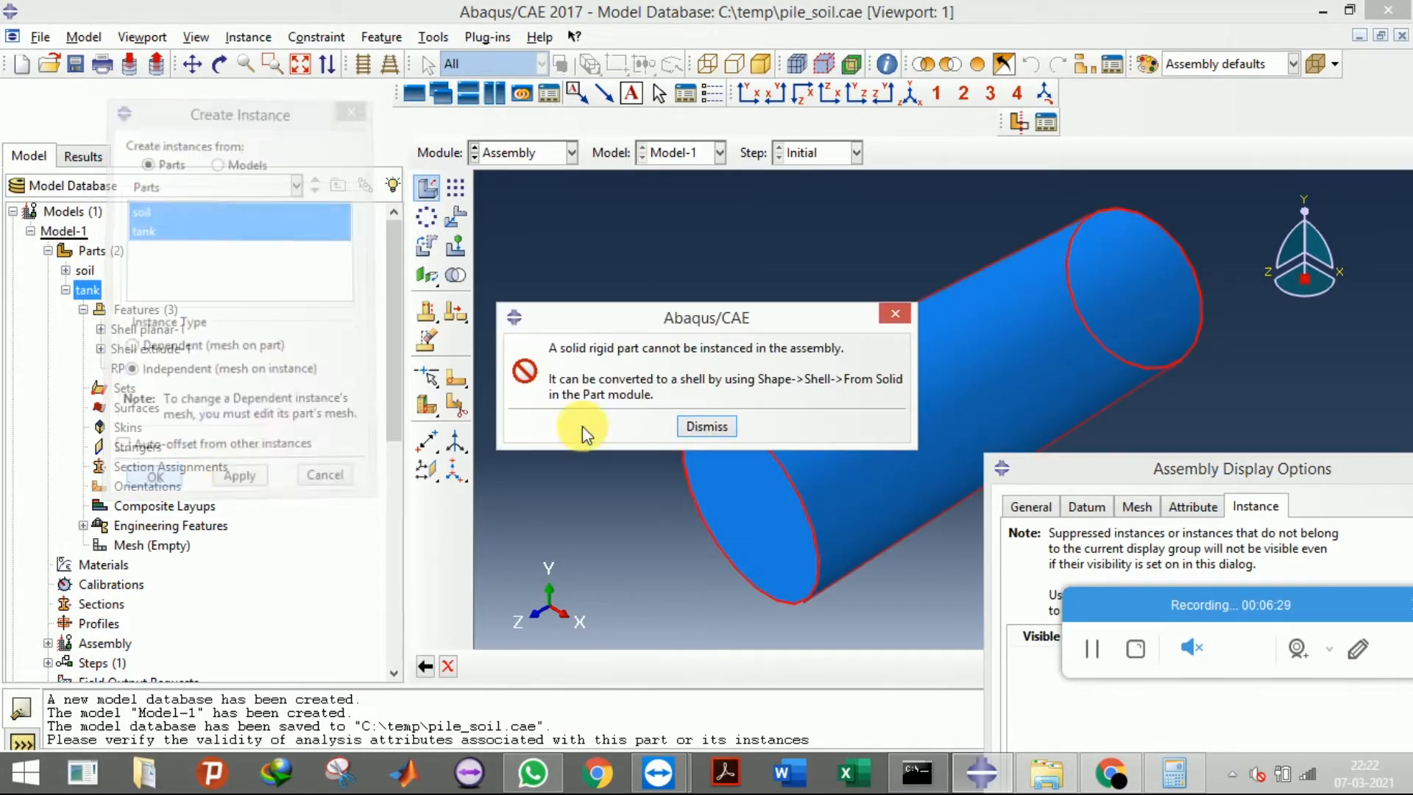
click(704, 427)
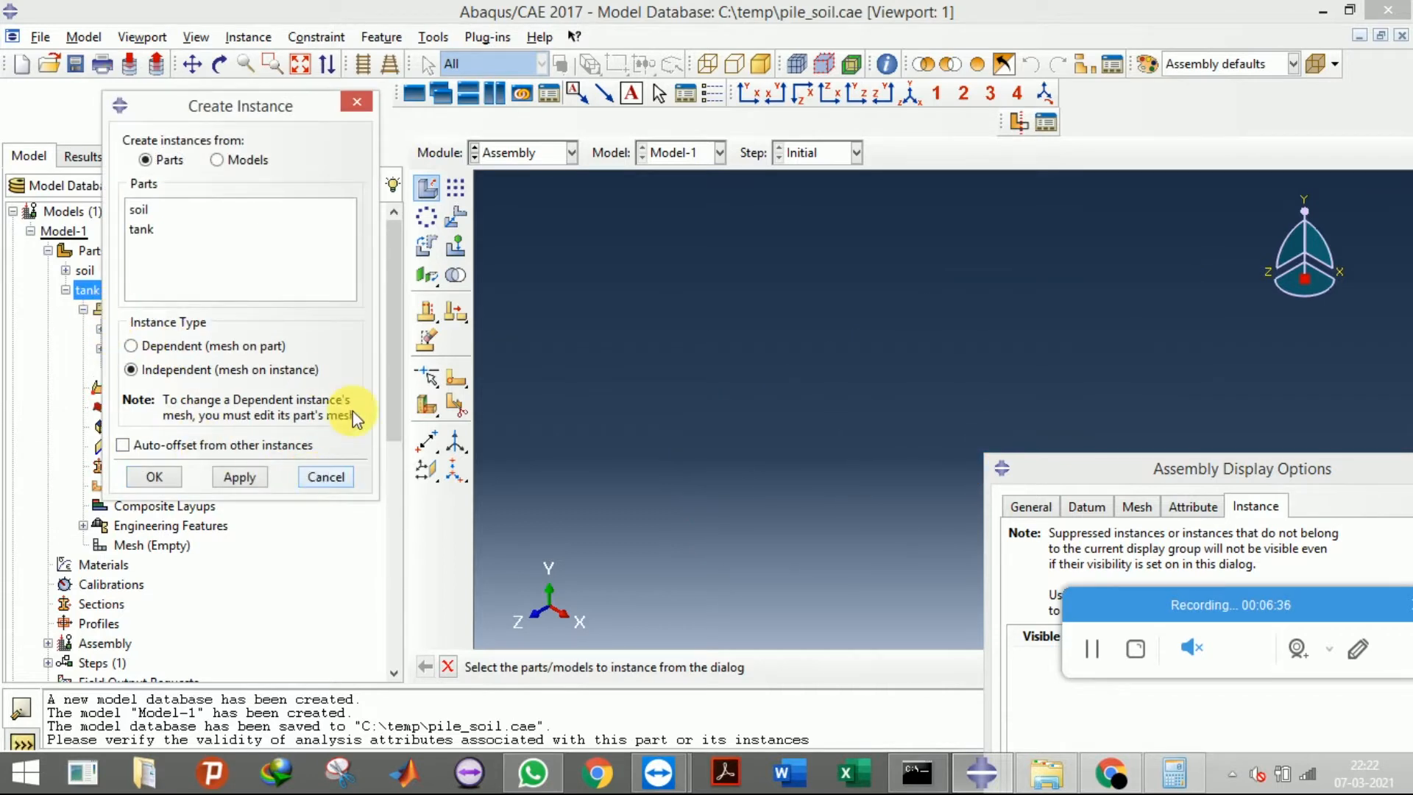
click(342, 478)
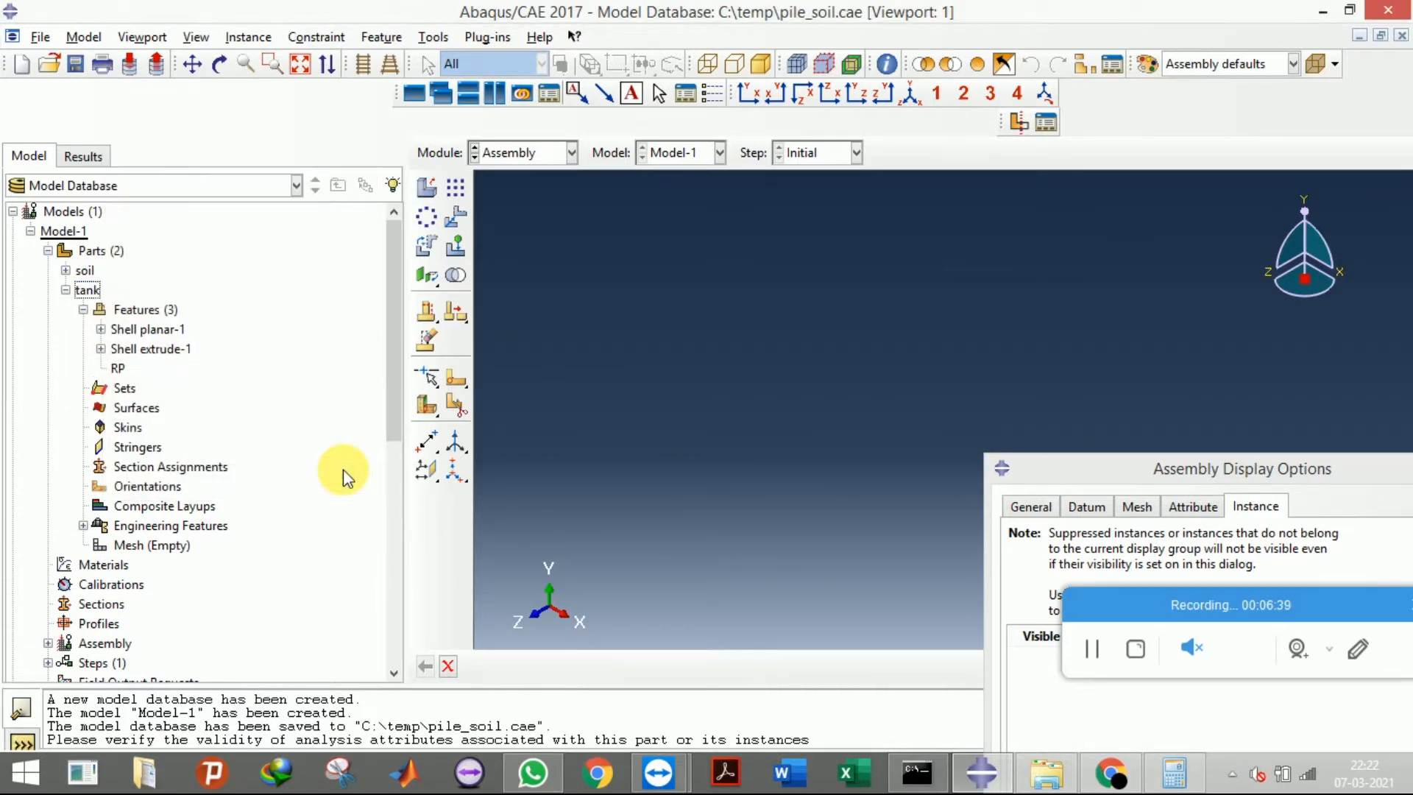
Edit the tank part and set its type back to Discrete rigid
right_click(93, 296)
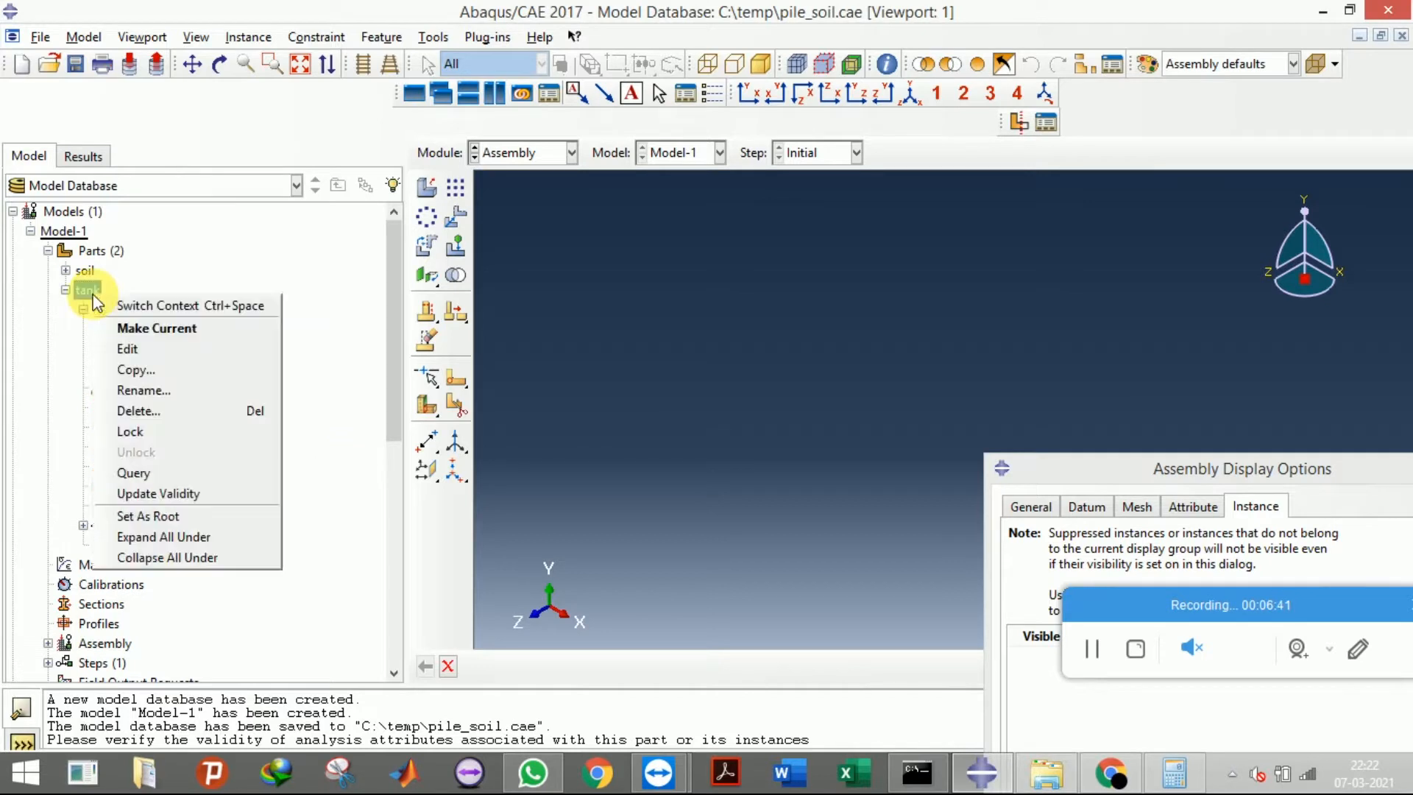
click(127, 351)
click(53, 502)
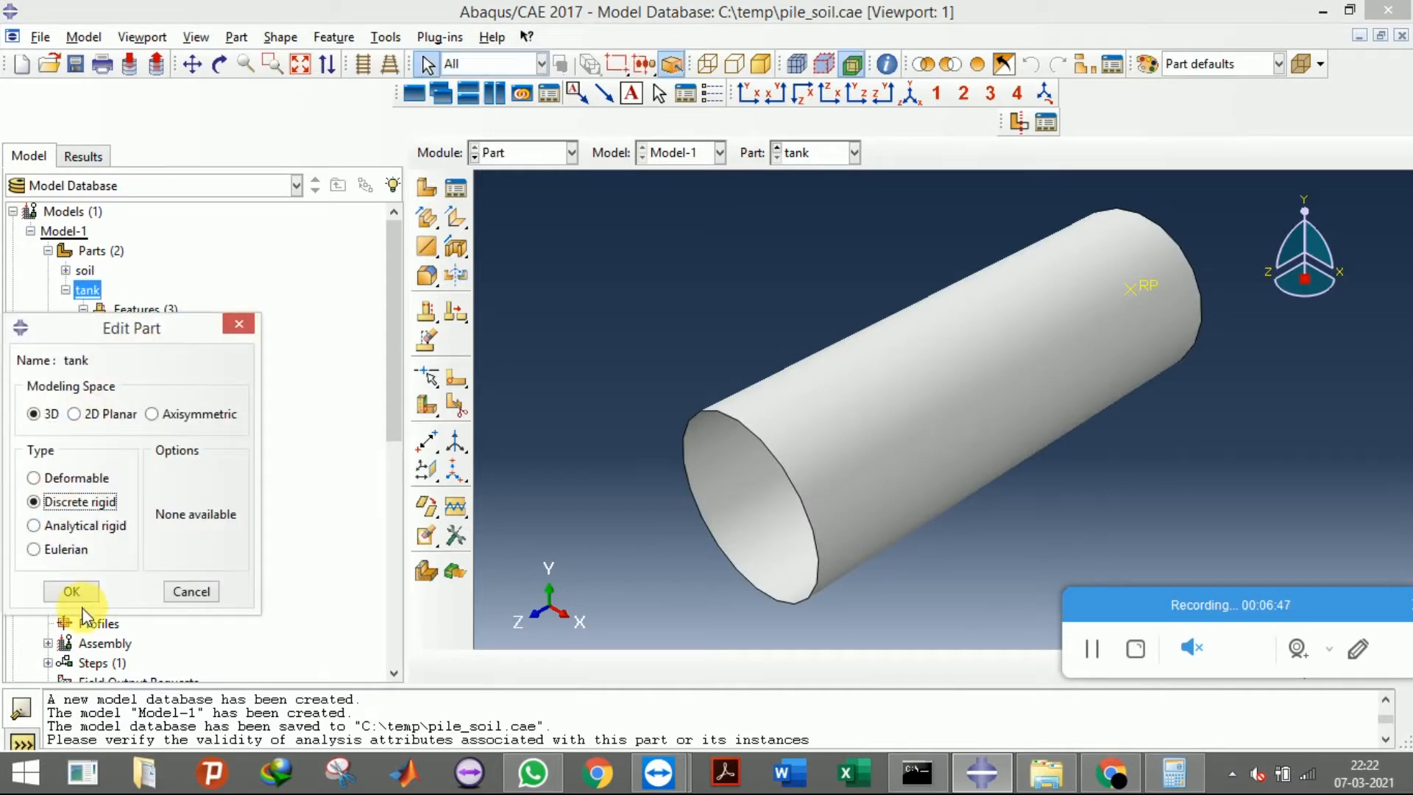
click(73, 590)
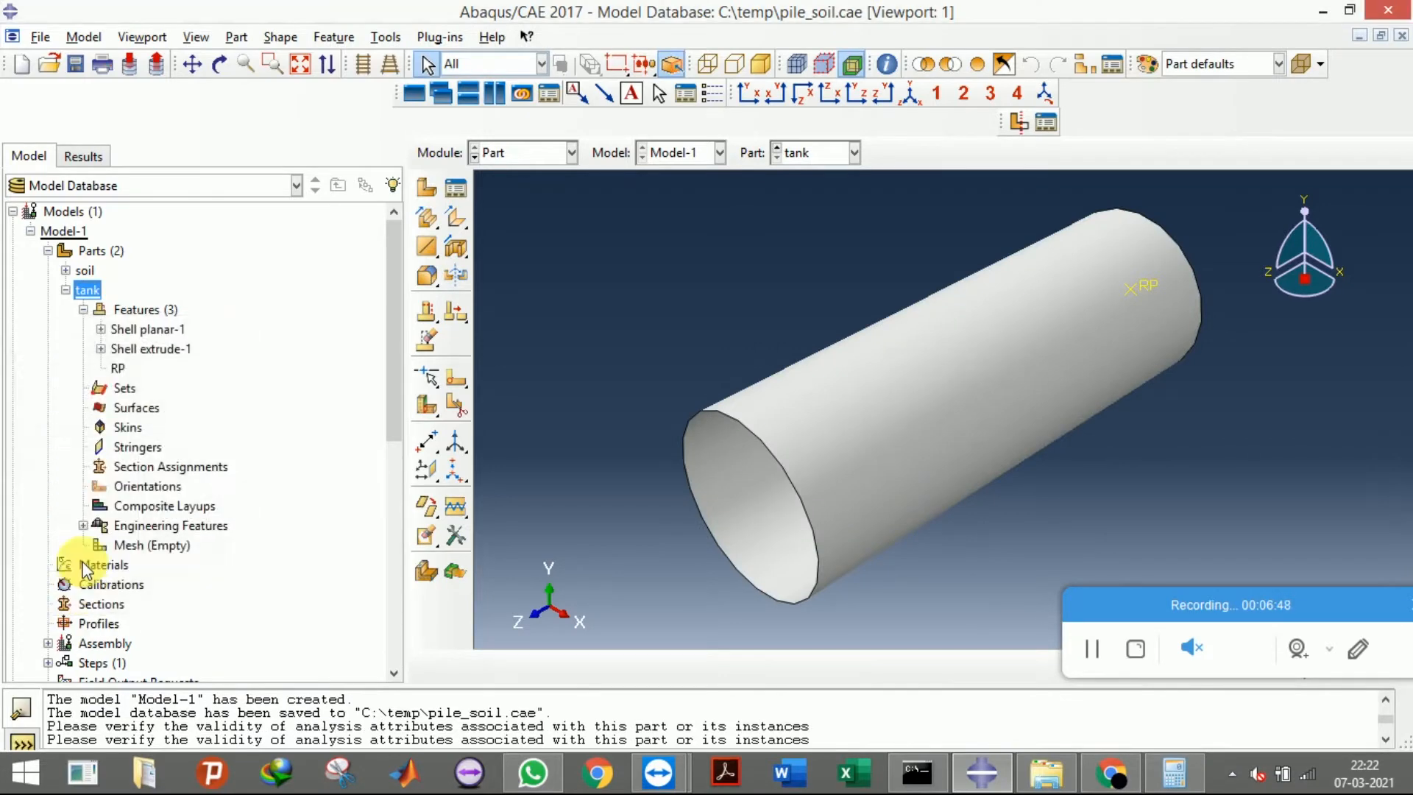
Edit the soil part and change its type to Deformable
right_click(87, 271)
click(126, 331)
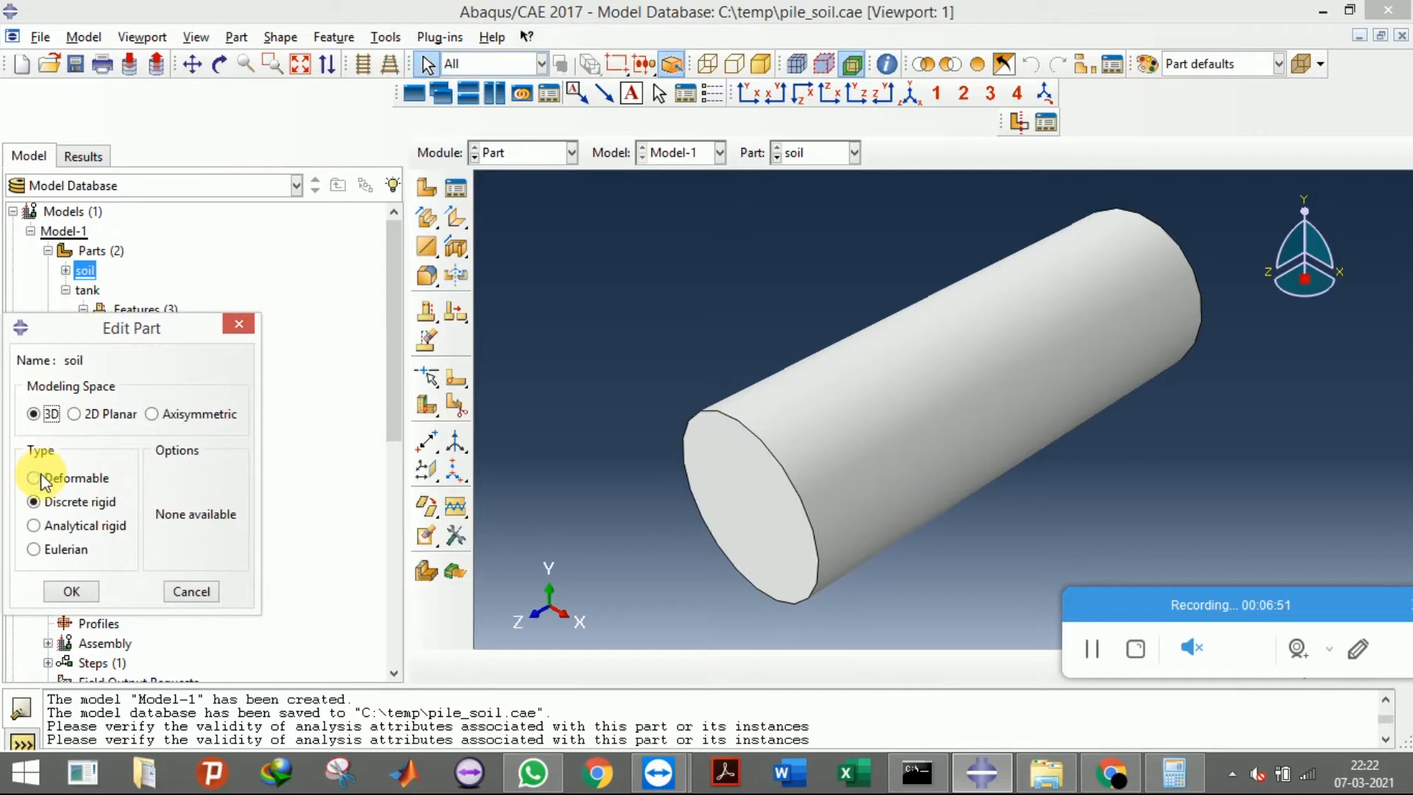
click(79, 591)
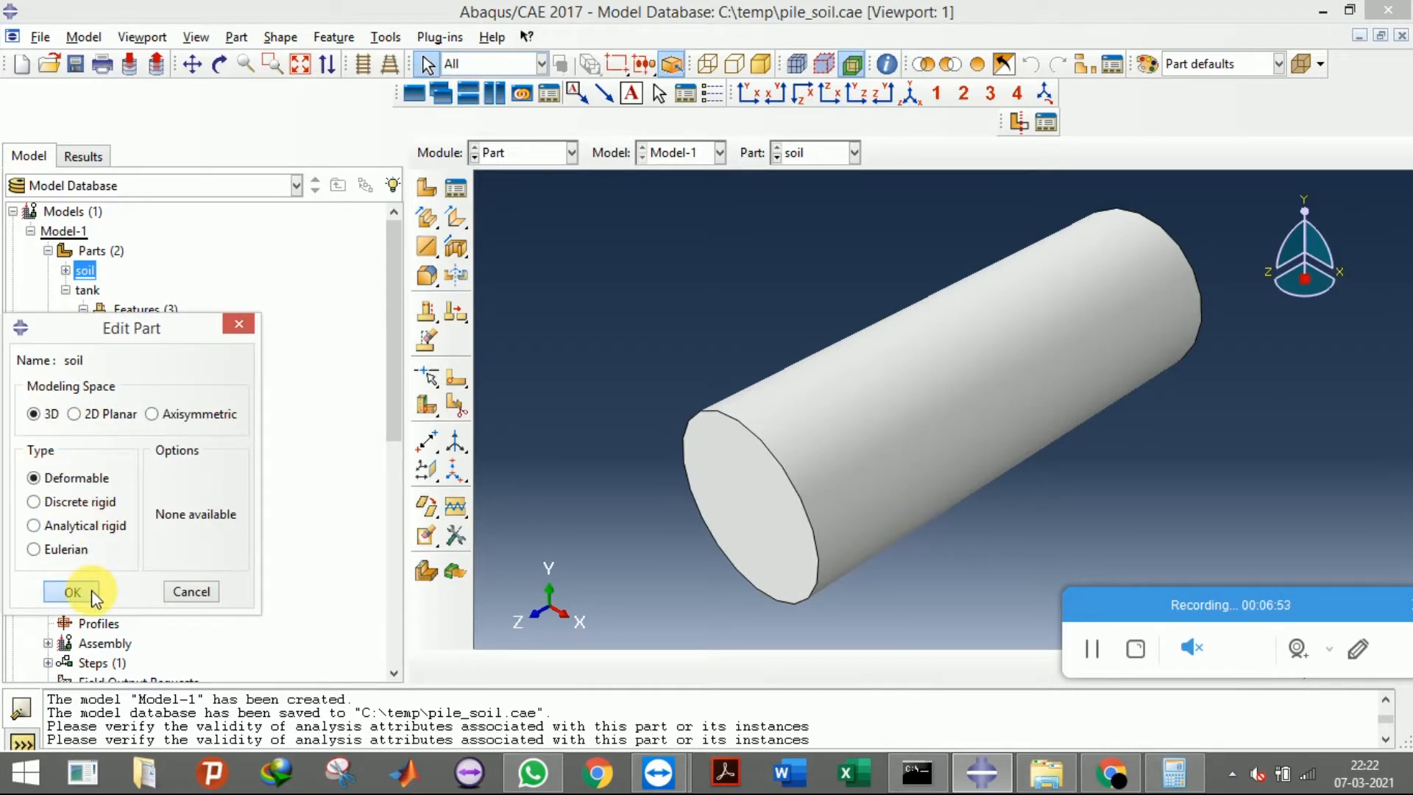
Return to the Assembly module and create independent instances of both the soil and tank parts without auto-offset
click(529, 159)
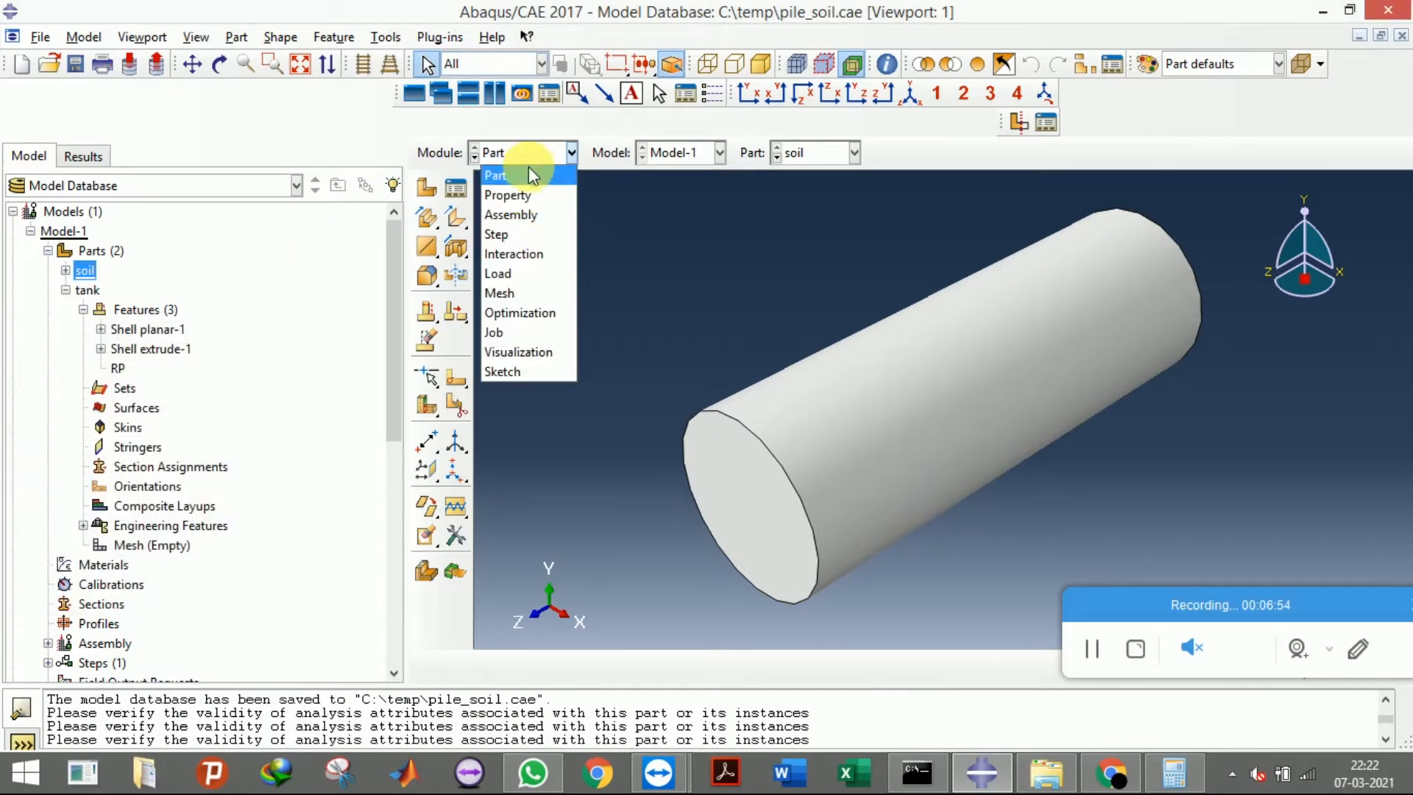
click(521, 221)
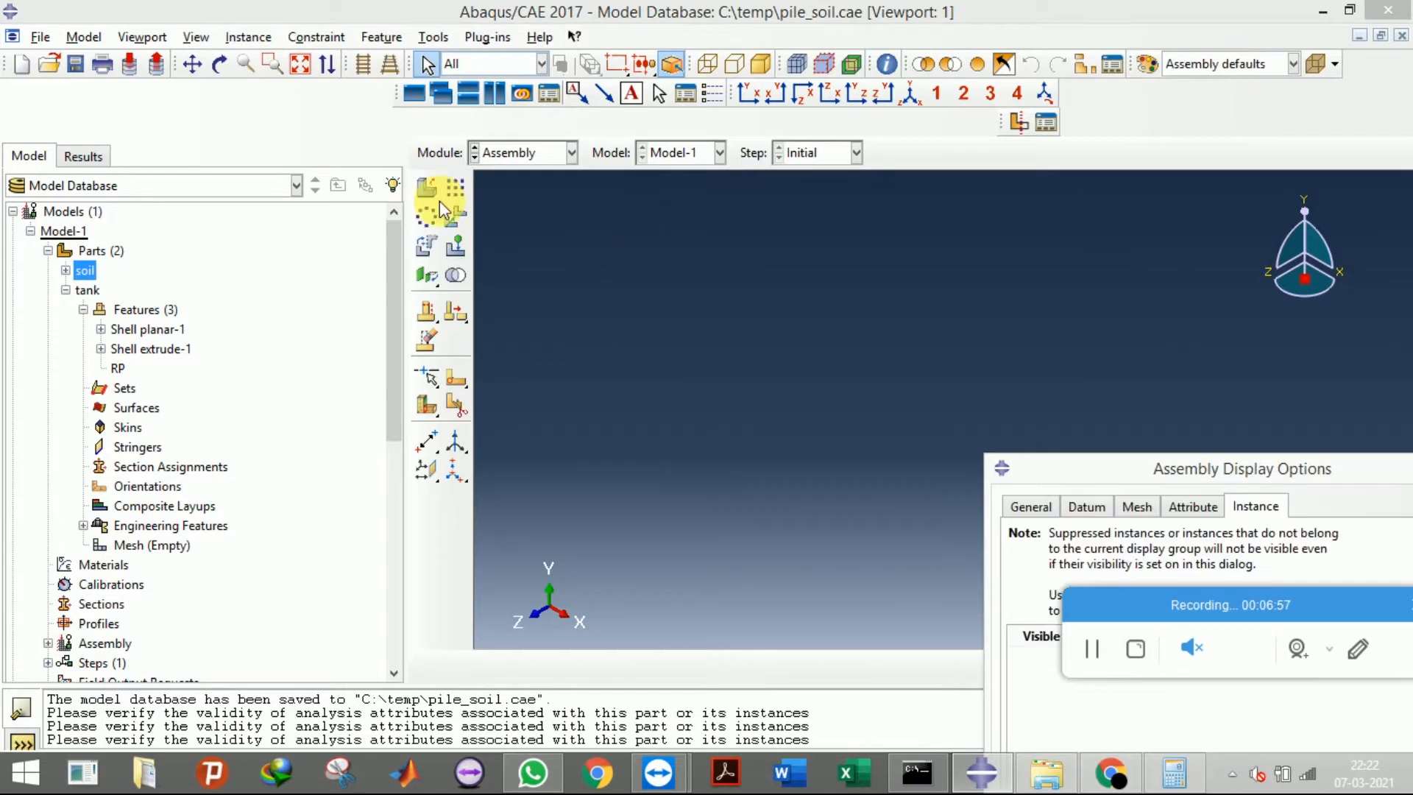
click(432, 193)
drag(174, 204, 177, 234)
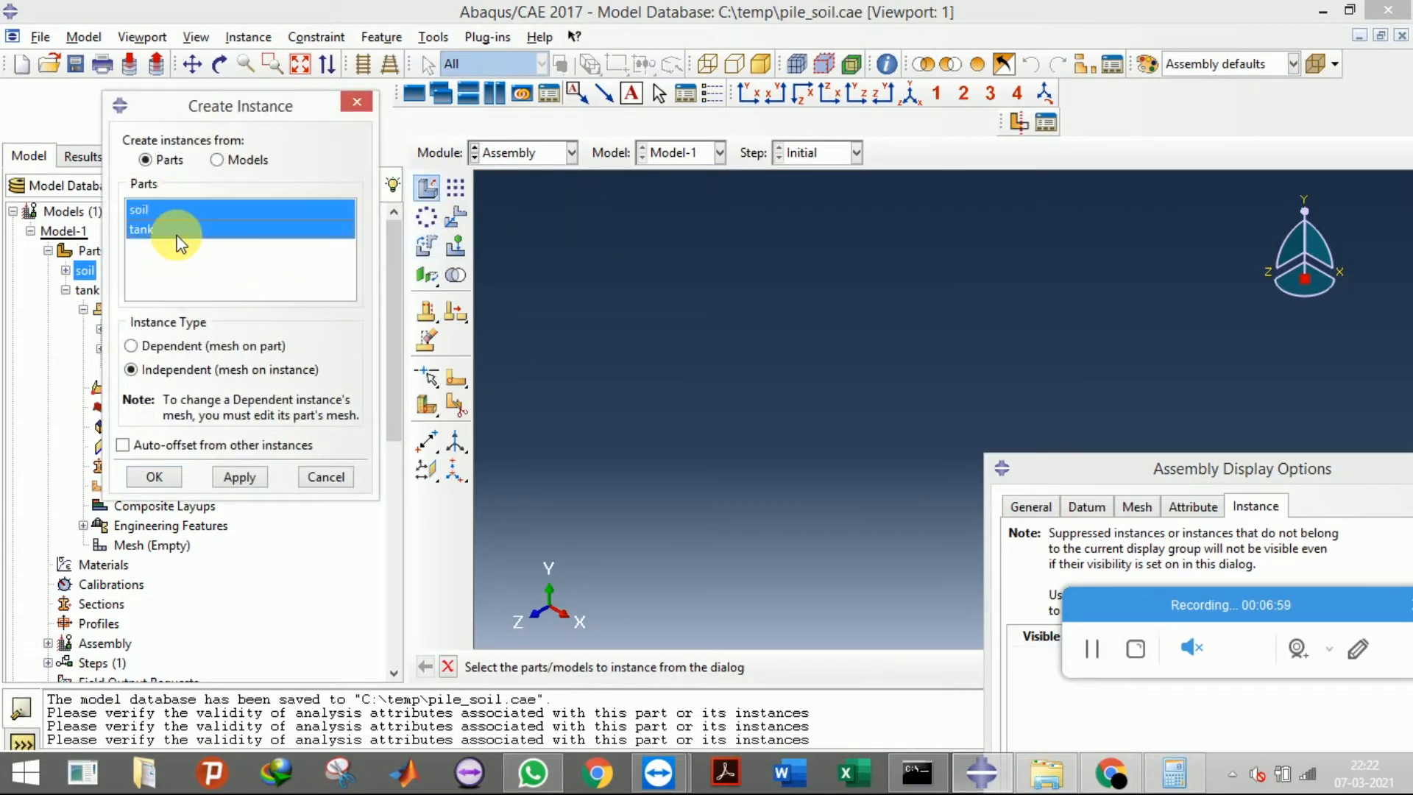
click(154, 479)
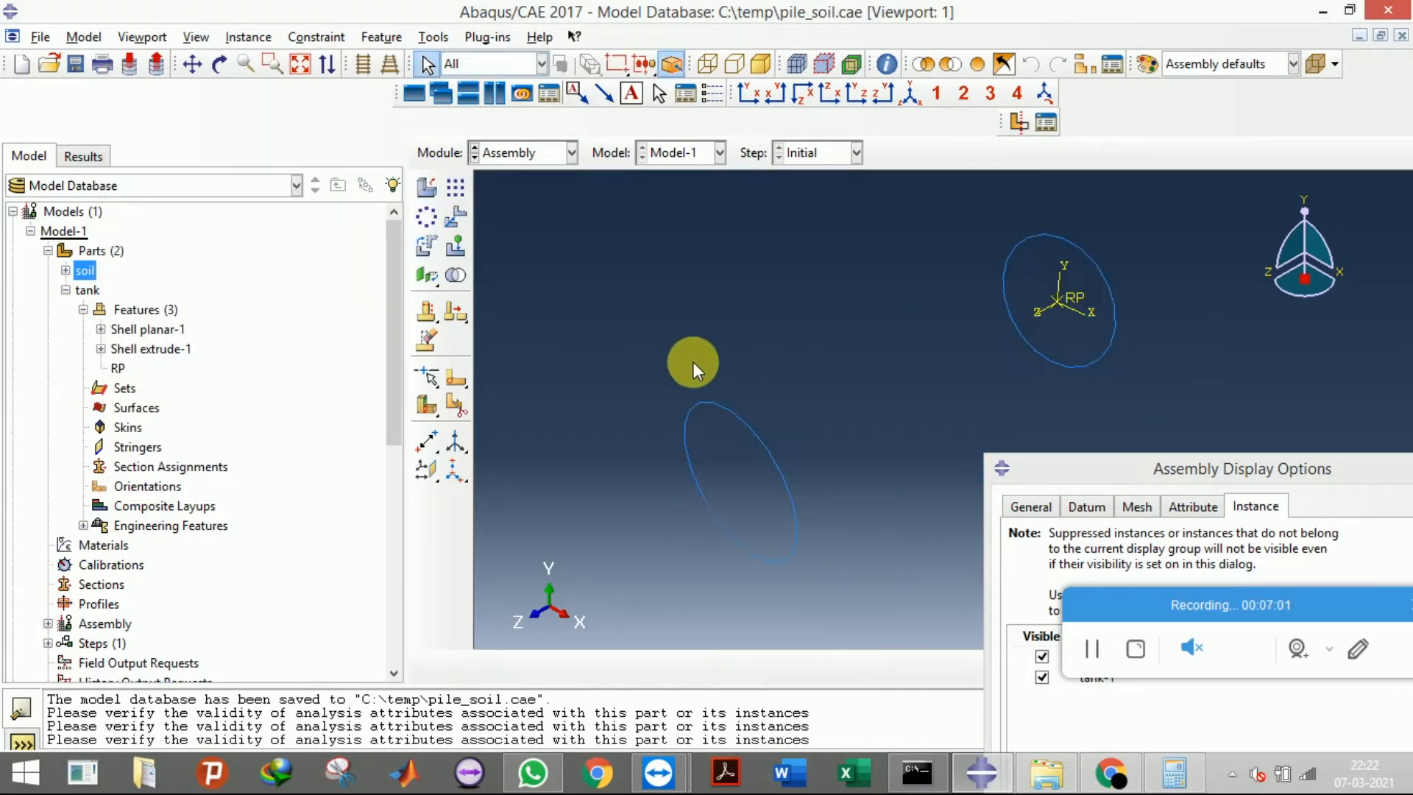
Bring the assembly display options into view and display only soil-1, followed by only tank-1, to check each instance
scroll(678, 368, up, 1)
drag(1128, 471, 1255, 0)
drag(1278, 608, 1277, 685)
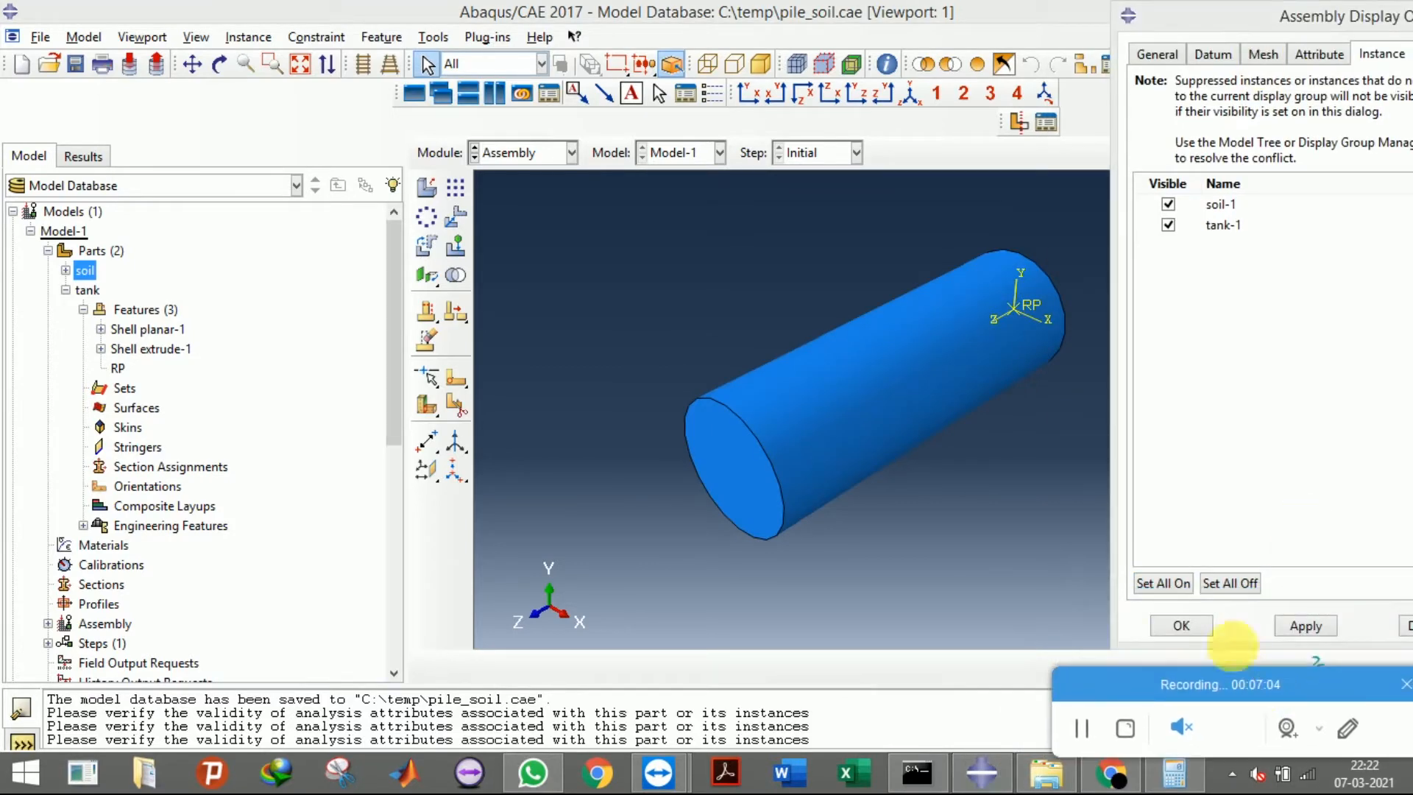
click(1167, 224)
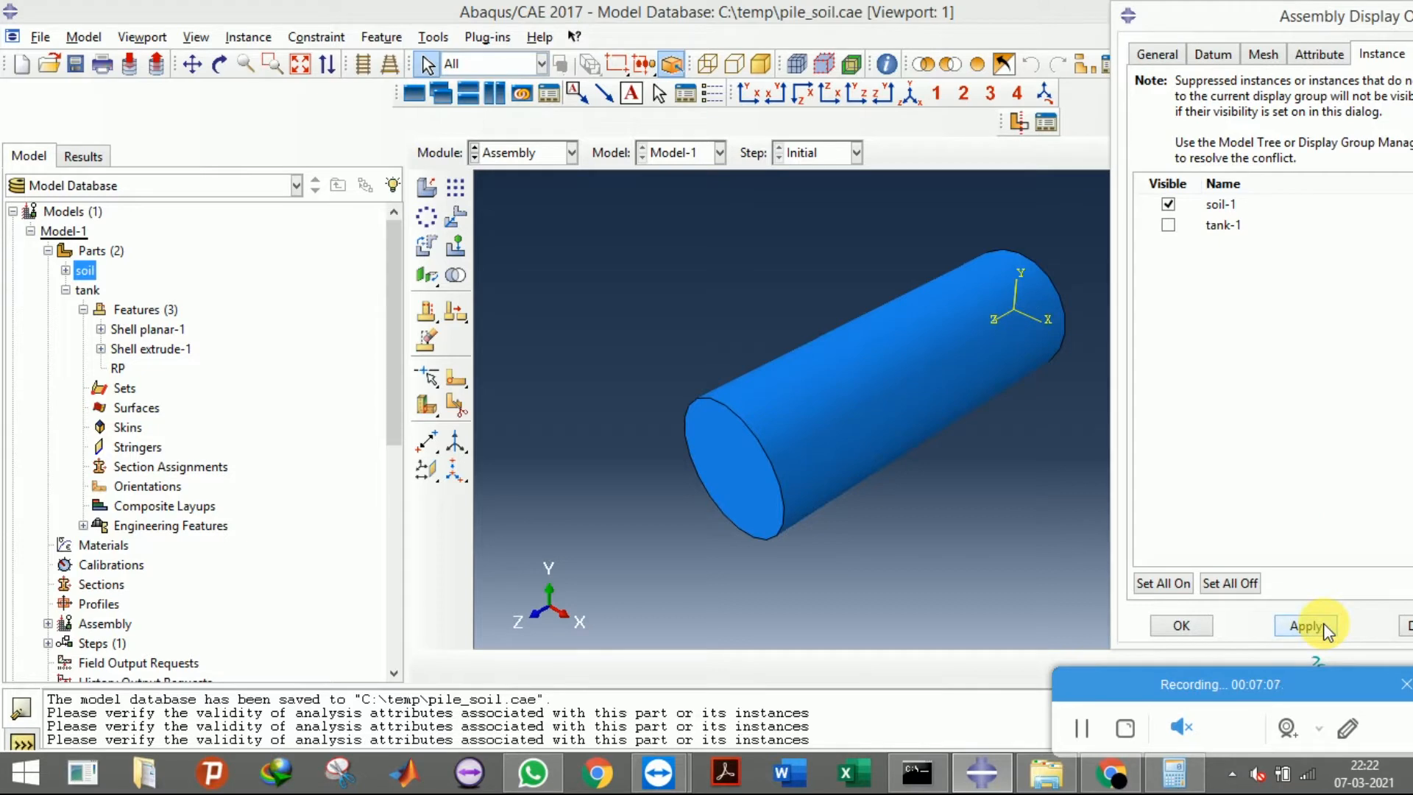
click(1167, 225)
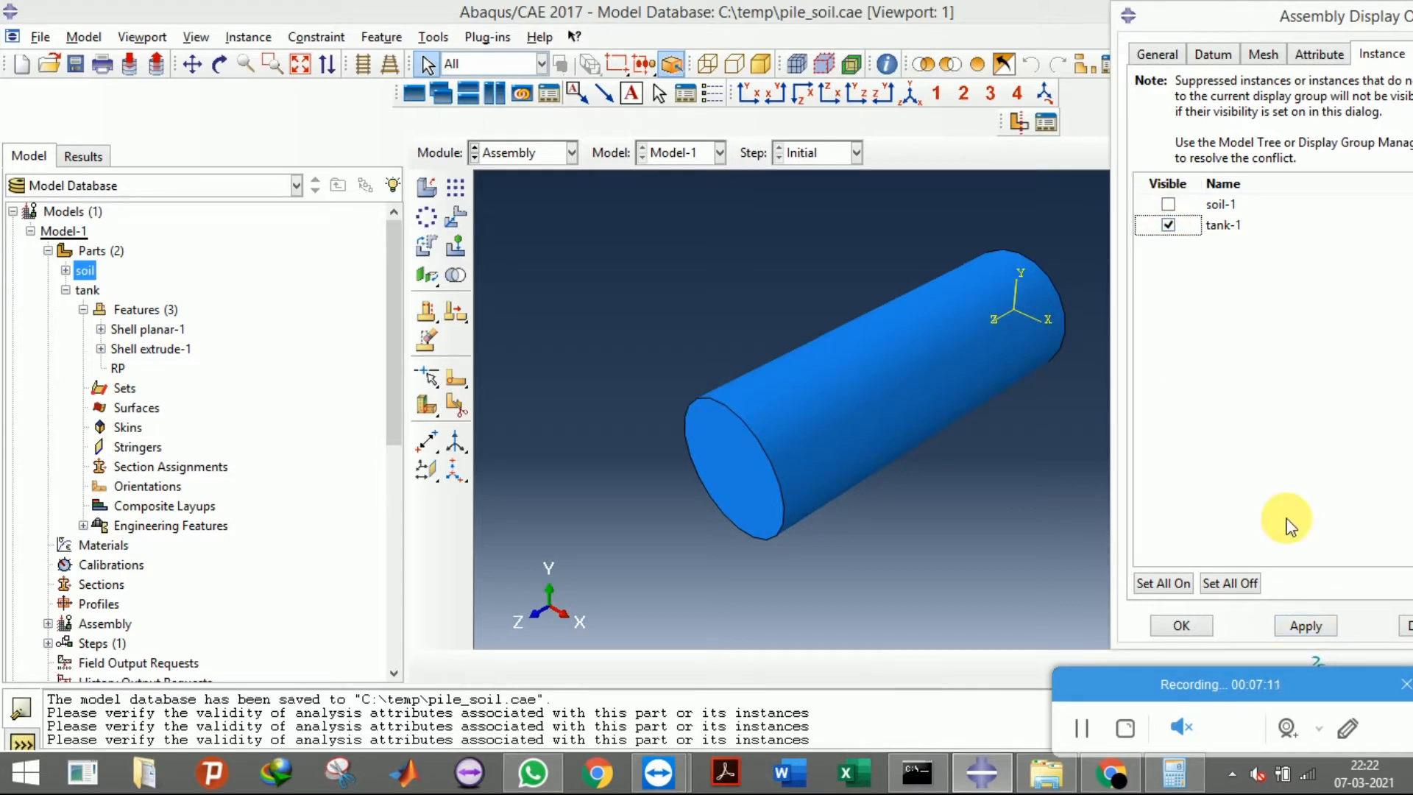
click(1308, 626)
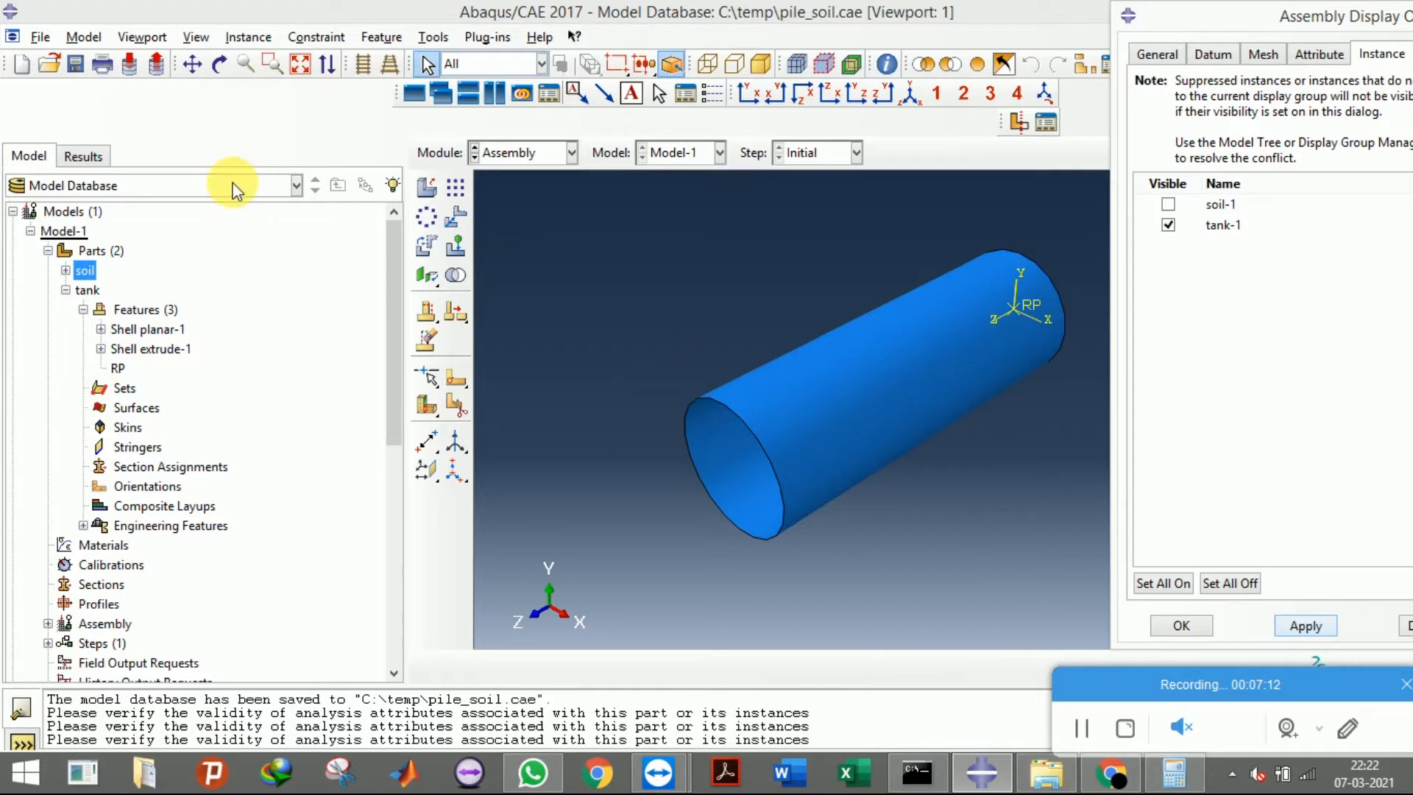
Look into the hollow tank from its open end, and make soil-1 visible together with tank-1 again
click(220, 66)
mouse_move(846, 457)
mouse_down()
mouse_move(928, 401)
mouse_move(971, 463)
mouse_up()
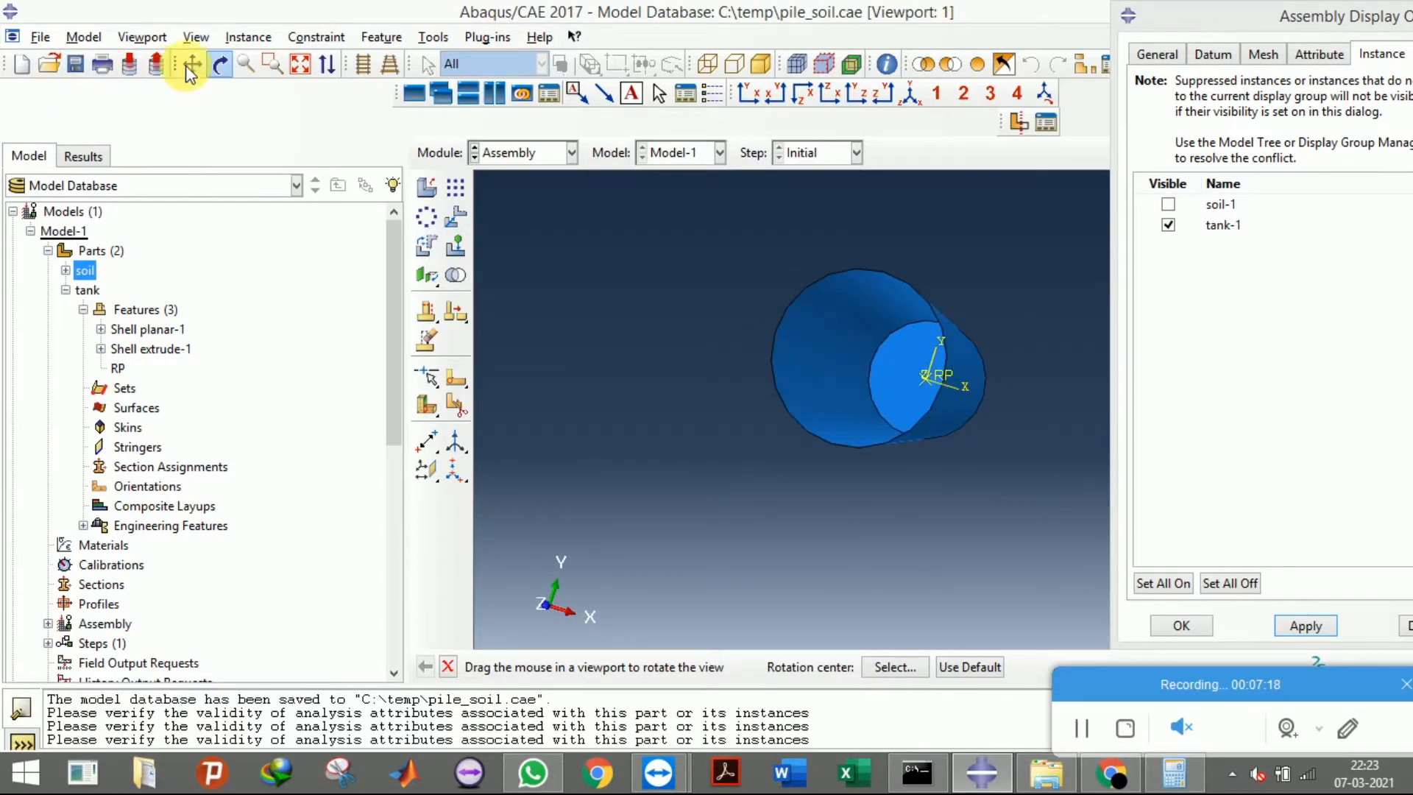
click(219, 65)
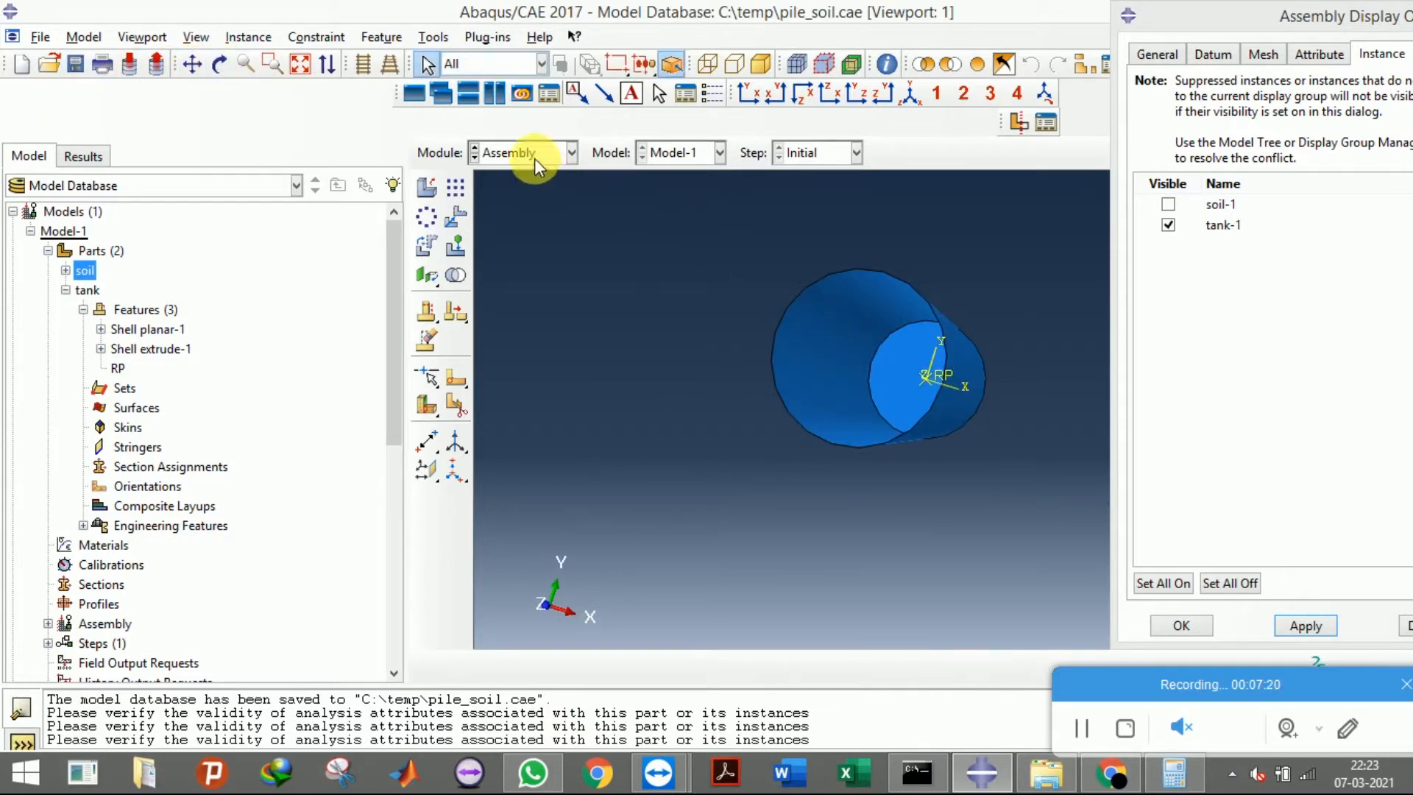
click(1306, 624)
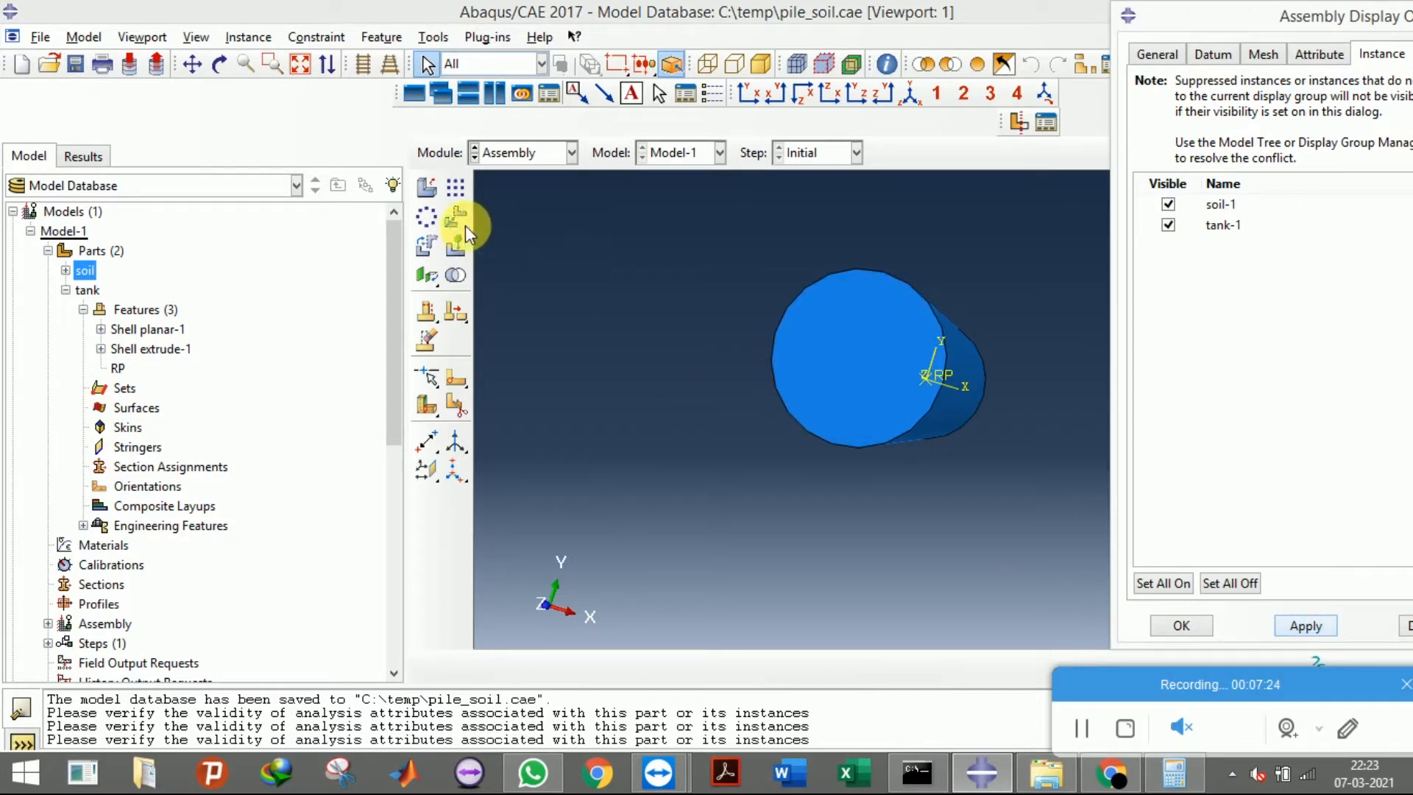
Start rotating both instances about an axis running from the origin 0,0,0 to the point 5,0,0
click(911, 96)
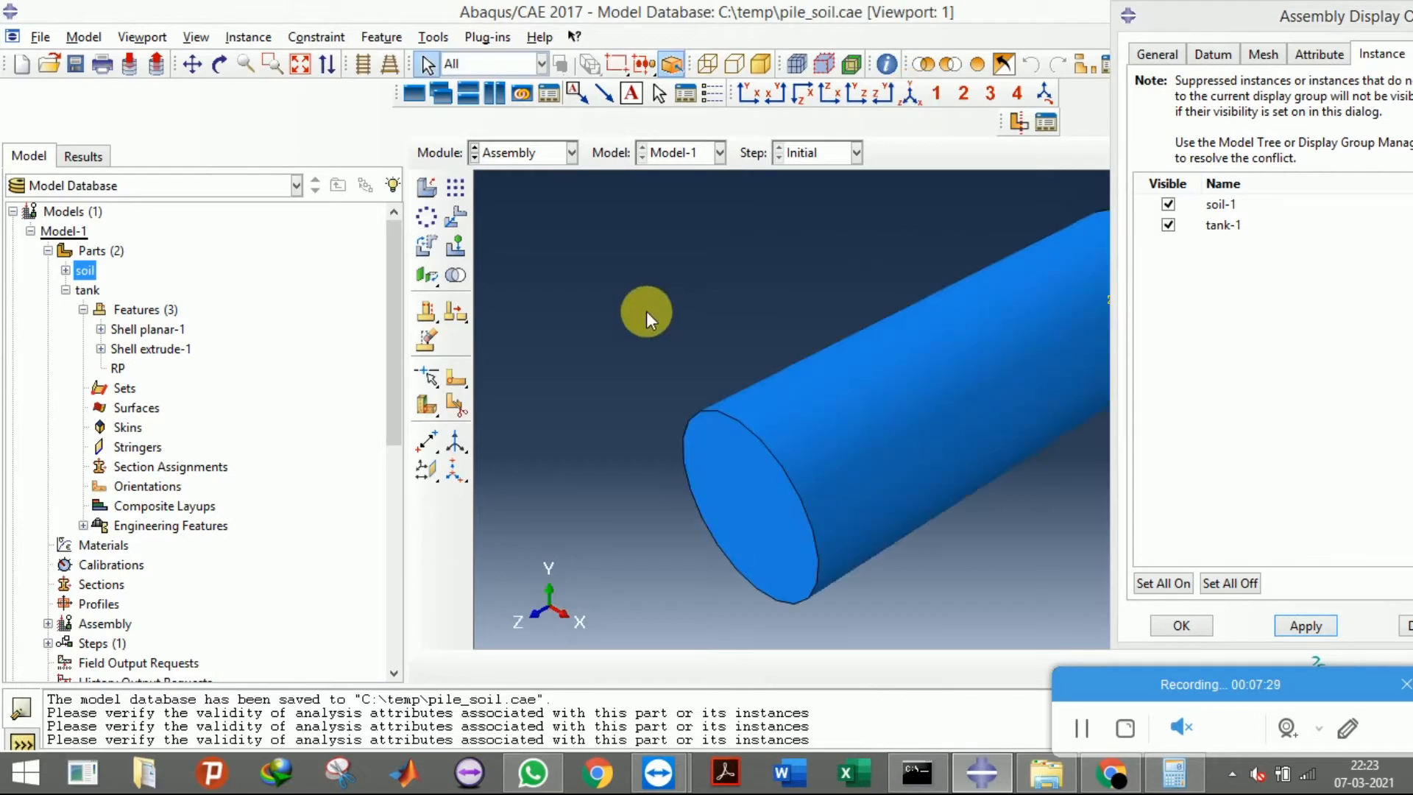
scroll(639, 312, up, 3)
click(426, 248)
click(672, 244)
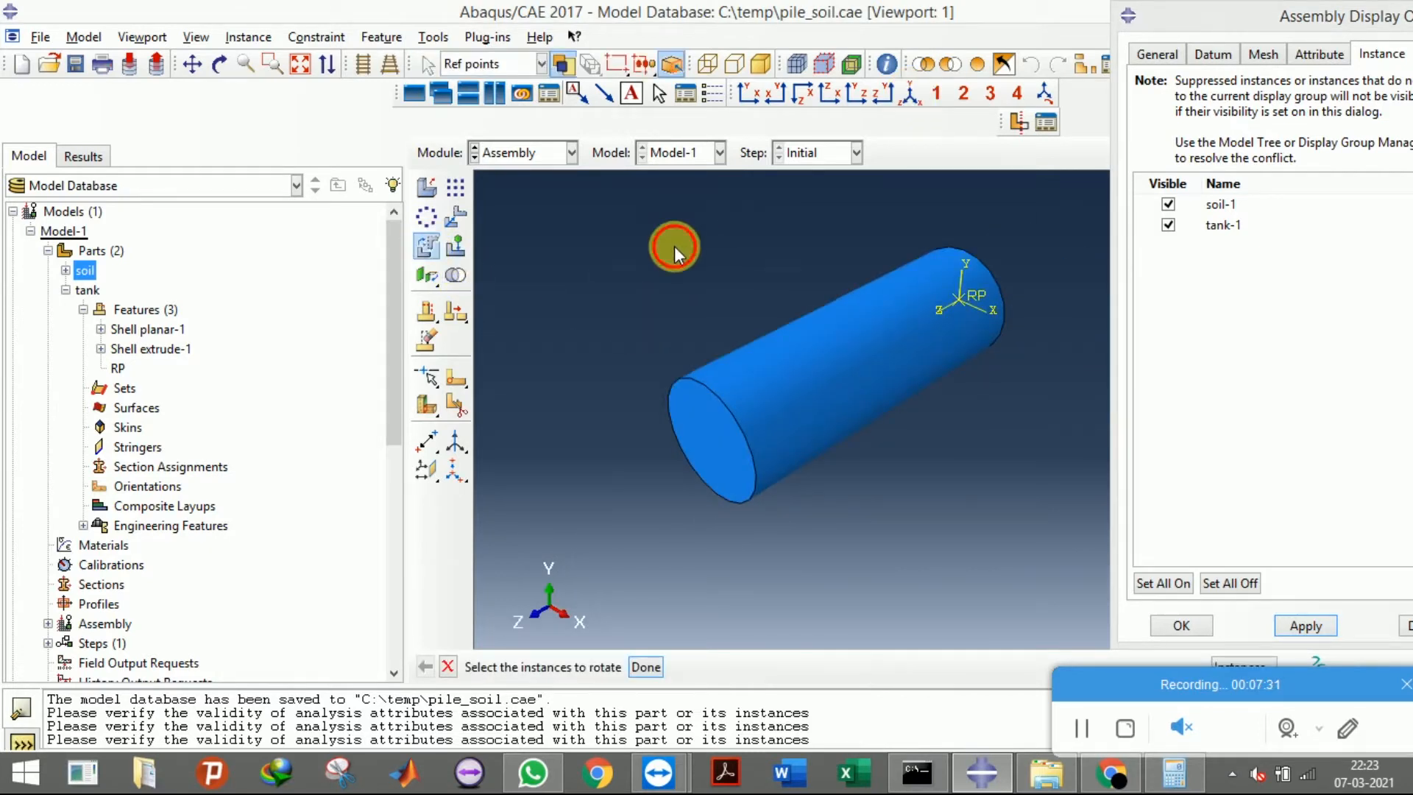
click(640, 669)
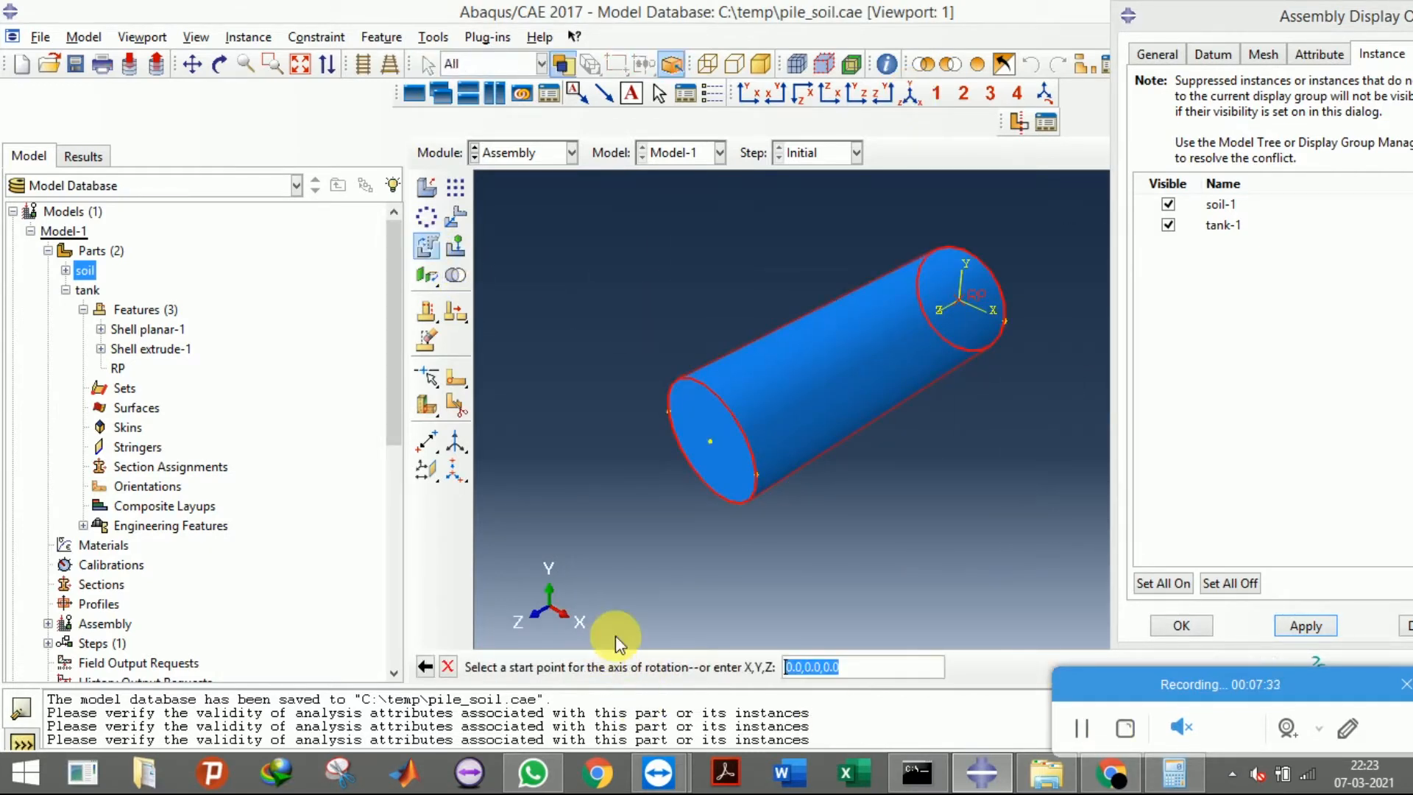
key(Return)
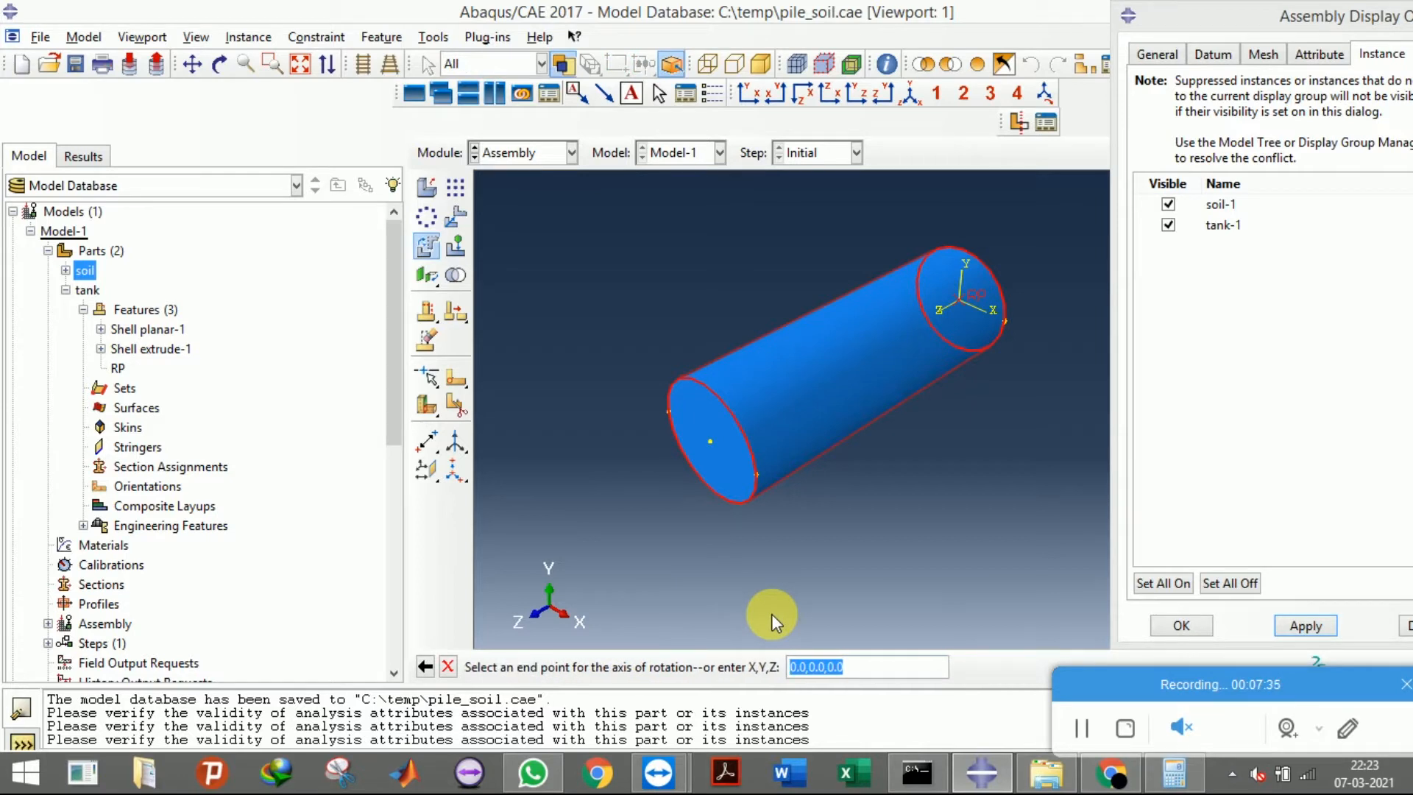
text(5,0,0)
key(Return)
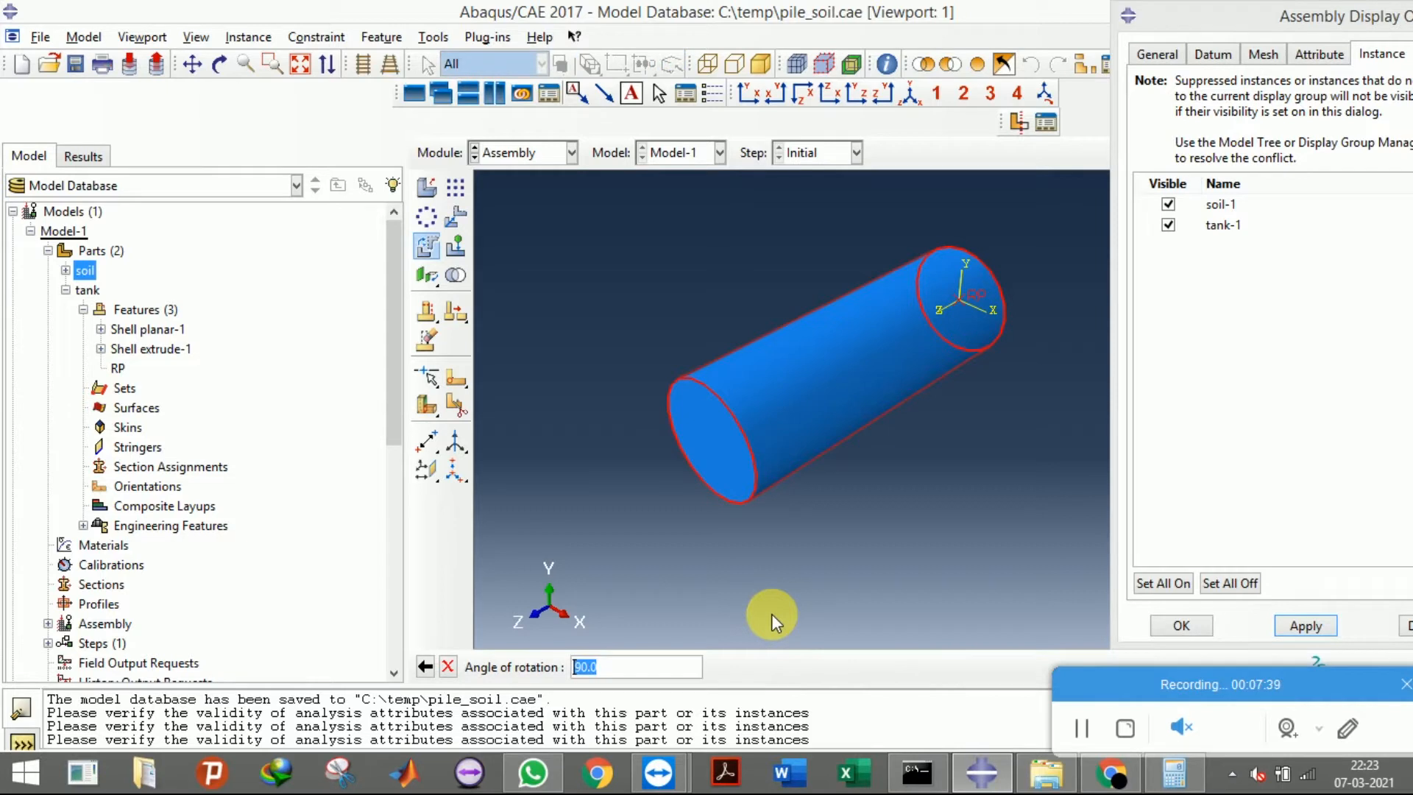
Set the rotation angle to -90 degrees for the soil and tank instances and accept their position
key(Return)
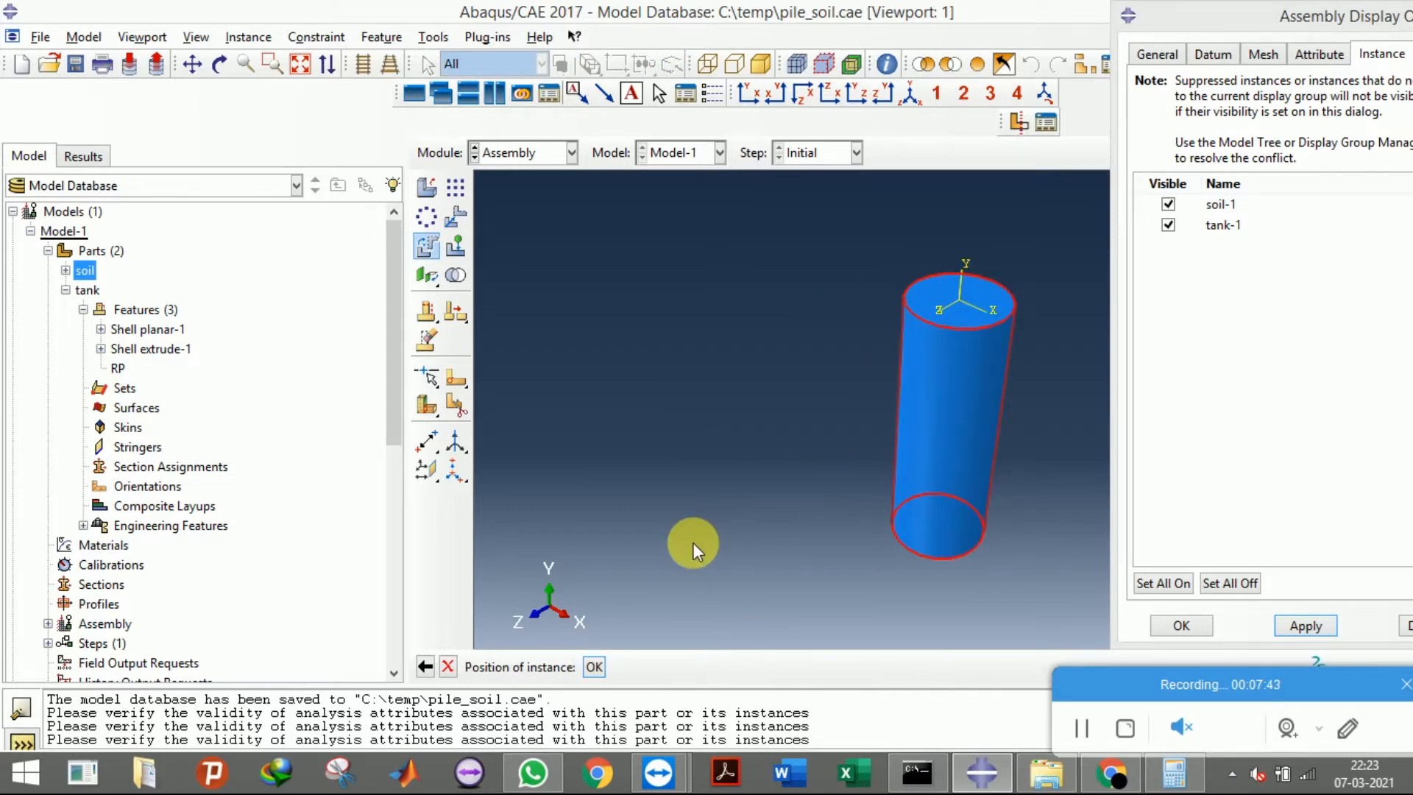
click(425, 666)
click(573, 666)
text(-90.0)
key(Return)
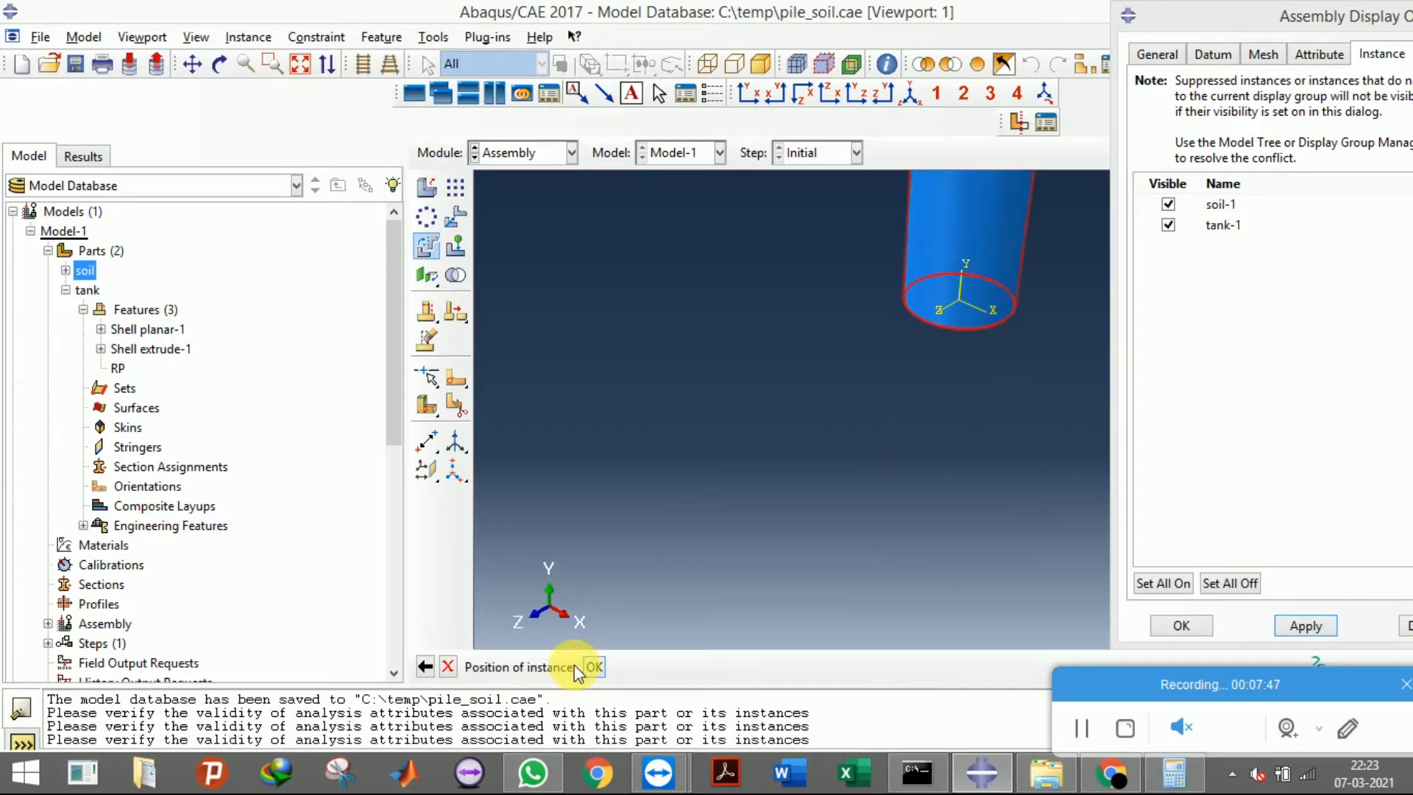
click(596, 667)
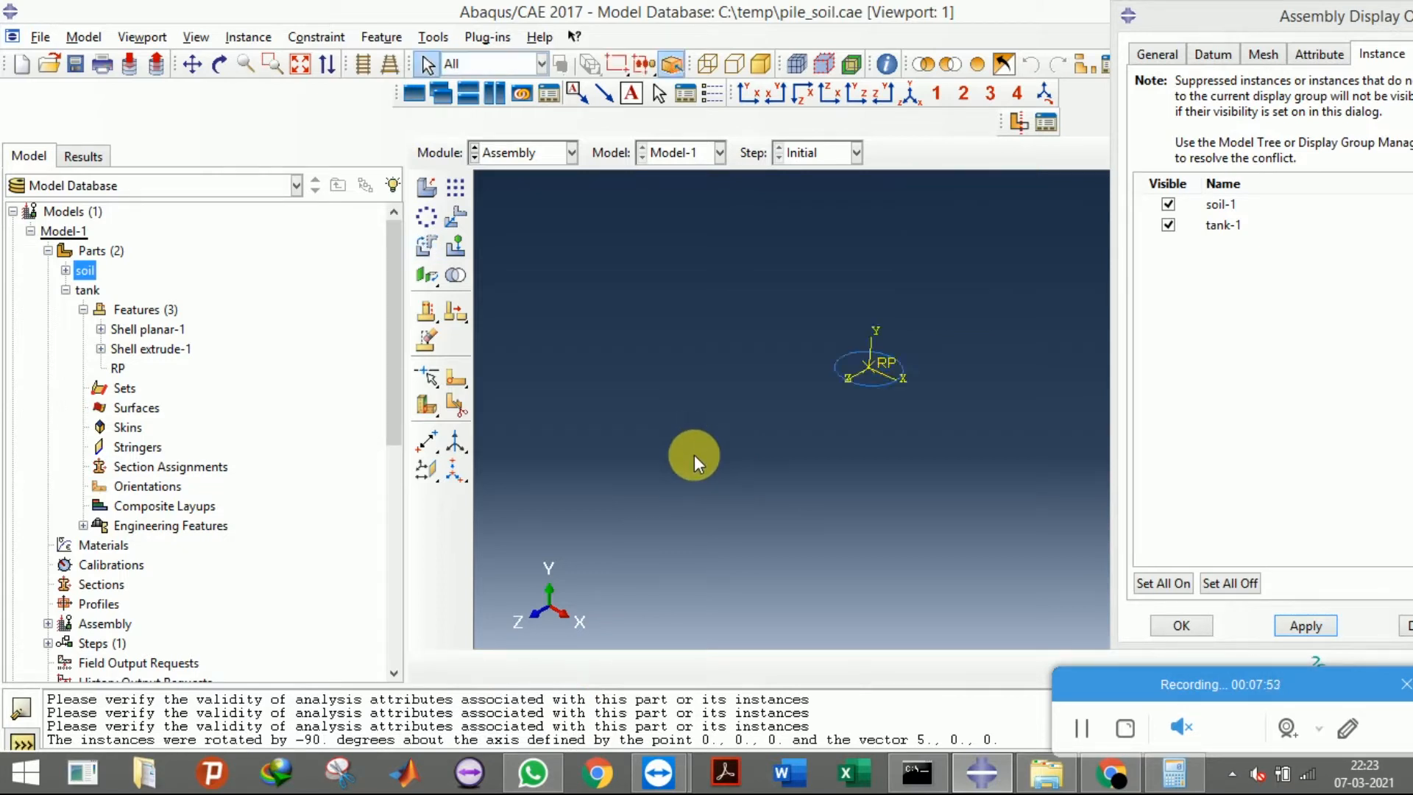
Hide soil-1 in an isometric view to inspect the upright tank, and show both instances again
click(933, 92)
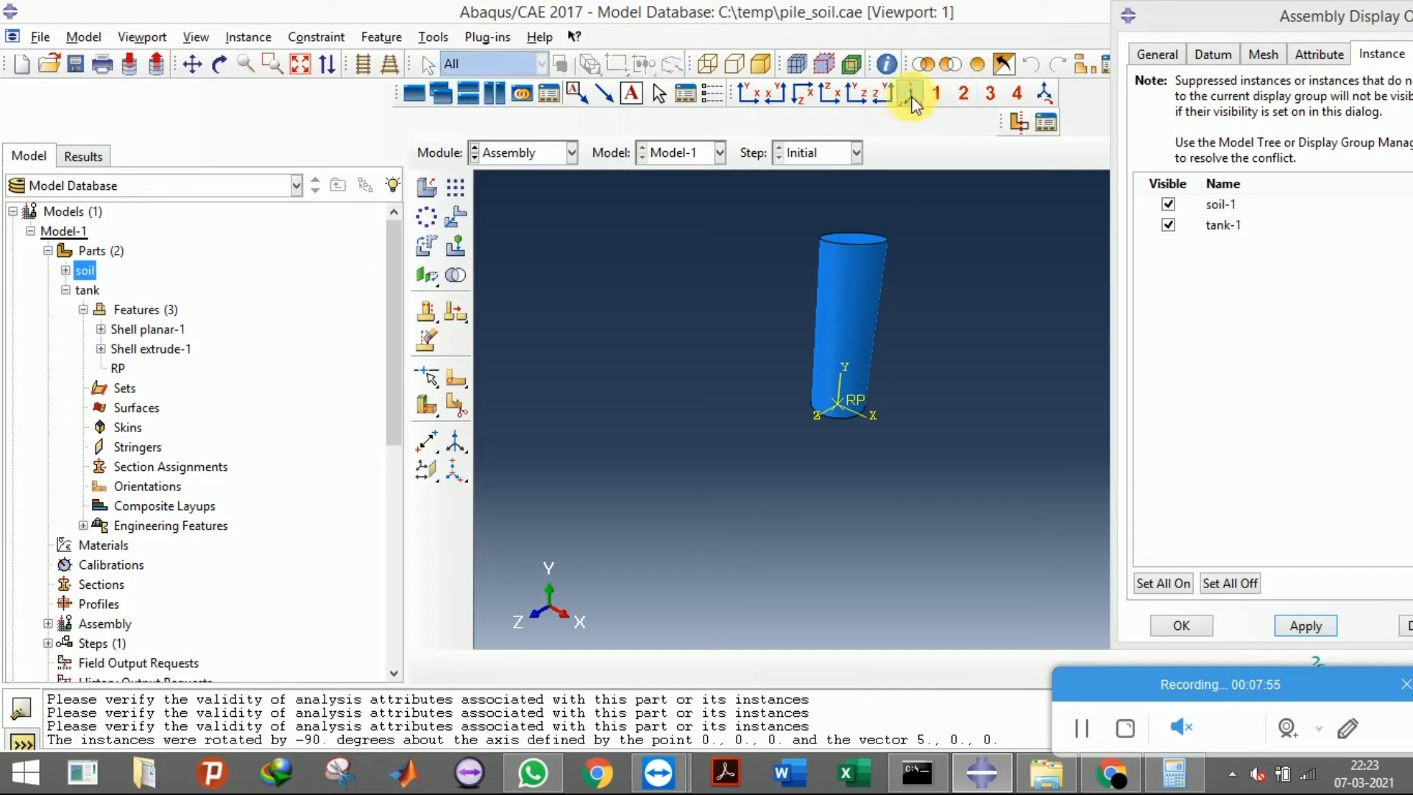
click(1167, 205)
click(1308, 627)
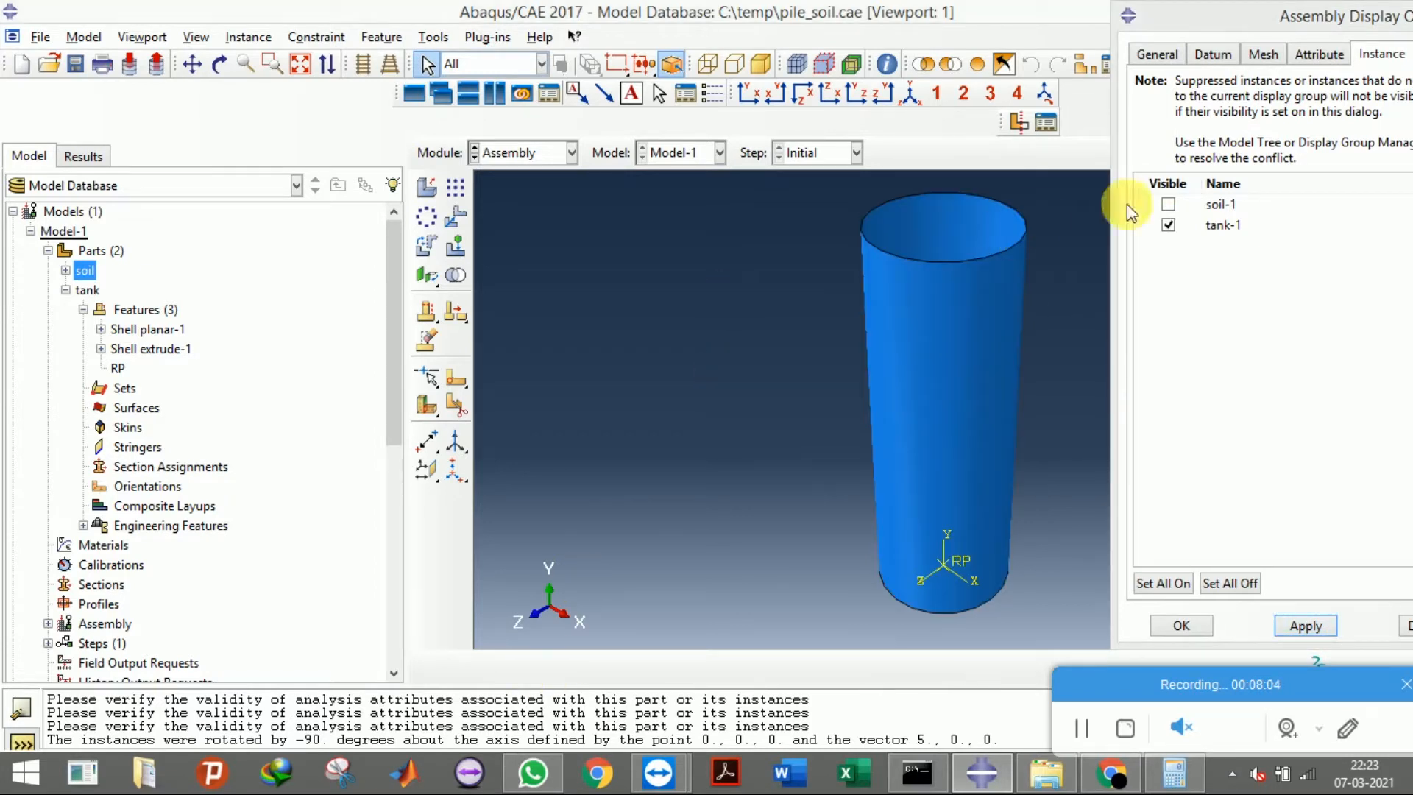
click(1167, 204)
click(1307, 625)
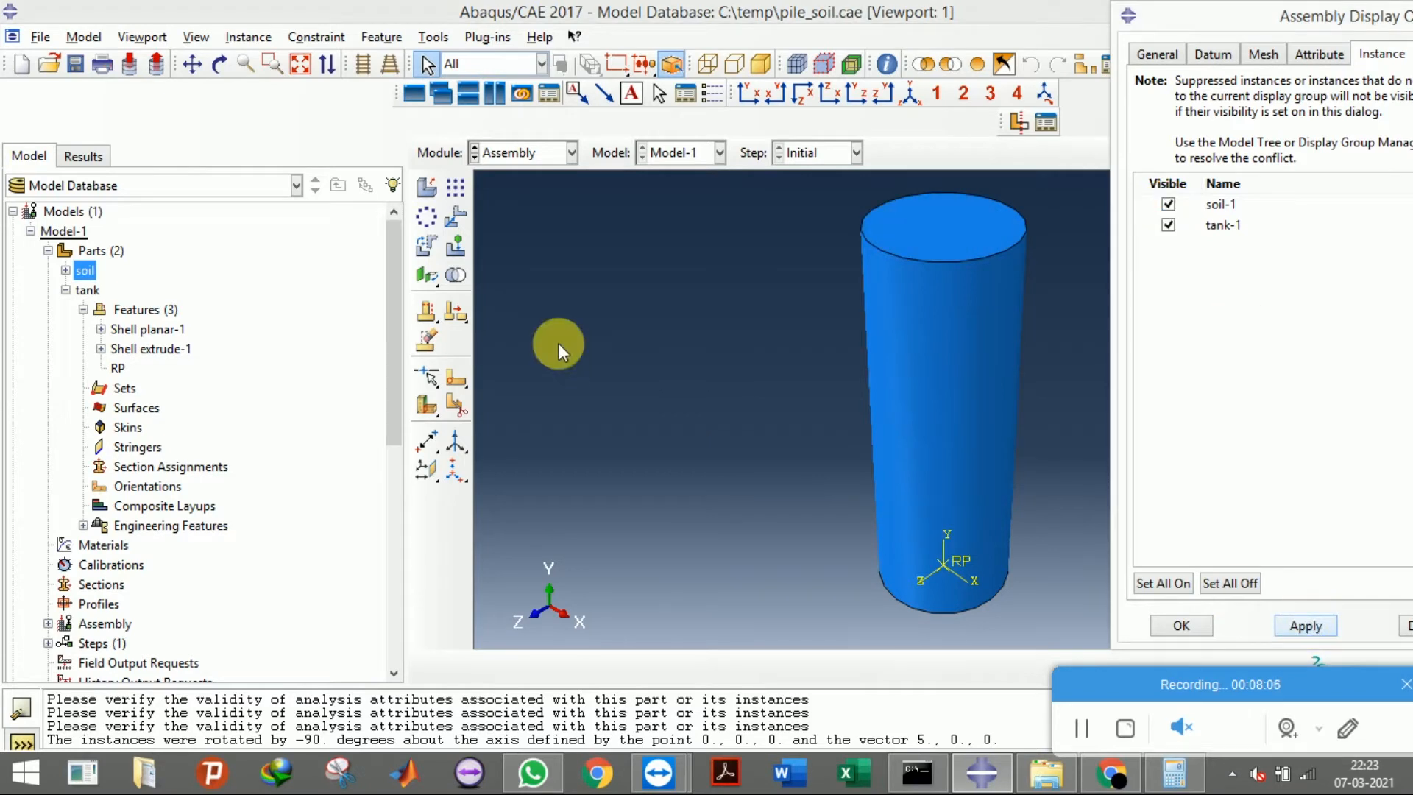
Save the model database, check the barrel and pile dimensions in the Freelancer project description, and return to Abaqus/CAE
click(77, 65)
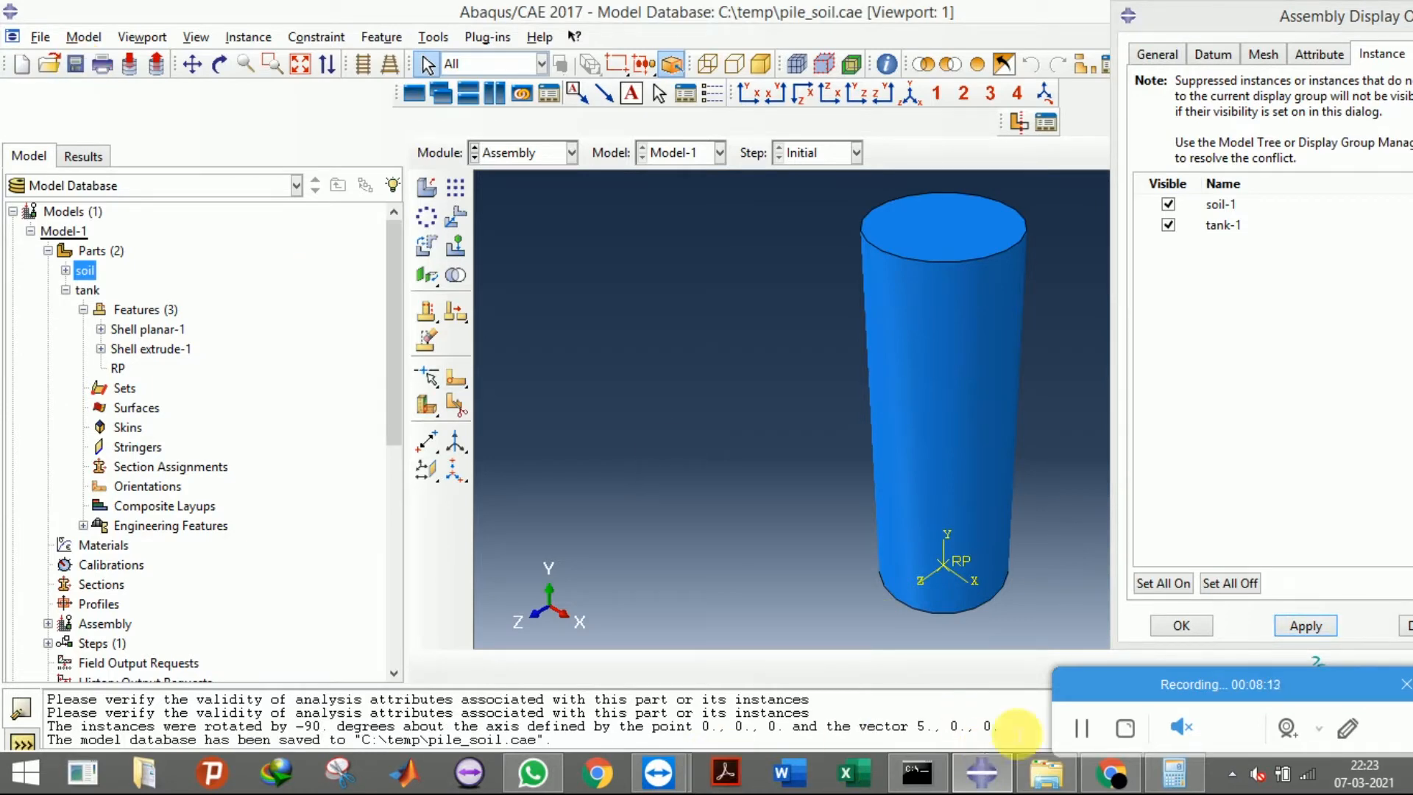
click(989, 774)
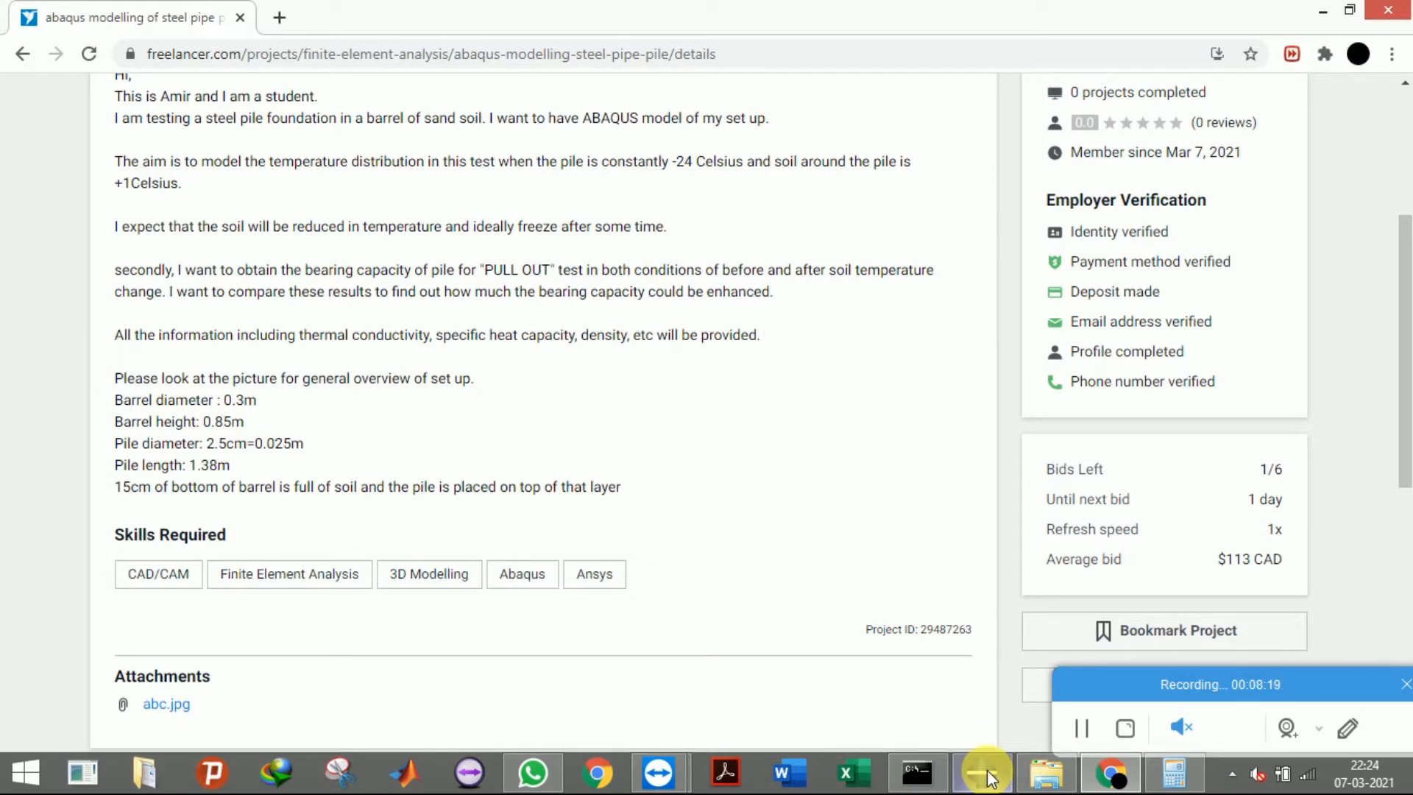
In the Part module of Abaqus/CAE, create a 3D discrete rigid part named pile with a solid extrusion base feature and approximate size 200
click(990, 774)
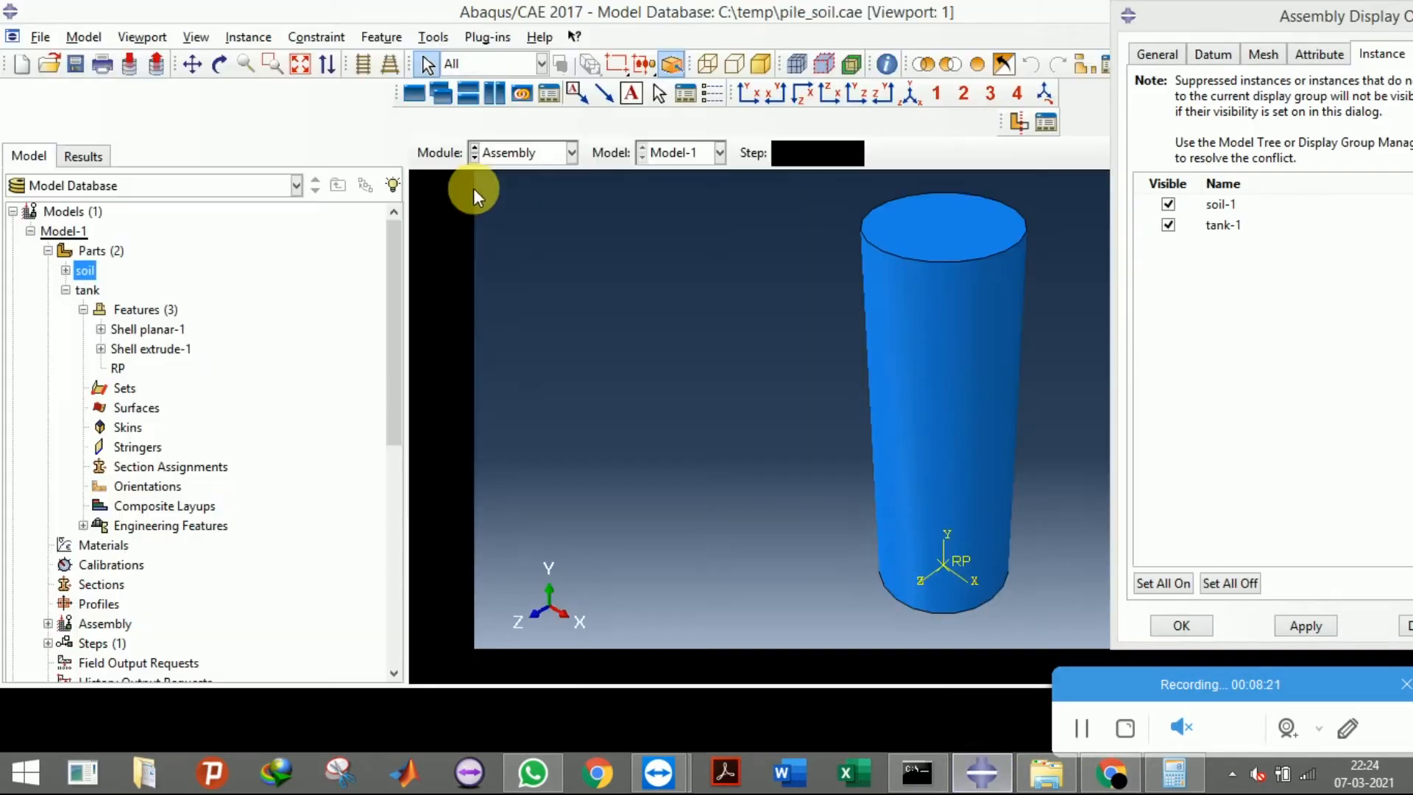
click(490, 154)
click(508, 173)
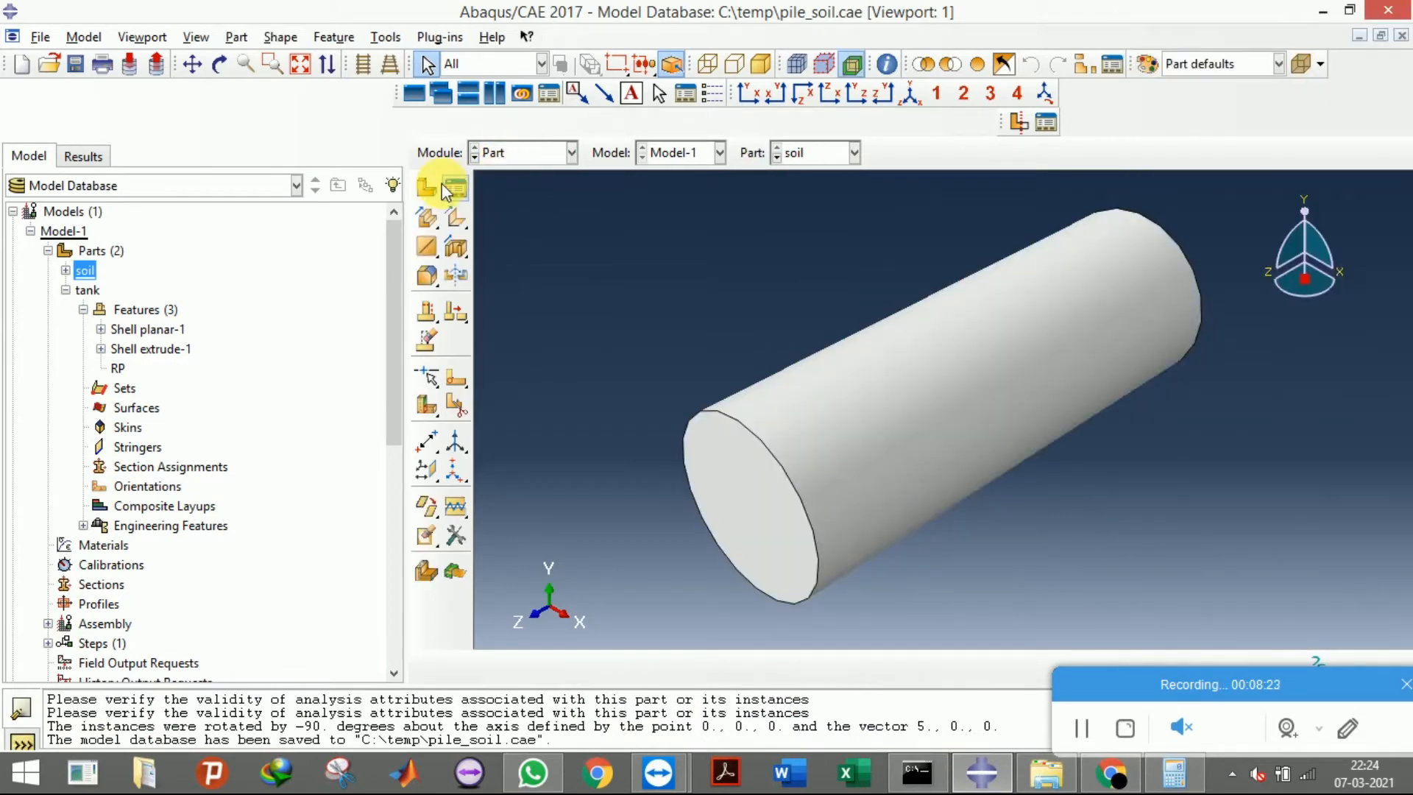
click(426, 187)
text(pile)
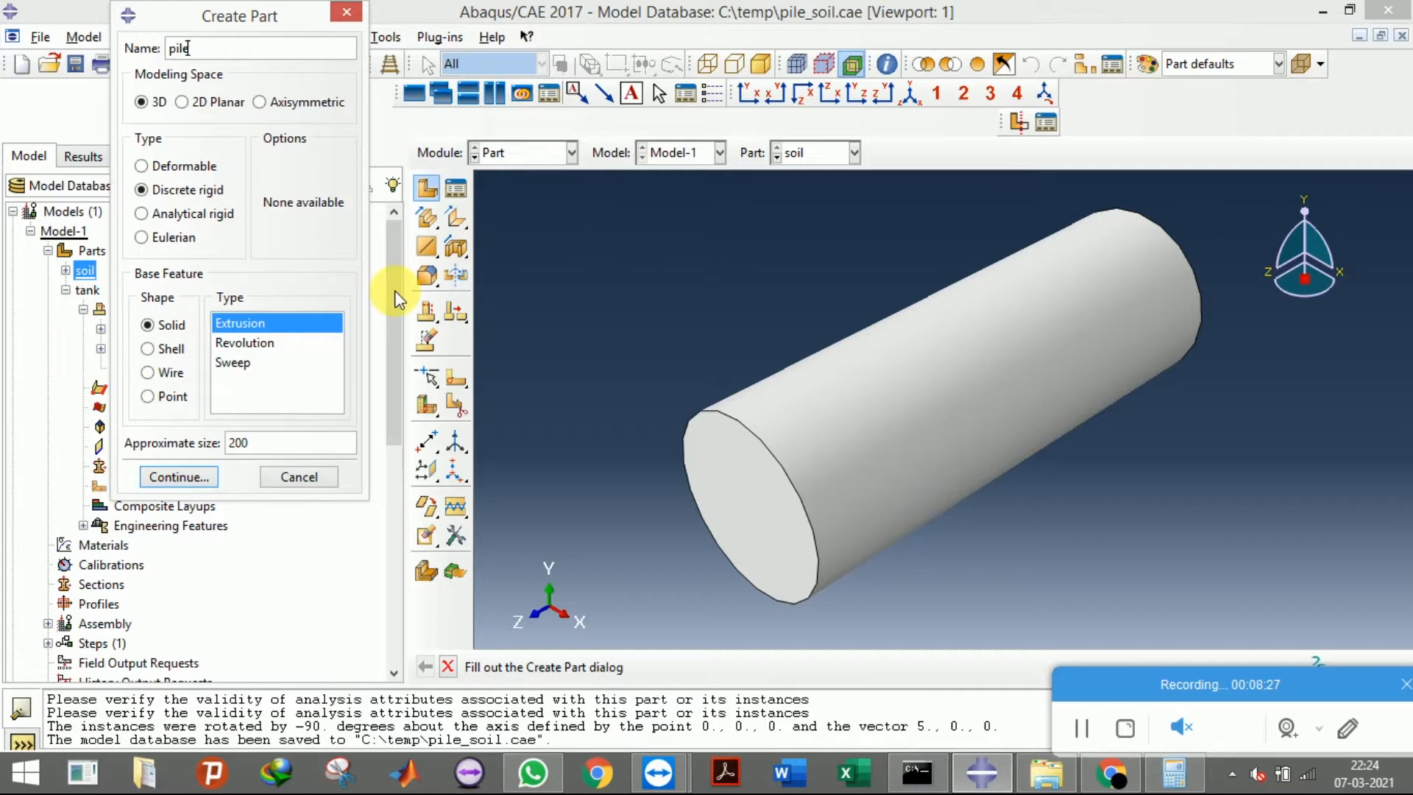
click(188, 476)
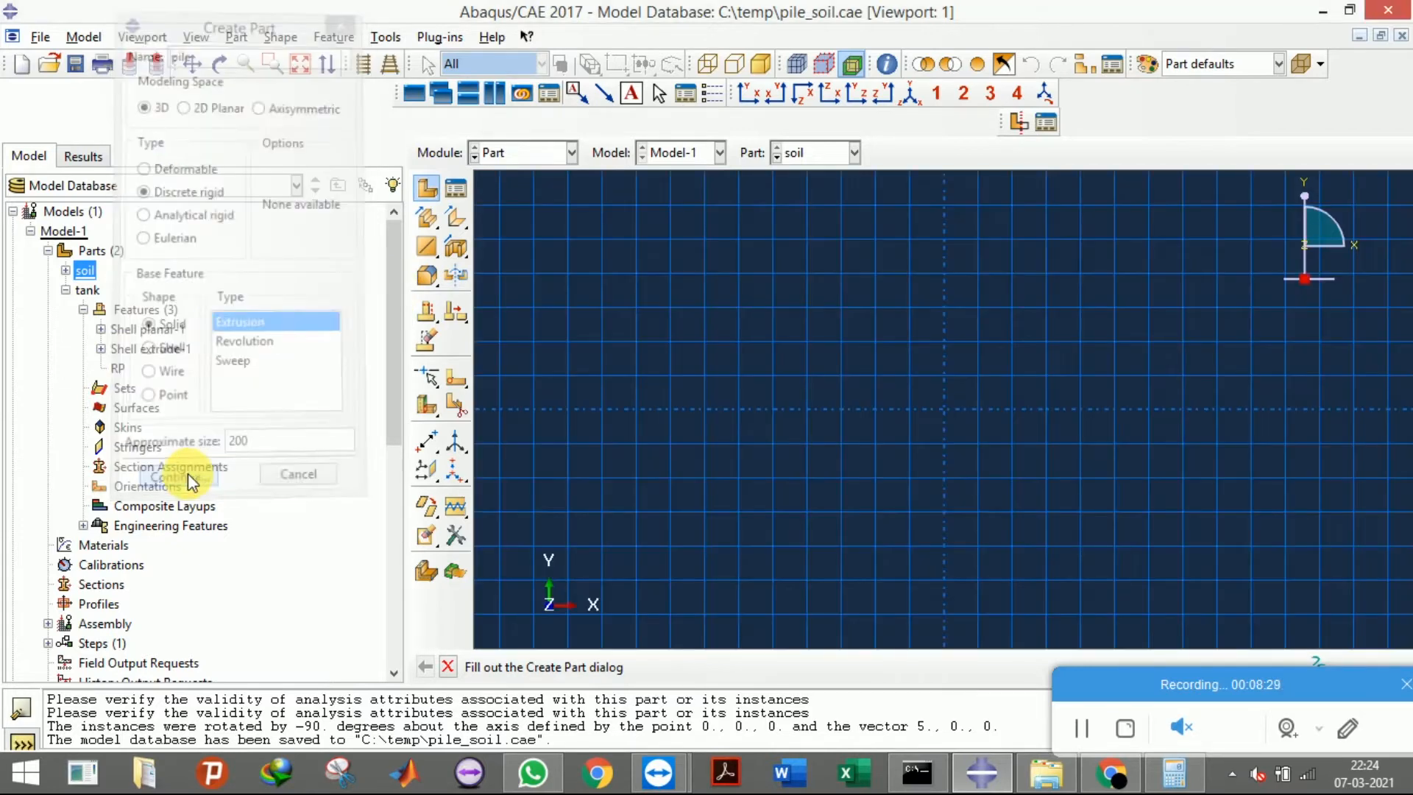
Sketch a circle centred on the origin with a radius of about 6.25 for the pile section
click(425, 191)
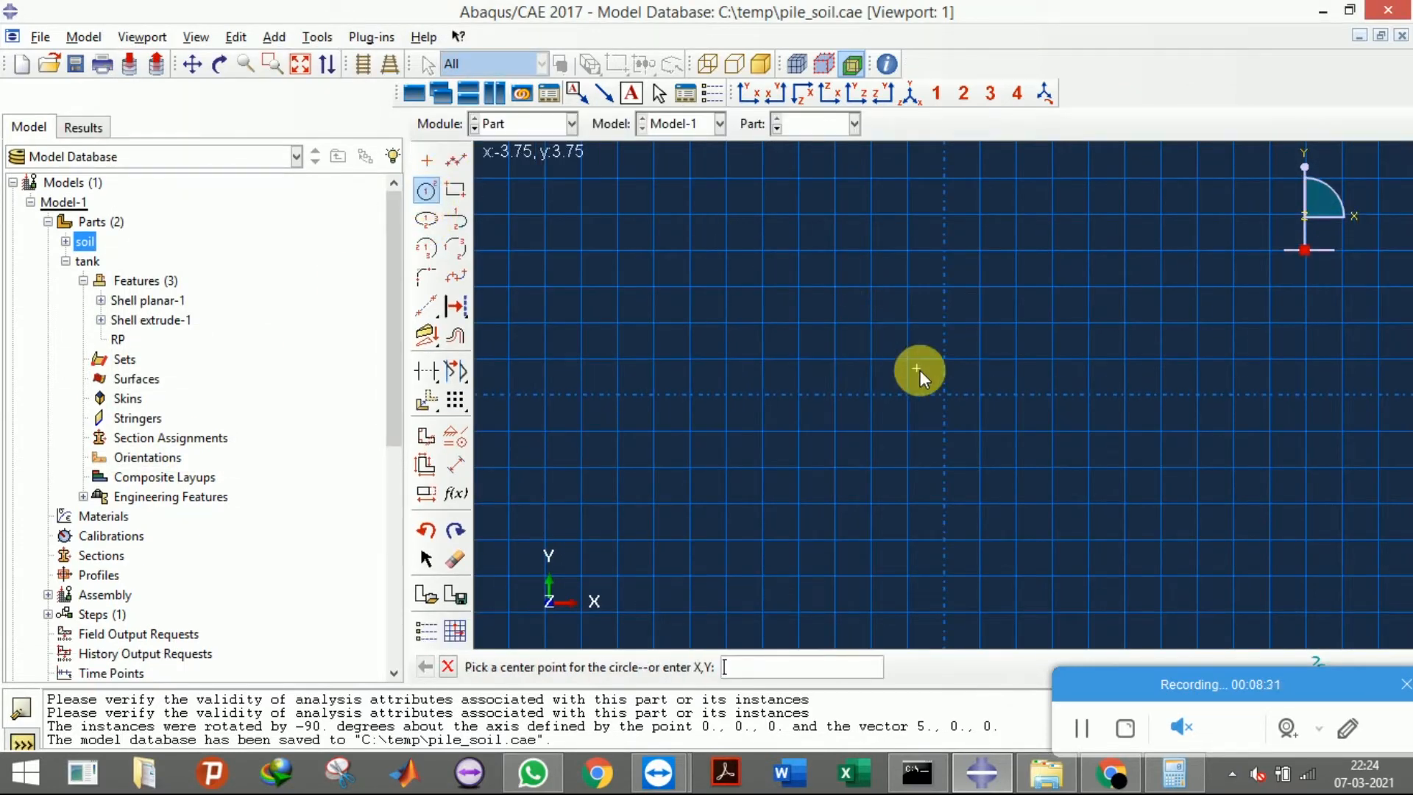
click(945, 395)
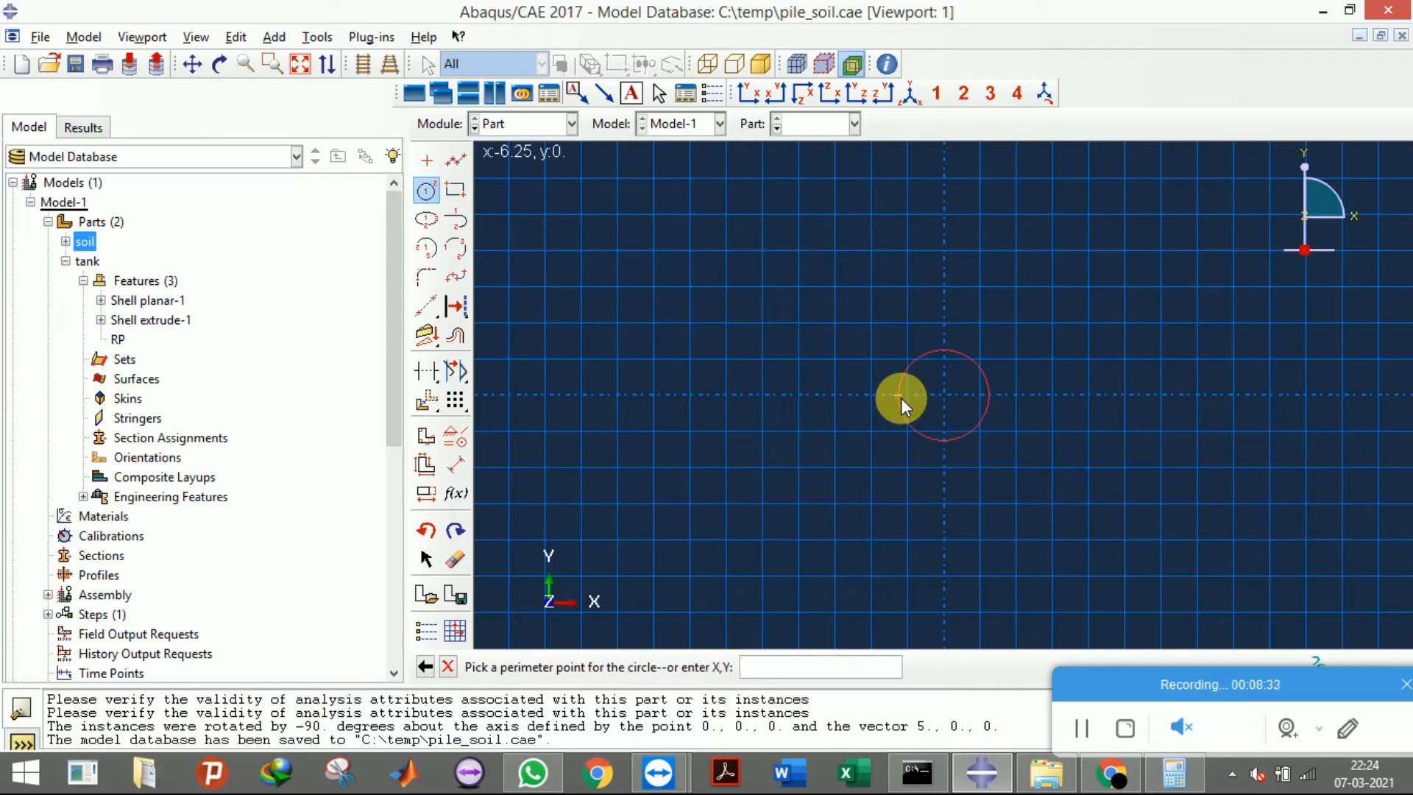
click(899, 395)
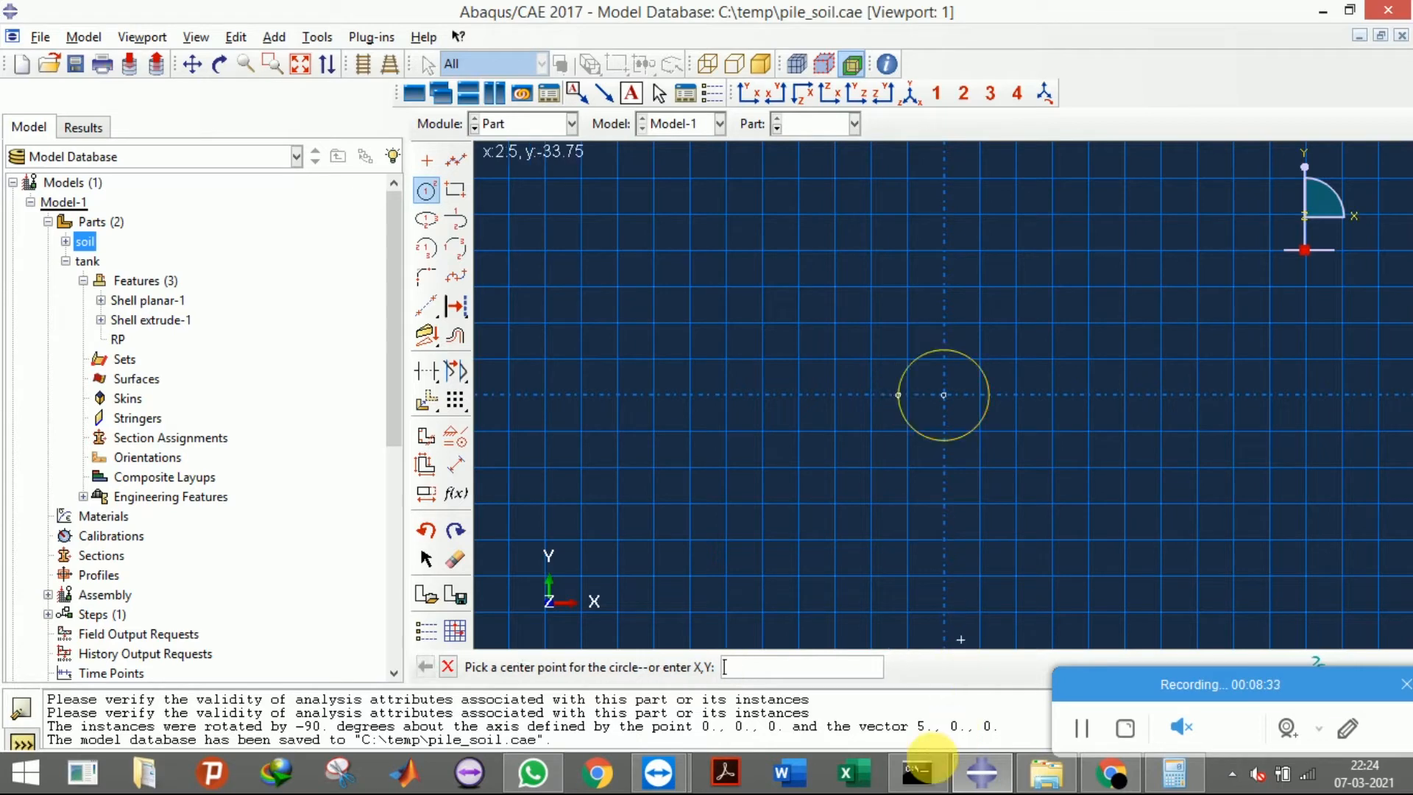
Check the pile diameter in the Freelancer project description, calculate 0.025 × 0.5 in Calculator, and return to Abaqus/CAE
click(1010, 783)
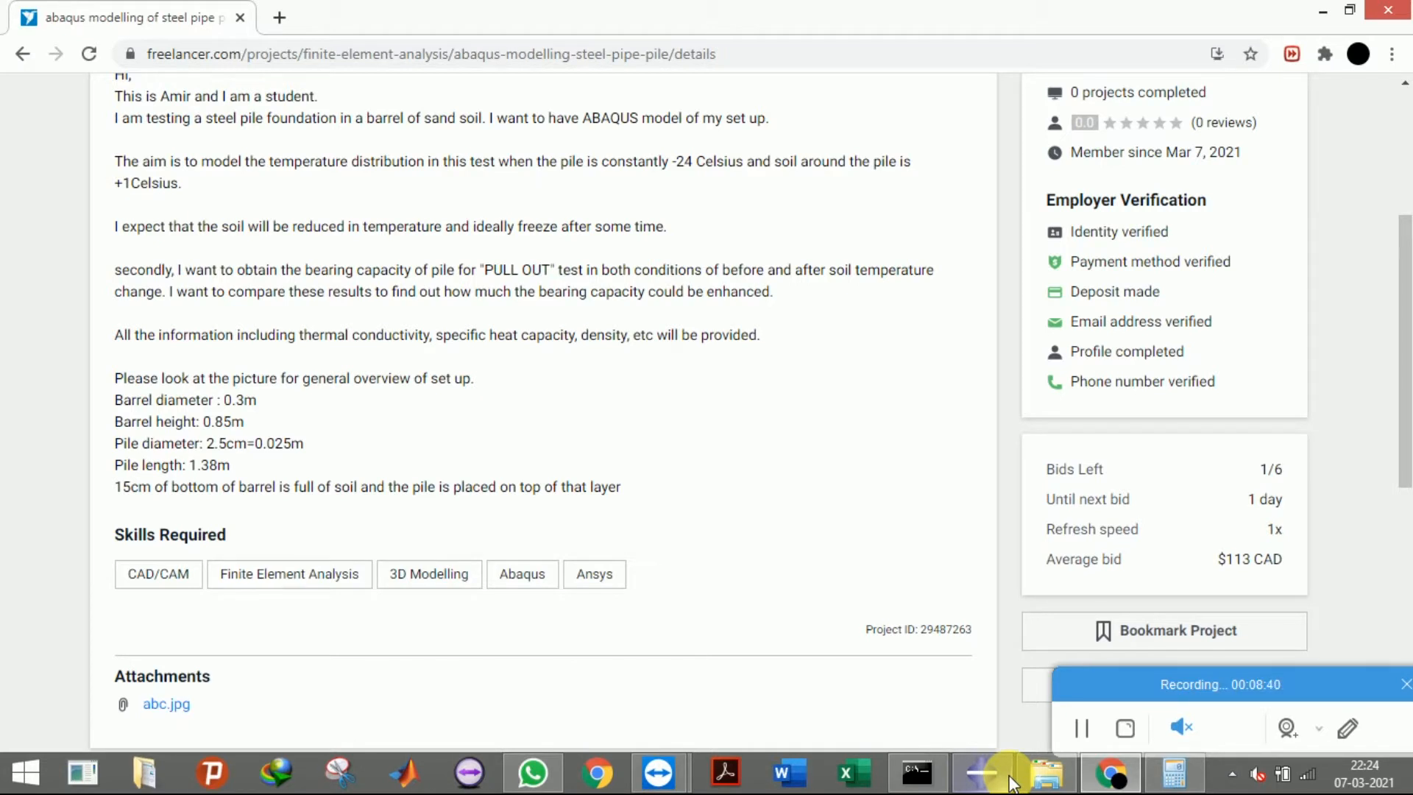
click(1154, 770)
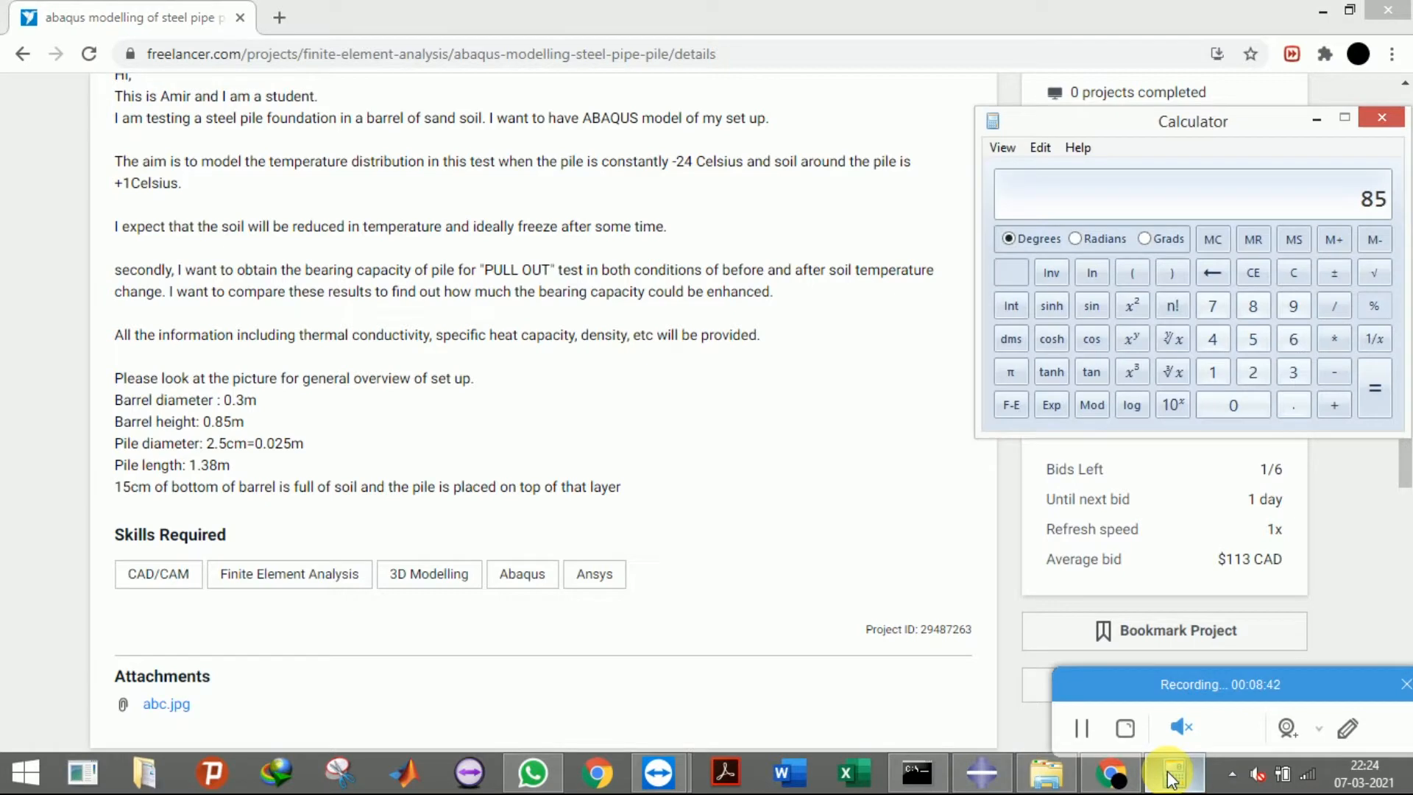
click(1292, 275)
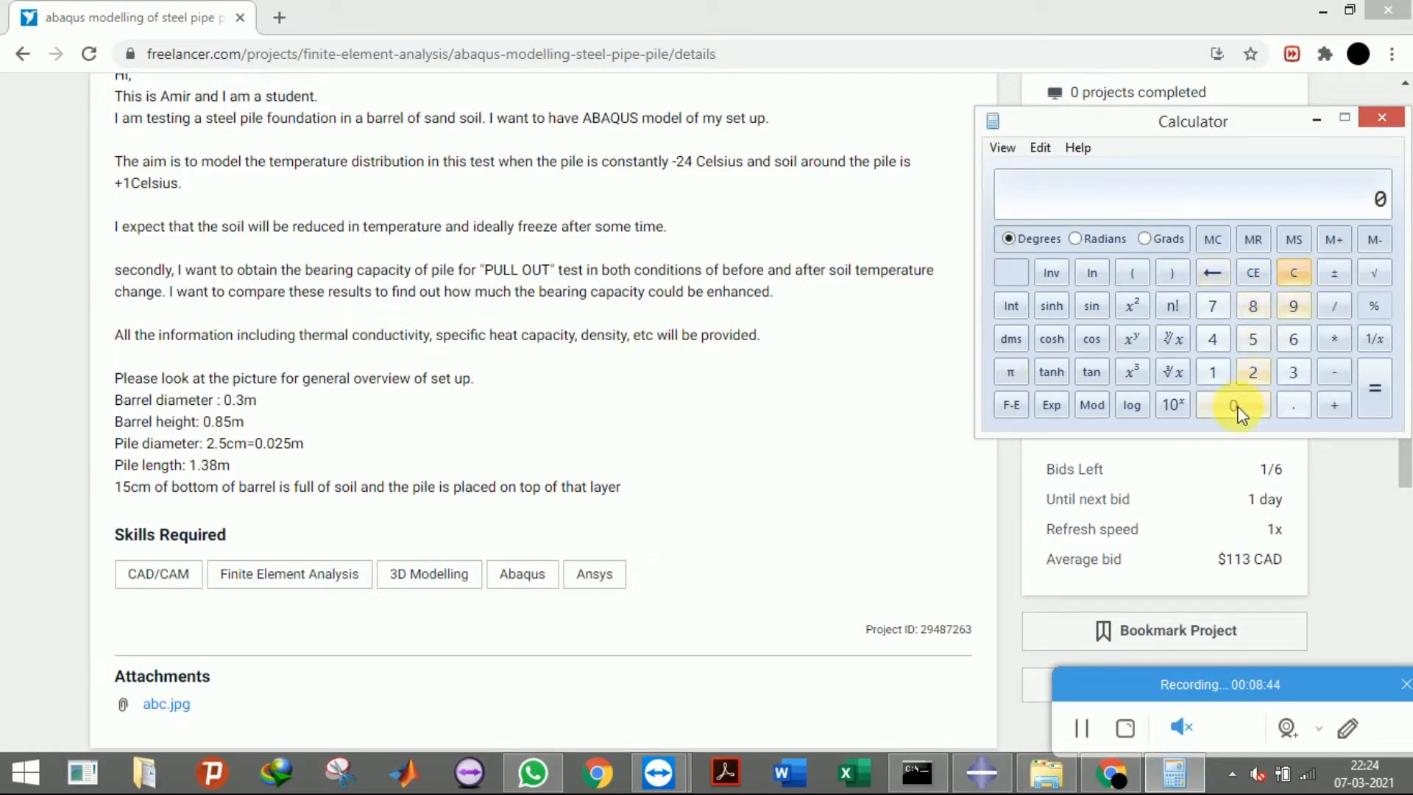
click(1283, 404)
click(1244, 407)
click(1241, 372)
click(1251, 338)
click(1331, 337)
click(1239, 404)
click(1301, 404)
click(1259, 339)
click(1374, 379)
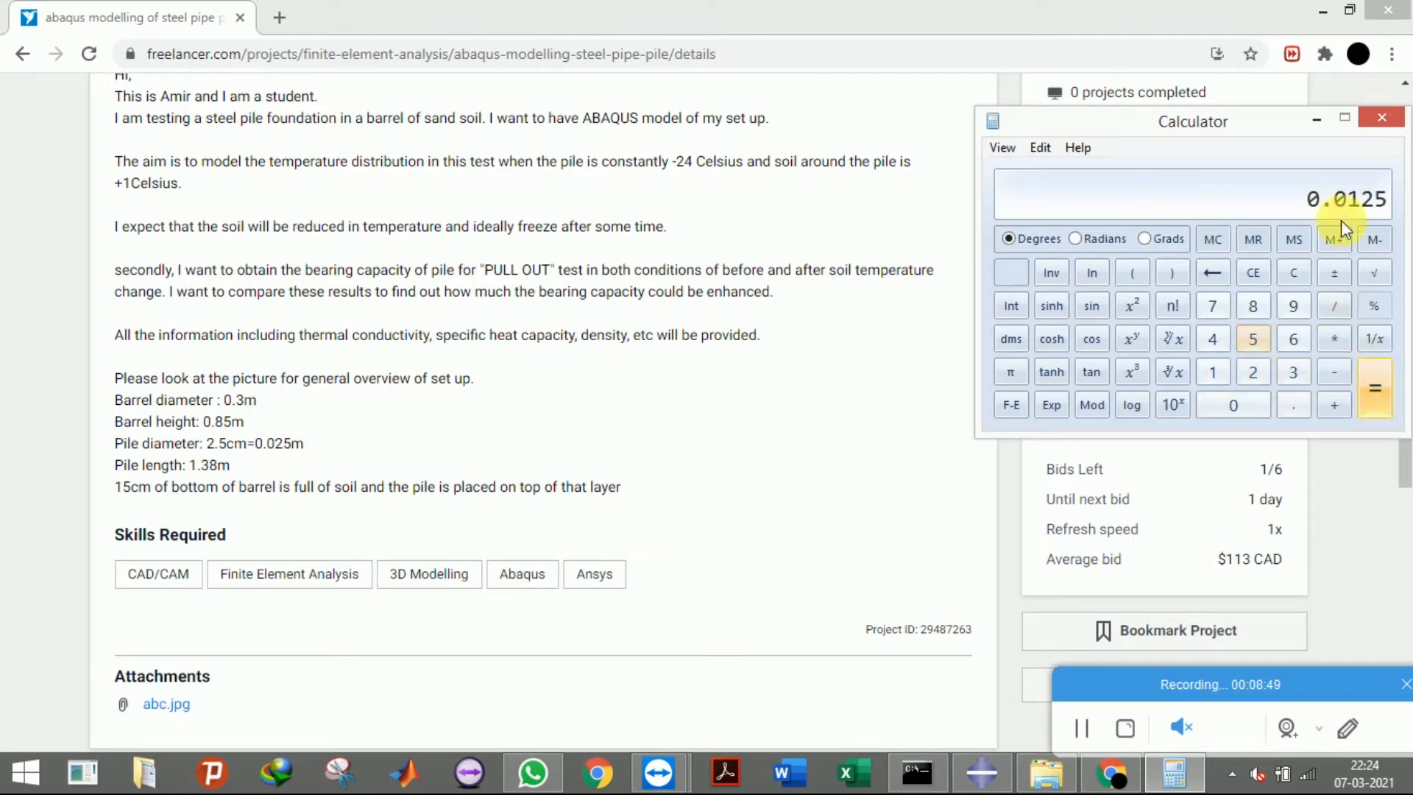
click(1314, 125)
click(984, 774)
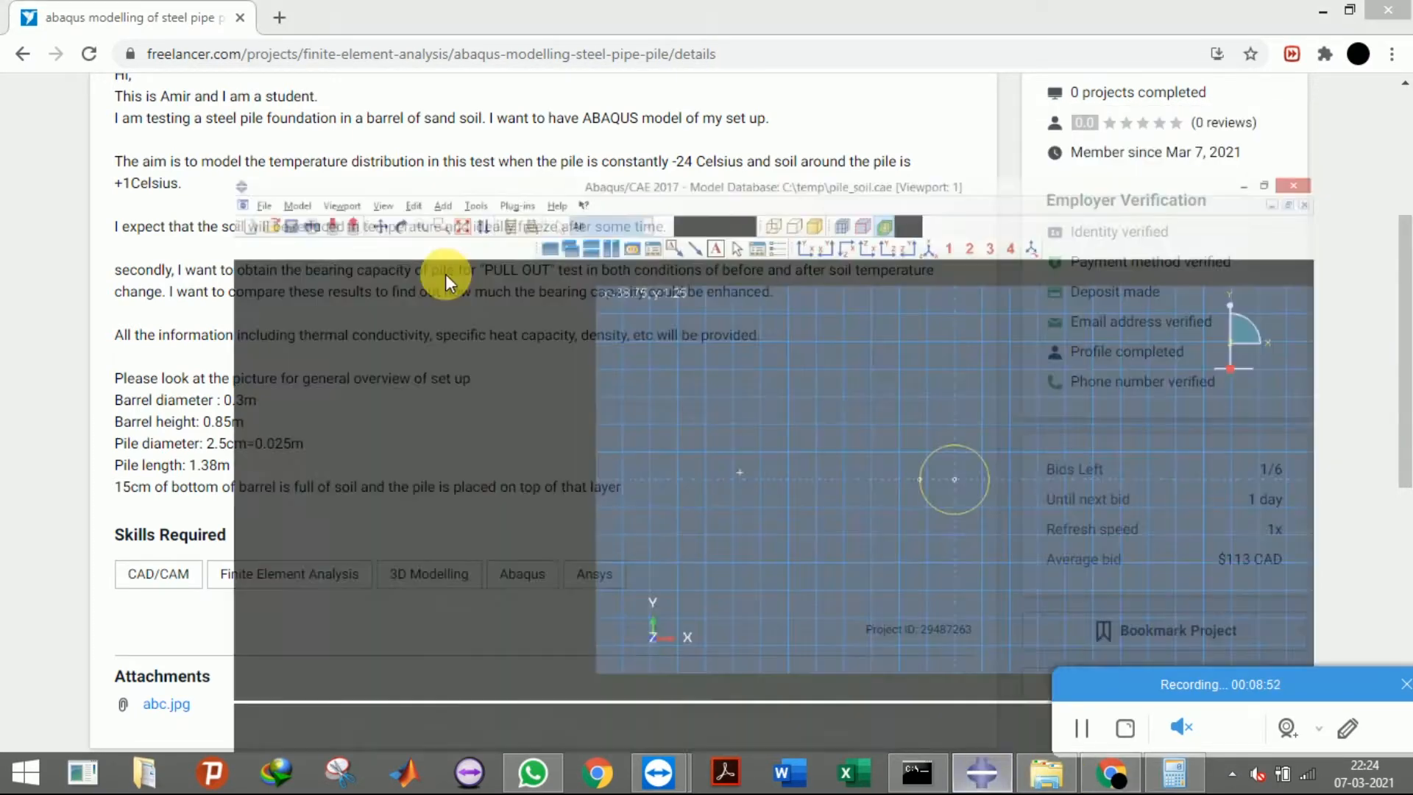
Dimension the pile circle's radius and set it to 0.0125
click(456, 464)
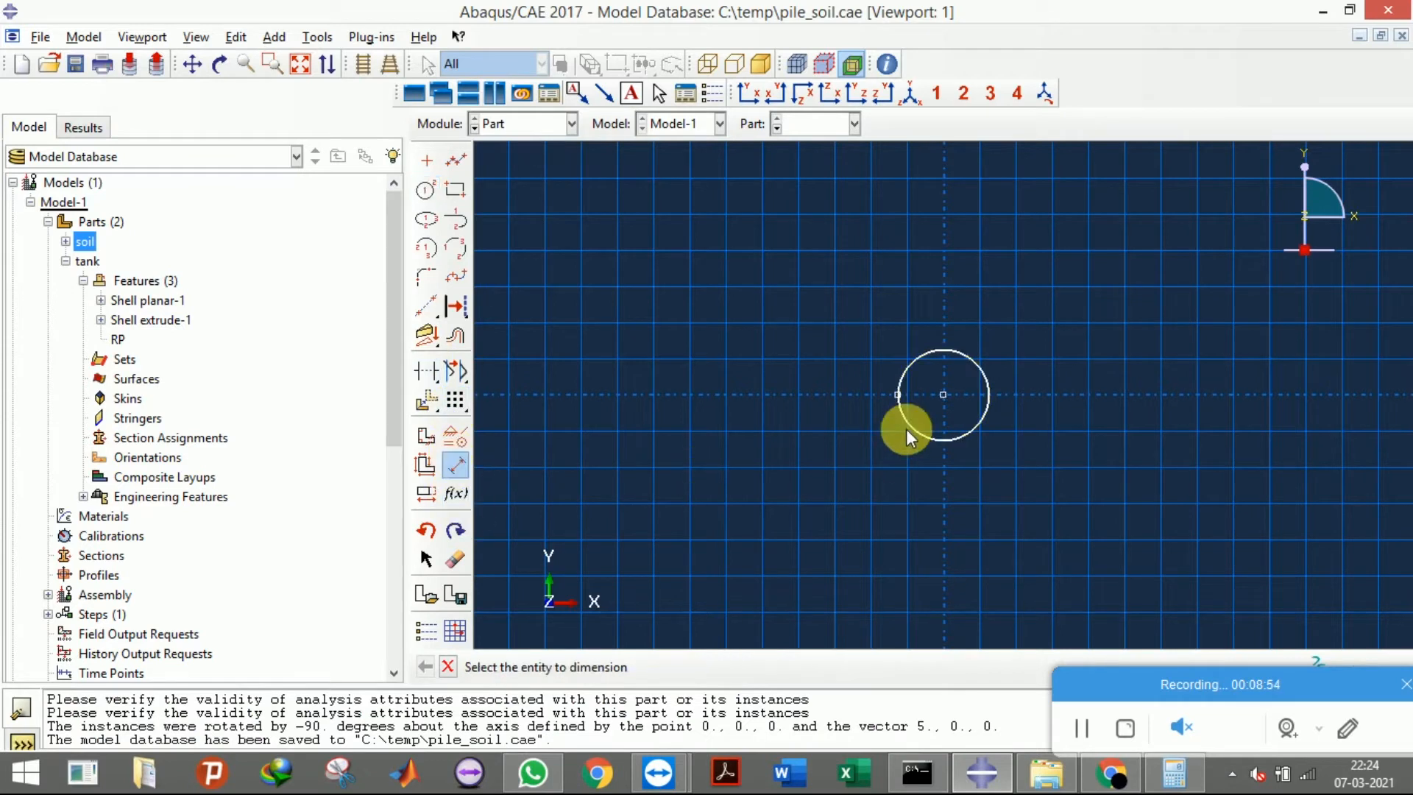
click(906, 428)
click(805, 479)
text(0.125)
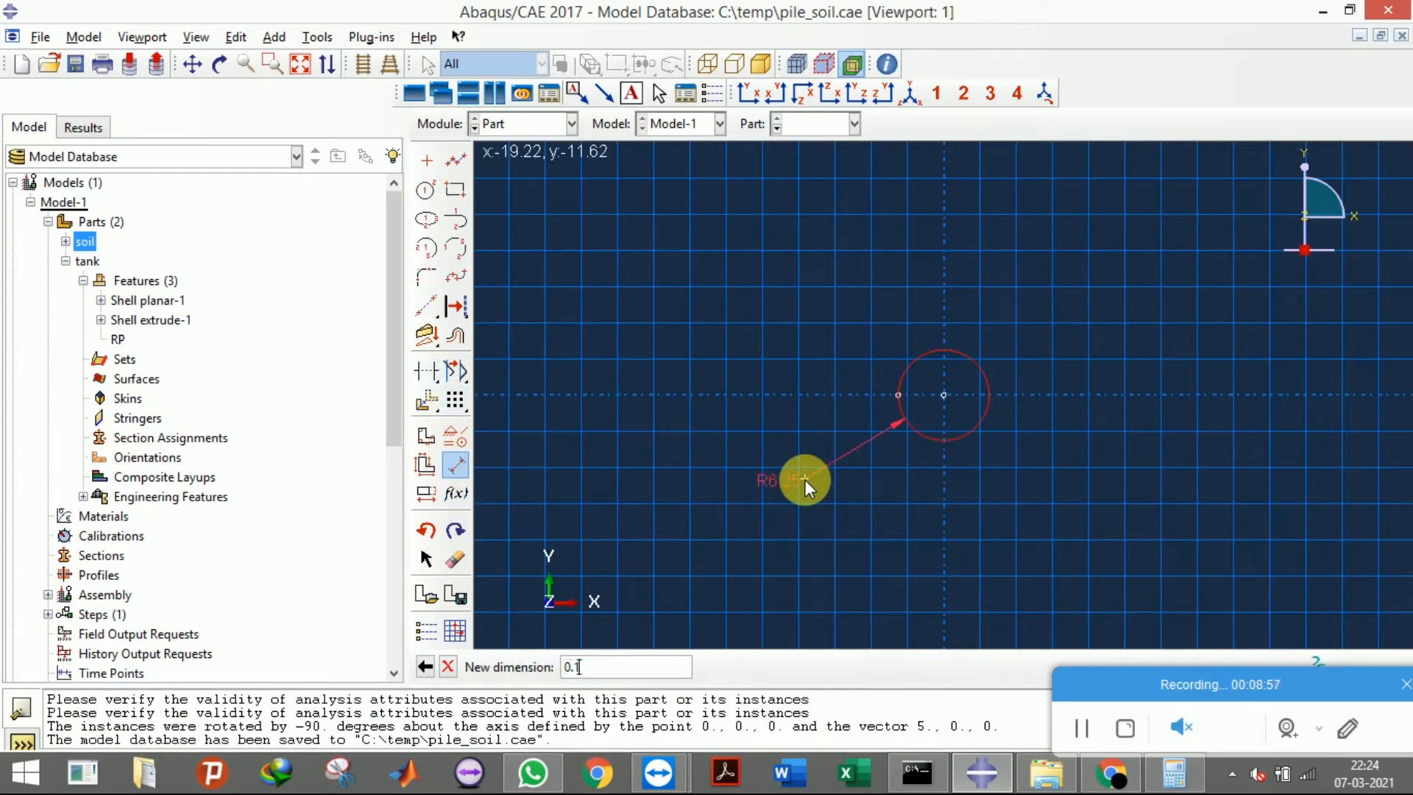
key(BackSpace)
key(BackSpace)
text(1)
key(Return)
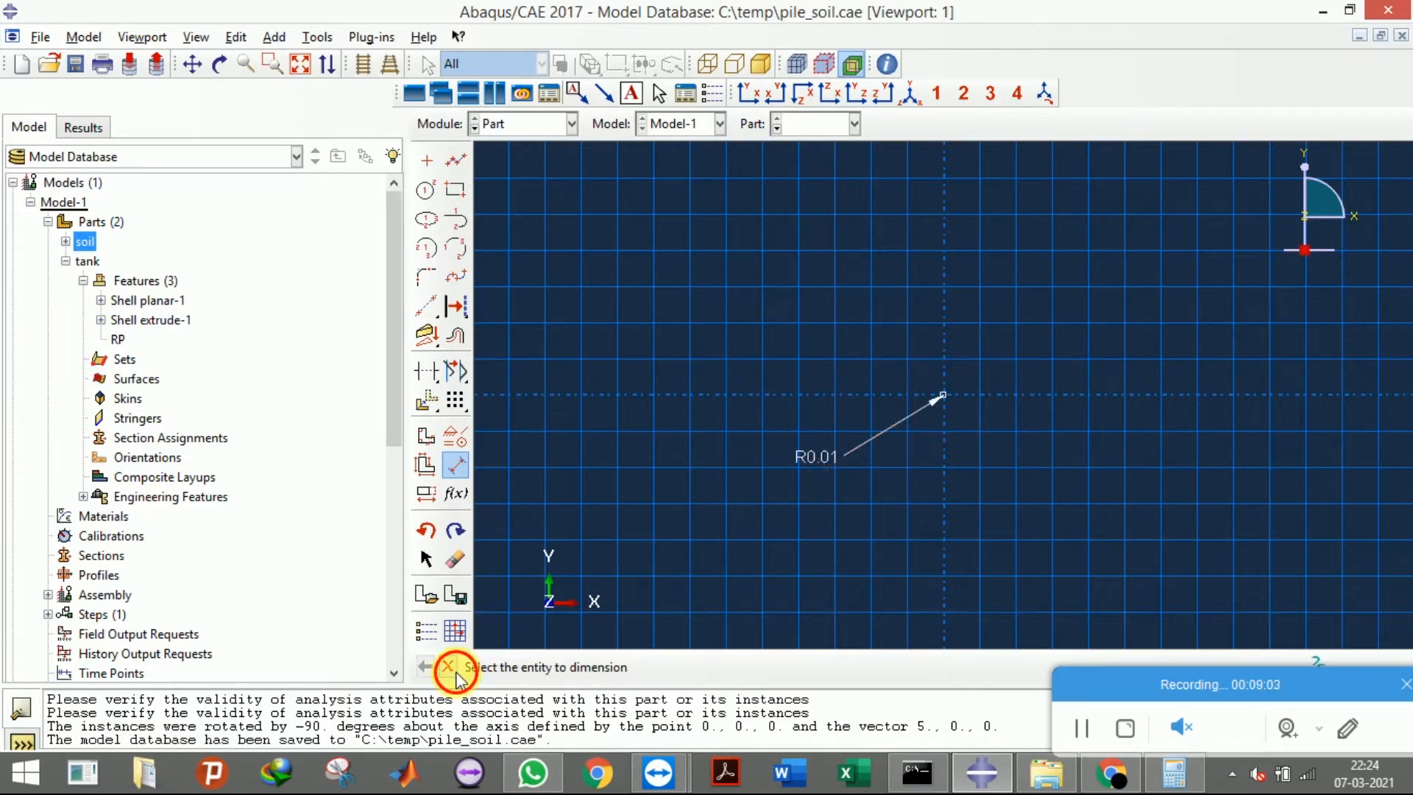
click(448, 667)
Finish the pile section sketch, check the pile length in the project description, and extrude the section to a depth of 1.38
click(456, 627)
scroll(792, 491, up, 2)
scroll(1195, 230, down, 8)
scroll(1156, 246, down, 6)
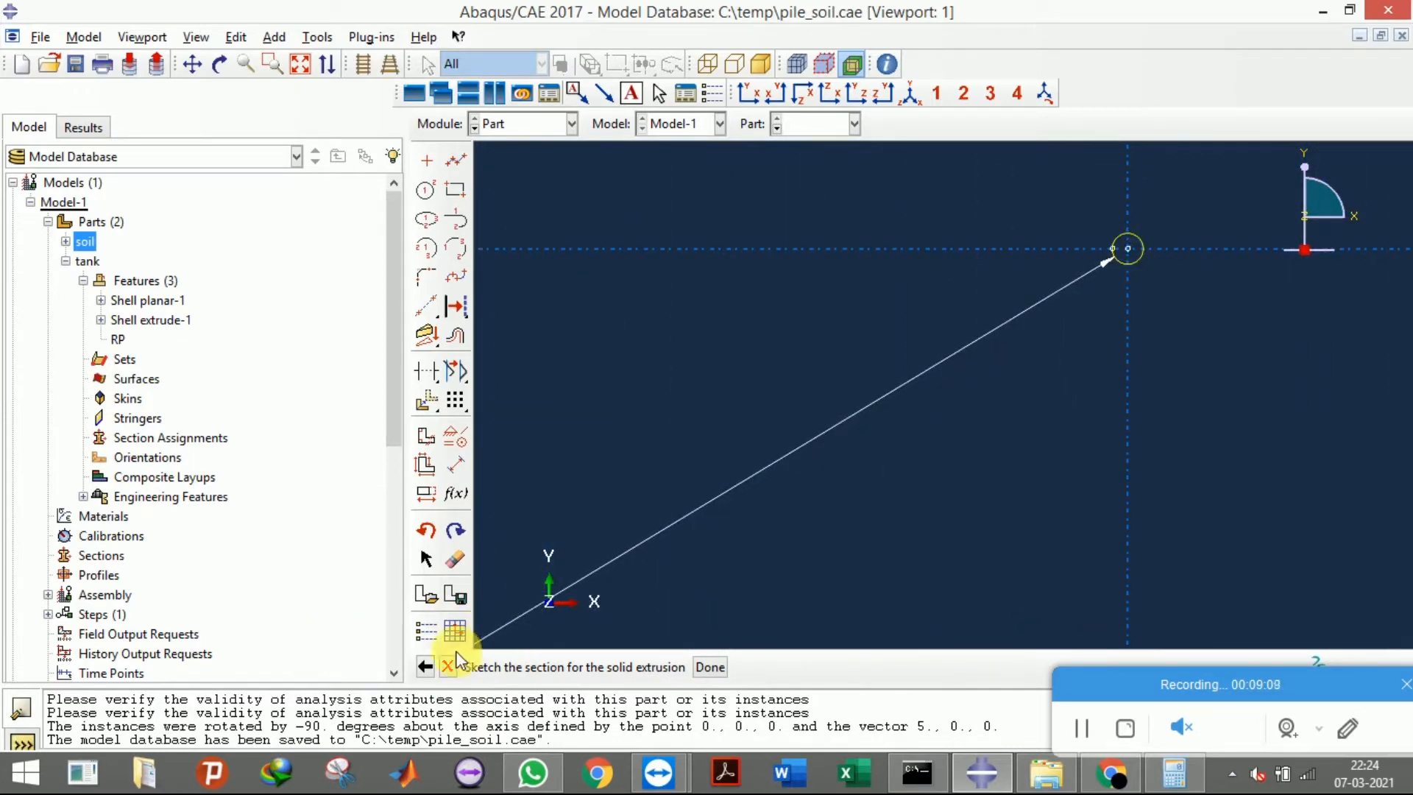
click(707, 667)
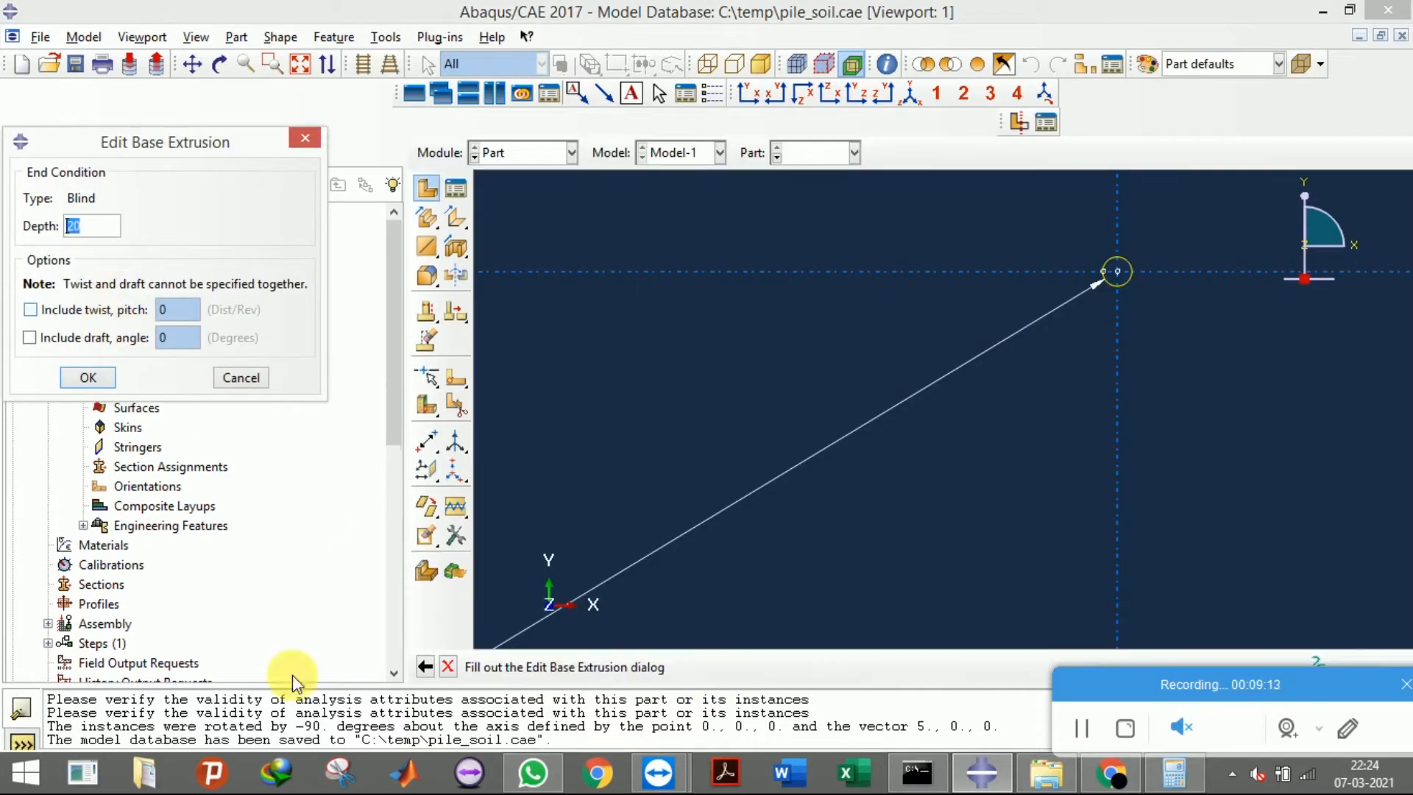
click(1013, 776)
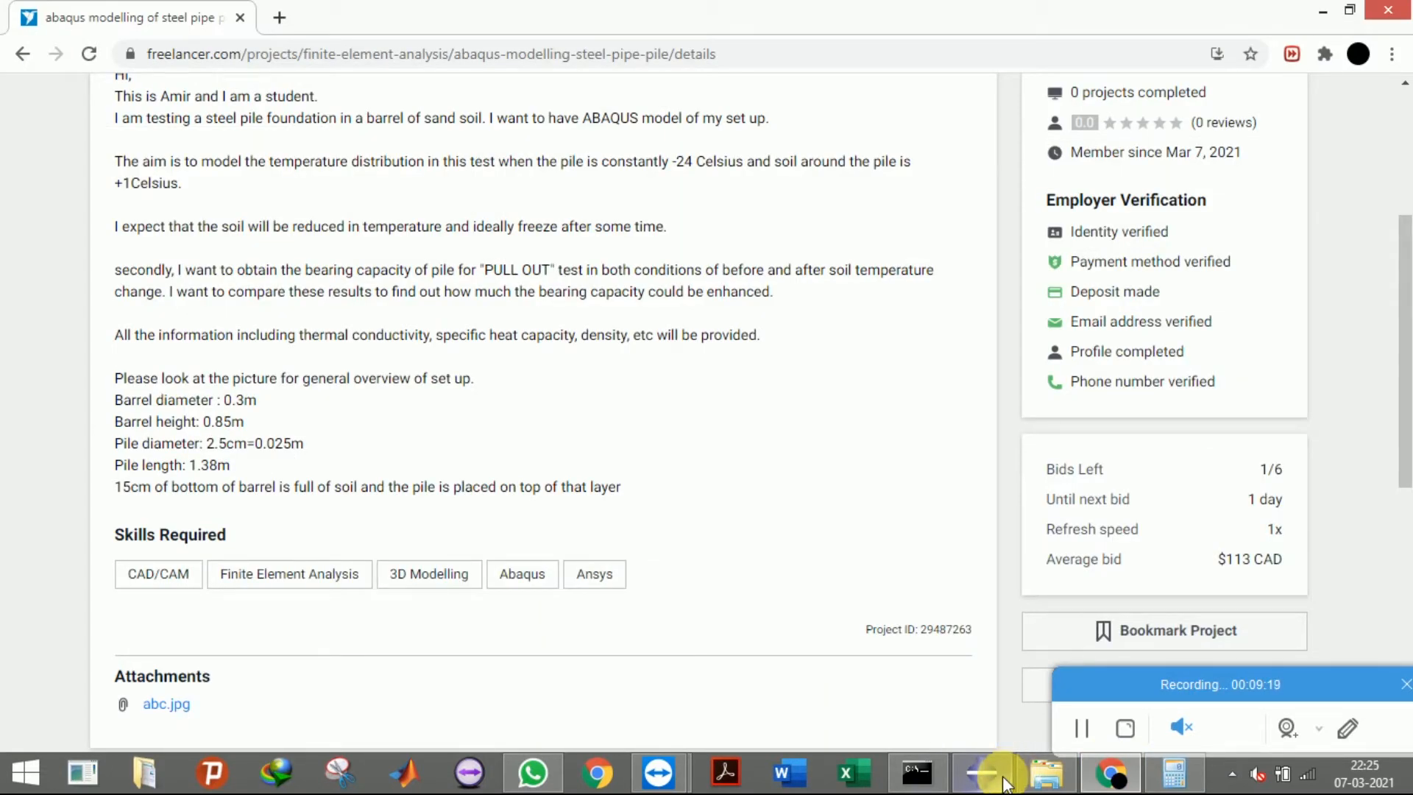
click(1006, 782)
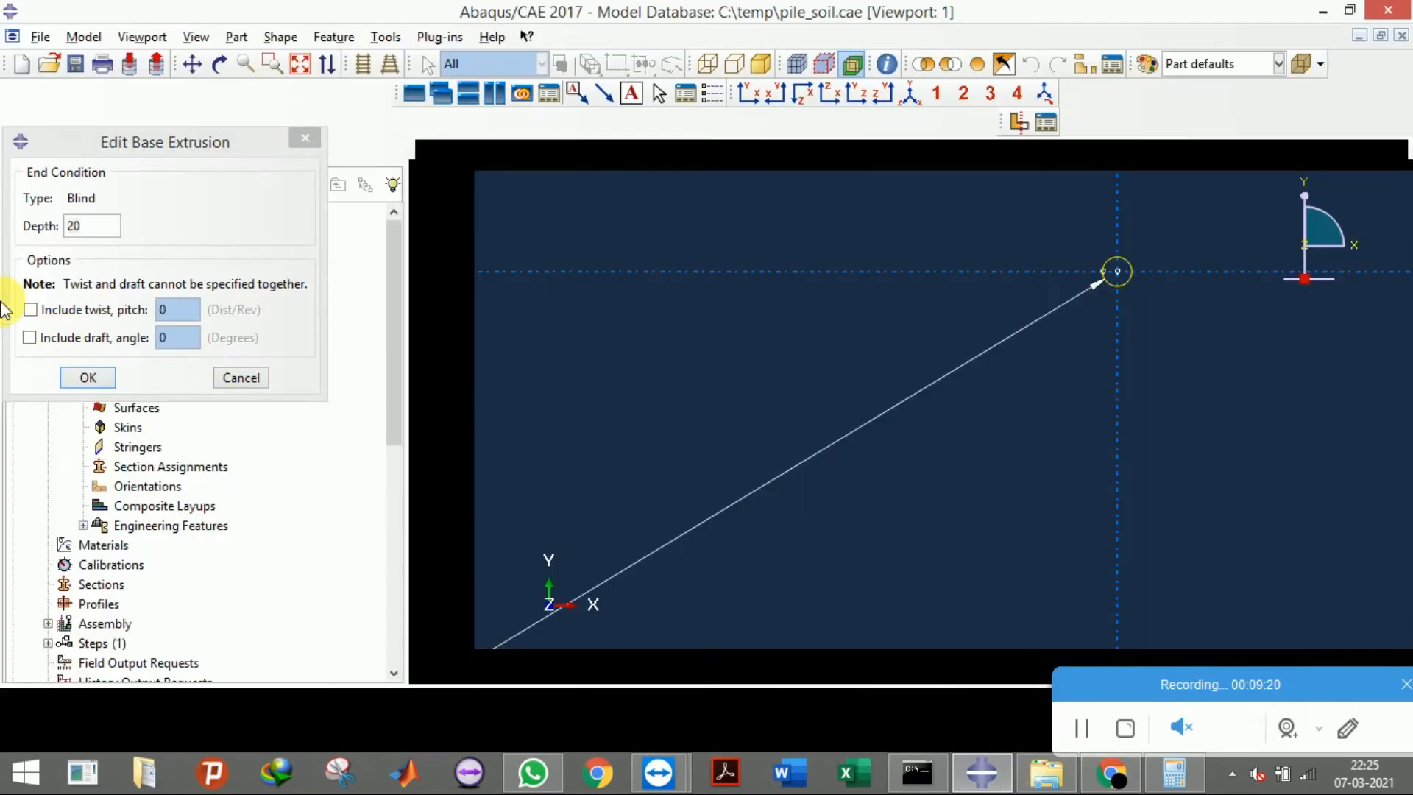
double_click(73, 226)
text(1.38)
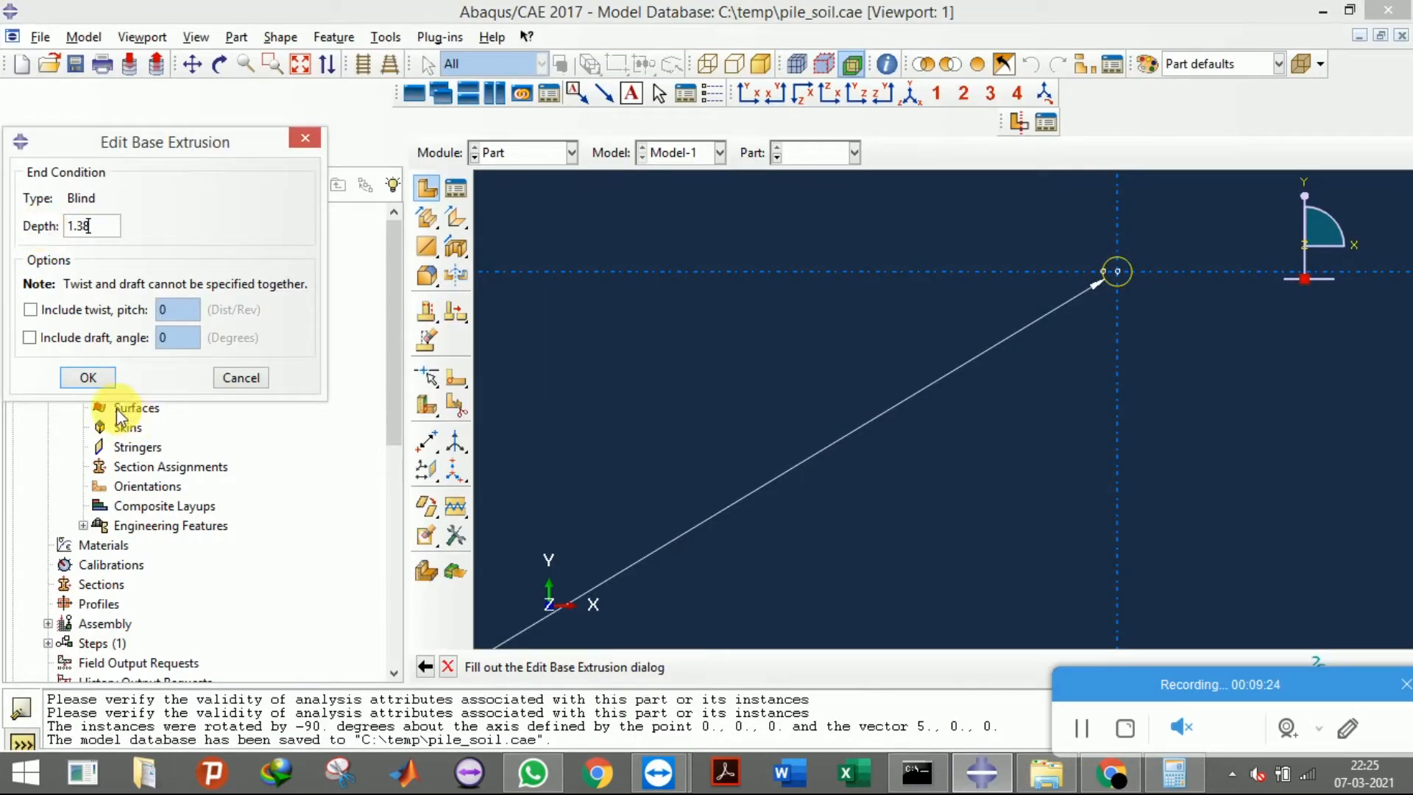
click(87, 377)
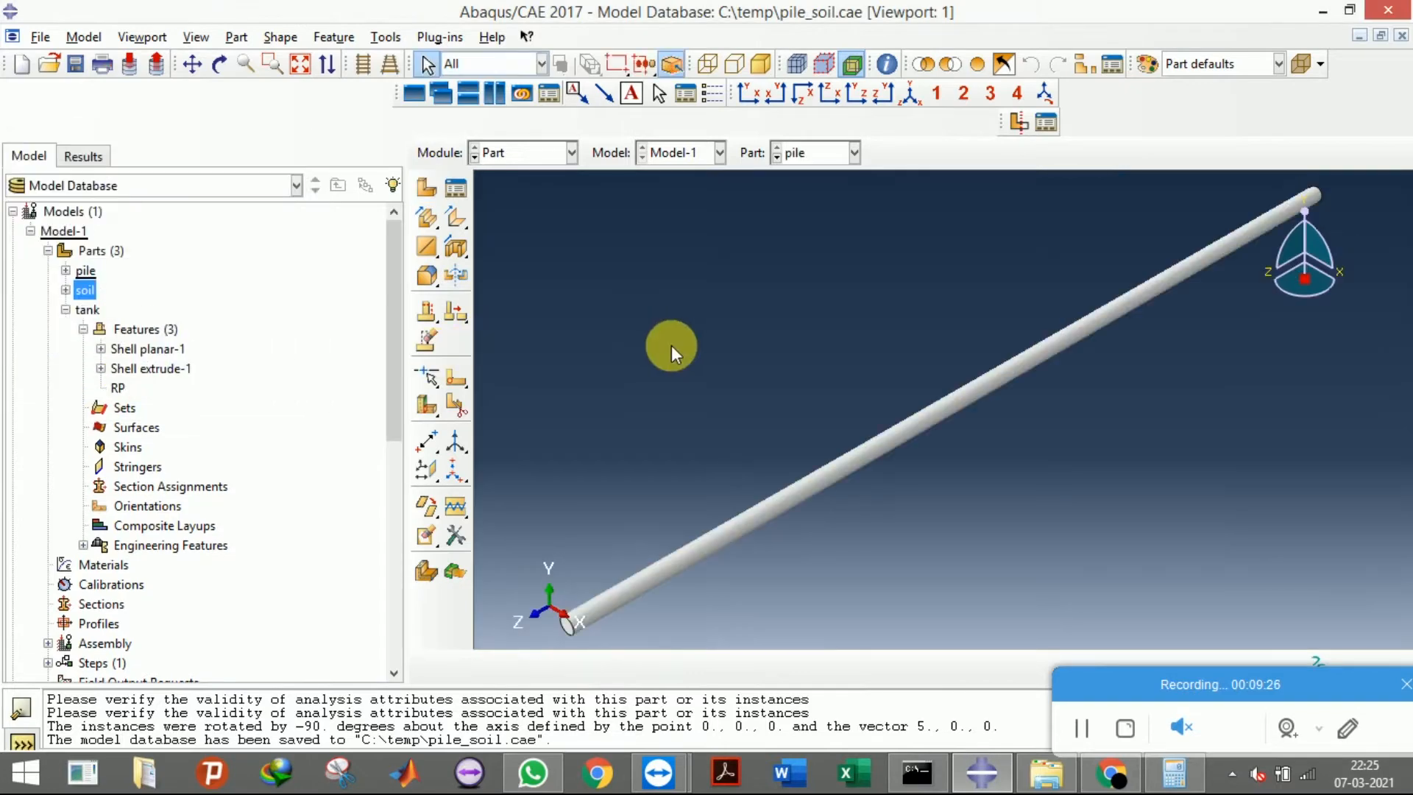
Try to add an independent instance of the discrete rigid pile part to the assembly
click(534, 155)
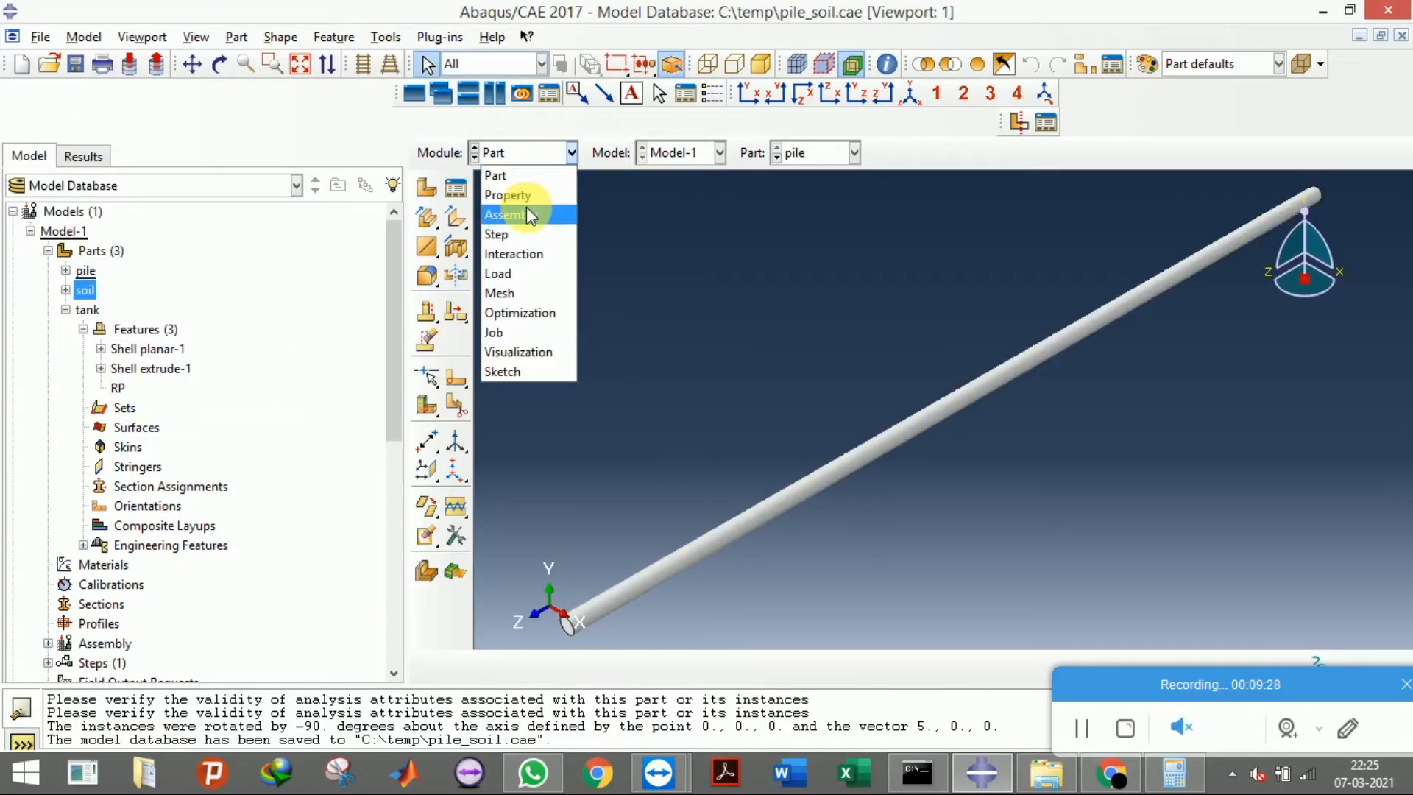
click(526, 209)
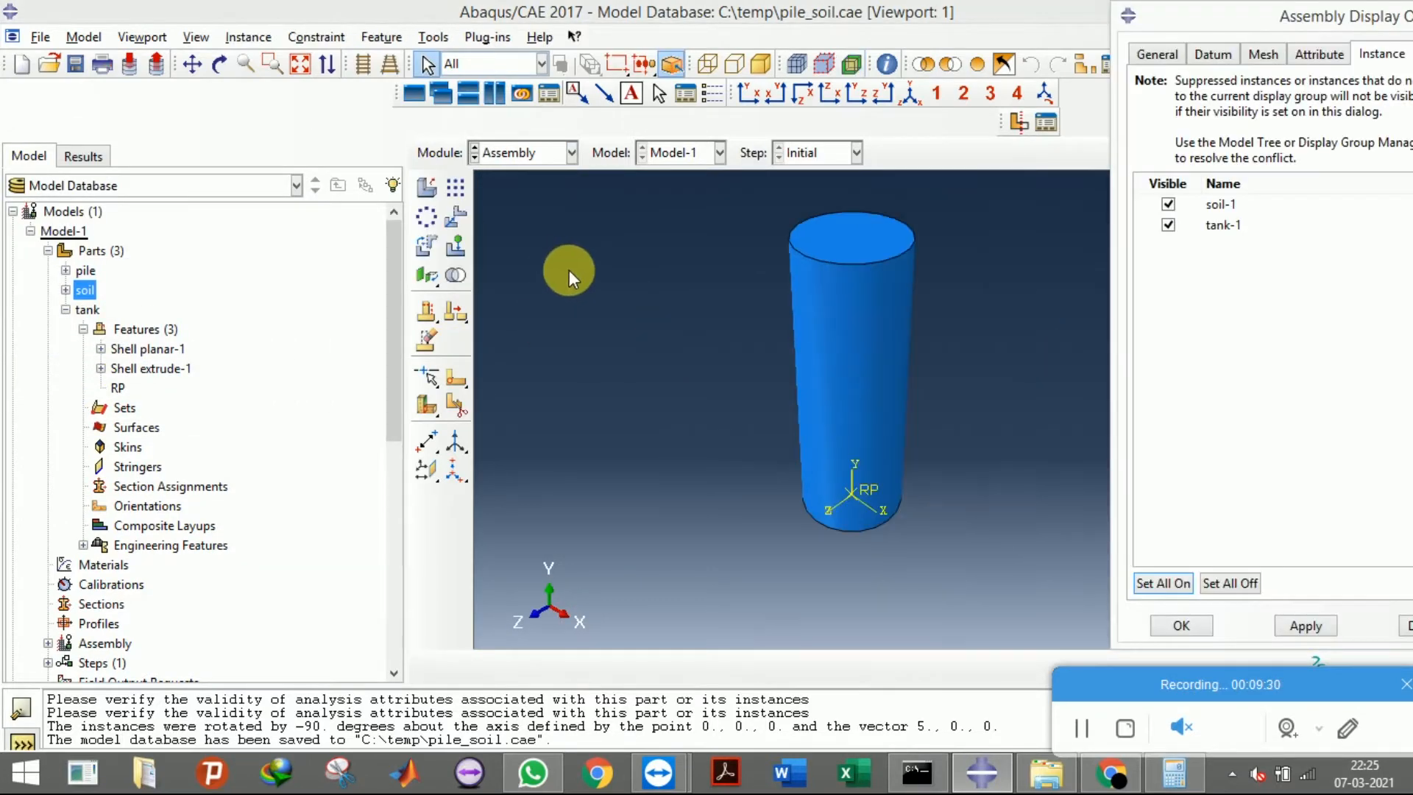
click(418, 197)
click(147, 210)
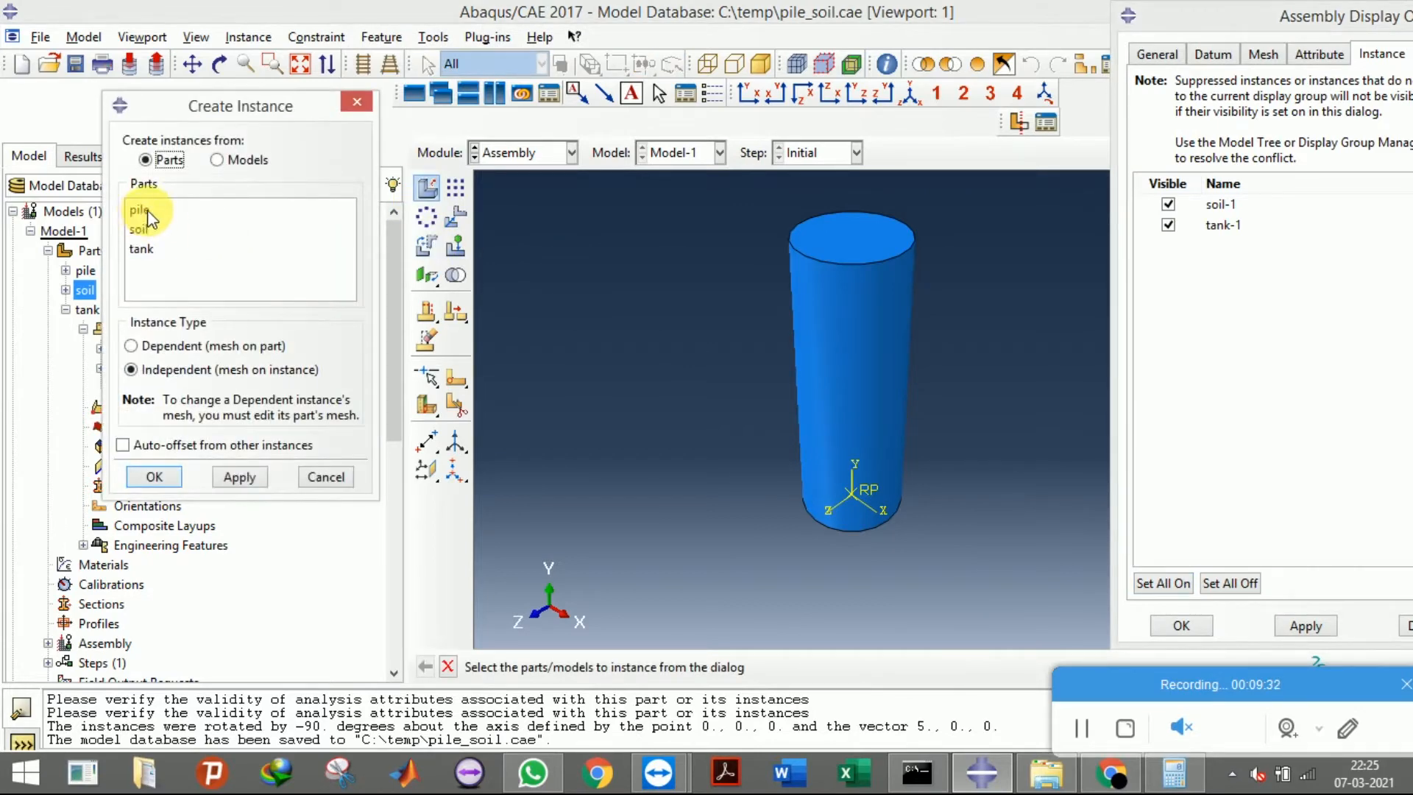
click(156, 477)
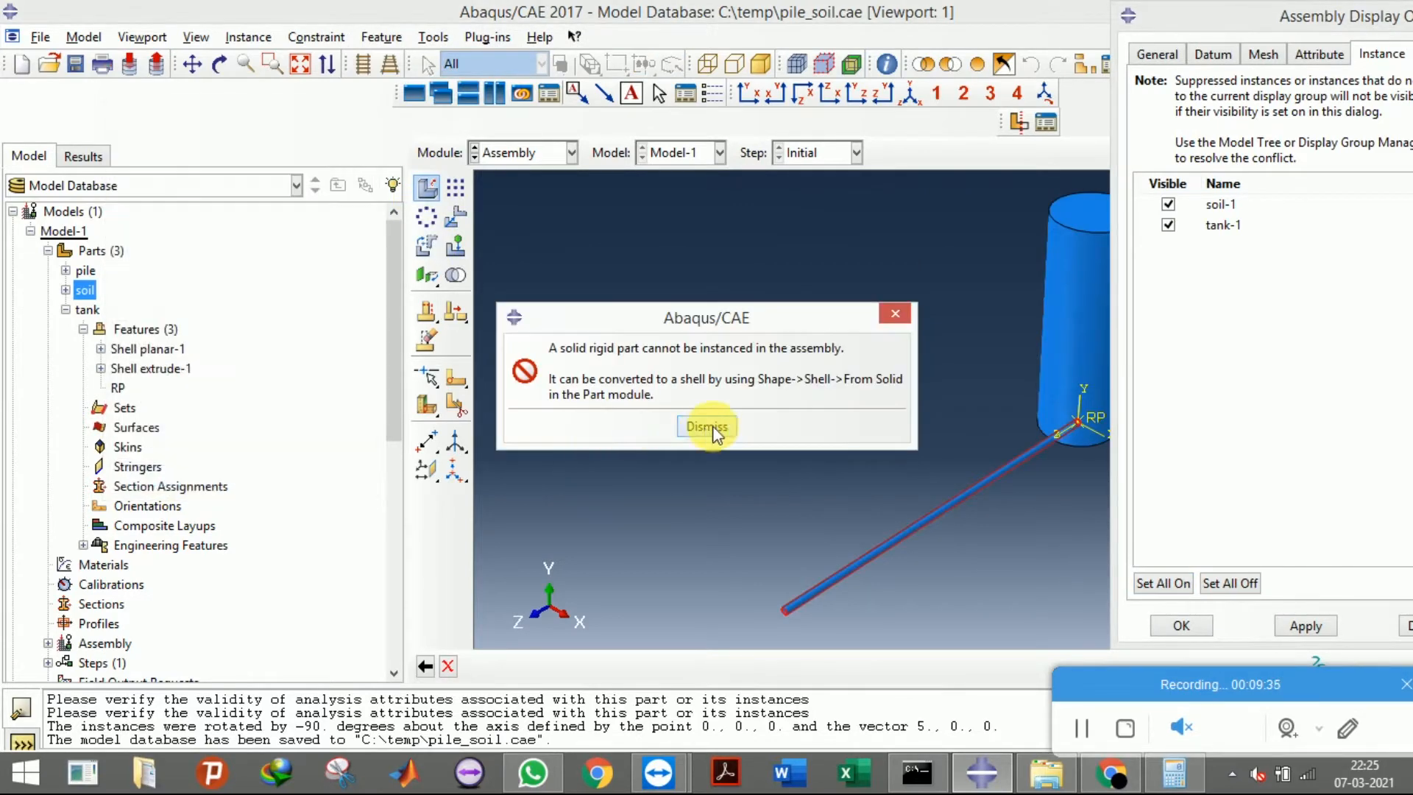
click(708, 426)
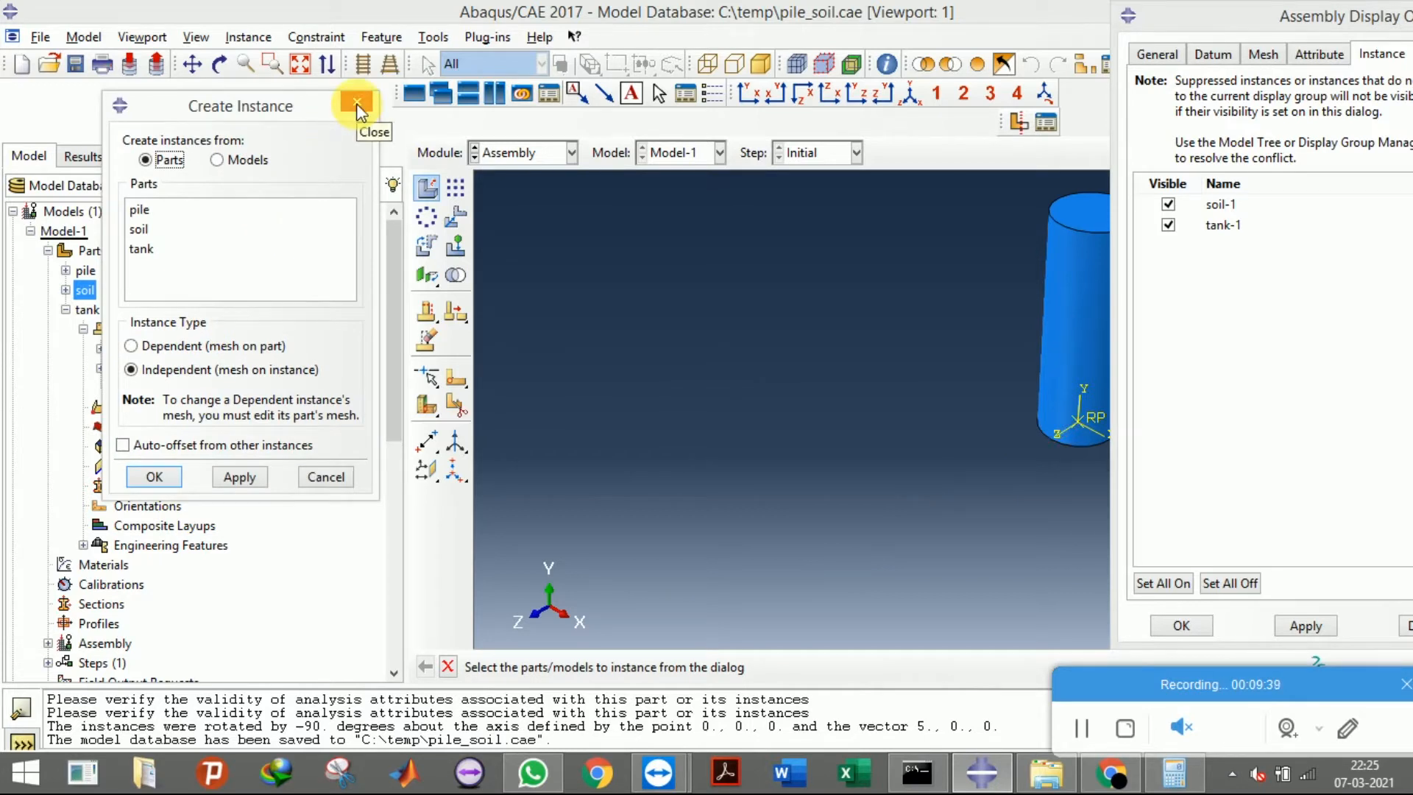
click(356, 103)
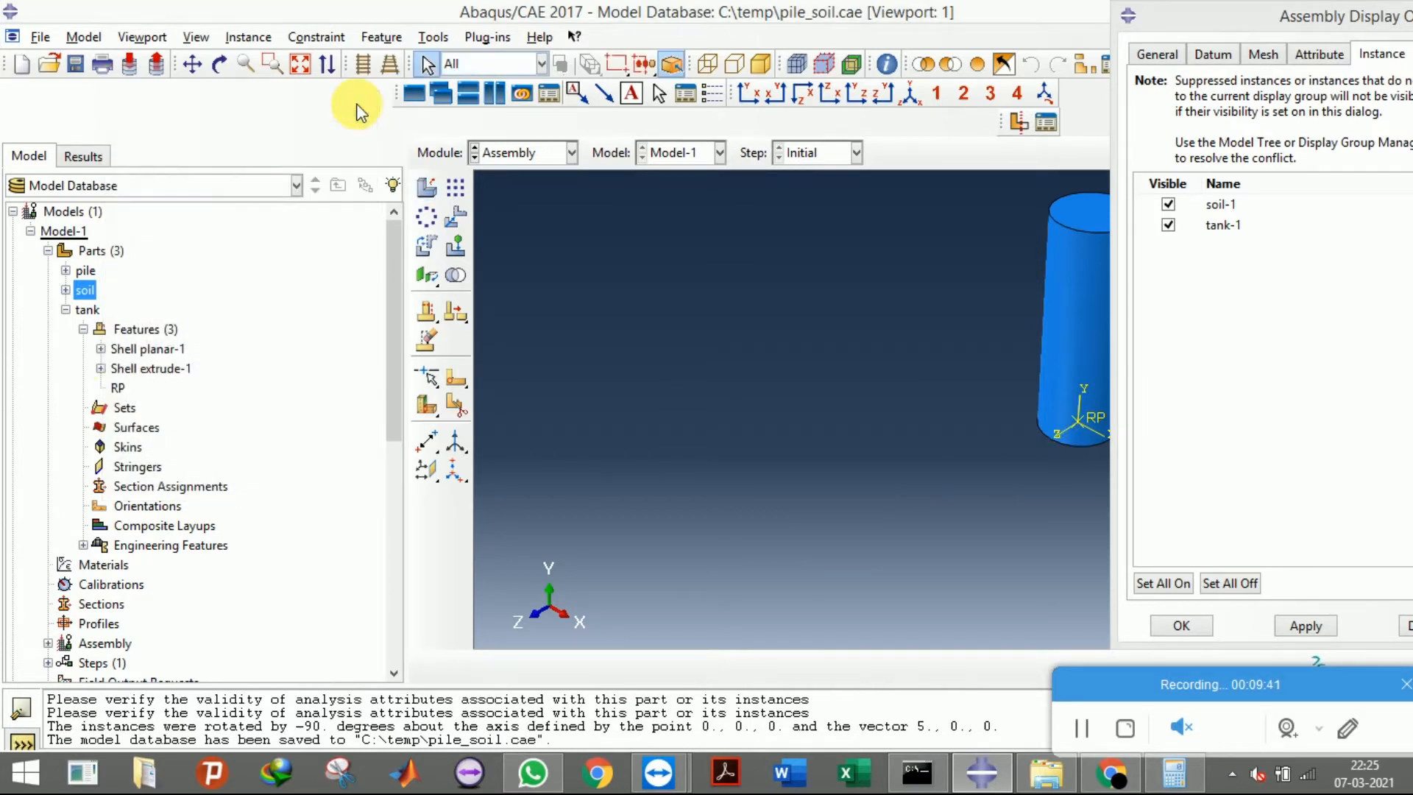
Change the pile part's type to Deformable, keeping its 3D modeling space
right_click(86, 271)
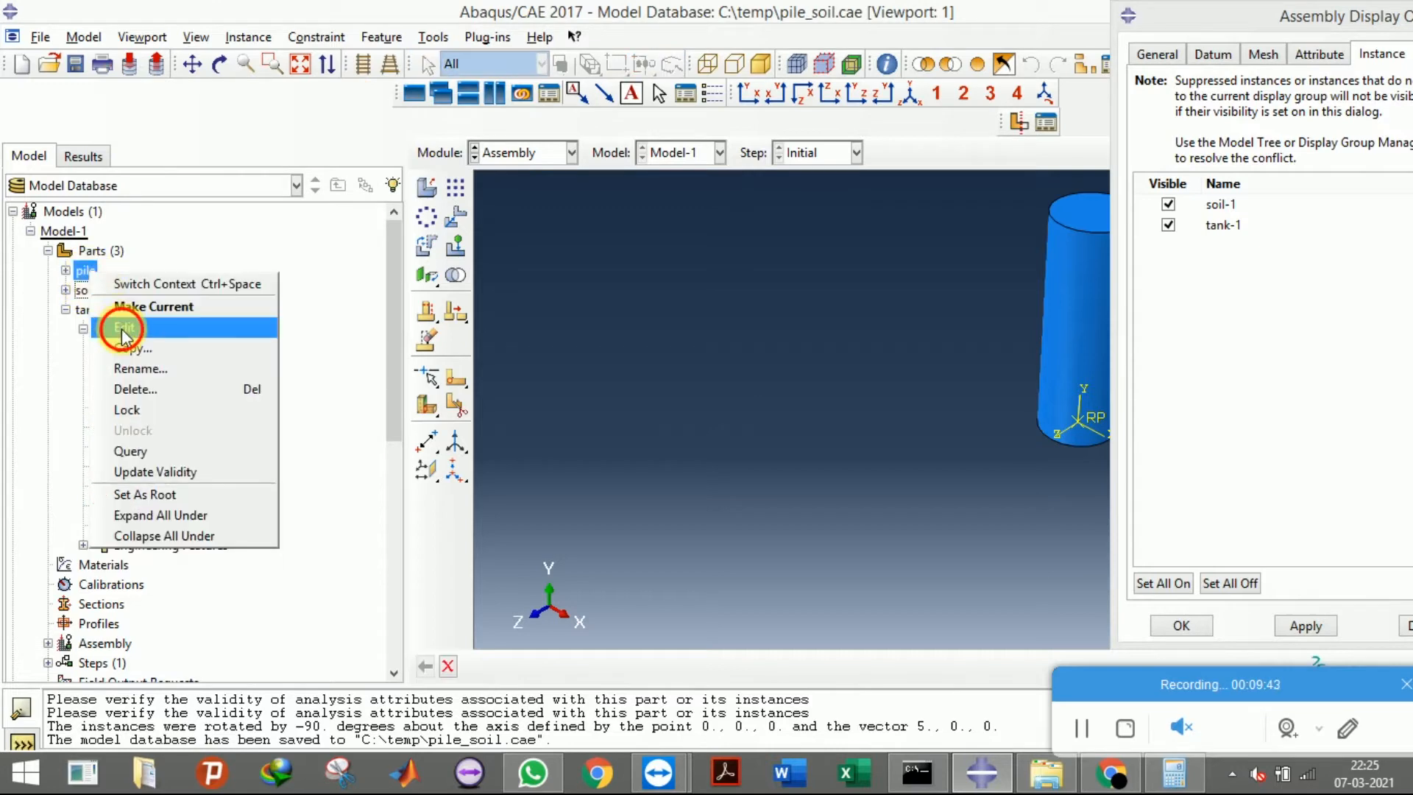
click(121, 329)
click(34, 478)
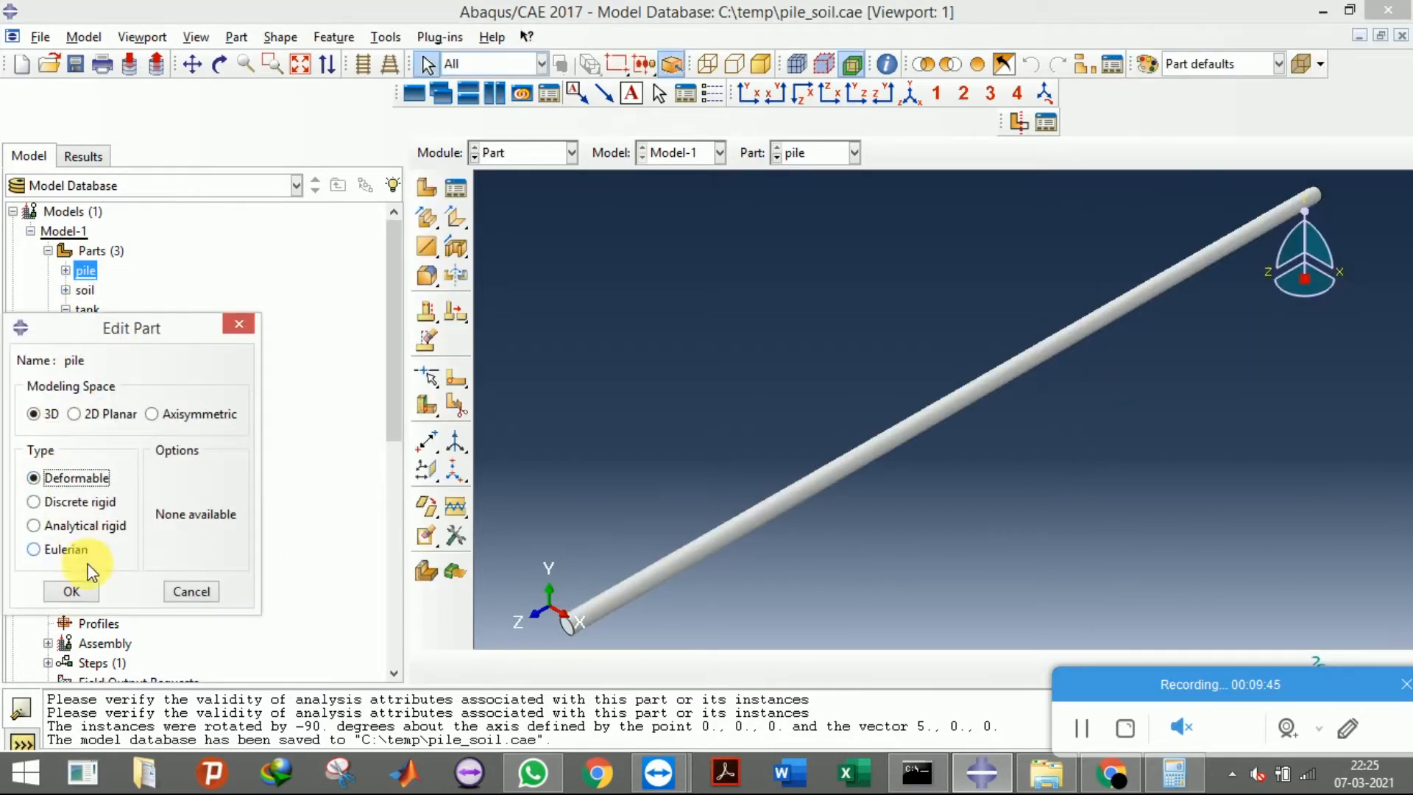
click(74, 591)
Add an independent instance of the deformable pile part to the assembly
click(545, 150)
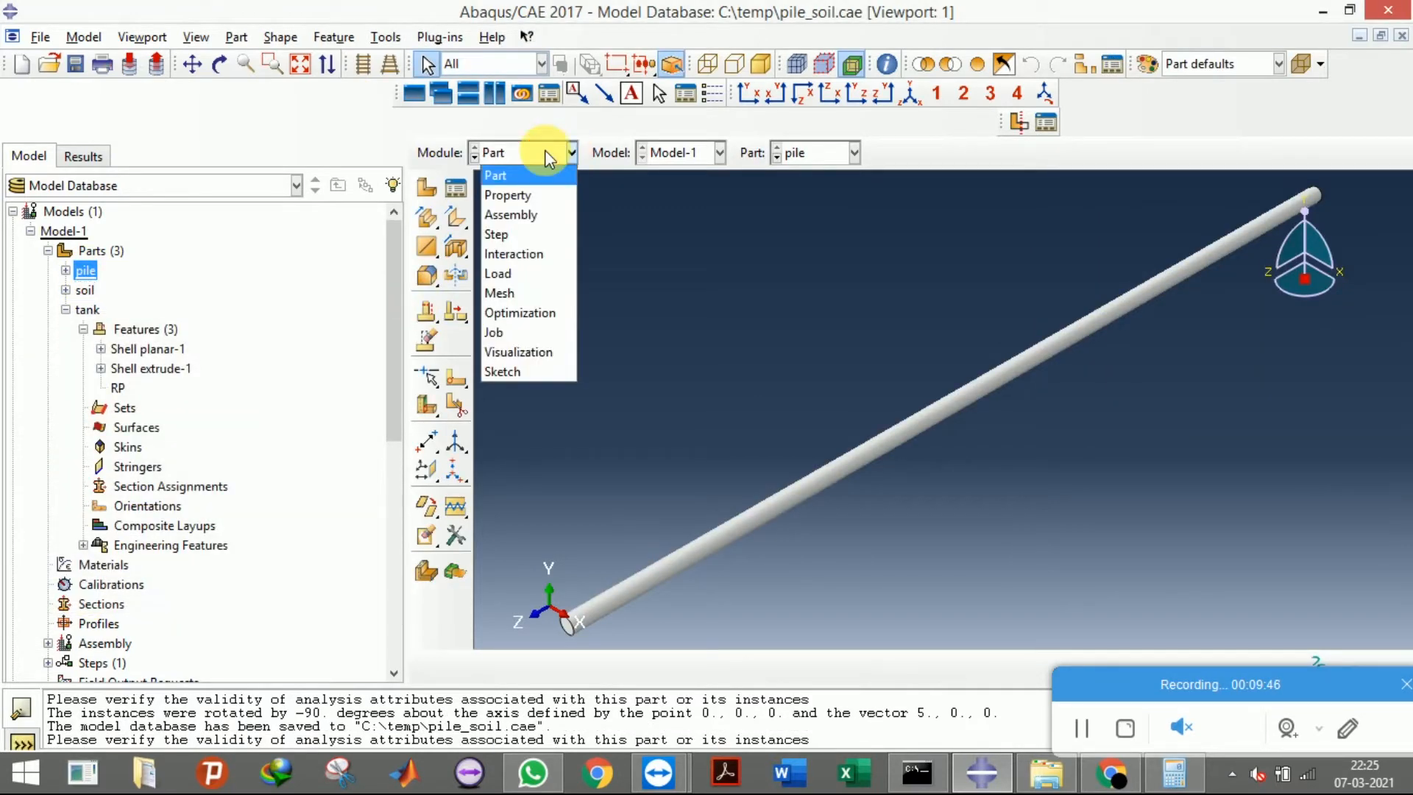
click(536, 211)
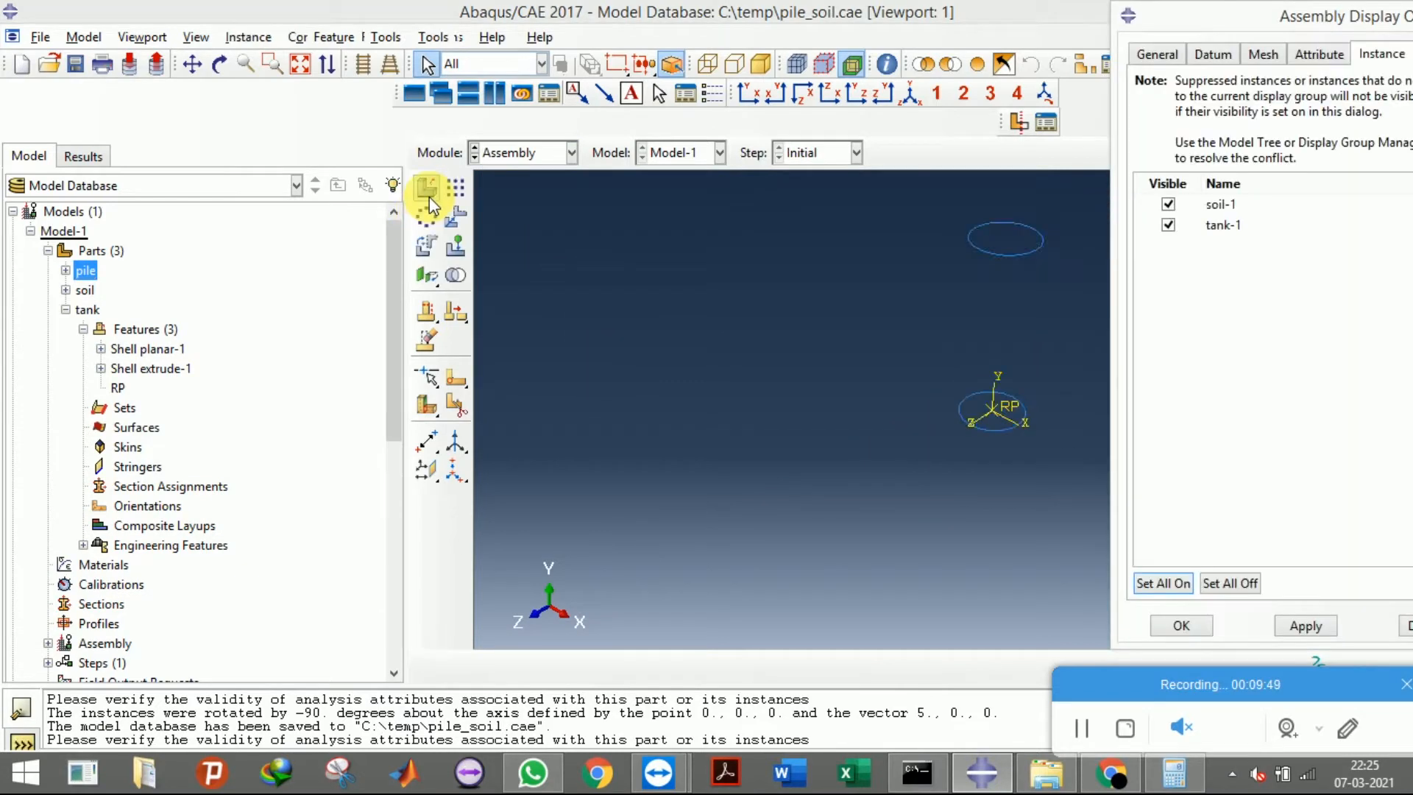
click(428, 195)
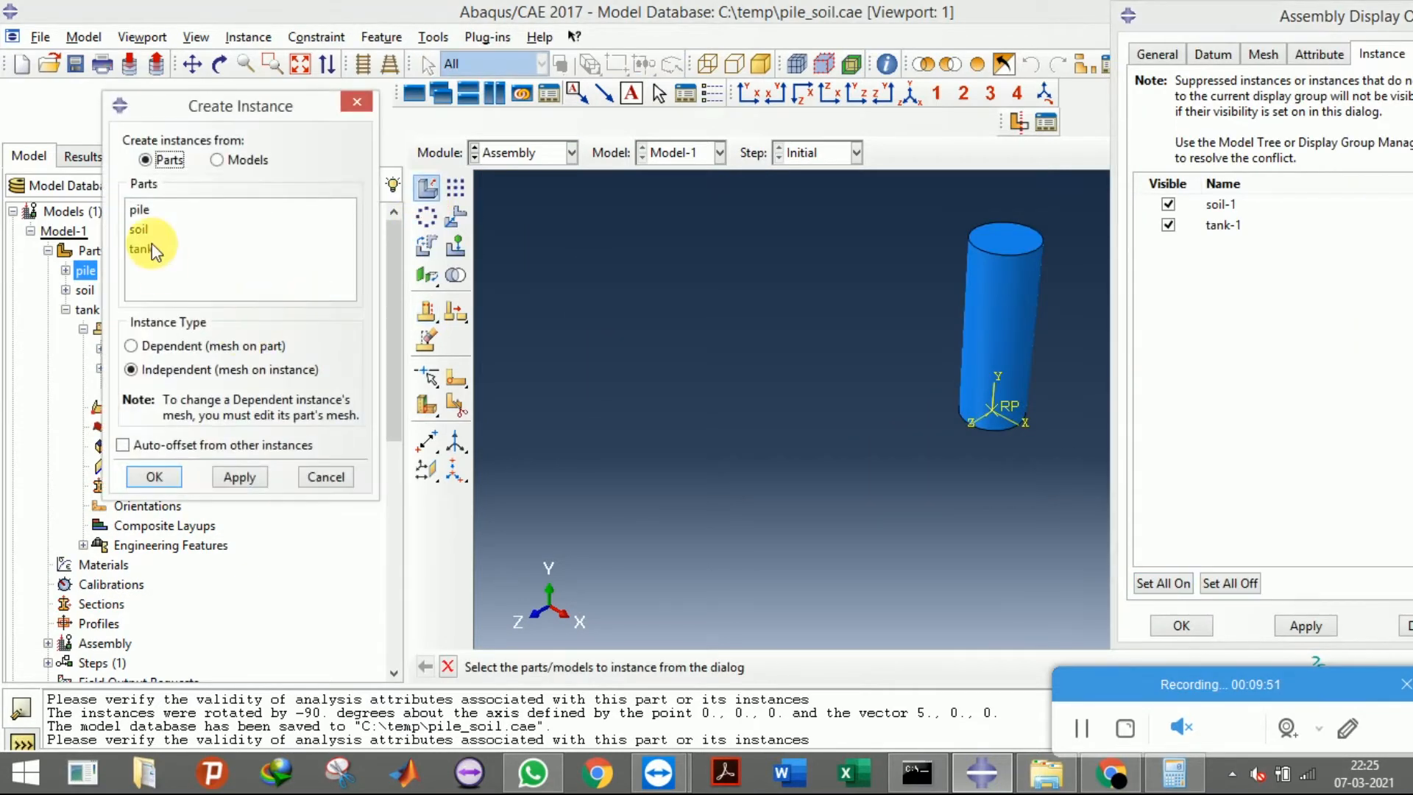
click(140, 209)
click(154, 477)
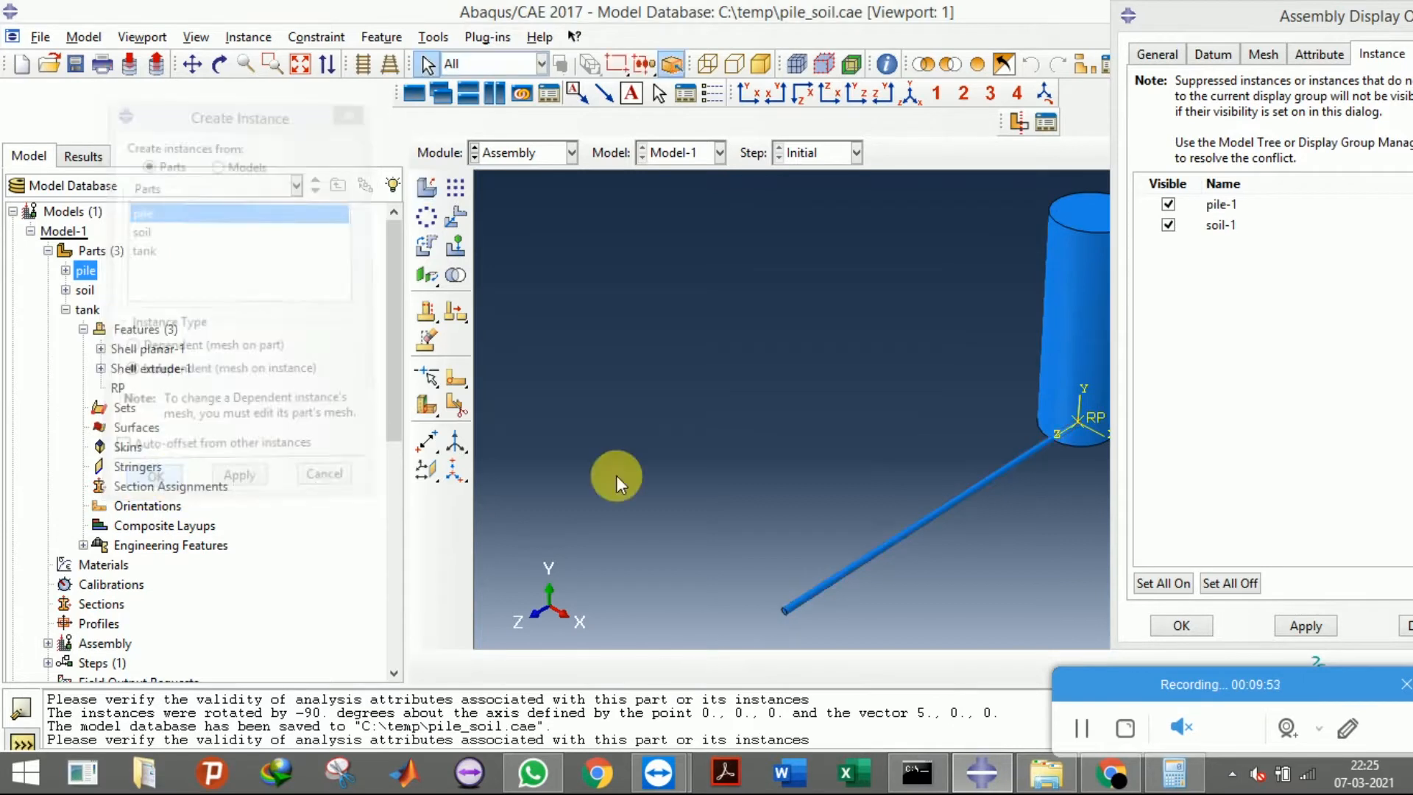
Rotate the pile instance by -90 degrees about the axis running from 0,0,0 to 5,0,0
click(426, 246)
drag(876, 429, 986, 622)
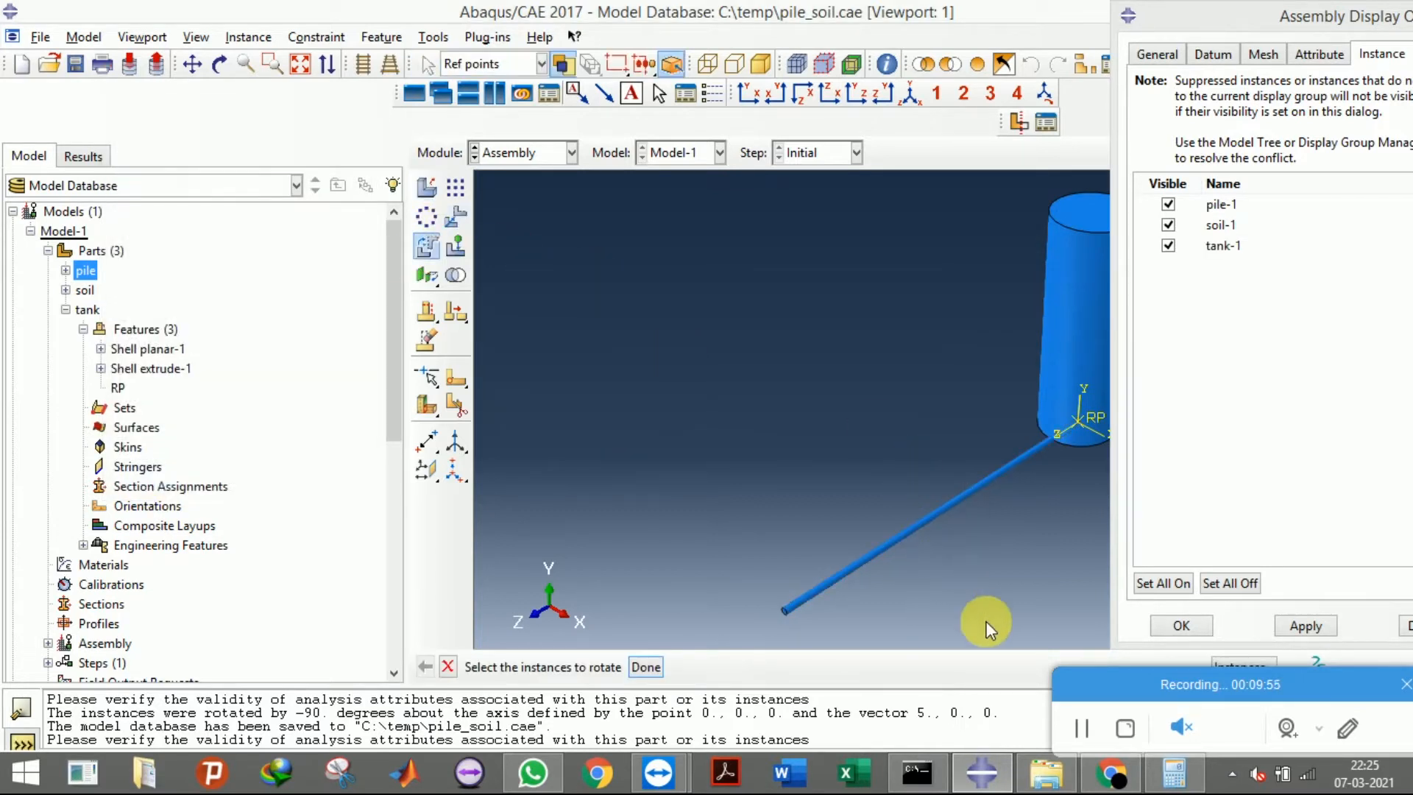
click(646, 666)
scroll(587, 435, down, 2)
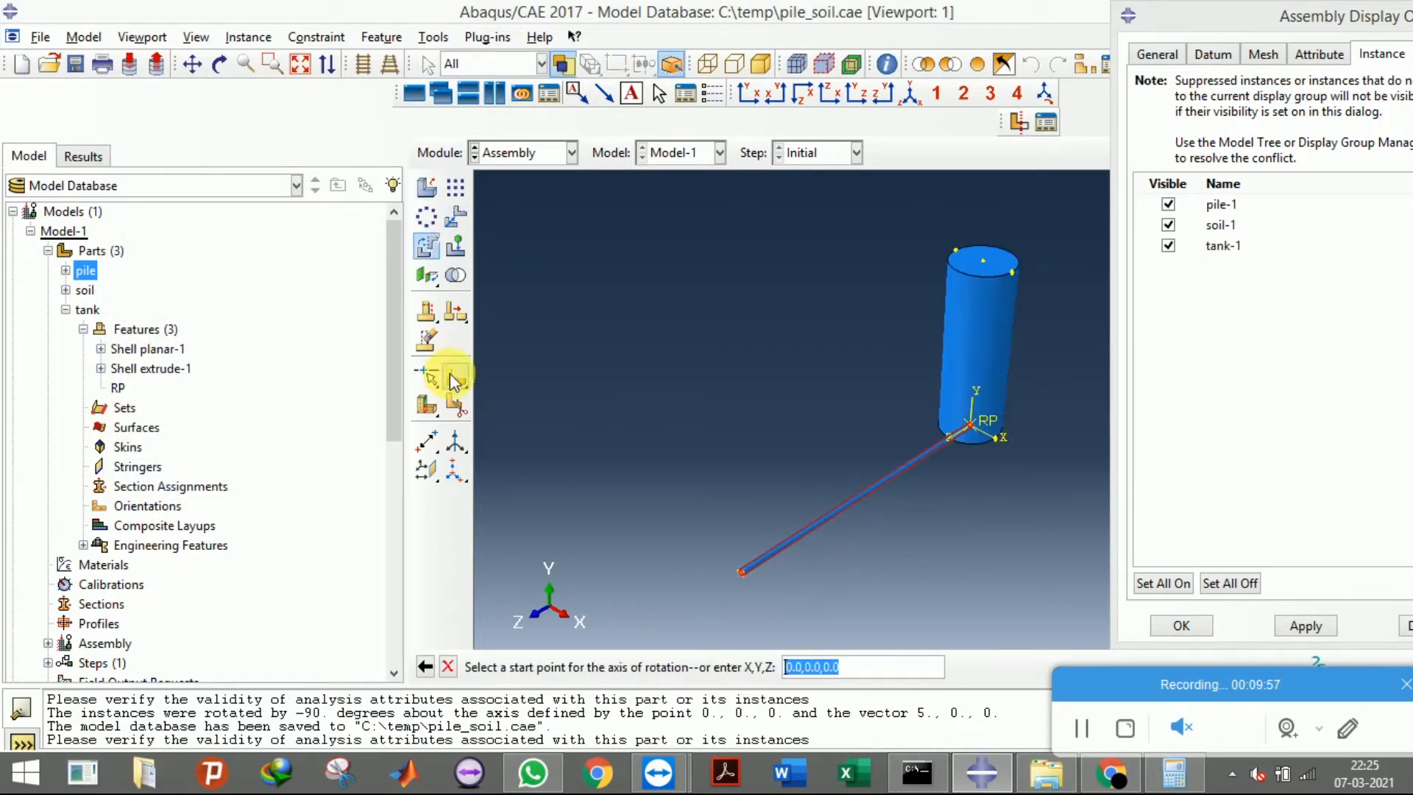
key(Return)
text(5,0,0)
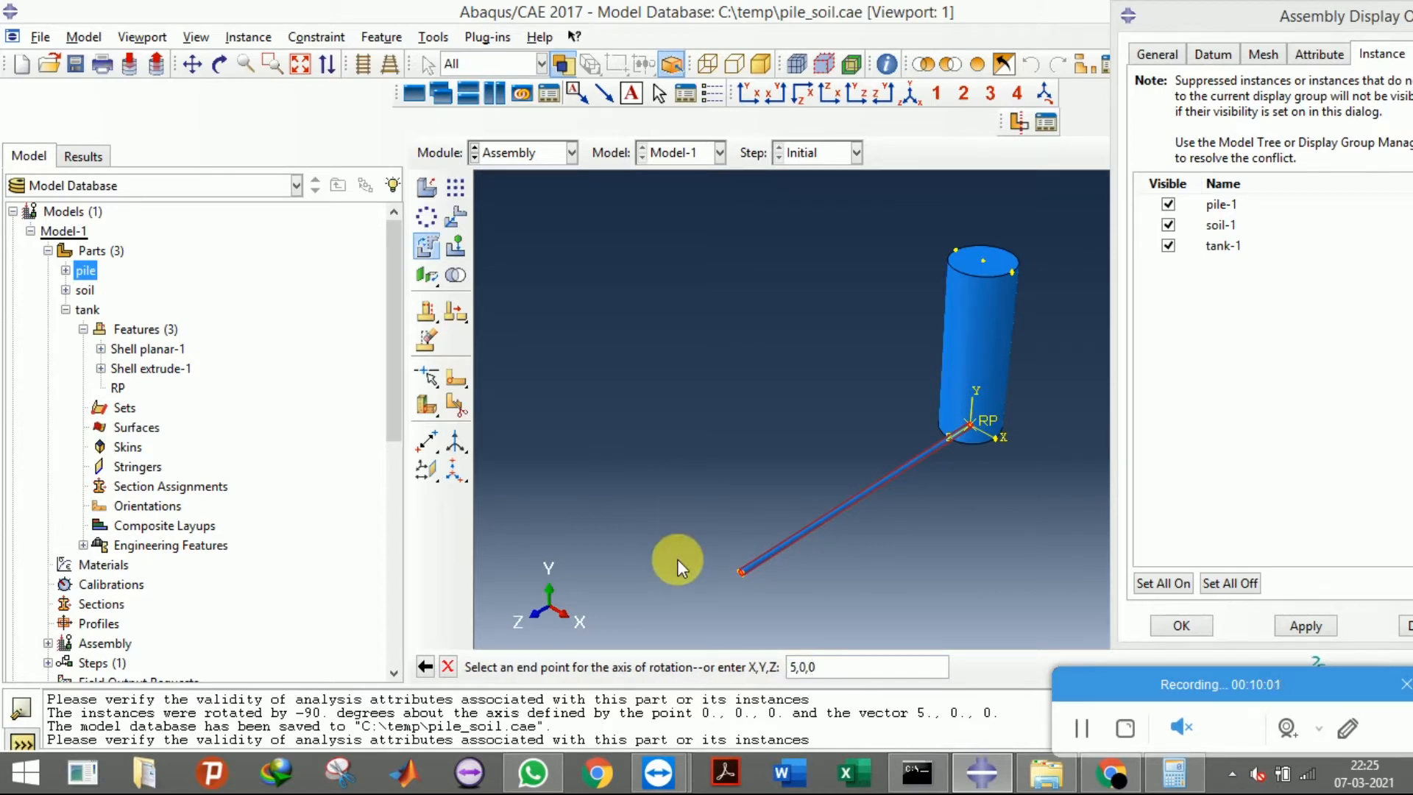
key(Return)
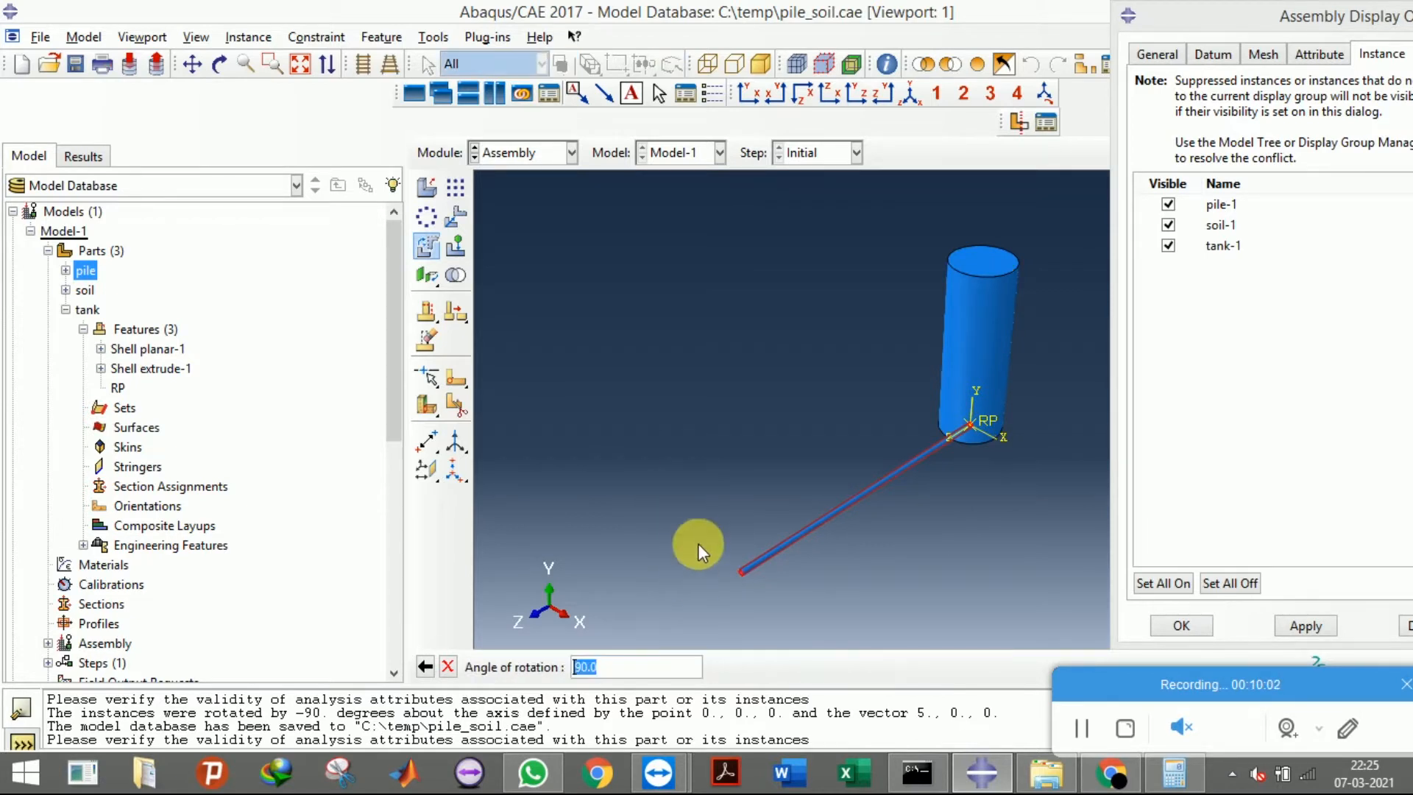
key(Return)
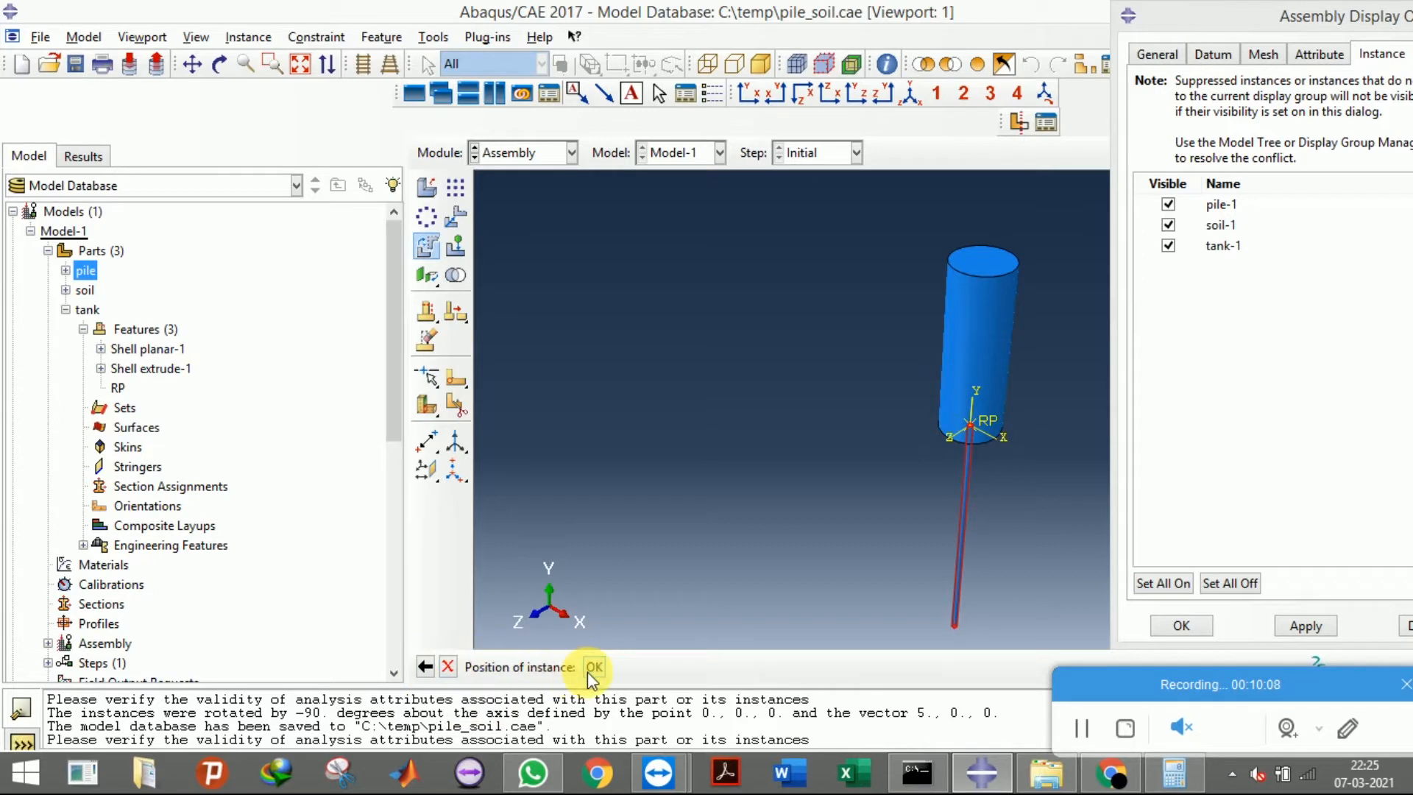
click(429, 667)
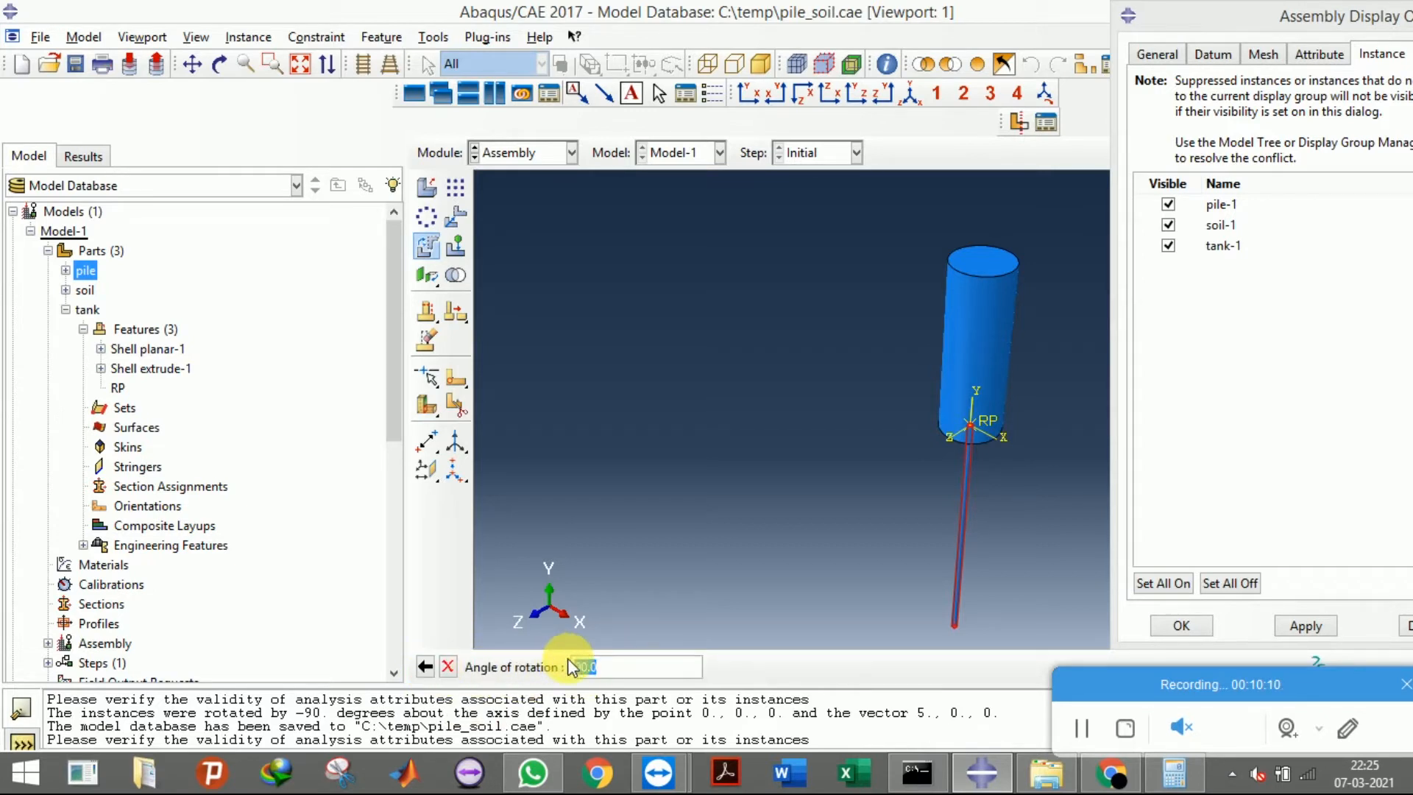
text(-90.0)
key(Return)
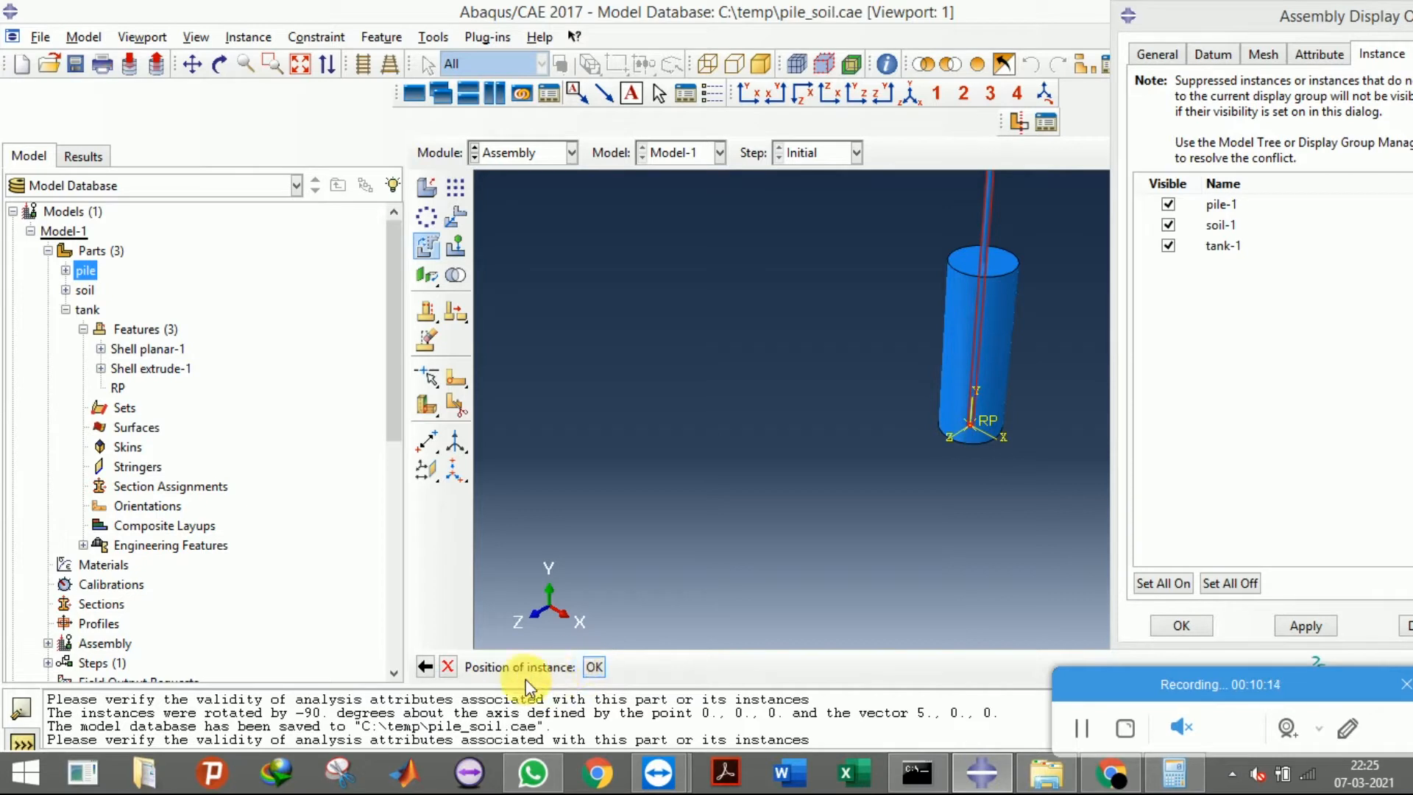
click(594, 667)
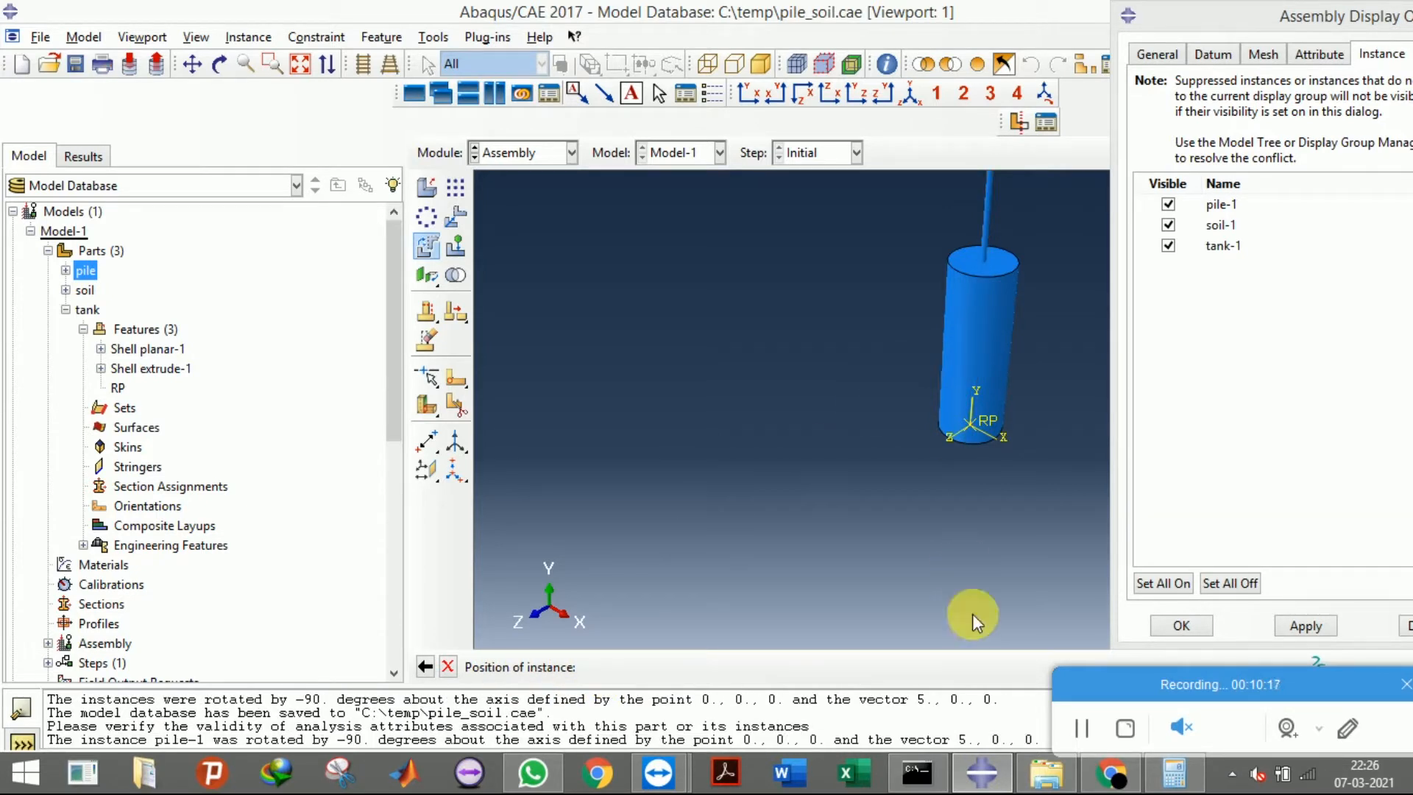
Check in the project description how thick the soil layer beneath the pile is, and inspect the barrel's base in the assembly
click(980, 776)
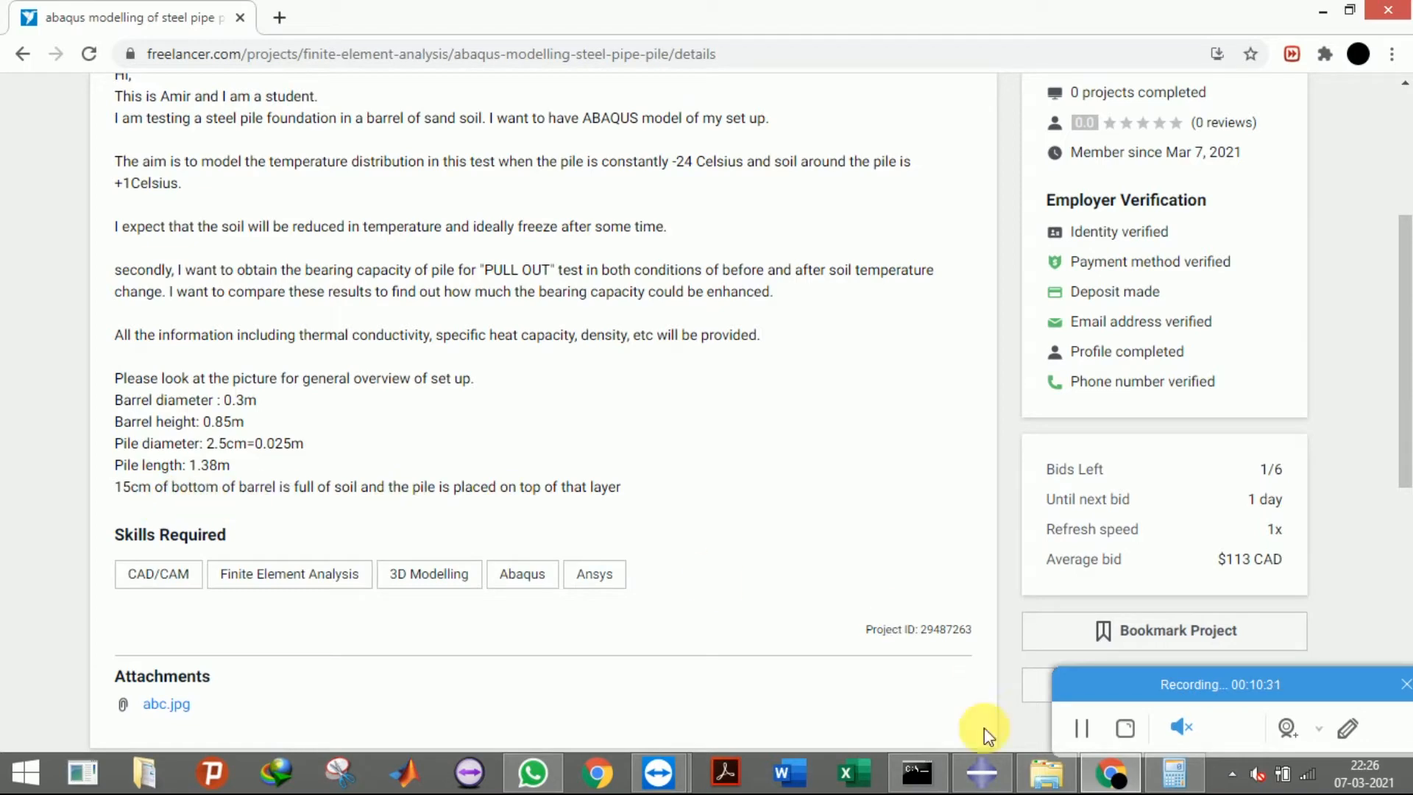
click(983, 773)
scroll(1002, 326, up, 5)
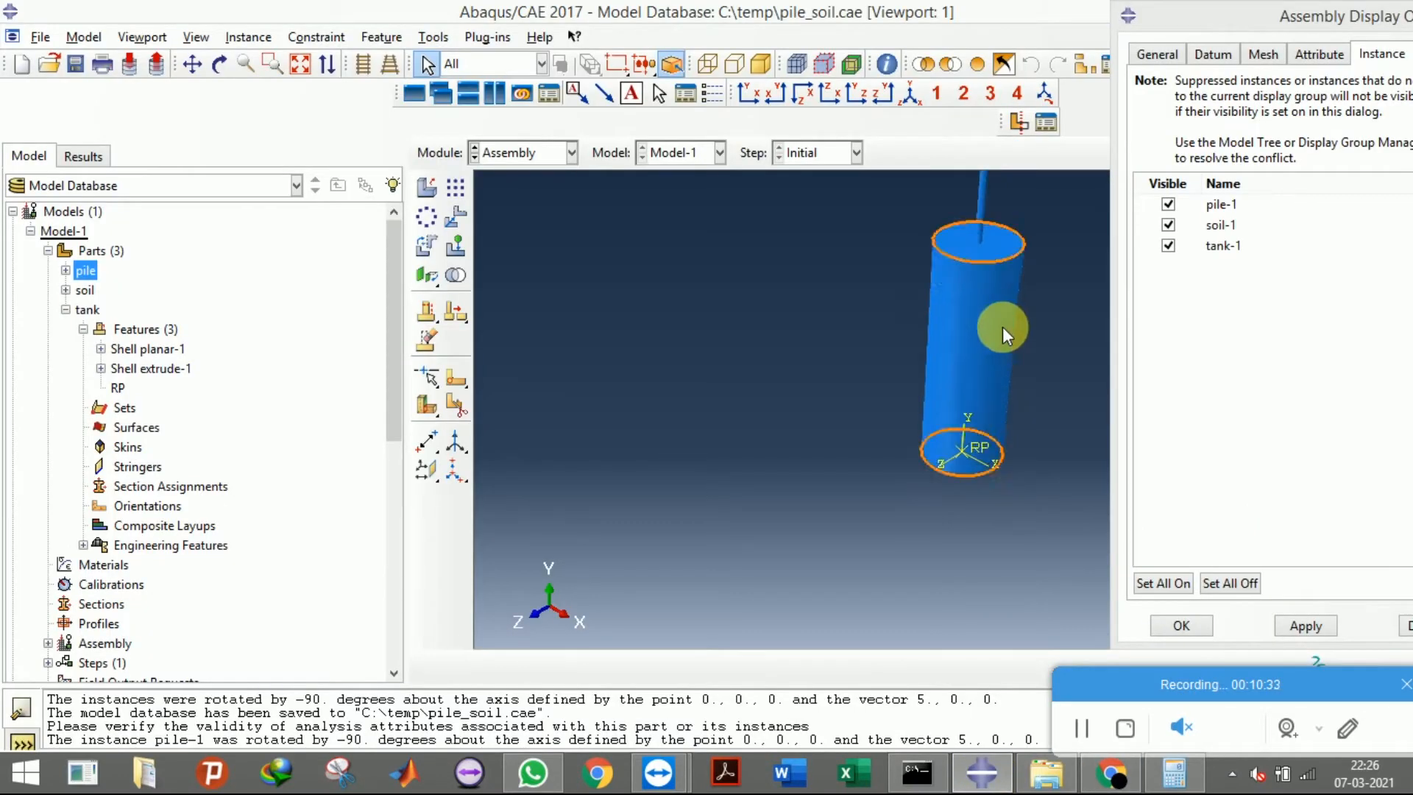
scroll(940, 507, up, 2)
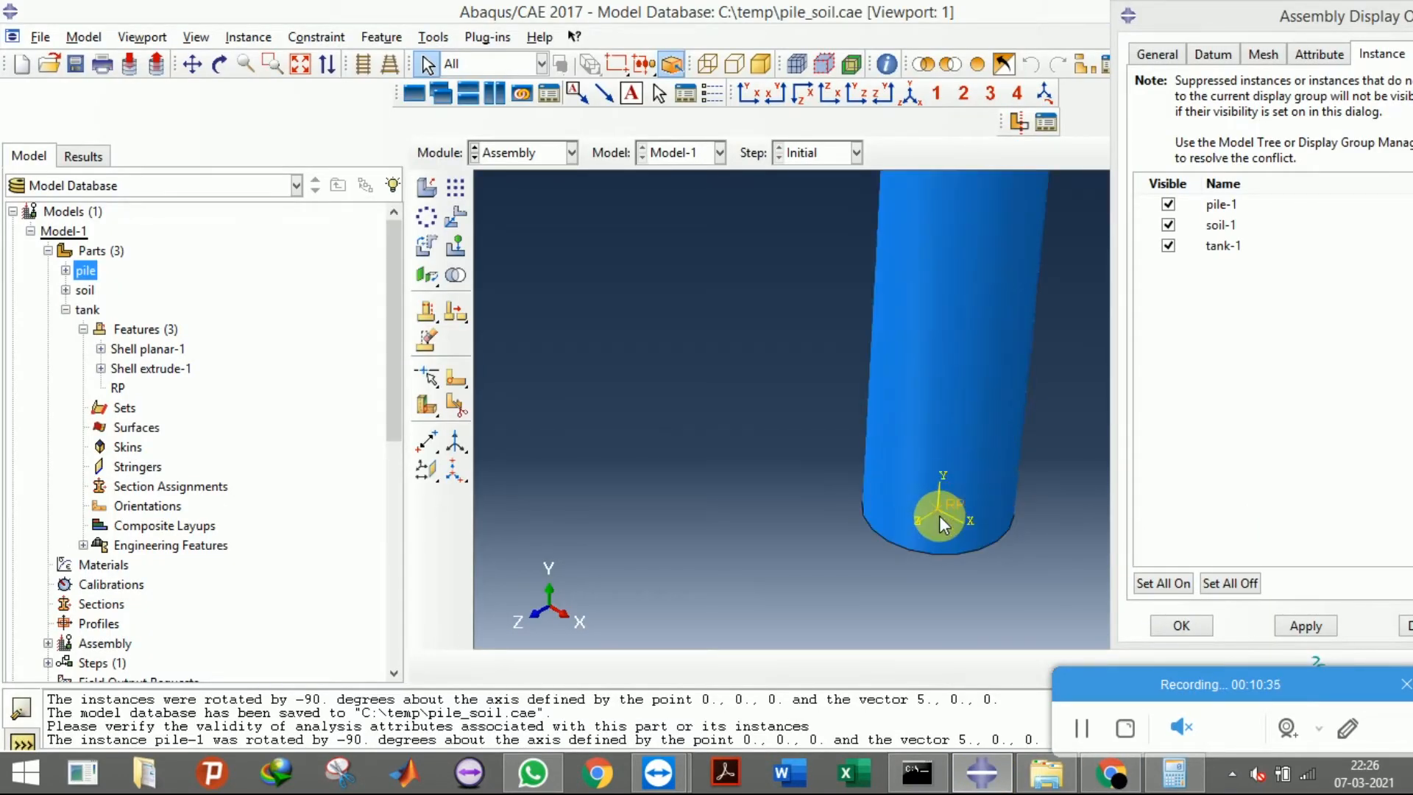
scroll(931, 533, down, 3)
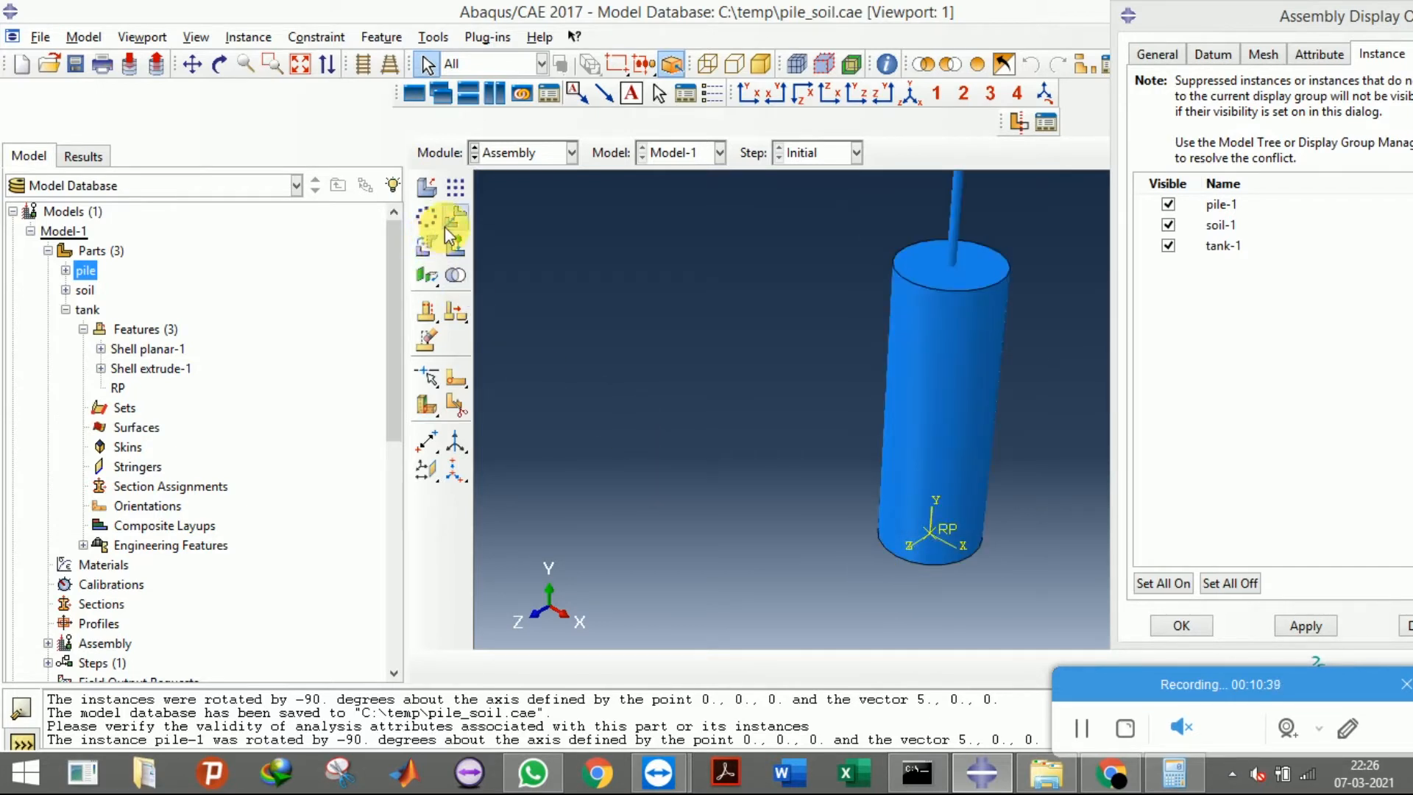
Create a datum point offset 0,0.15,0 from the reference point at the tank's base, rechecking the soil layer depth in the project description
click(428, 445)
scroll(904, 545, up, 5)
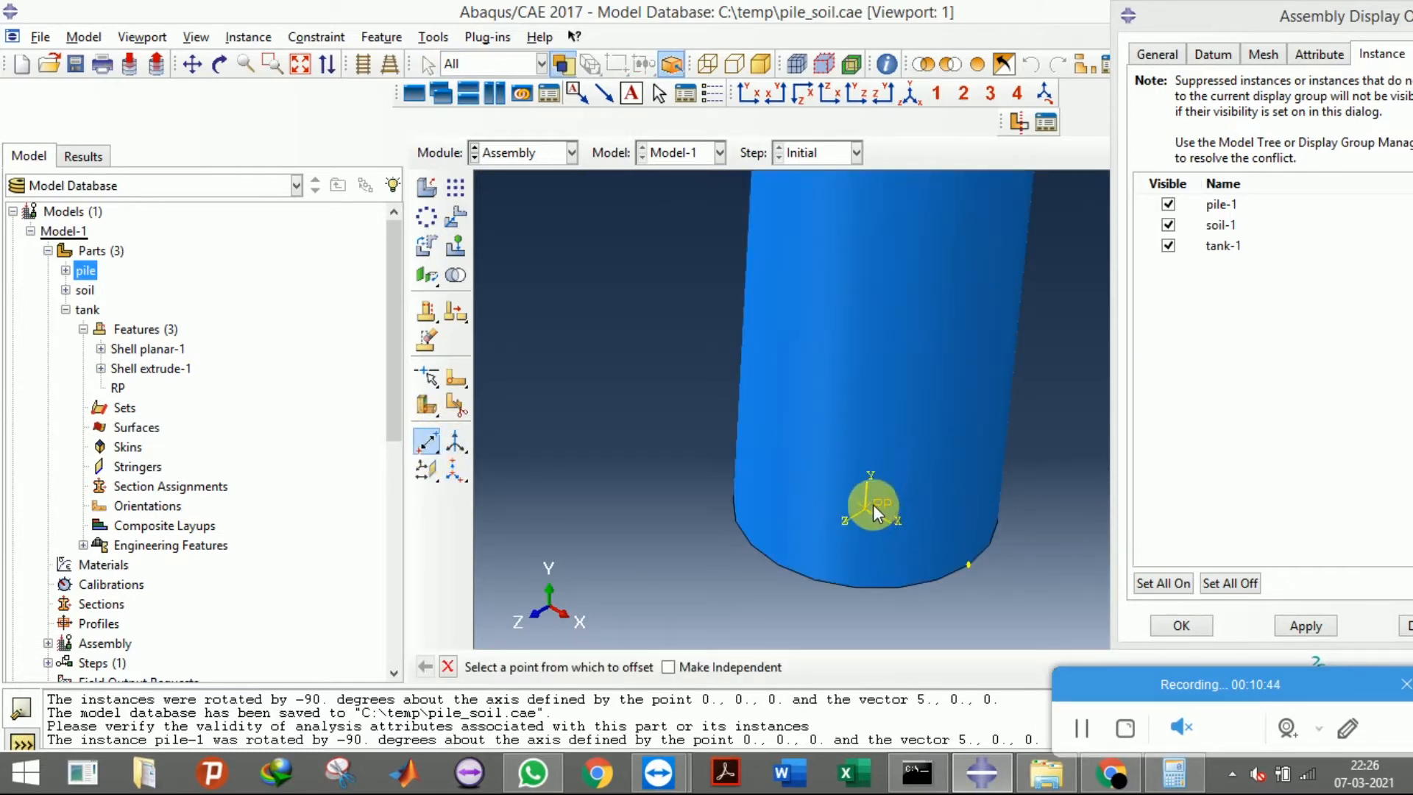
scroll(863, 515, down, 5)
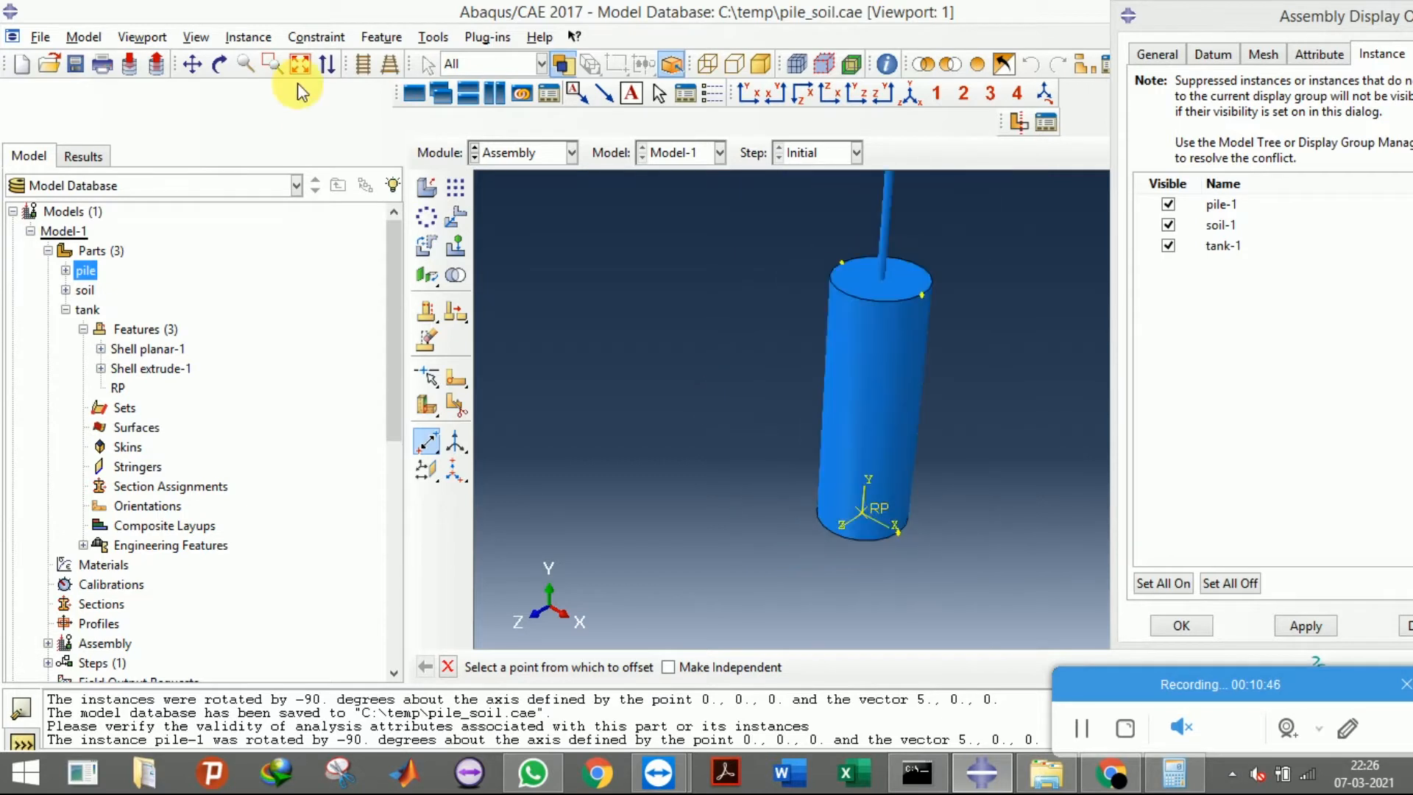
click(219, 64)
drag(943, 478, 814, 155)
click(219, 64)
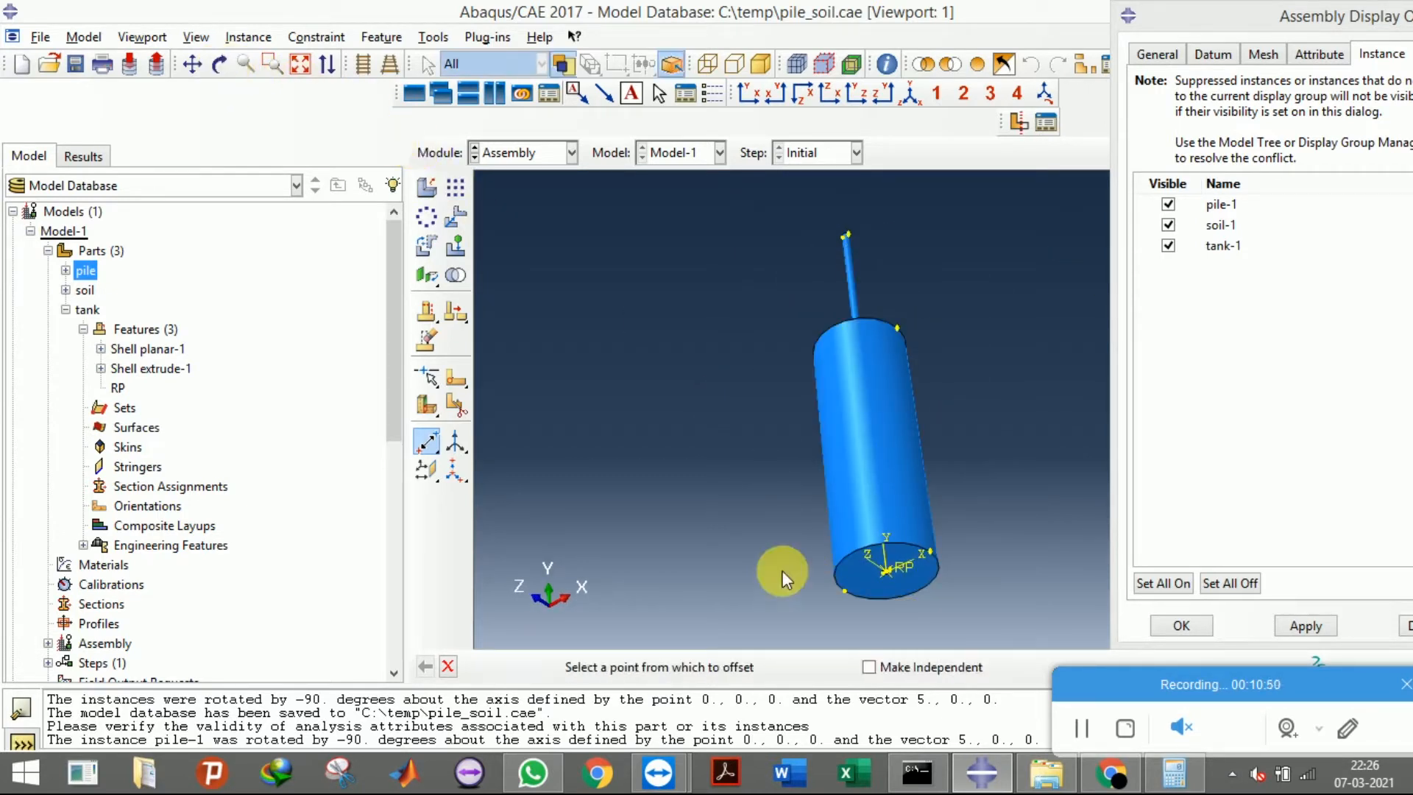
scroll(930, 549, up, 5)
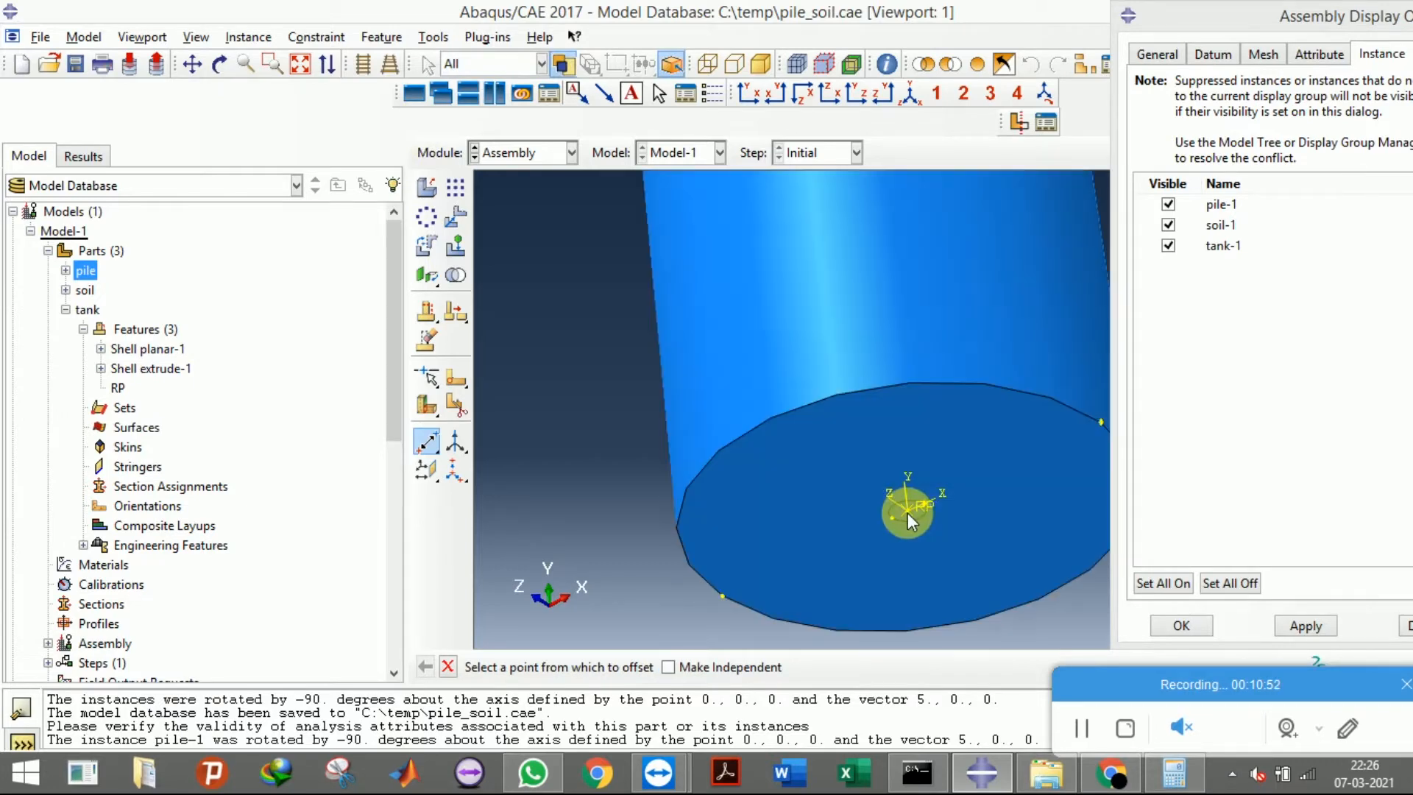
scroll(908, 510, down, 3)
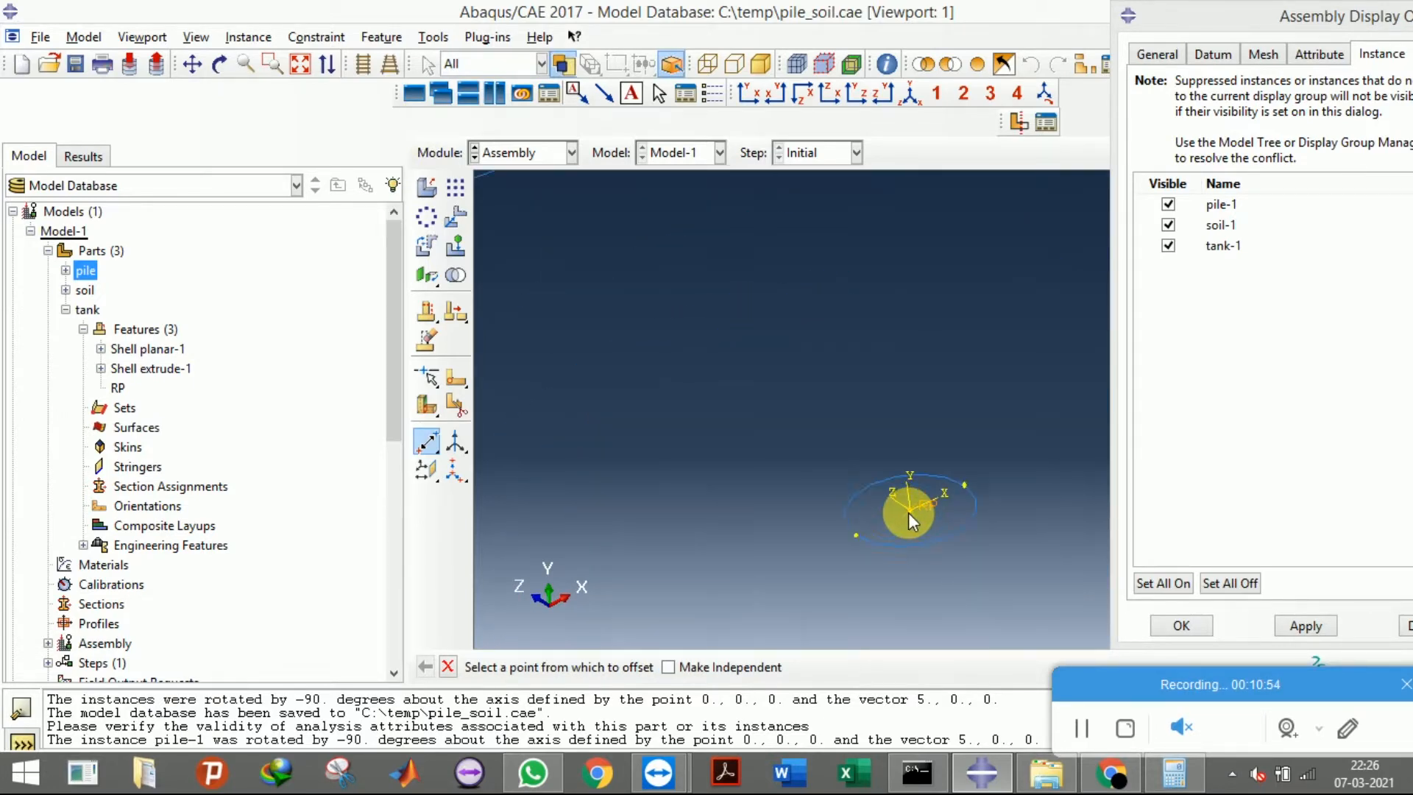
click(911, 510)
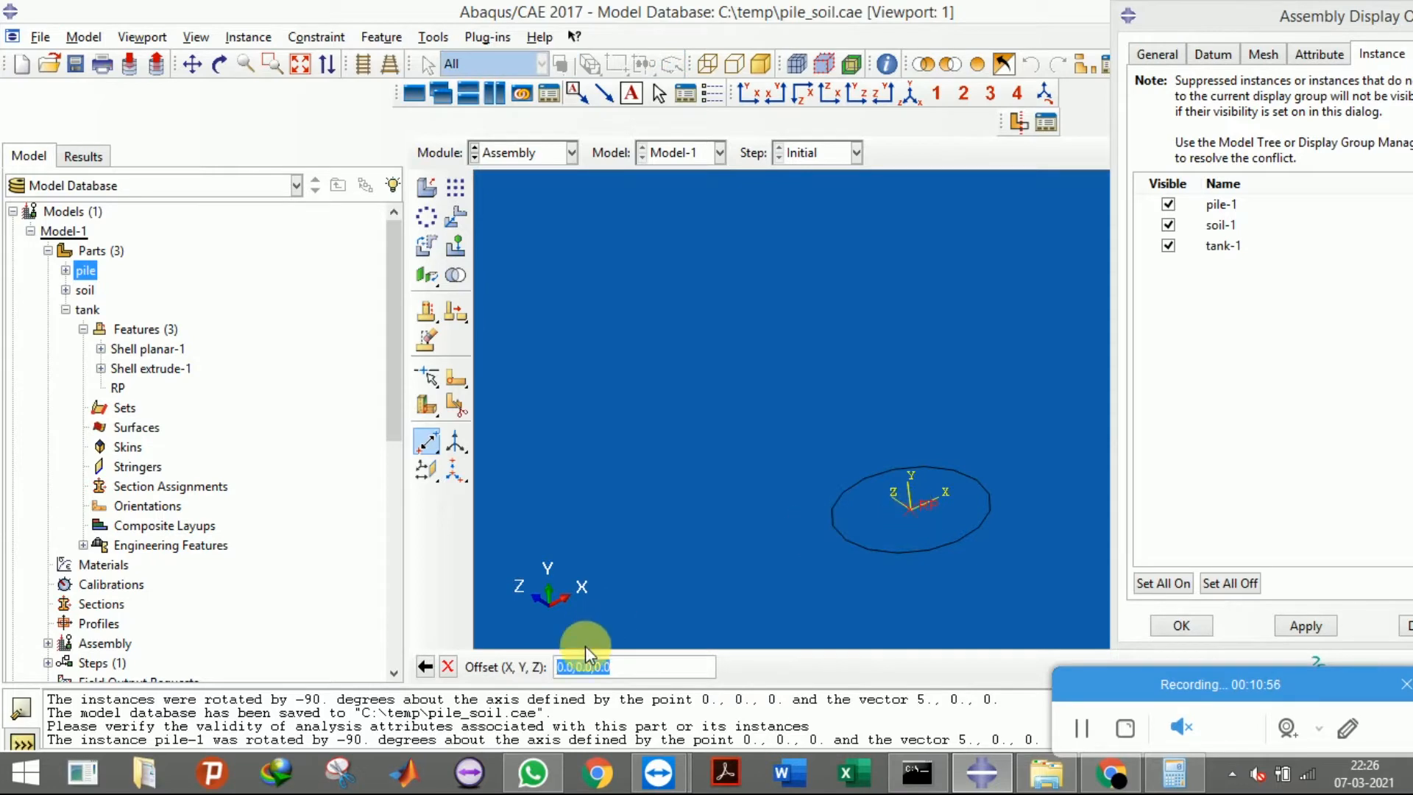
scroll(803, 482, down, 1)
click(914, 95)
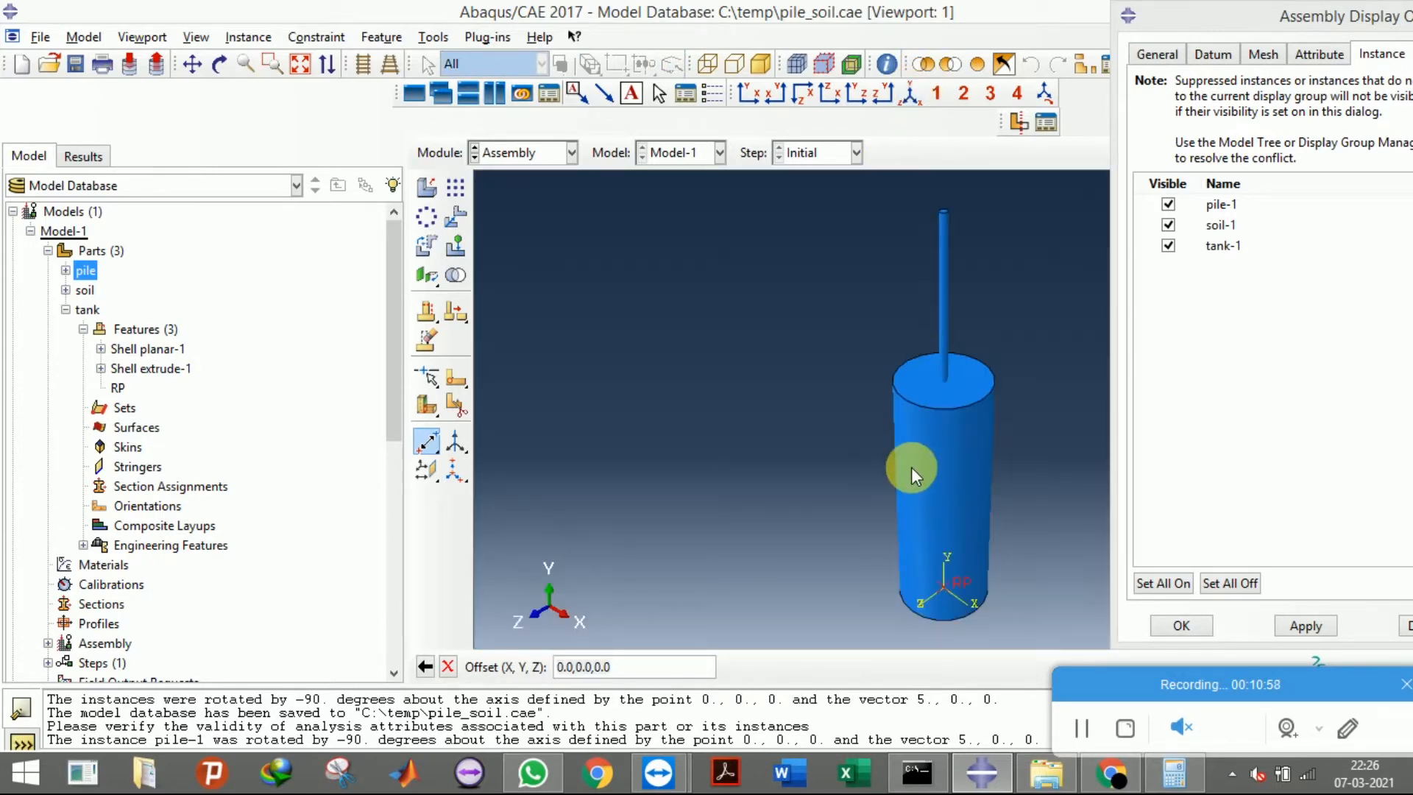
click(993, 774)
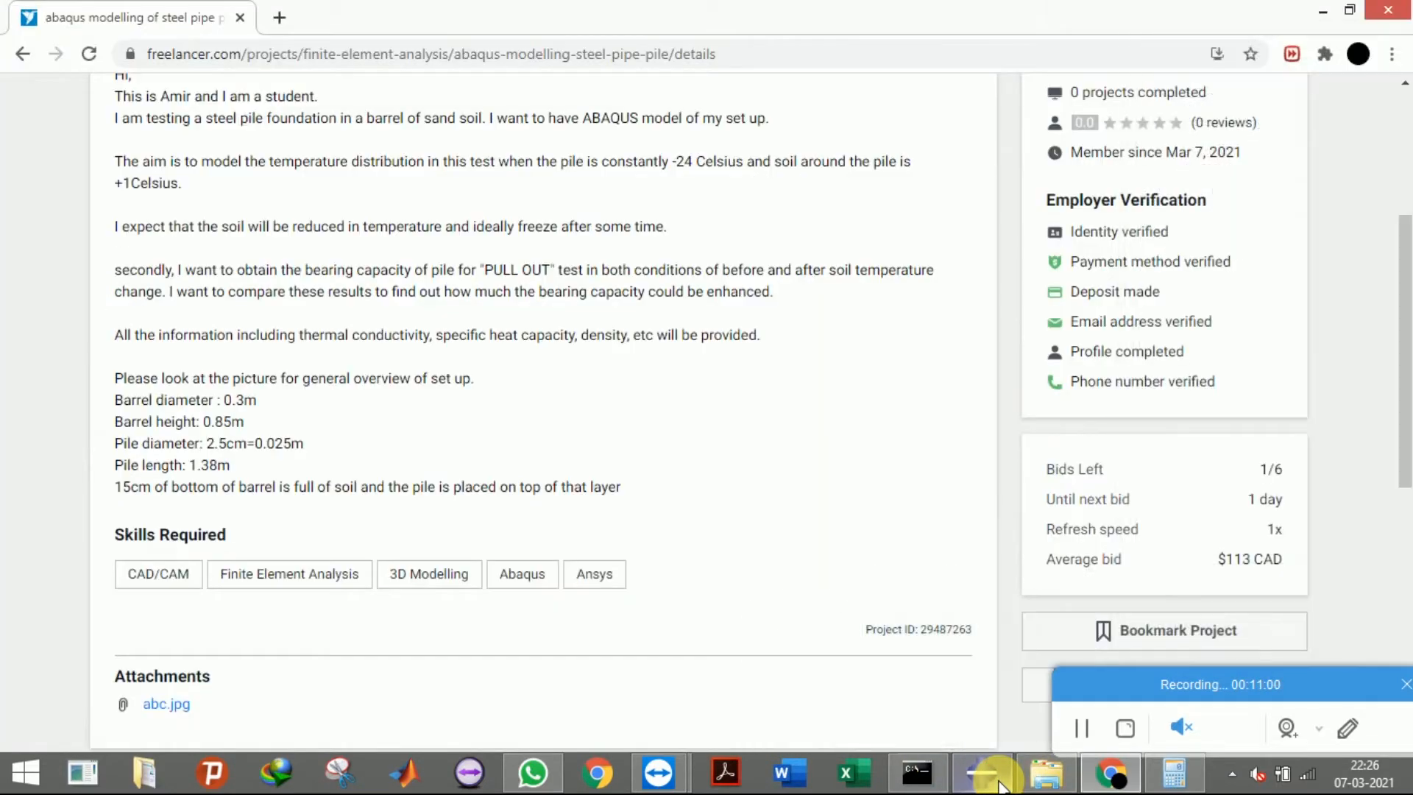
click(998, 783)
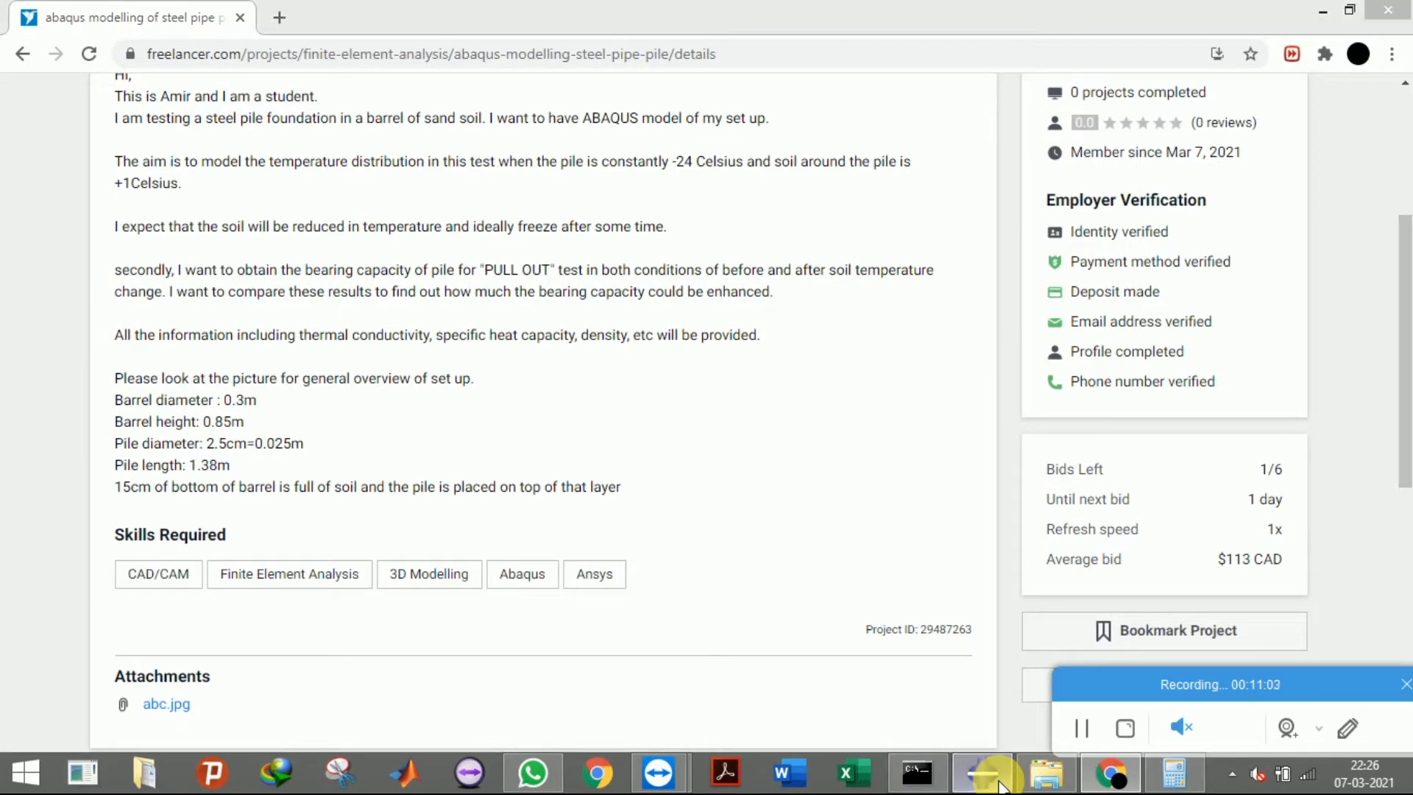
triple_click(639, 667)
text(0)
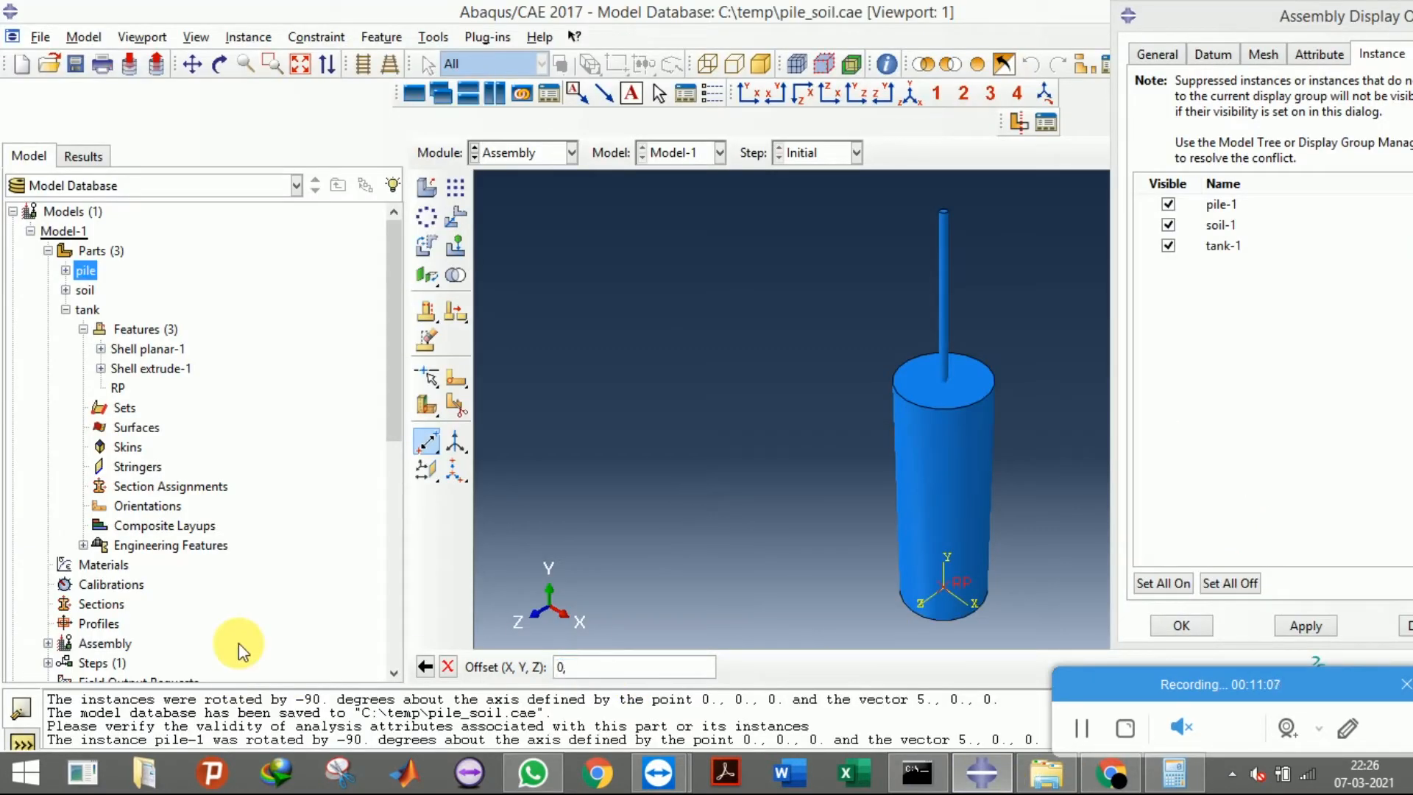
text(,0.15,0)
key(Return)
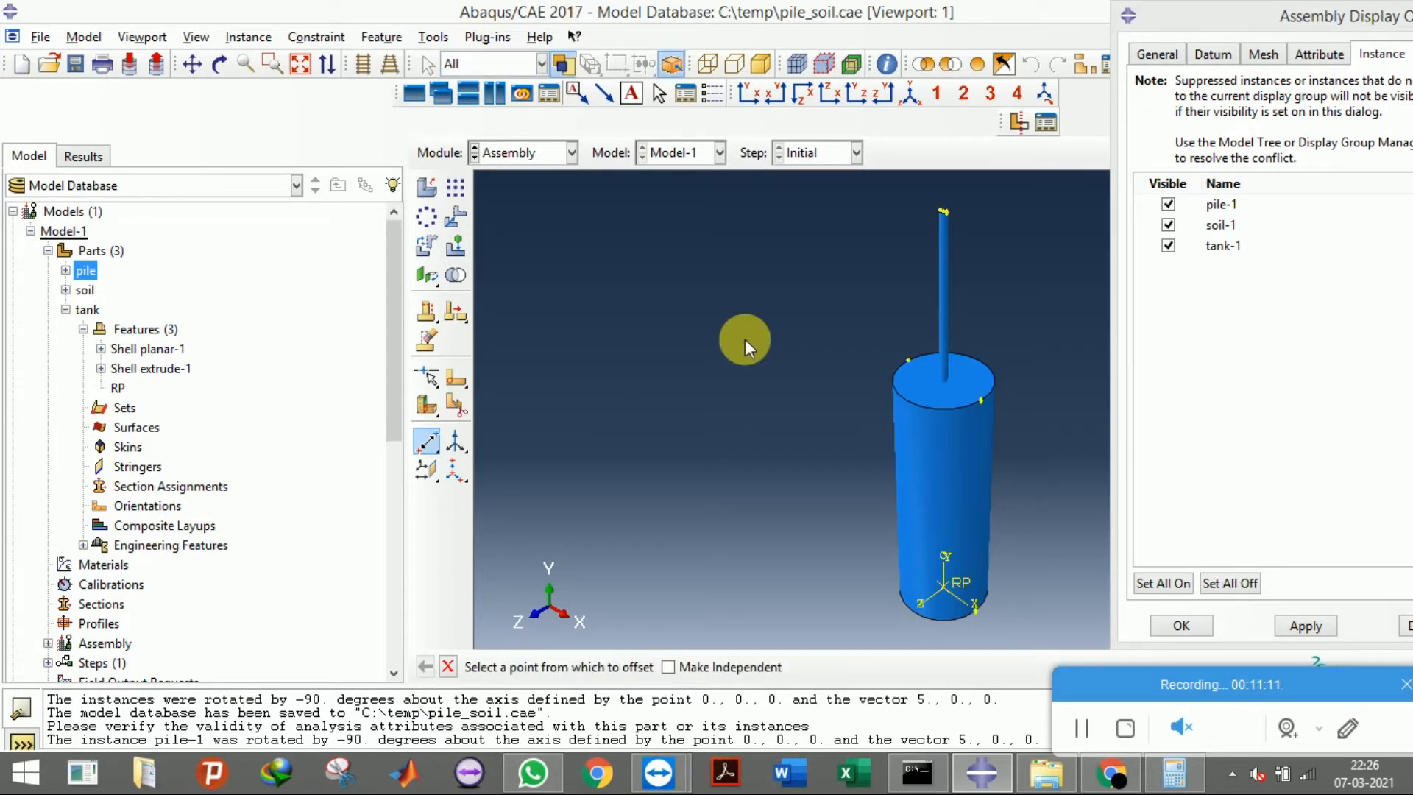
Translate the pile instance from the centre of its bottom face to the datum point above the tank's base
click(459, 229)
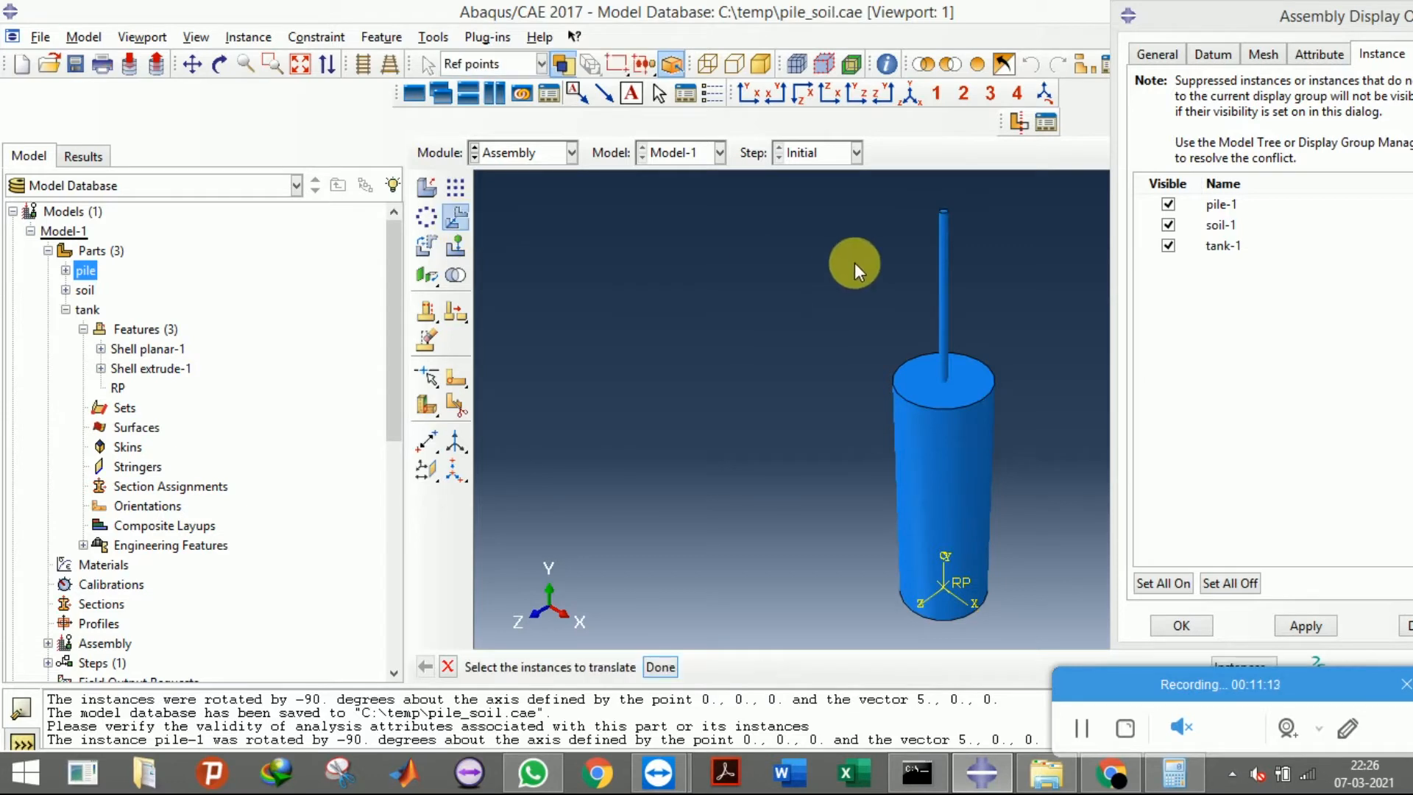
click(971, 321)
click(663, 668)
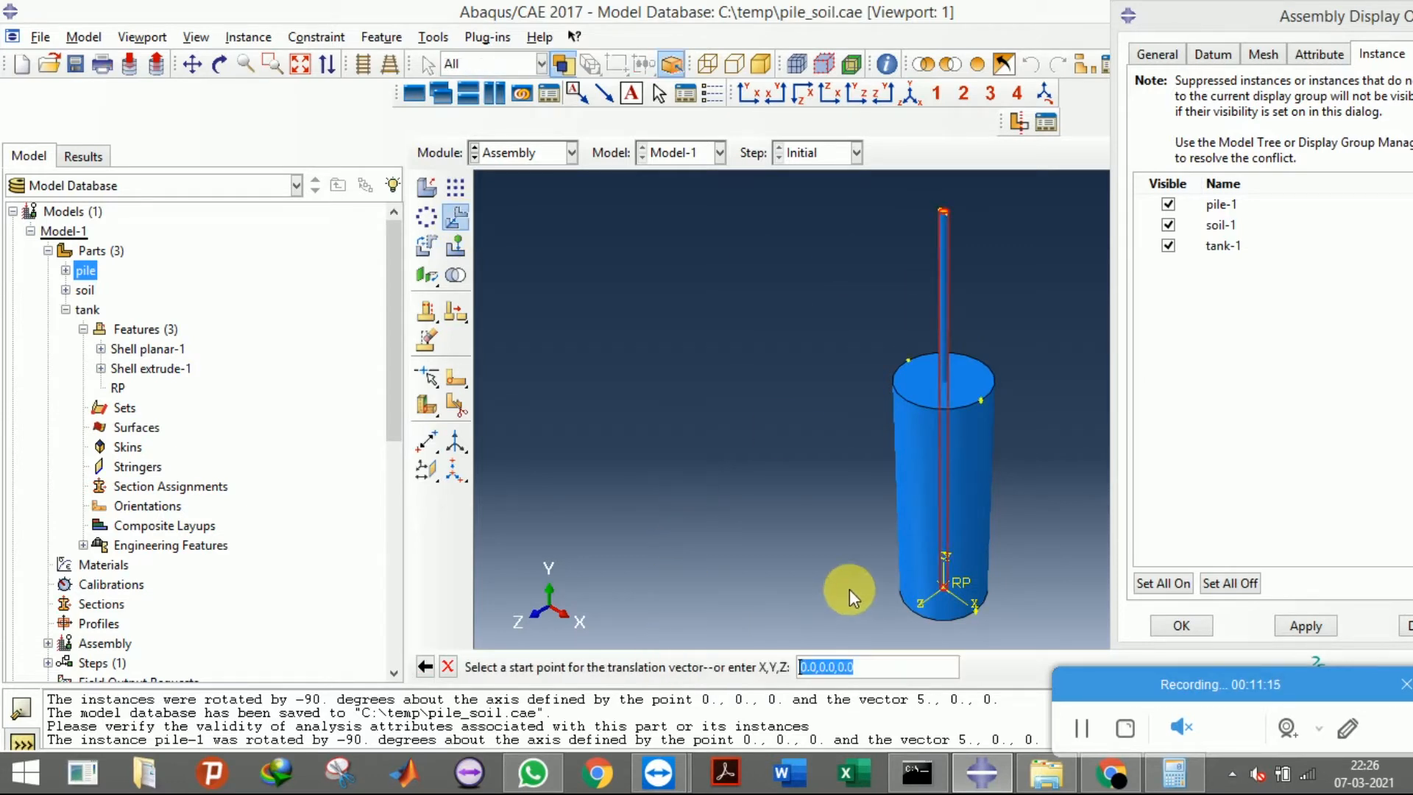
scroll(868, 581, up, 3)
scroll(957, 559, up, 5)
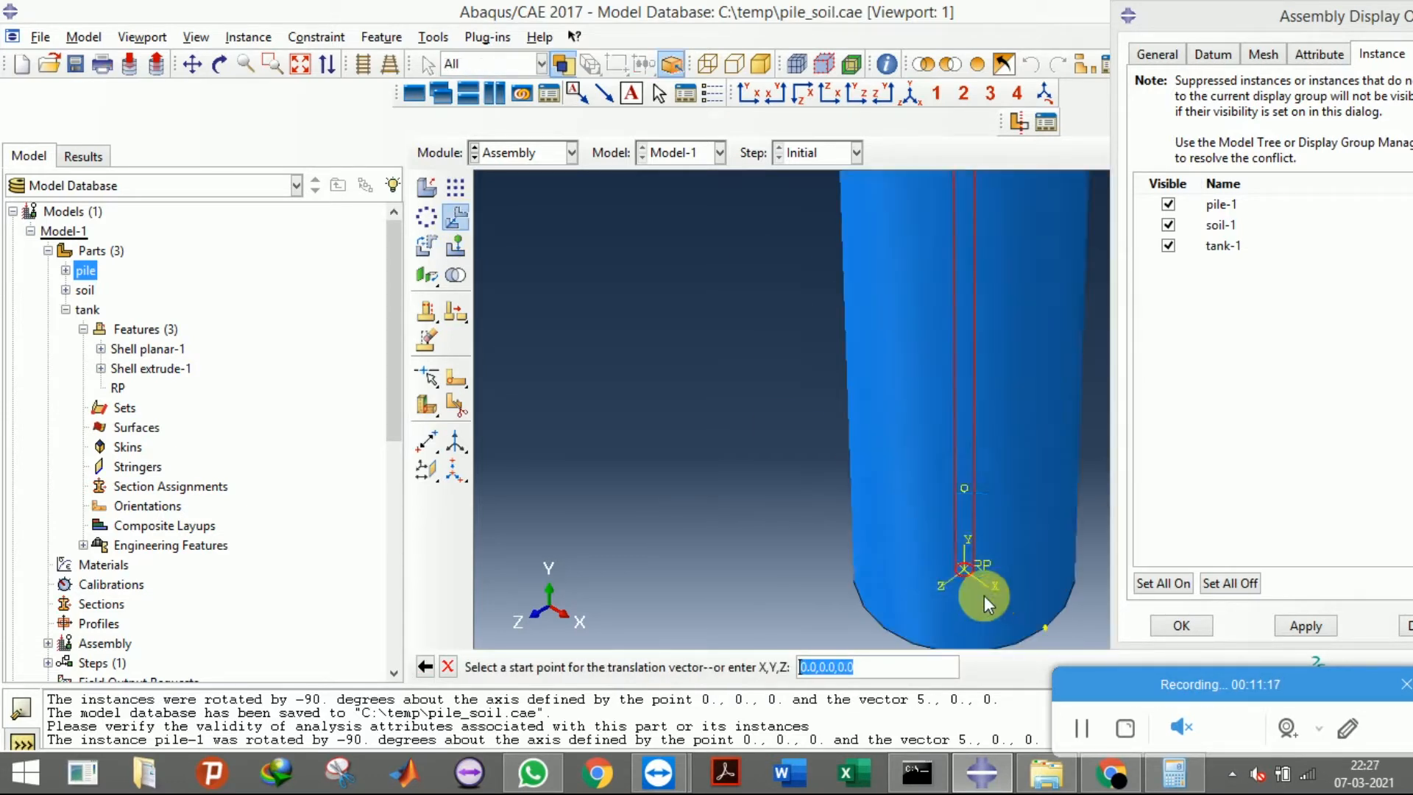
click(947, 552)
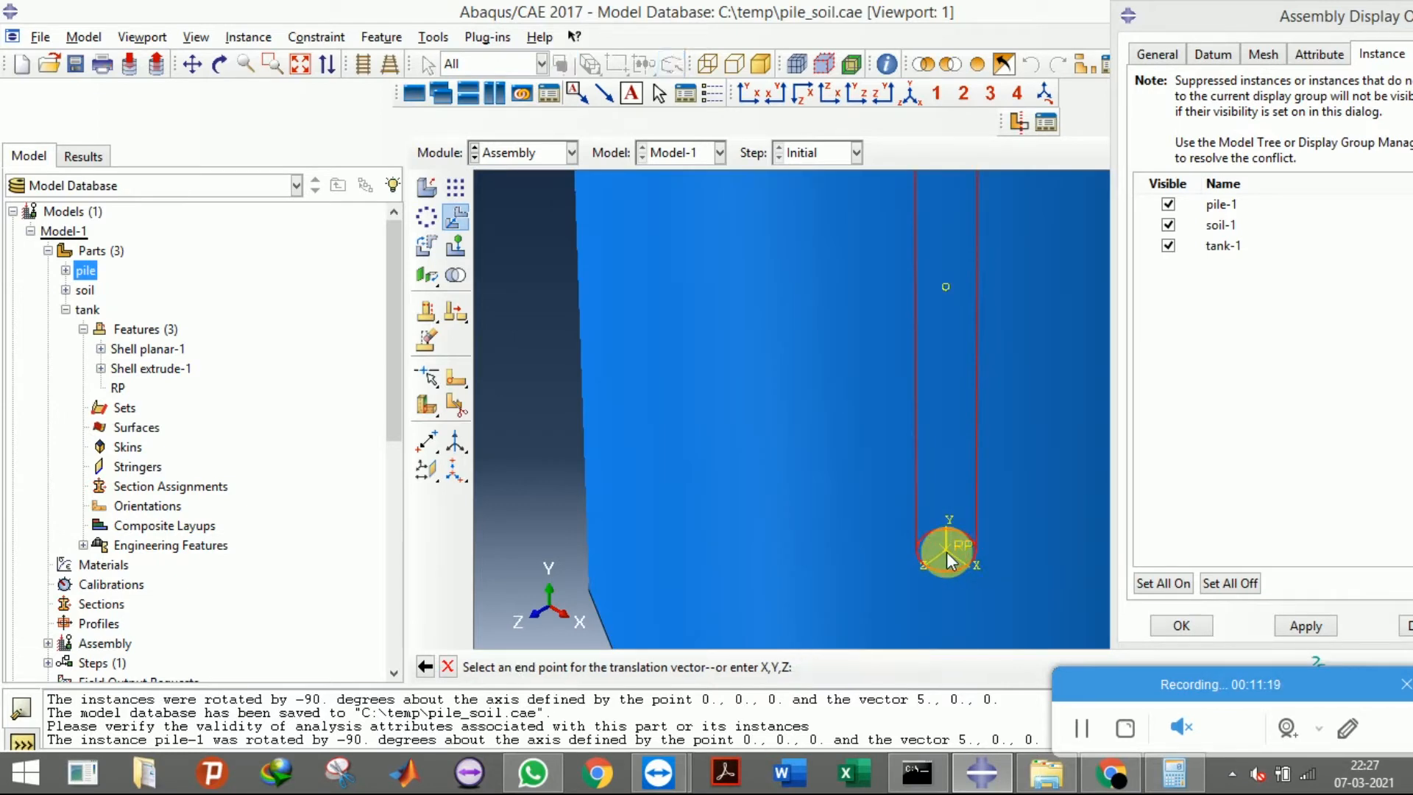
click(943, 287)
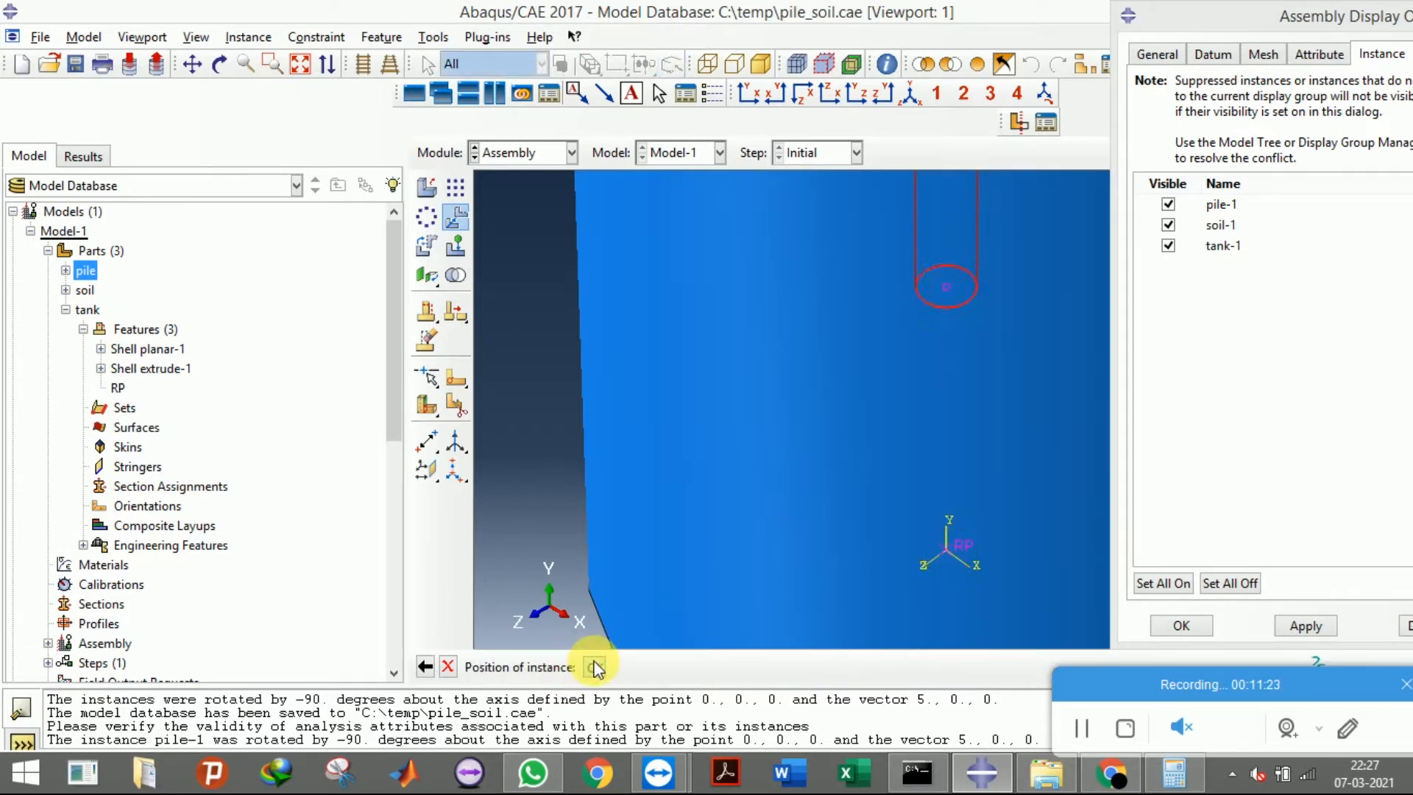
click(594, 667)
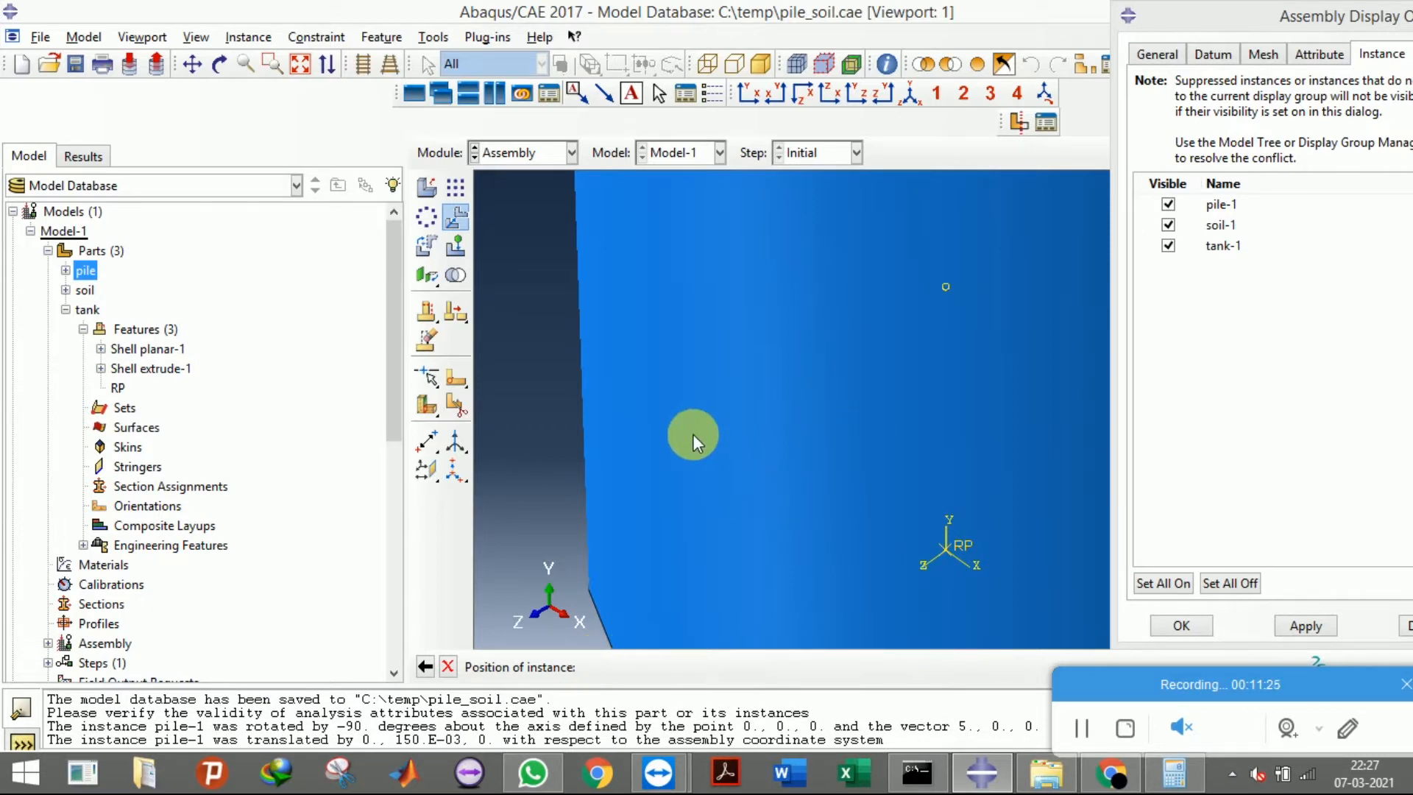
Examine the pile's position inside the tank in a wireframe front view with parallel projection
scroll(692, 432, down, 2)
scroll(620, 488, down, 4)
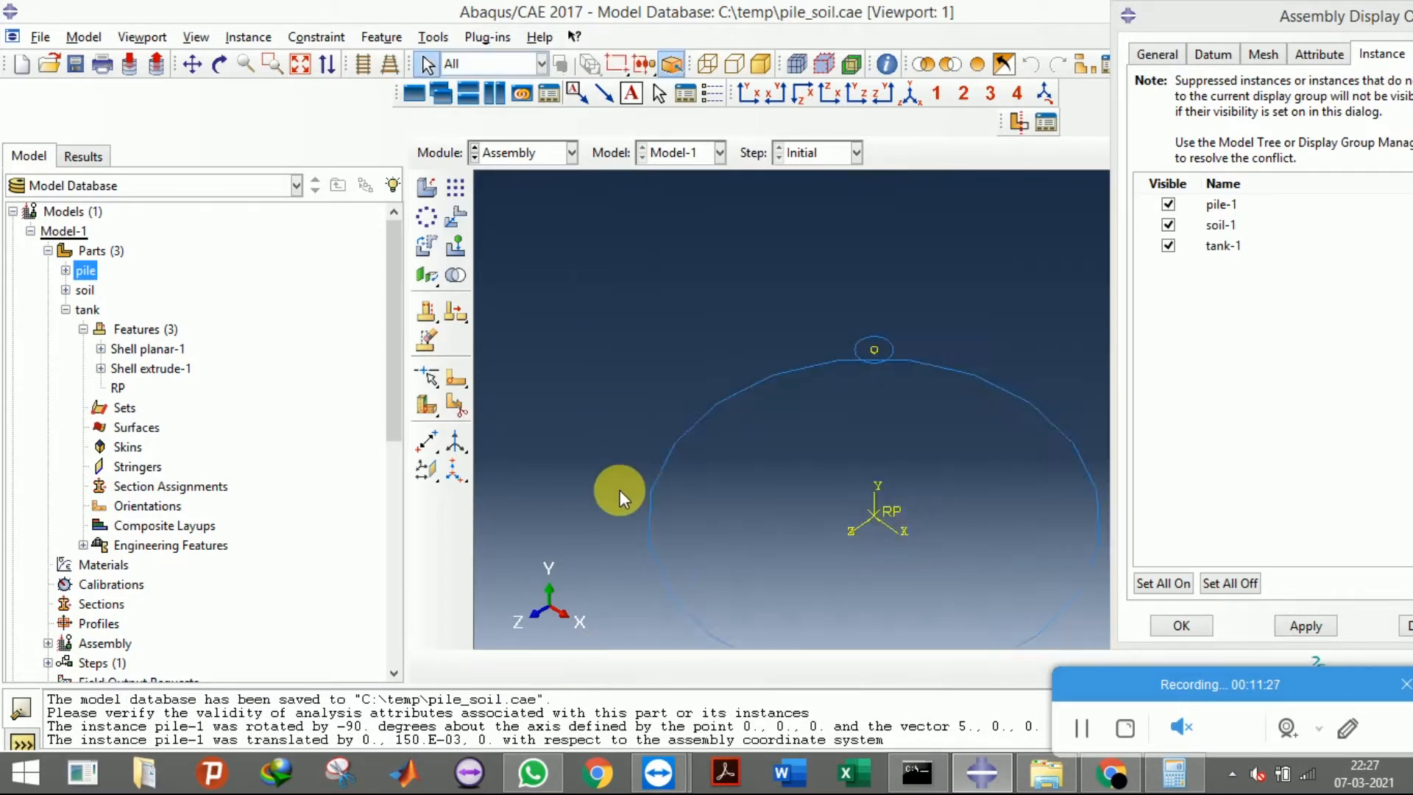
scroll(621, 489, down, 3)
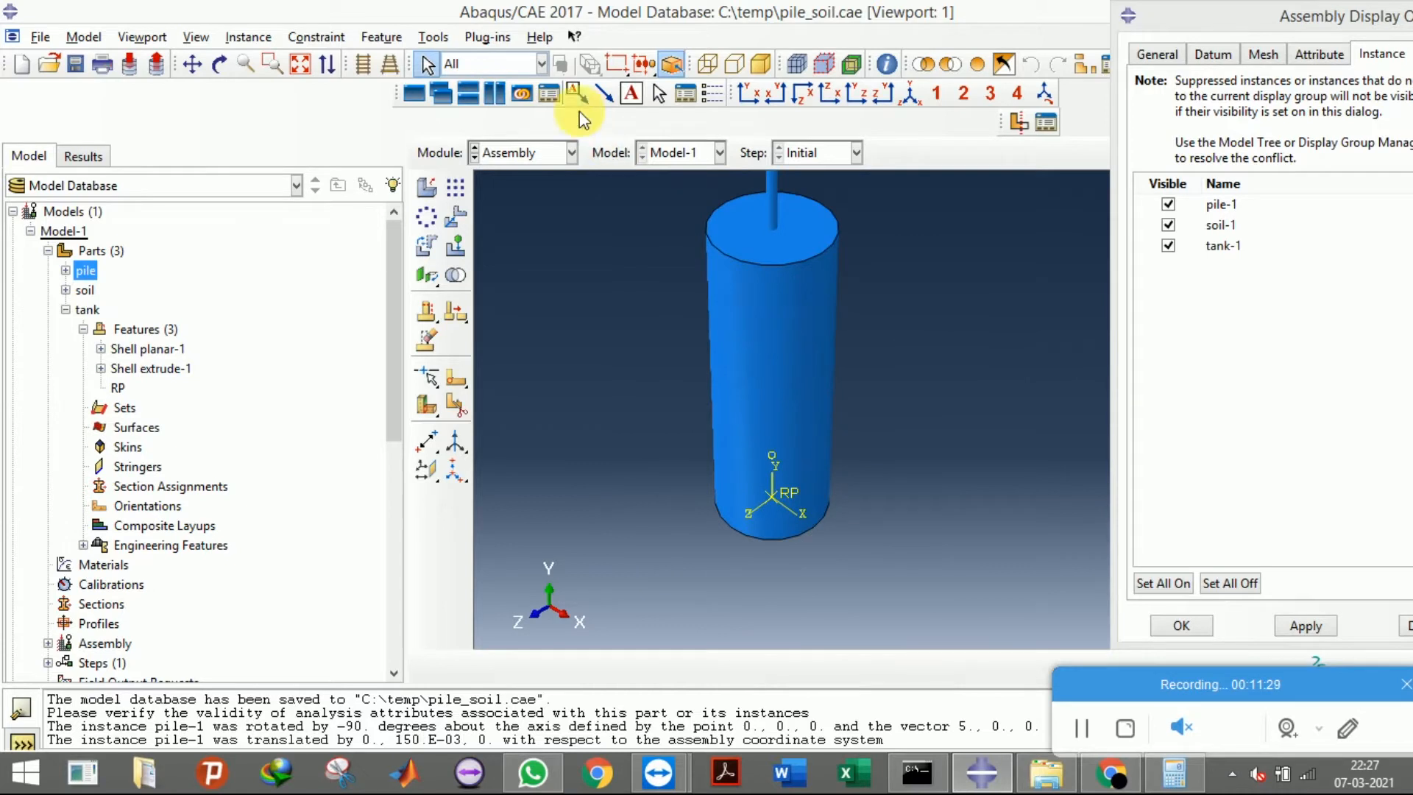
click(707, 64)
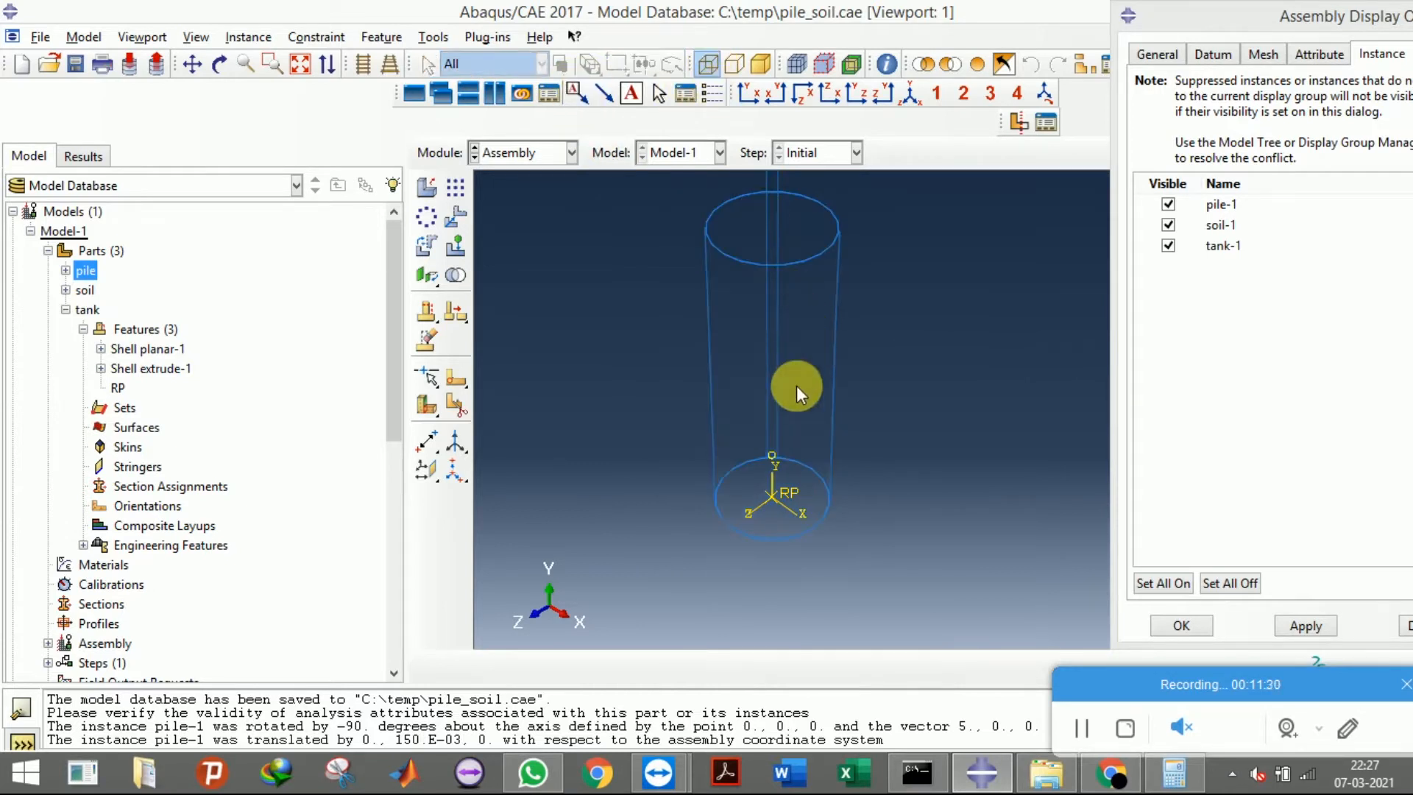
click(747, 91)
scroll(877, 516, up, 5)
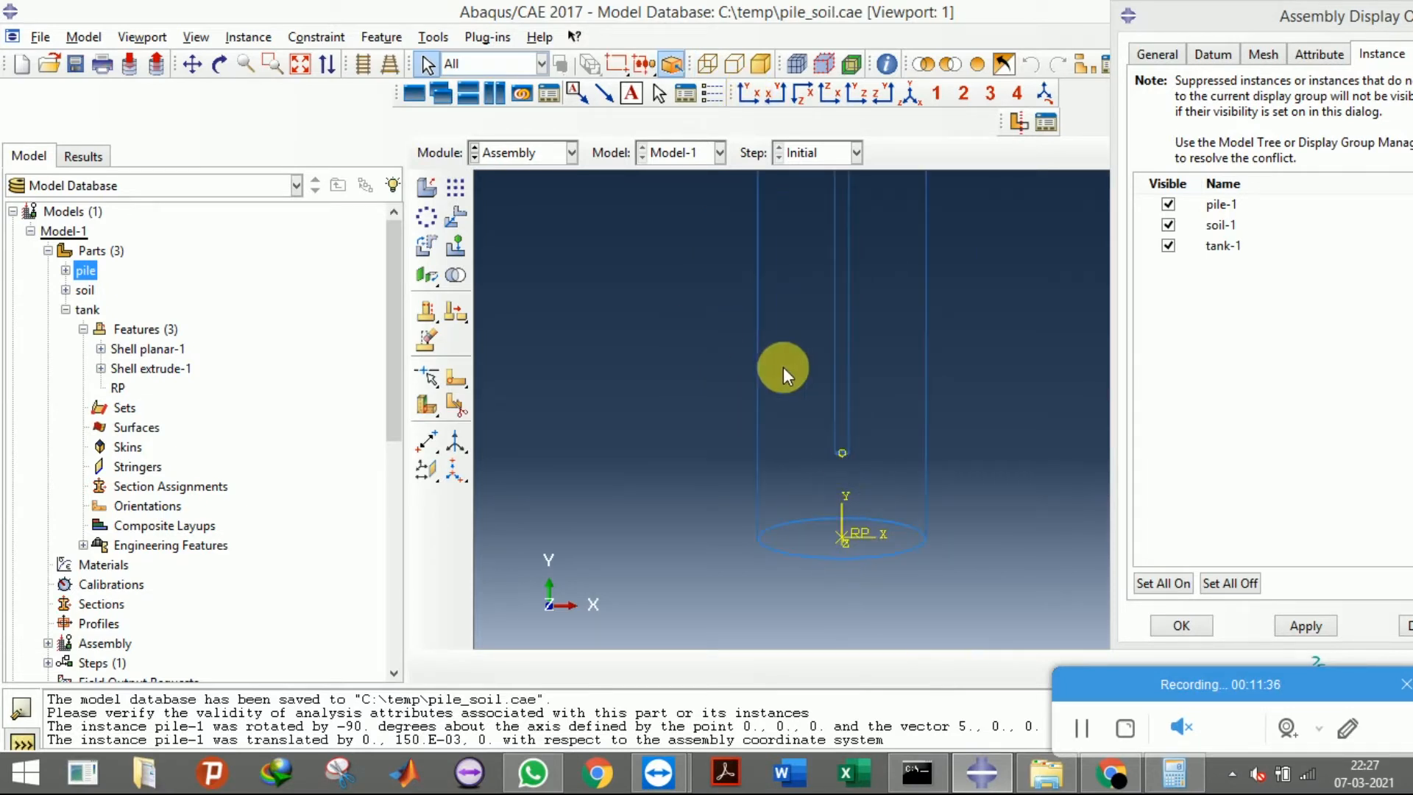
click(364, 66)
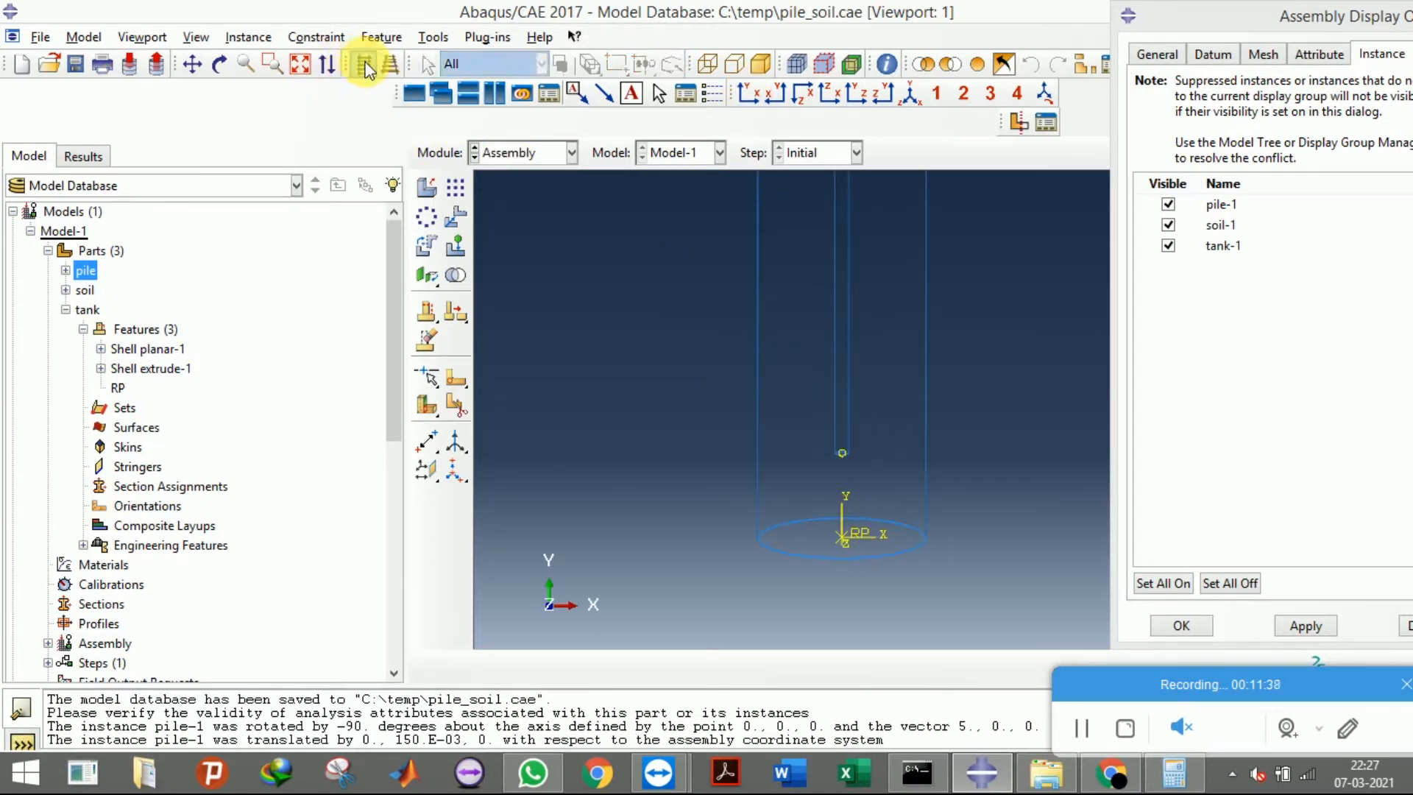
scroll(846, 599, down, 3)
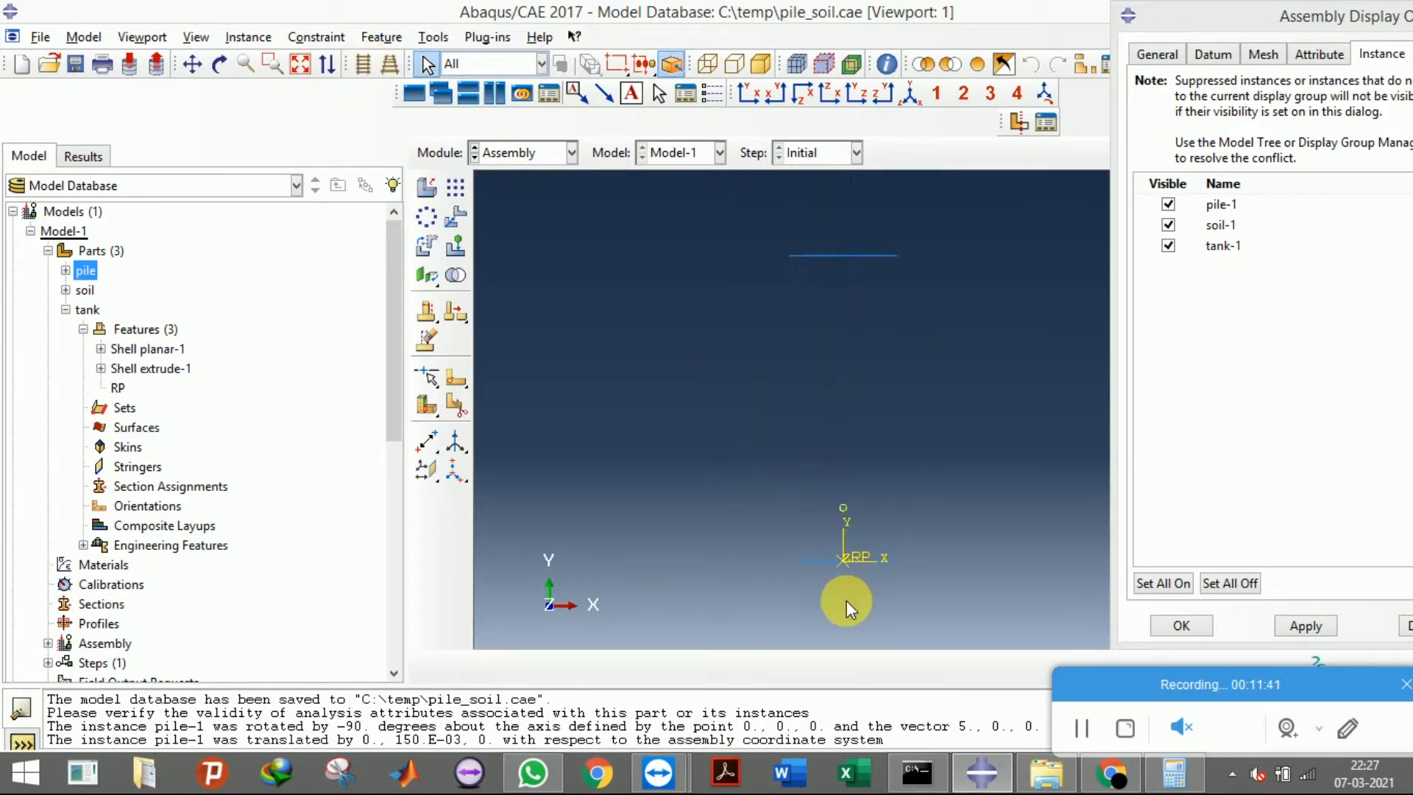
Open the soil part for editing in the Part module
click(551, 156)
click(537, 173)
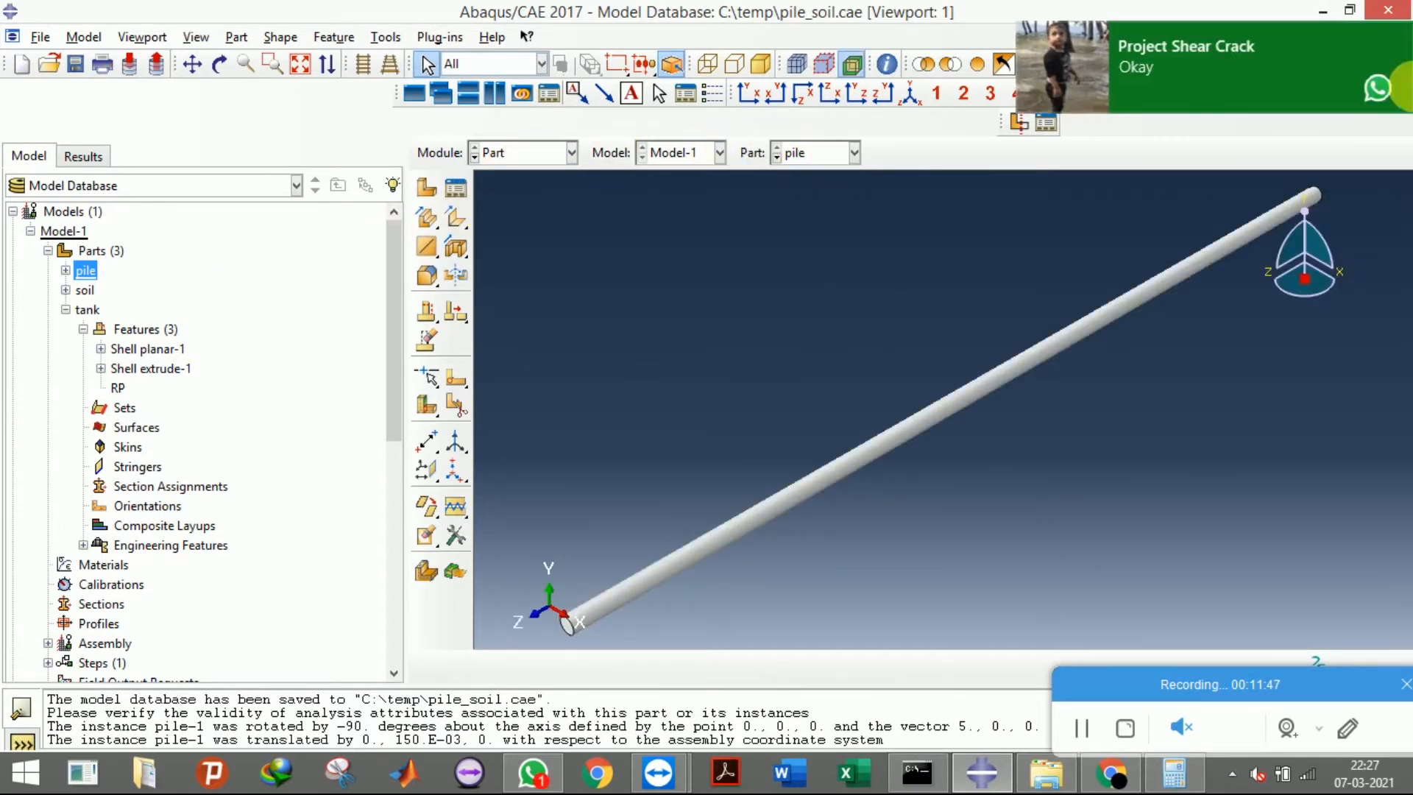
click(1400, 39)
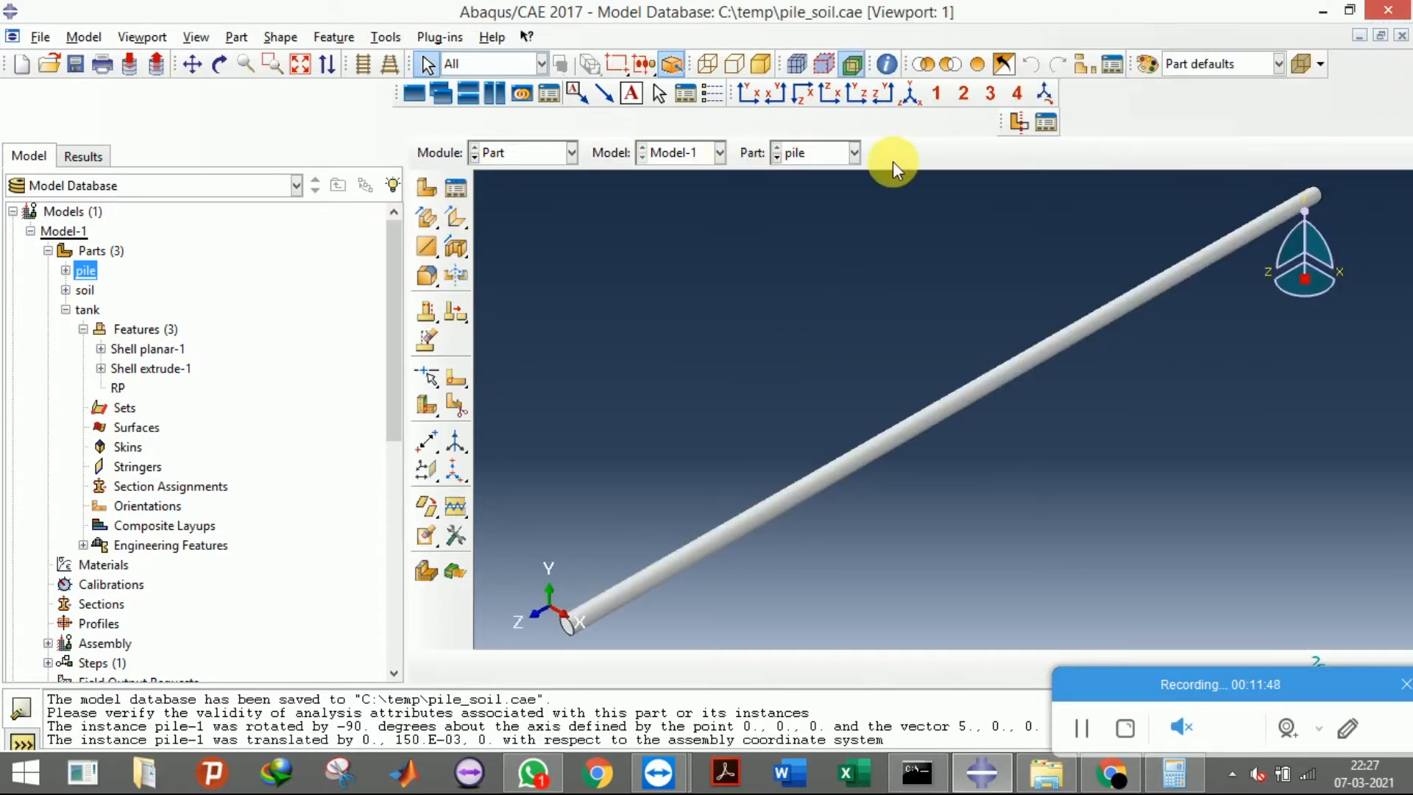
click(808, 155)
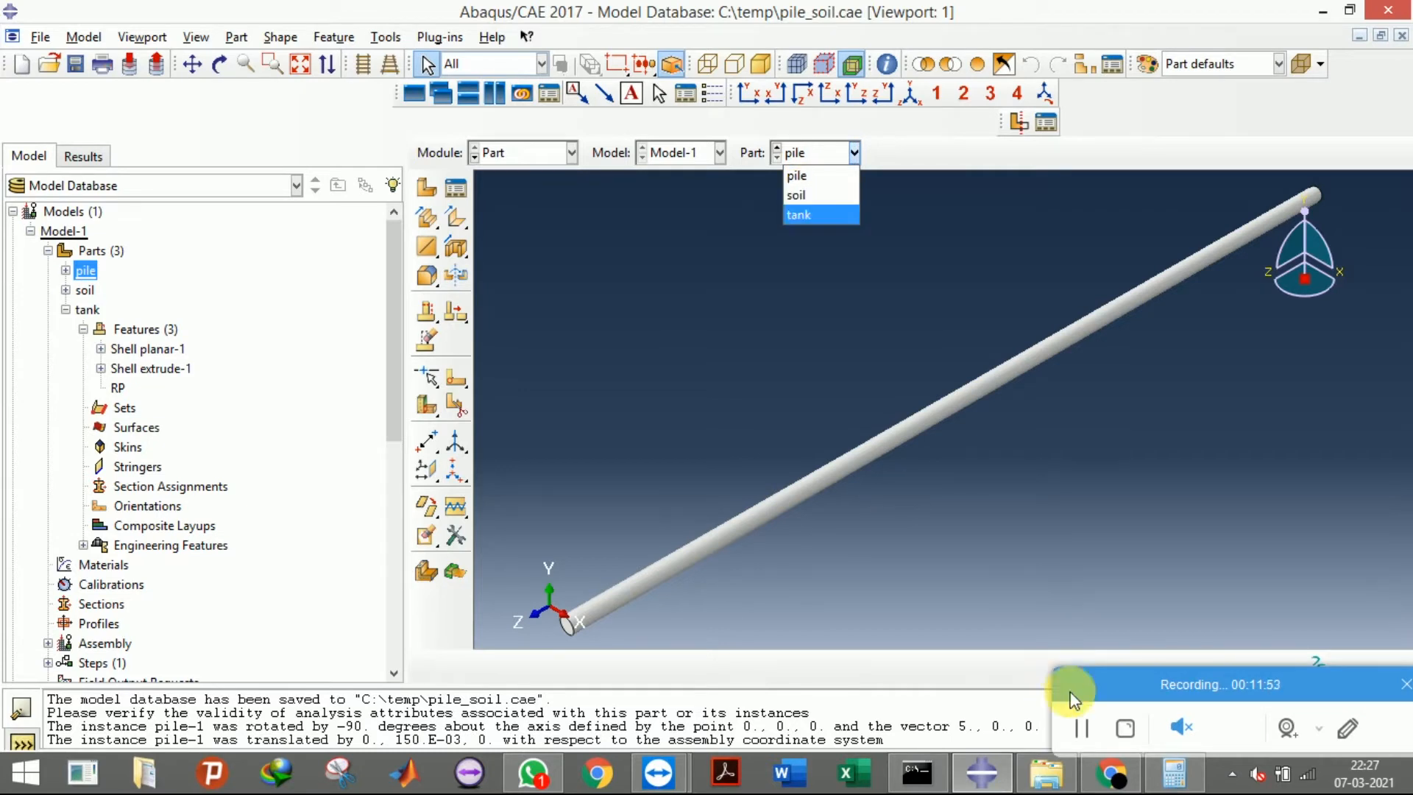
click(1084, 728)
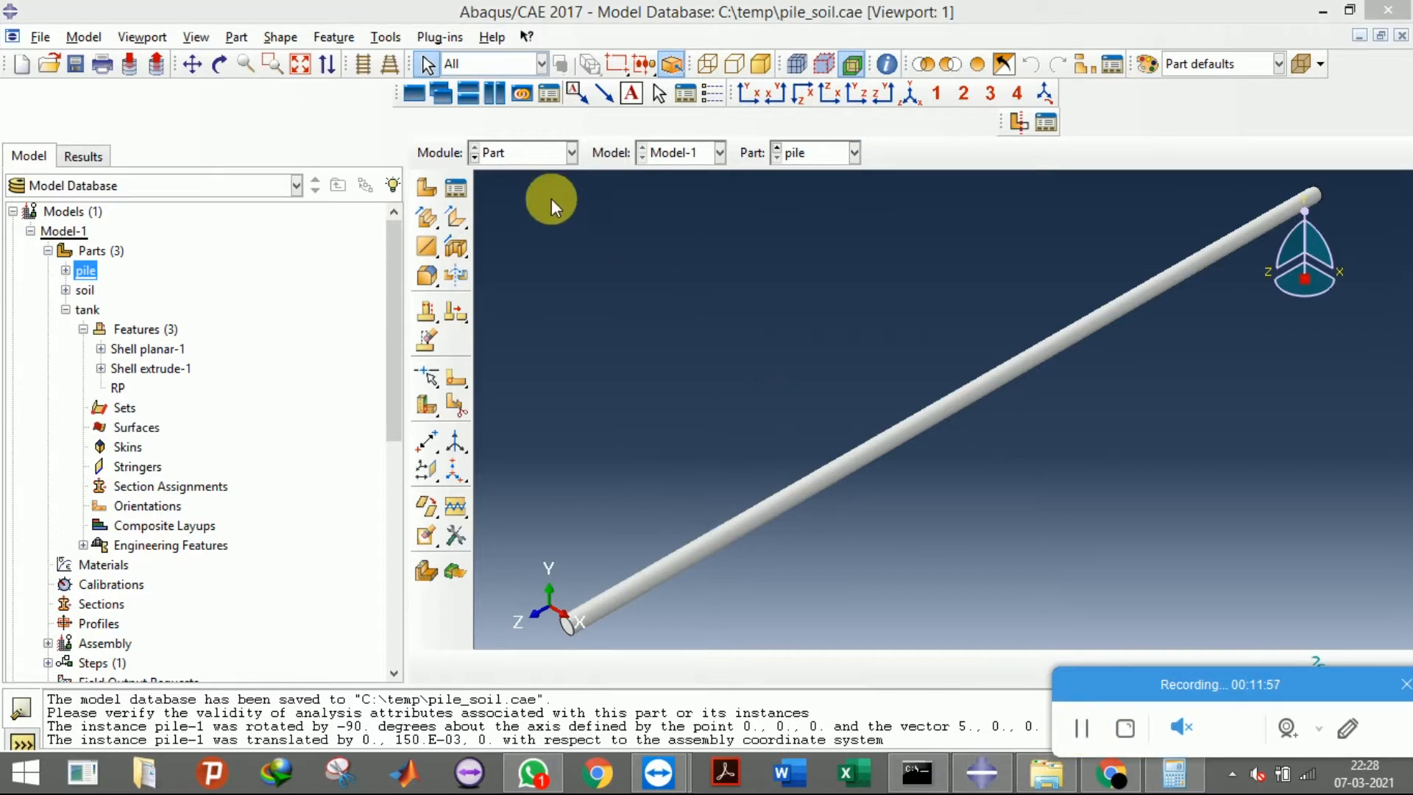
click(537, 152)
click(536, 174)
click(810, 152)
click(810, 192)
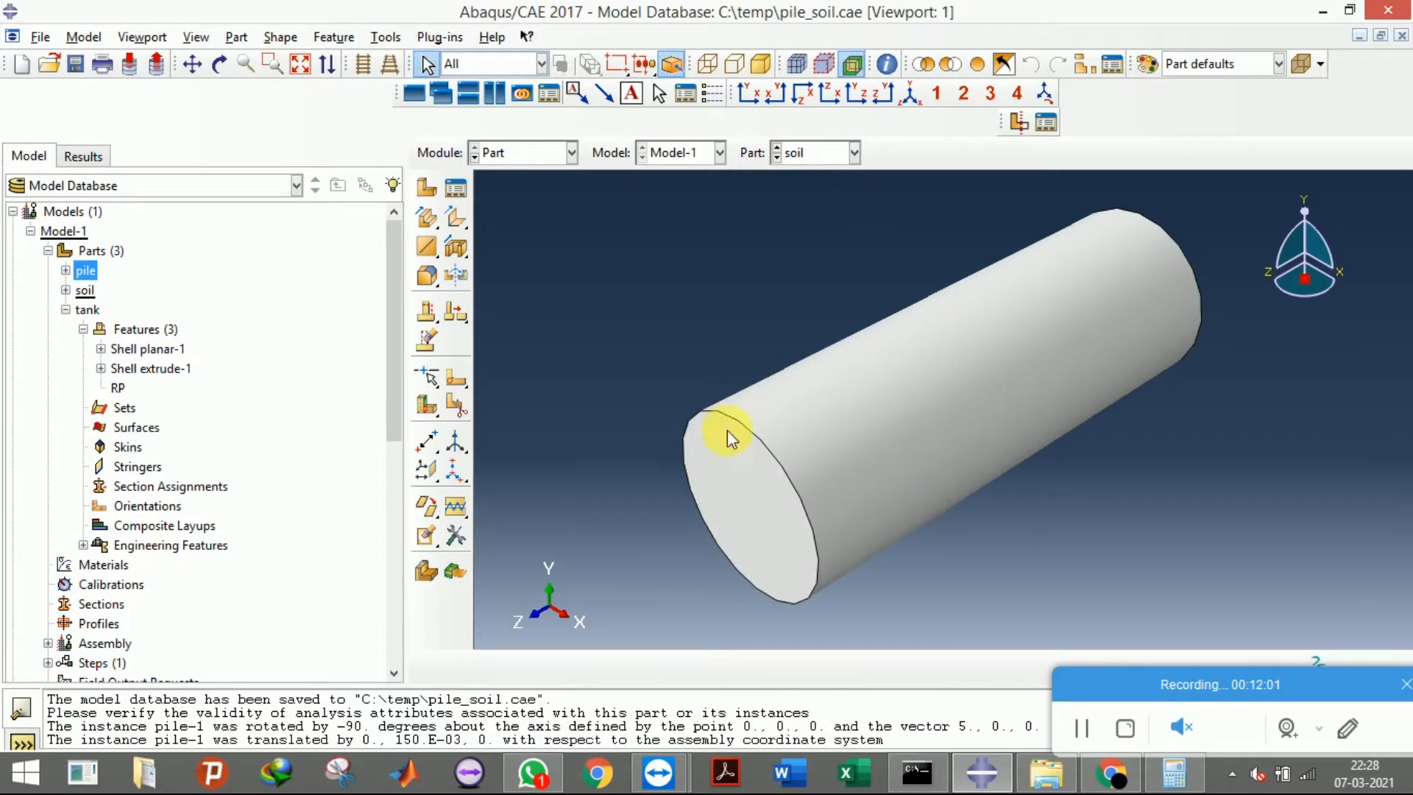
Start an extruded cut on the soil cylinder's flat end face, using its circular edge to orient the sketch
scroll(698, 334, up, 4)
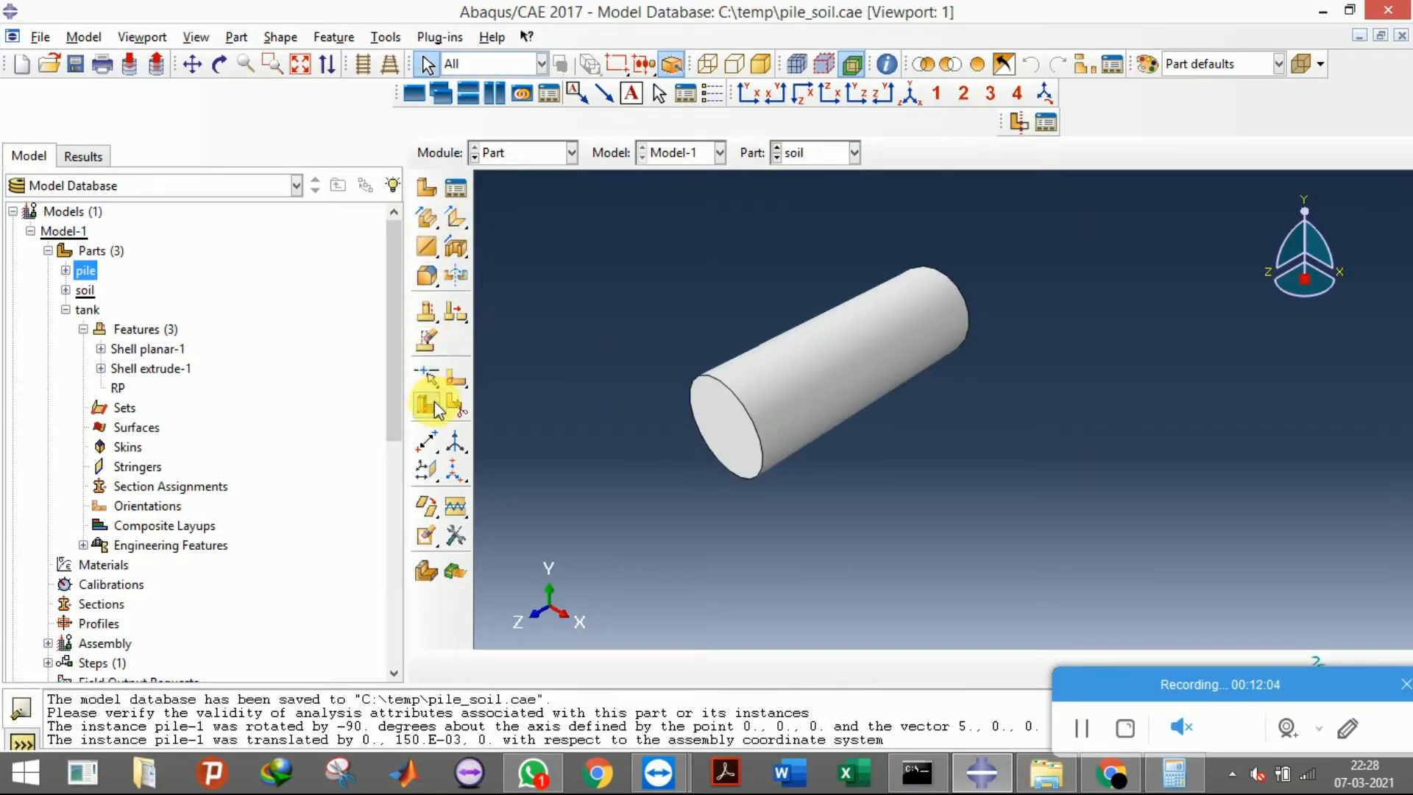
click(435, 223)
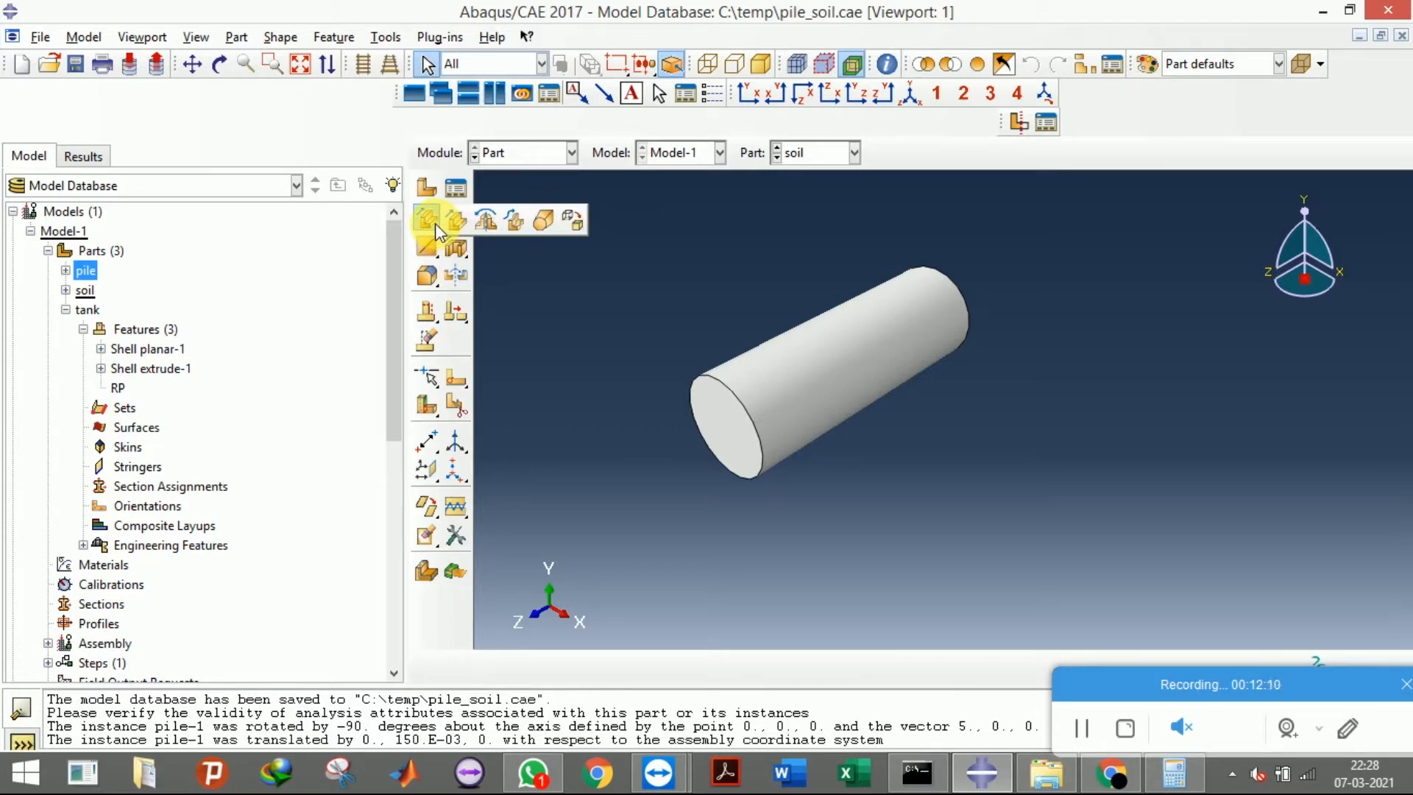
drag(434, 223, 435, 237)
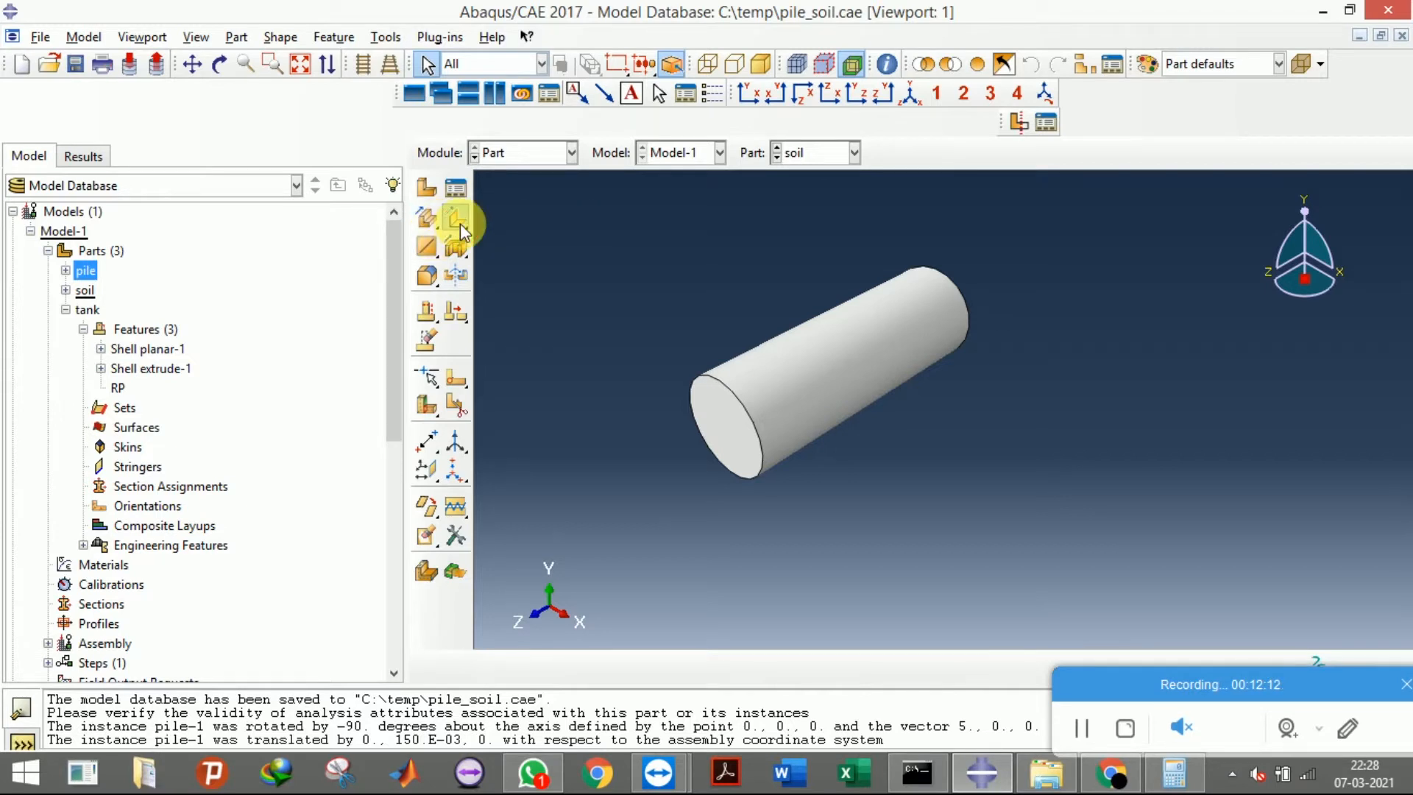
click(457, 247)
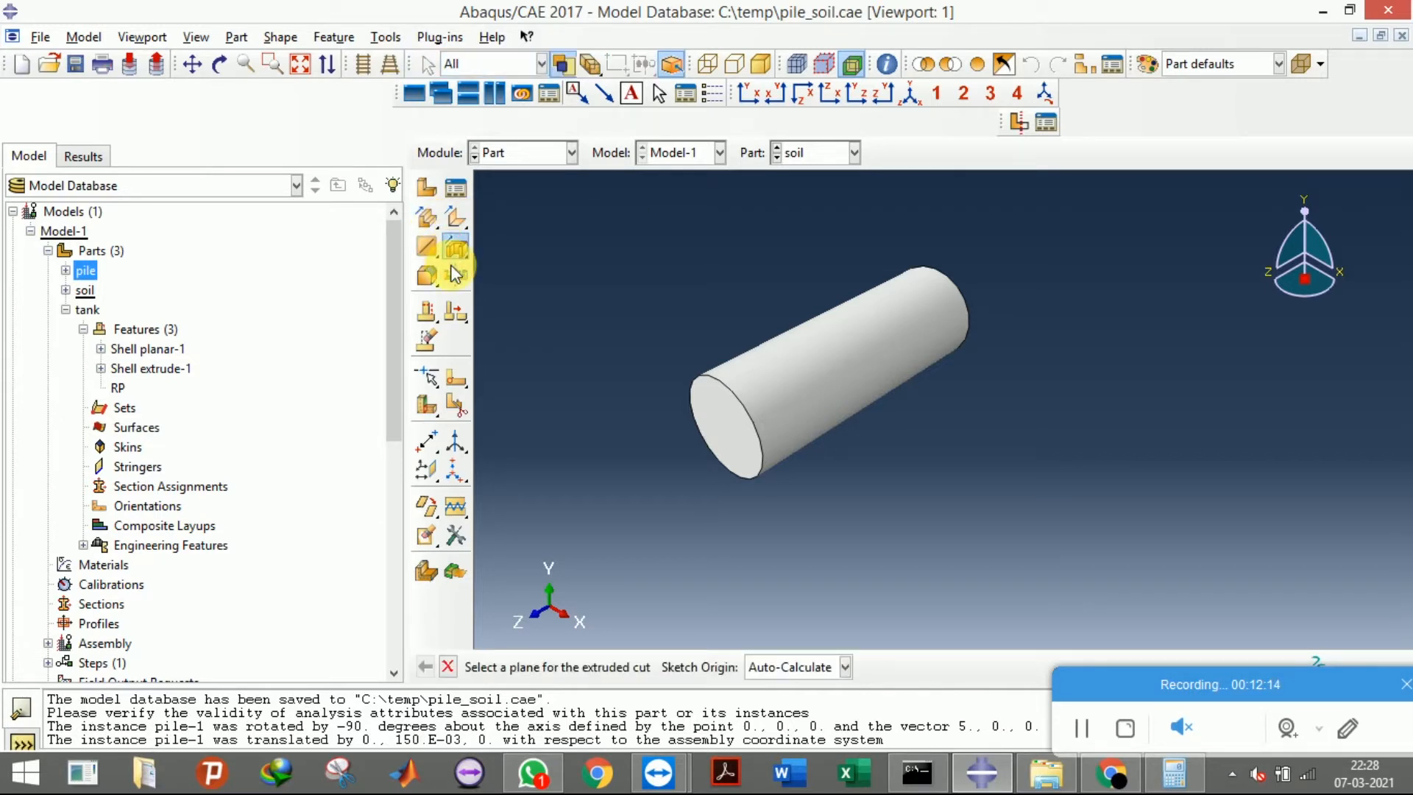
scroll(744, 341, up, 3)
click(760, 337)
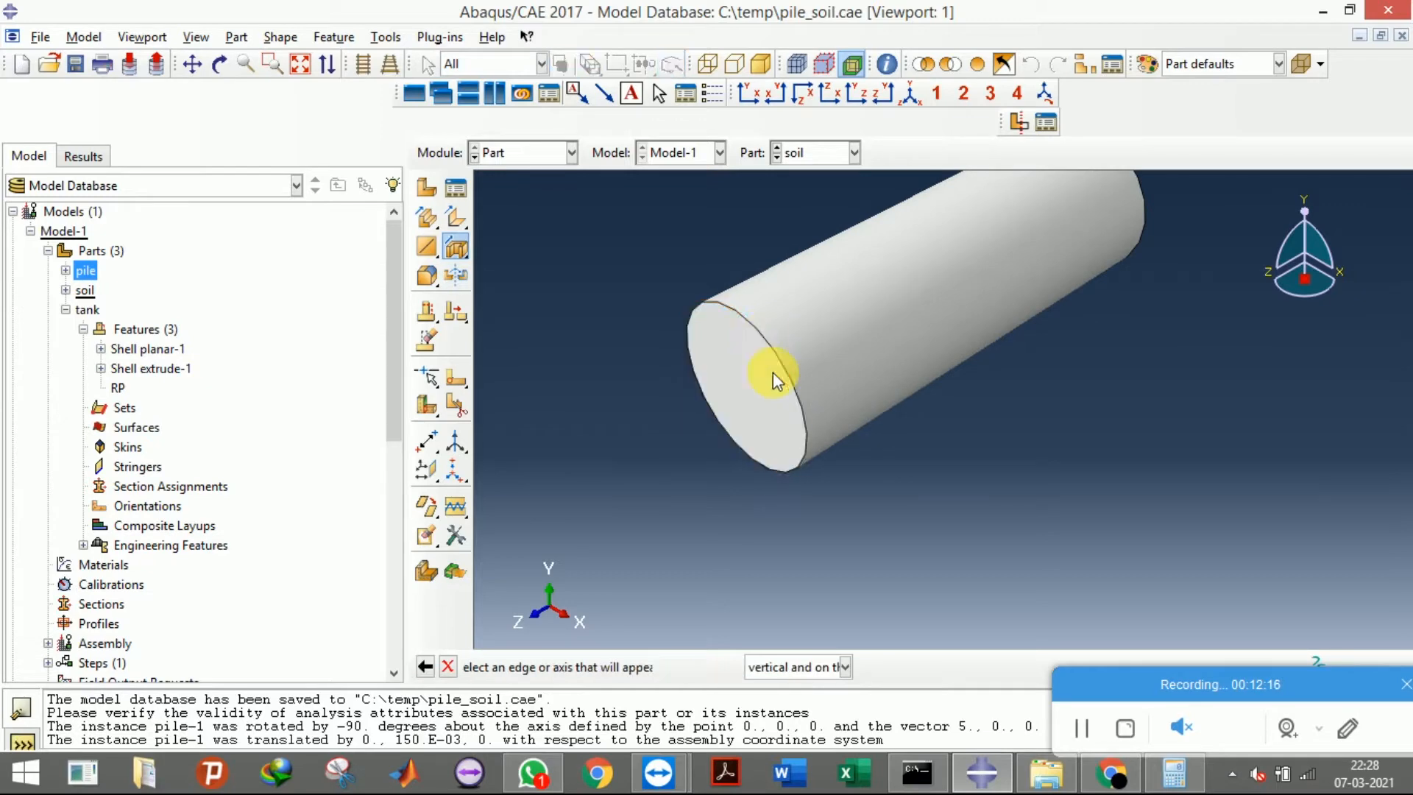
click(793, 384)
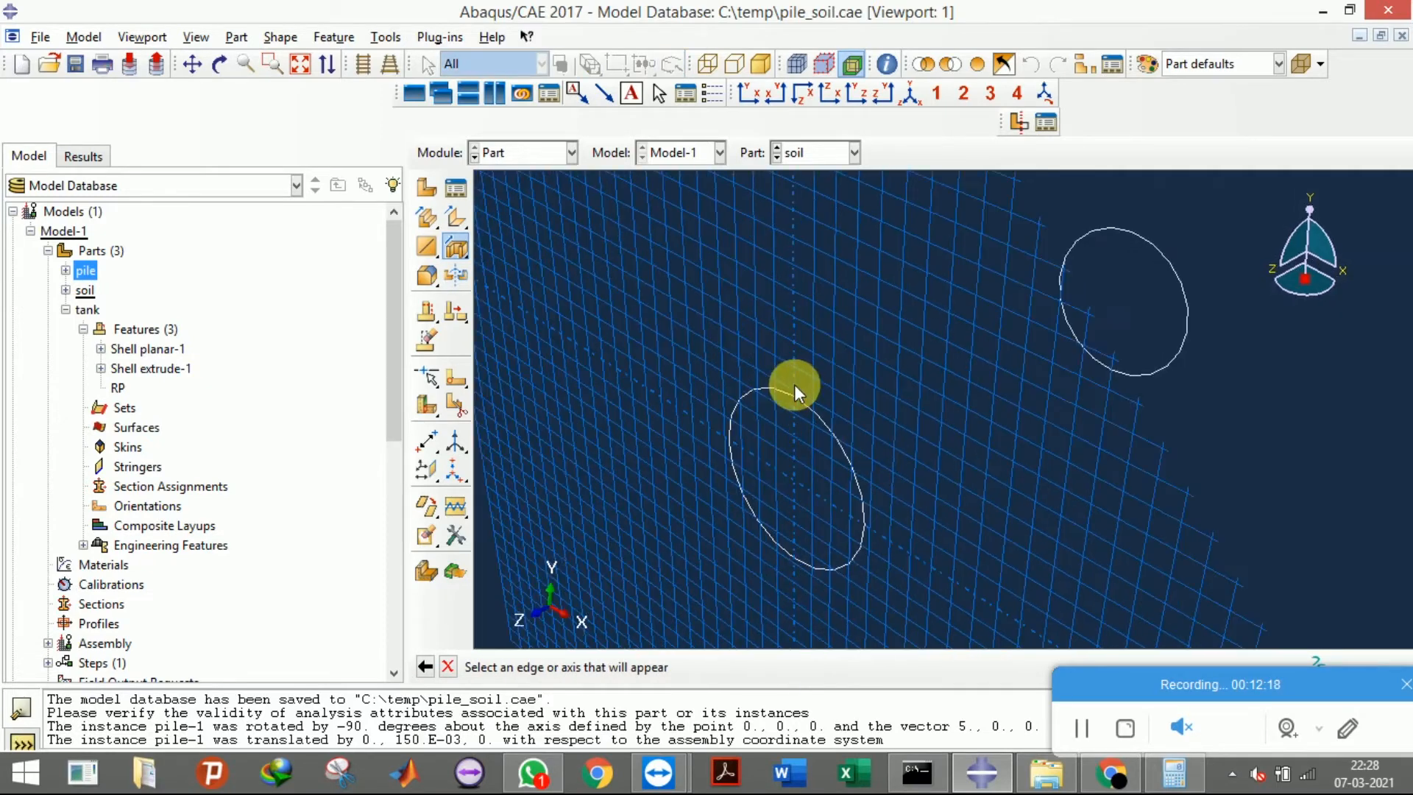
Sketch a circle at the centre of the soil's end face and dimension its radius to 0.0125
click(426, 191)
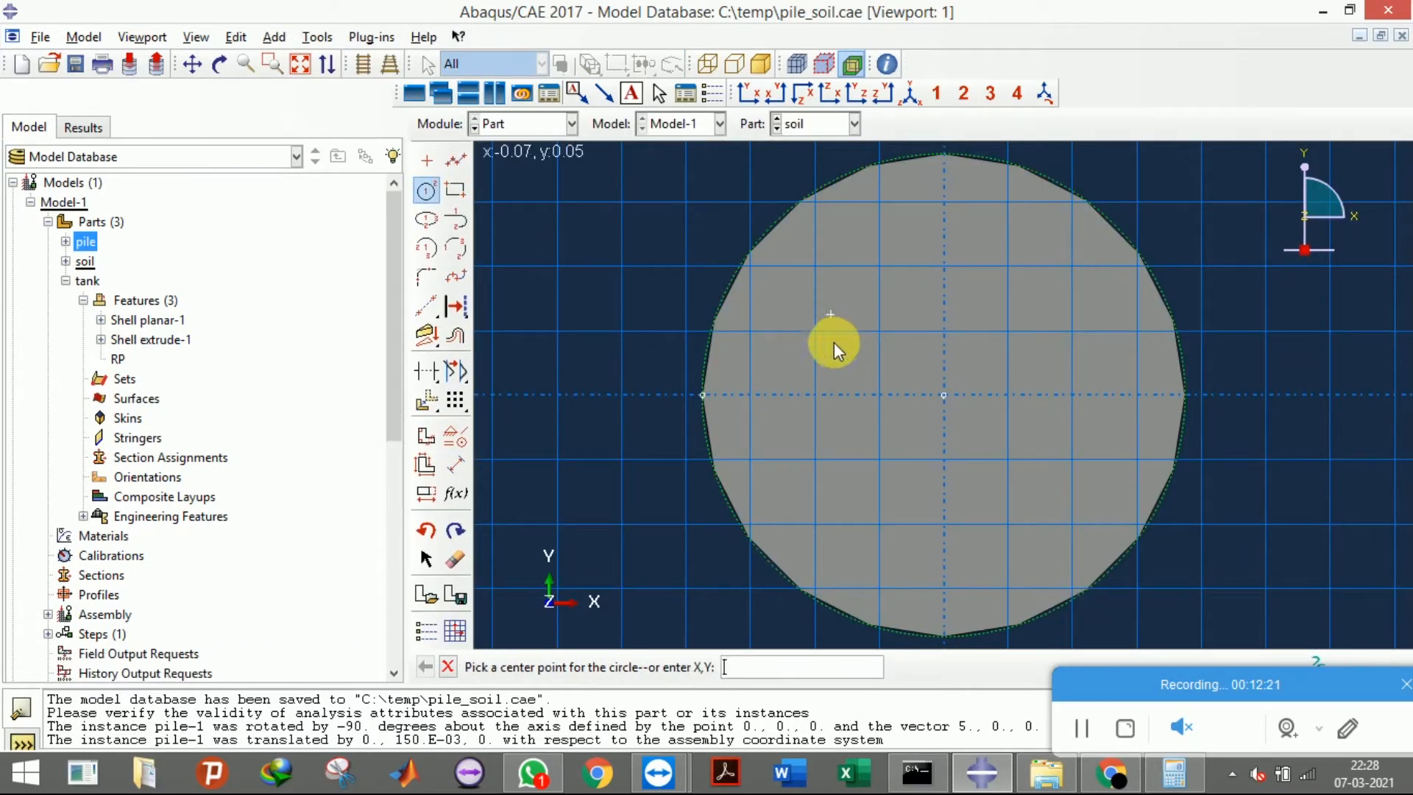
click(945, 398)
click(883, 396)
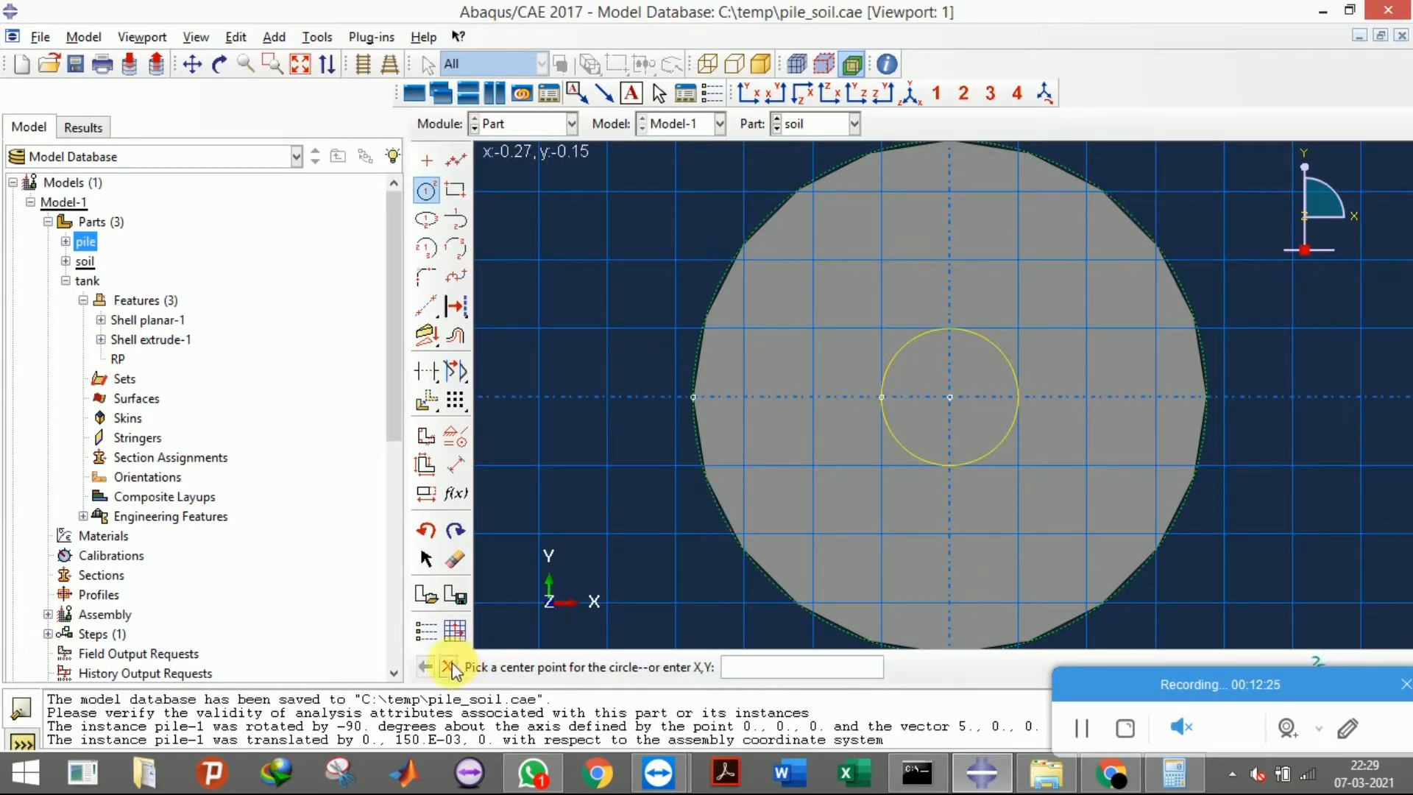
click(456, 464)
click(901, 443)
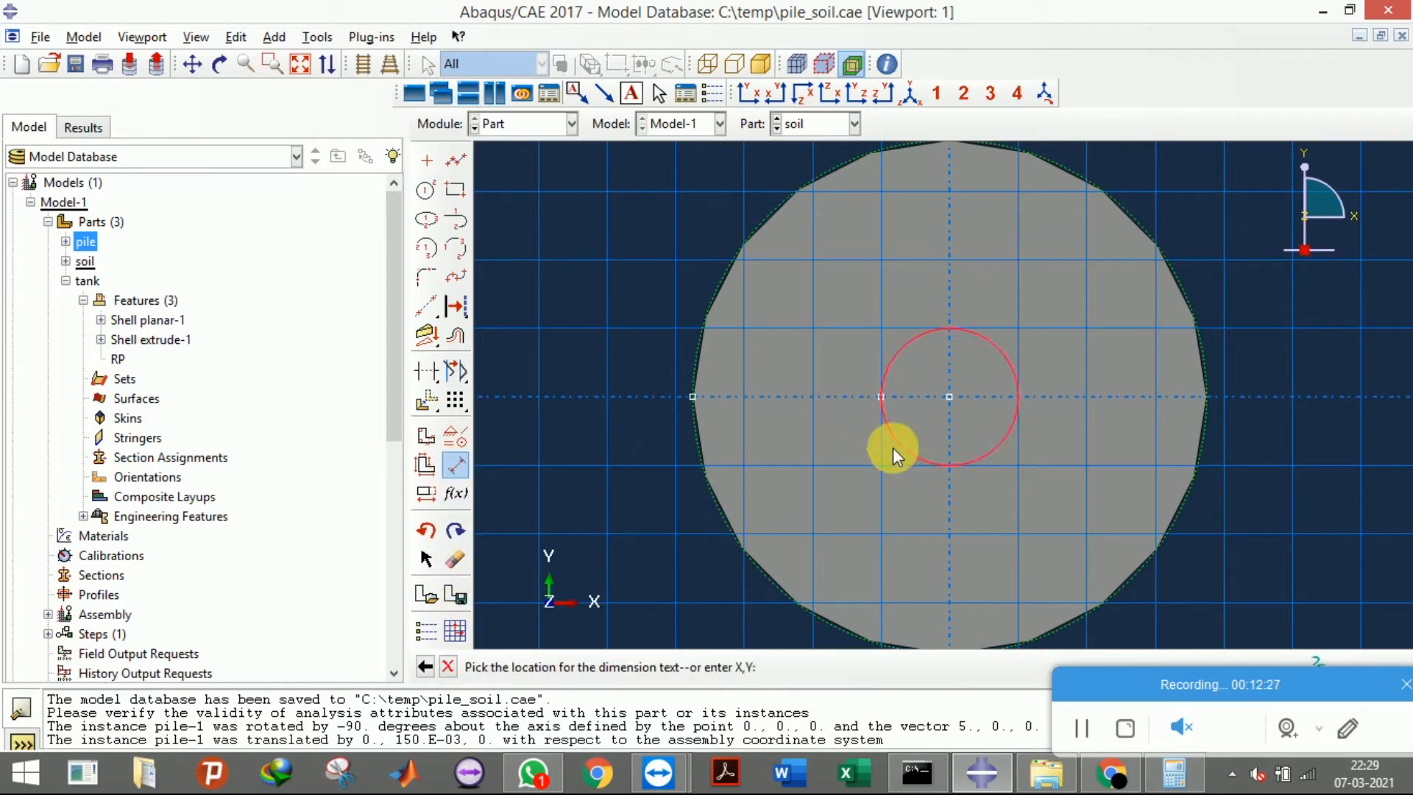
click(847, 468)
text(0.0125)
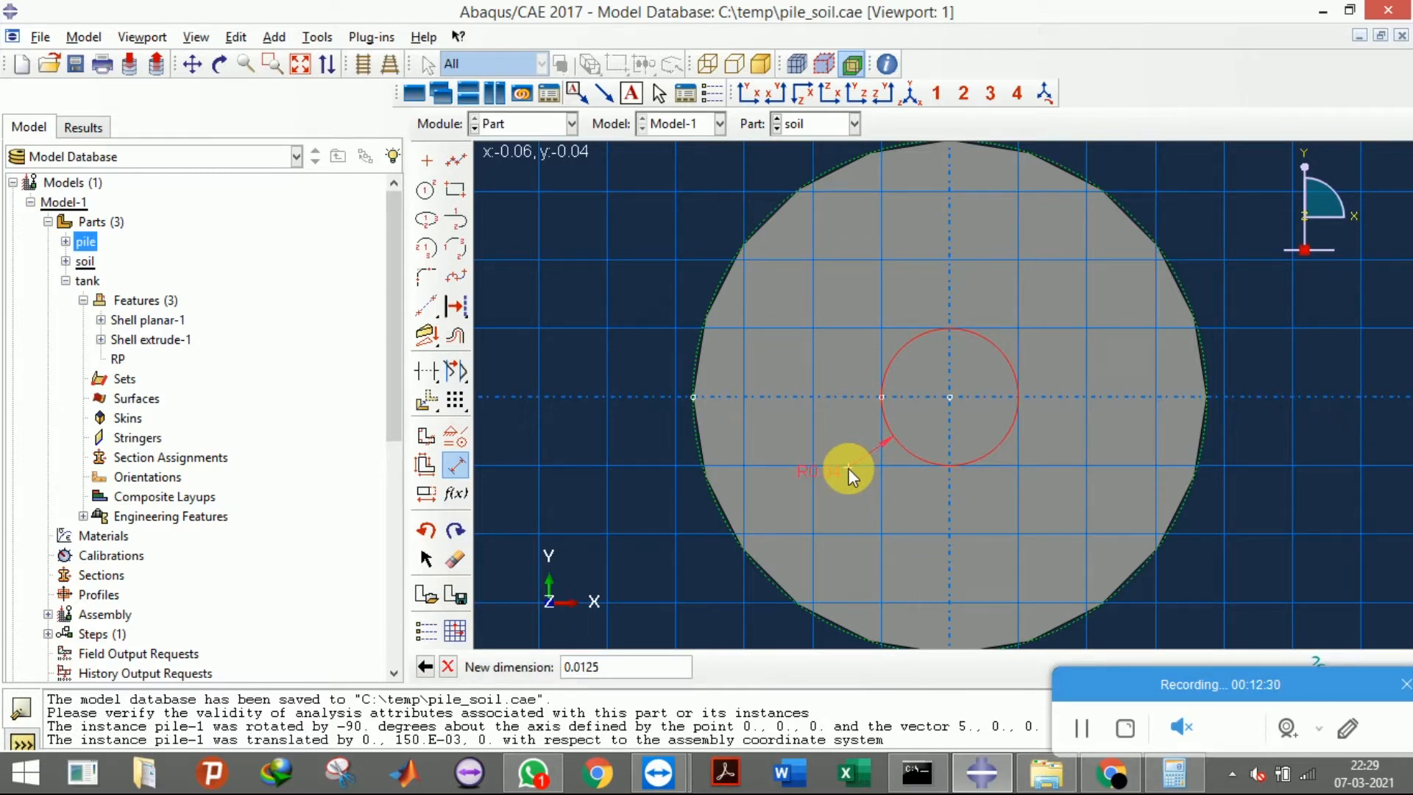
key(Return)
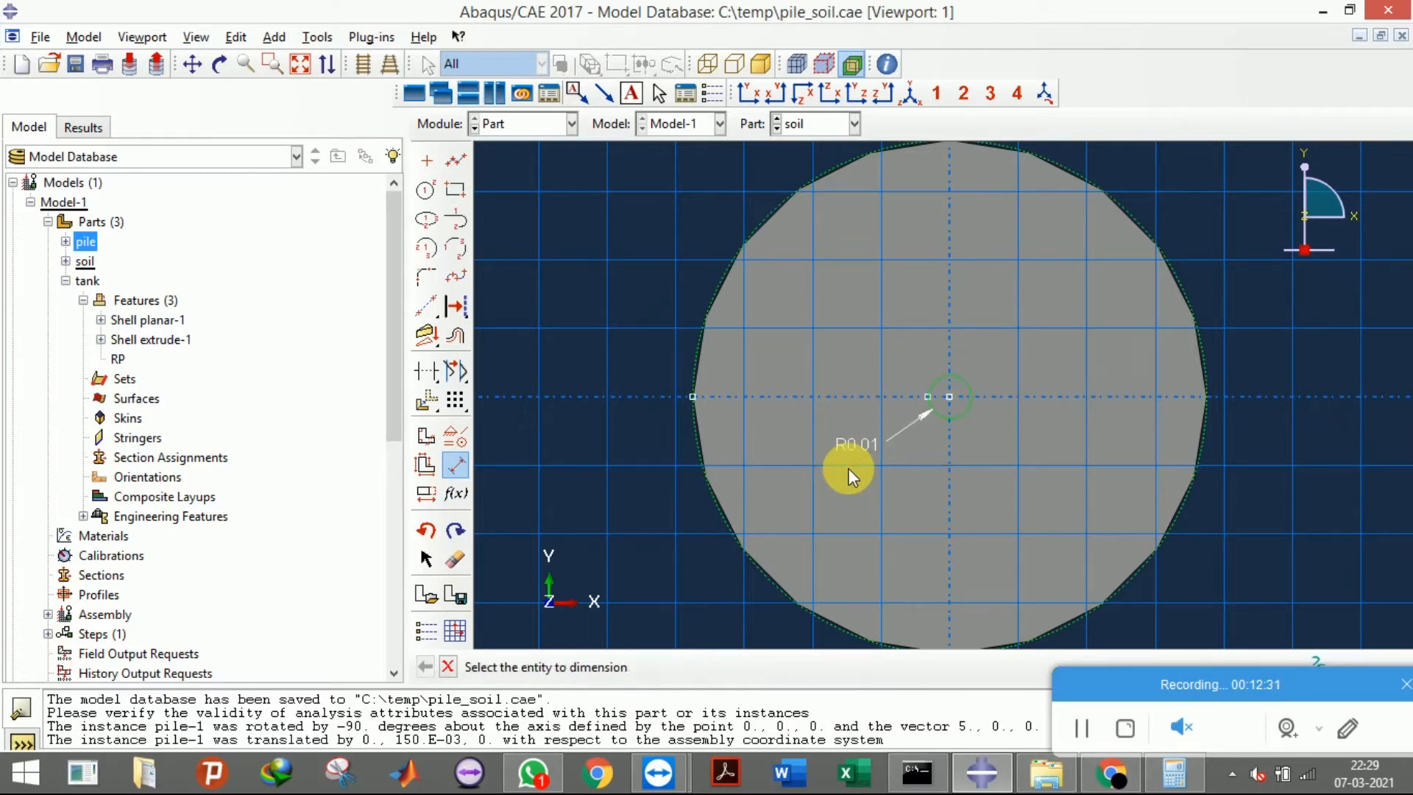
click(447, 666)
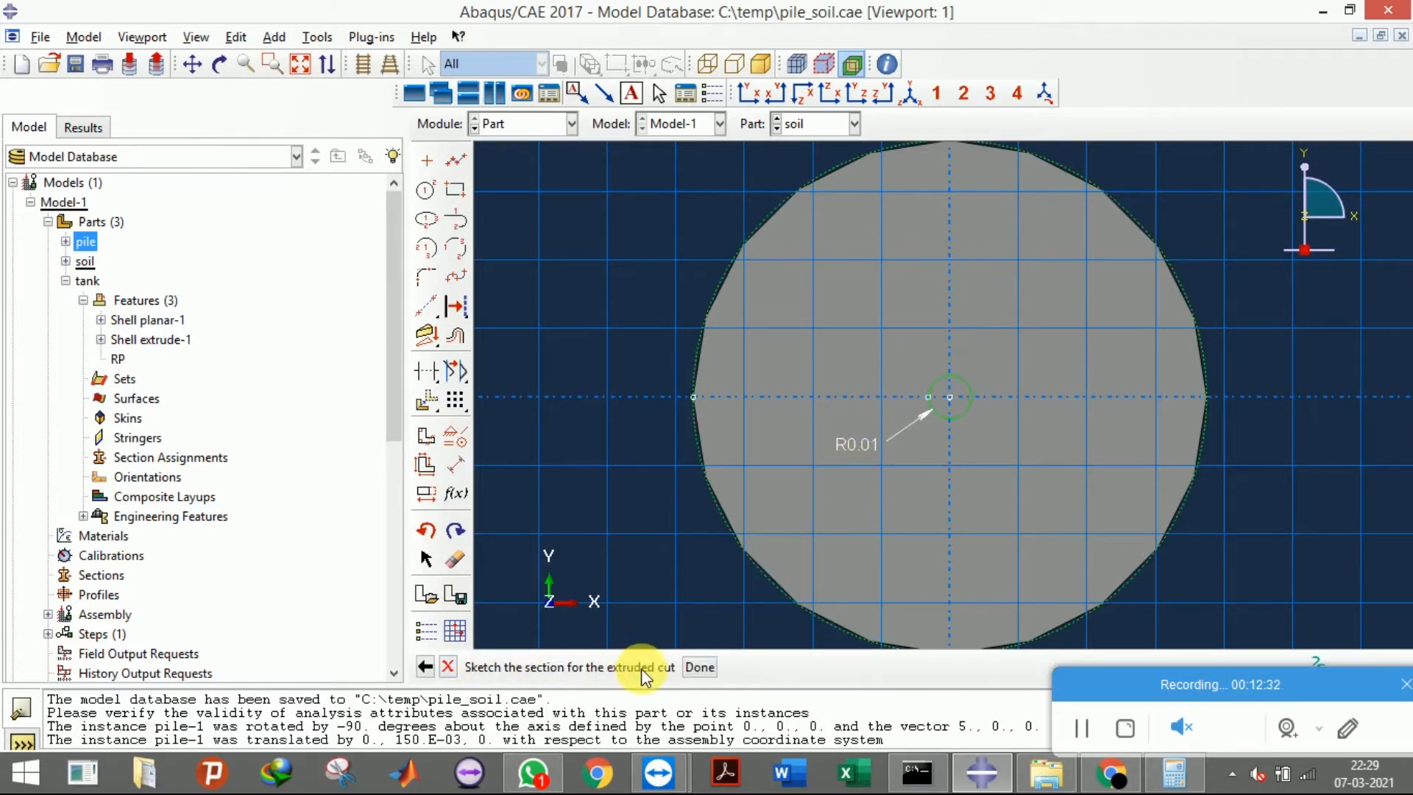
Finish the sketch and cut the circle into the soil as a blind extrusion with a depth of 0.7
click(697, 666)
click(220, 199)
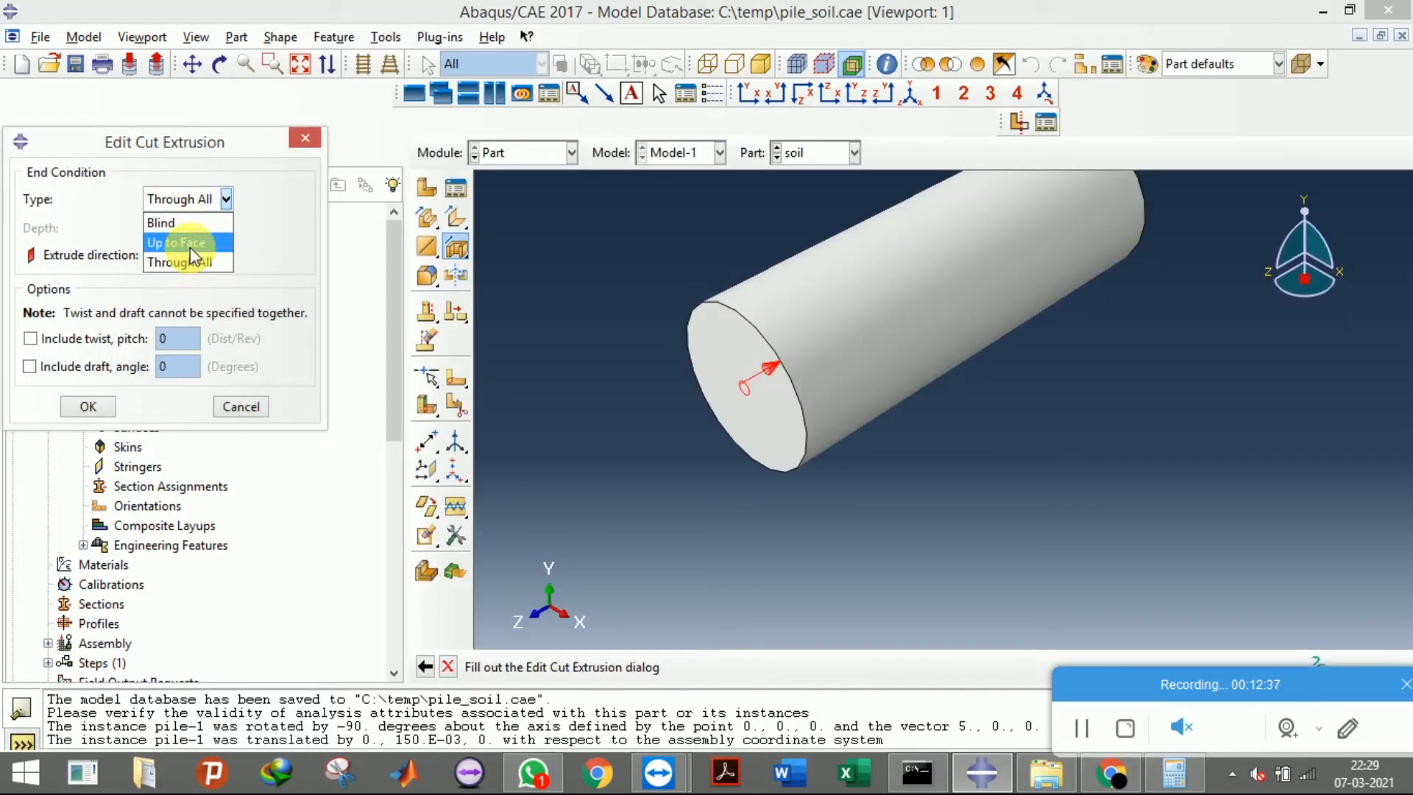
click(180, 222)
mouse_move(188, 228)
mouse_down()
mouse_move(131, 230)
mouse_move(162, 229)
mouse_up()
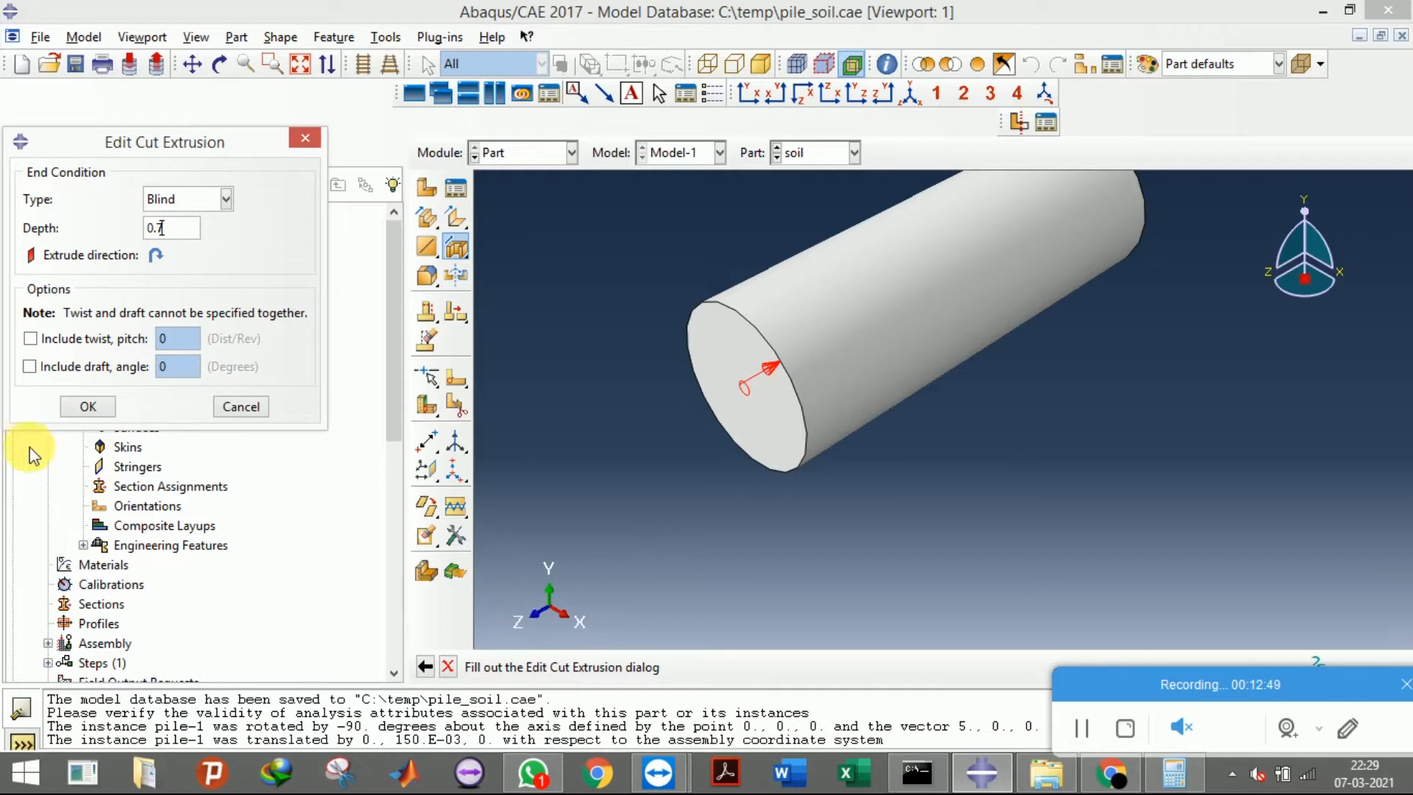
click(89, 407)
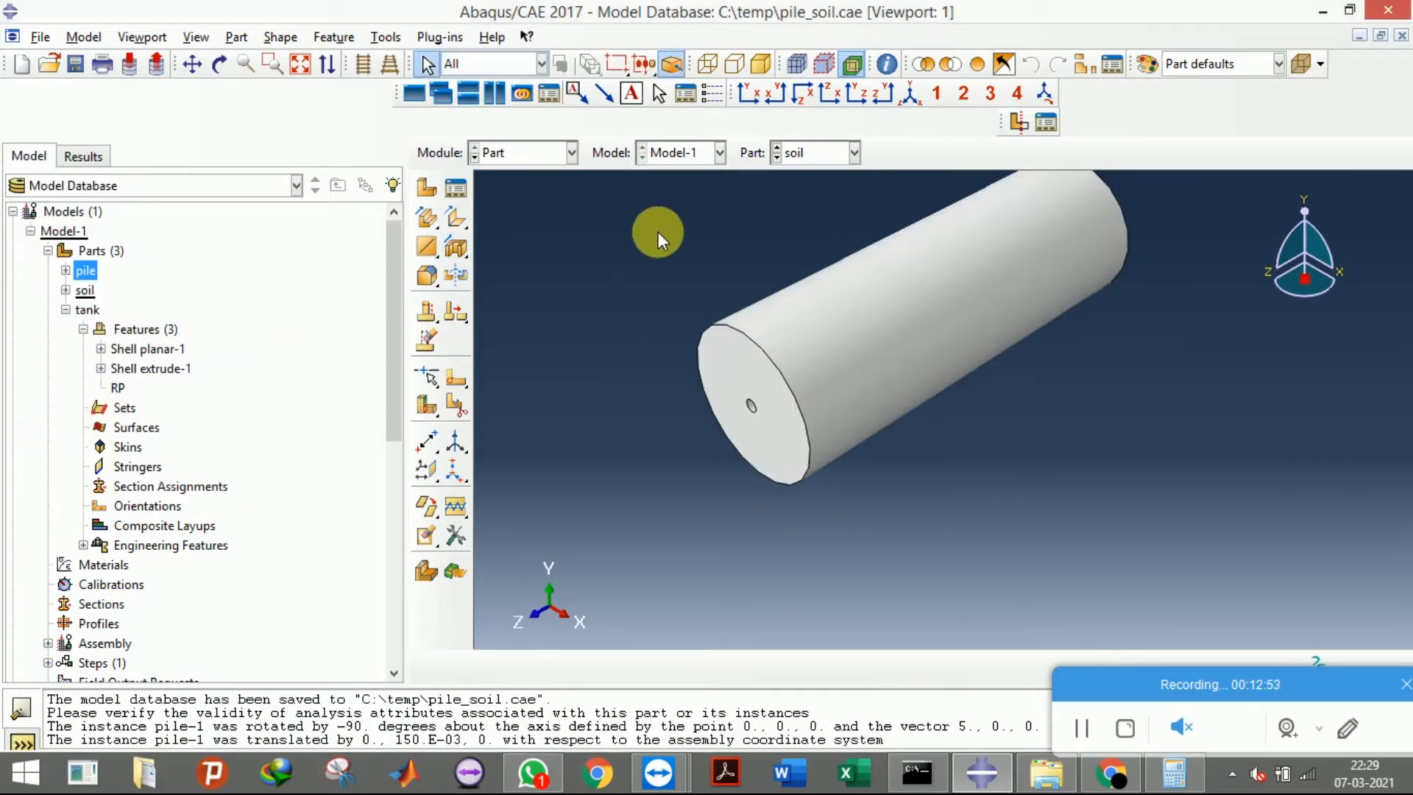
Inspect the pile standing in the cut soil in the assembly, using a shaded isometric view
click(546, 156)
click(540, 210)
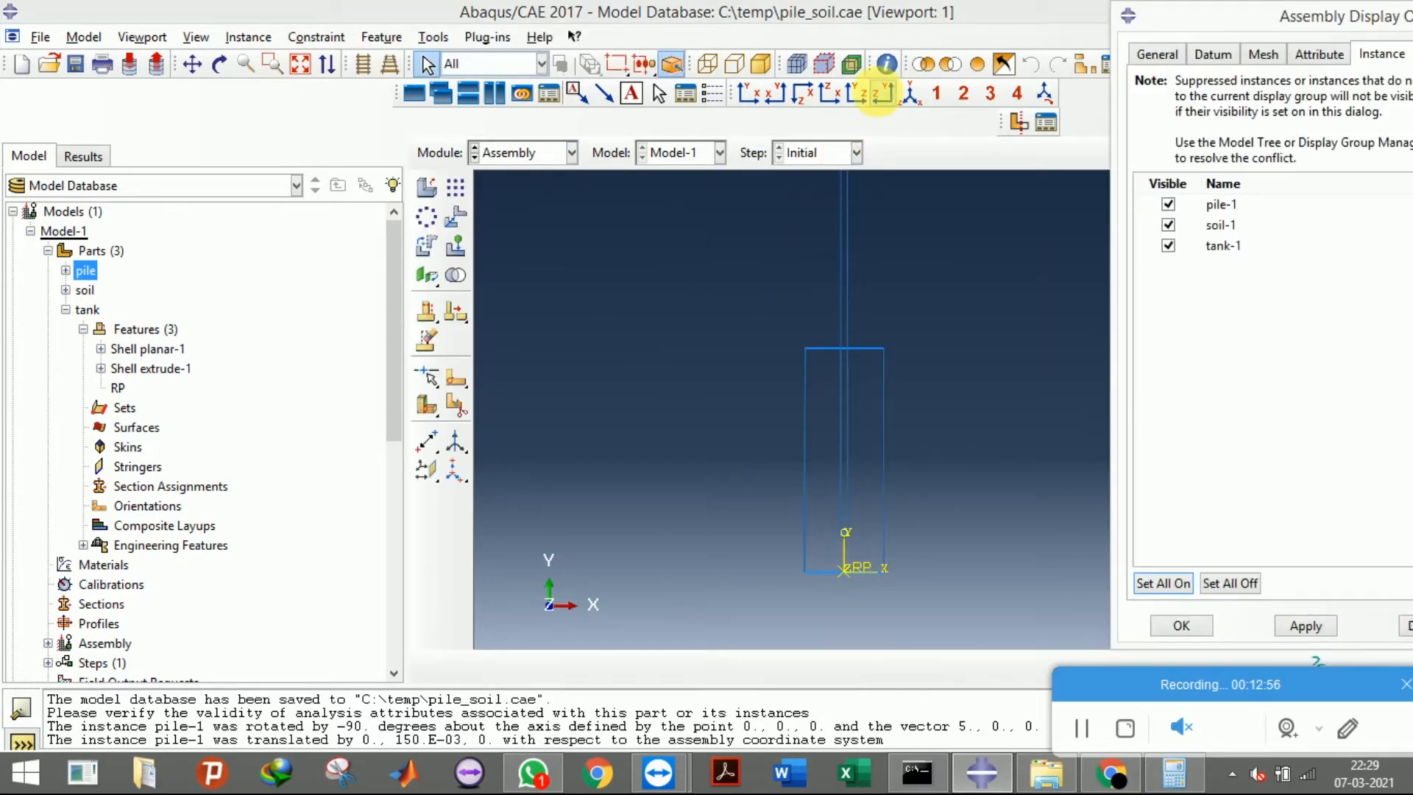
click(910, 96)
scroll(954, 432, down, 2)
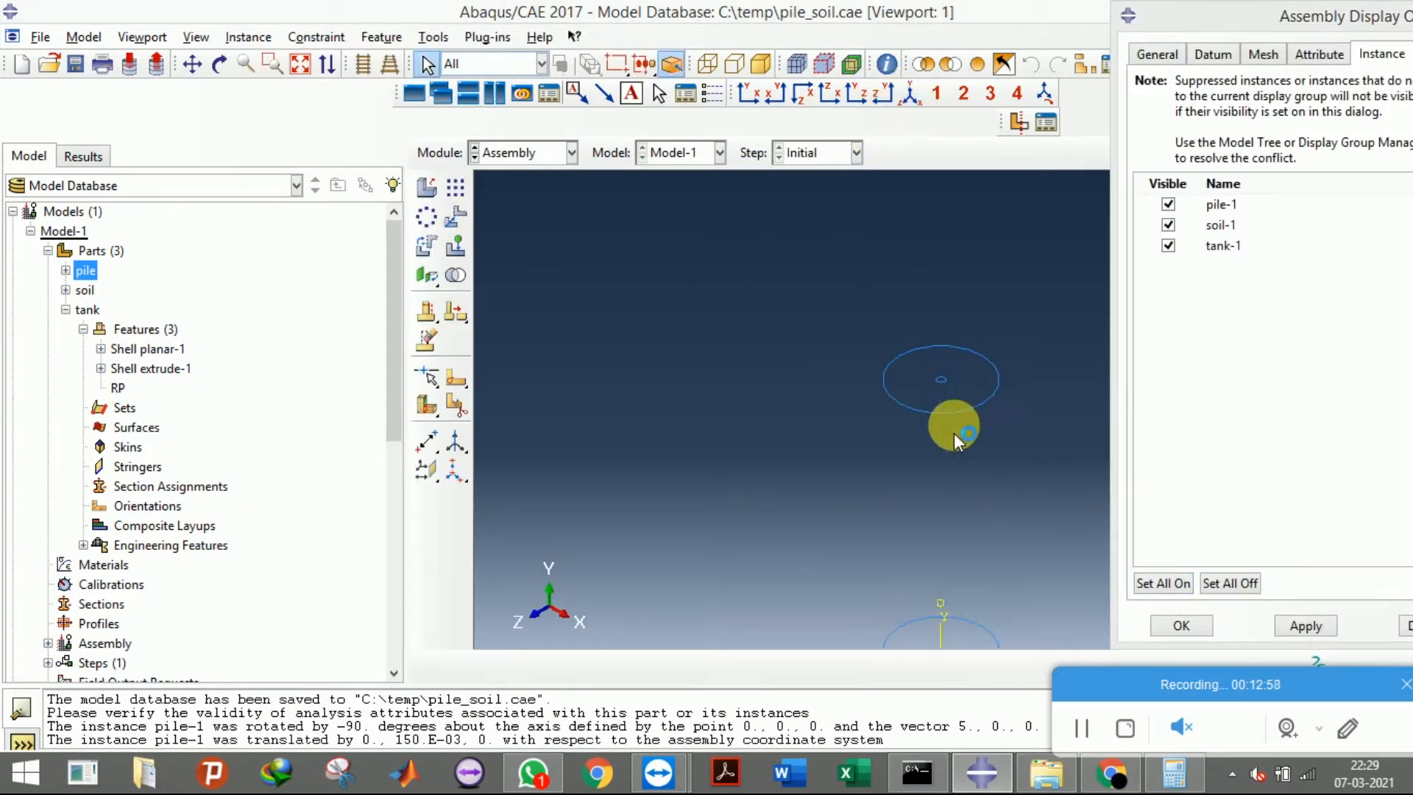
click(761, 66)
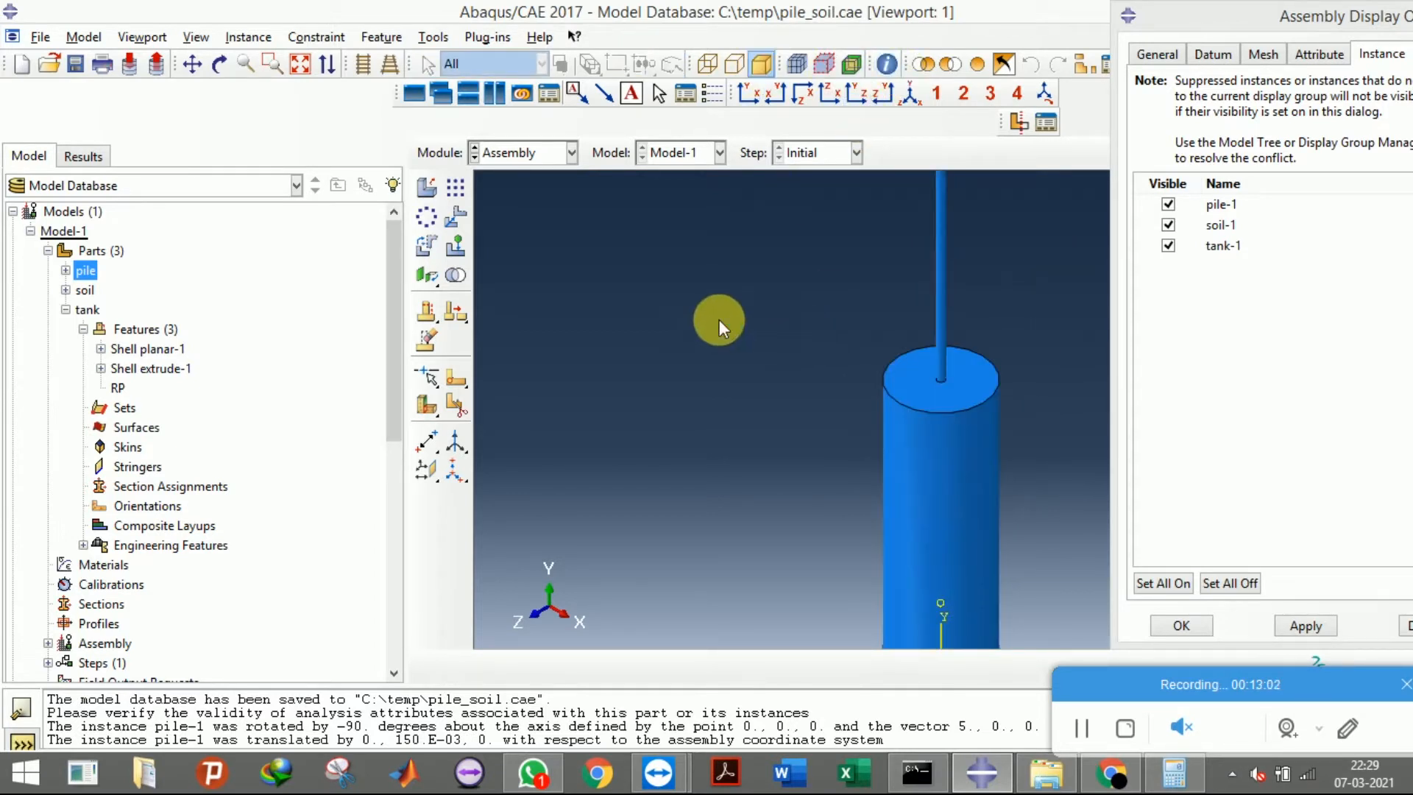
scroll(718, 319, up, 2)
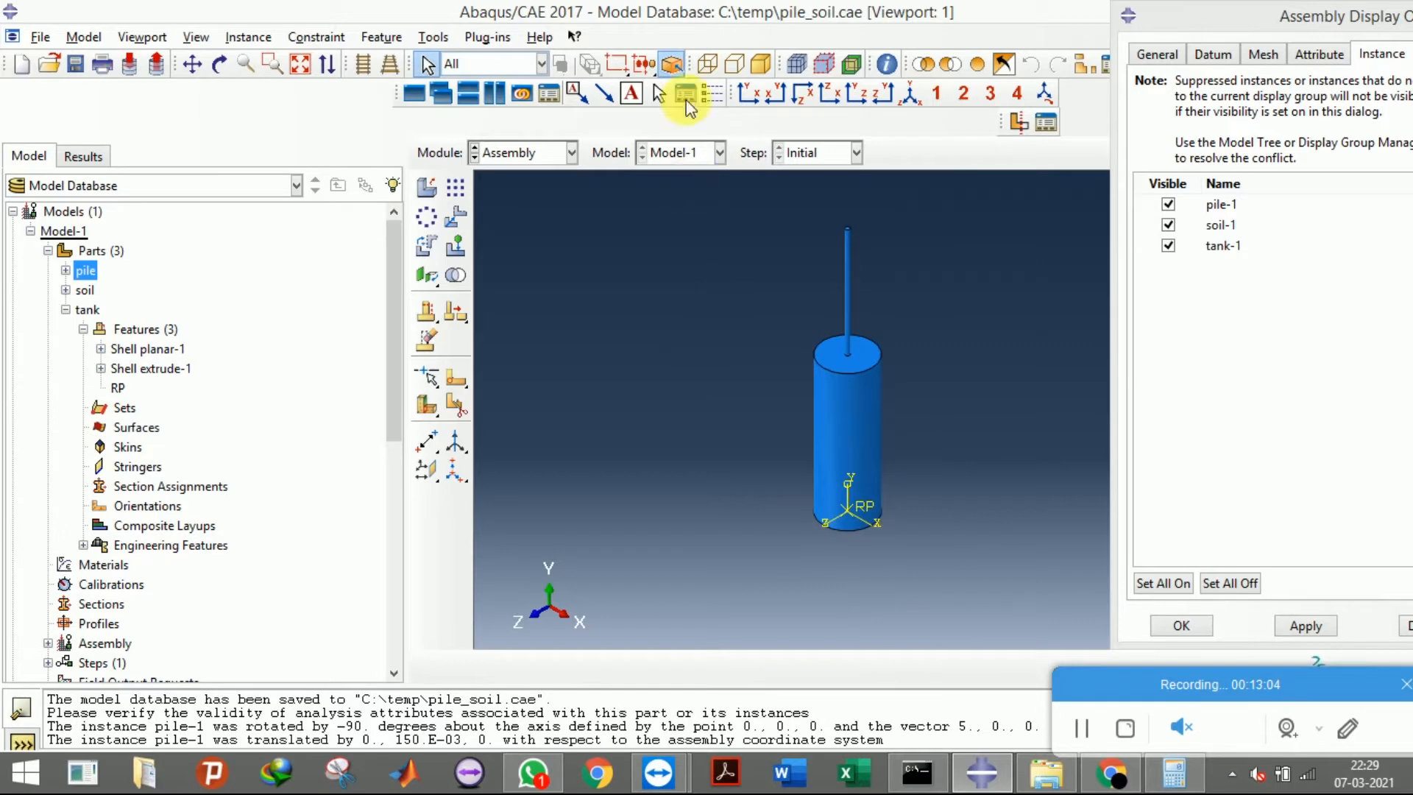
Compare the pile's lower end with the hole's bottom in a wireframe front view, temporarily hiding the pile instance
click(742, 96)
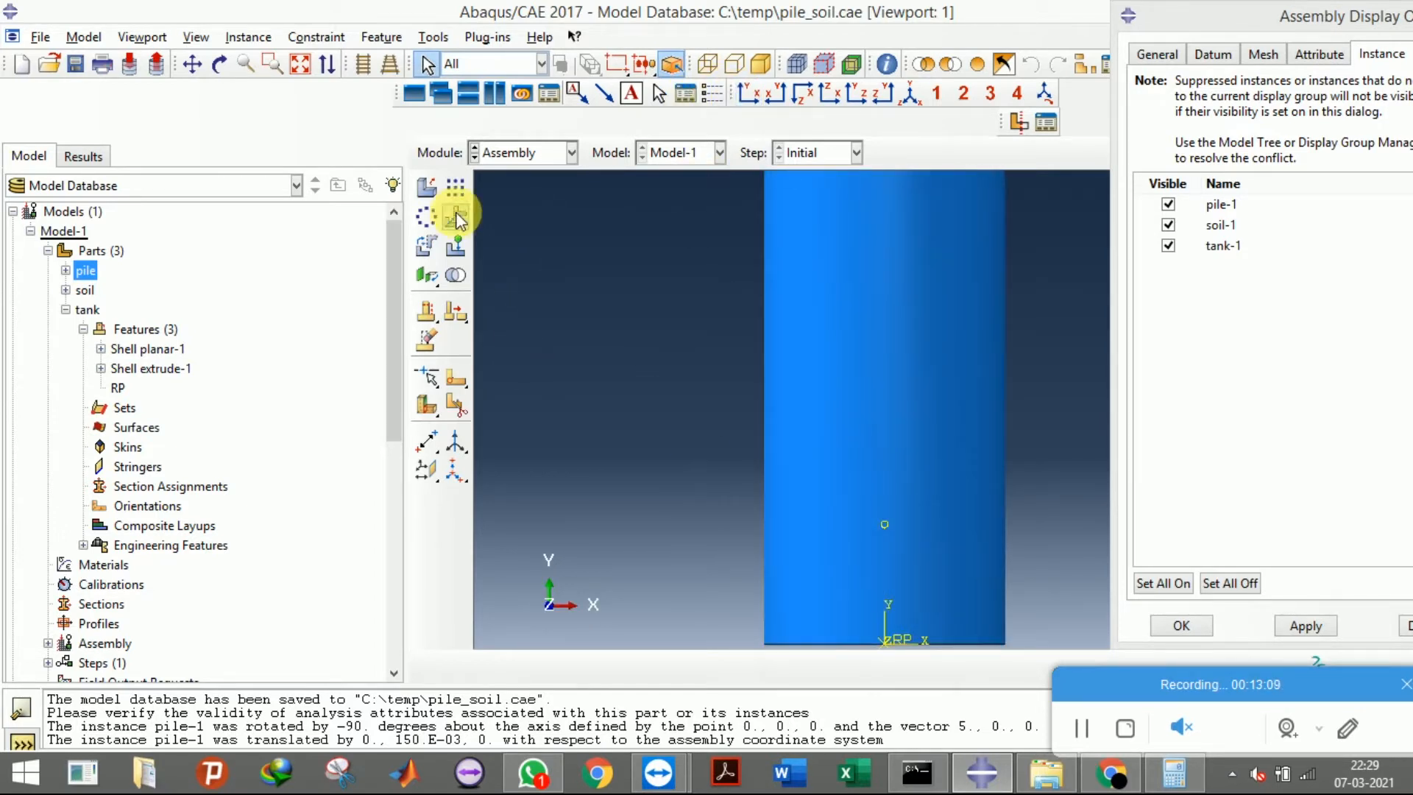
click(714, 65)
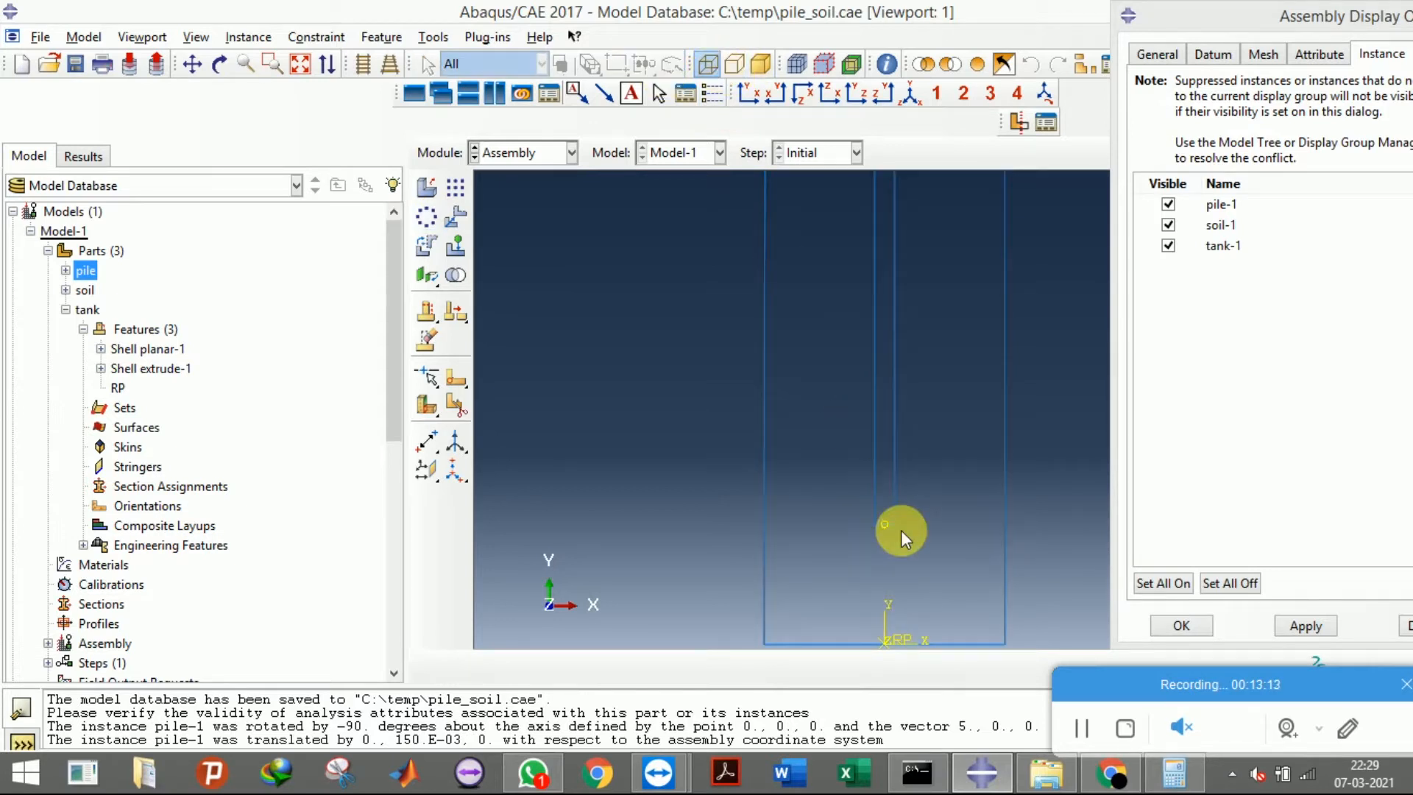
scroll(885, 531, up, 5)
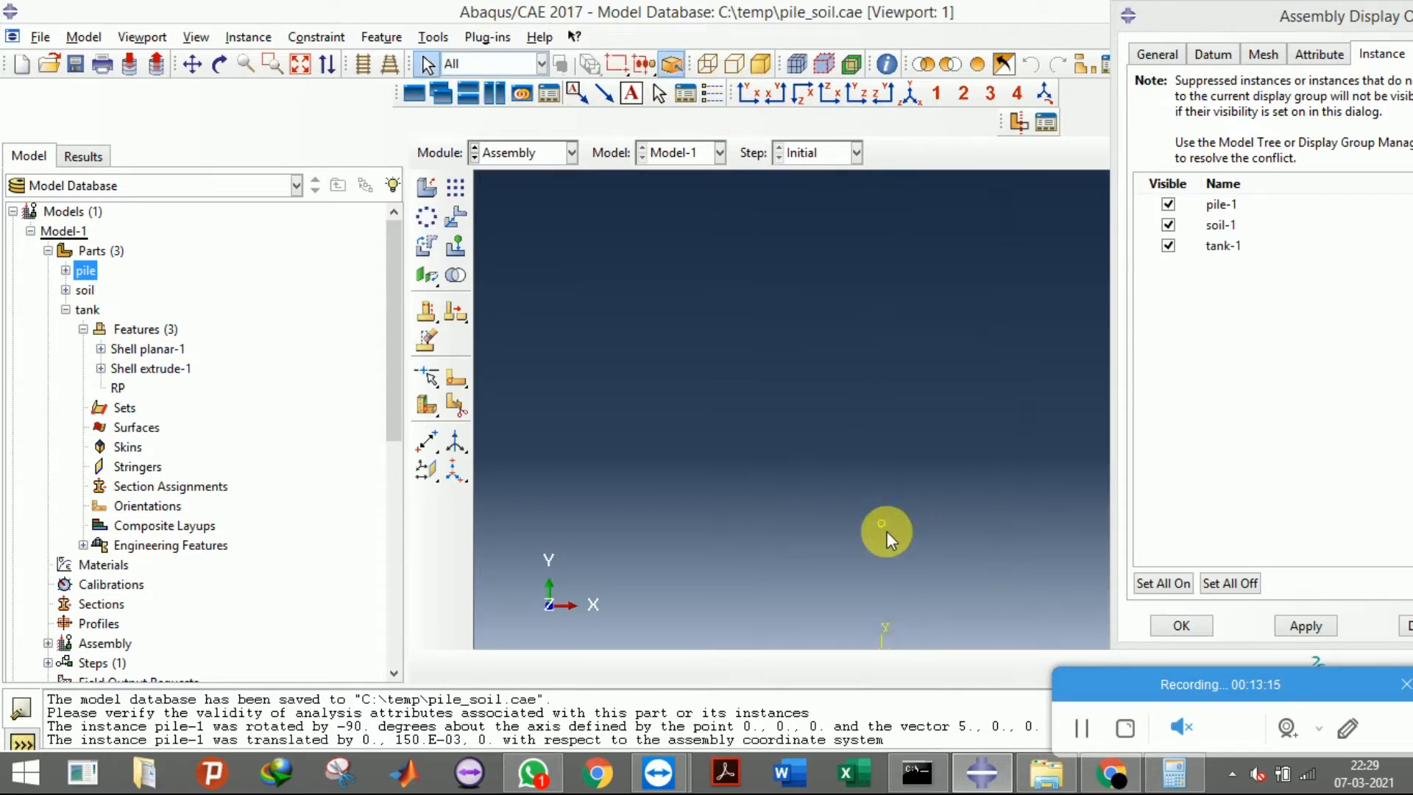
click(1168, 205)
click(1313, 627)
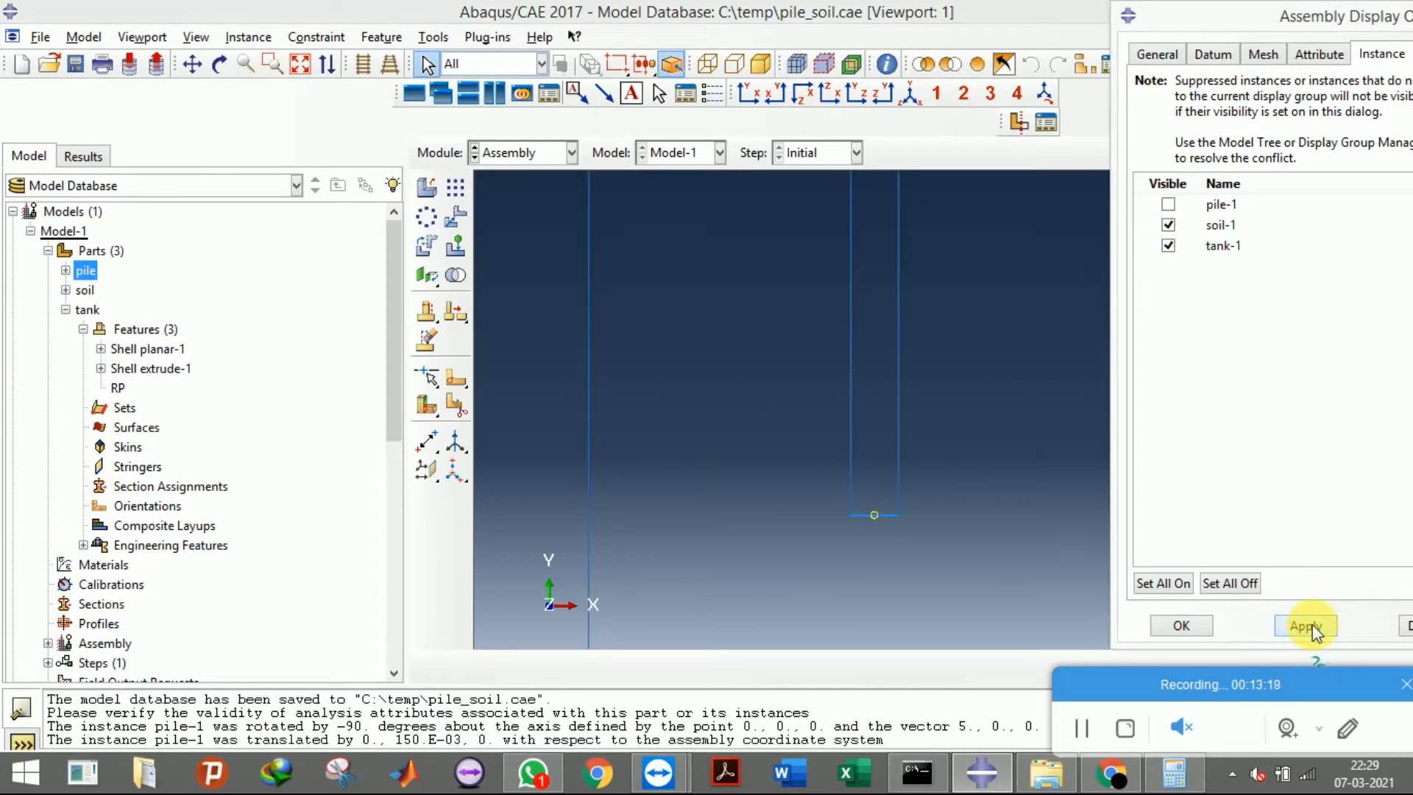
click(1166, 224)
click(1168, 205)
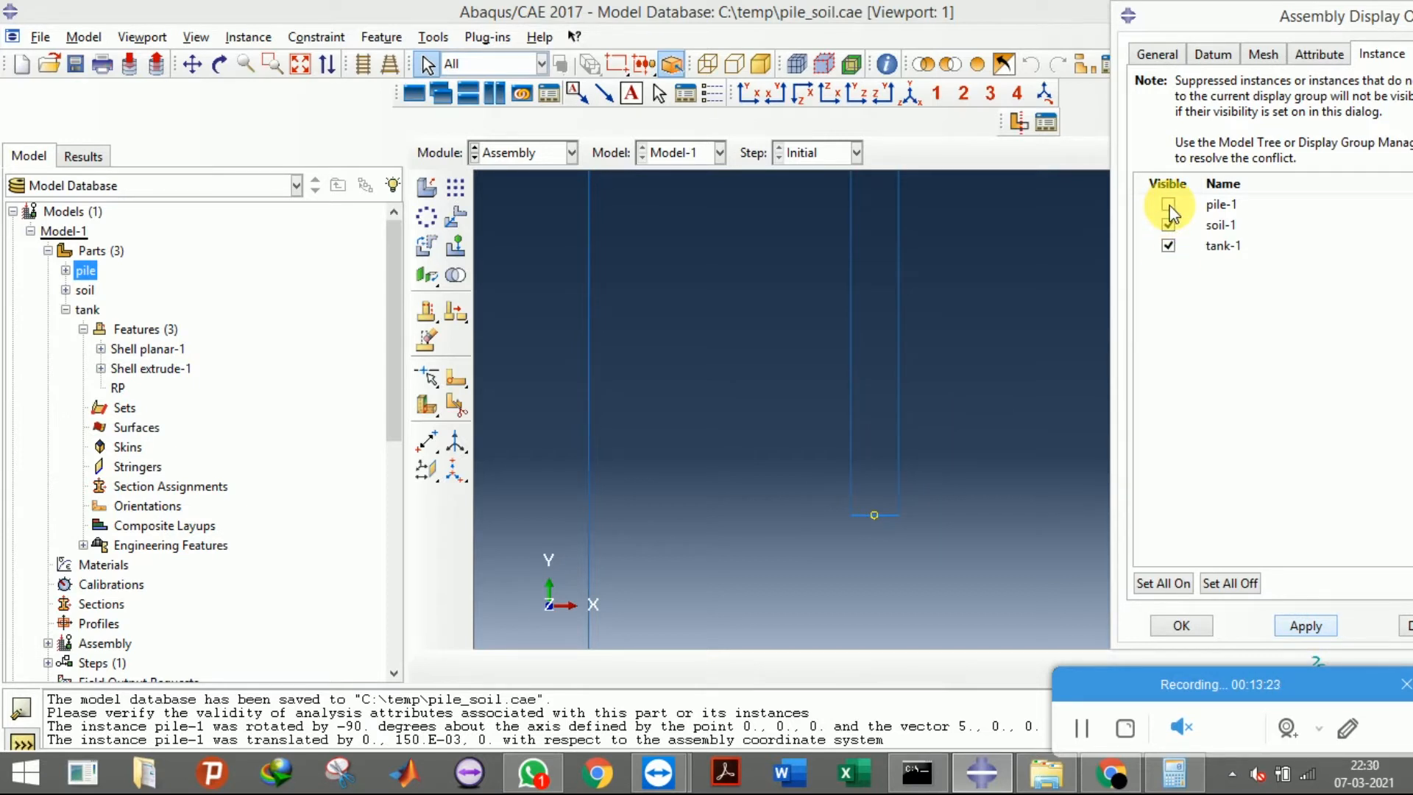
click(1314, 625)
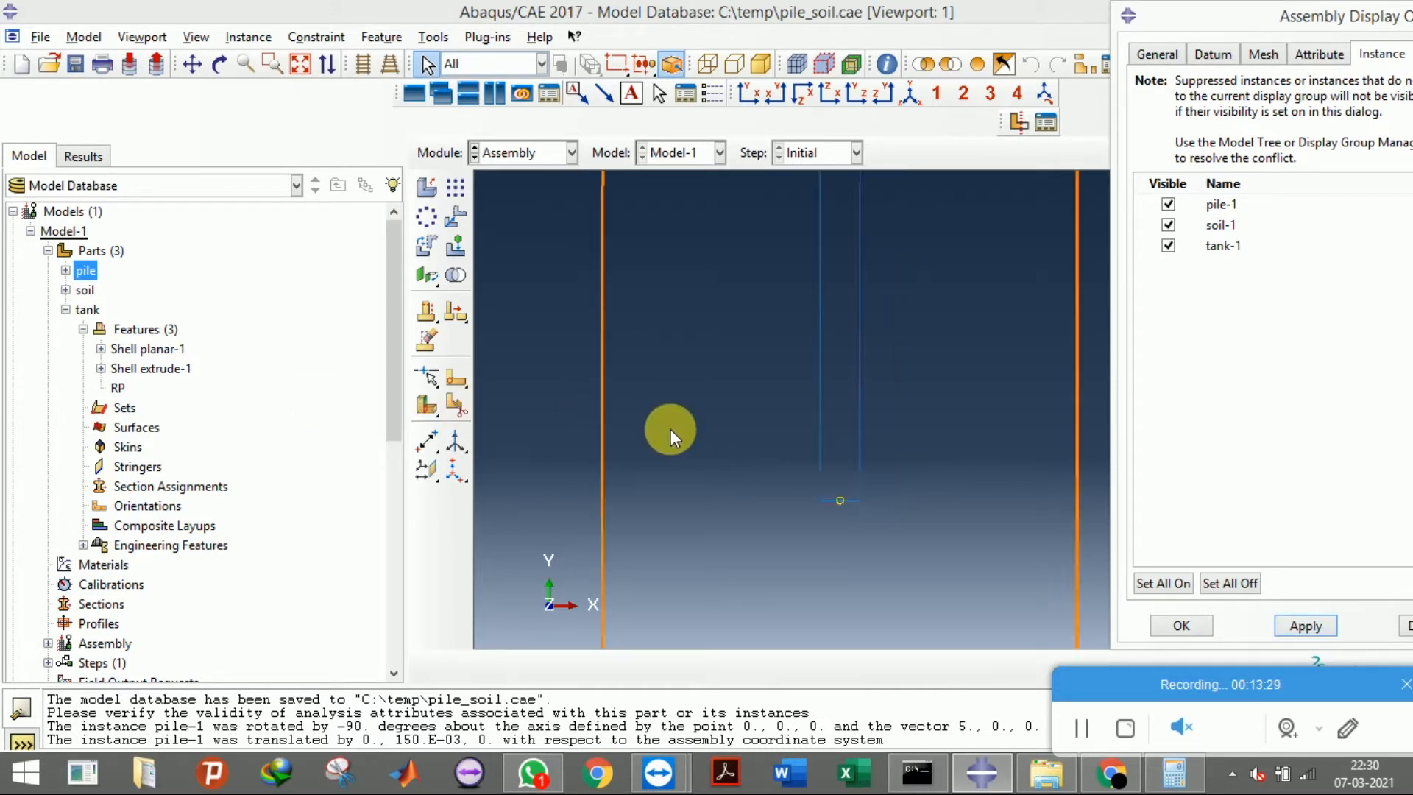
Open the soil part in the Part module and start a cell partition by extruding or sweeping edges
click(533, 152)
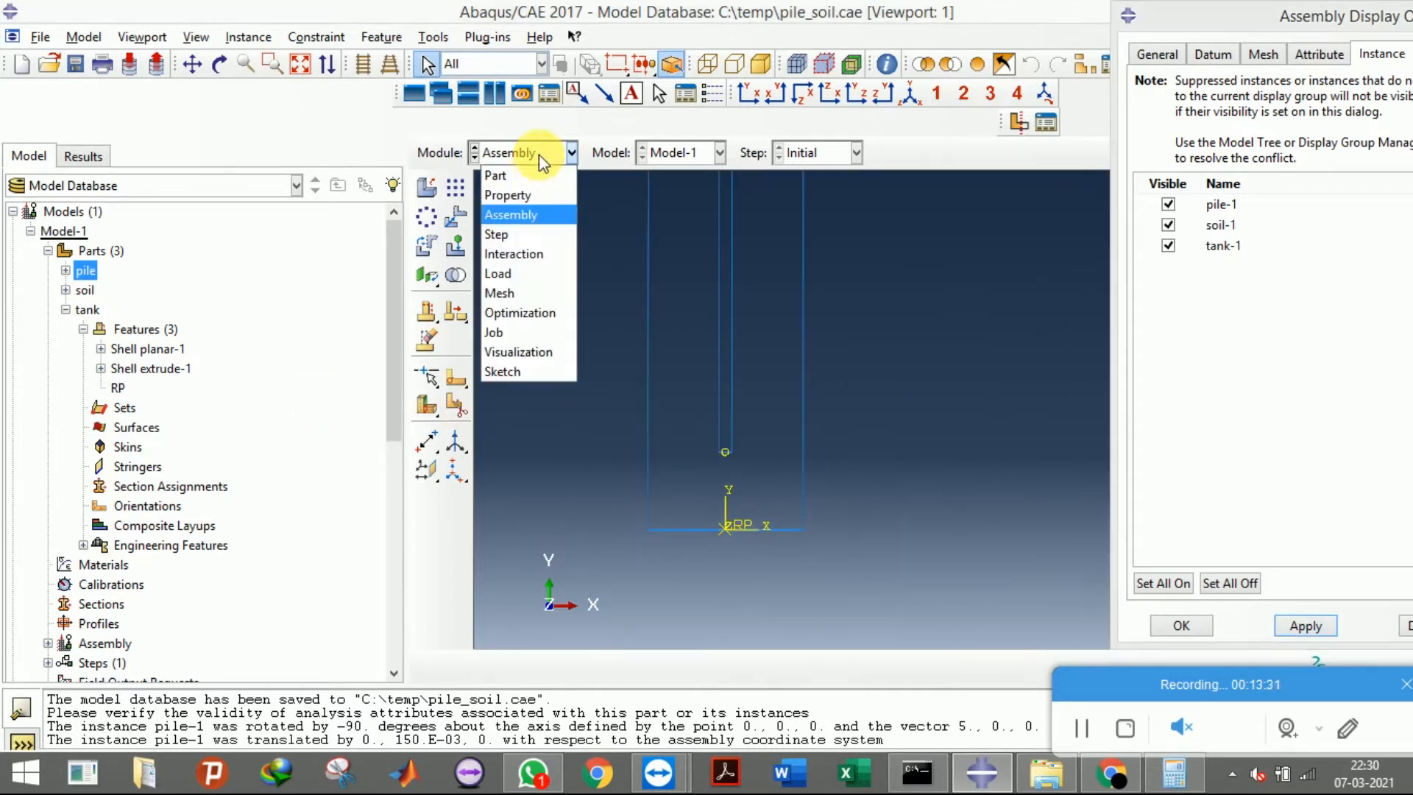
click(515, 164)
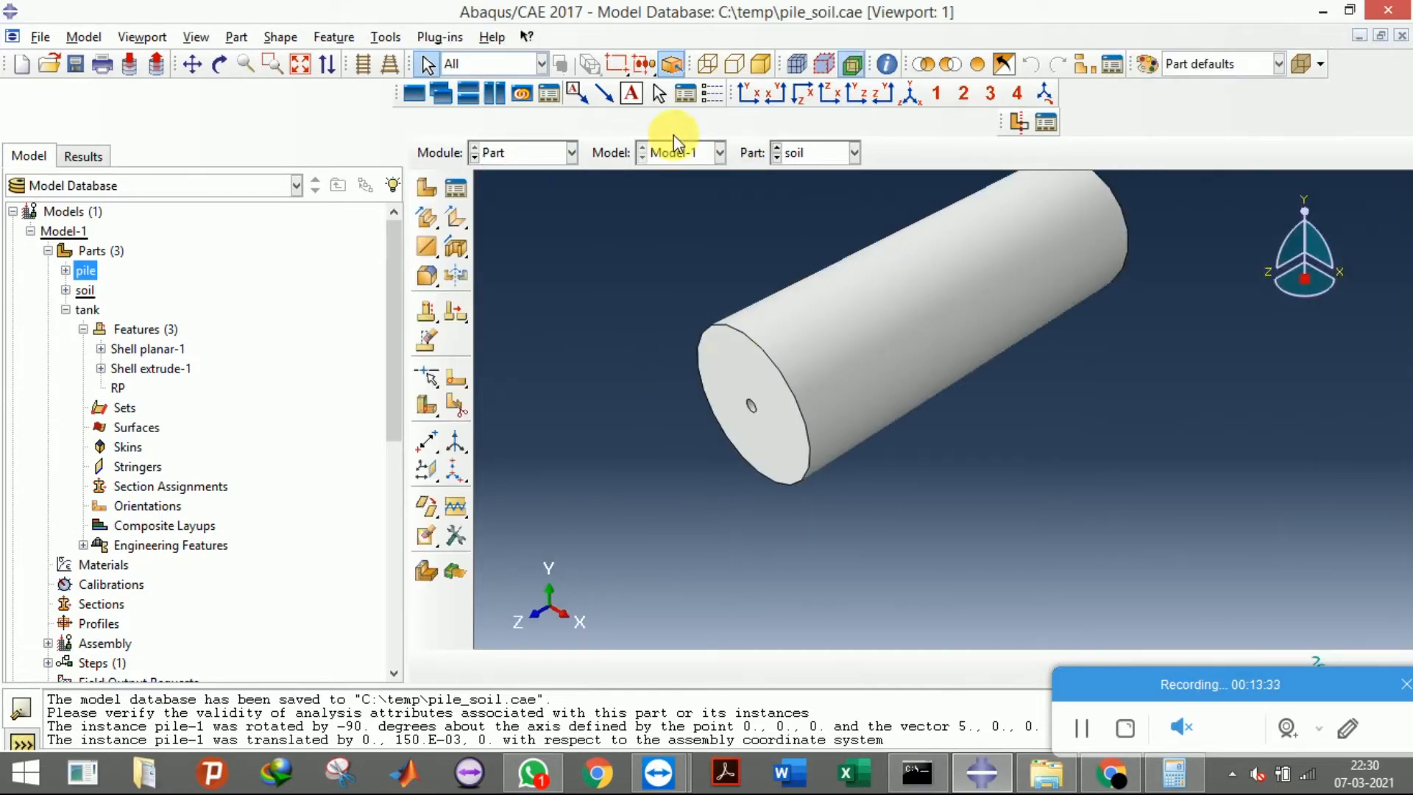
click(218, 64)
mouse_move(936, 405)
mouse_down()
mouse_move(1022, 328)
mouse_move(1078, 328)
mouse_move(1063, 340)
mouse_move(1076, 345)
mouse_move(1070, 335)
mouse_up()
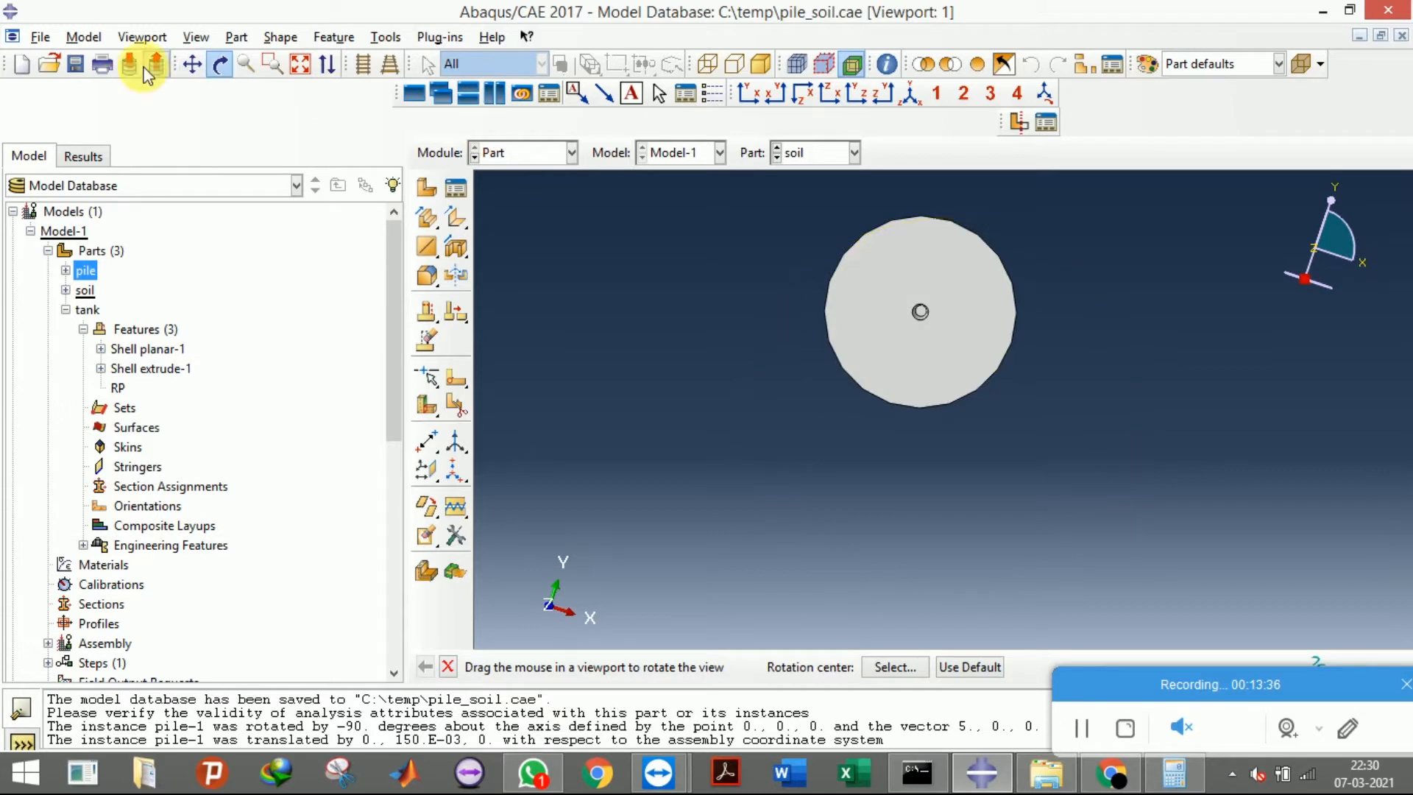
click(219, 64)
scroll(926, 313, up, 5)
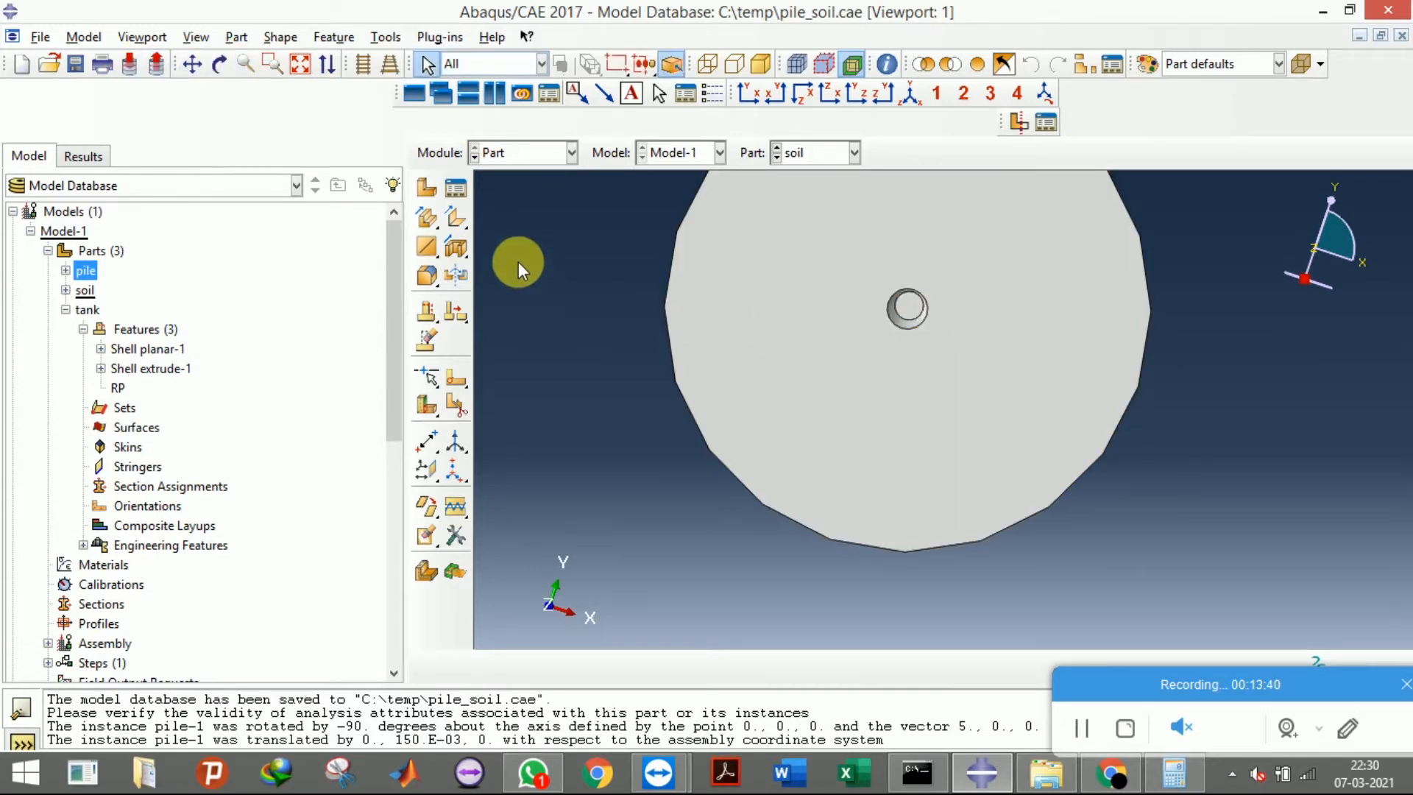
drag(430, 412, 548, 409)
scroll(721, 390, up, 2)
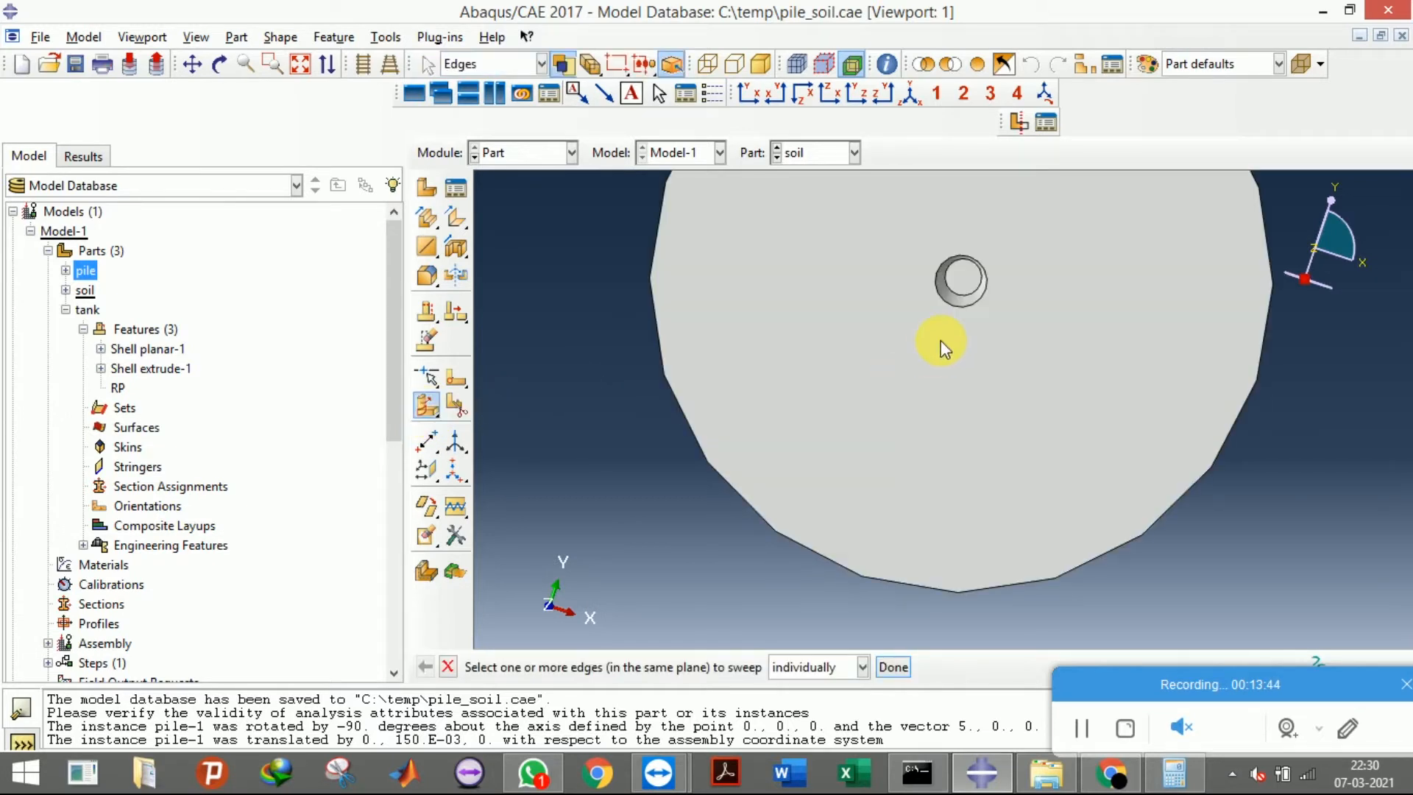
Use the rim of the pile hole as the edge to sweep and choose to extrude it along a direction
click(983, 295)
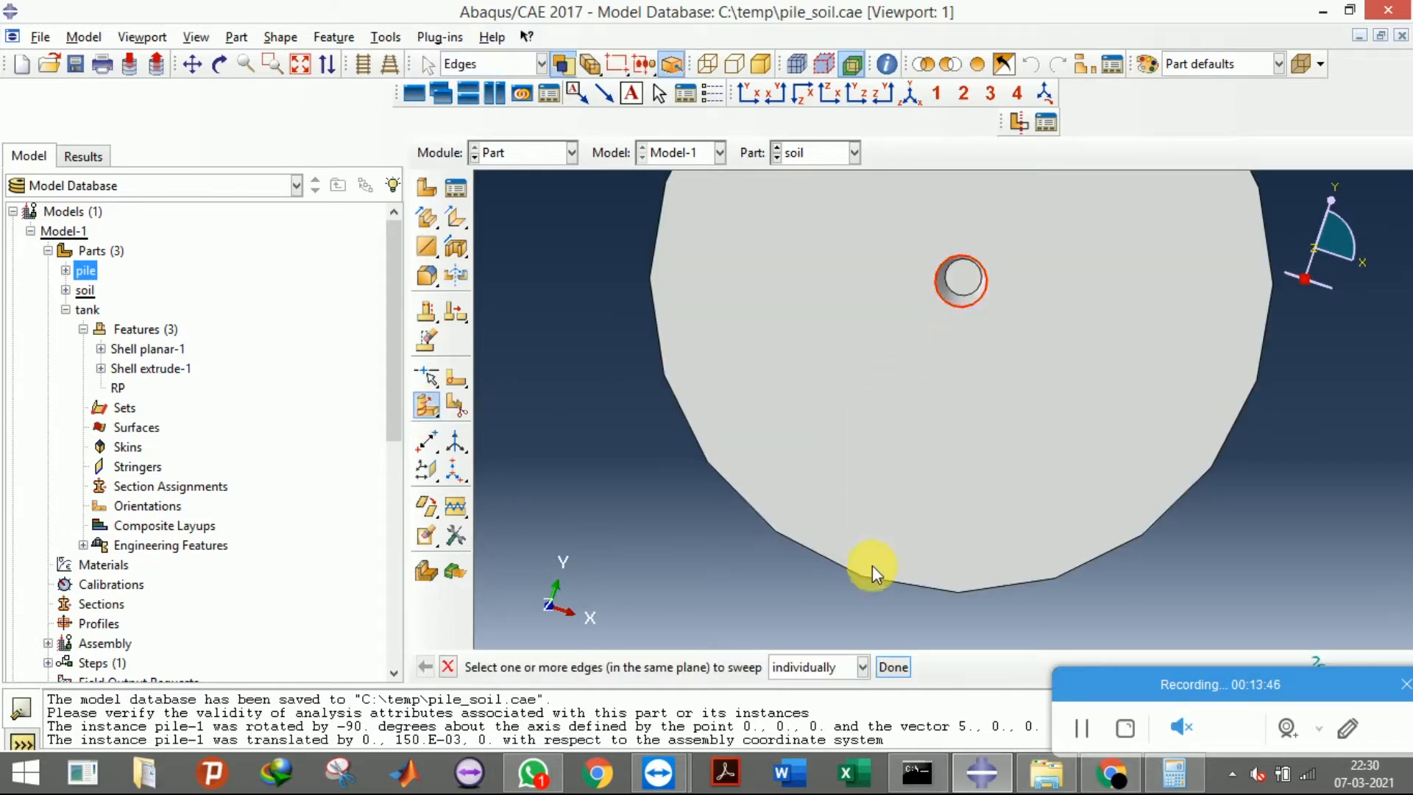
click(892, 666)
scroll(729, 563, down, 3)
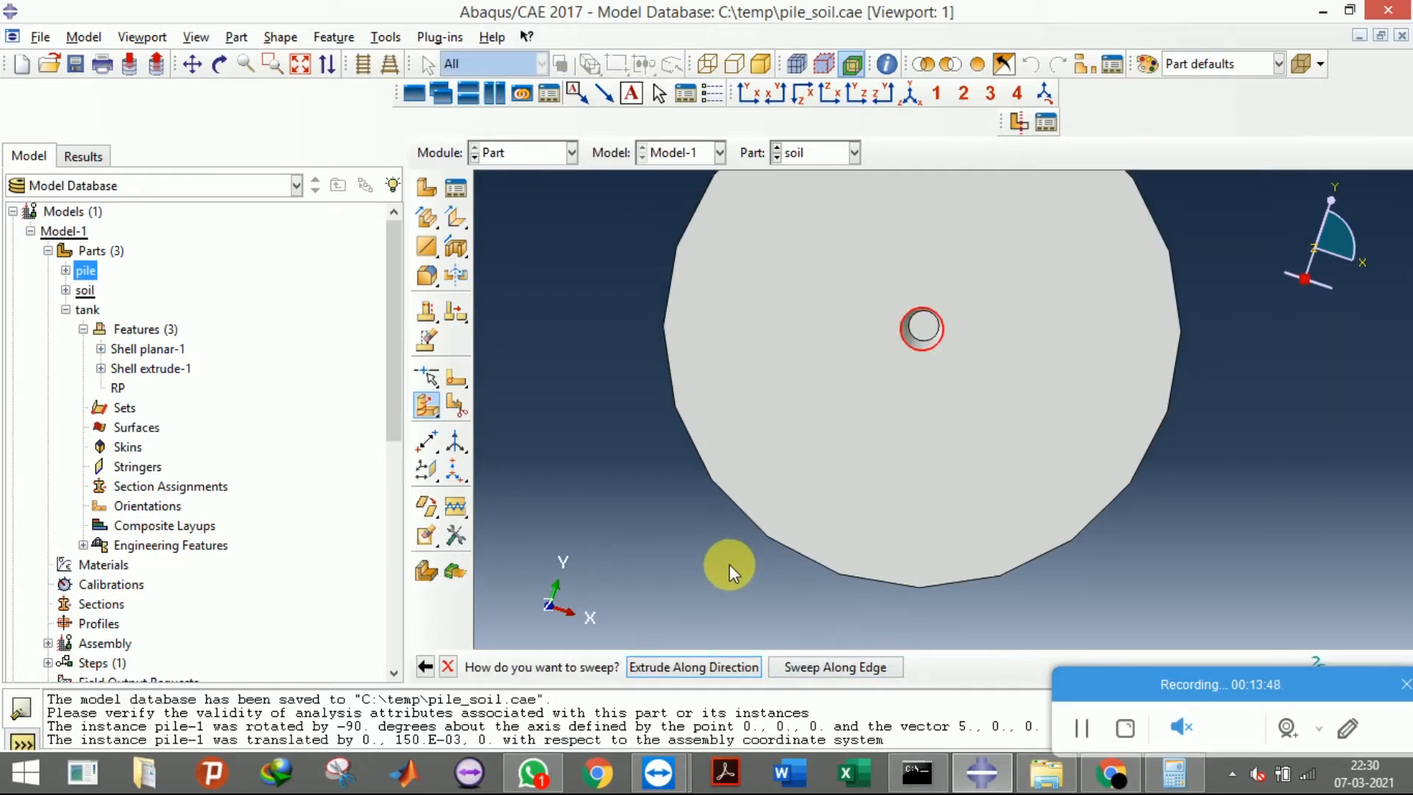
scroll(747, 210, down, 1)
click(219, 64)
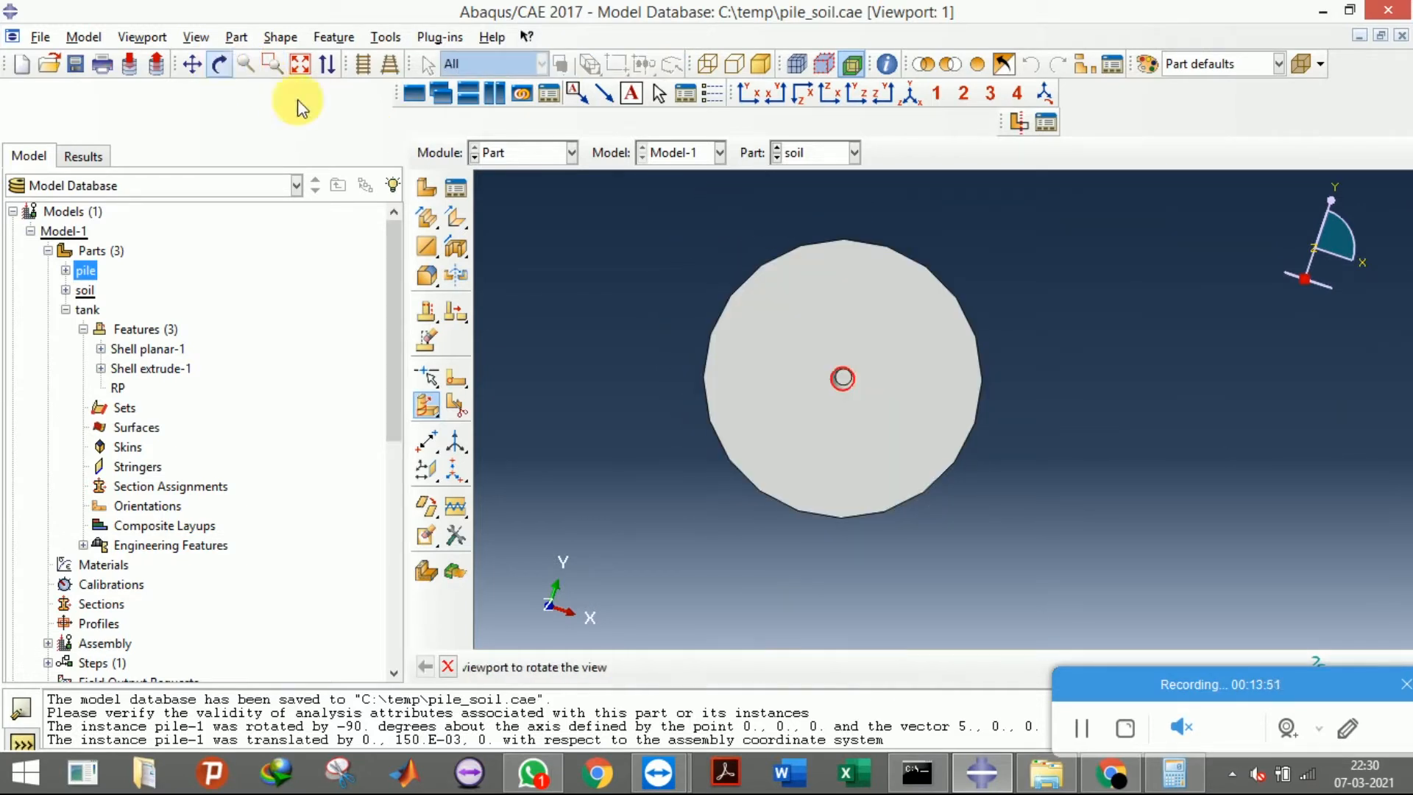
drag(956, 338, 612, 329)
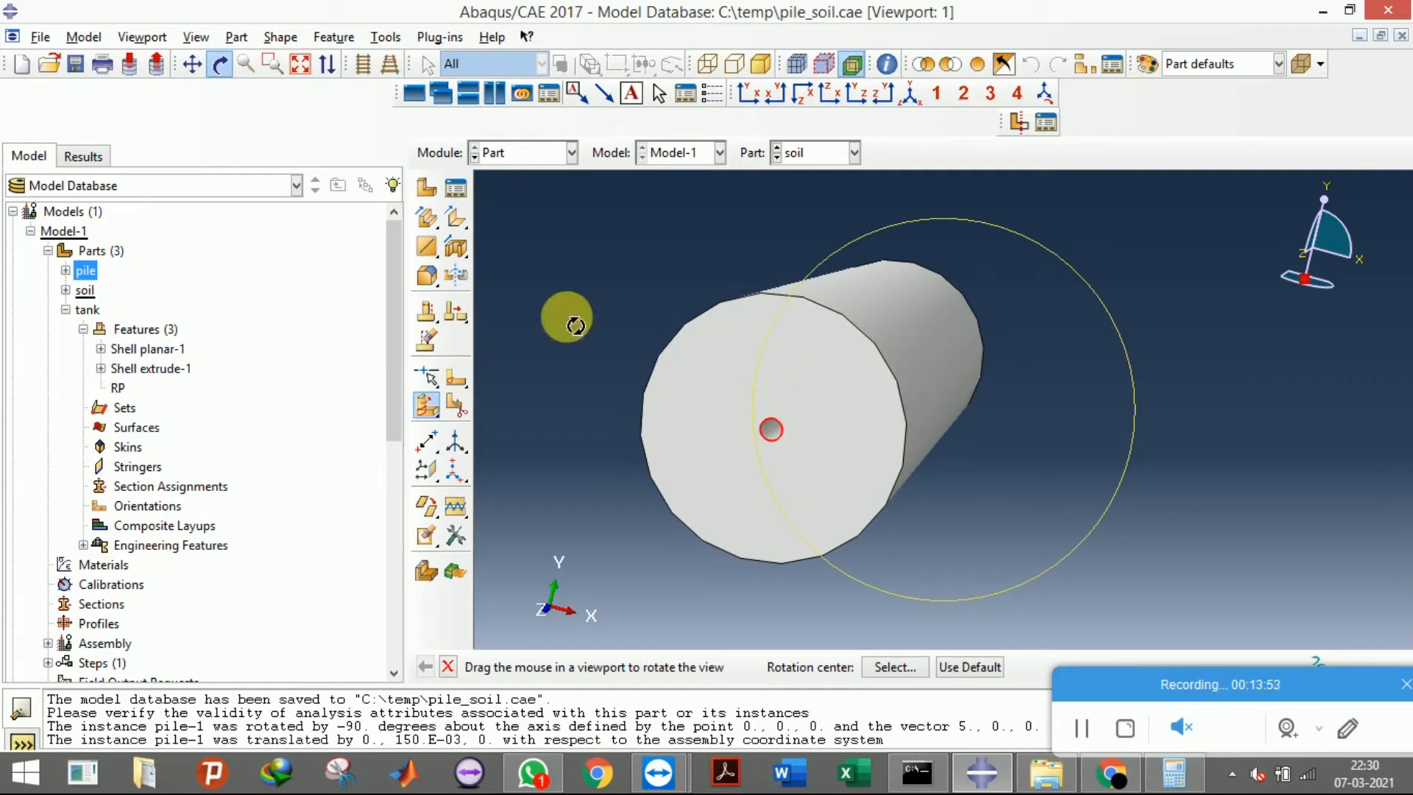
click(217, 64)
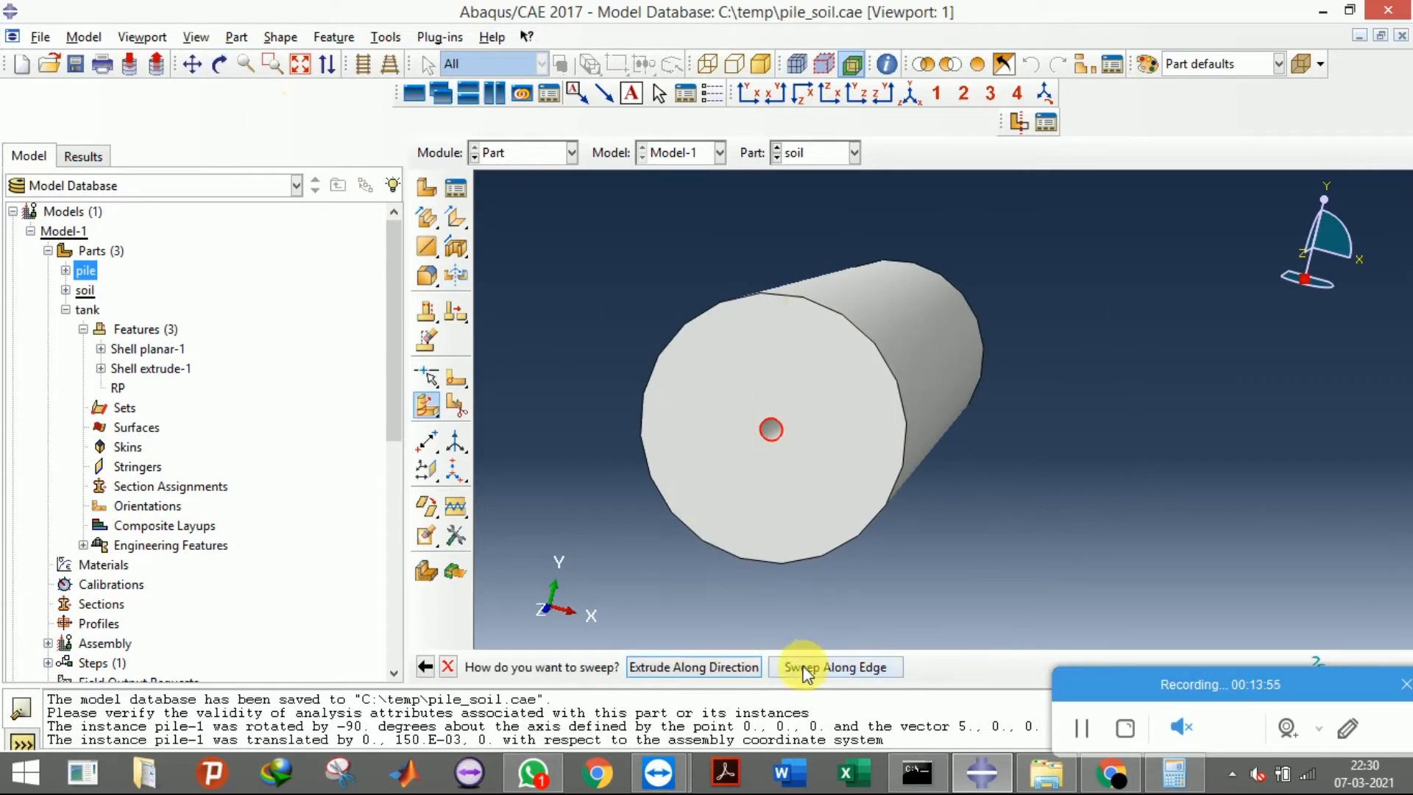
click(718, 667)
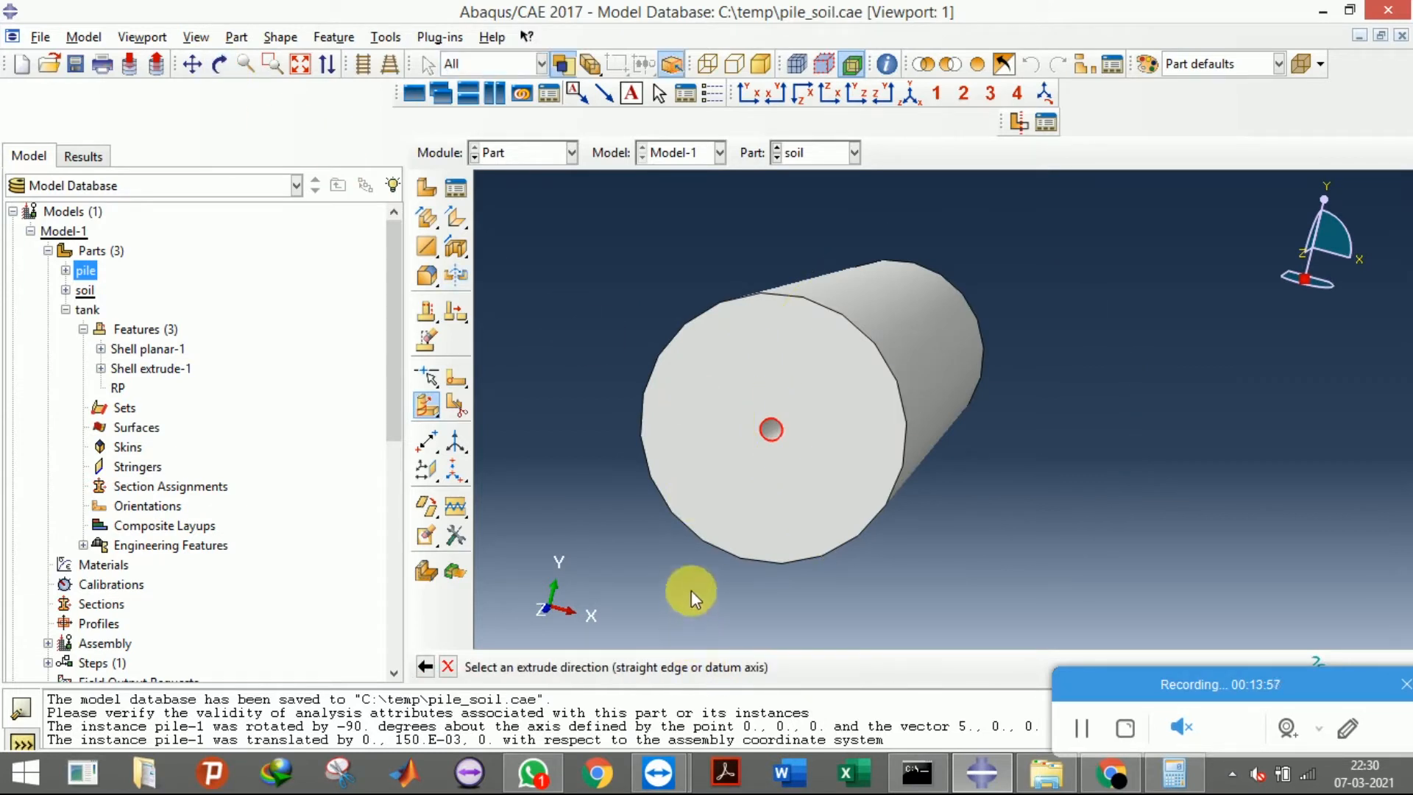
click(220, 66)
drag(902, 473, 1037, 494)
drag(988, 454, 827, 351)
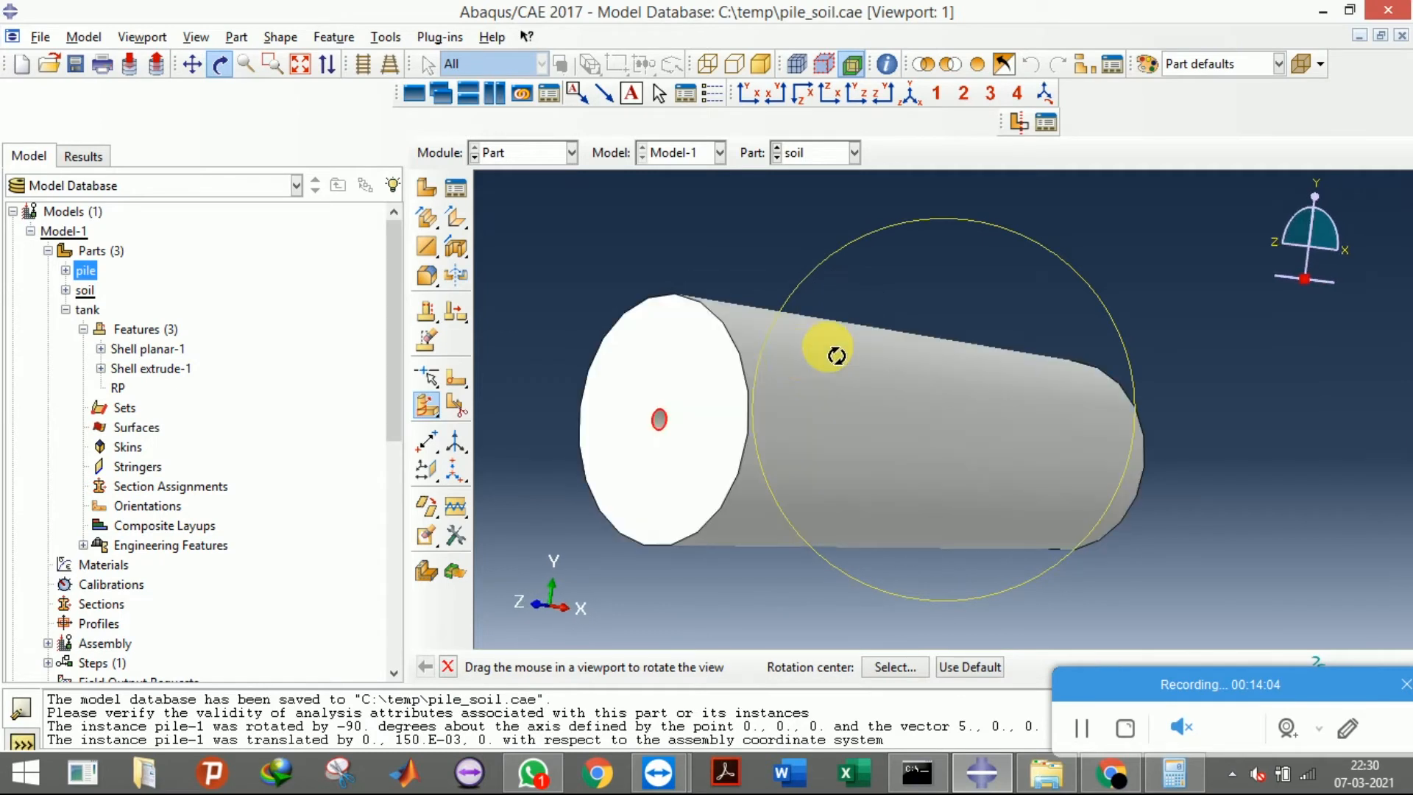
click(217, 64)
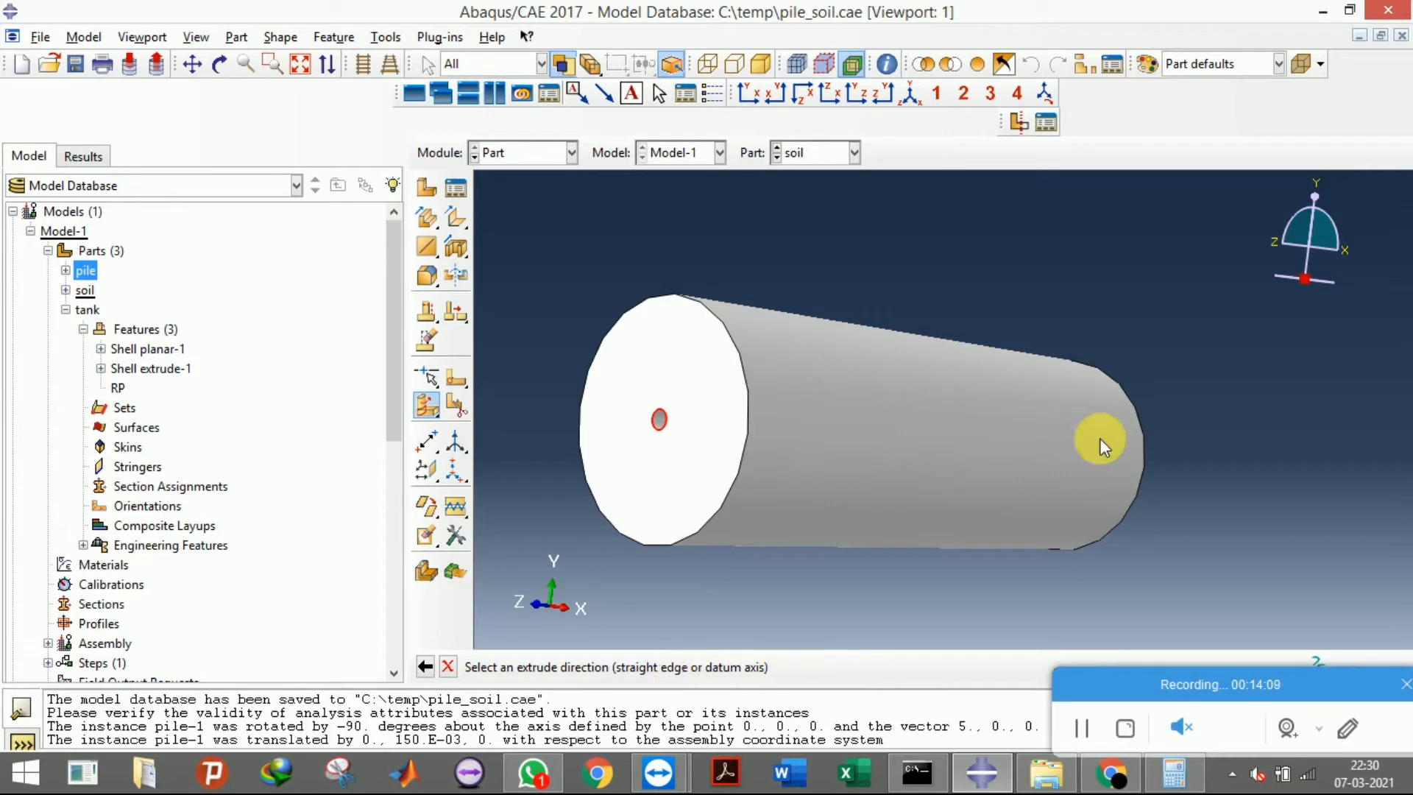
click(911, 98)
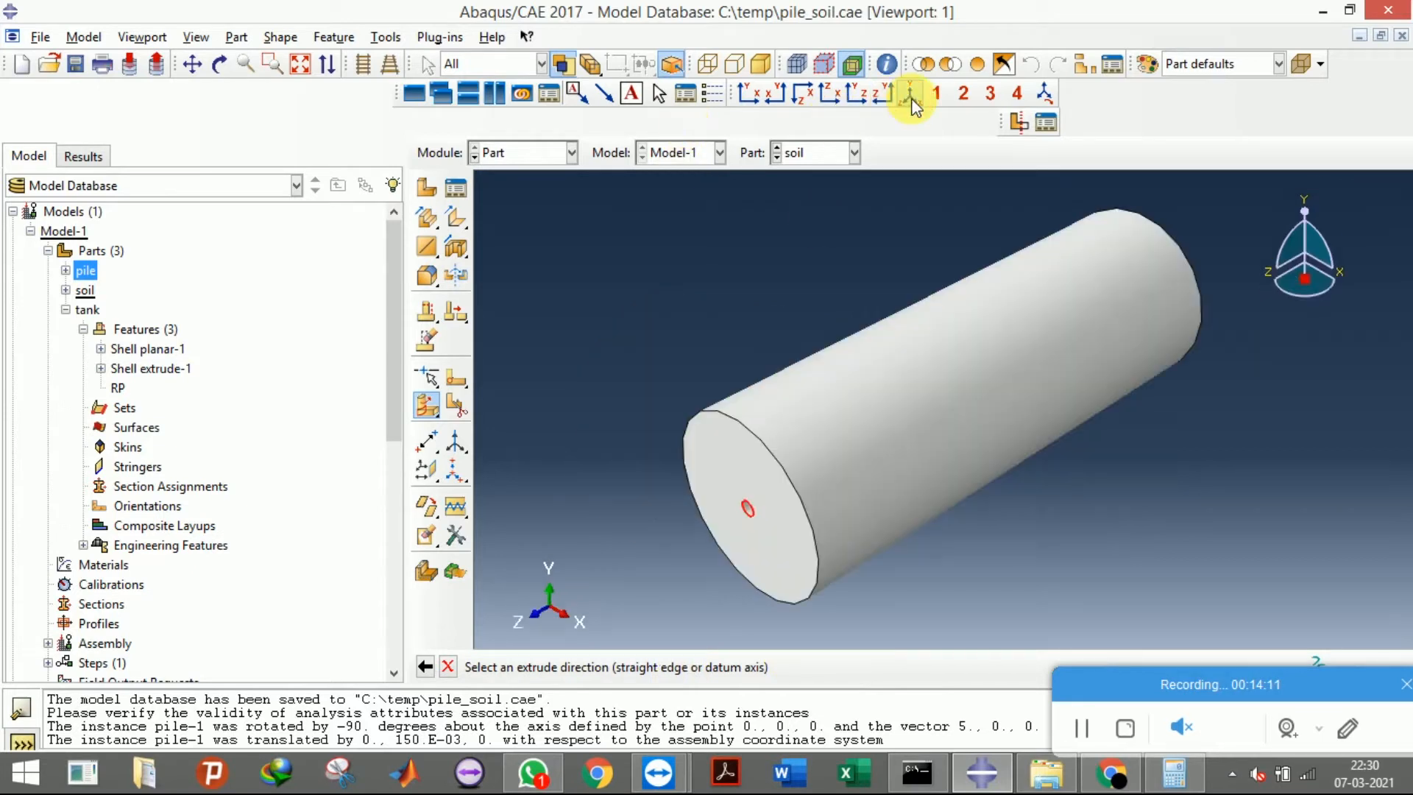
click(1286, 263)
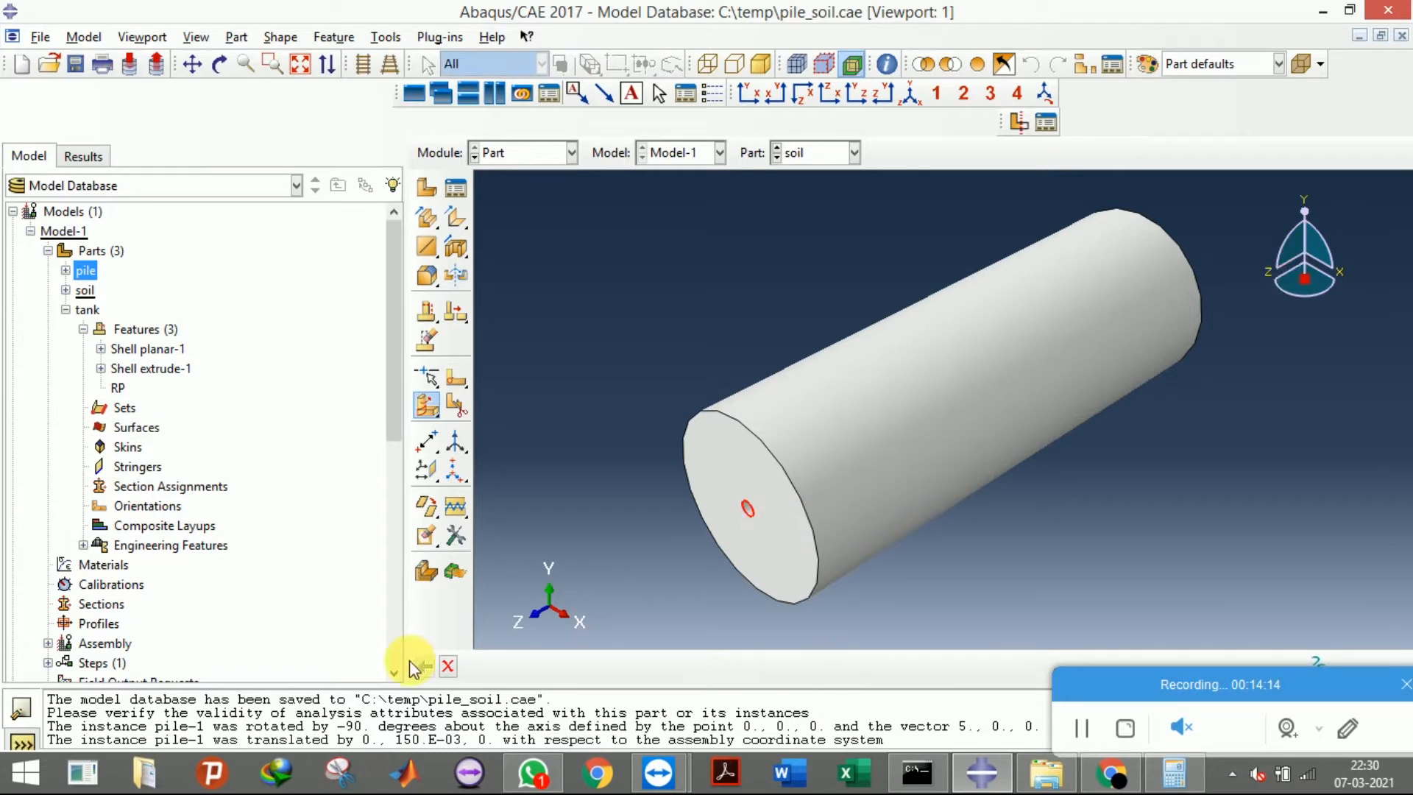
click(449, 666)
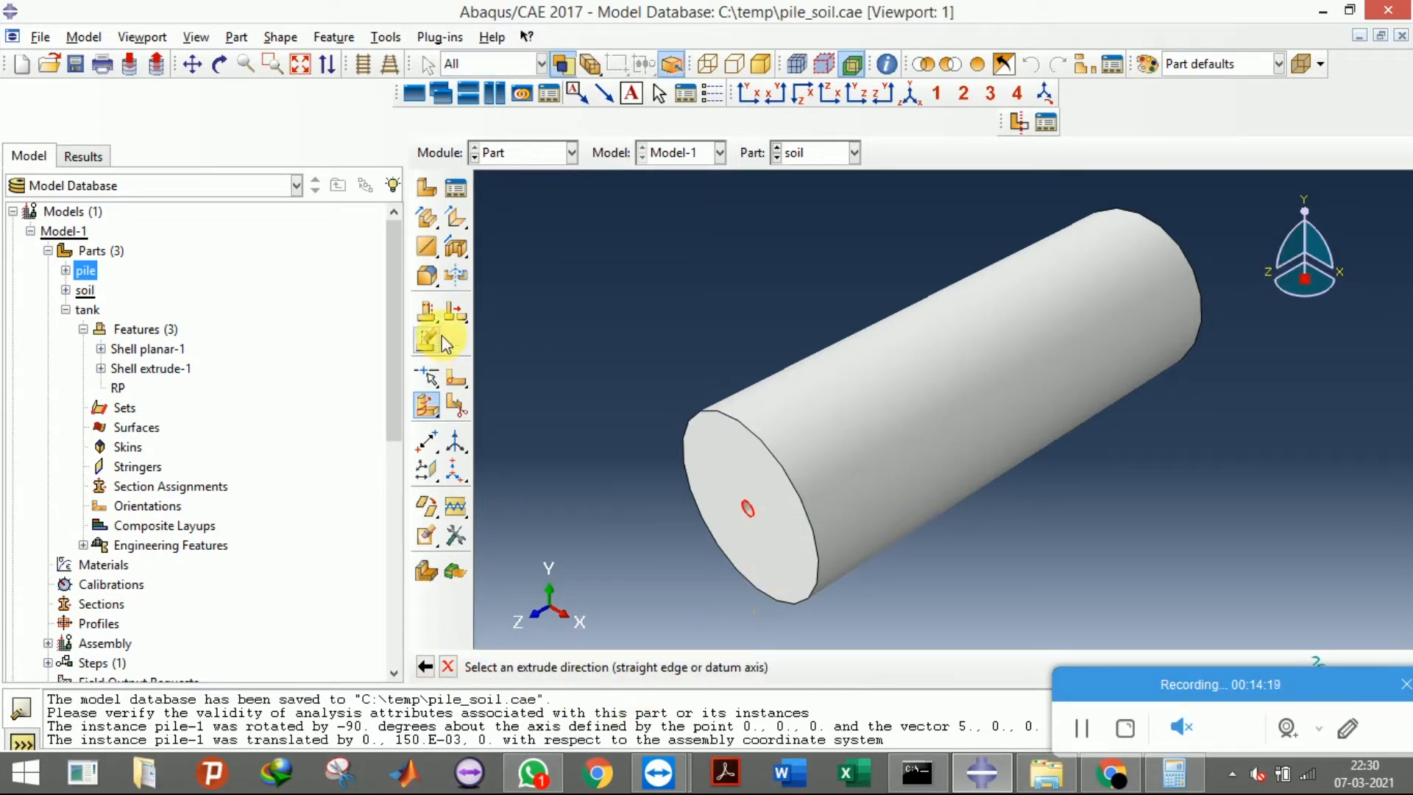
Create a datum axis in the soil part along the principal Z-axis
click(391, 37)
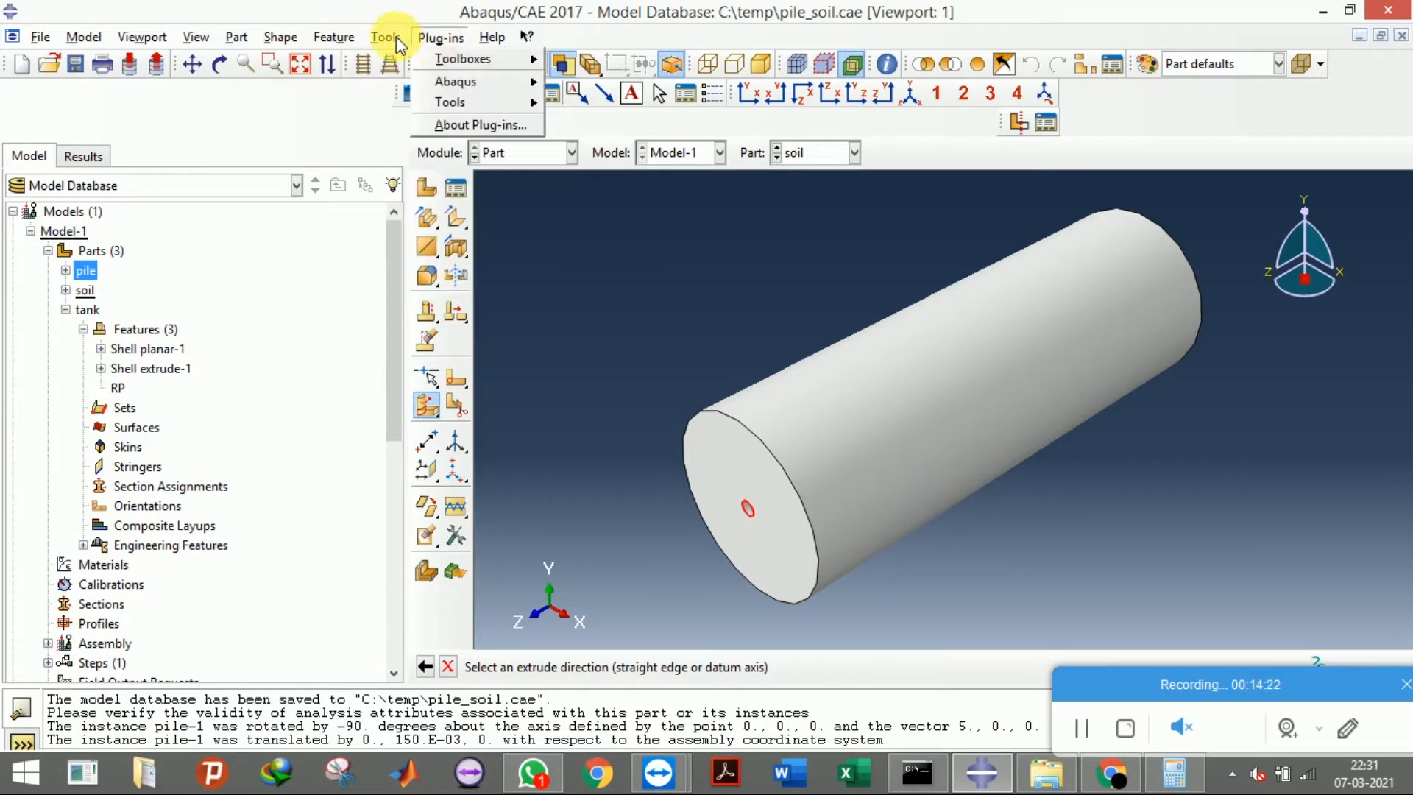
click(404, 184)
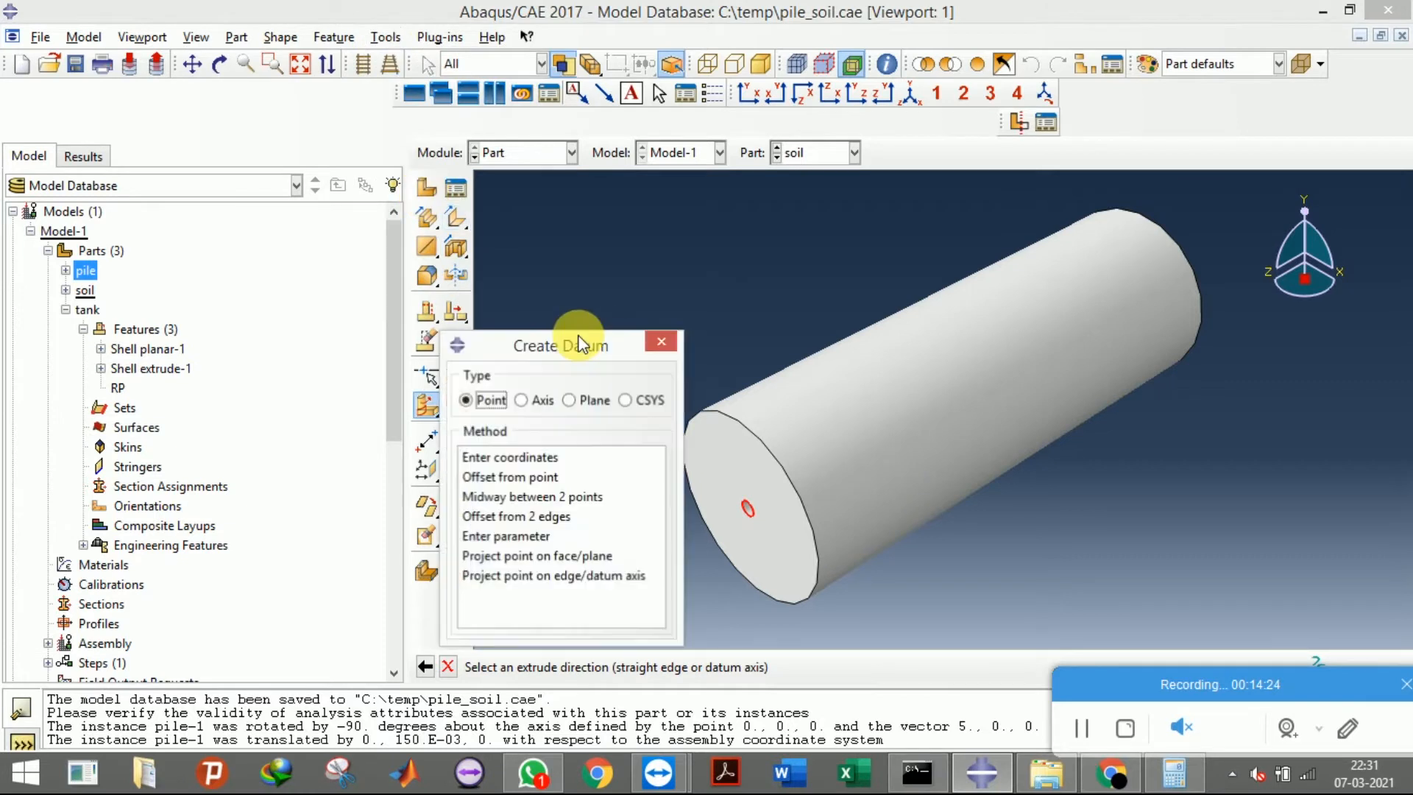
drag(507, 258, 313, 160)
click(296, 213)
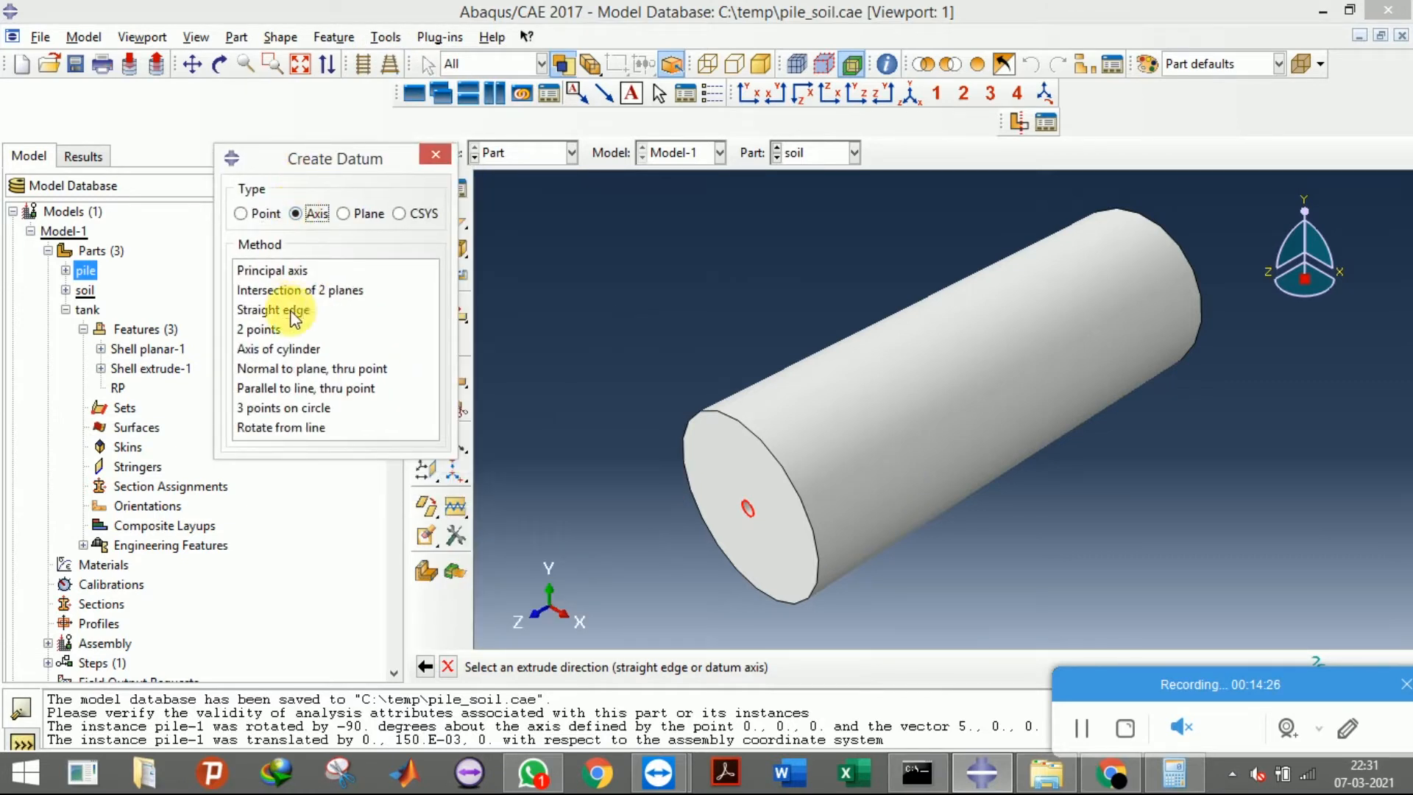
click(276, 271)
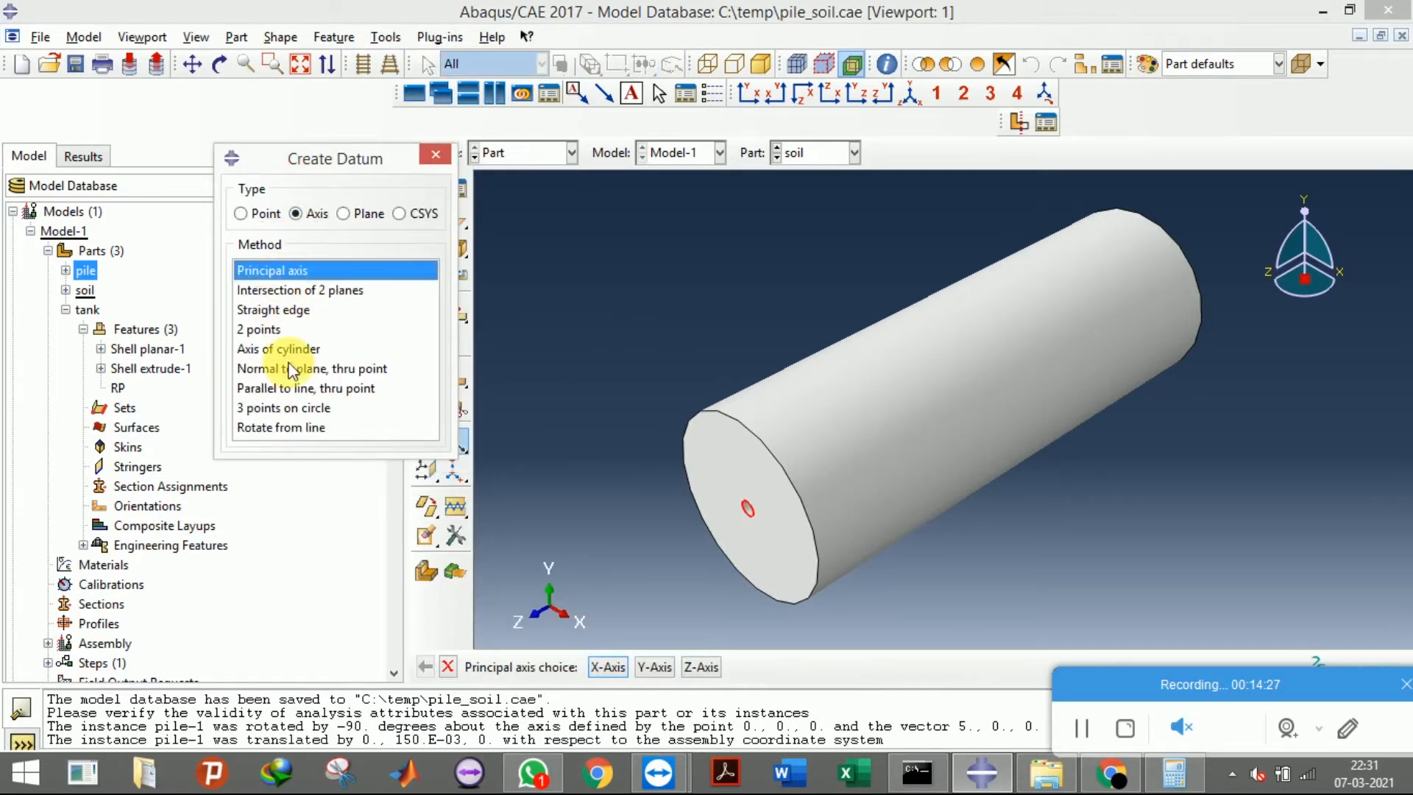
click(684, 671)
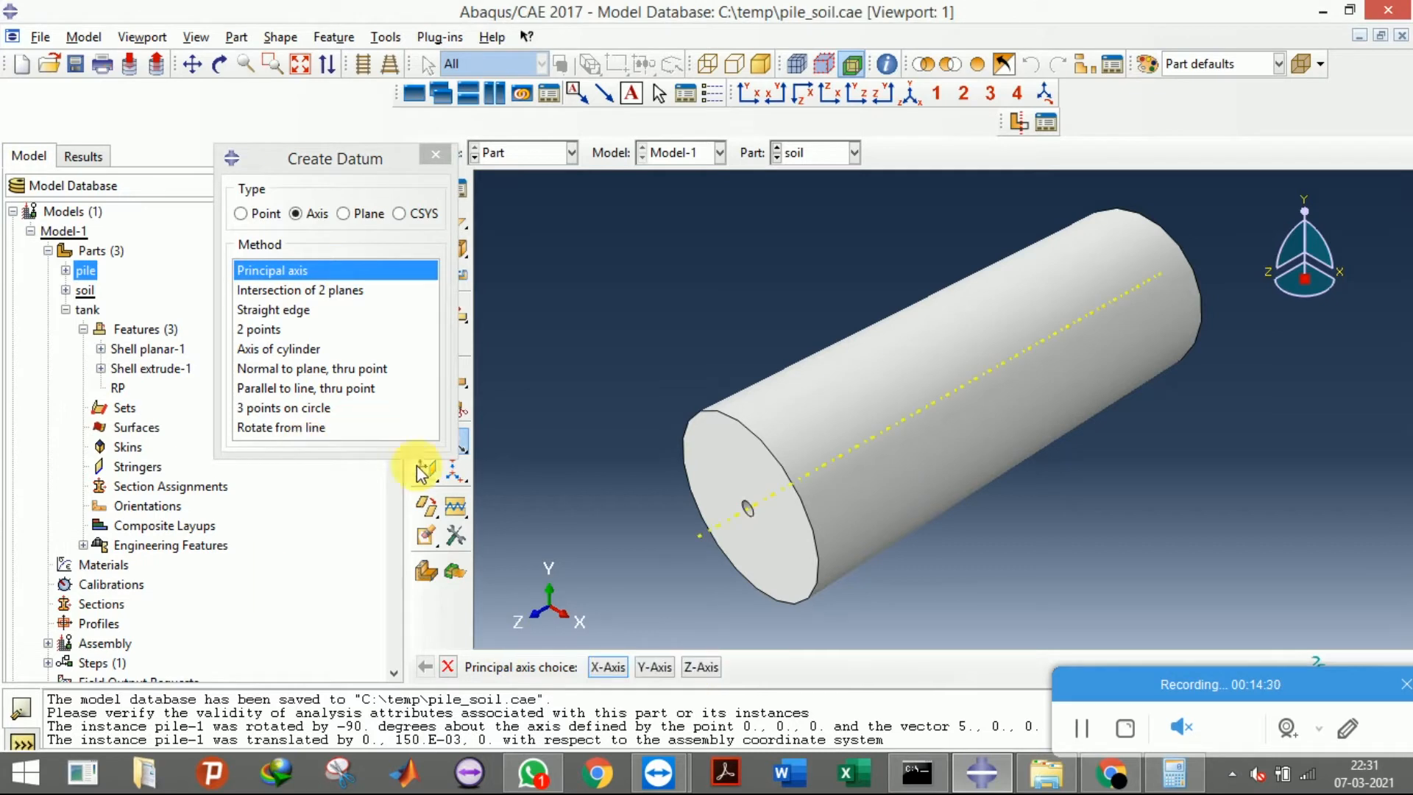
click(448, 666)
Set the Z datum axis as the extrude direction and create the soil partition from the hole's rim
click(699, 535)
click(678, 669)
click(667, 669)
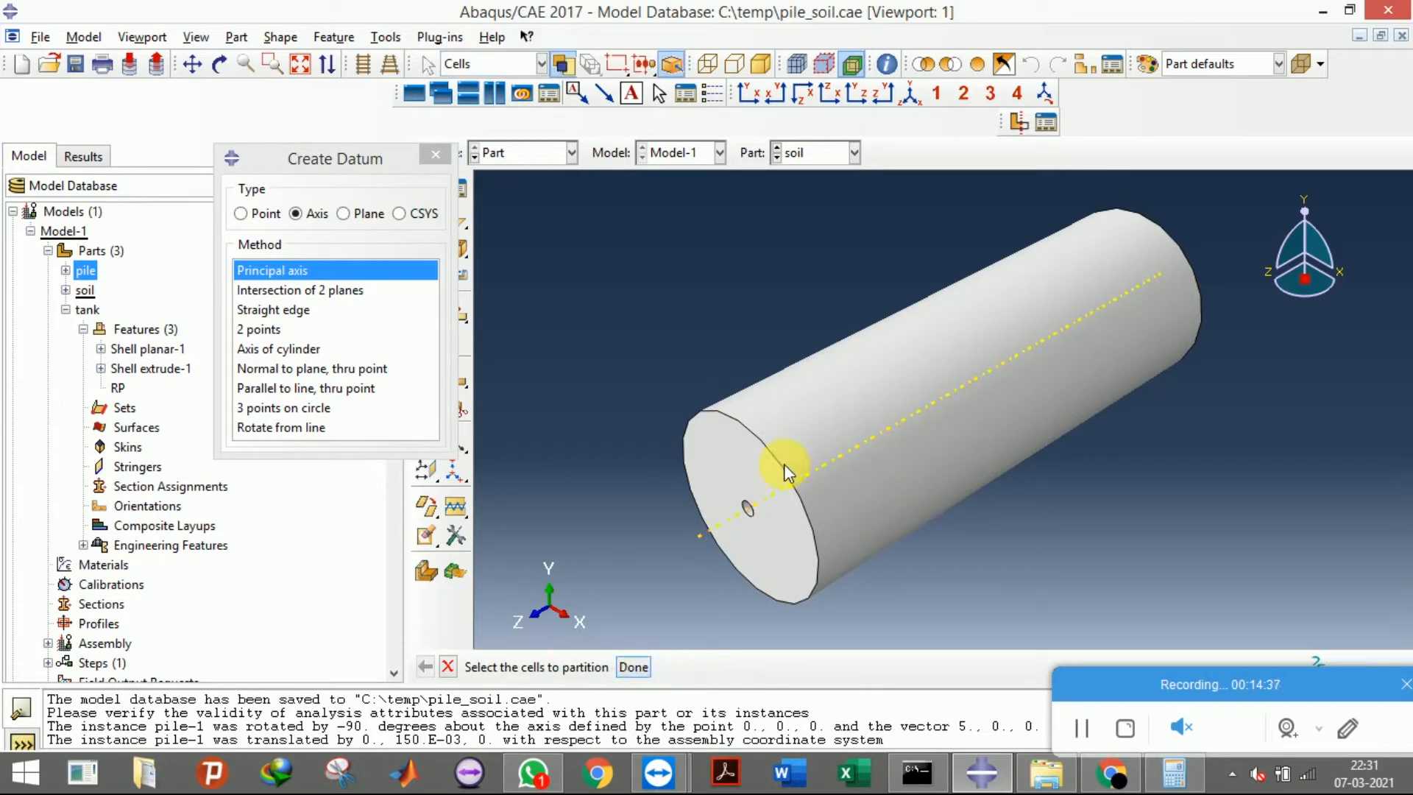
Partition the soil cells by extending the flat bottom face of the pile hole
click(229, 66)
drag(1148, 311, 909, 411)
drag(277, 169, 181, 229)
click(555, 154)
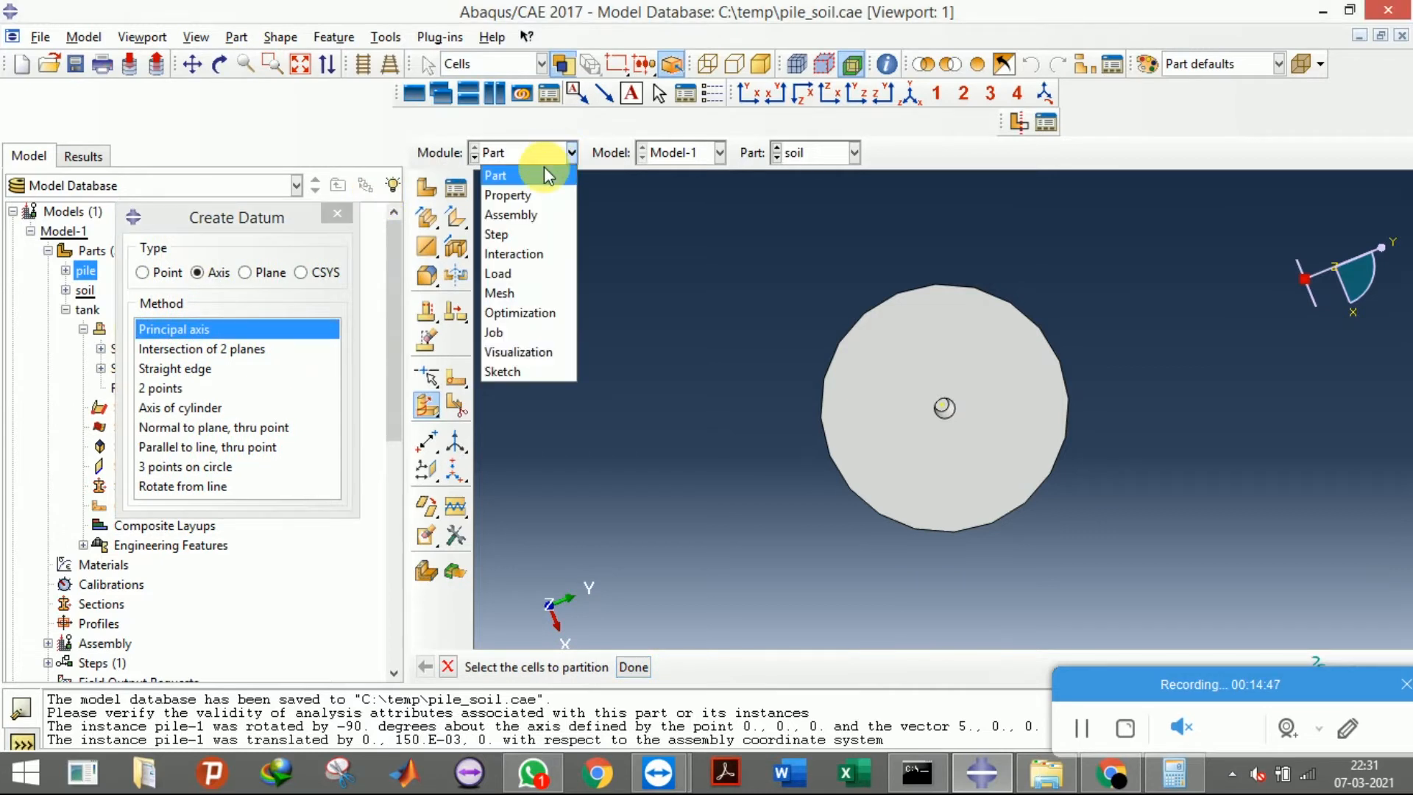
click(545, 152)
drag(427, 409, 534, 409)
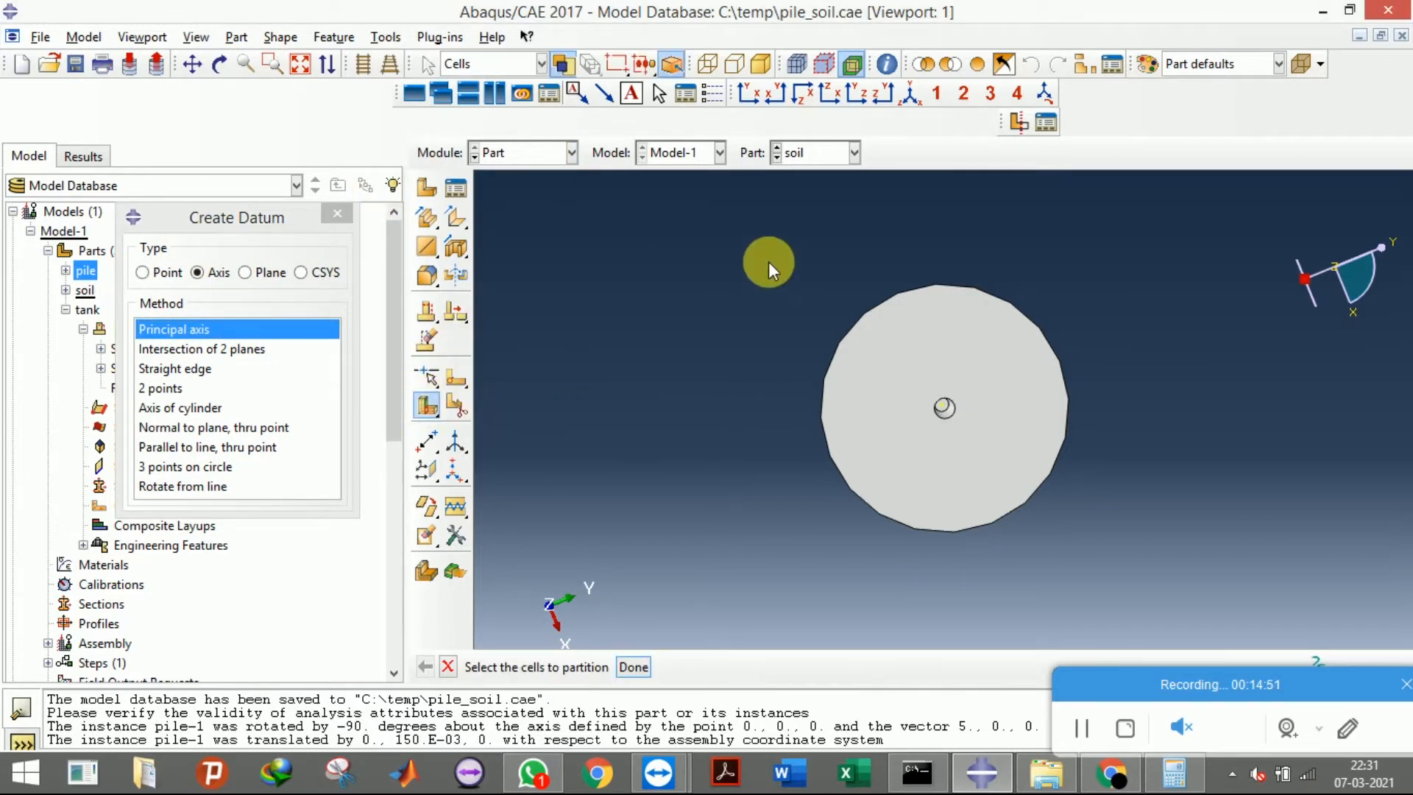
click(637, 667)
scroll(920, 453, down, 5)
click(916, 457)
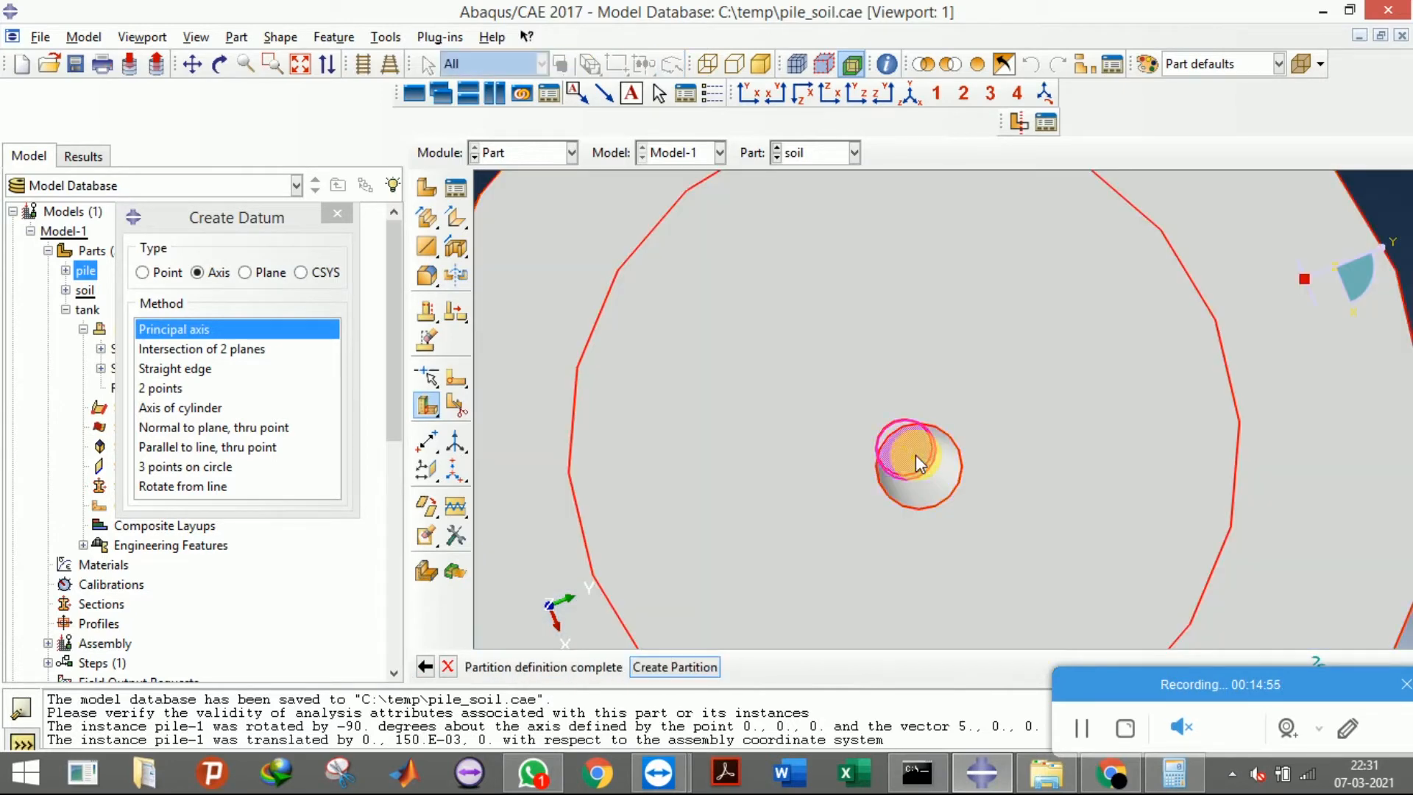
click(699, 666)
scroll(846, 413, up, 5)
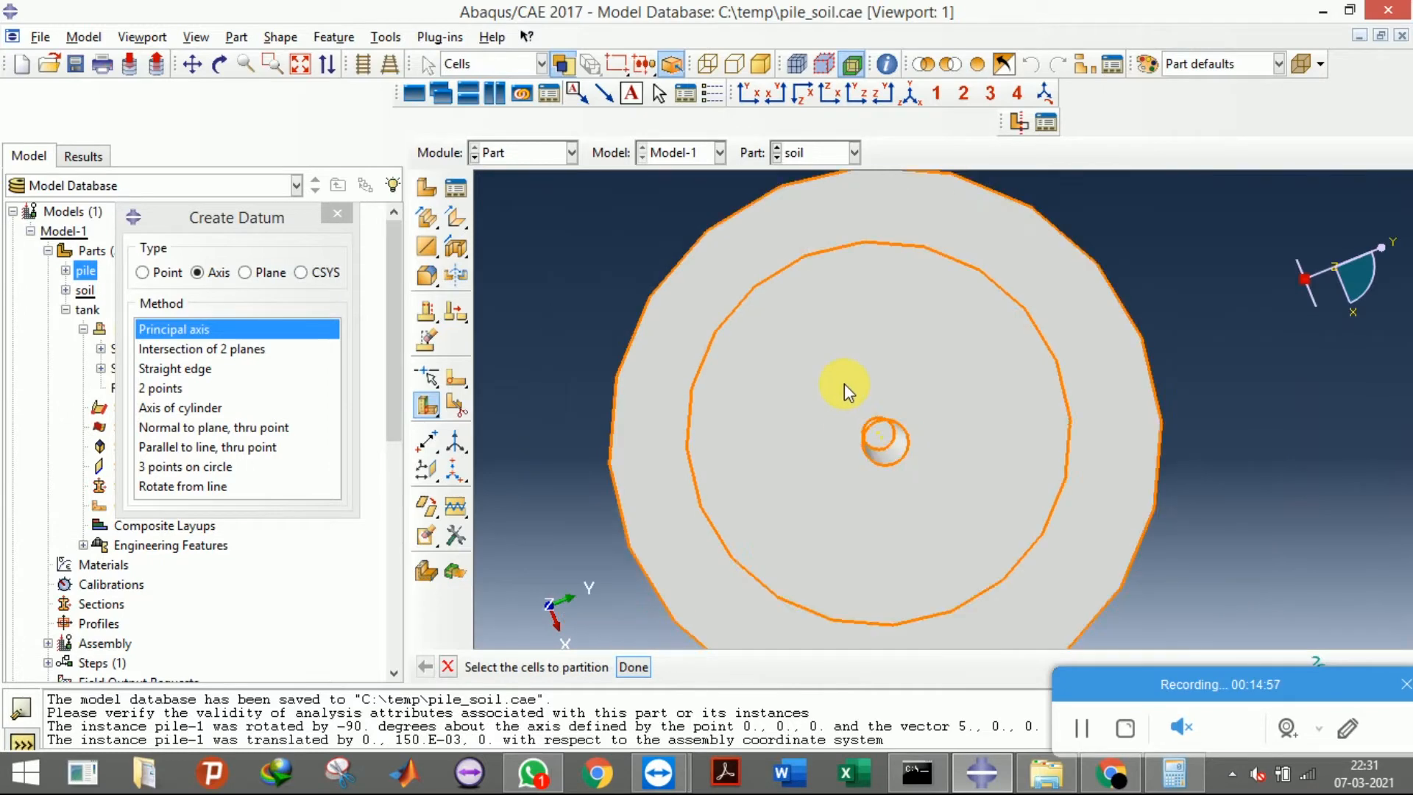
Inspect the partitioned soil in the part and in the assembly, using a shaded isometric view
click(219, 64)
drag(699, 369, 920, 345)
click(524, 156)
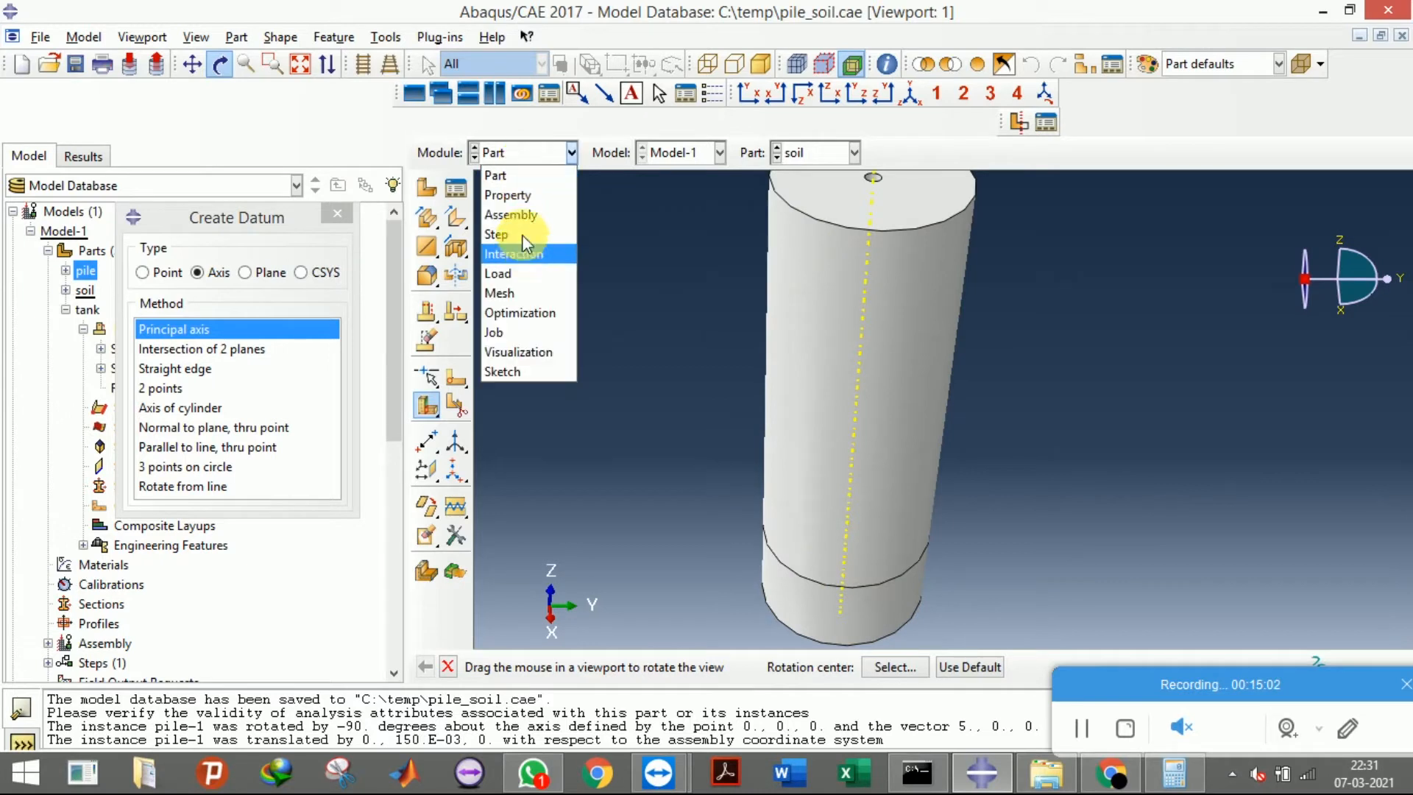
click(531, 216)
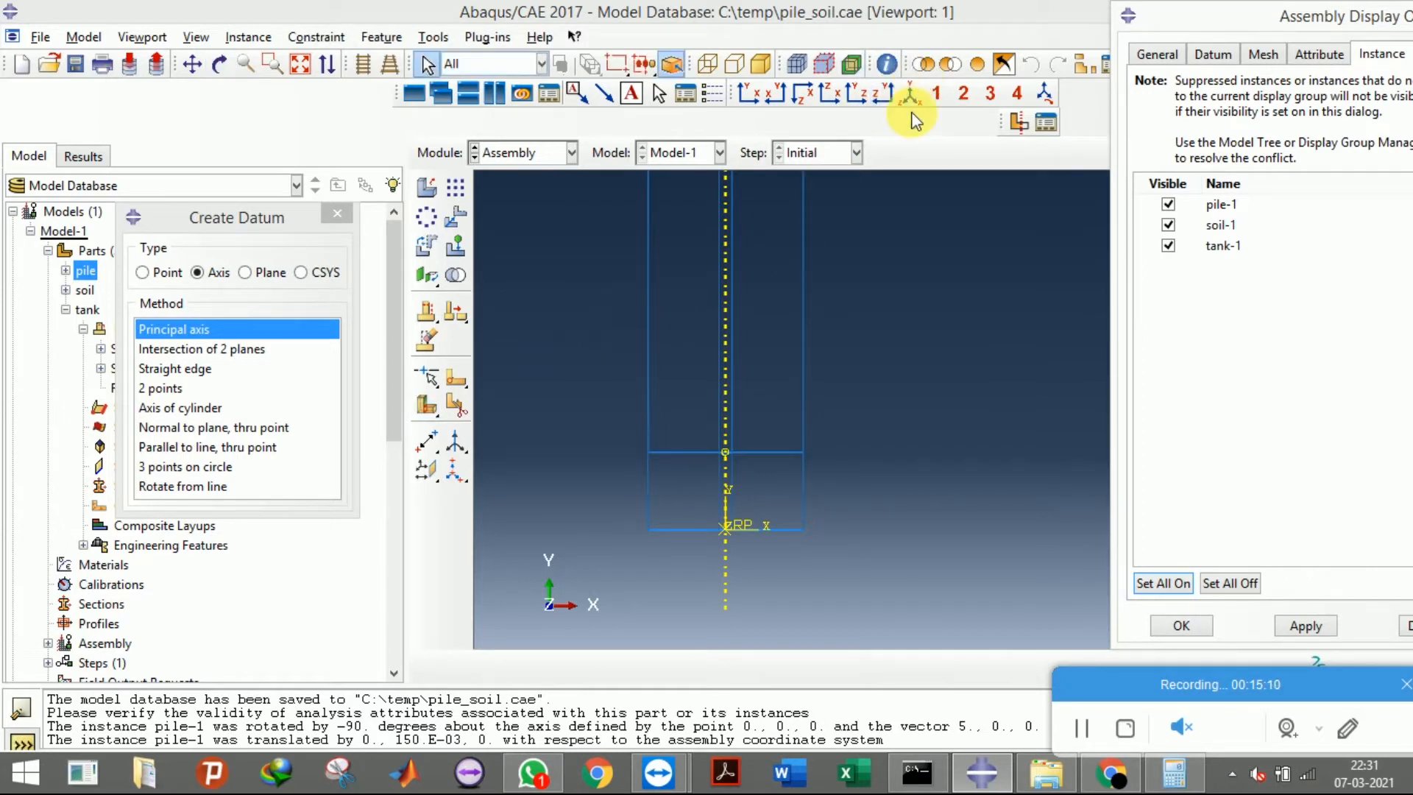
click(912, 94)
click(761, 64)
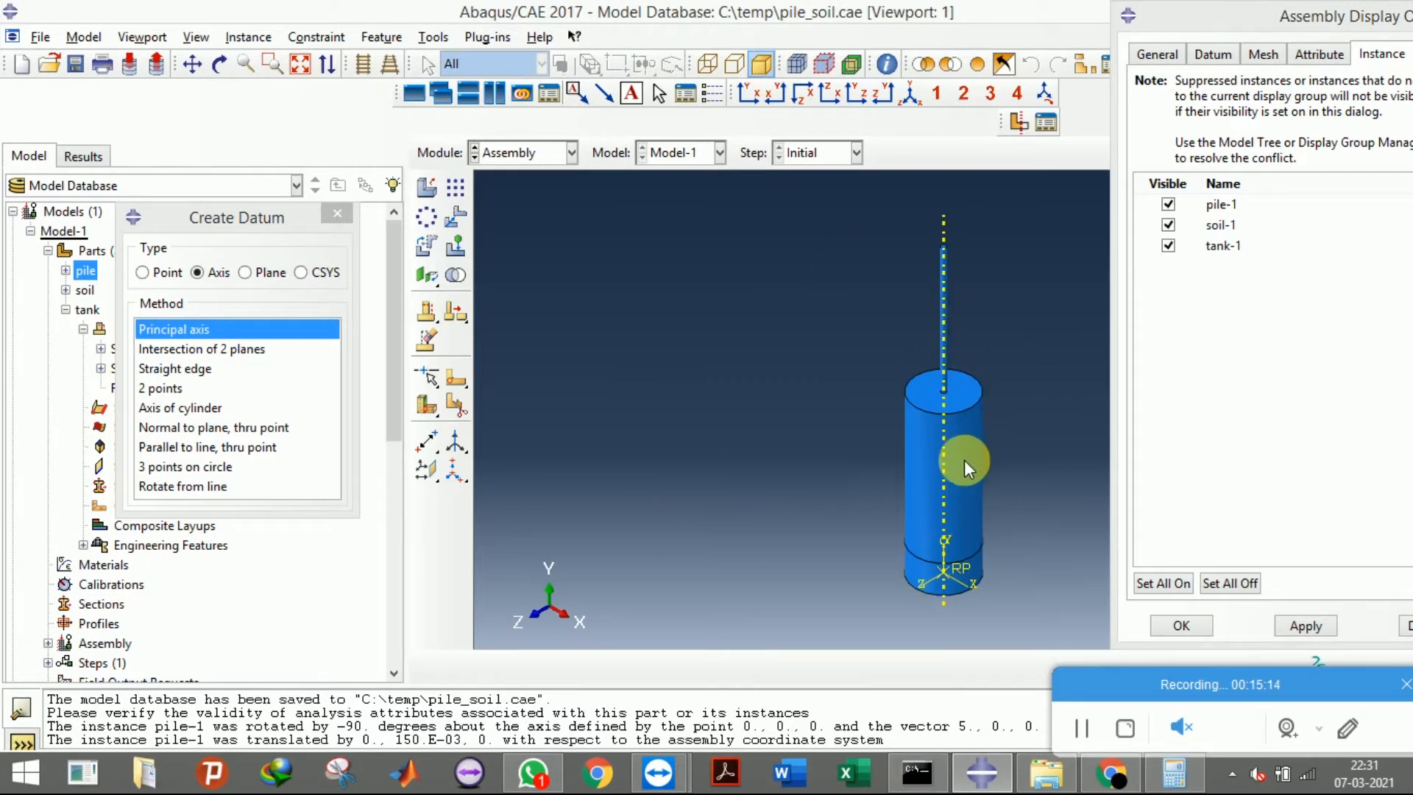
scroll(964, 461, down, 3)
scroll(766, 385, up, 1)
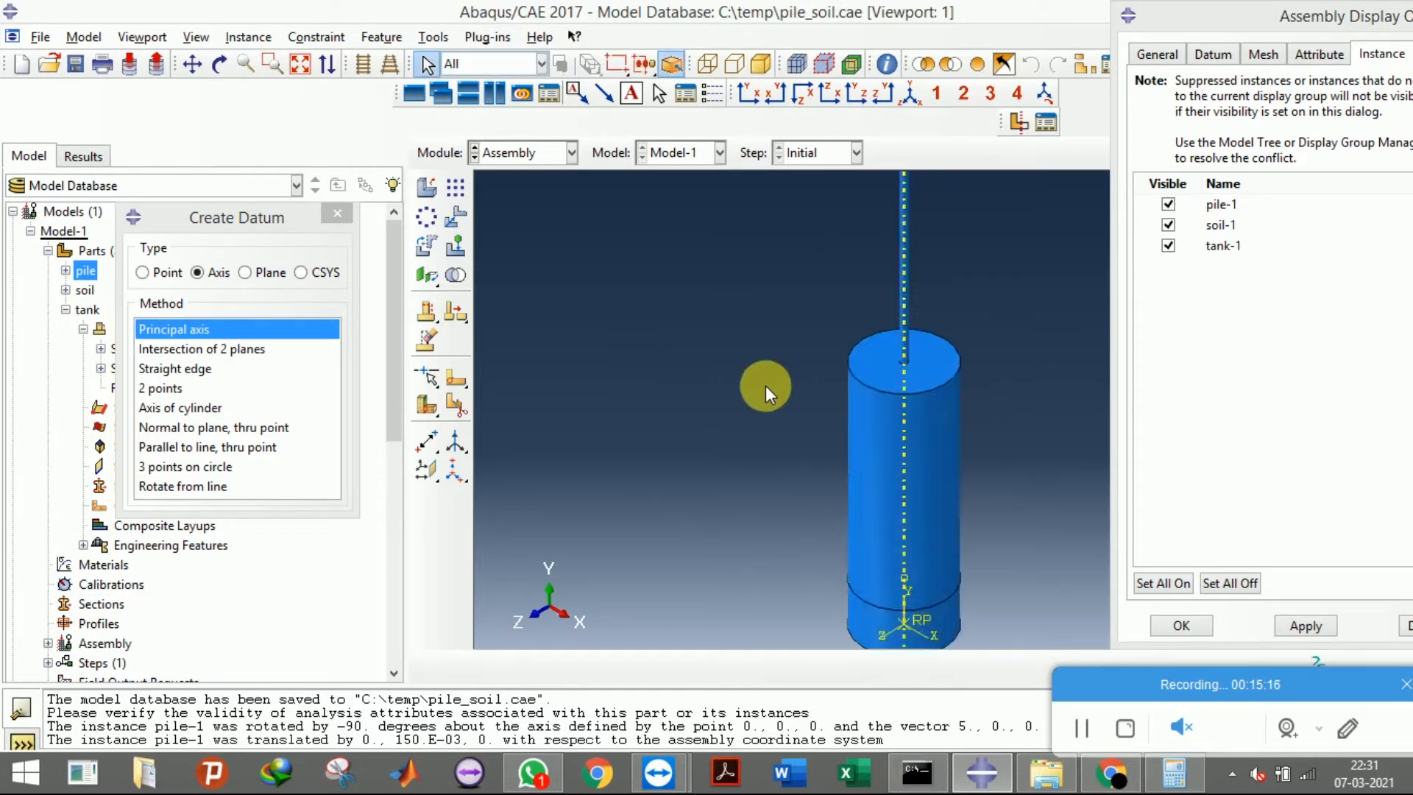
scroll(765, 386, up, 3)
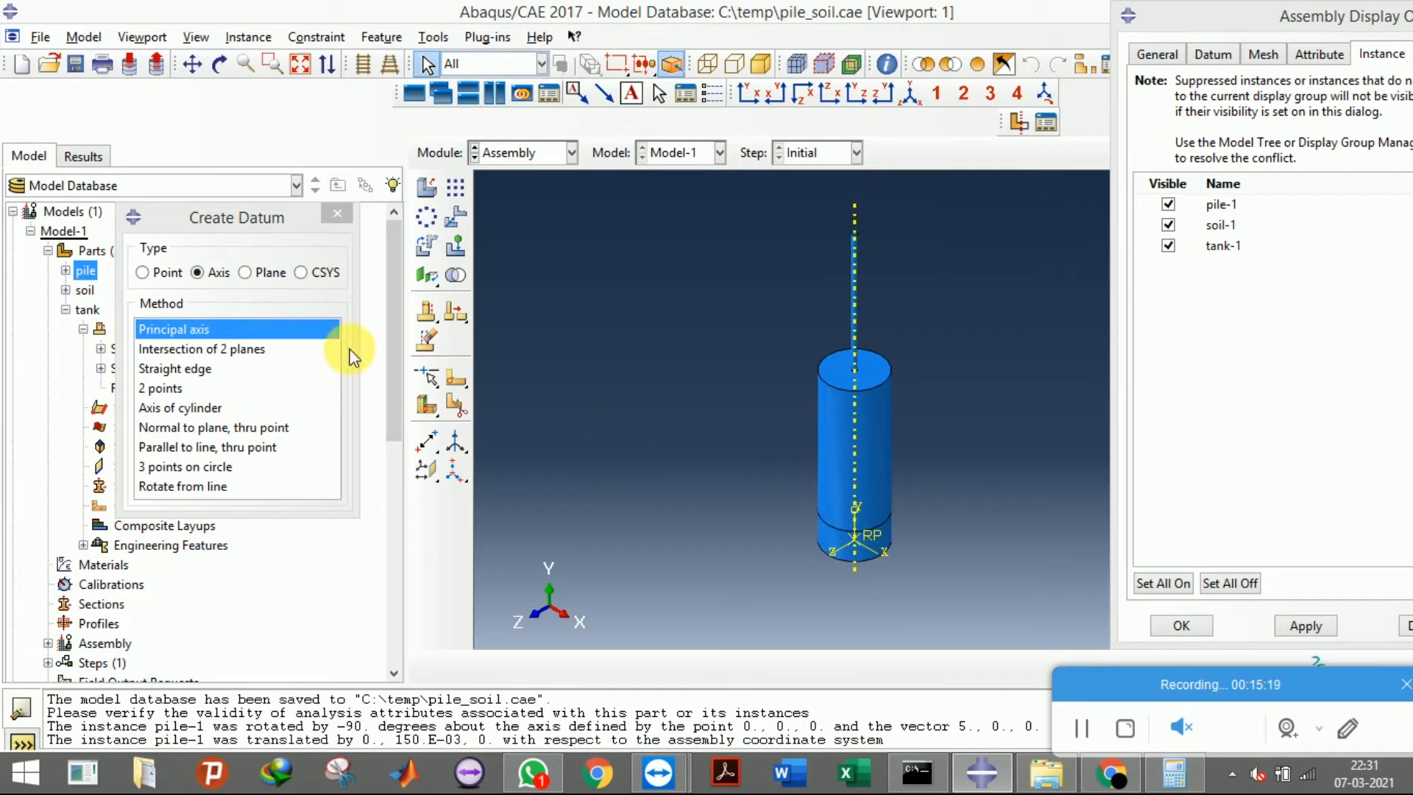
Switch to the Property module for the soil part
click(508, 154)
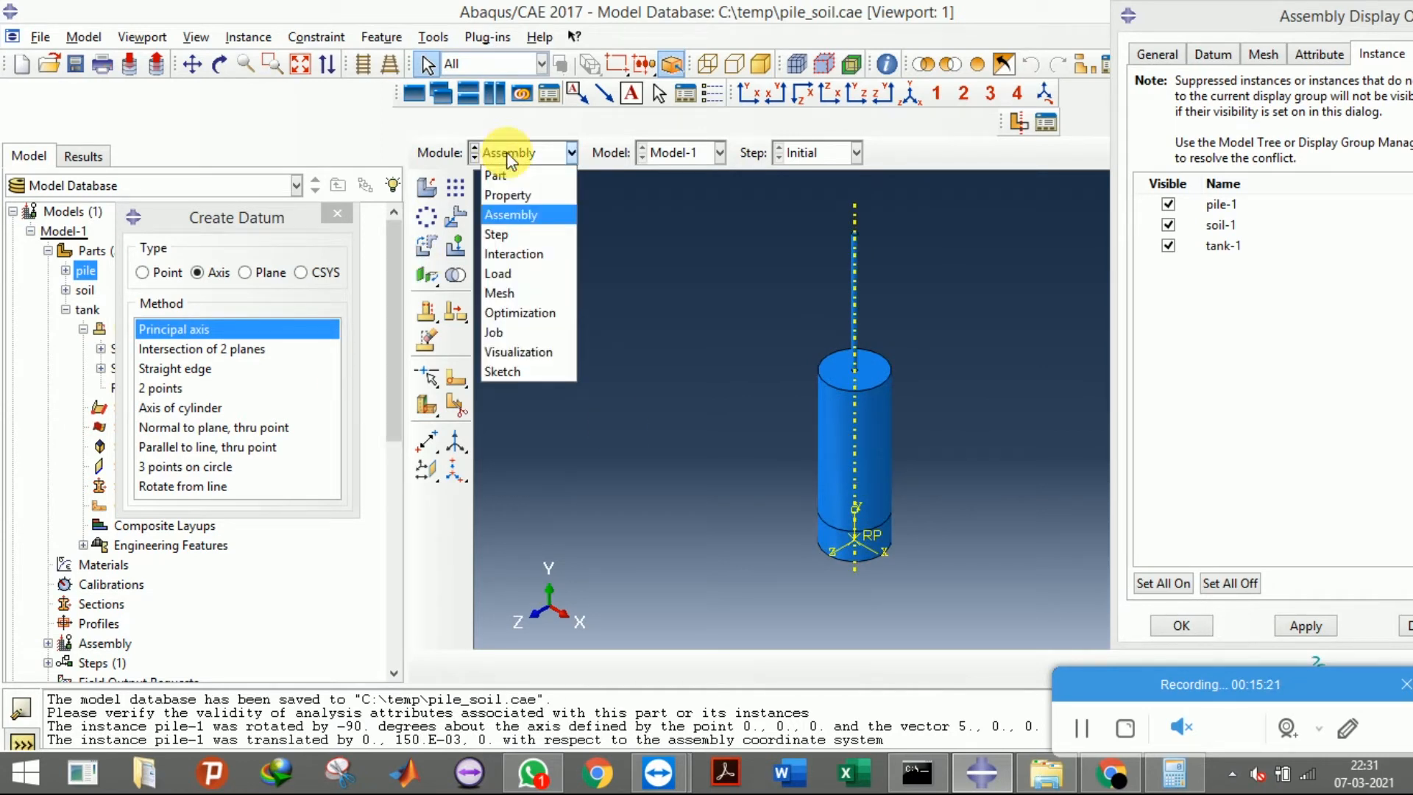
click(510, 158)
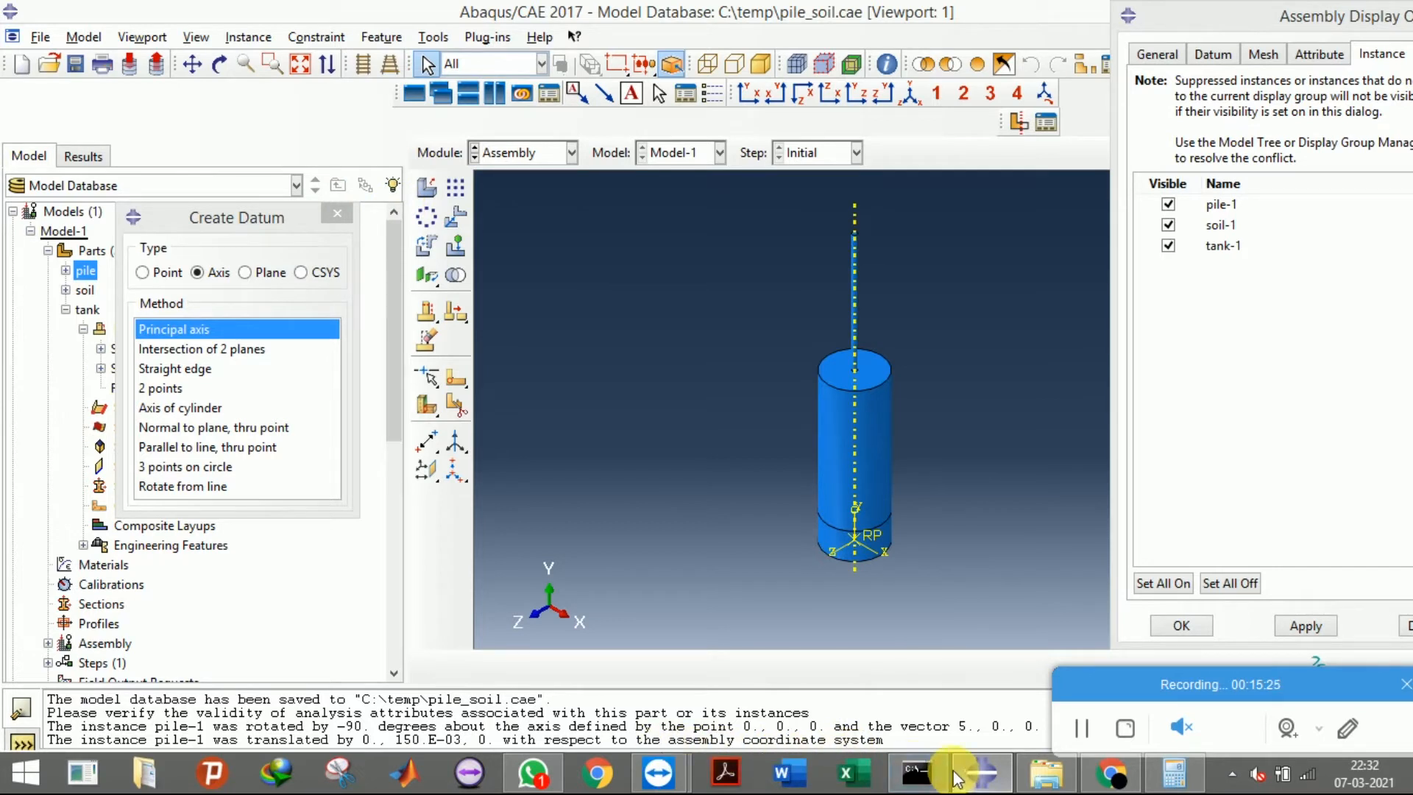
click(507, 152)
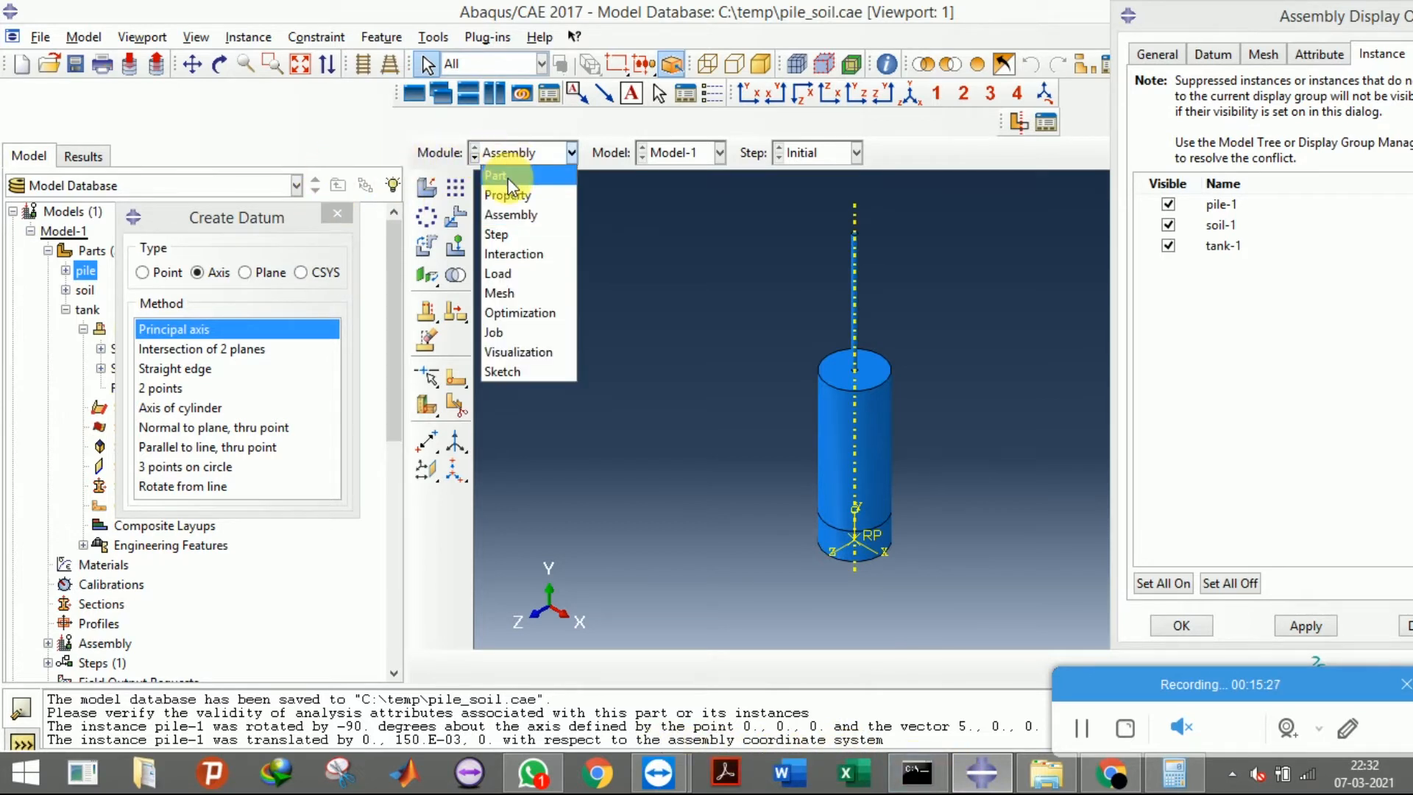
click(508, 195)
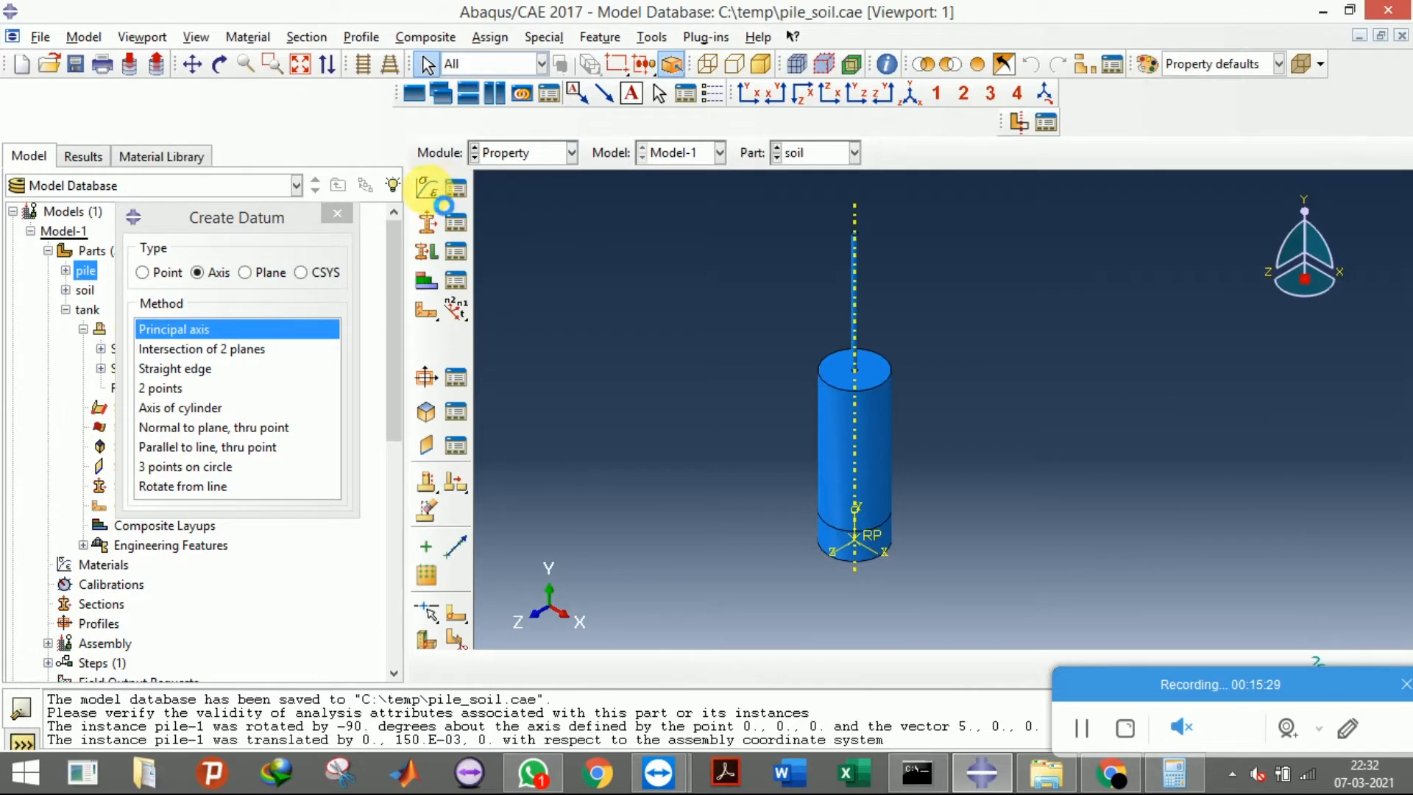
Create a material named steel and give it a uniform mass density of 7850
click(427, 189)
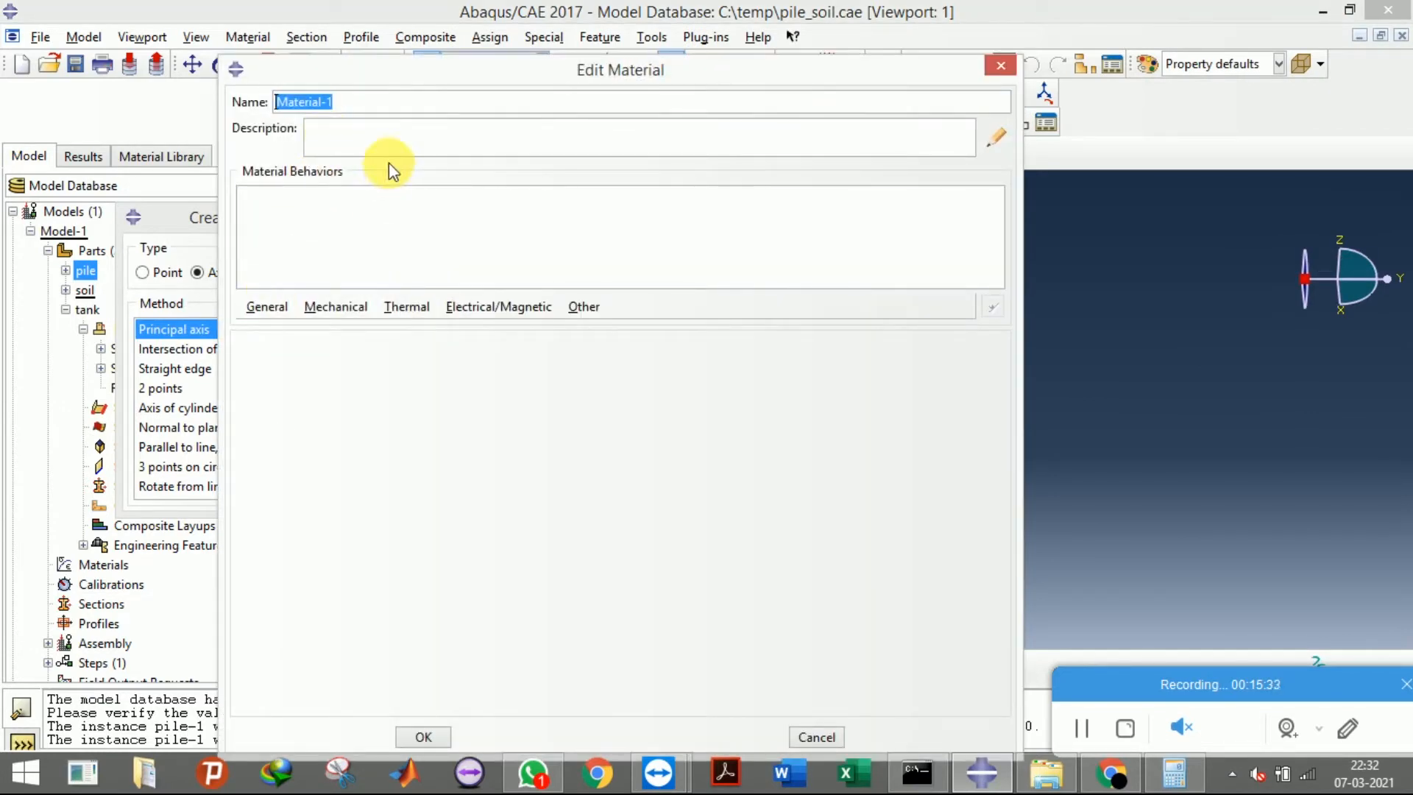
text(steel)
click(264, 307)
click(279, 325)
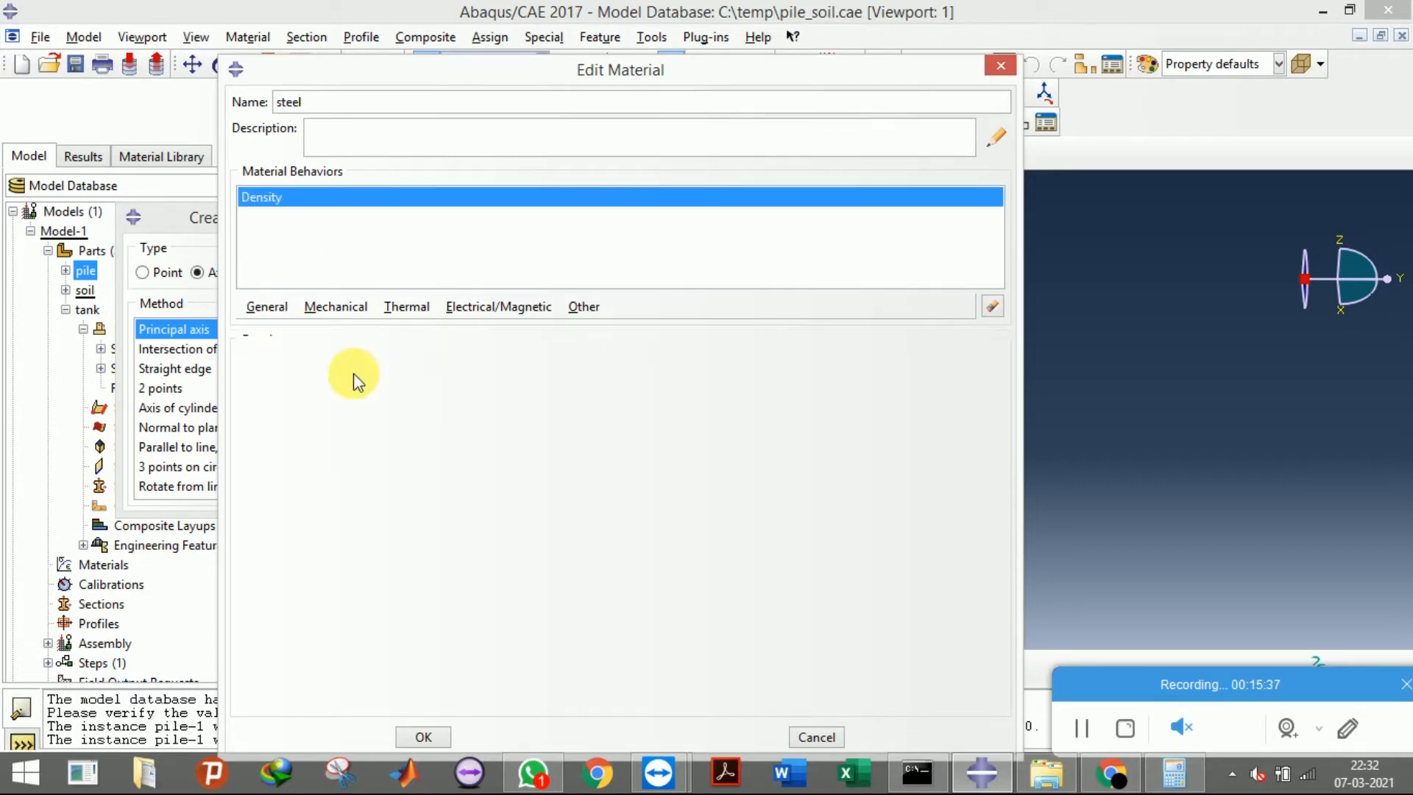
click(316, 510)
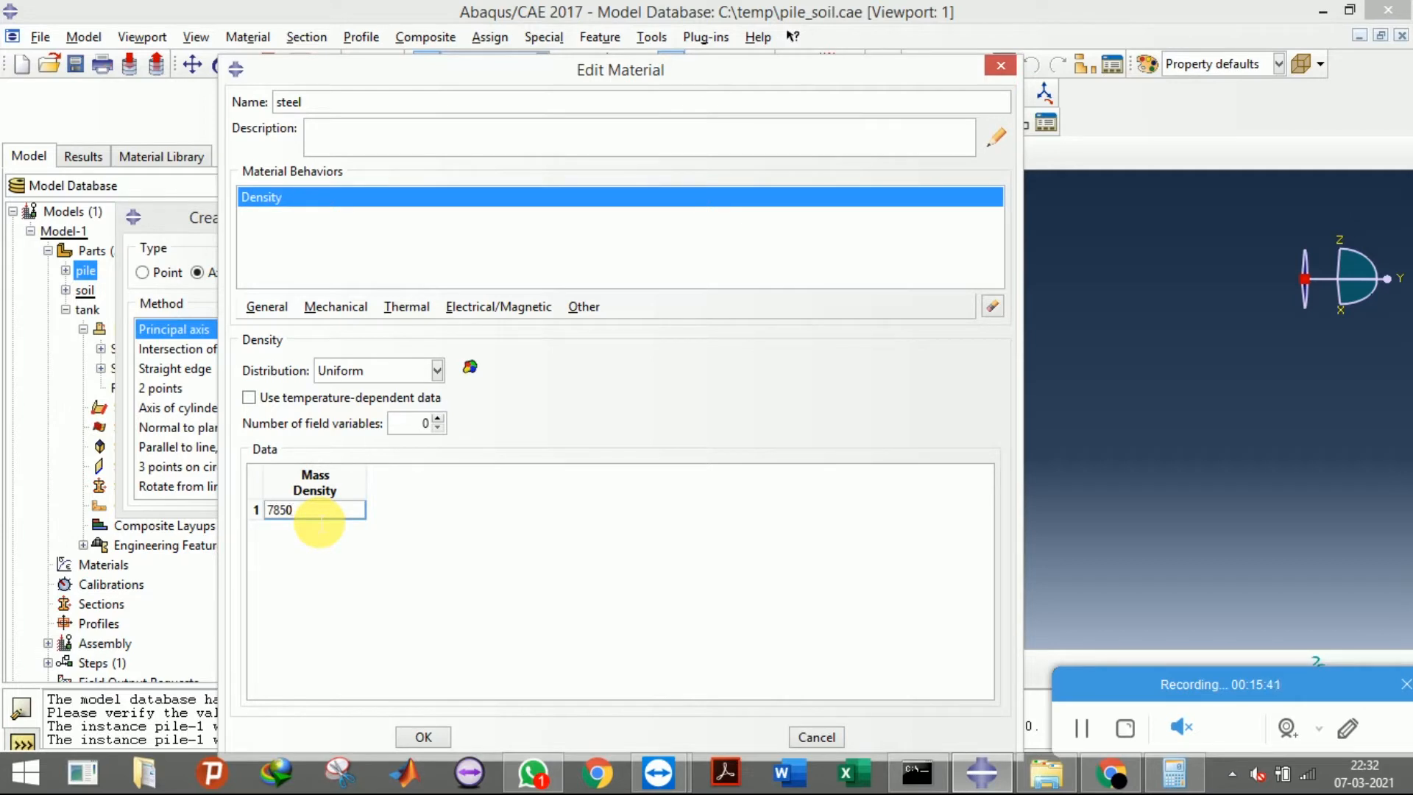
click(281, 309)
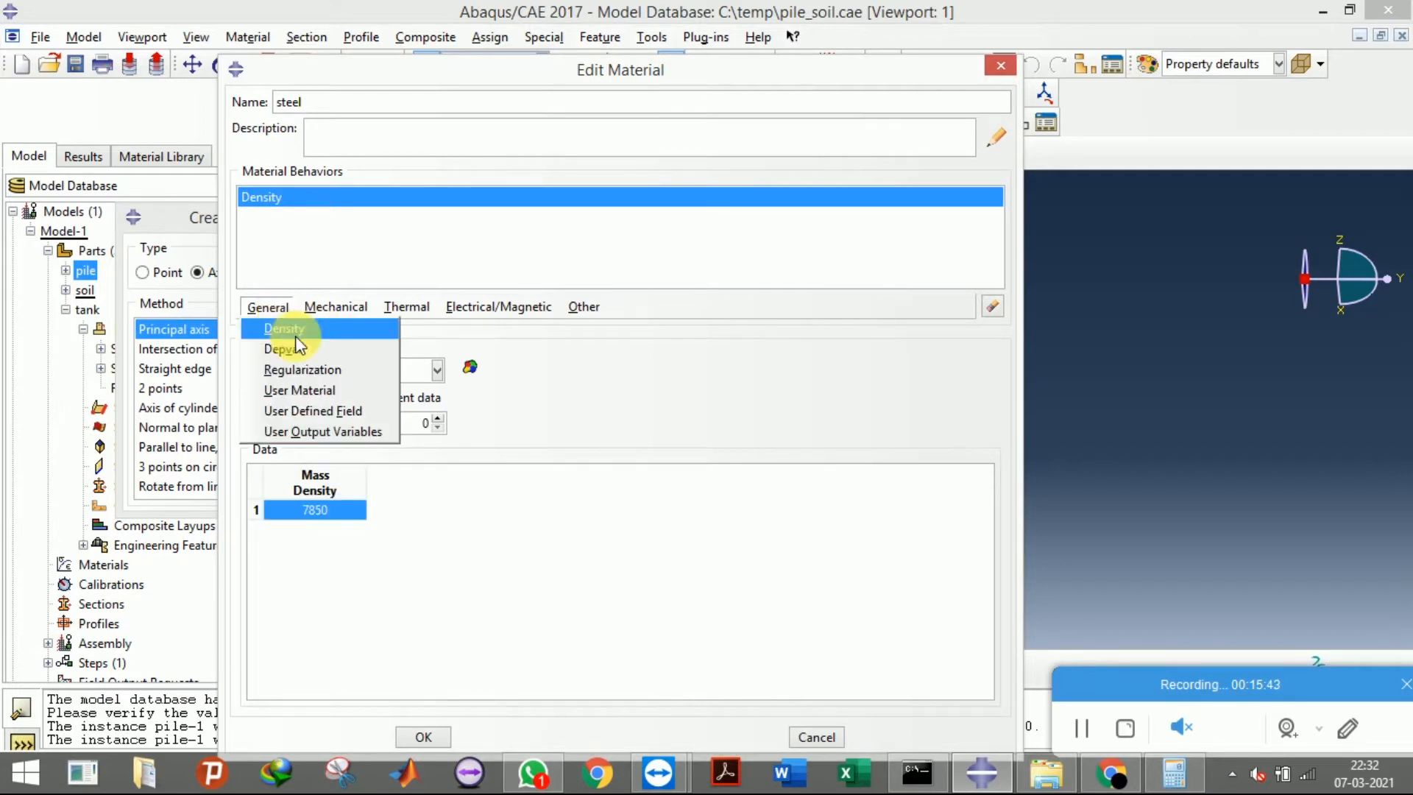
Add isotropic elastic behaviour to steel with a Young's modulus of 2.1e5 and a Poisson's ratio of 0.3
click(335, 306)
mouse_move(379, 324)
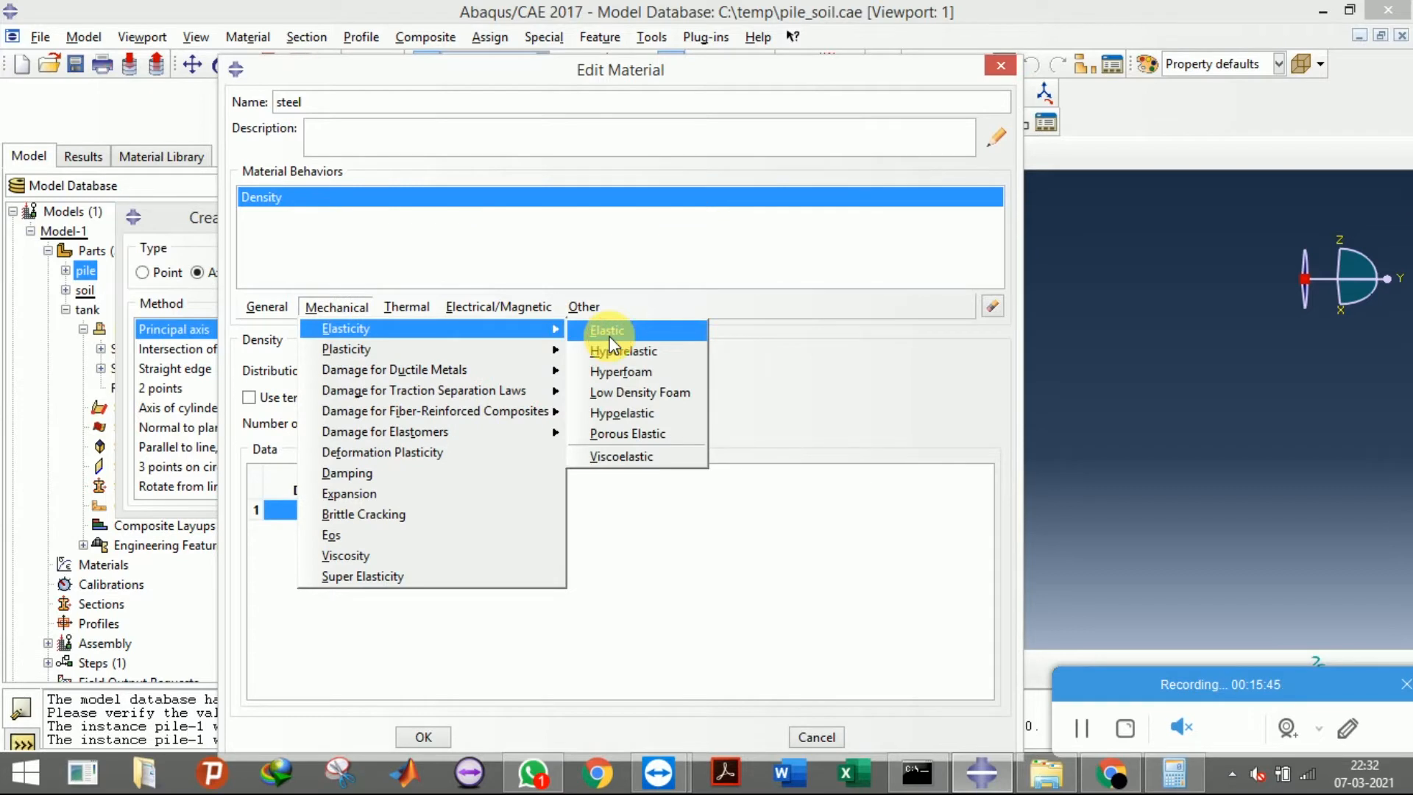
click(609, 328)
click(318, 589)
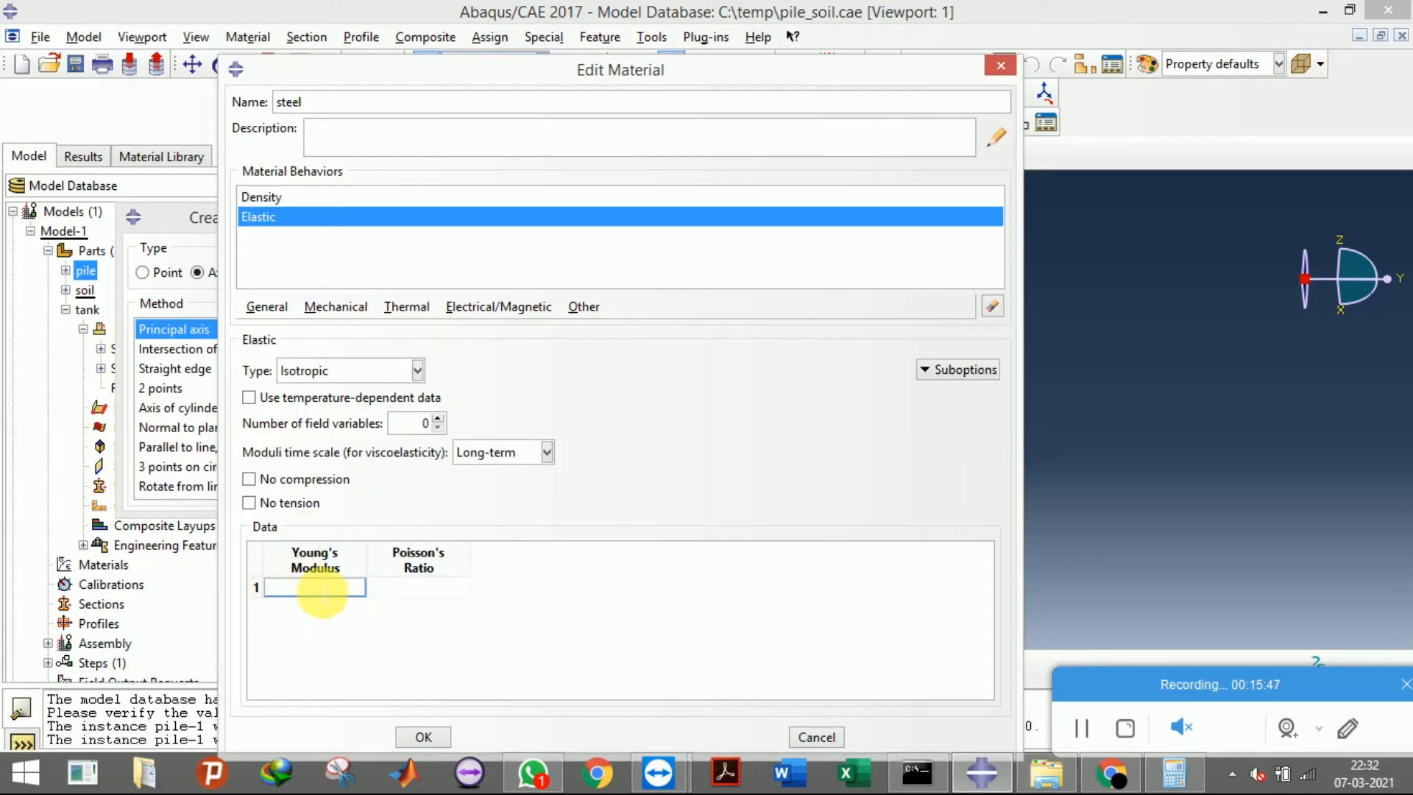
text(2.1e5)
click(412, 589)
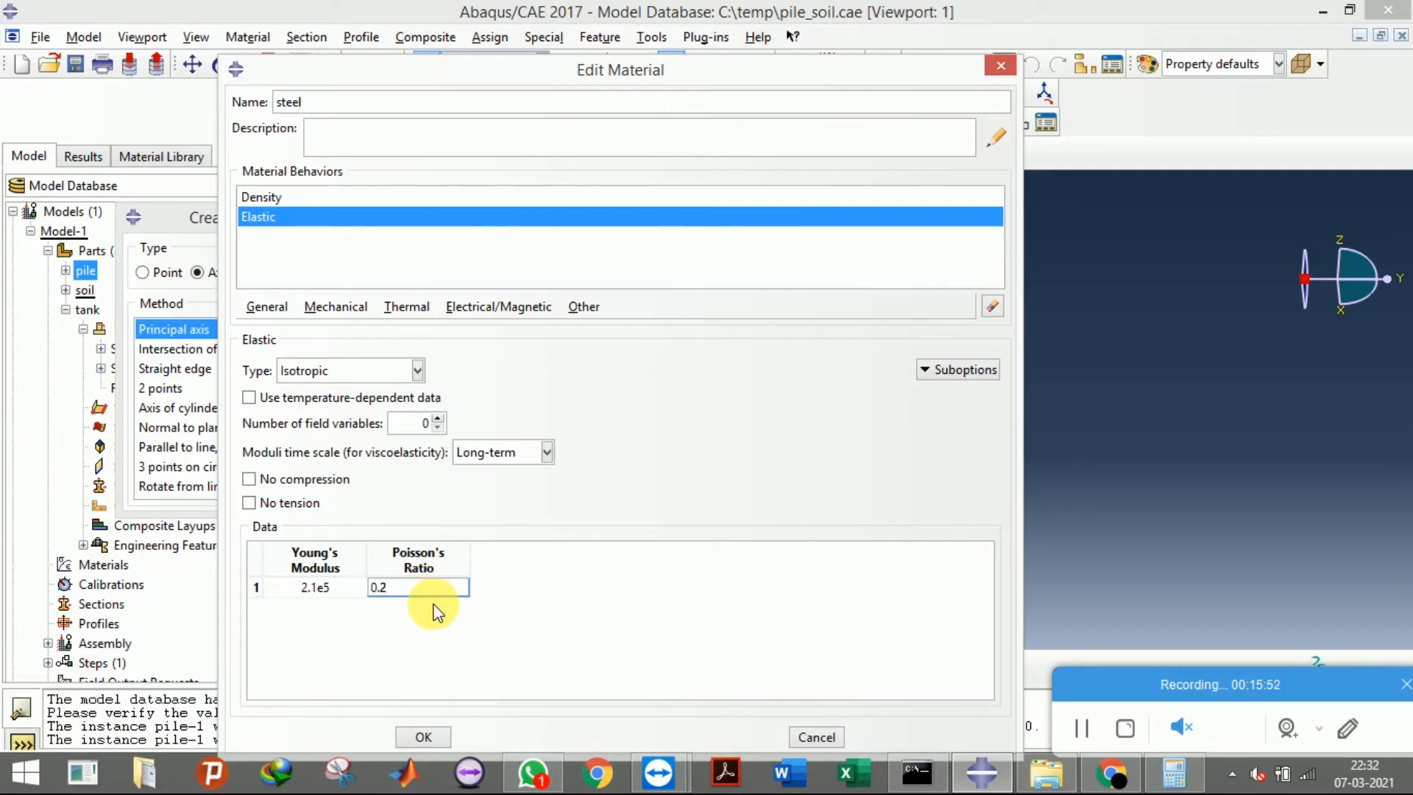
Add isotropic plastic behaviour to steel with a yield stress of 410 and a plastic strain entry, and save the material
click(346, 309)
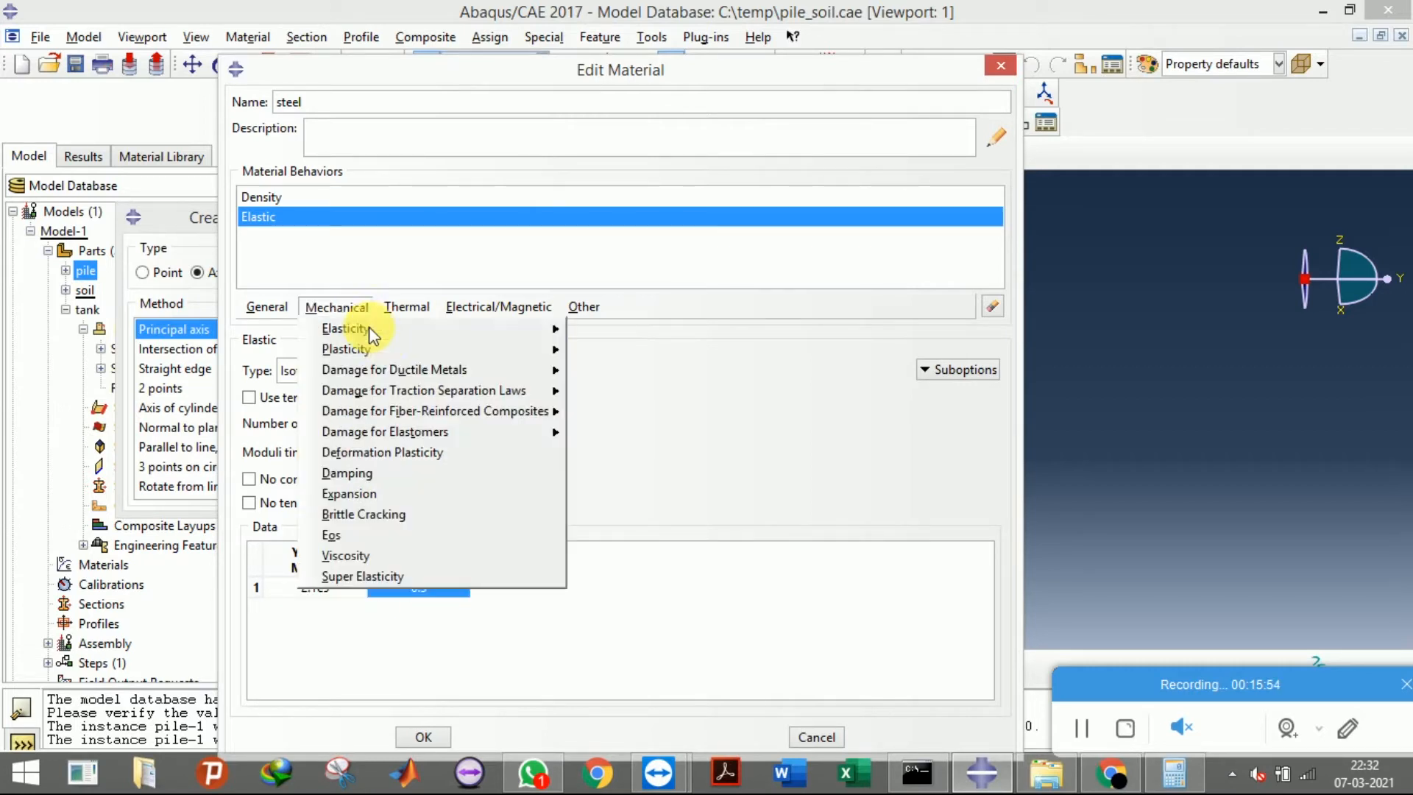
mouse_move(404, 349)
click(624, 350)
click(361, 533)
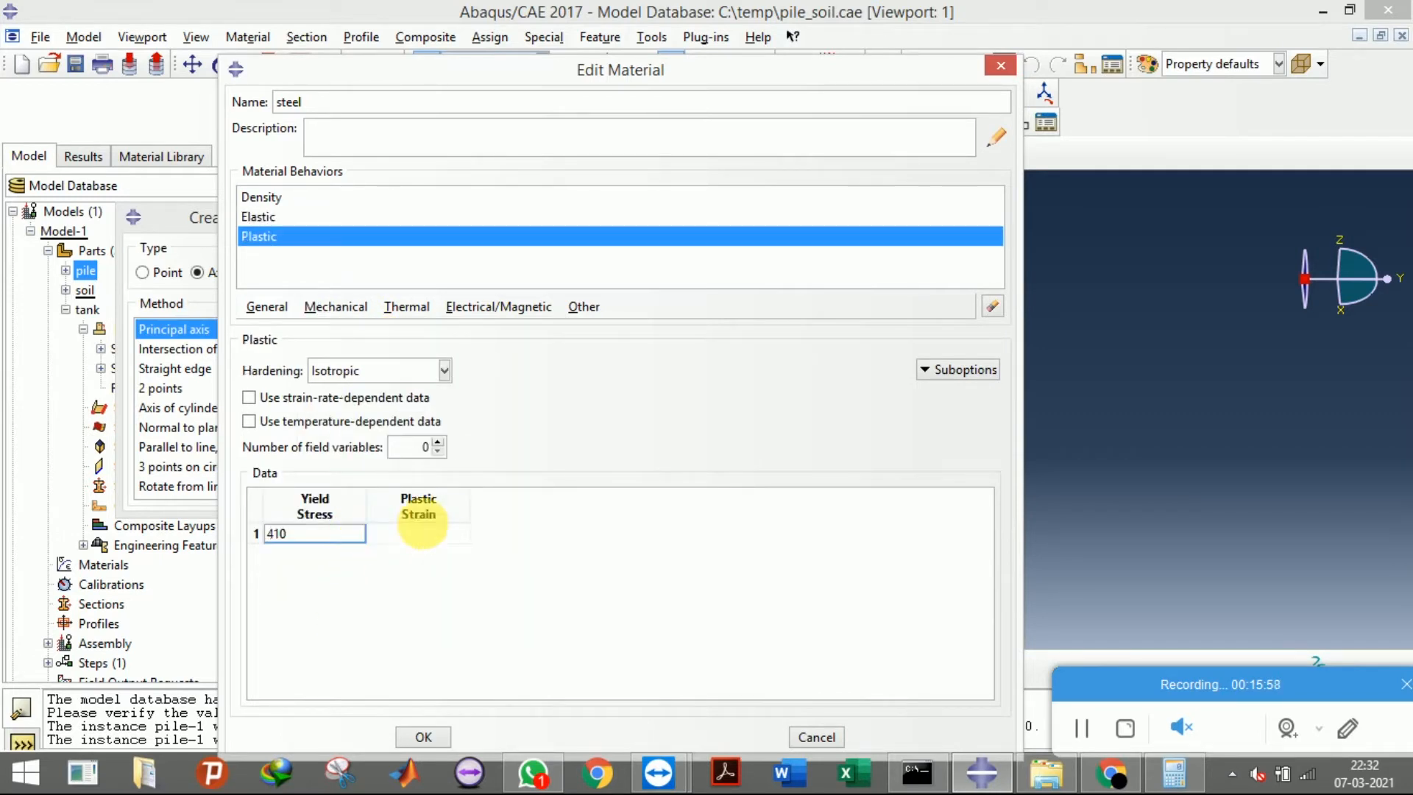
click(424, 532)
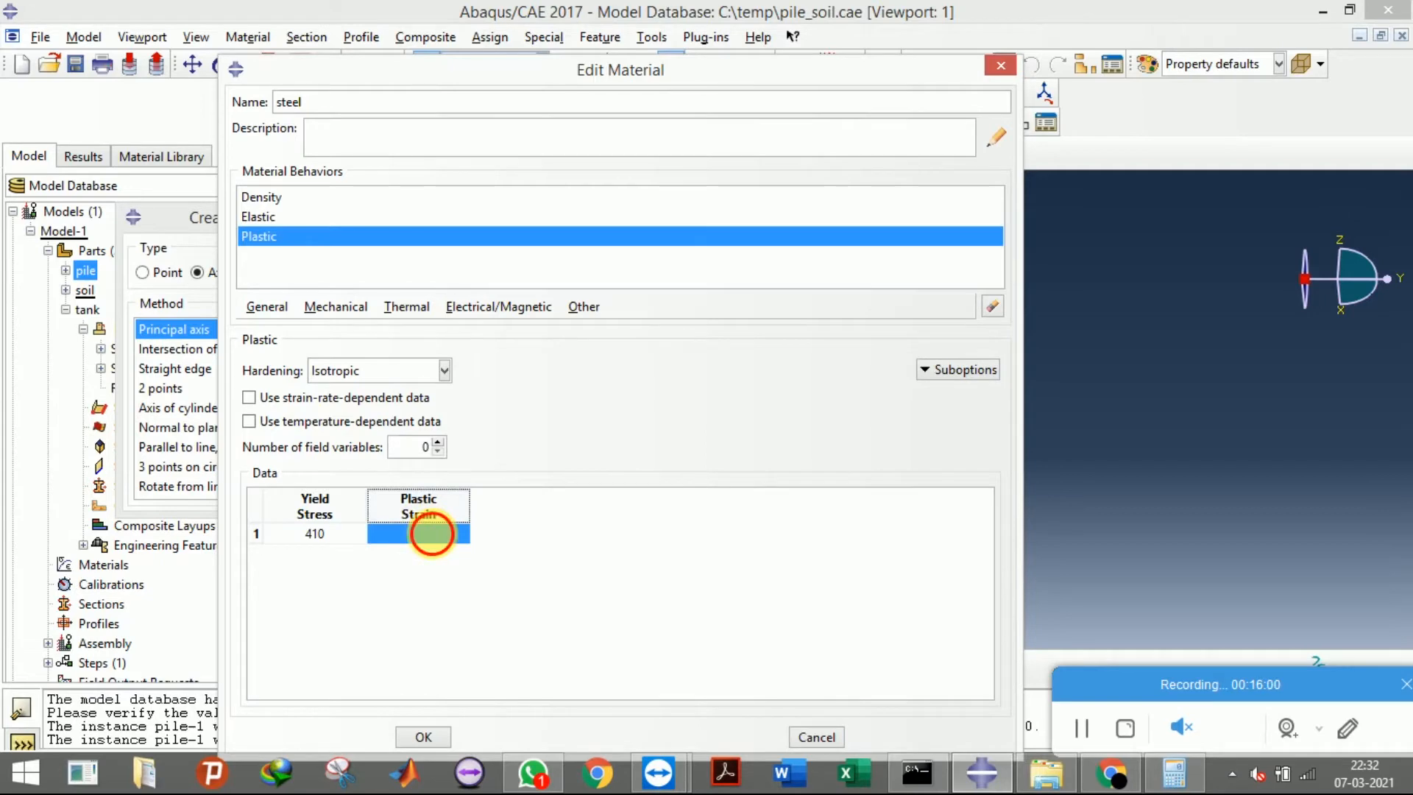
click(439, 538)
click(425, 733)
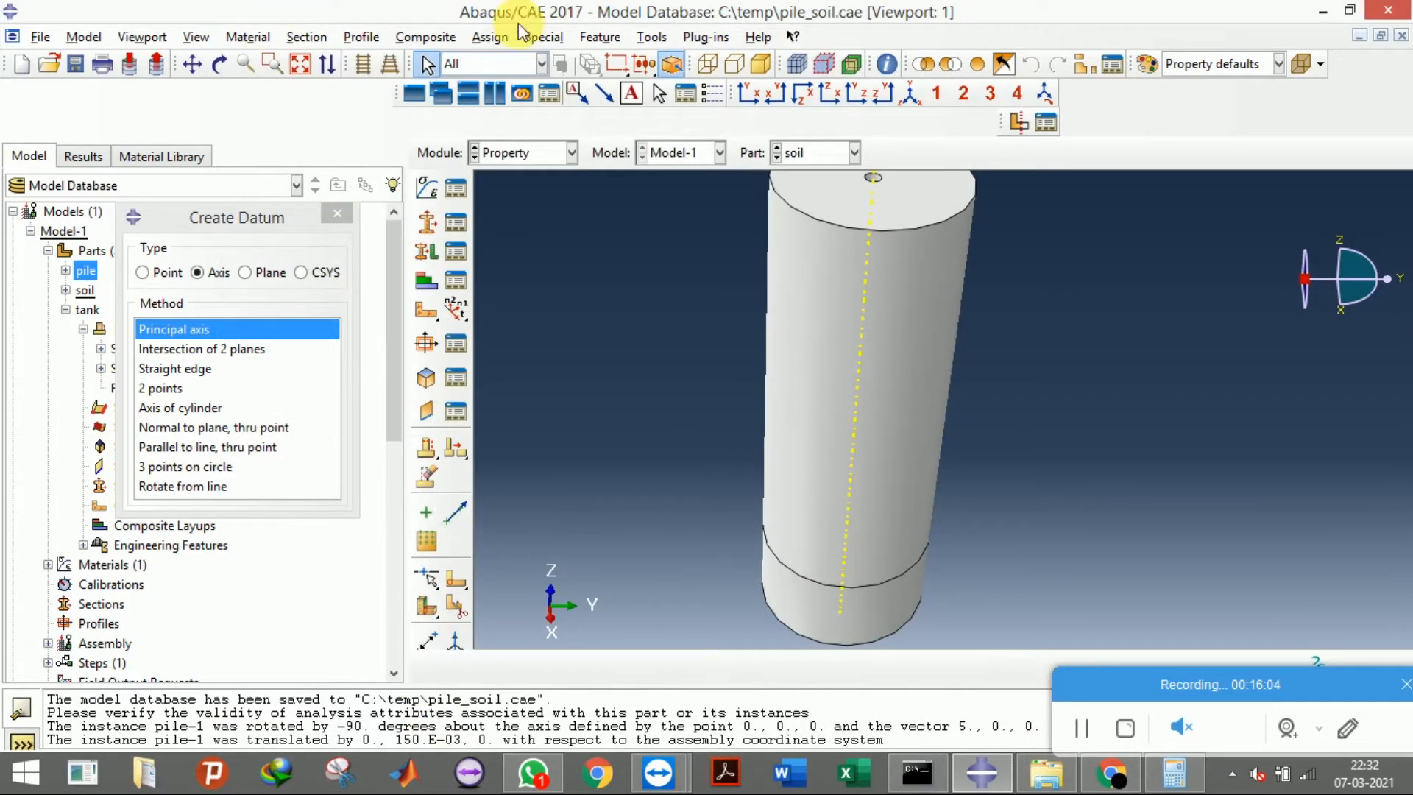
Create a second material named soil and add the Density behaviour to it
click(427, 192)
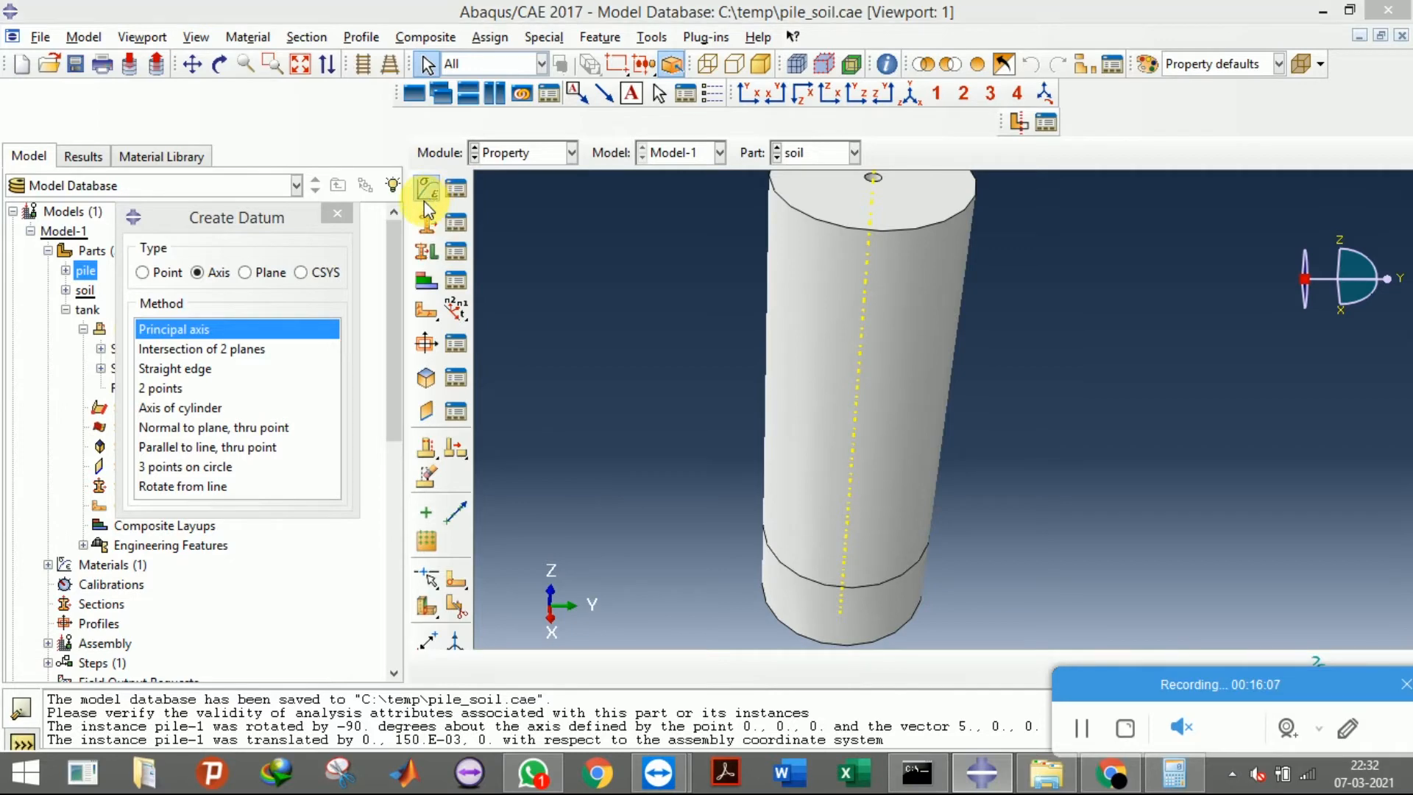
text(so)
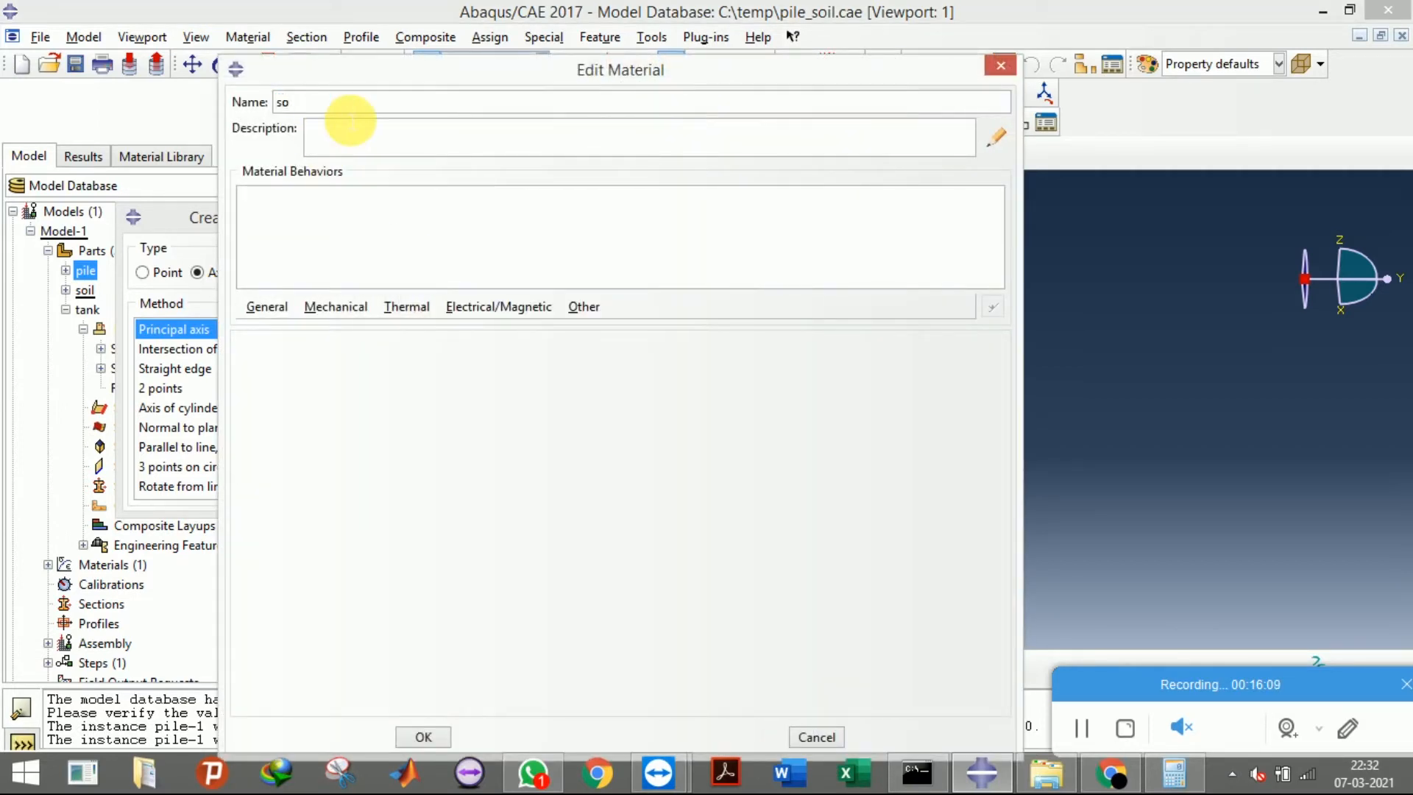
click(266, 306)
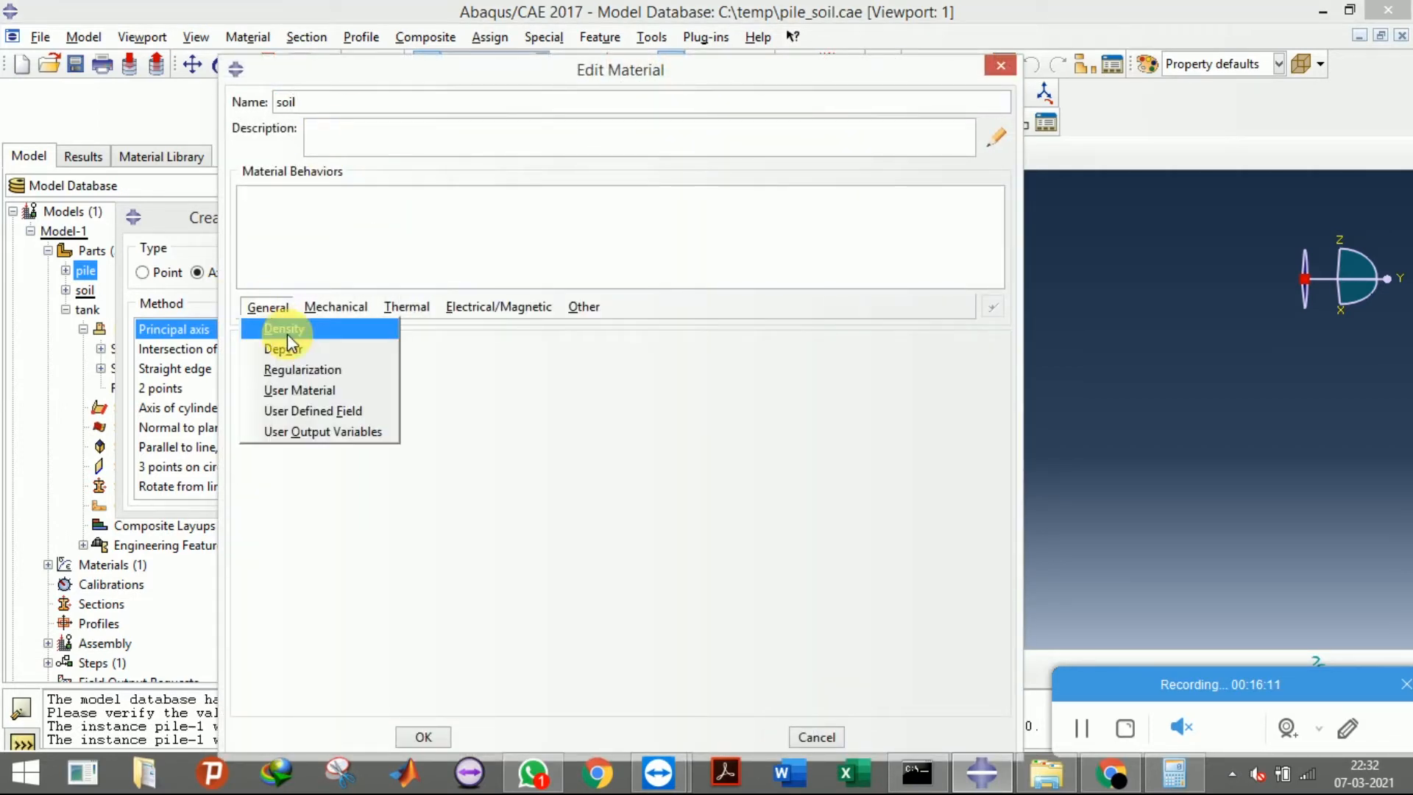
click(276, 328)
Switch to WhatsApp and examine the Drucker-Prager soil data table sent in the Pile Soil Modelling chat
click(532, 773)
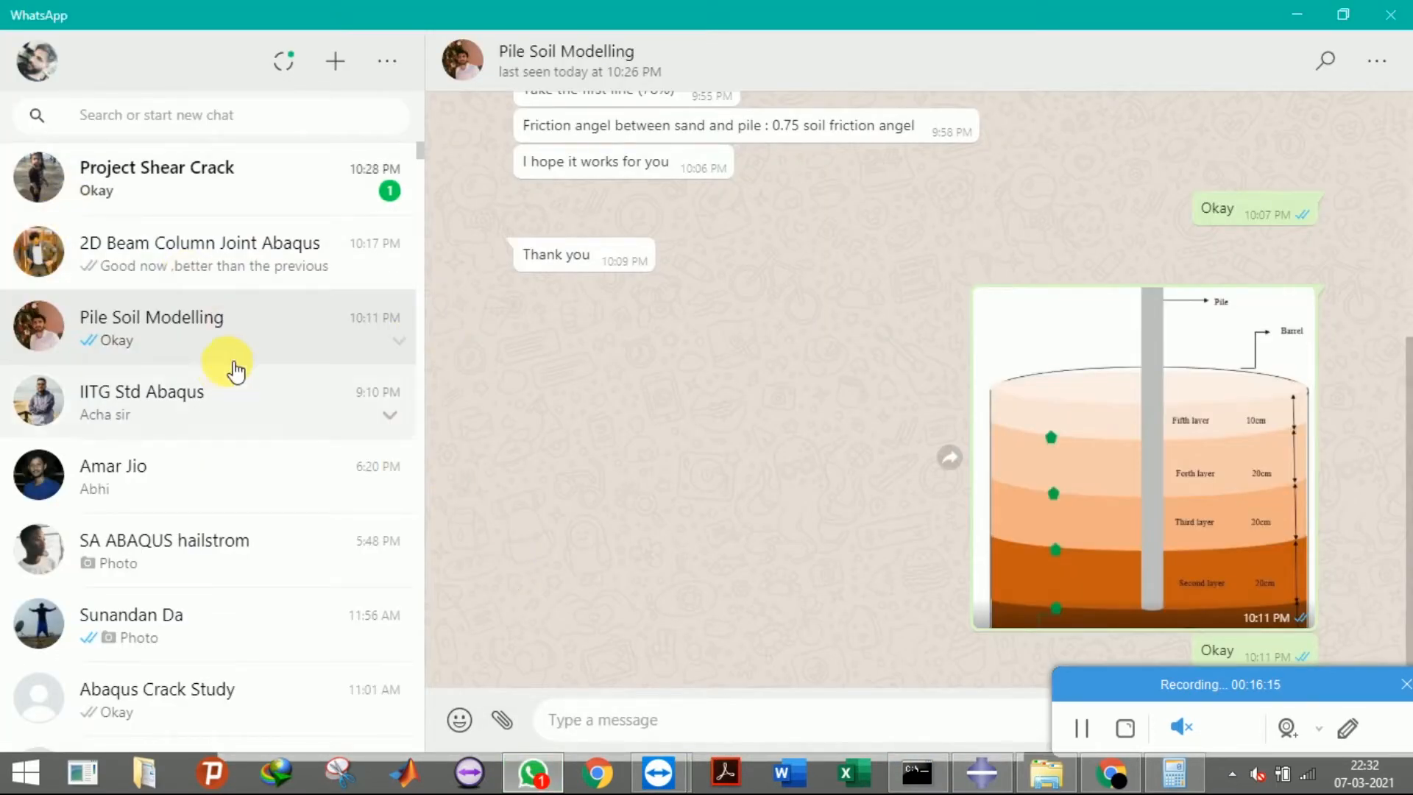
scroll(610, 402, up, 10)
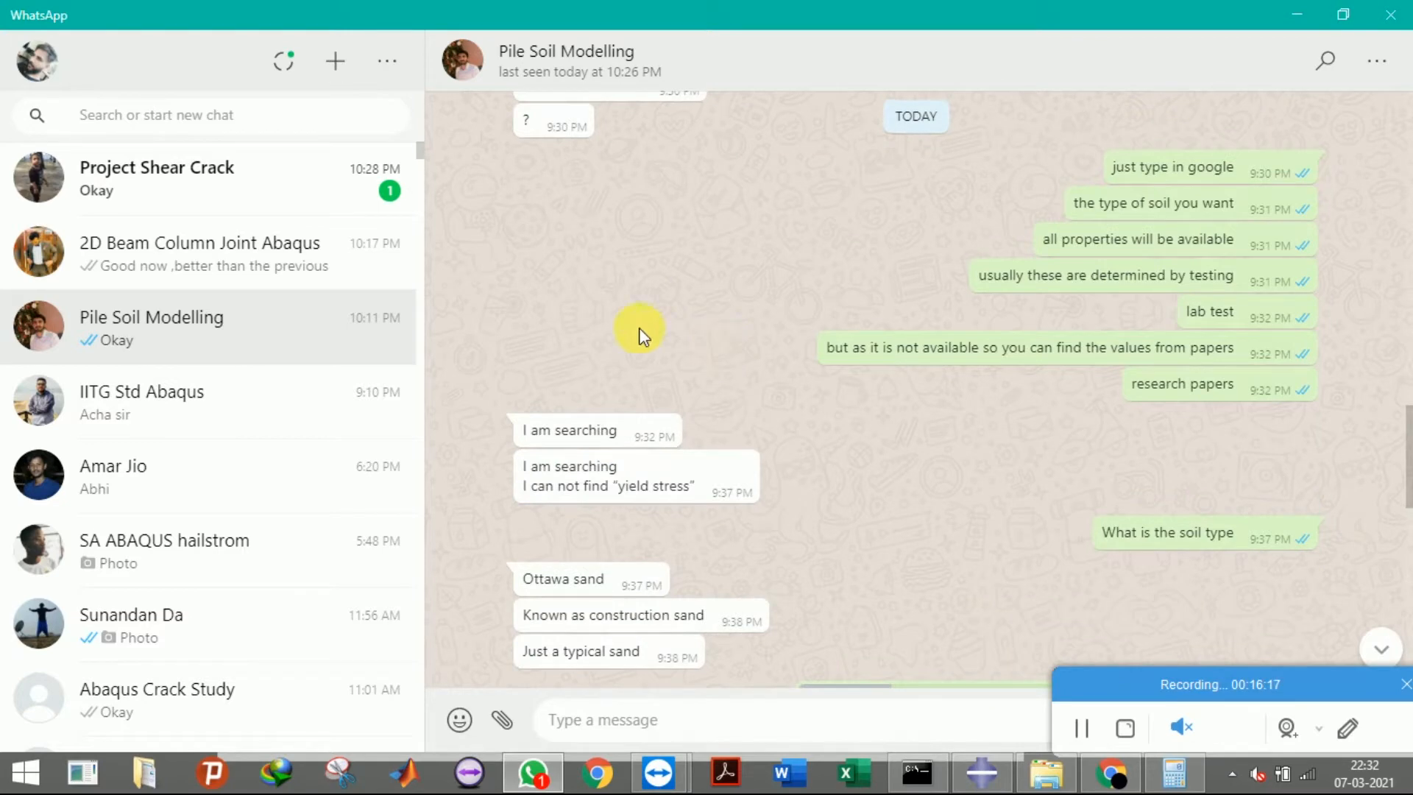
scroll(612, 545, down, 10)
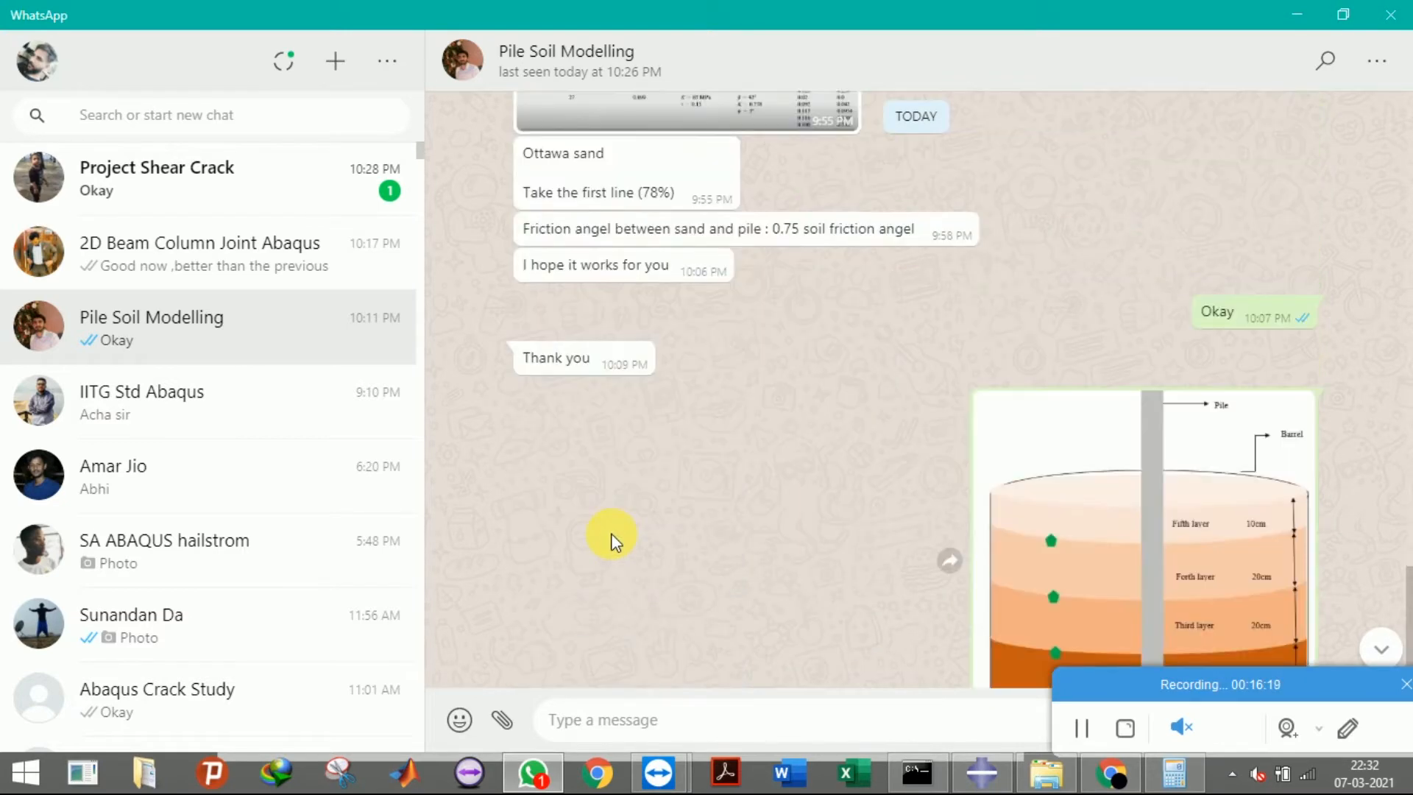
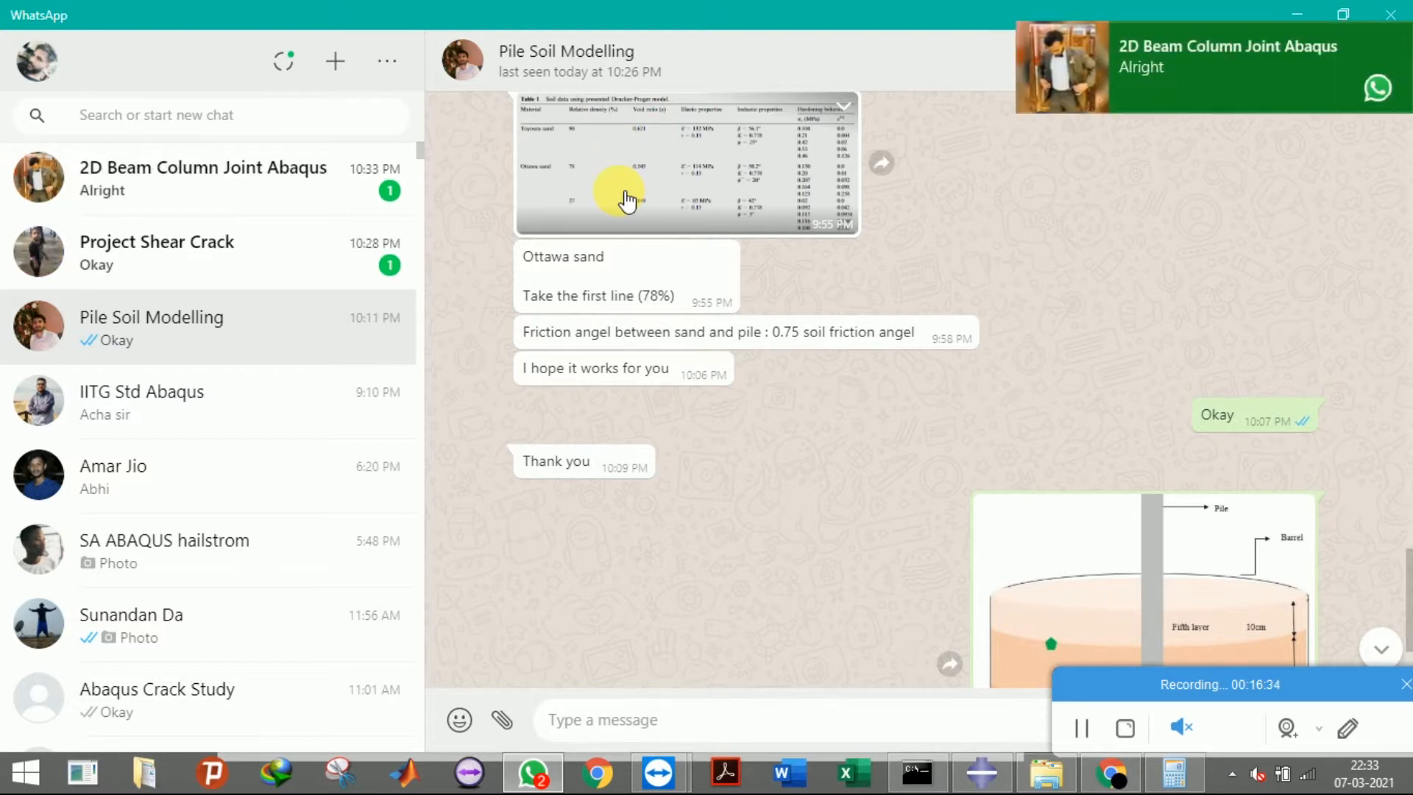
click(1392, 31)
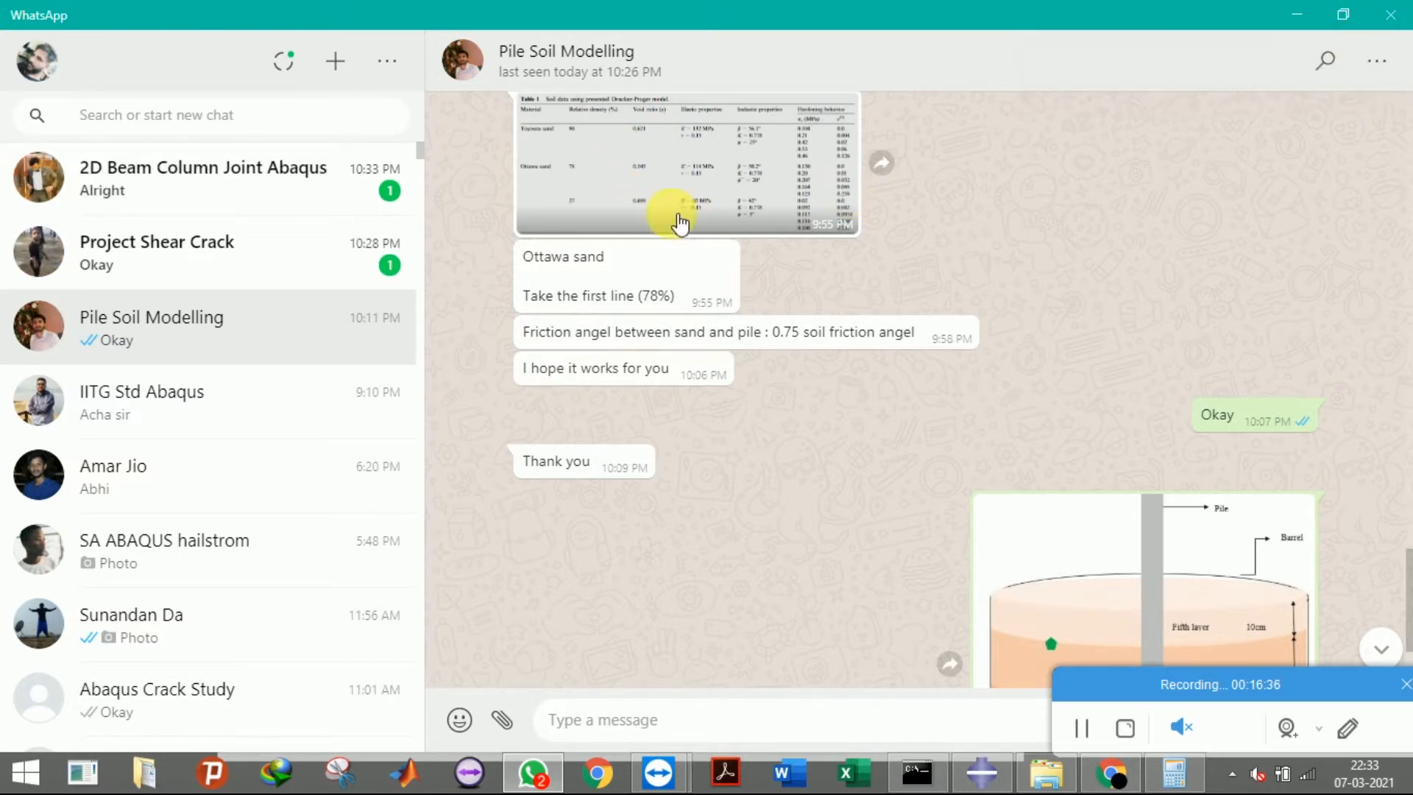
scroll(662, 236, up, 3)
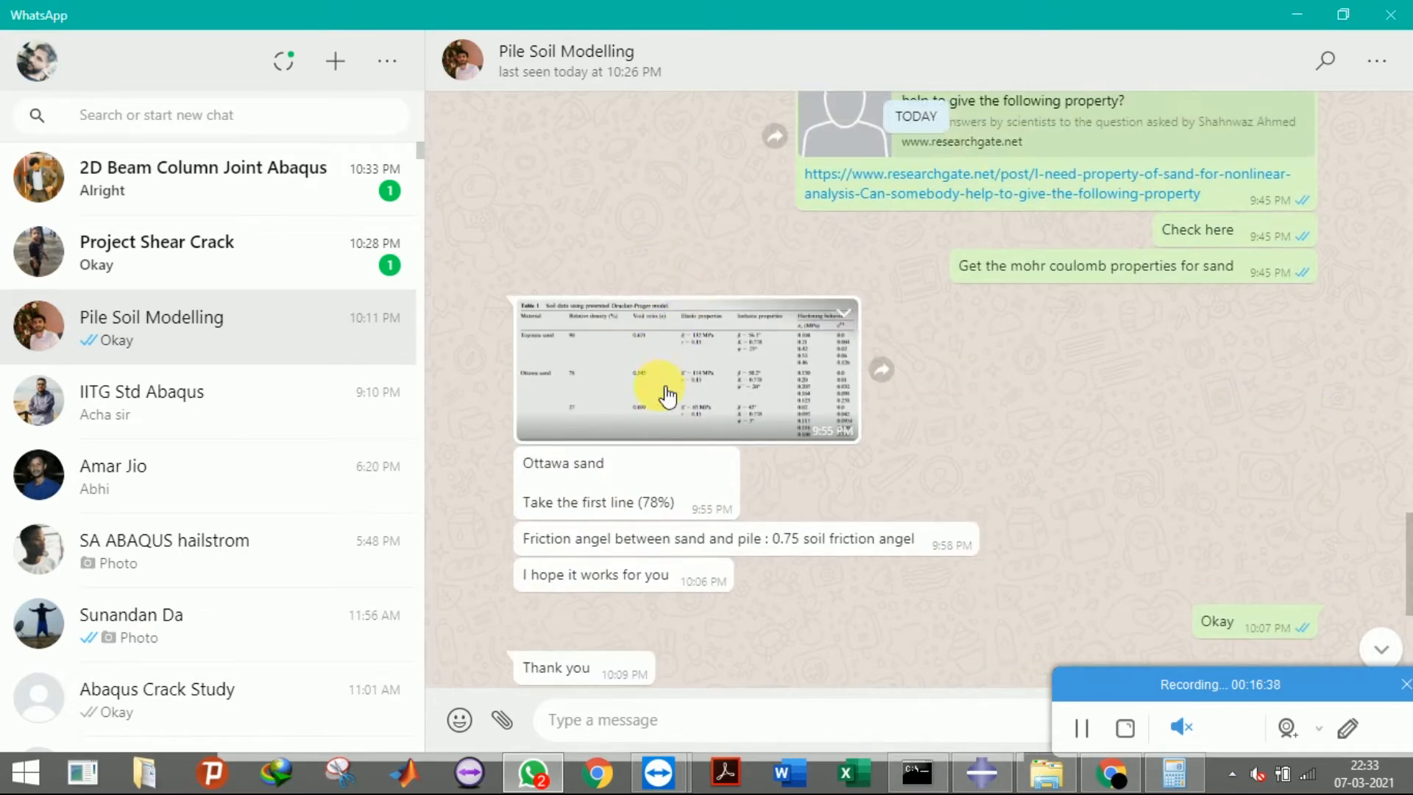
click(660, 390)
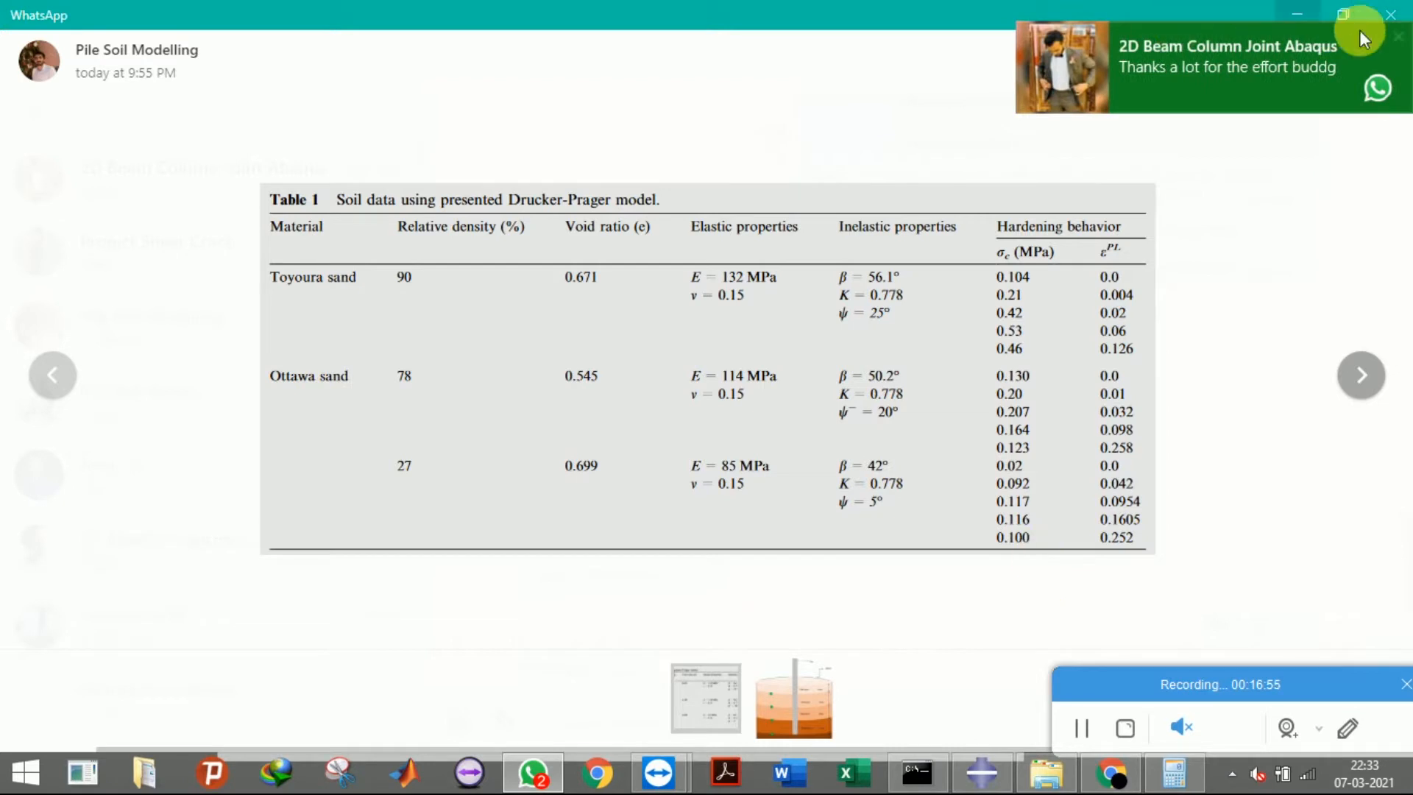
click(1397, 36)
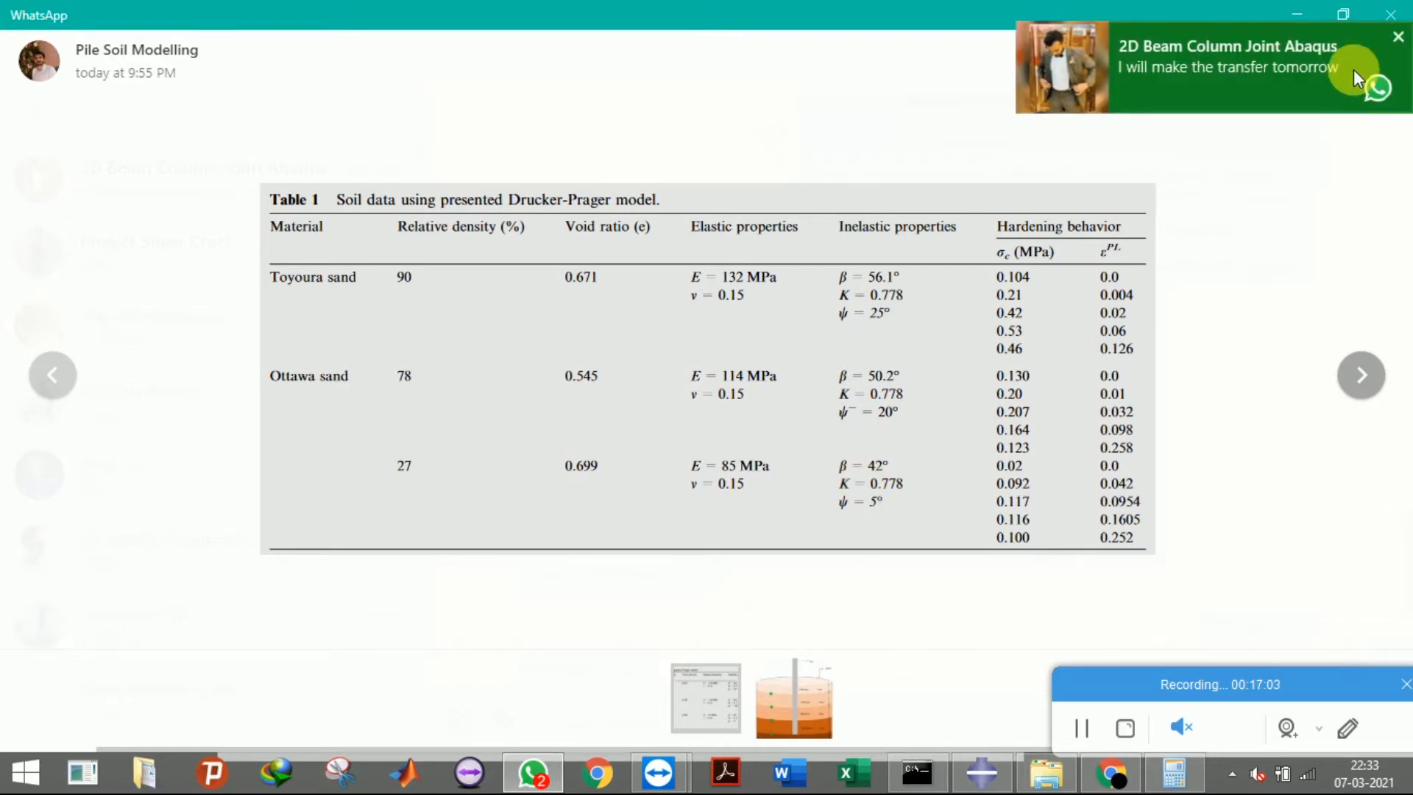
click(1398, 37)
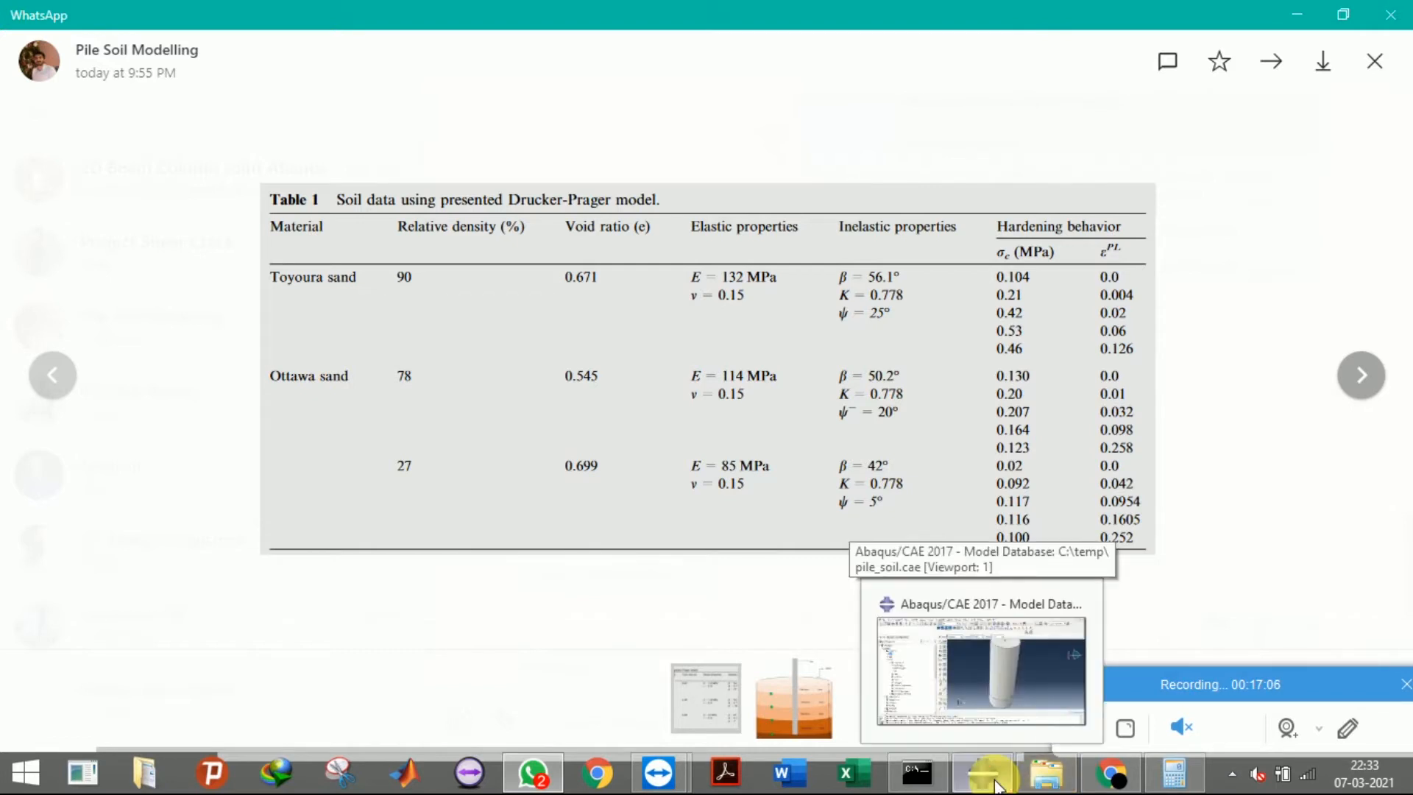
click(978, 648)
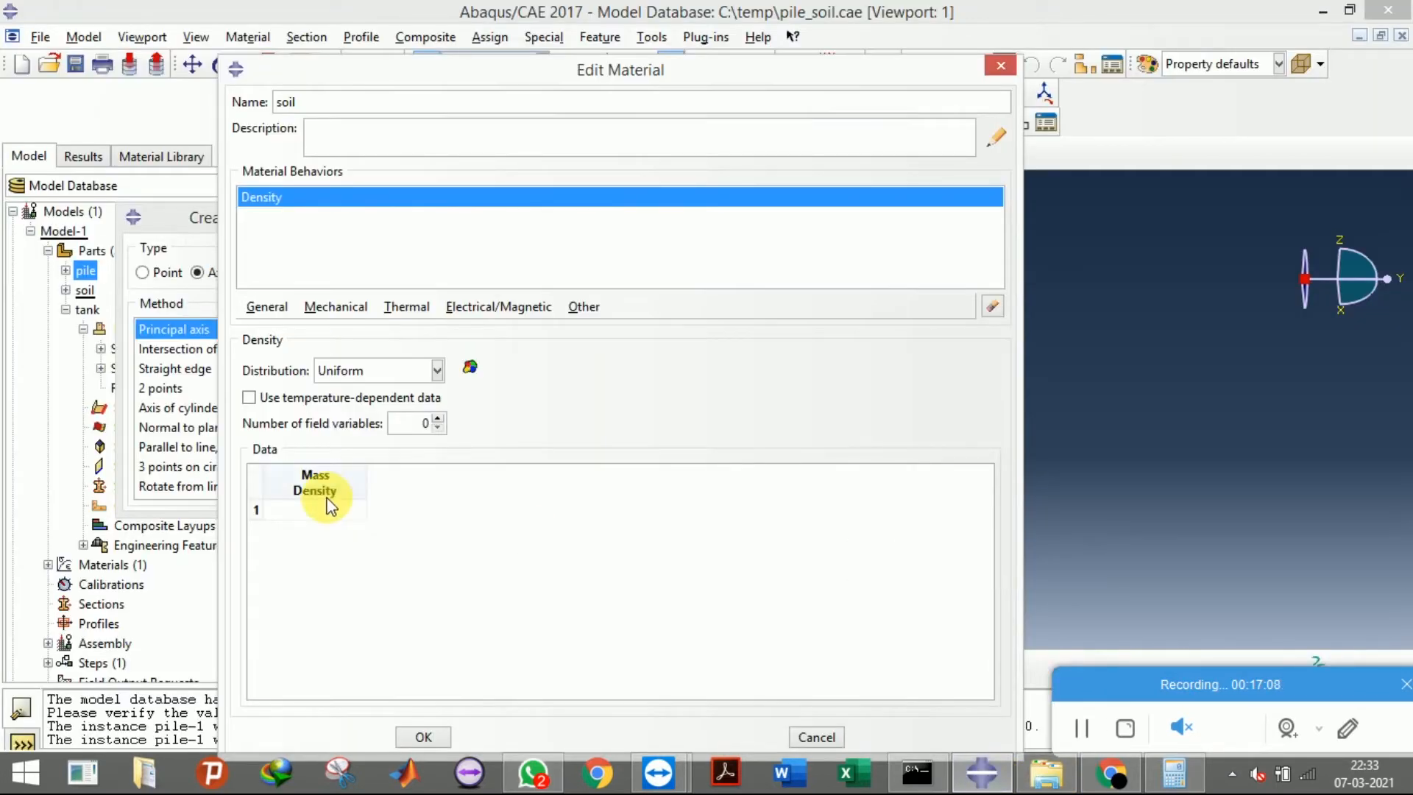
click(983, 772)
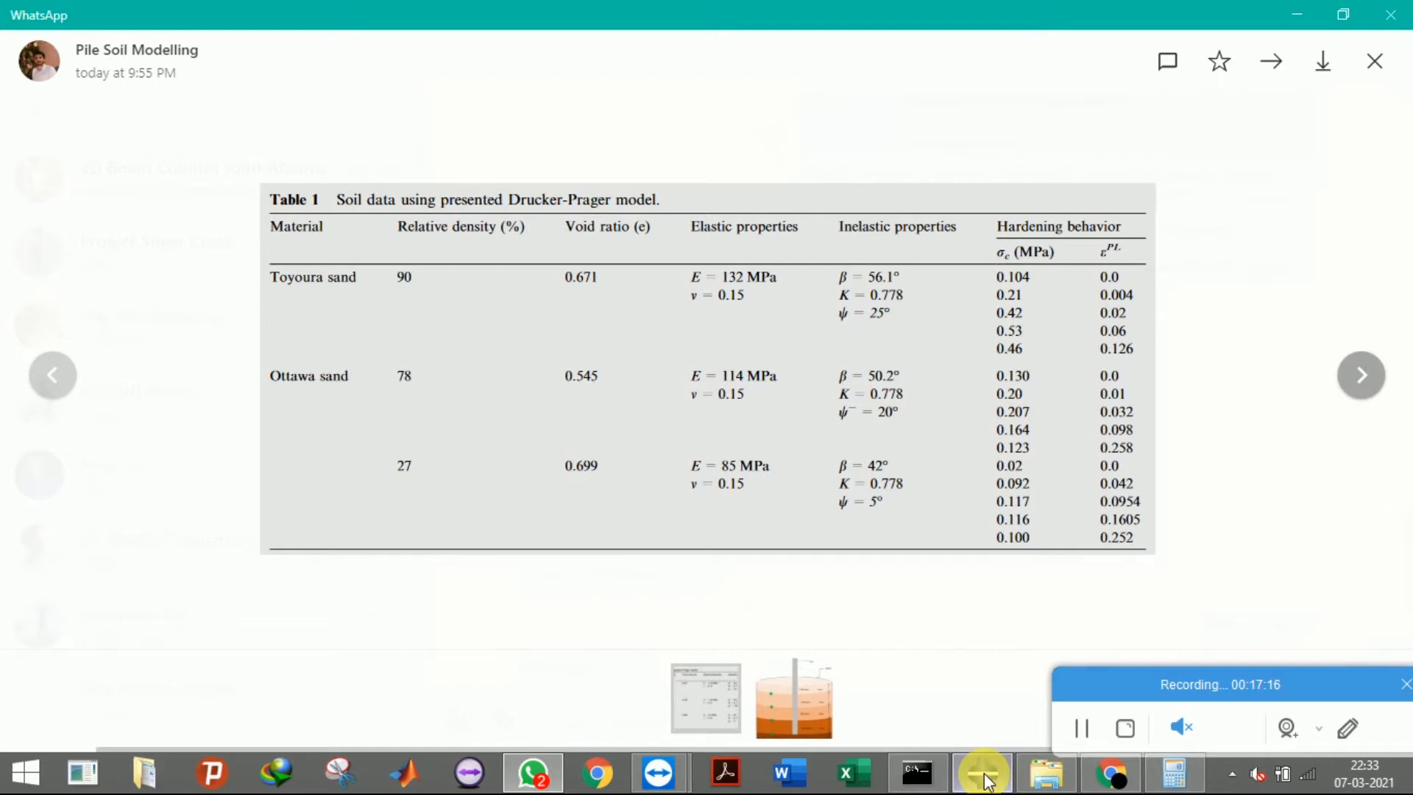
click(983, 773)
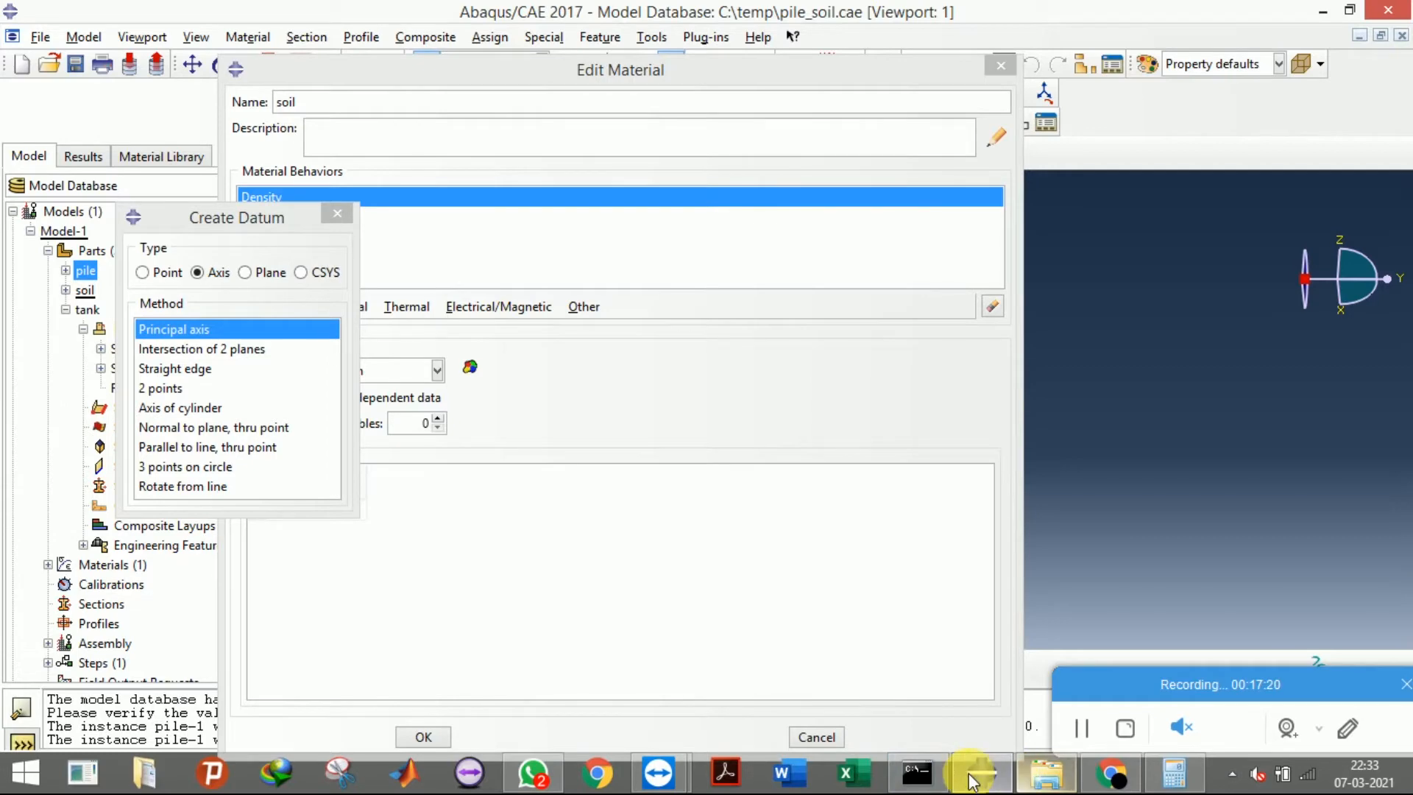
click(971, 779)
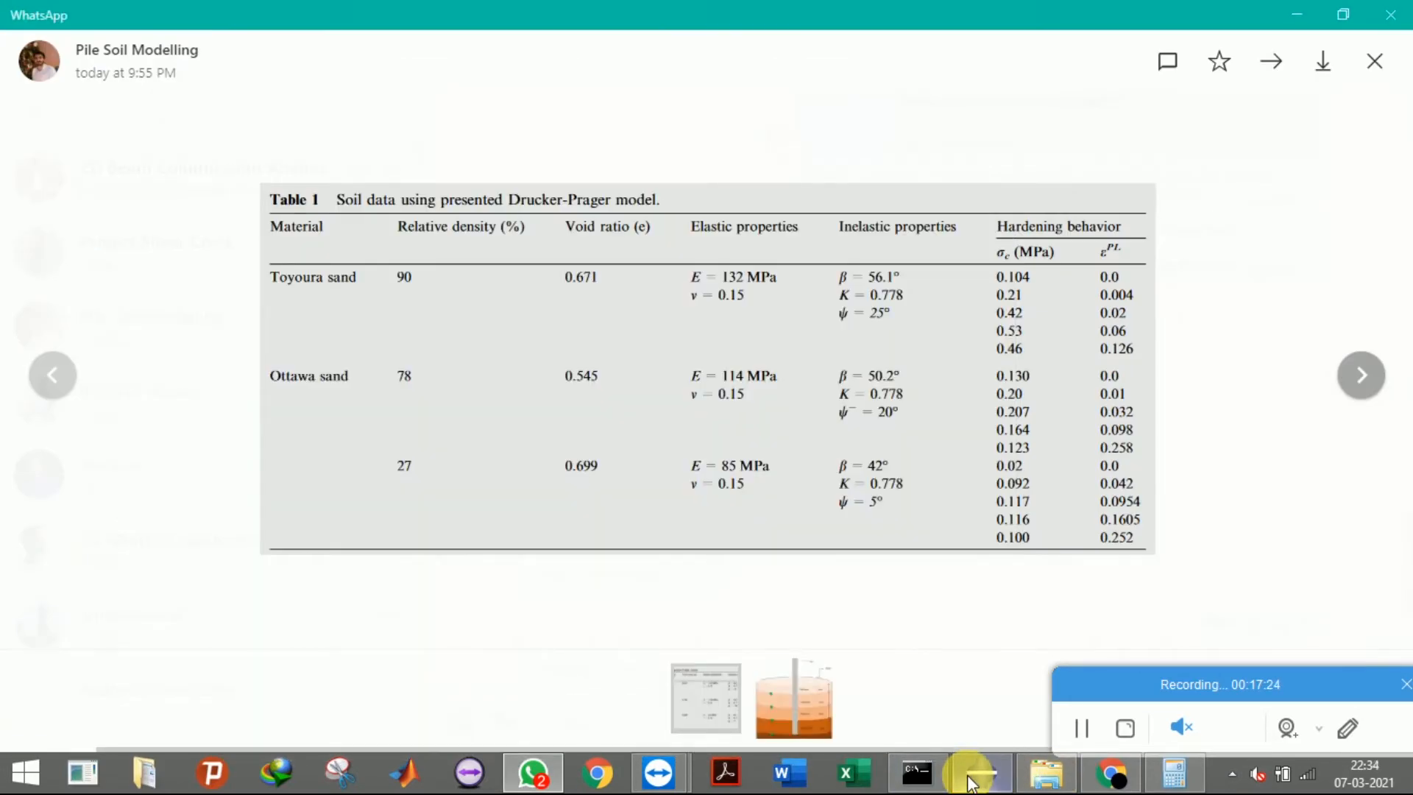
mouse_move(966, 782)
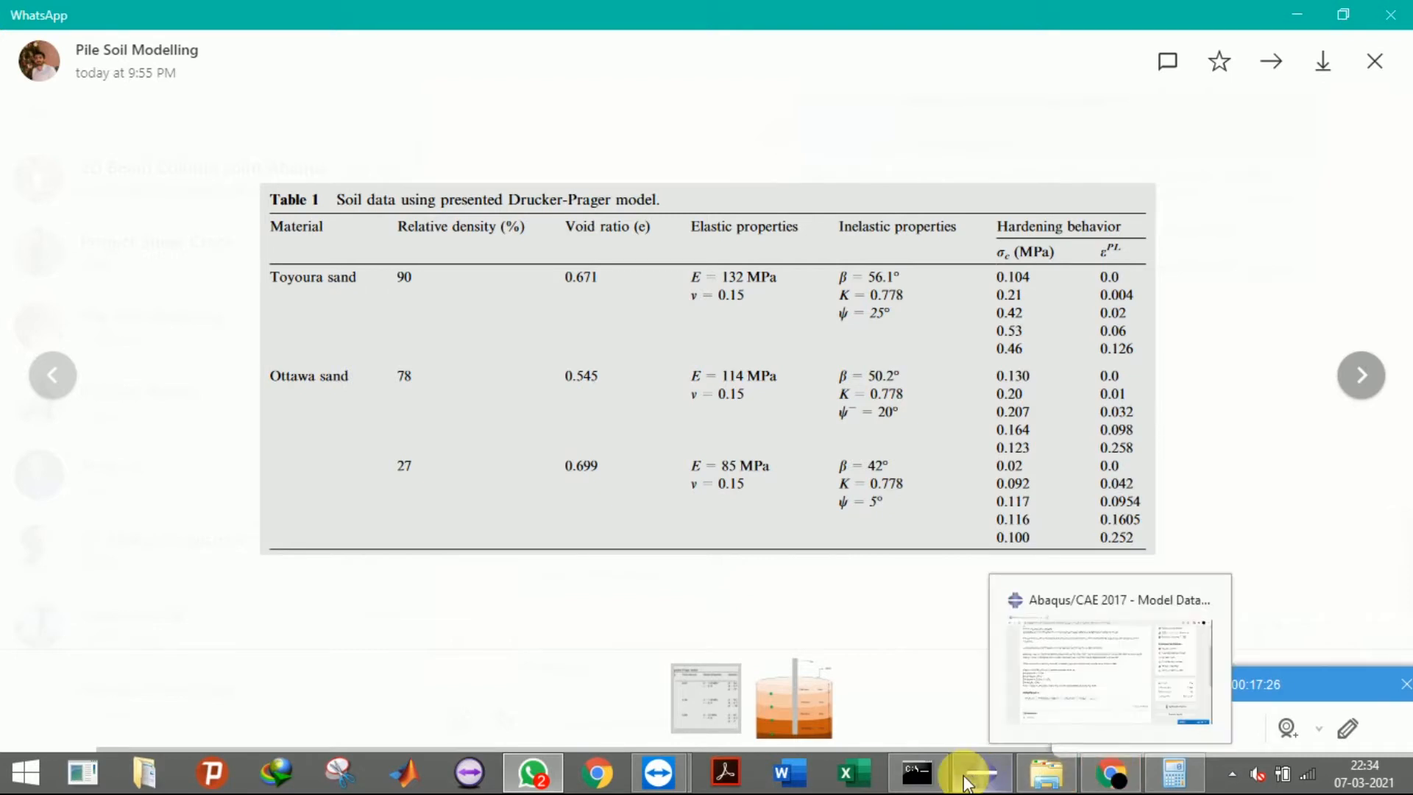
mouse_move(691, 762)
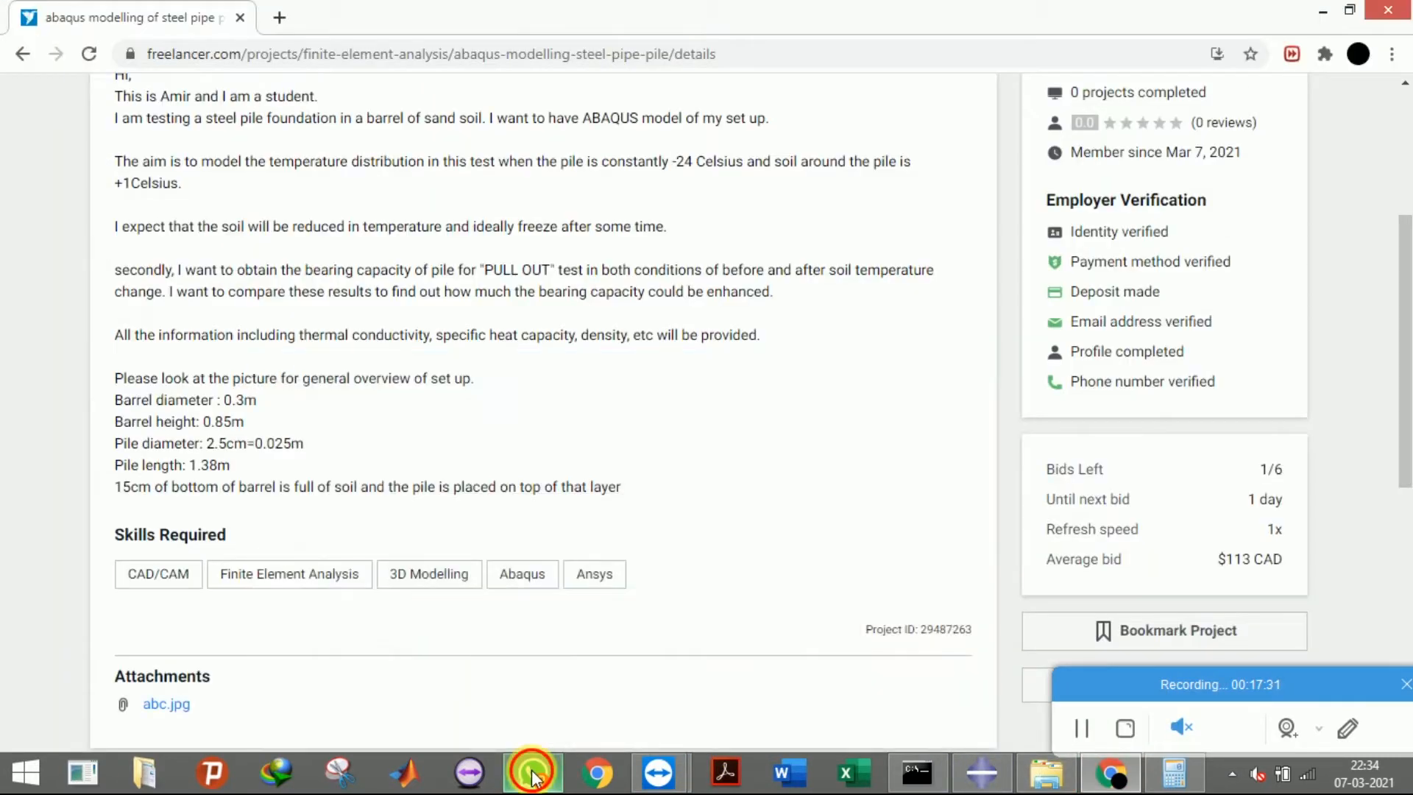
Close the soil data table in WhatsApp and look through the Pile Soil Modelling chat for the soil and steel characteristics, including density
click(533, 774)
click(1377, 63)
scroll(850, 353, up, 1)
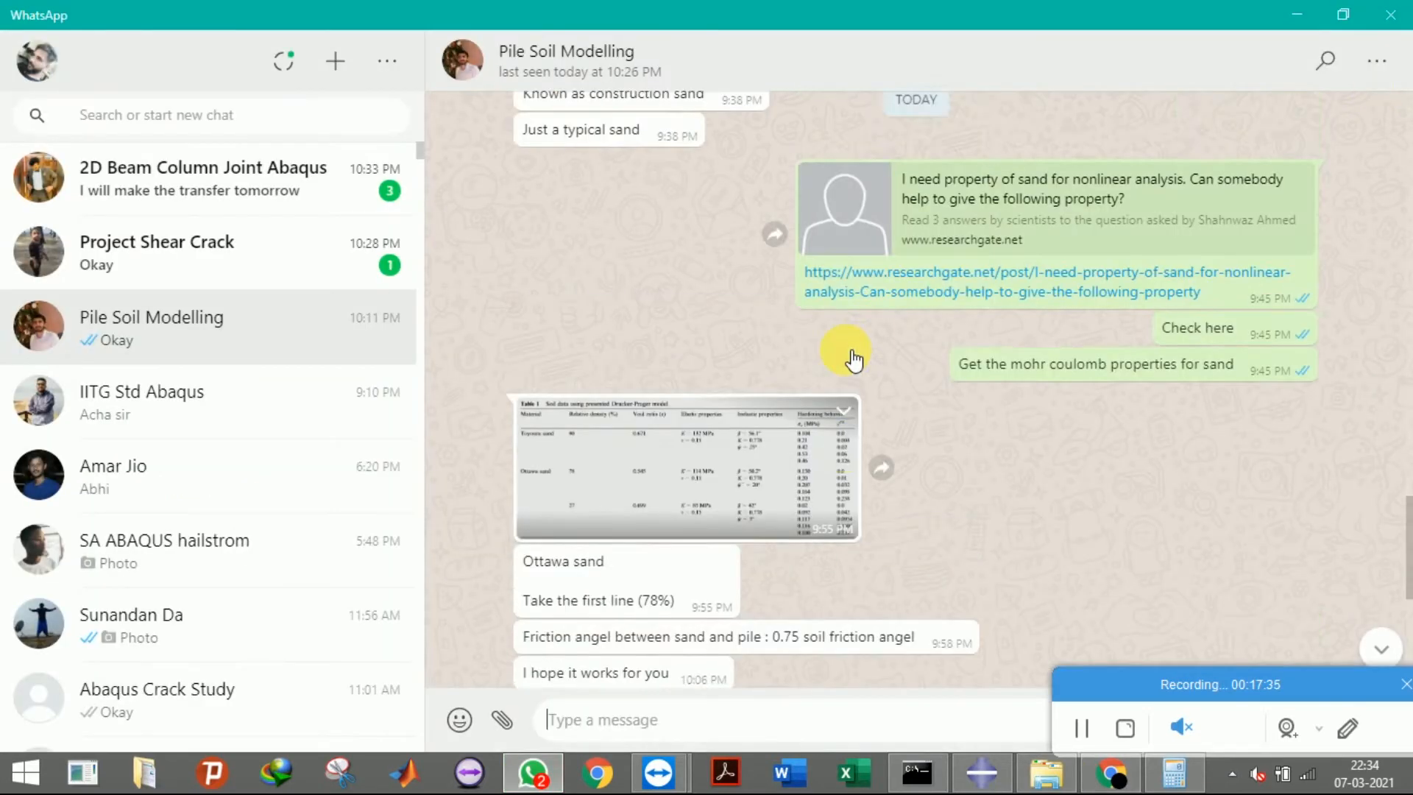
scroll(816, 368, up, 15)
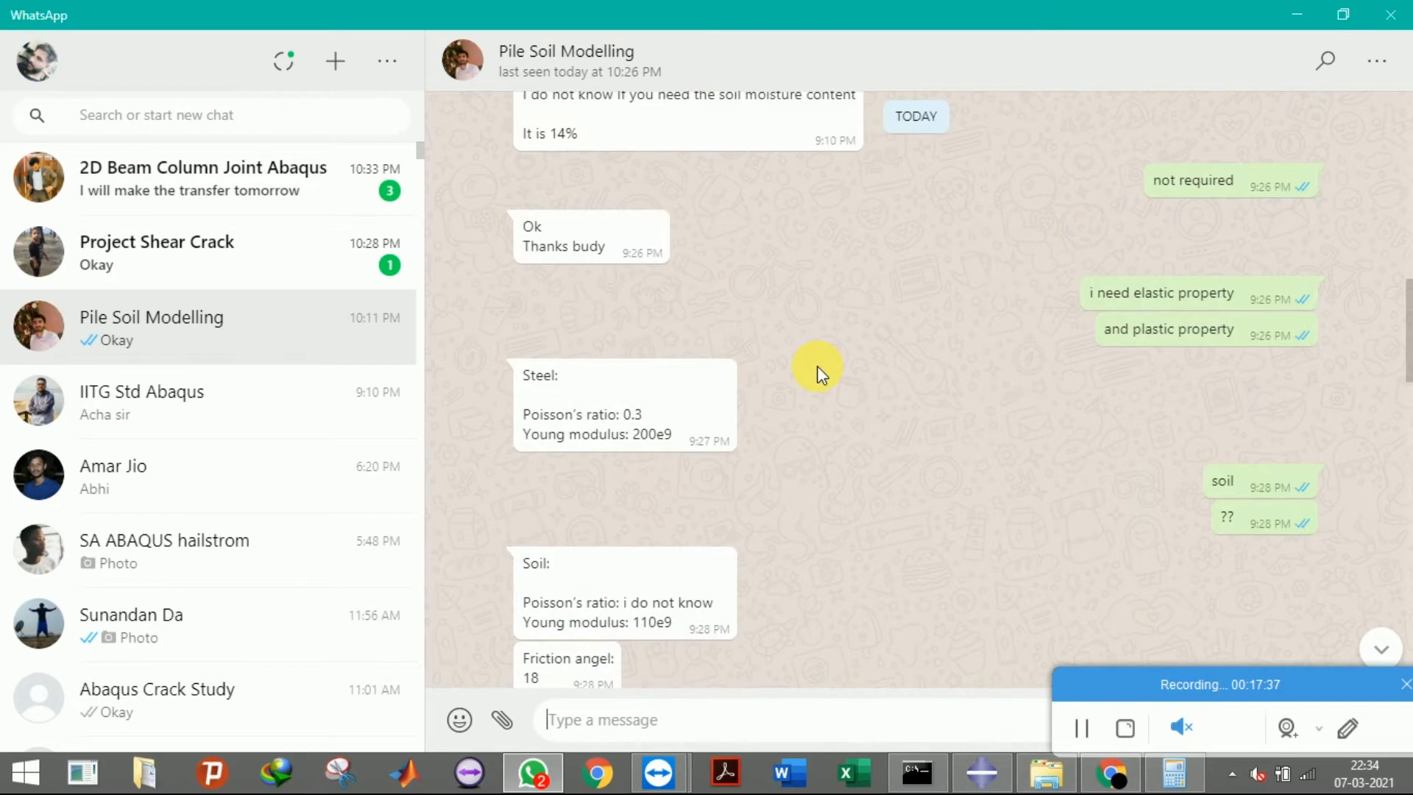
scroll(816, 364, up, 3)
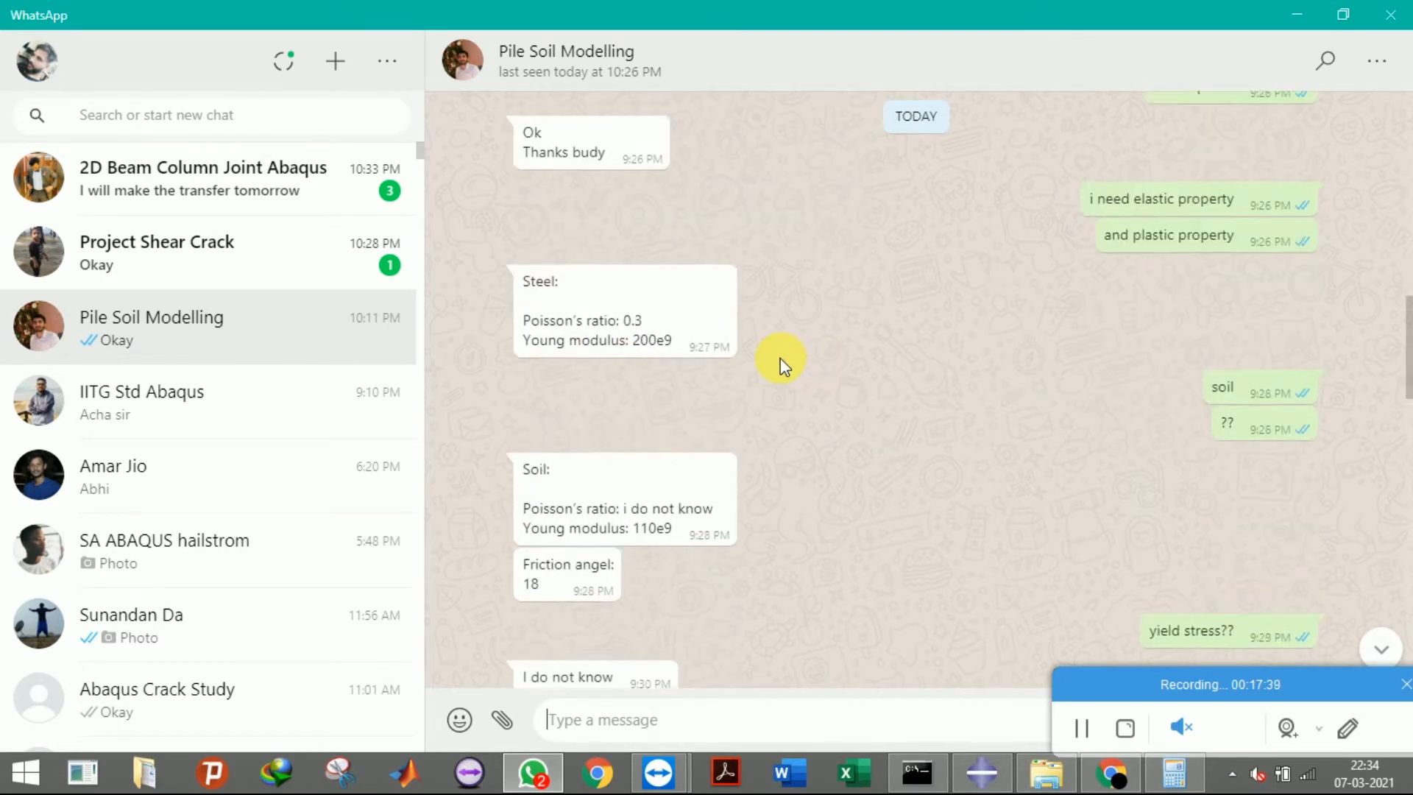
scroll(780, 362, up, 5)
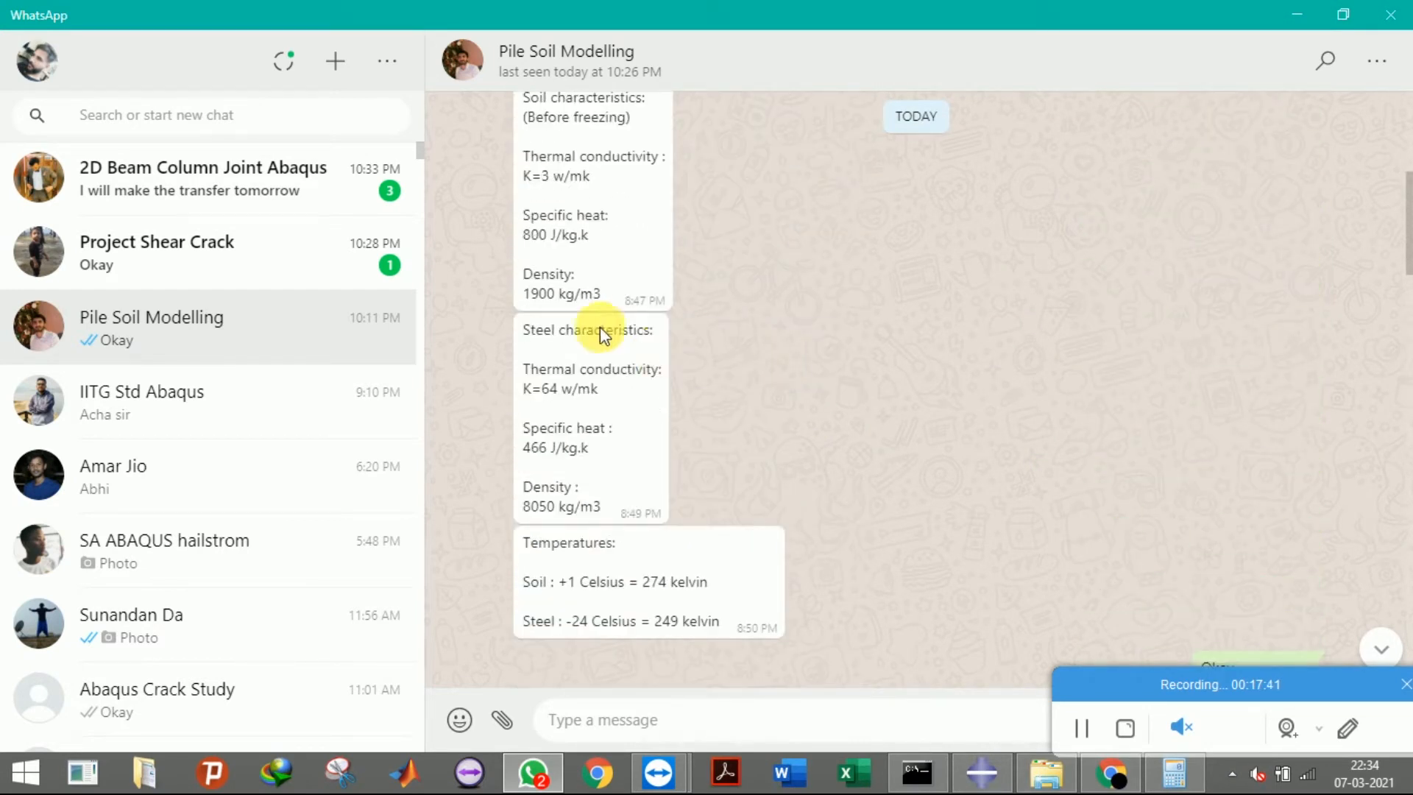
scroll(539, 298, up, 1)
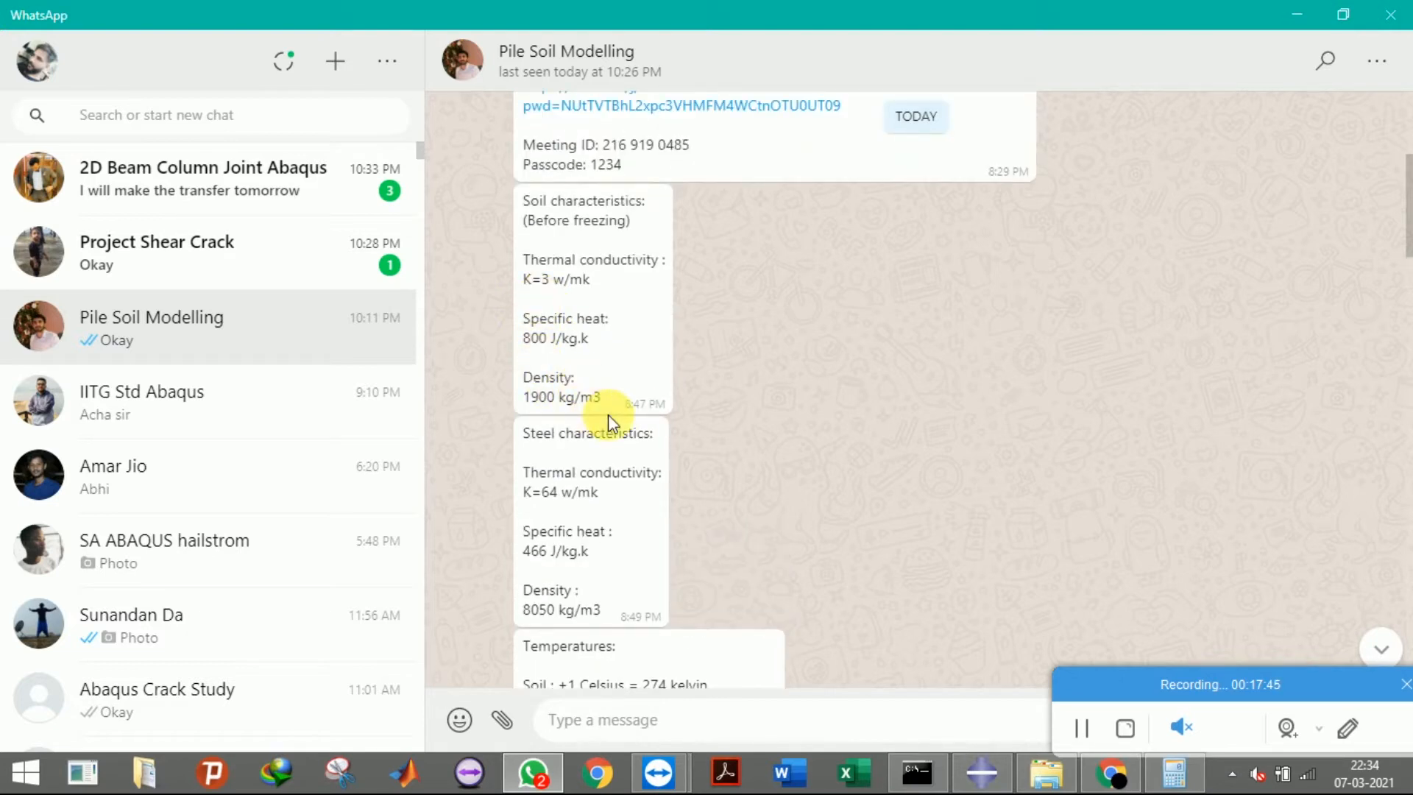
scroll(610, 419, down, 4)
scroll(884, 609, down, 15)
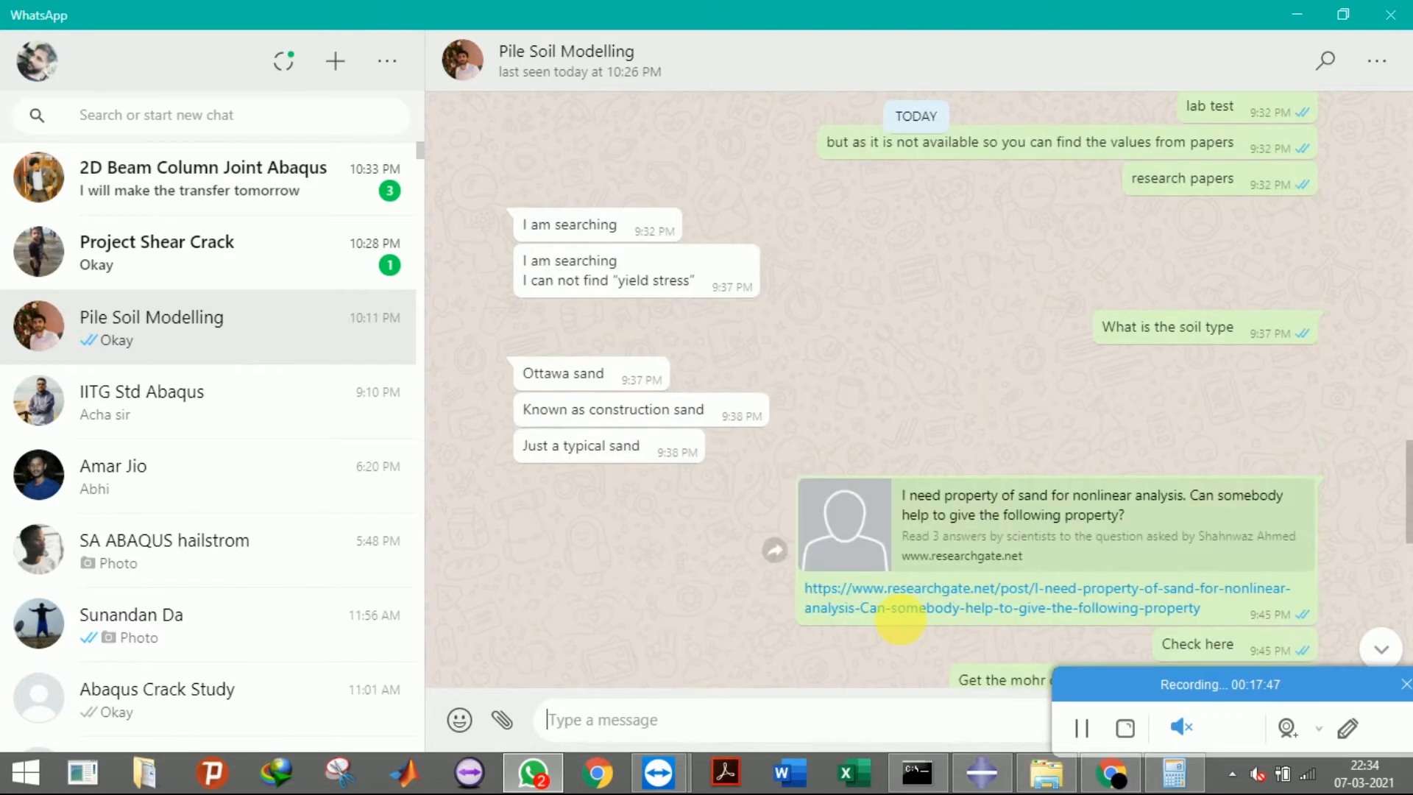
Find the Drucker-Prager soil data table in the Pile Soil Modelling chat again and open it at full size
scroll(713, 557, down, 3)
scroll(696, 501, up, 6)
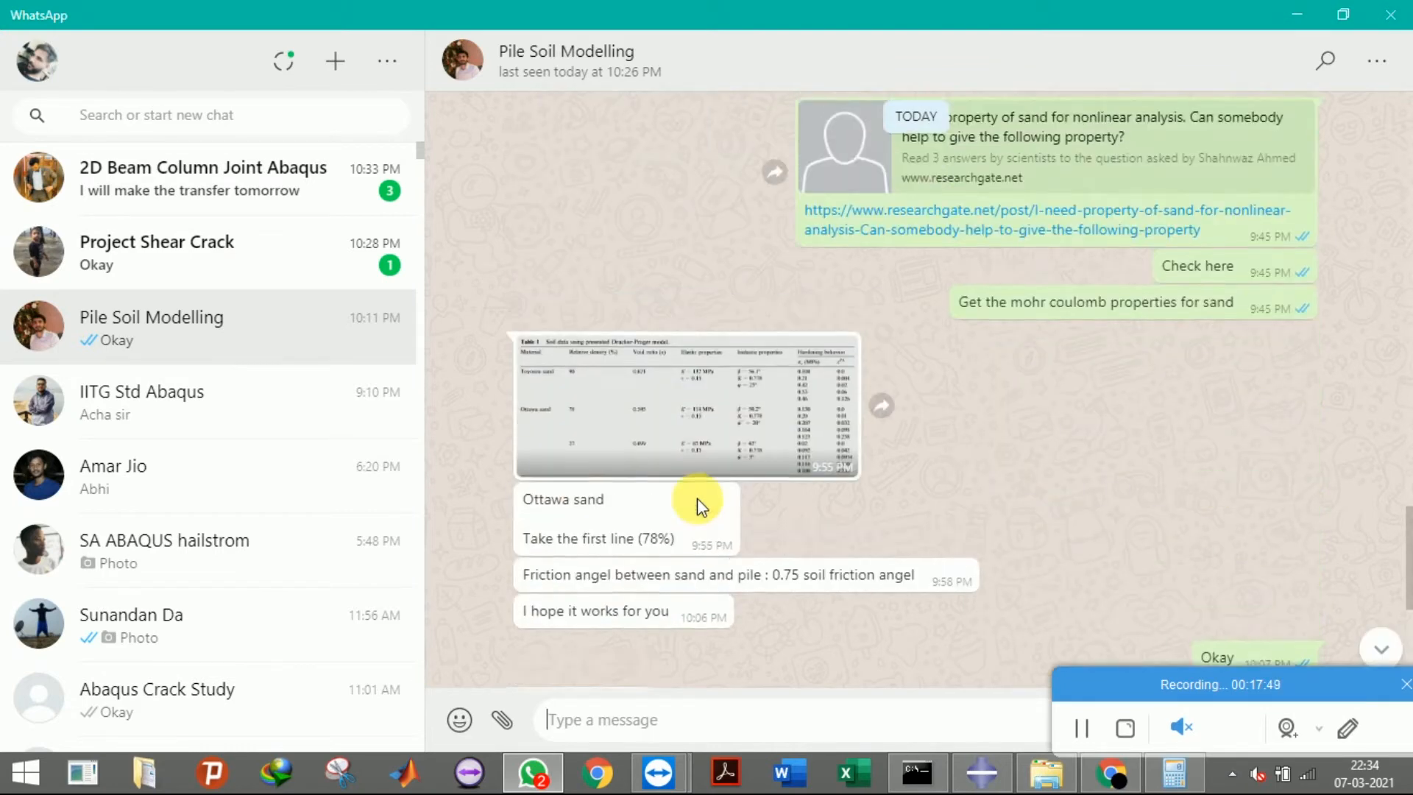
scroll(696, 500, down, 3)
click(704, 333)
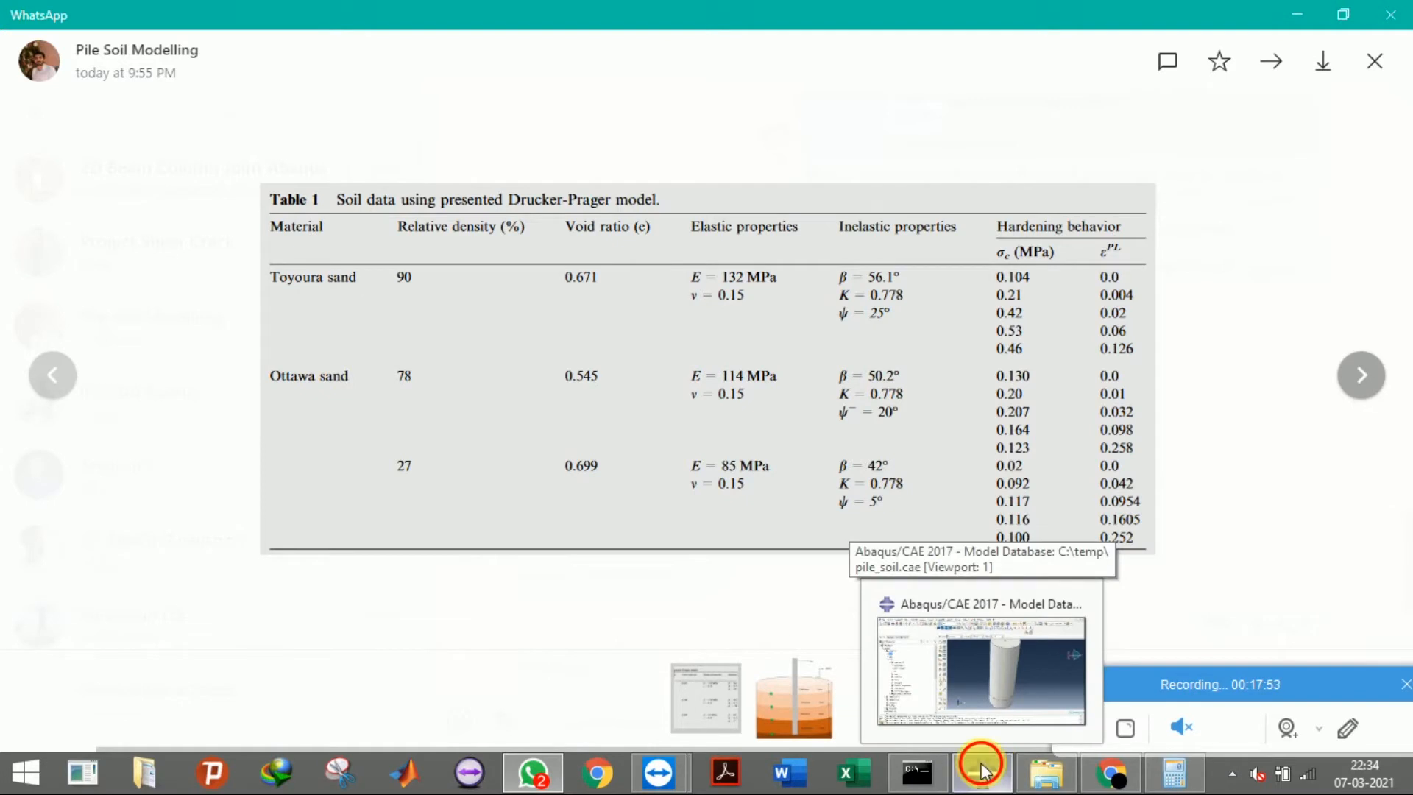
Switch back to Abaqus/CAE and set the soil material's mass density to 1900
click(984, 768)
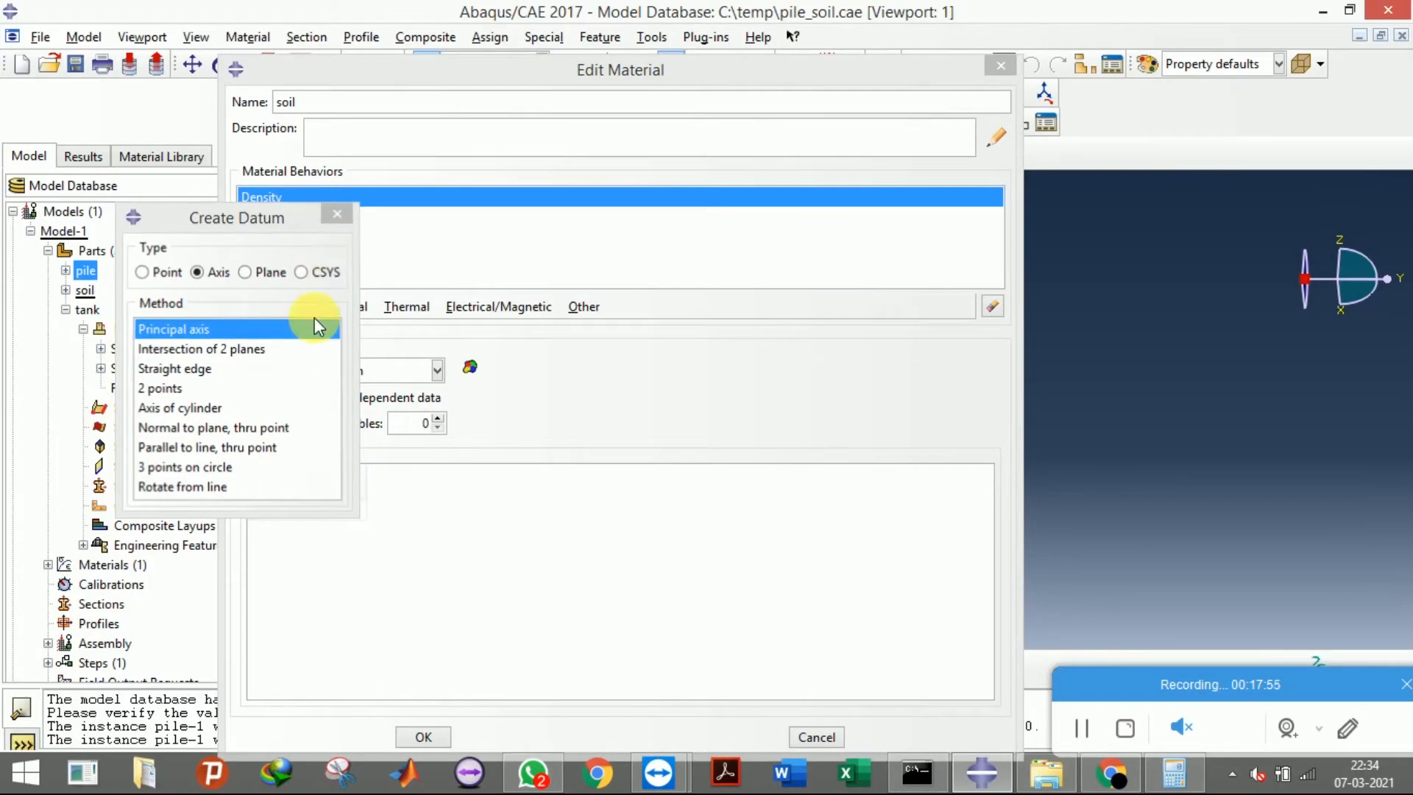
click(317, 509)
text(19)
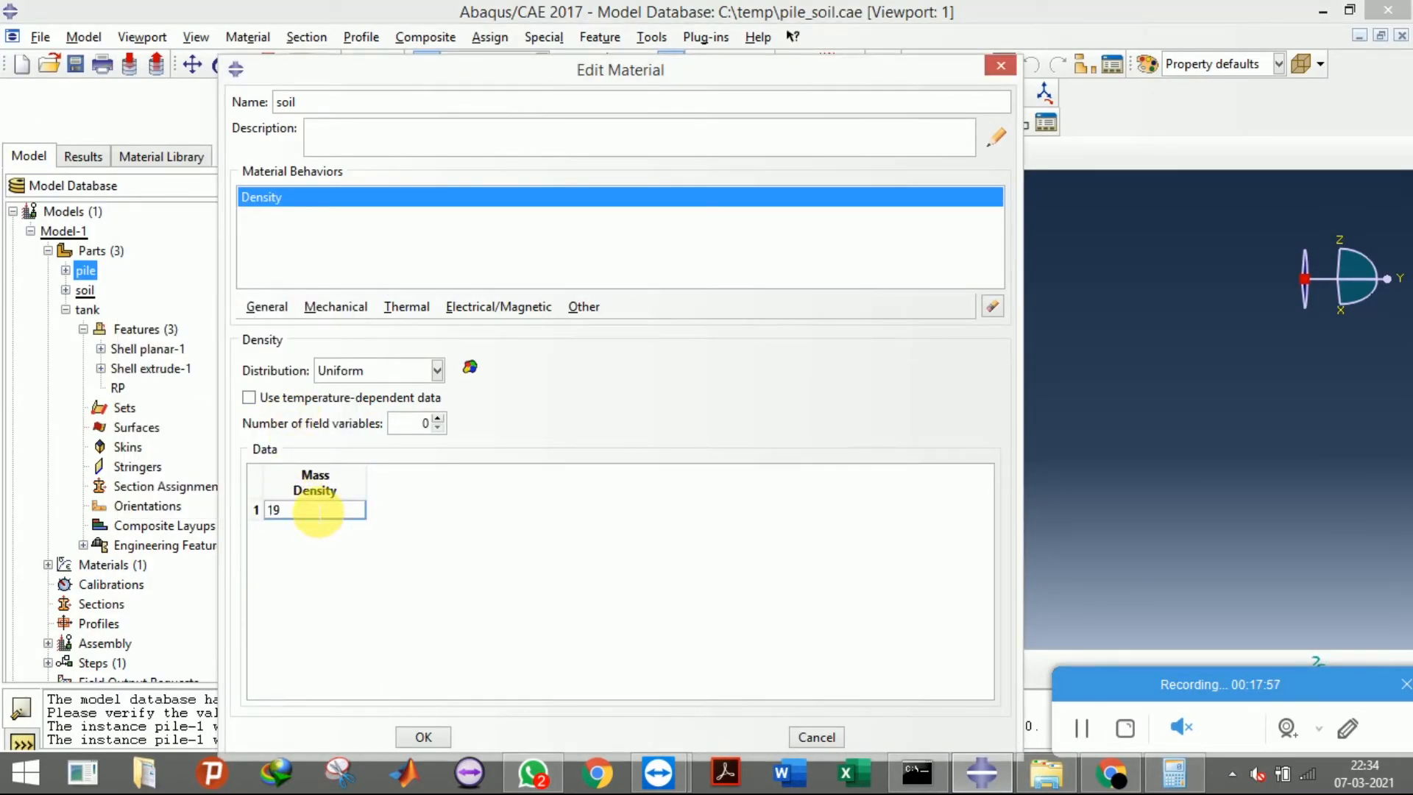
text(00)
Add isotropic elastic behaviour to soil with Young's modulus 114e6 and Poisson's ratio 0.15, checking the Ottawa sand values in the WhatsApp table
click(324, 306)
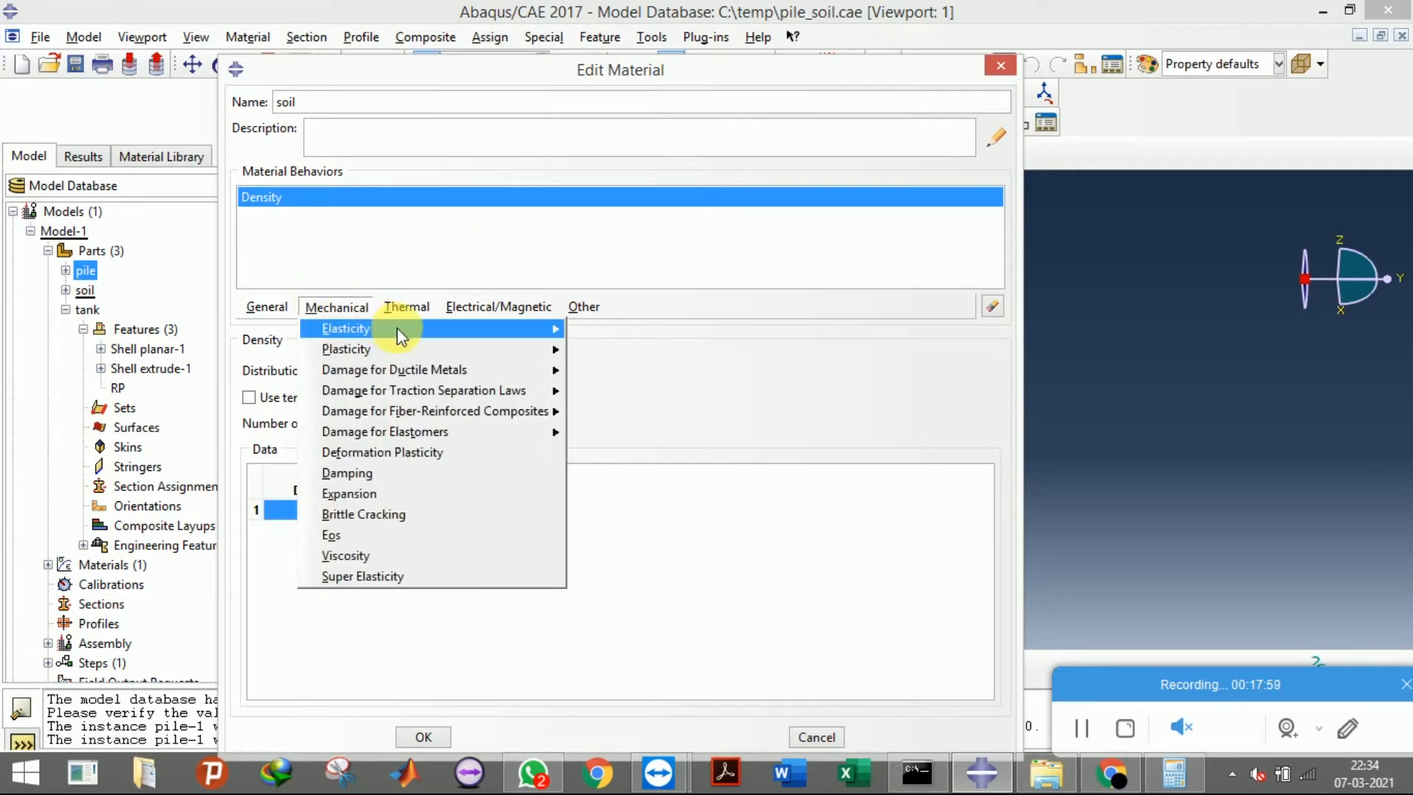
mouse_move(498, 330)
click(583, 329)
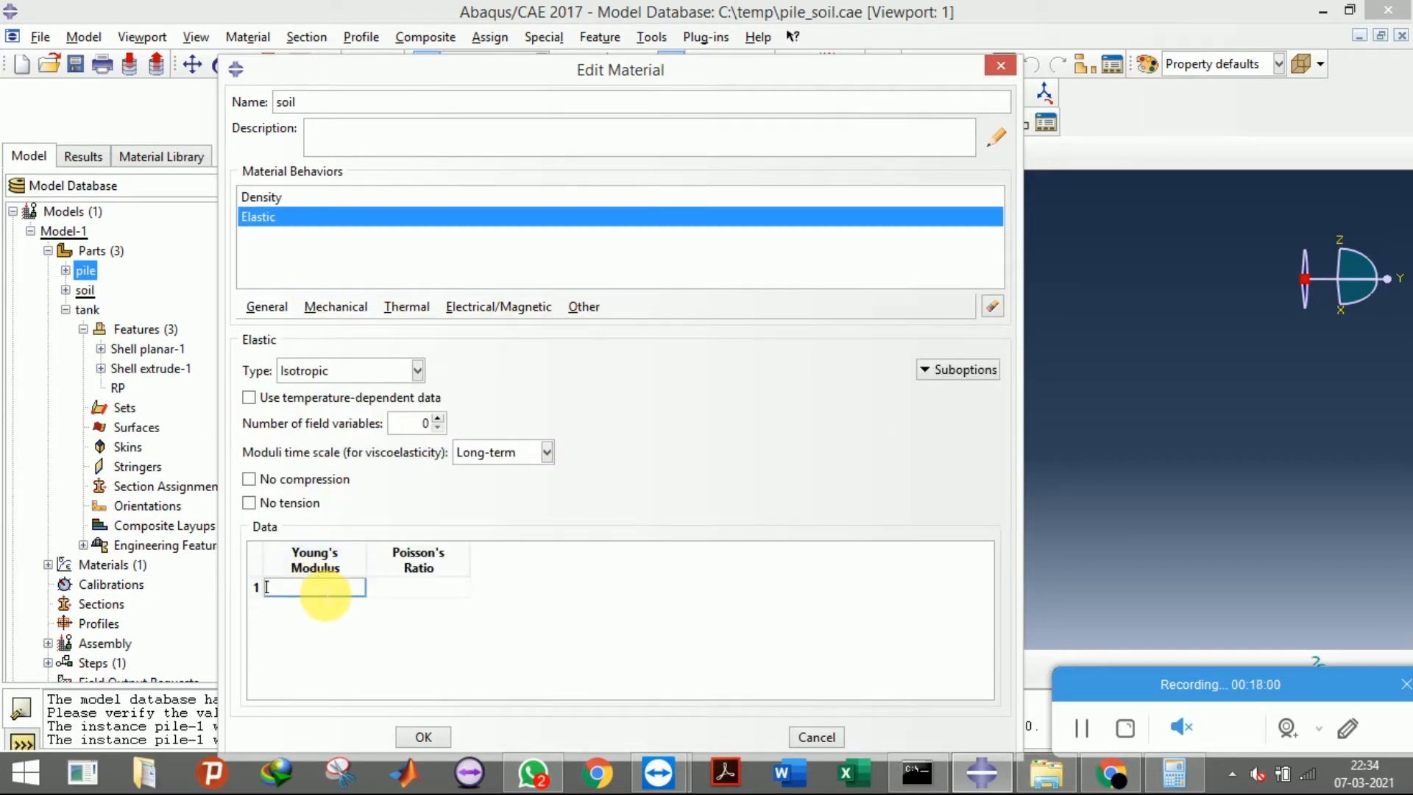
click(325, 593)
text(114e)
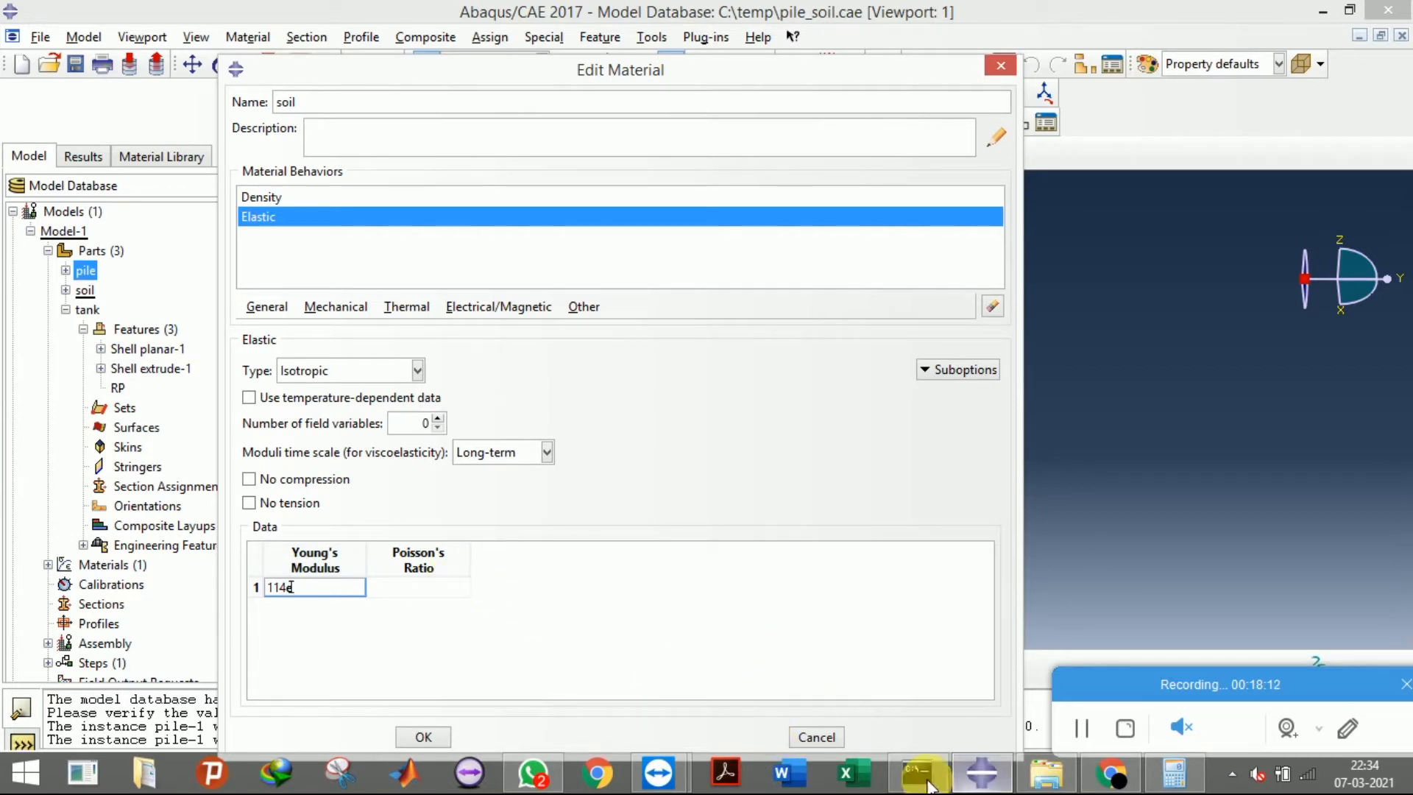
click(520, 779)
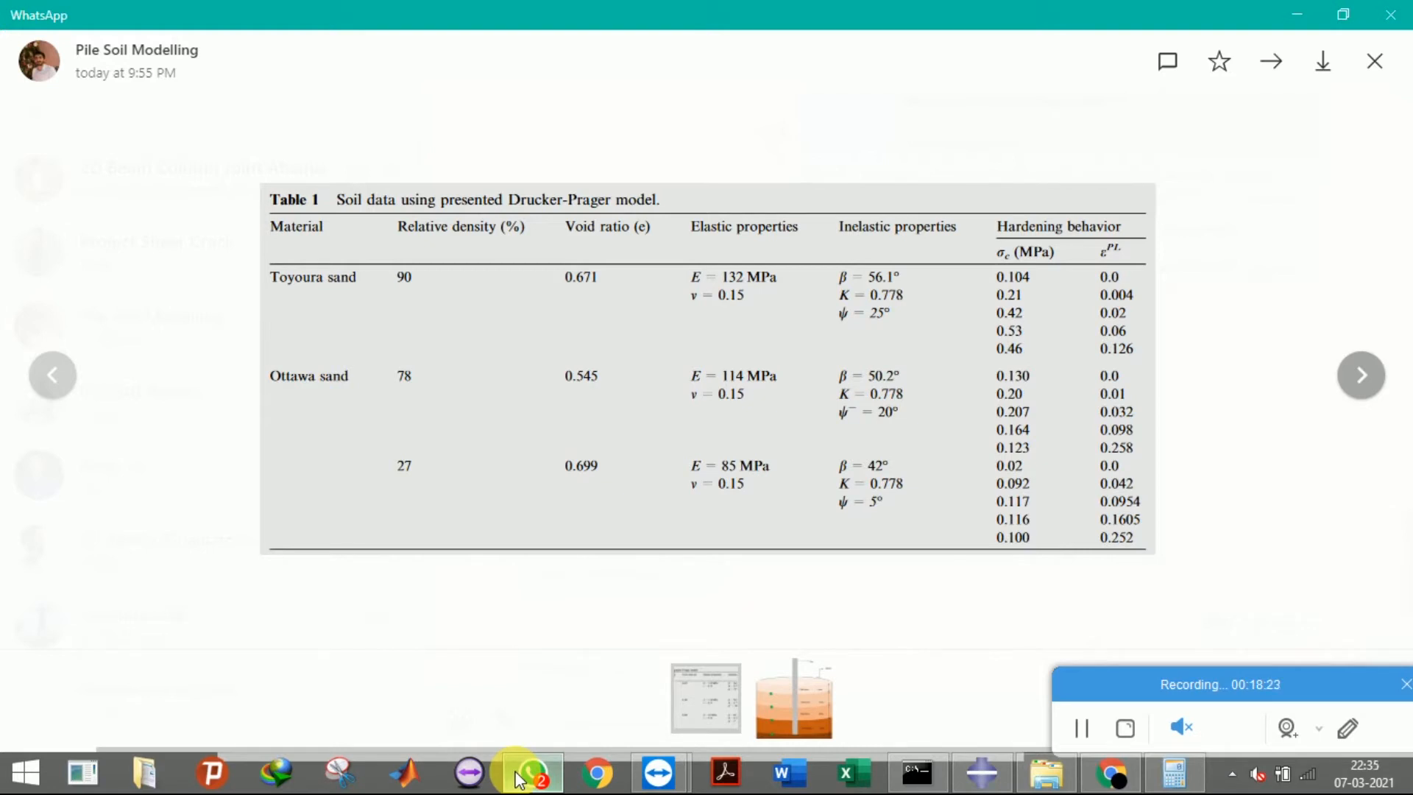
click(520, 777)
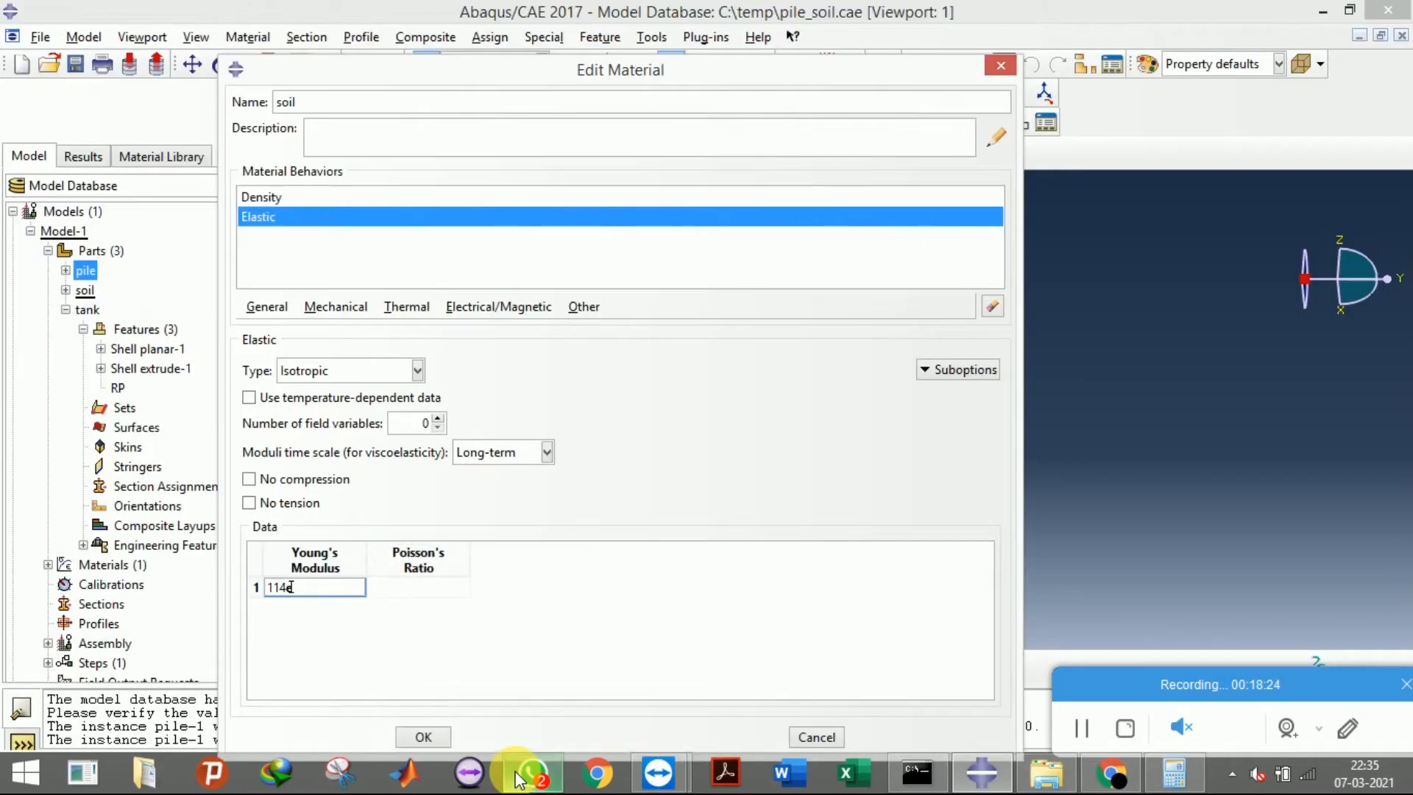
click(553, 773)
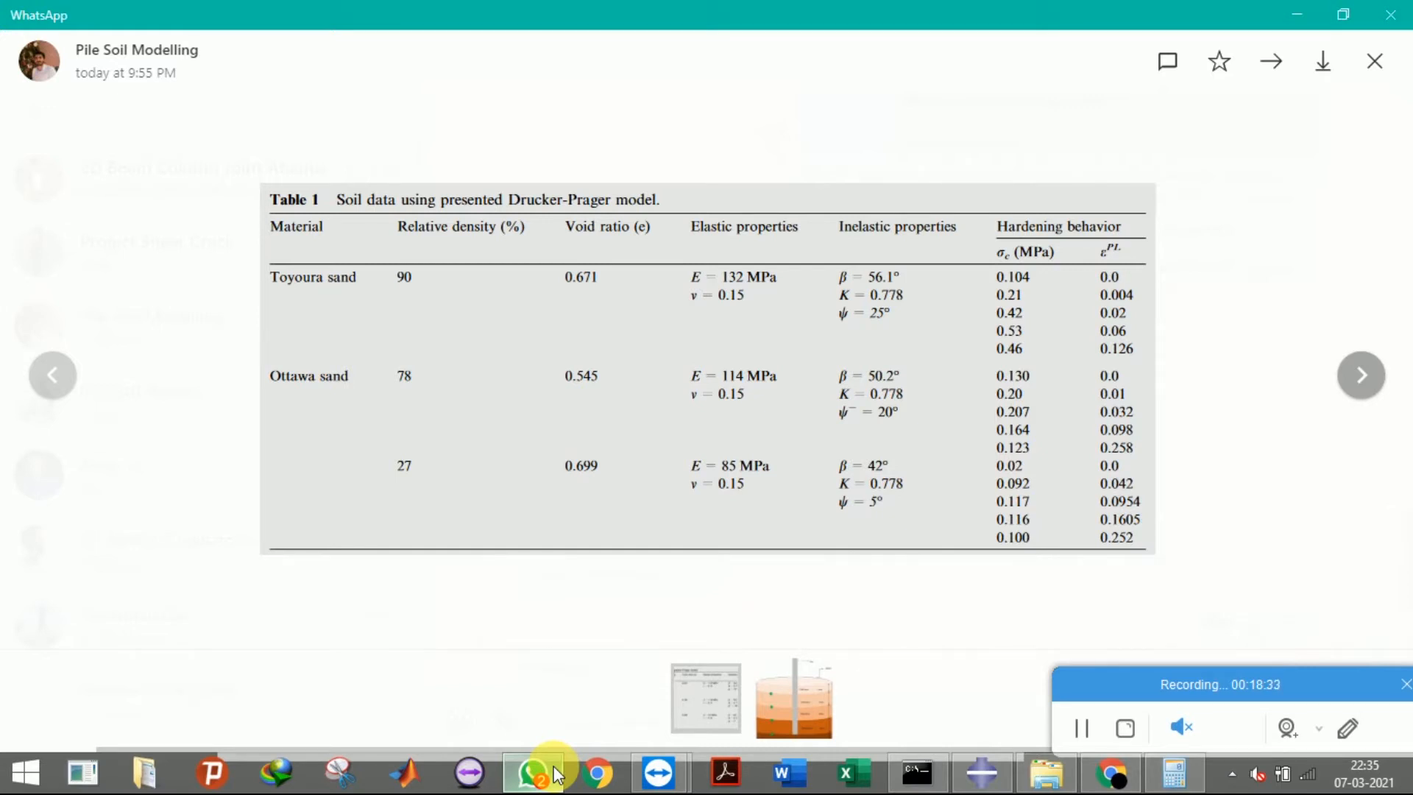
click(553, 772)
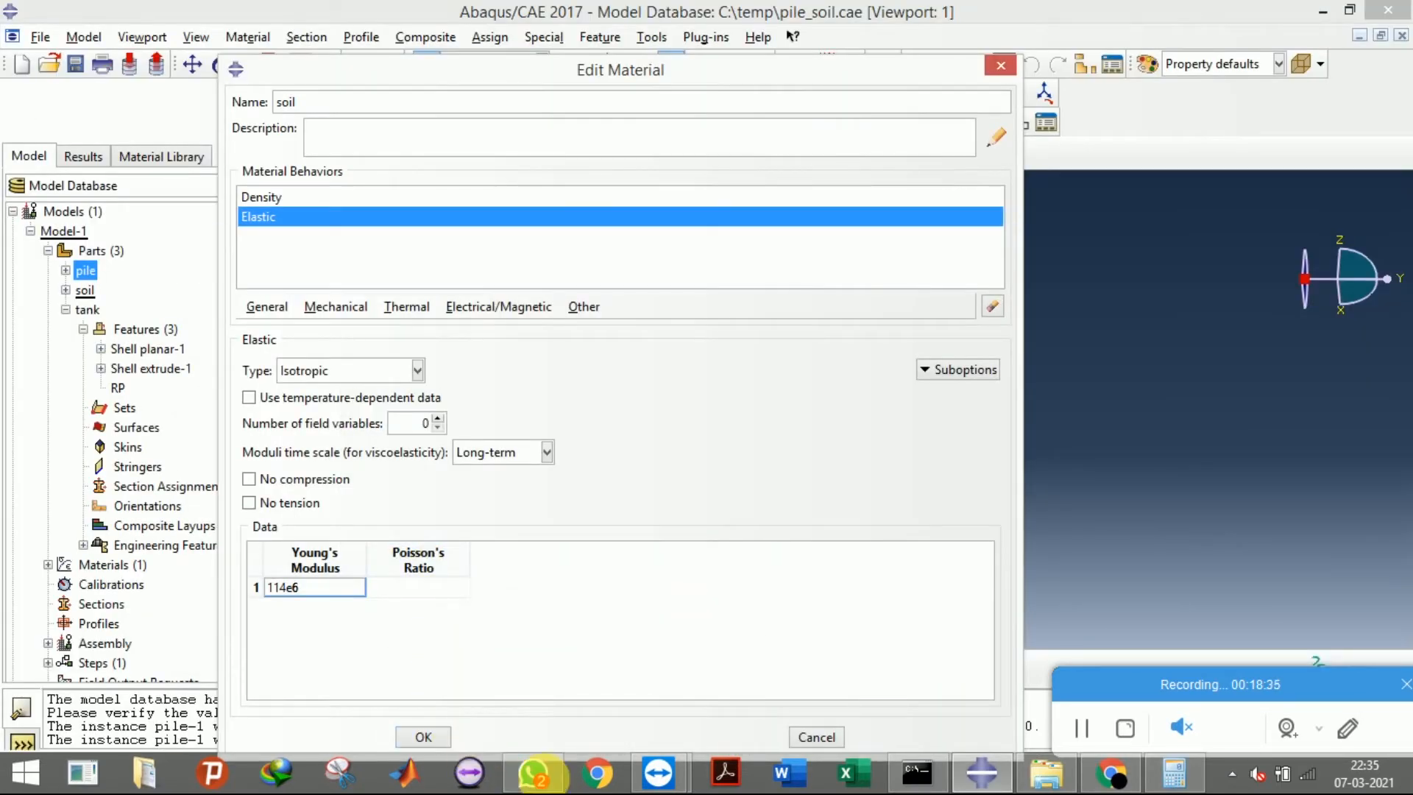
click(541, 774)
click(542, 774)
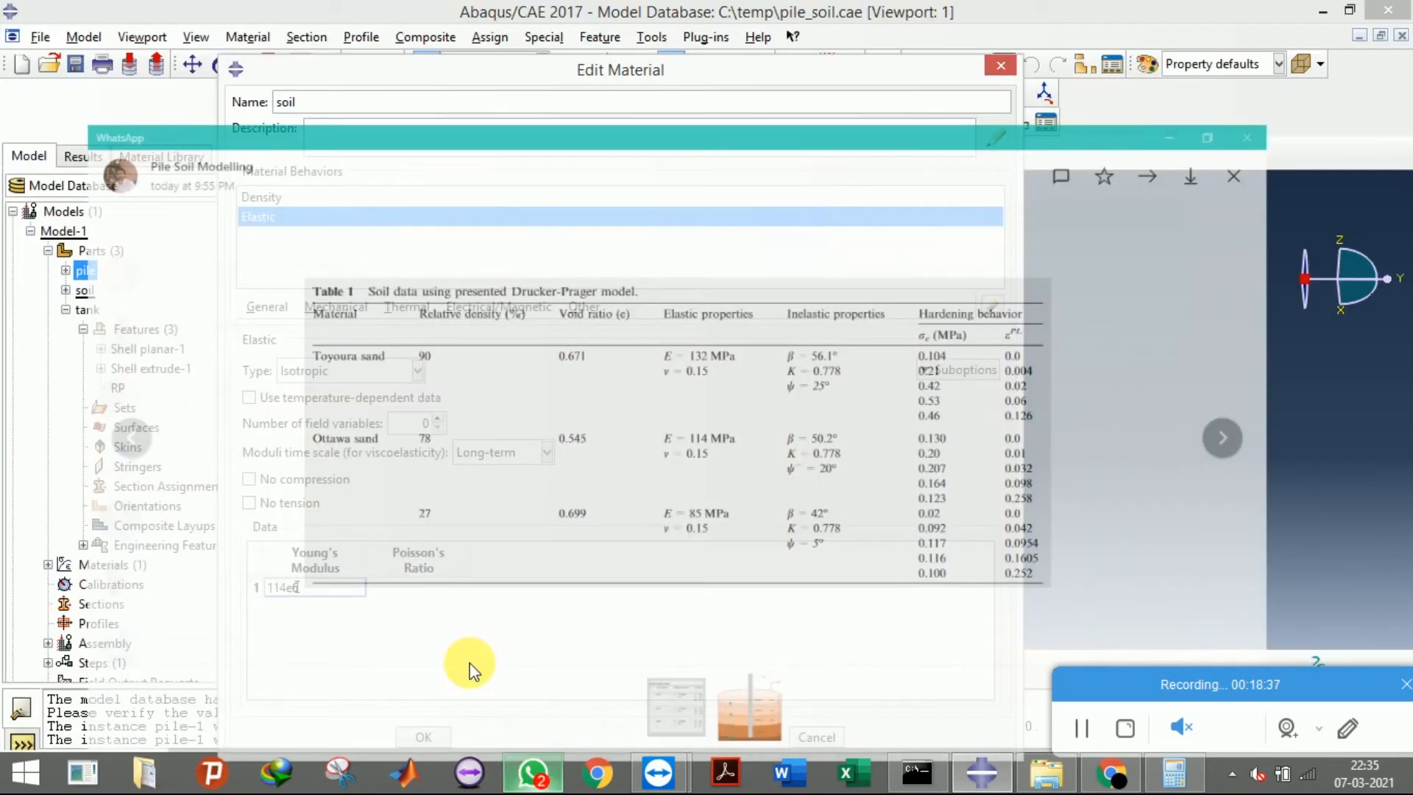
click(417, 587)
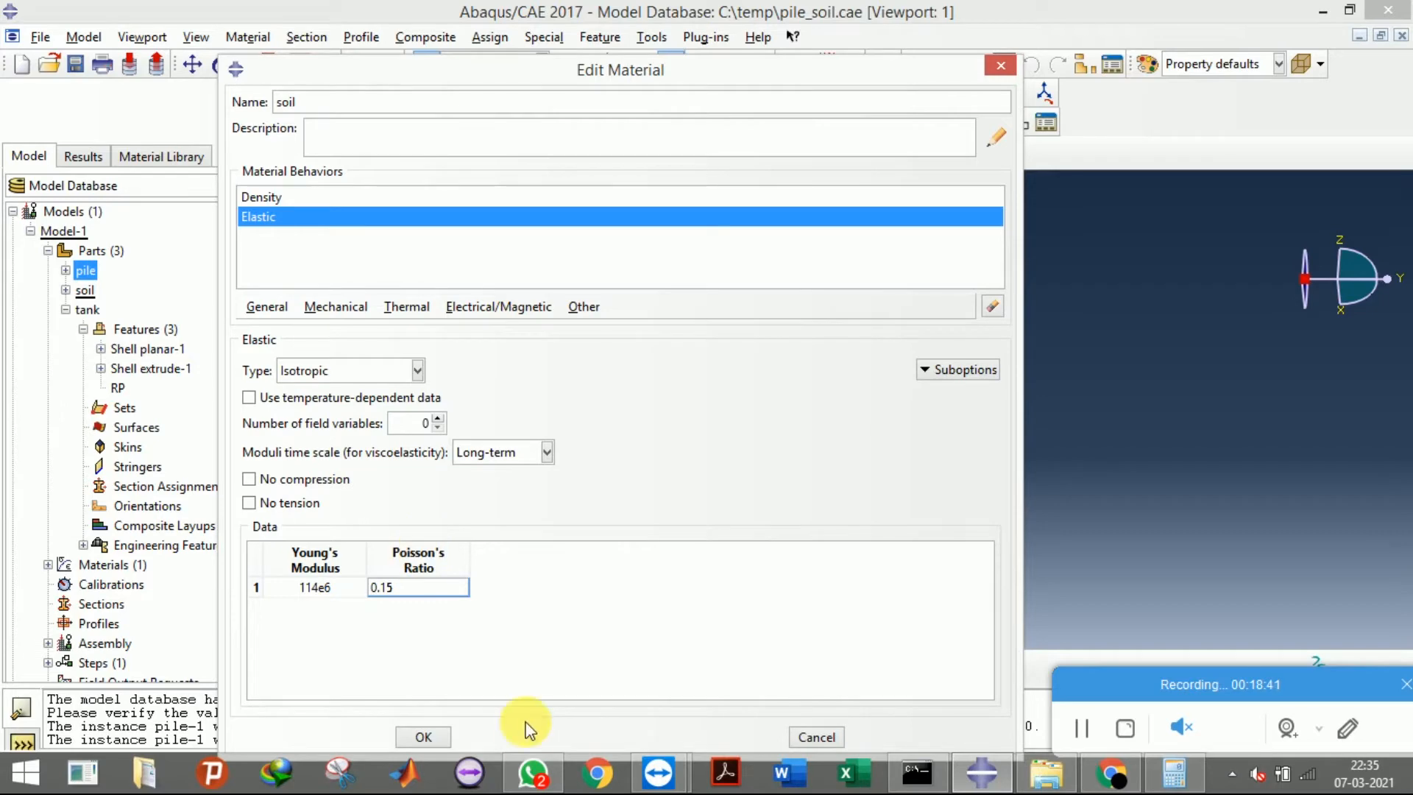
Check the inelastic sand properties in the WhatsApp table, then return to Abaqus/CAE and start adding a plasticity behaviour to soil
click(531, 785)
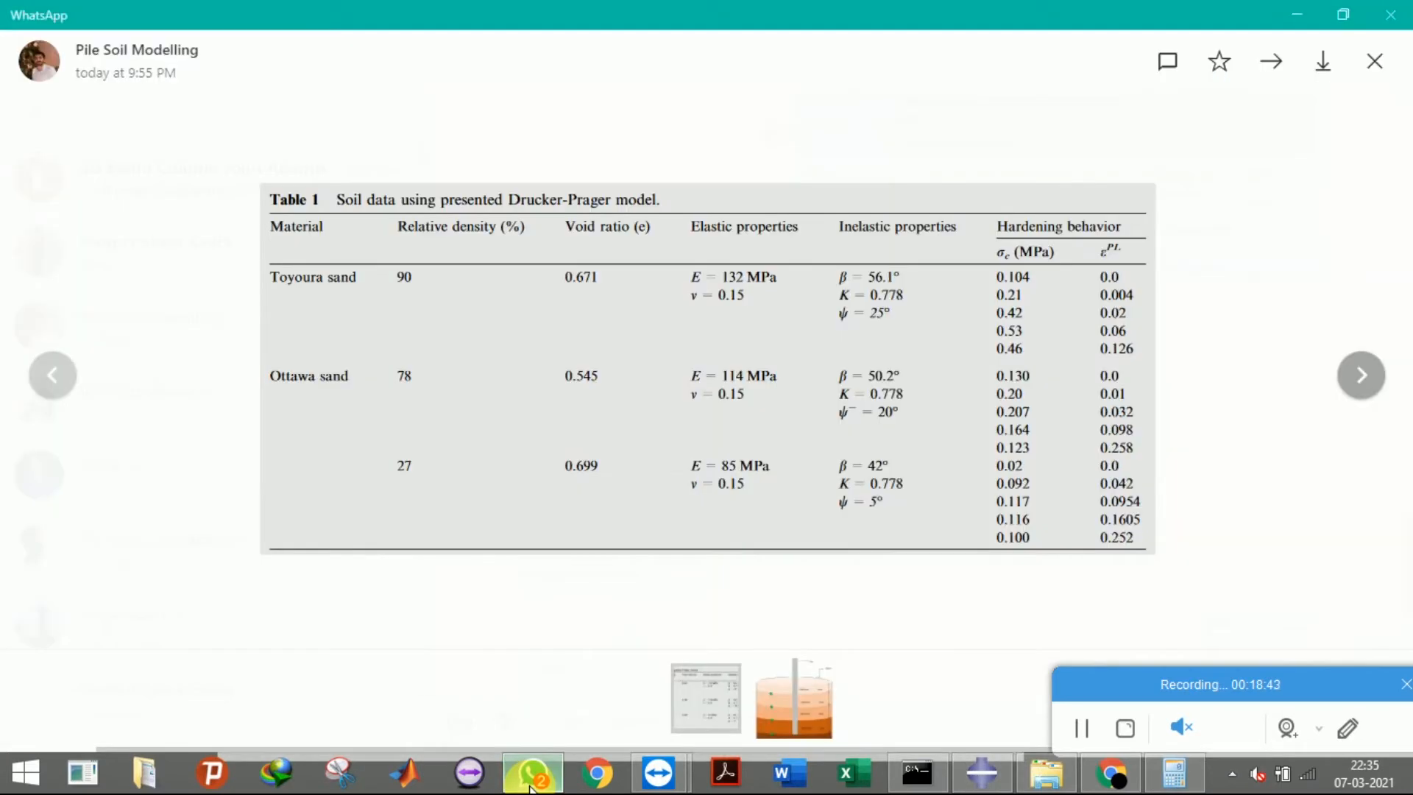
click(531, 785)
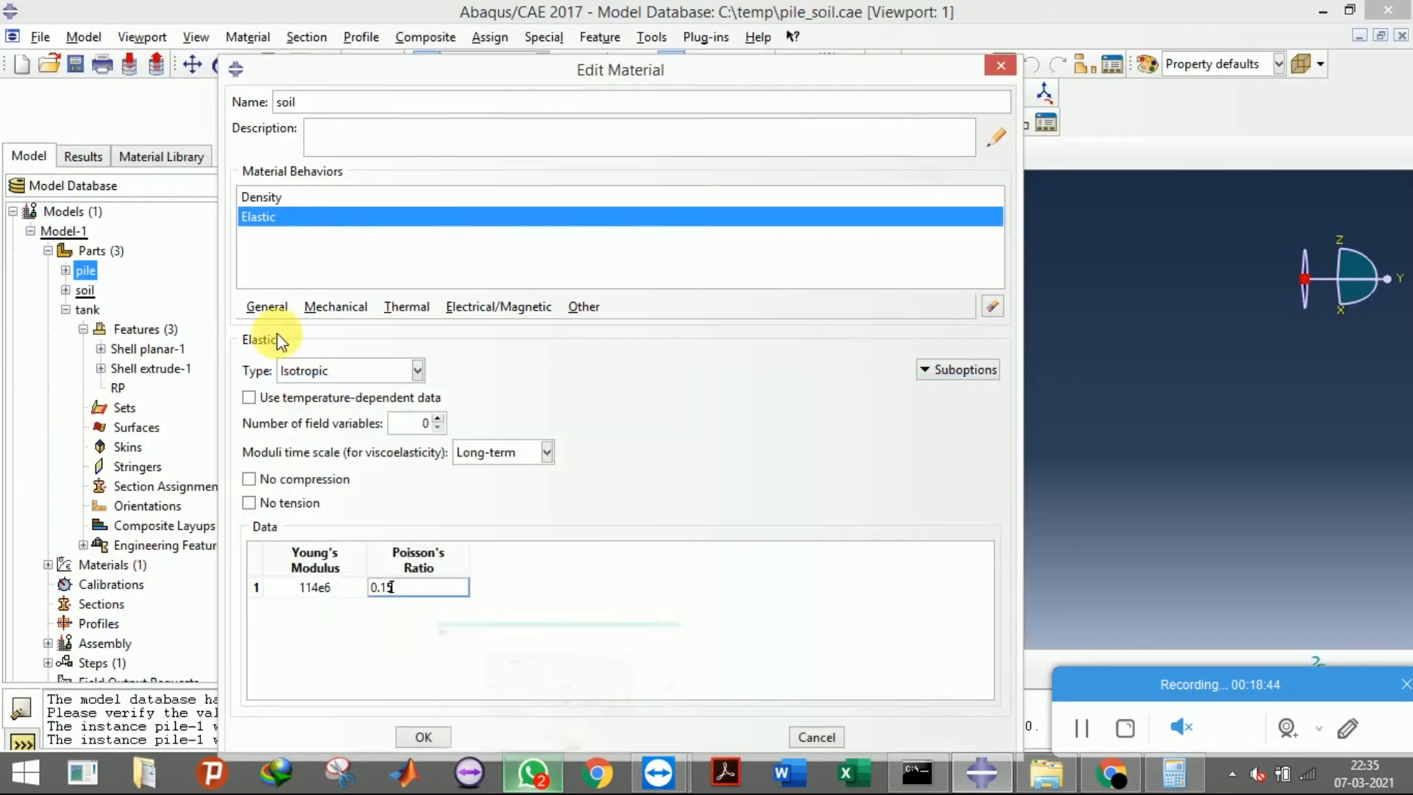
click(361, 309)
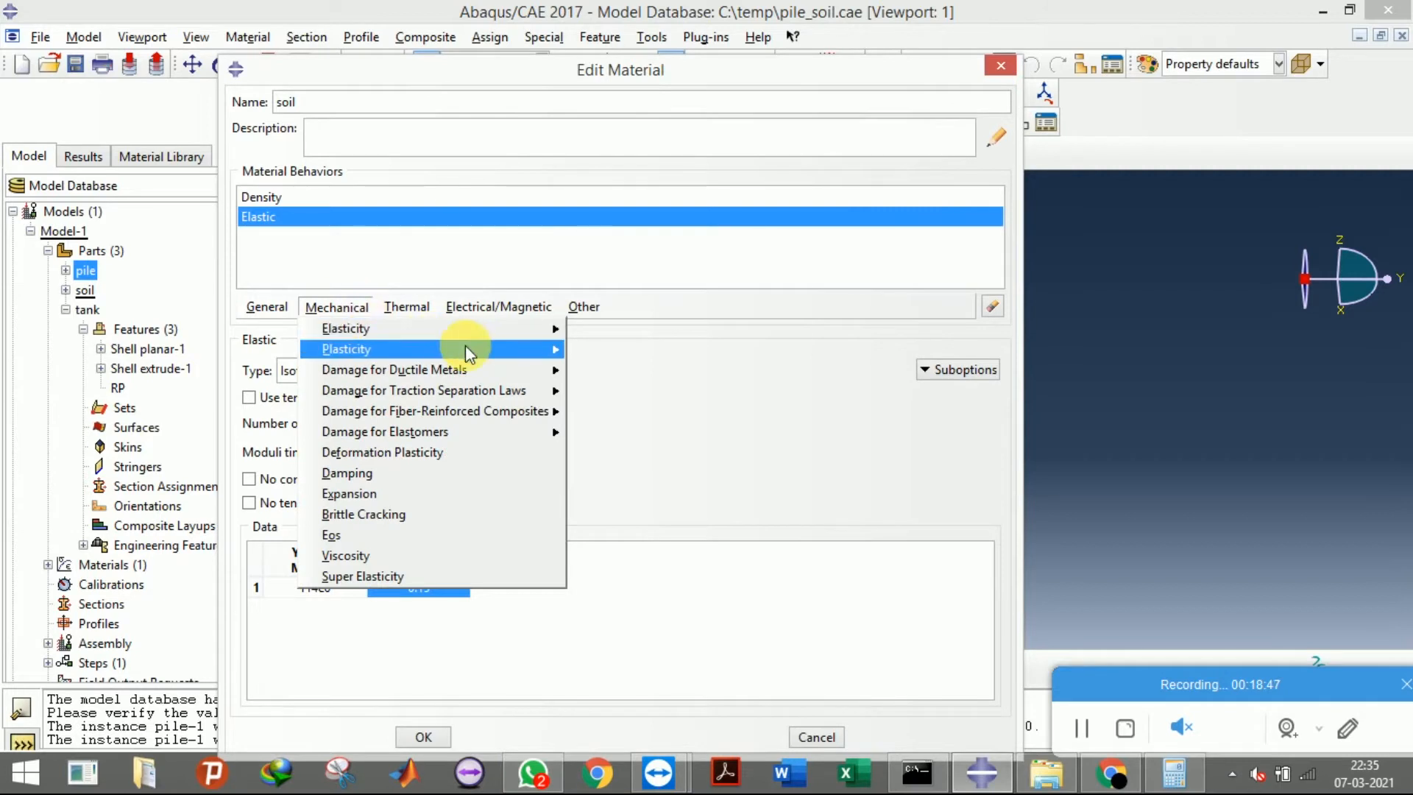
Add Drucker Prager plasticity with the linear shear criterion to the soil material
mouse_move(465, 346)
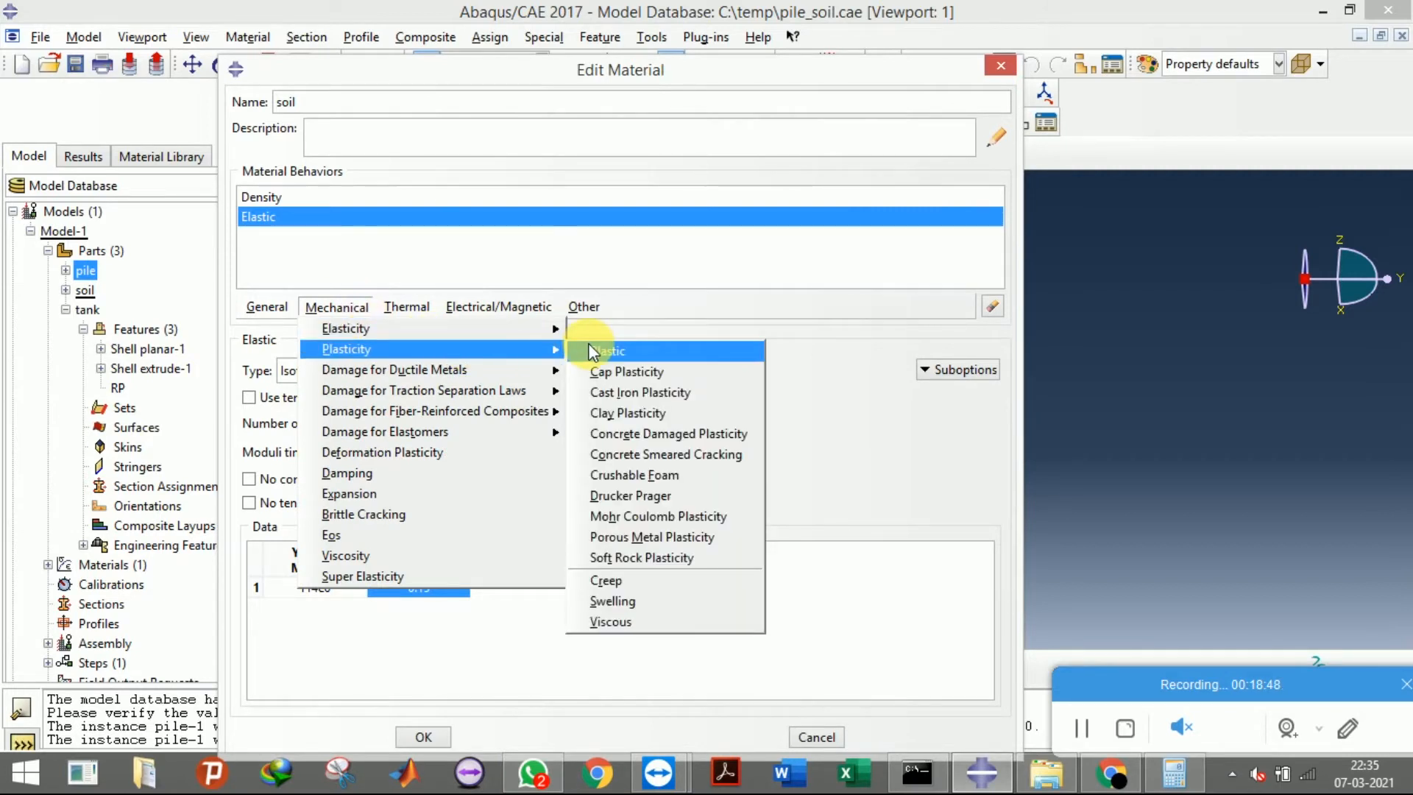
click(648, 495)
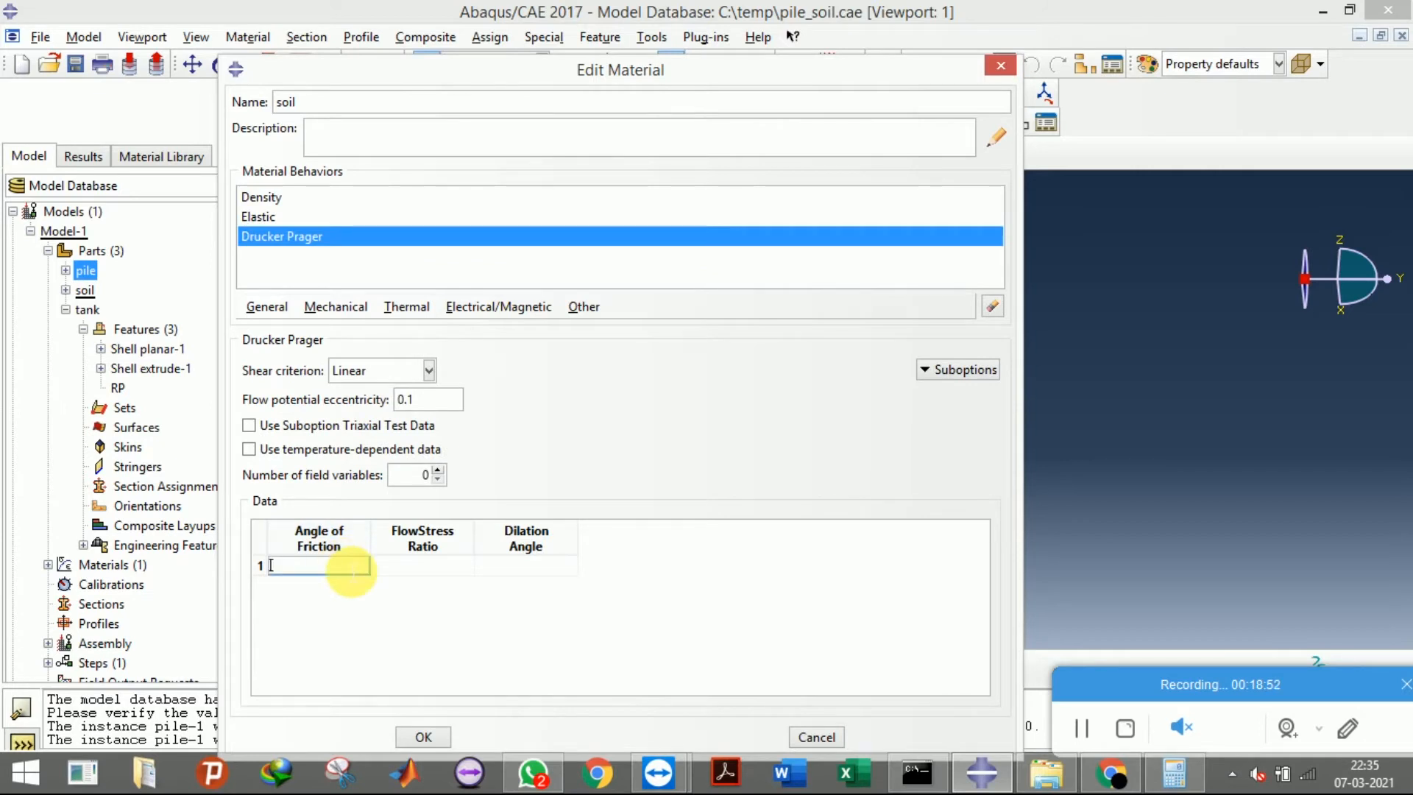
click(941, 371)
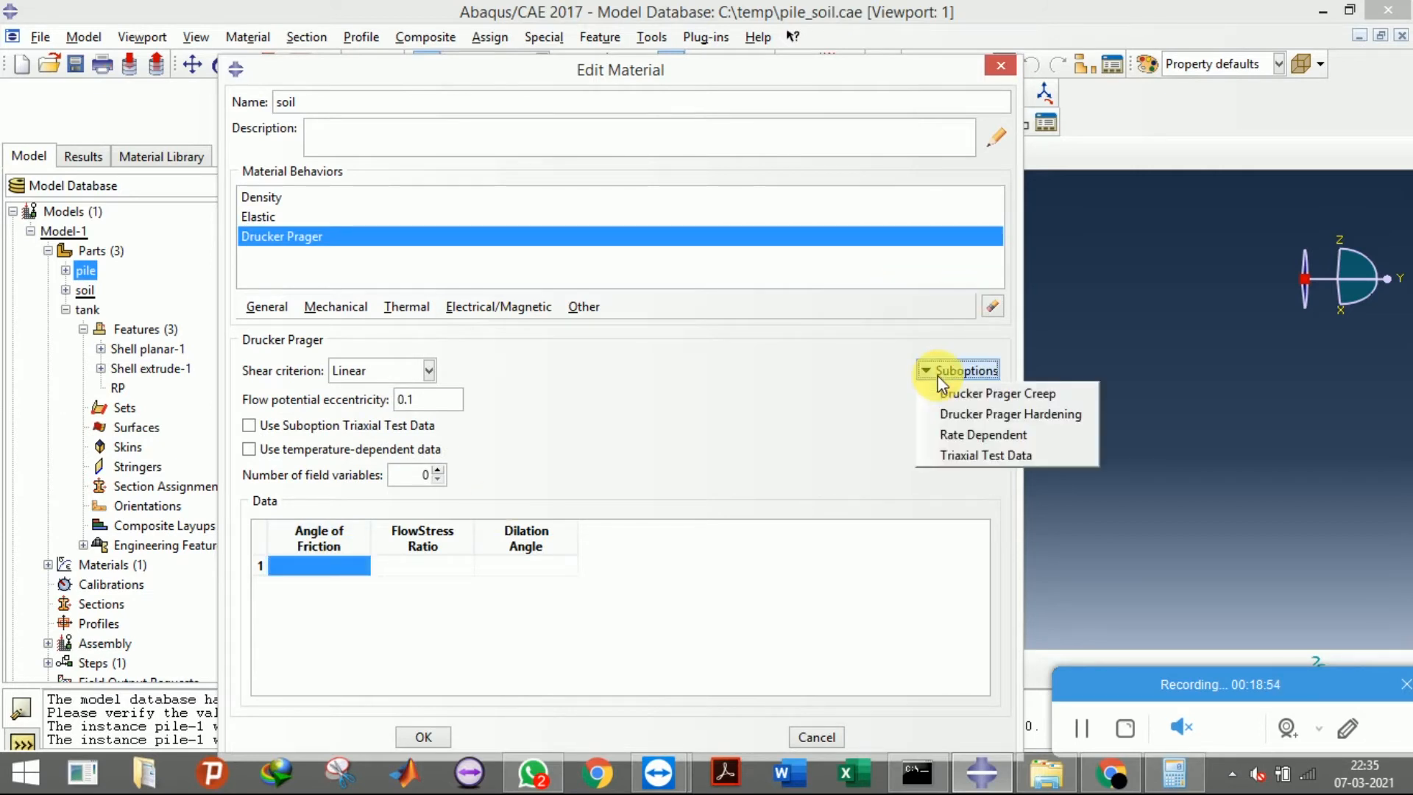
click(939, 367)
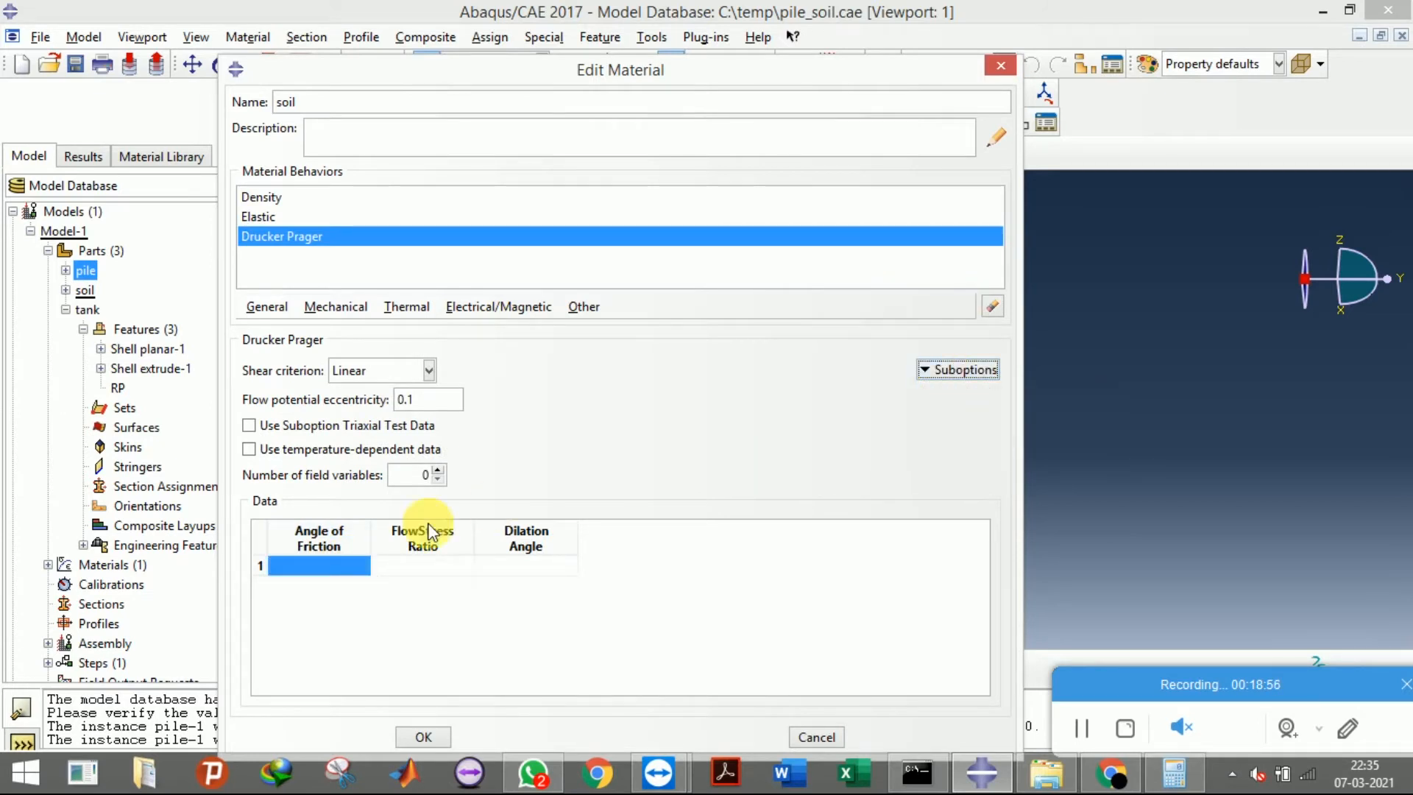
click(344, 565)
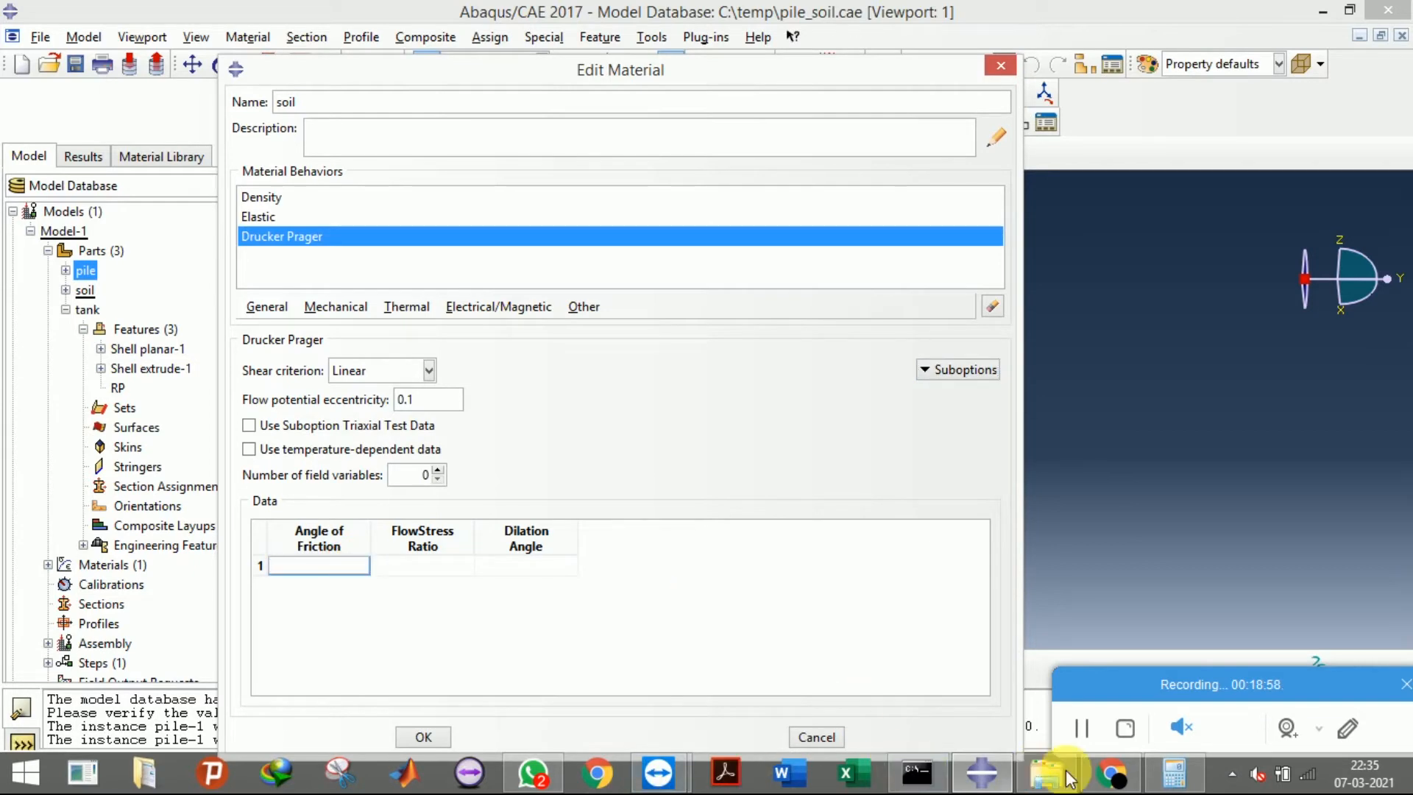
Switch to WhatsApp and examine the Ottawa sand inelastic properties in the Drucker-Prager soil data table
click(1003, 785)
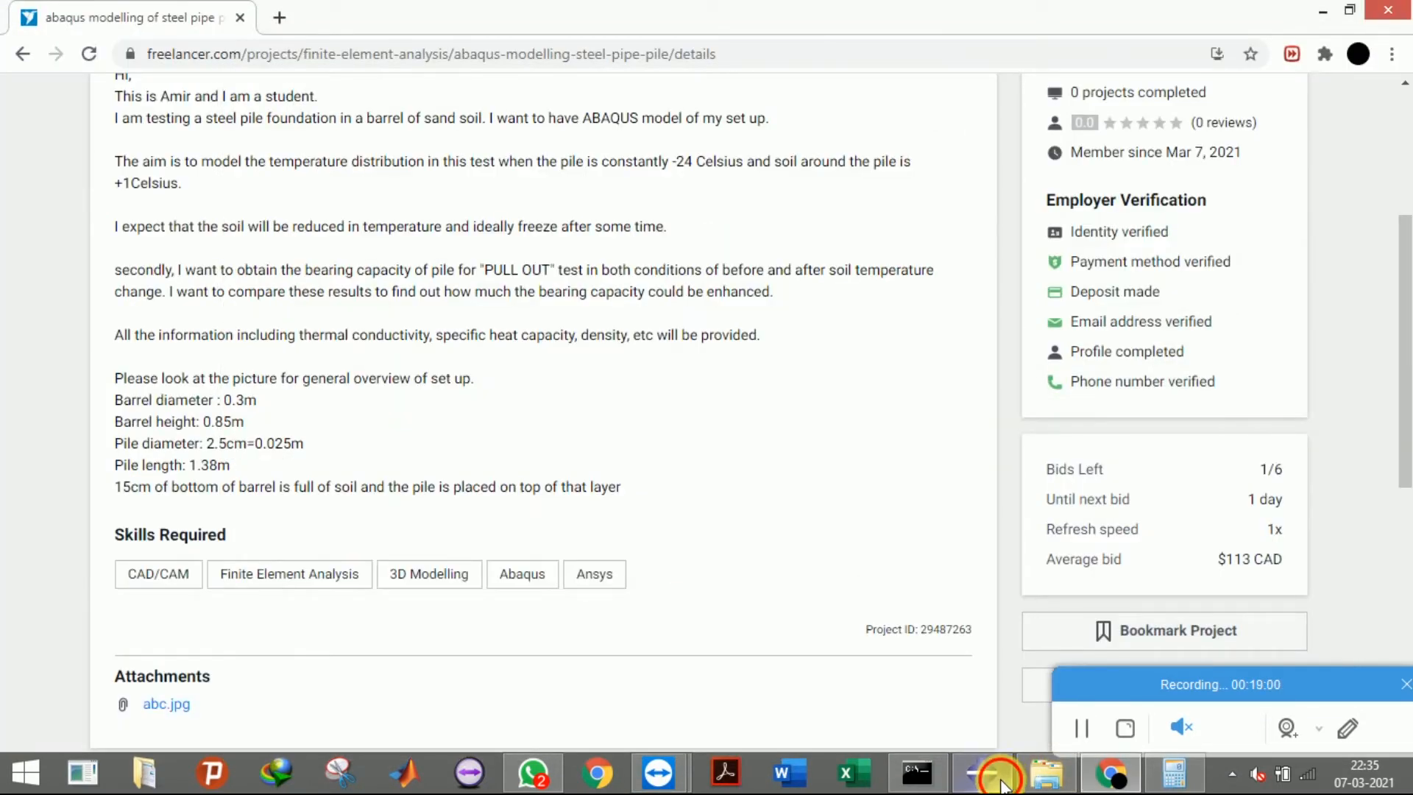
click(993, 771)
click(524, 779)
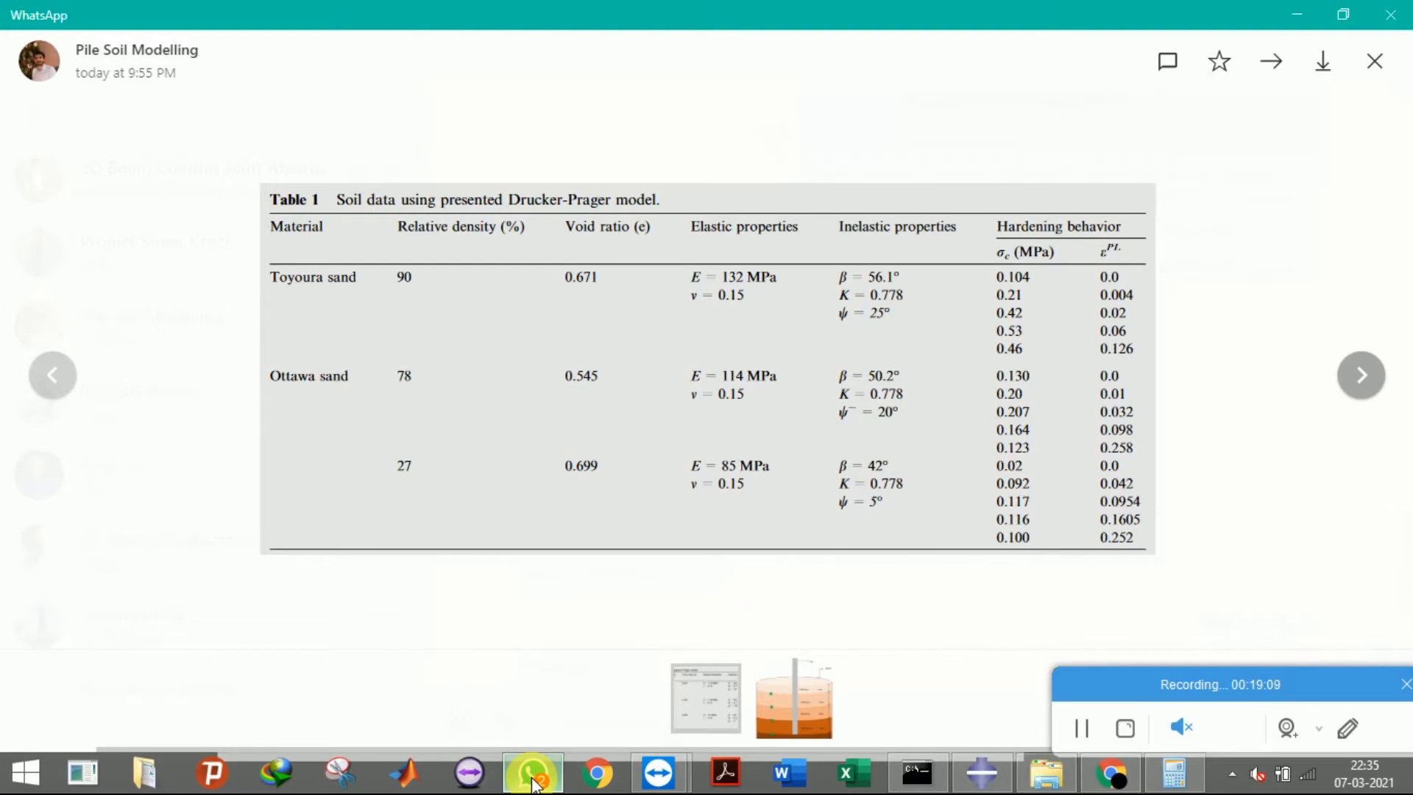
click(532, 780)
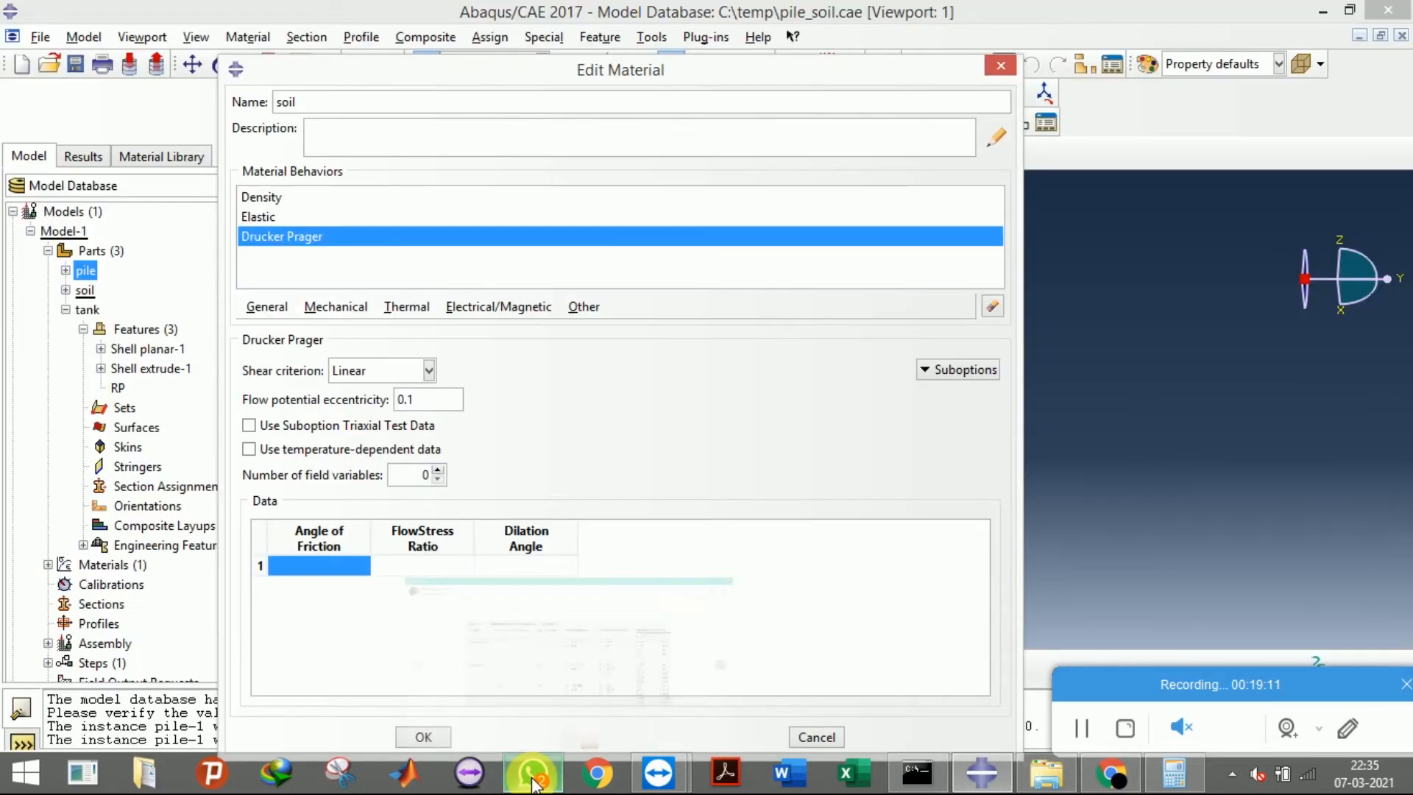
click(533, 780)
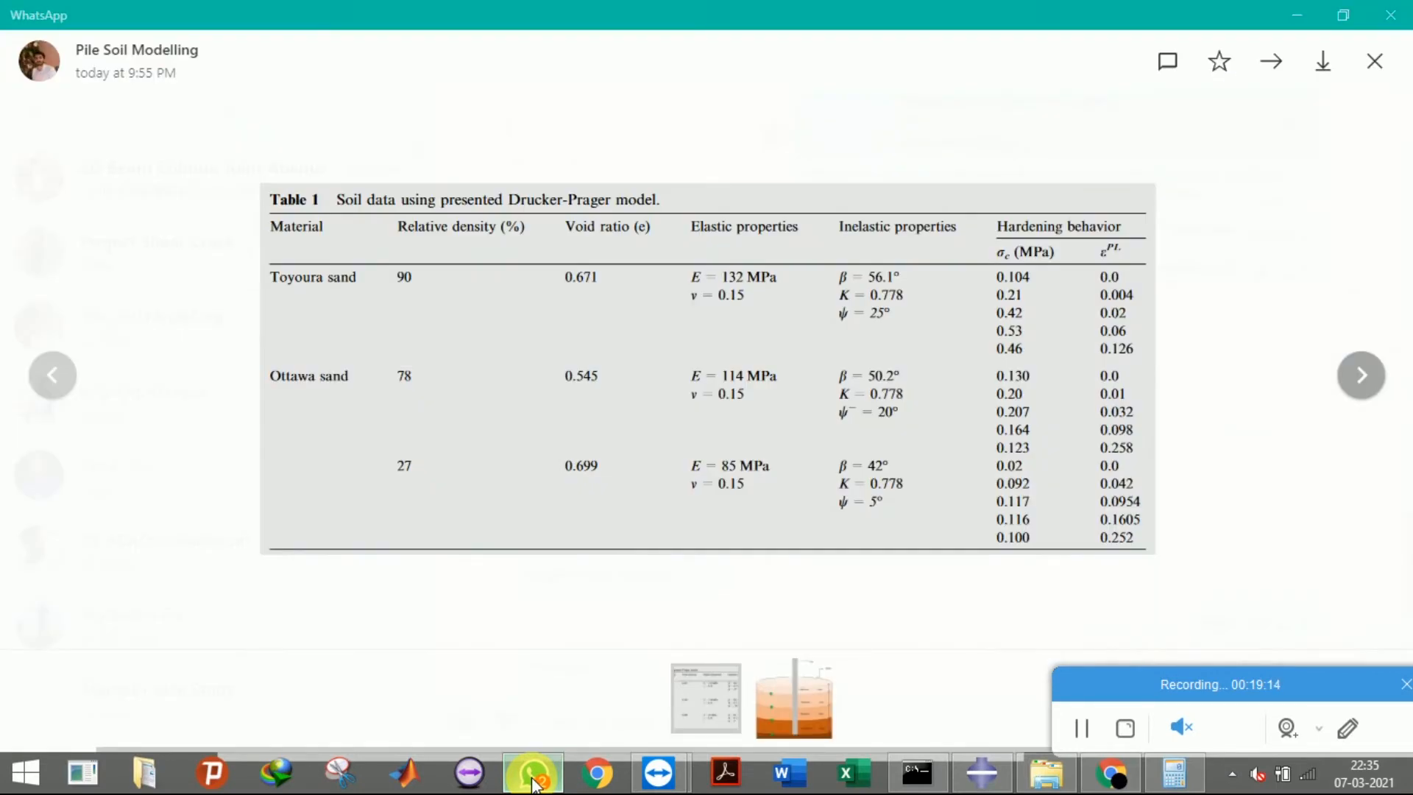
click(533, 780)
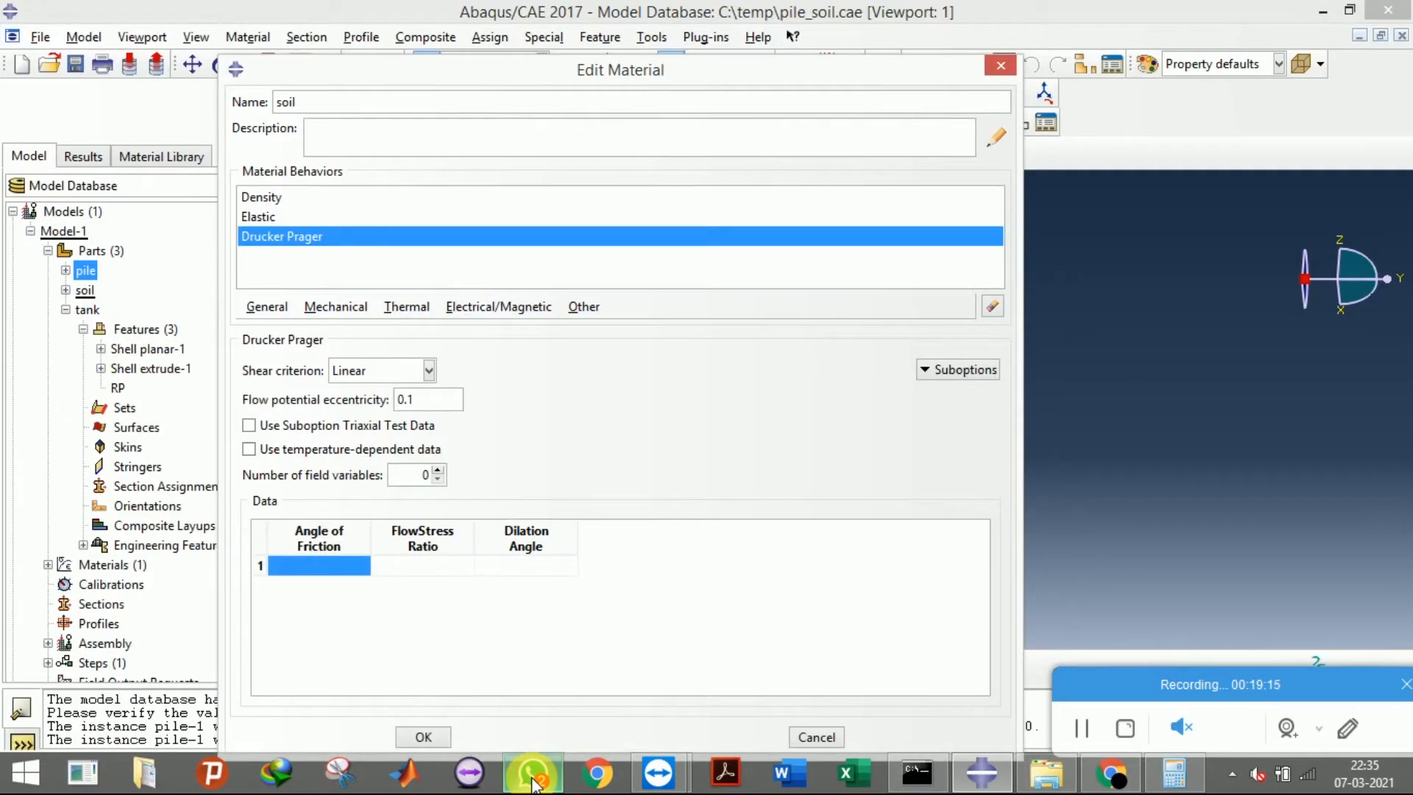
click(533, 779)
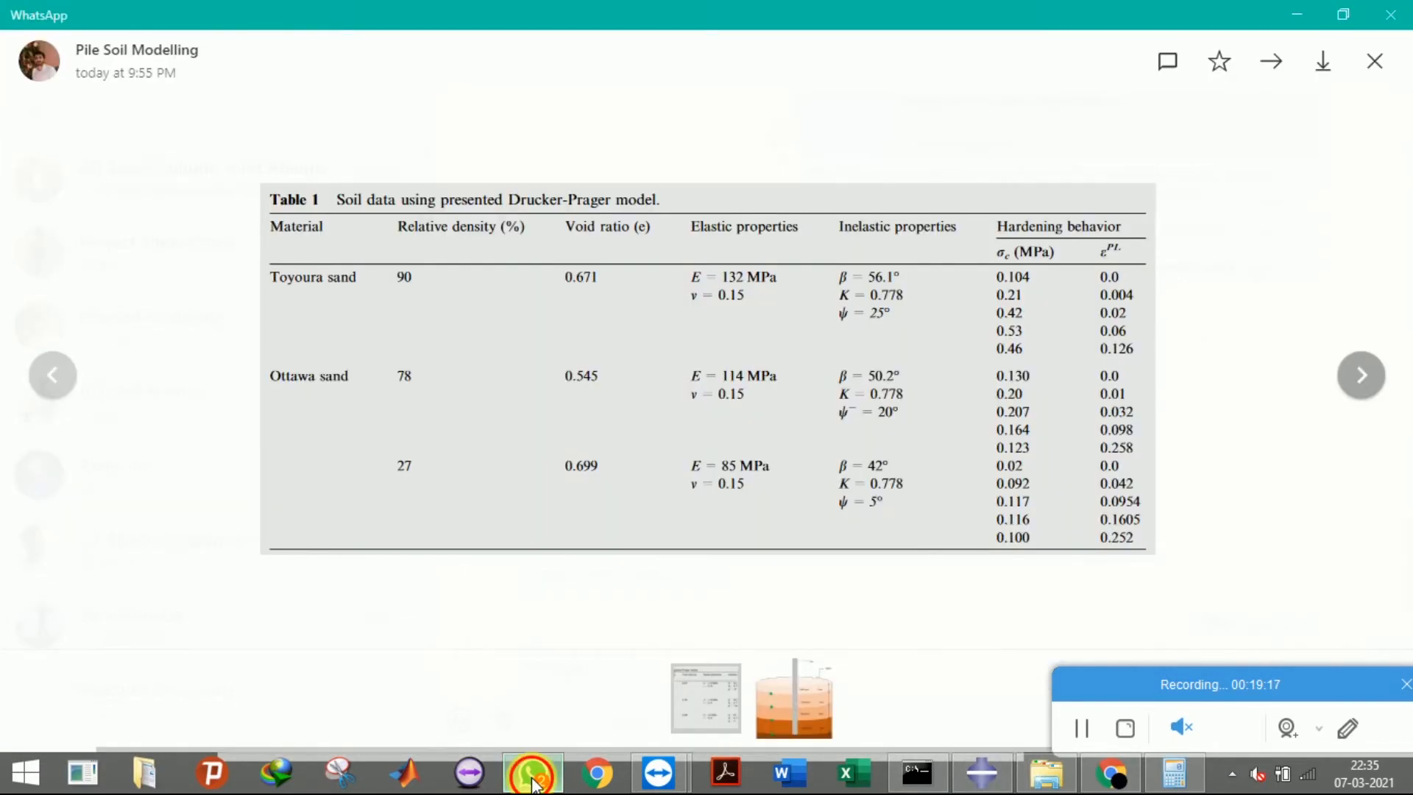
click(533, 780)
Set the soil's Drucker Prager data to friction angle 50.2, flow stress ratio 0.778 and dilation angle 20, consulting the WhatsApp table
click(270, 565)
text(50.2)
click(382, 565)
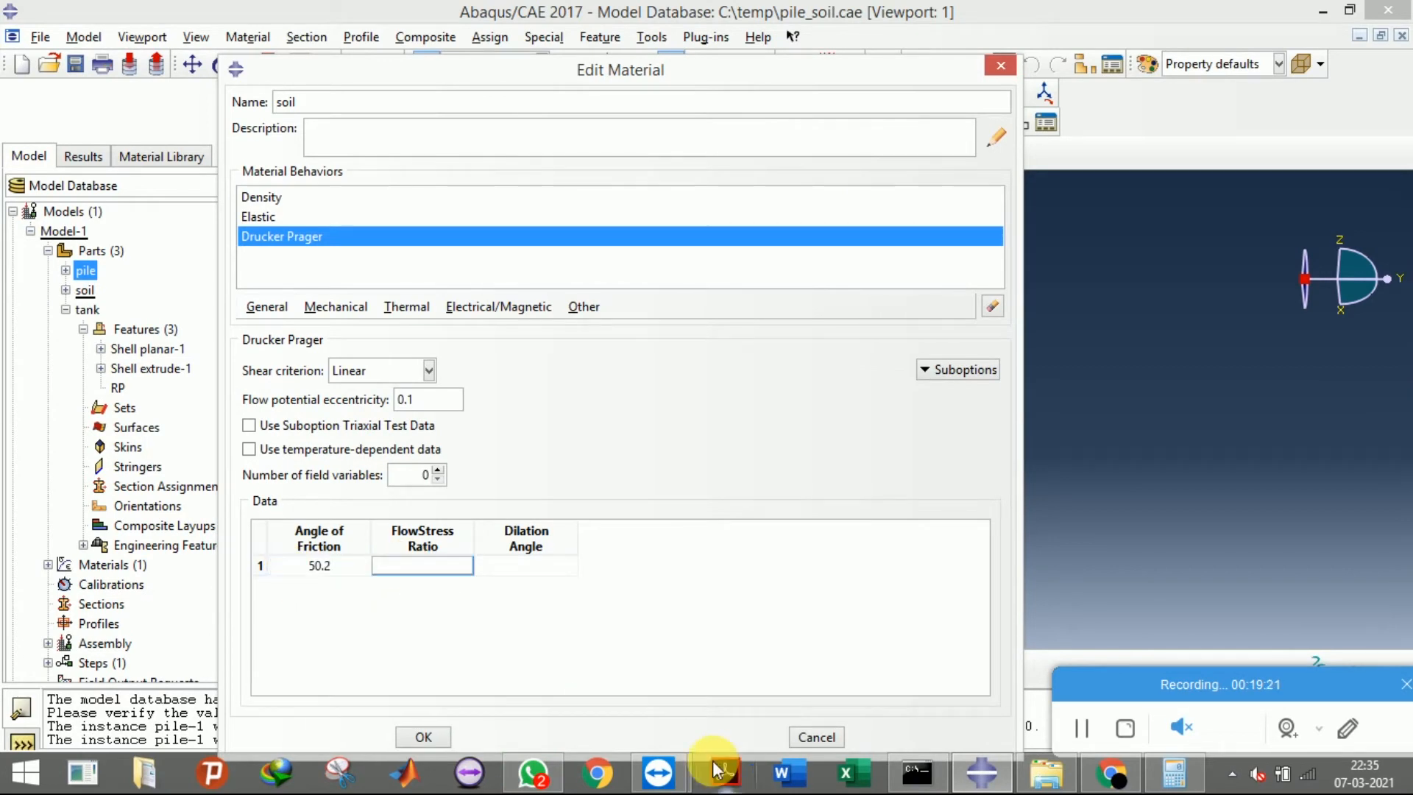
click(530, 776)
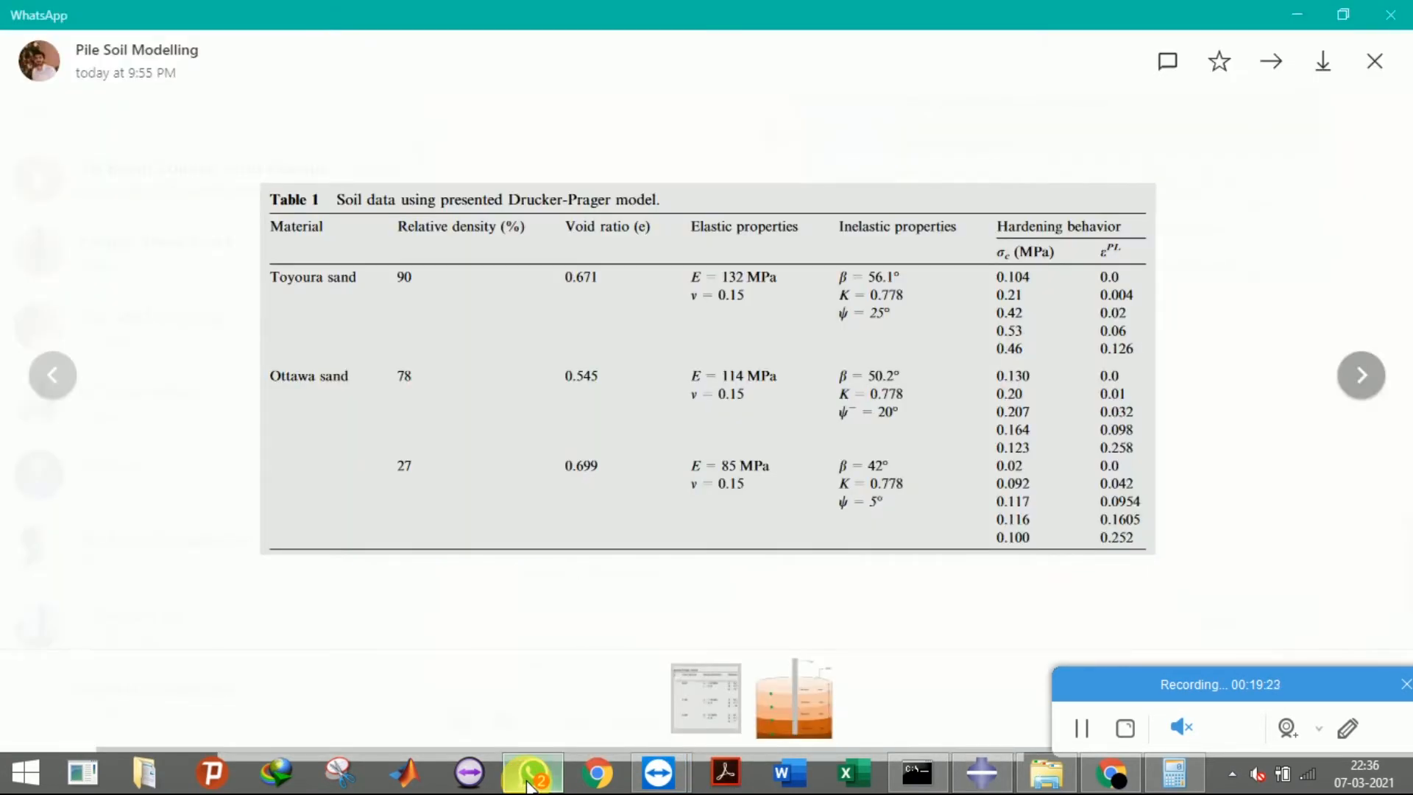
click(529, 778)
text(0.778)
click(524, 565)
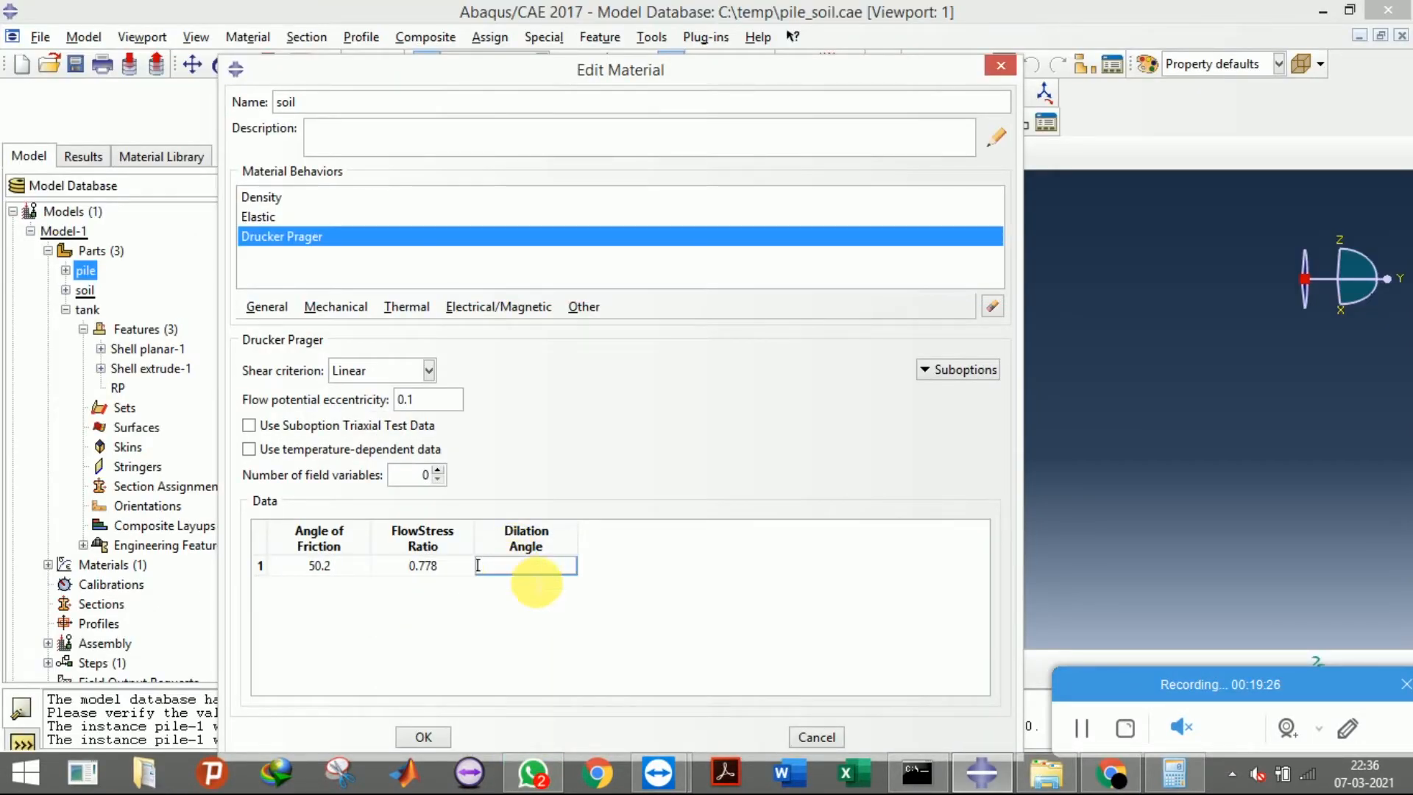
click(533, 776)
click(533, 774)
text(20)
Open the soil's Drucker Prager Hardening suboption for compression data and check the hardening values in the WhatsApp table
click(931, 369)
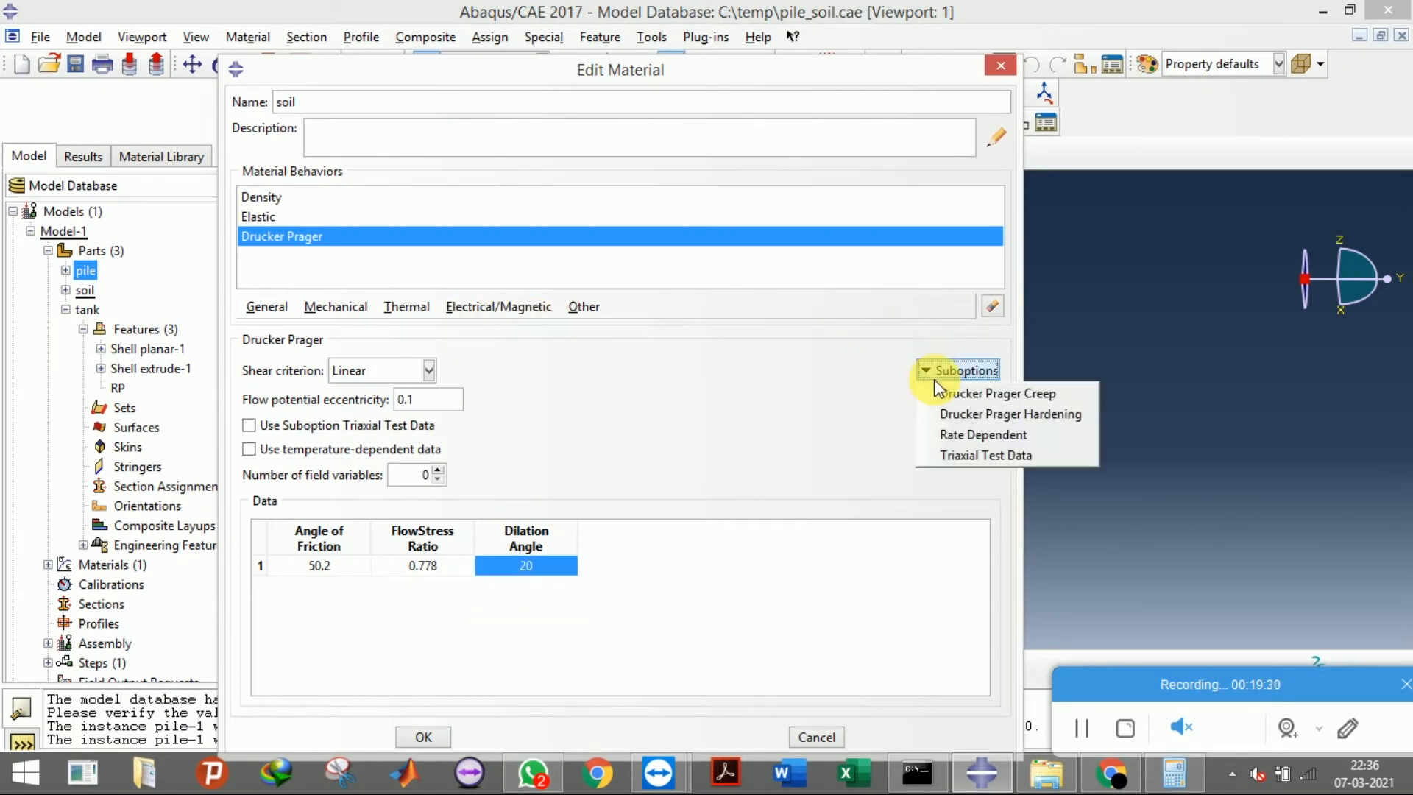
click(941, 412)
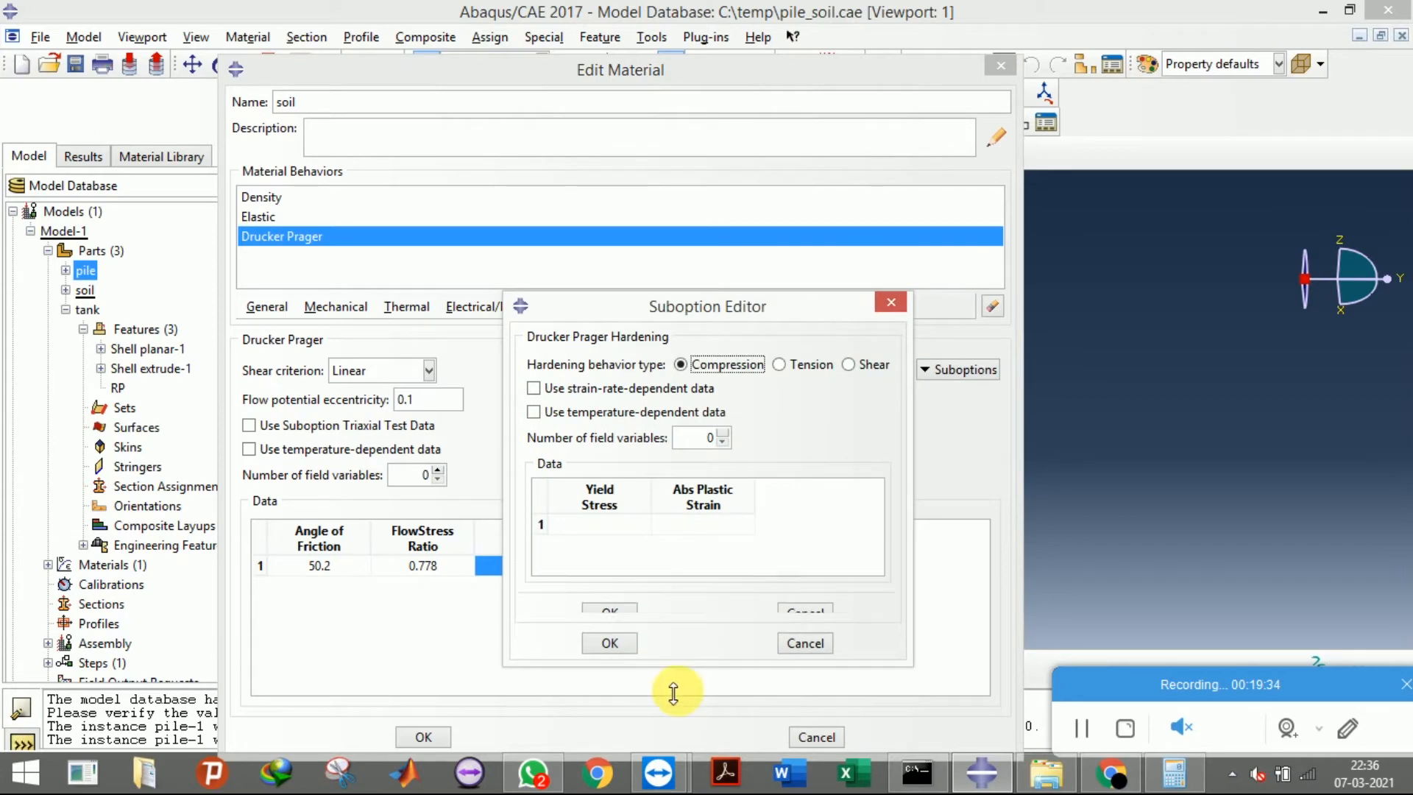
click(538, 779)
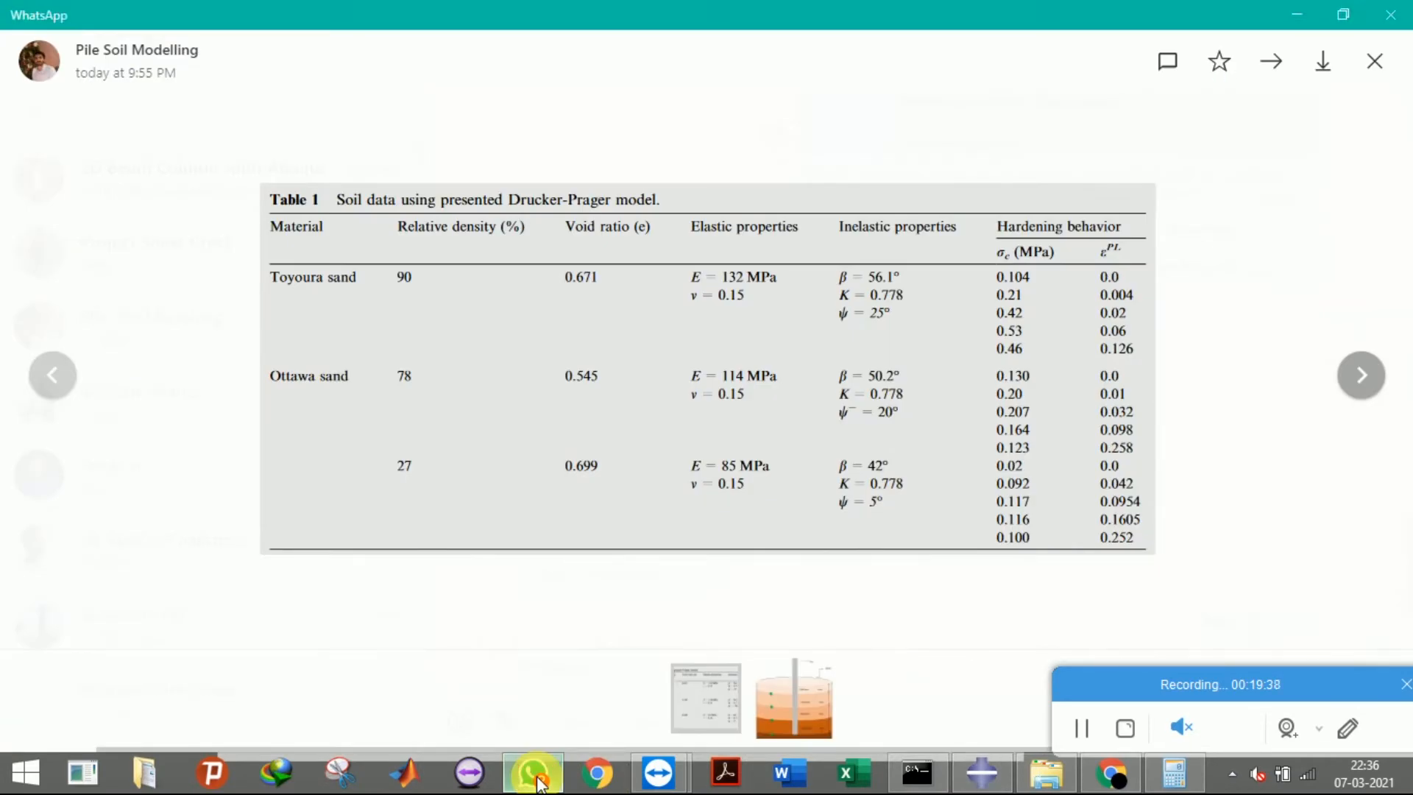
click(535, 774)
click(619, 525)
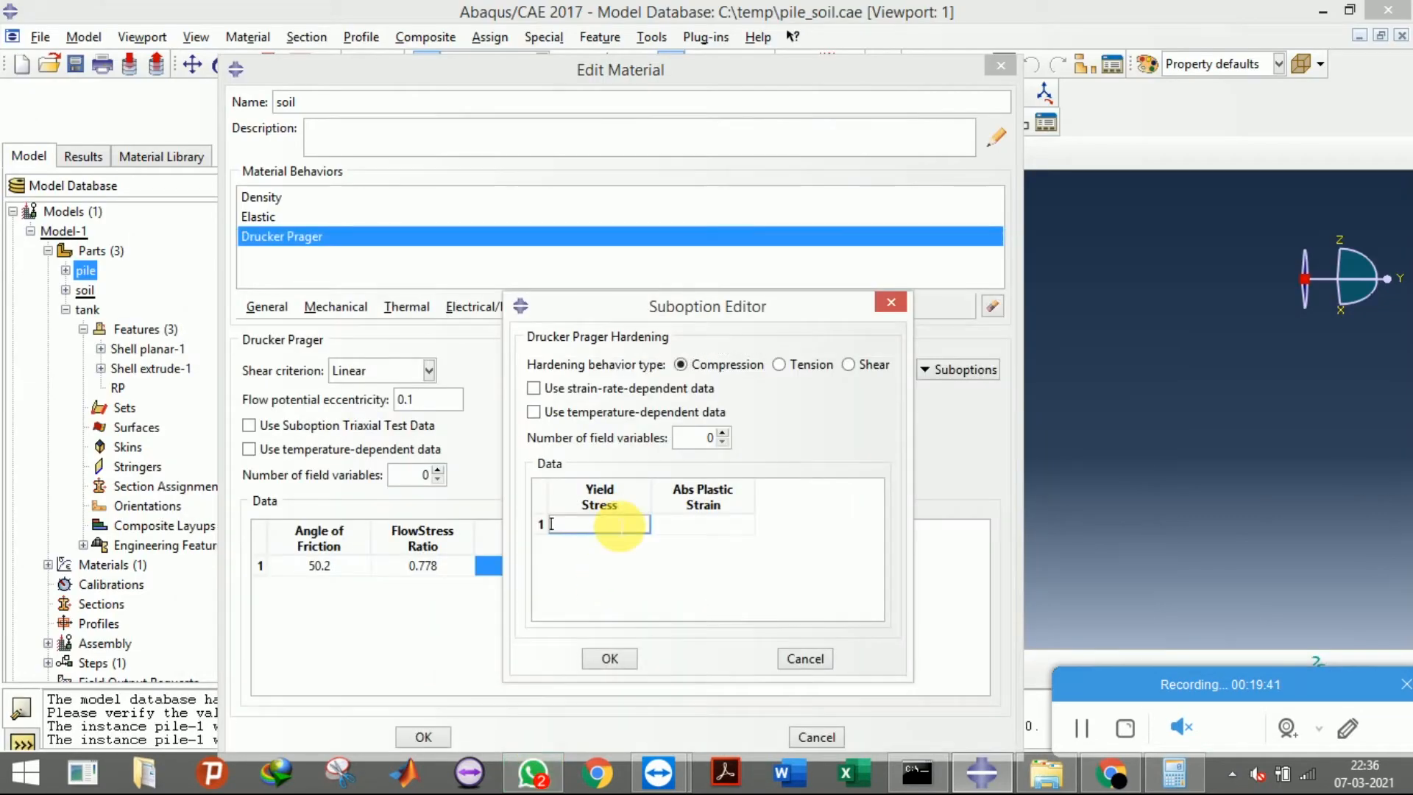
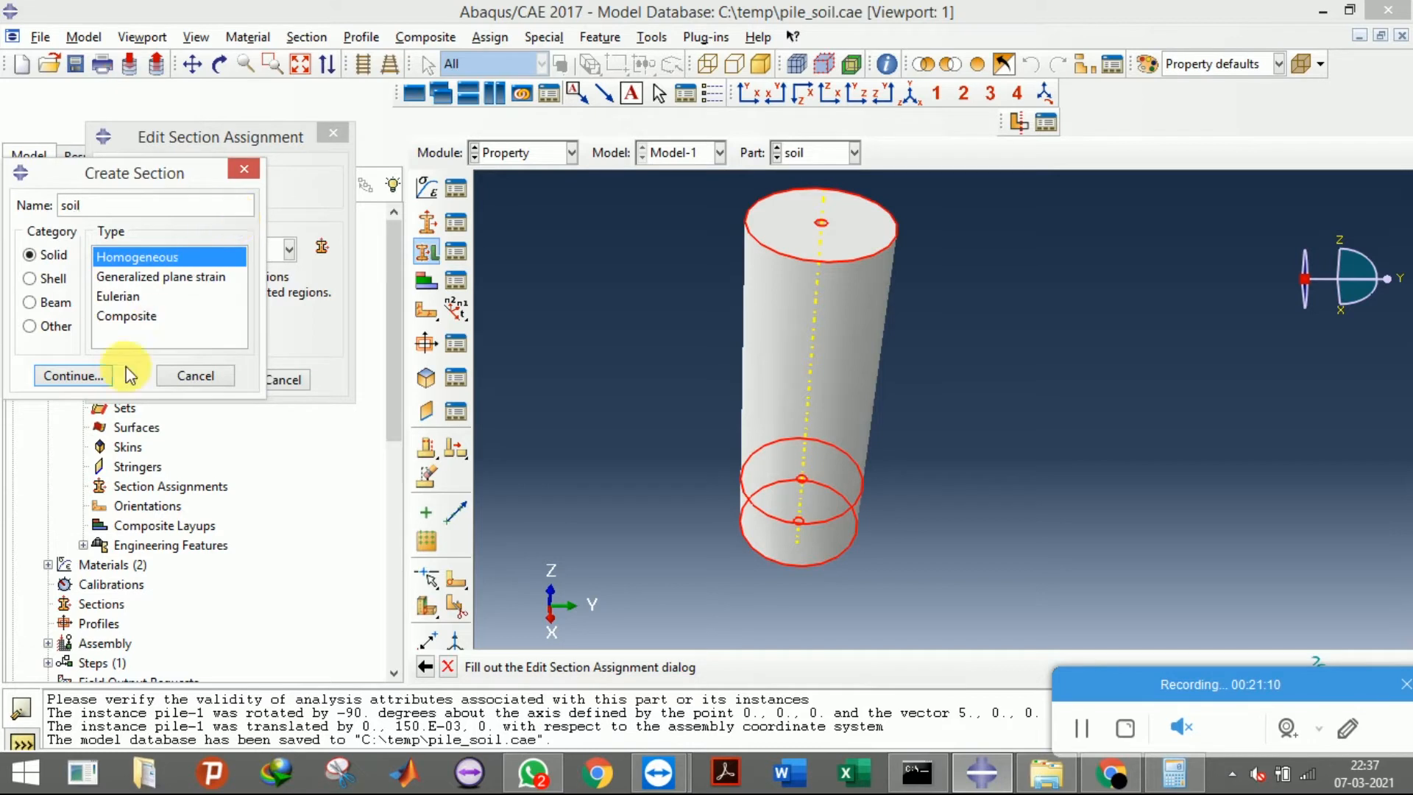
Create the solid homogeneous section soil with material soil and assign it to the selected soil region
click(79, 375)
click(152, 287)
click(126, 317)
click(60, 352)
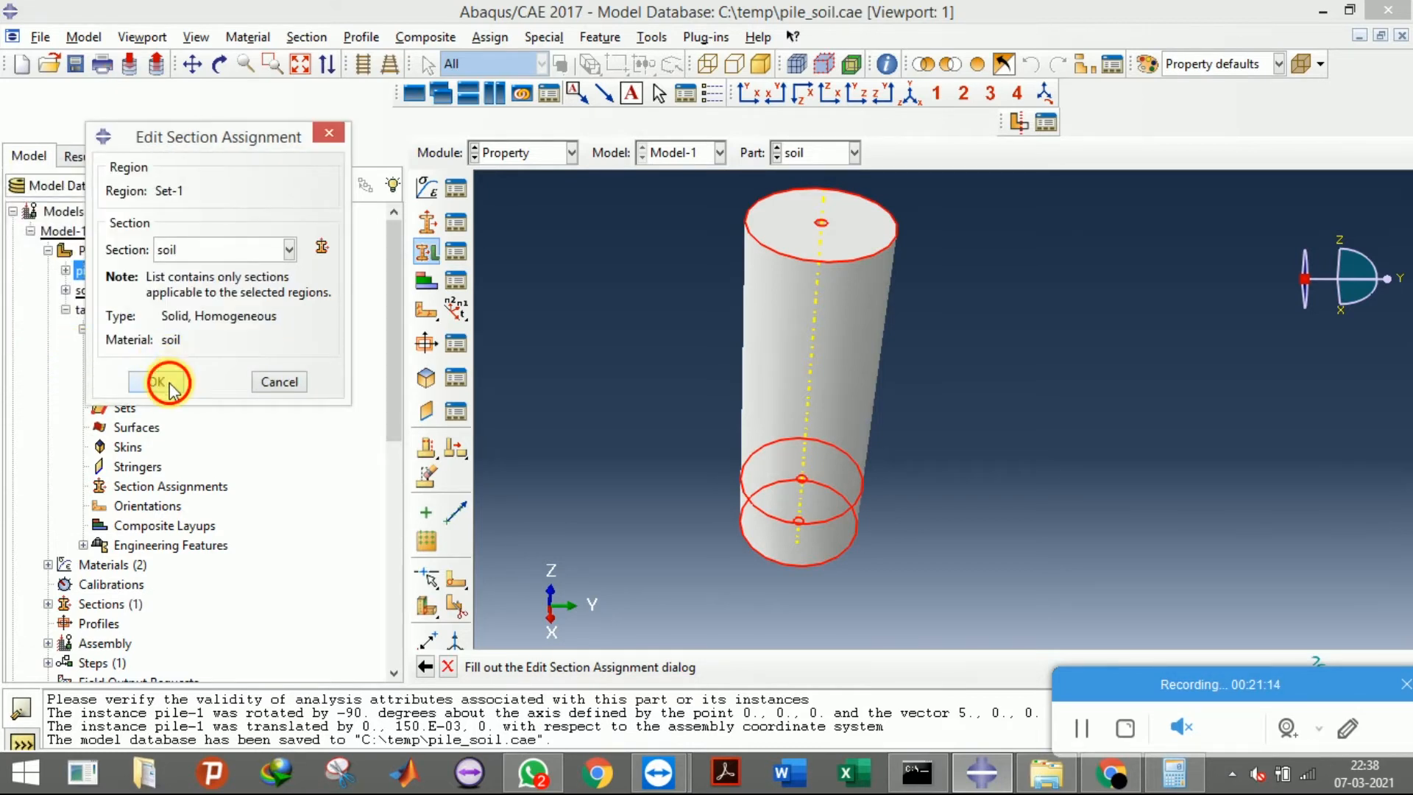
click(156, 381)
Display the pile part and select the whole pile as the region for a section assignment
click(802, 155)
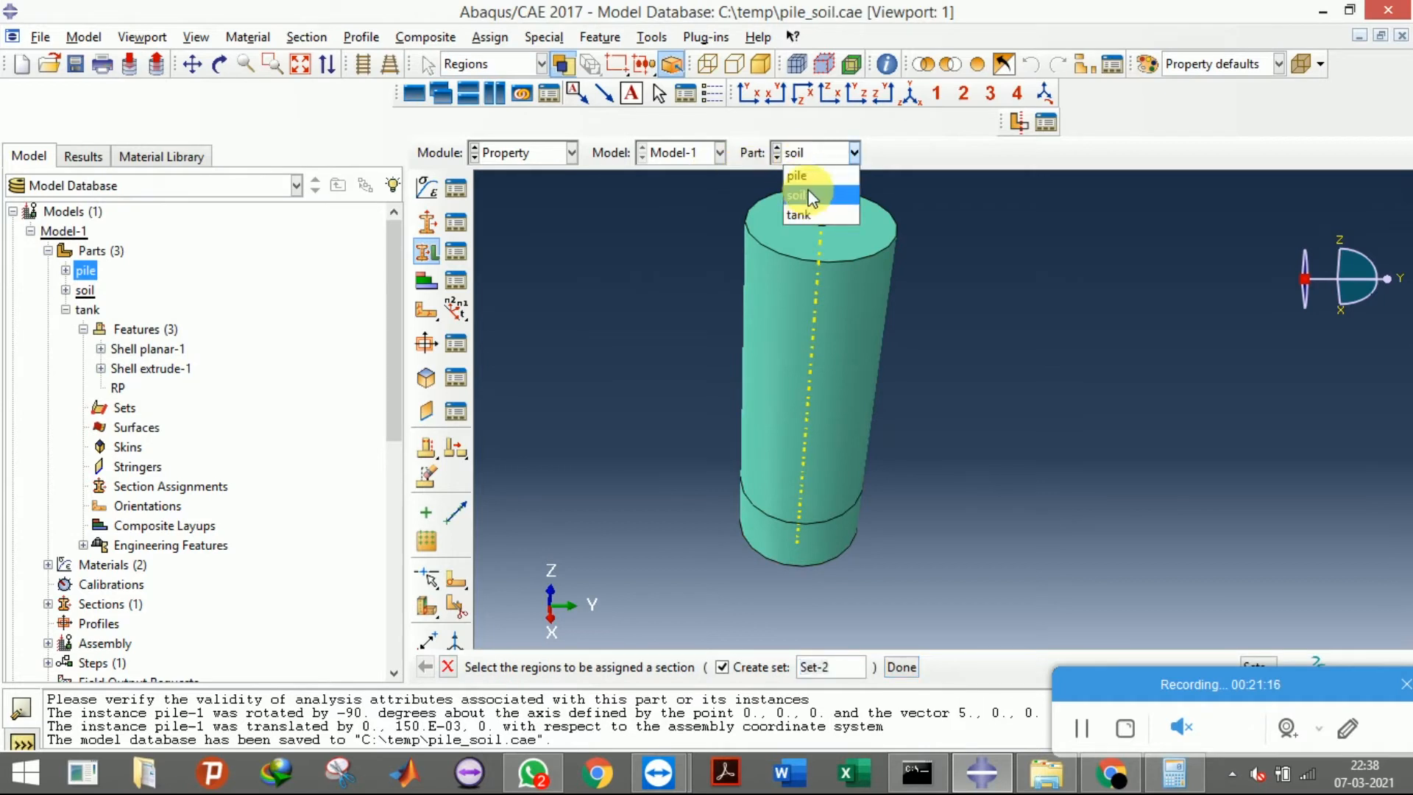
click(805, 193)
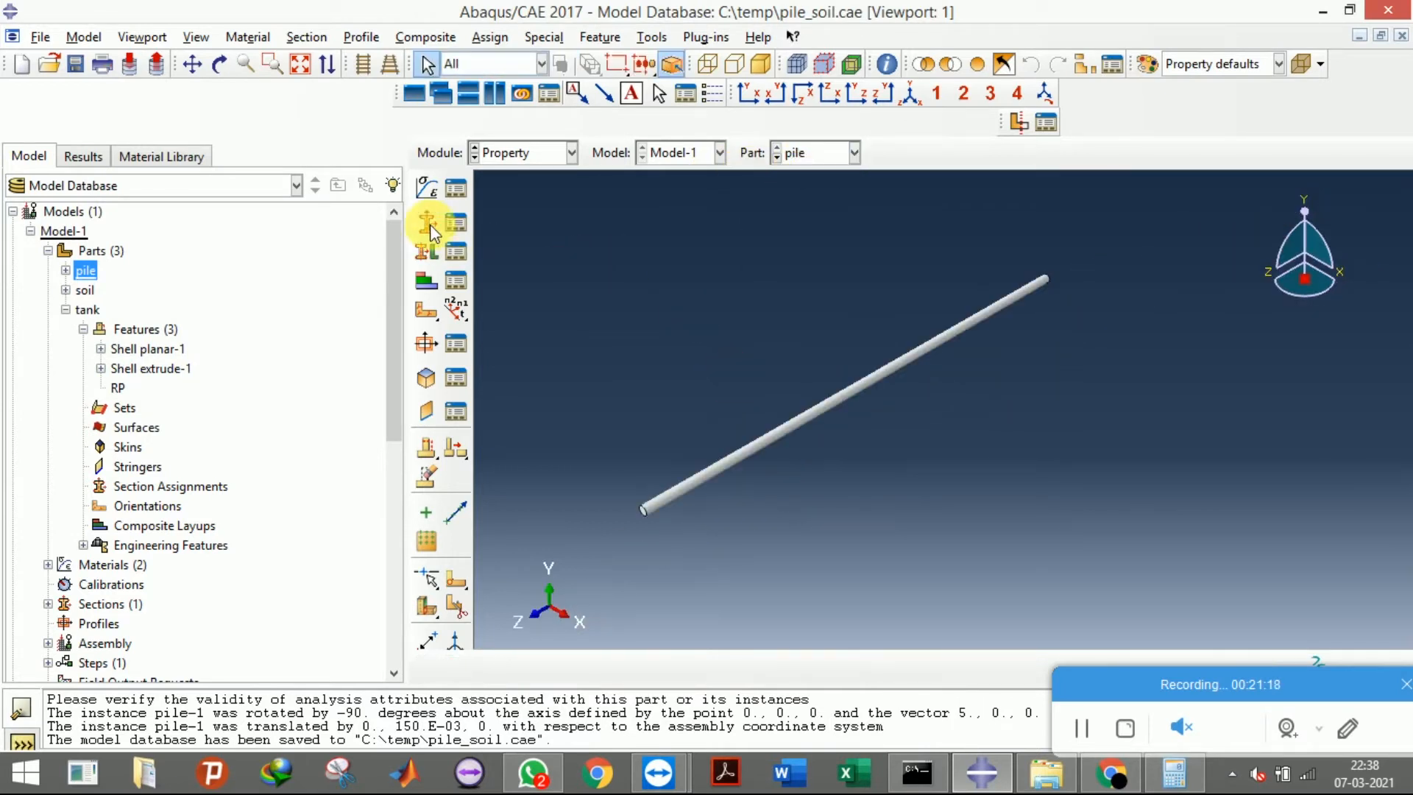
click(427, 251)
drag(493, 230, 1117, 550)
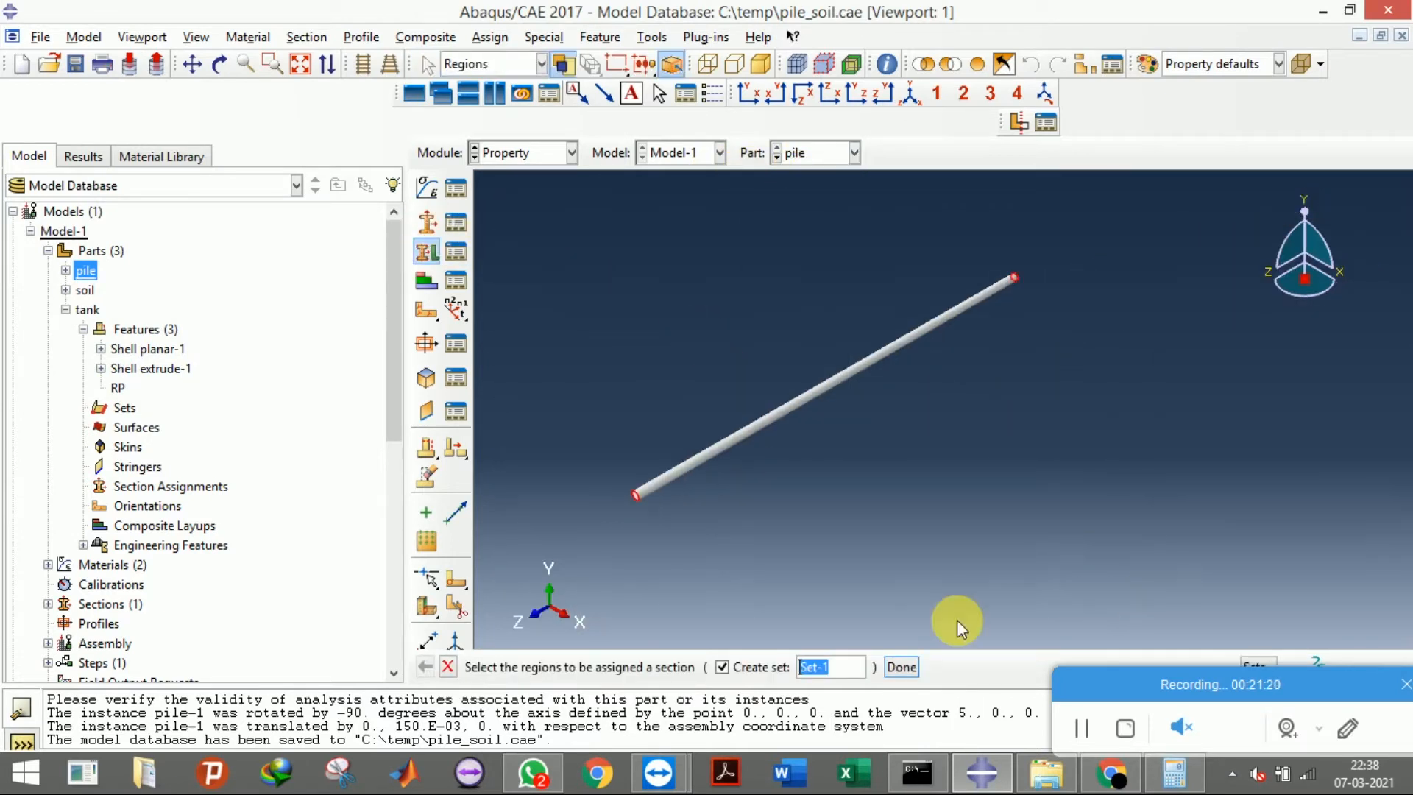
click(901, 666)
Create a solid homogeneous section named pile that uses the steel material
click(289, 249)
click(323, 246)
click(324, 245)
text(p)
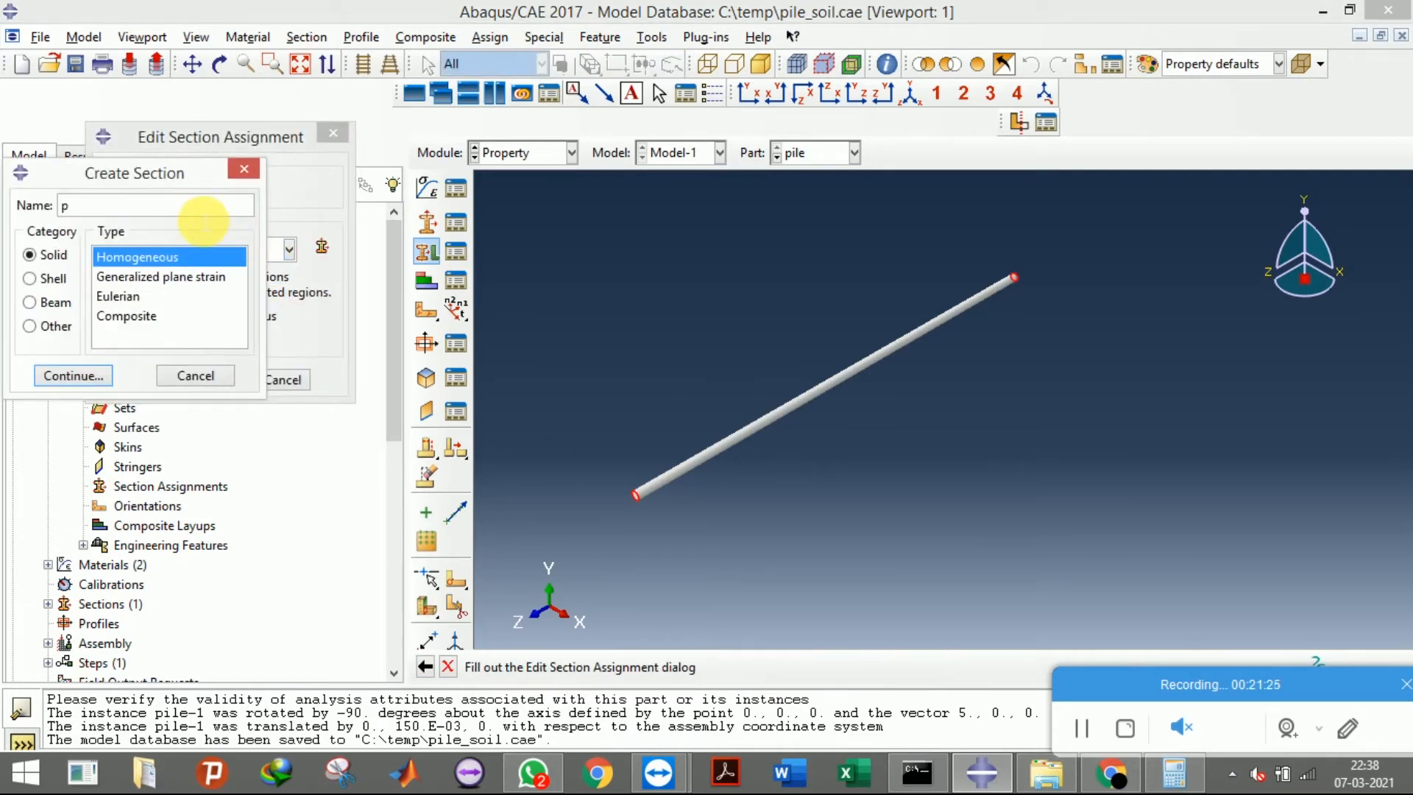
text(ile)
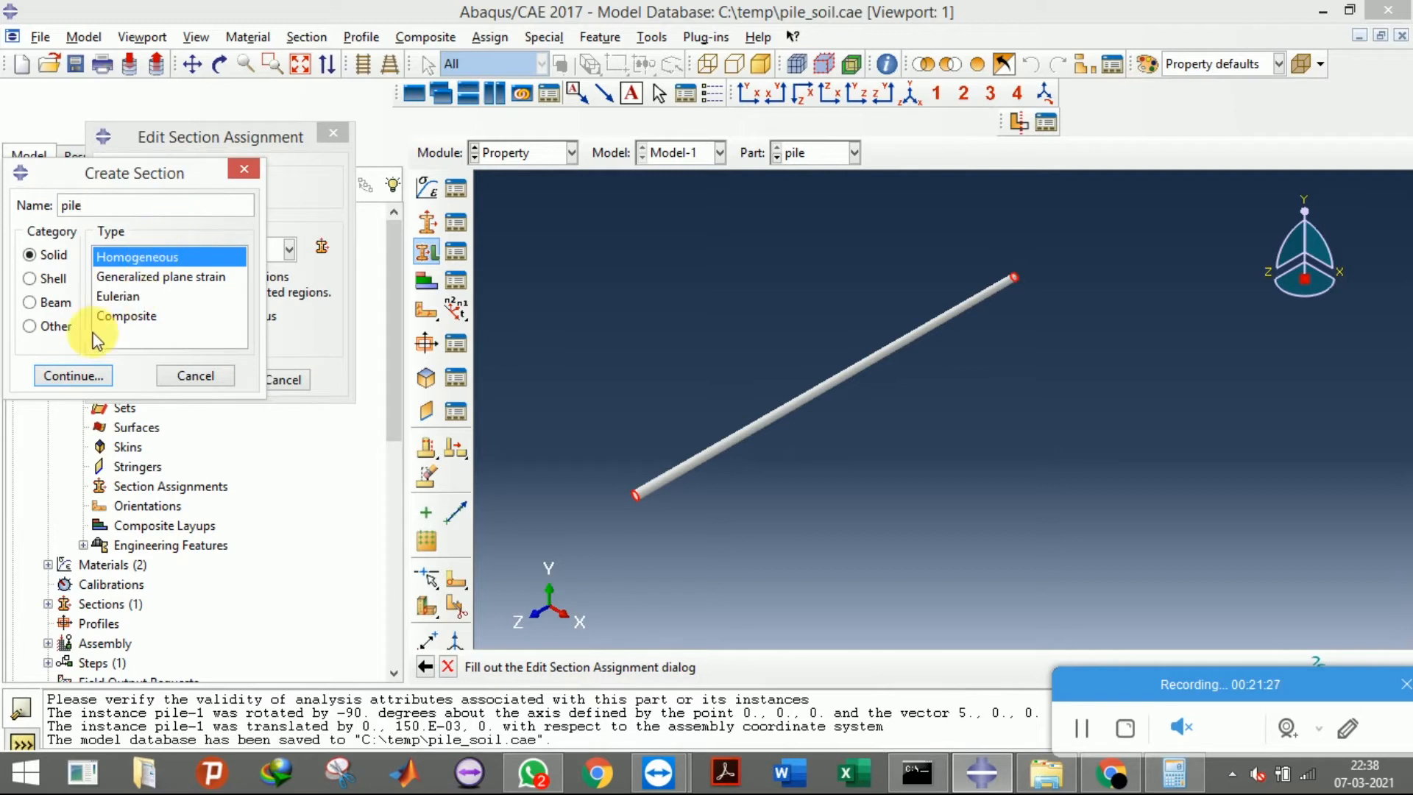
click(72, 375)
click(205, 291)
click(88, 329)
click(76, 353)
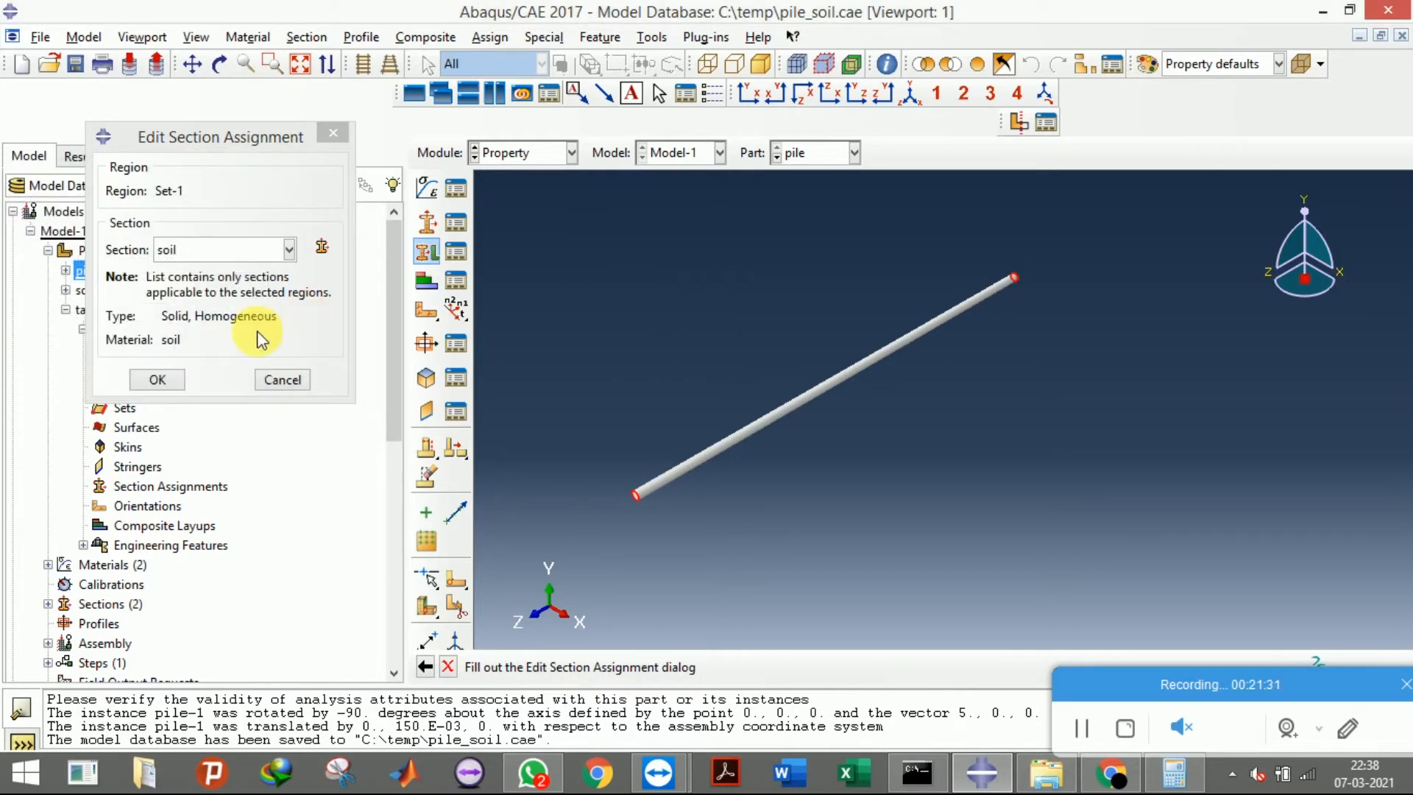
Assign the pile section to the selected pile region
click(220, 250)
click(168, 273)
click(157, 379)
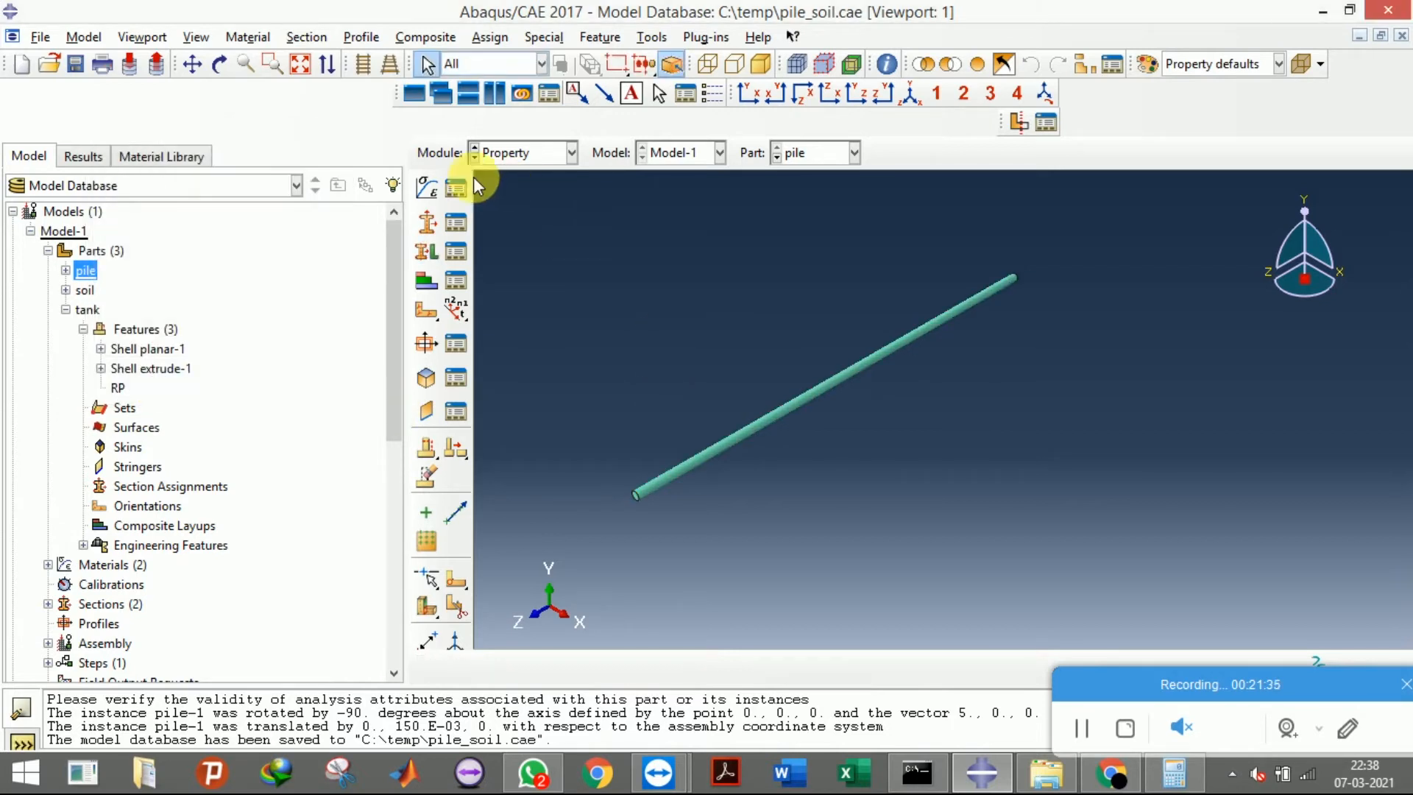
Set the steel material's plastic yield stress to 410e6
click(457, 188)
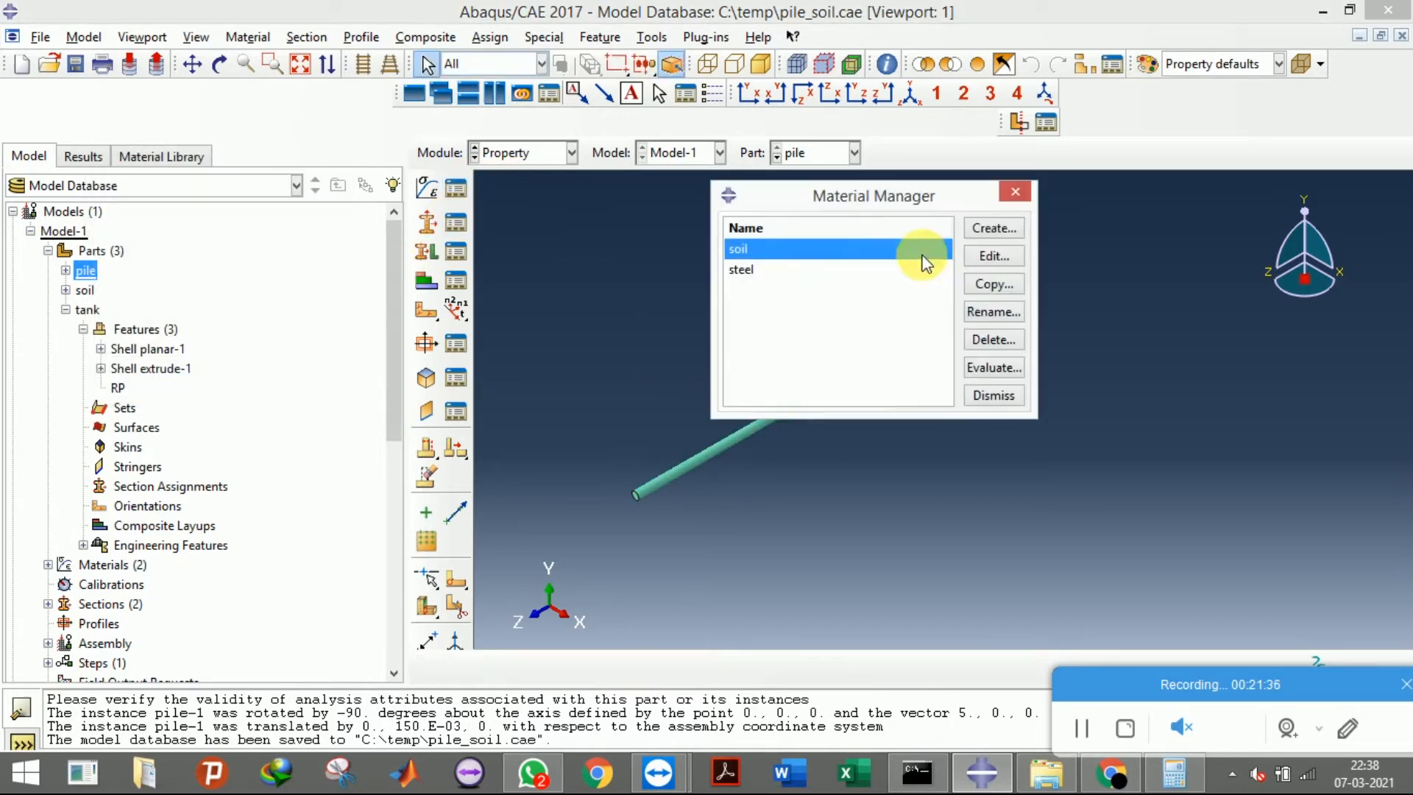
click(846, 270)
click(992, 256)
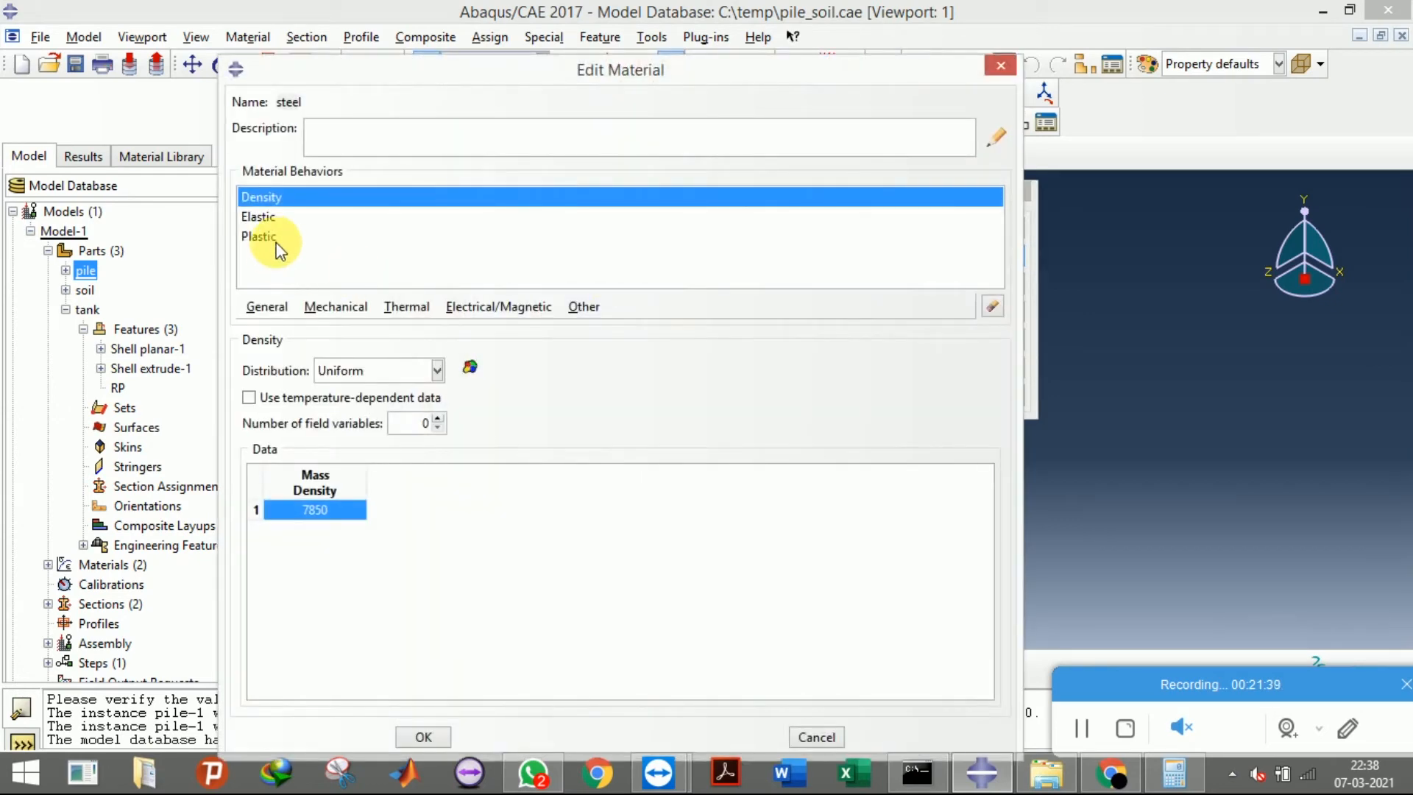
click(265, 236)
click(338, 528)
click(341, 534)
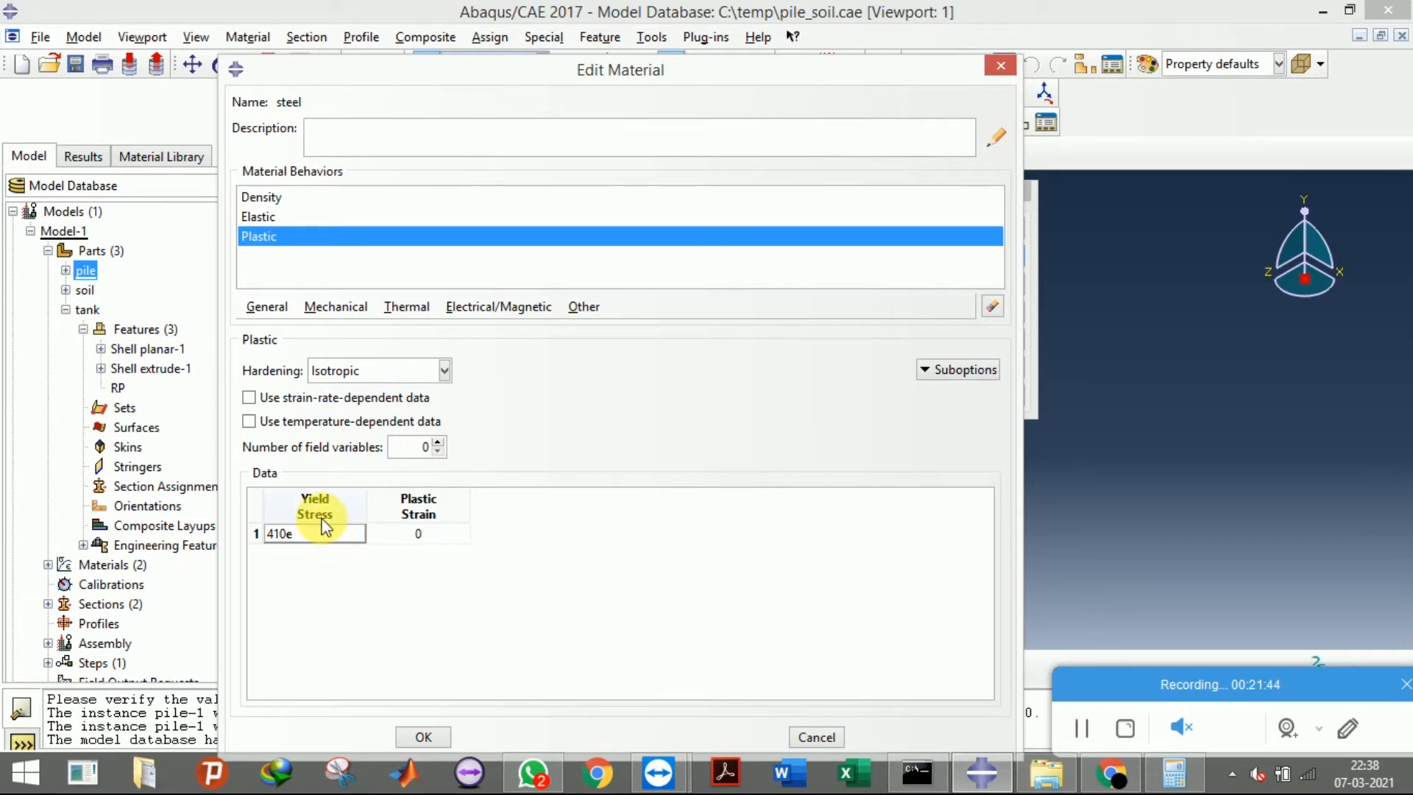
Set the steel material's Young's modulus to 210000e6
click(290, 218)
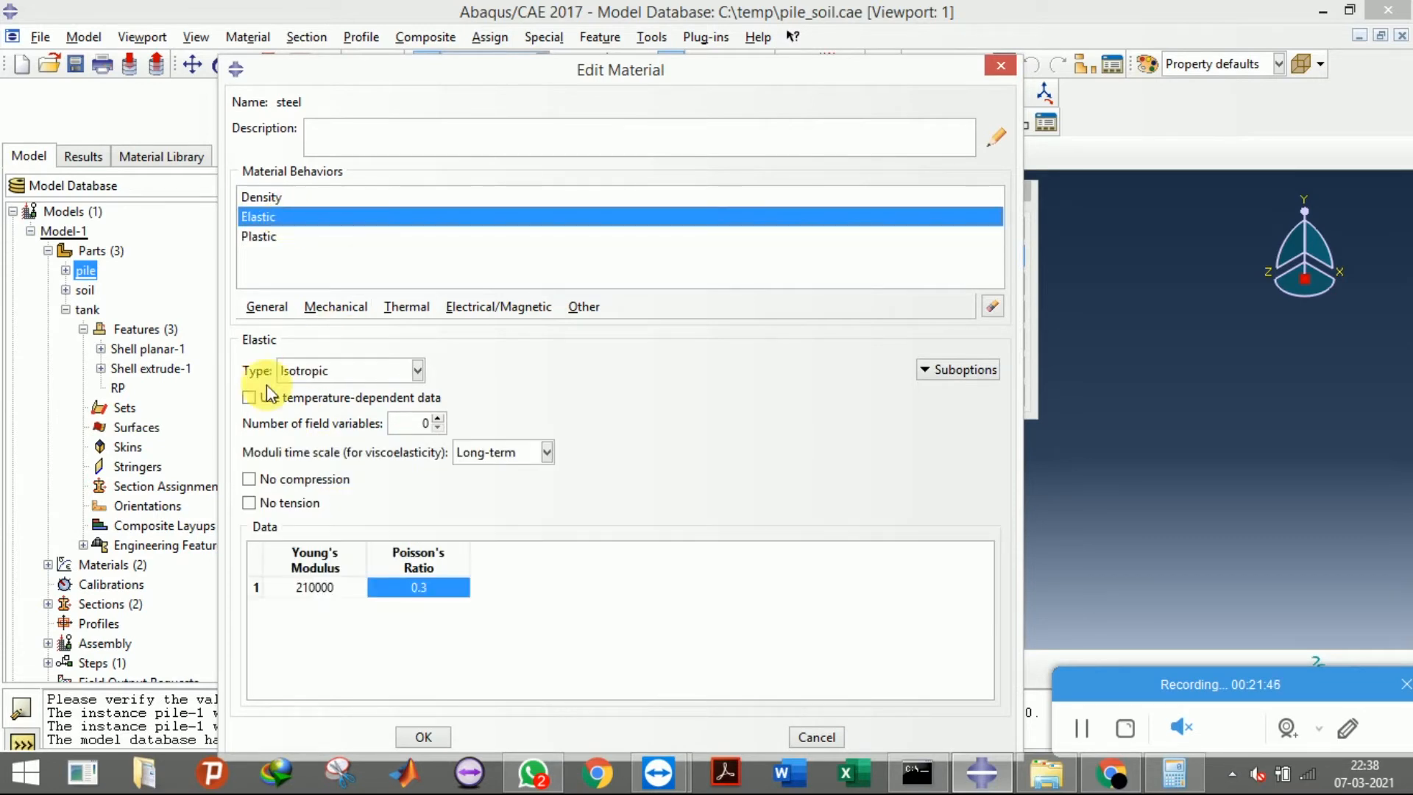
click(342, 593)
click(349, 593)
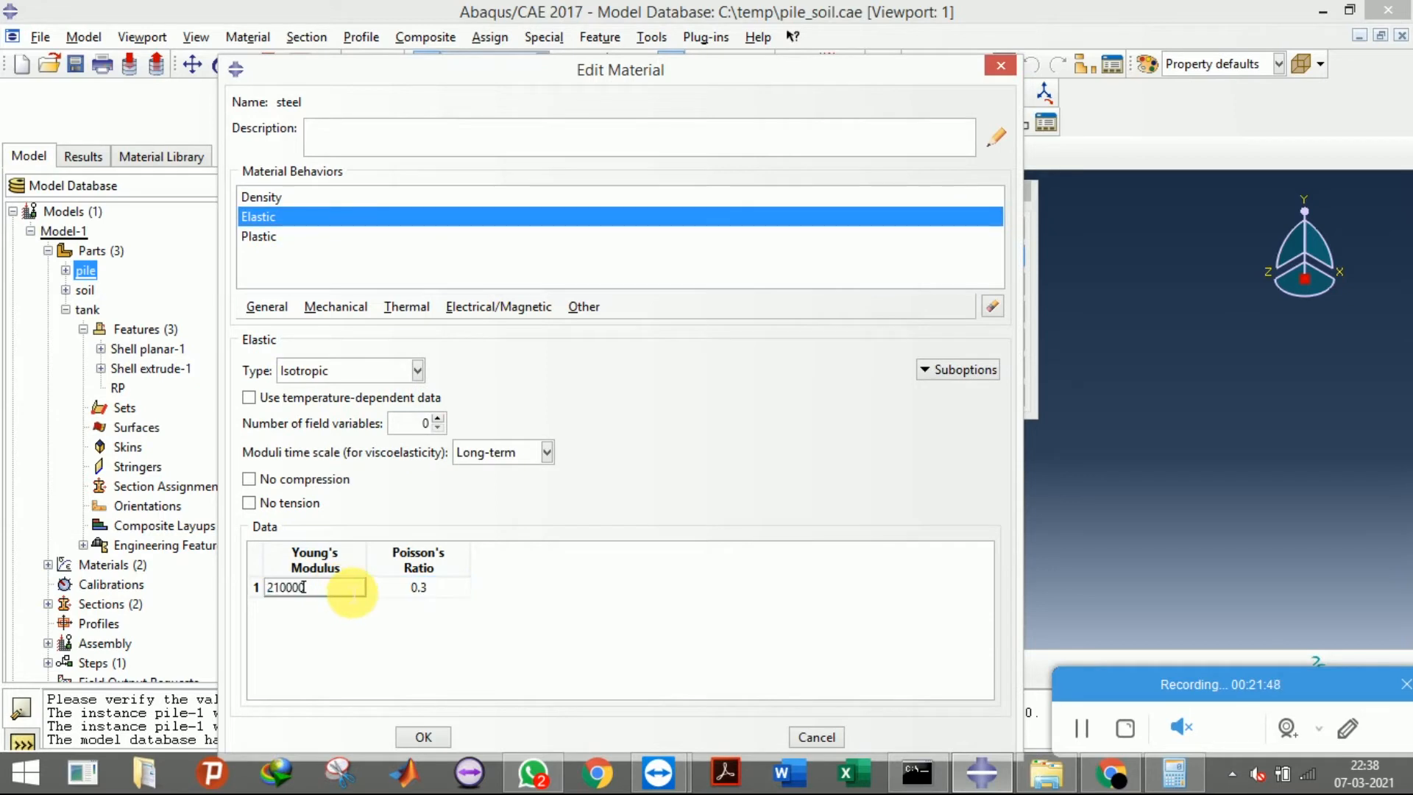
text(e6)
Review the steel's elastic and plastic data, accept the material edits and save the model database
click(293, 234)
click(290, 214)
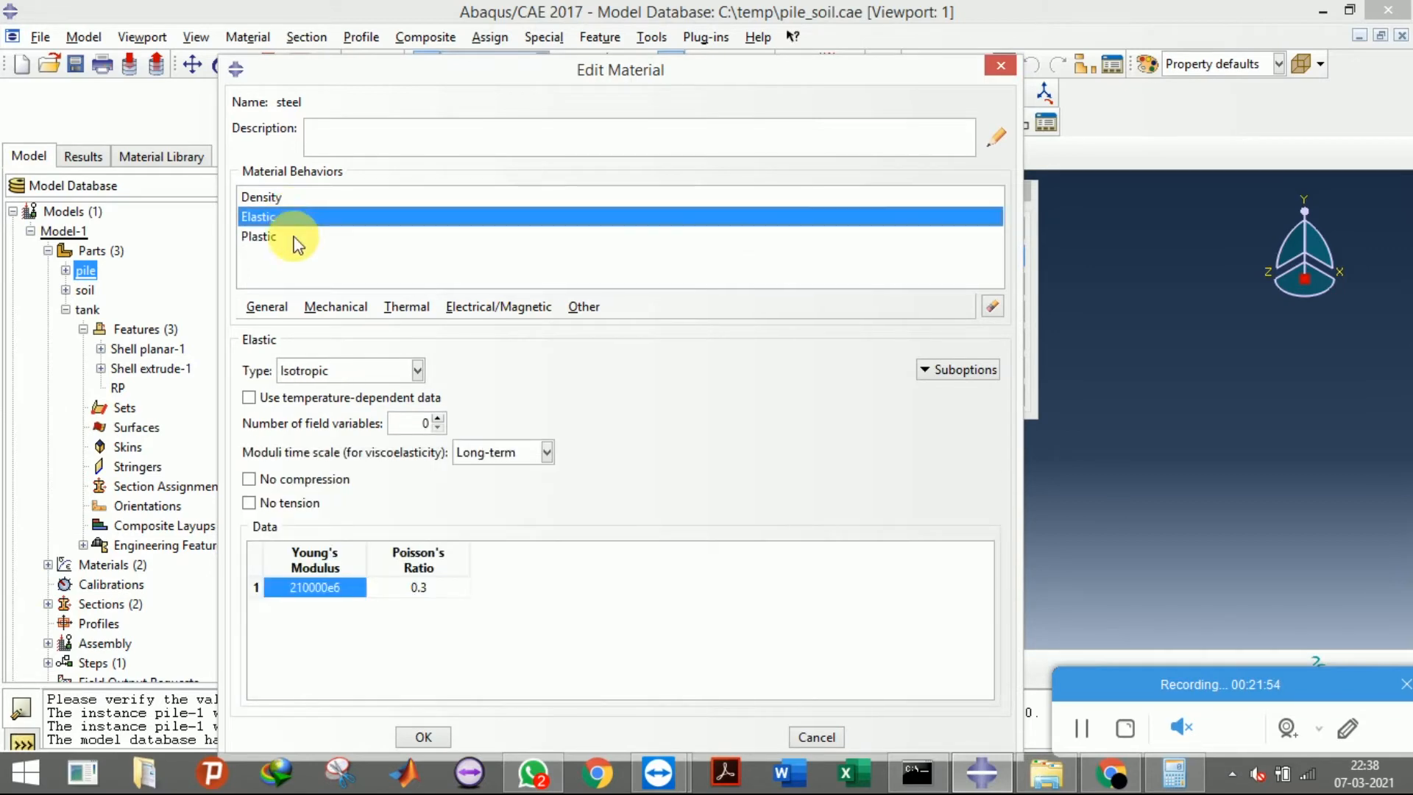
click(294, 237)
click(426, 735)
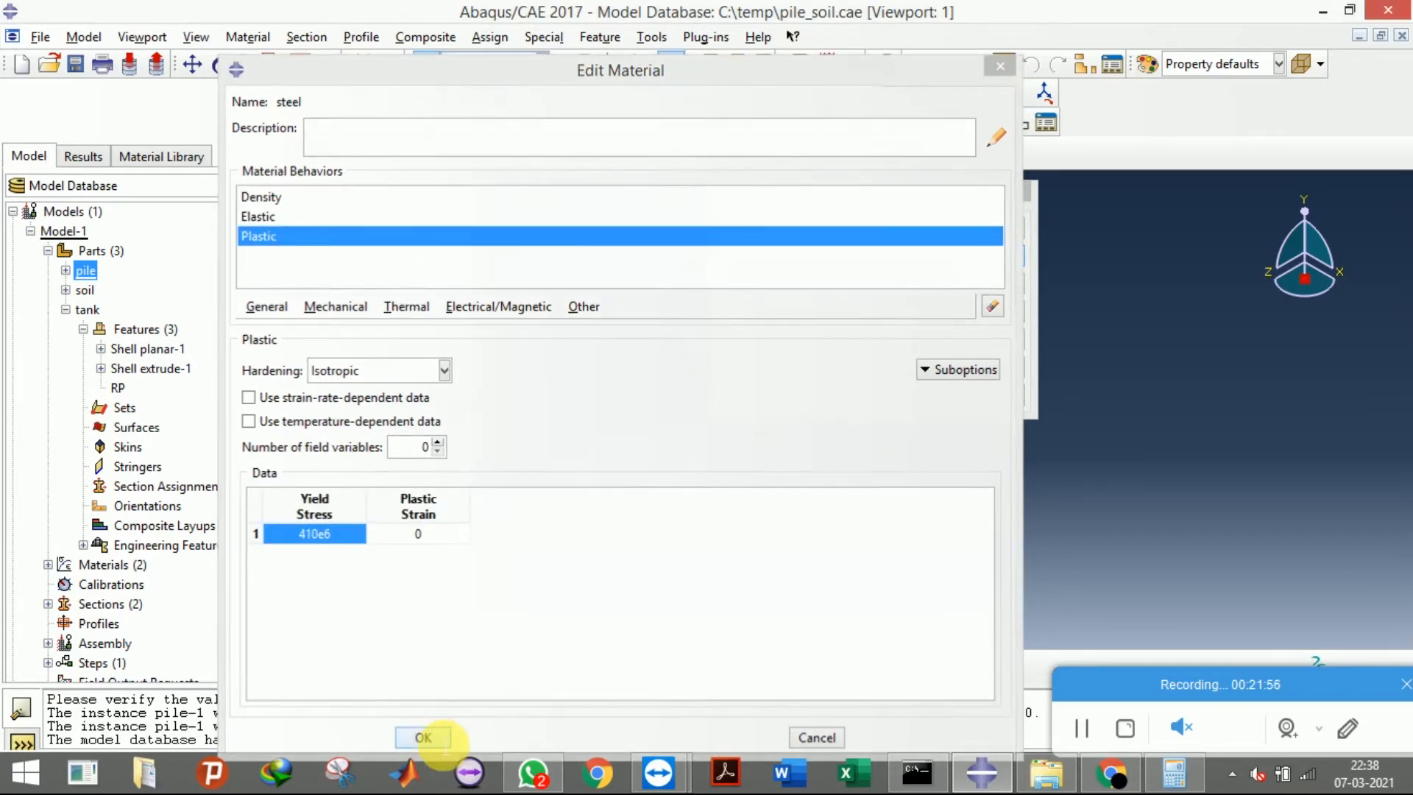
click(75, 64)
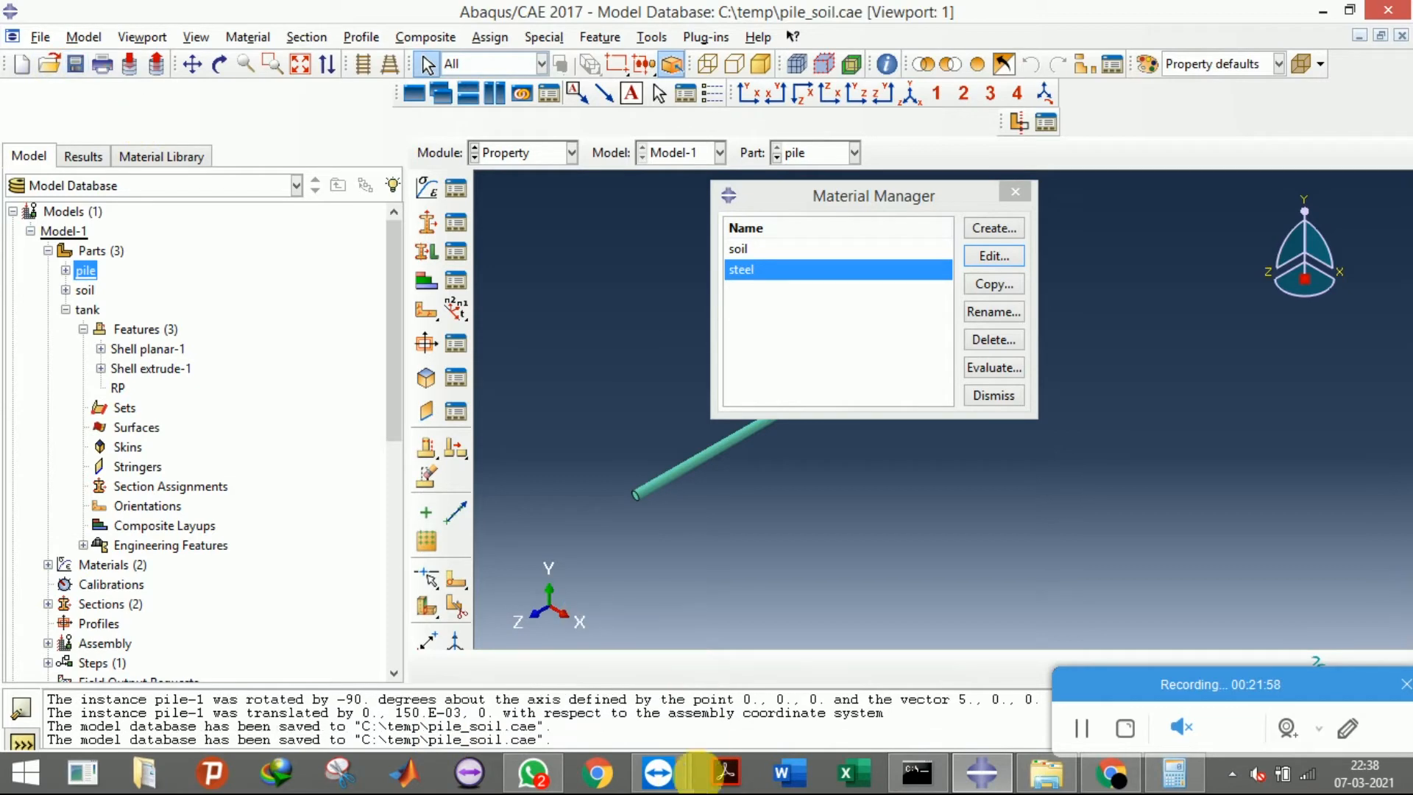
Switch to WhatsApp to check the stress units of the hardening data in the Drucker-Prager soil table, then return to Abaqus/CAE
mouse_move(661, 782)
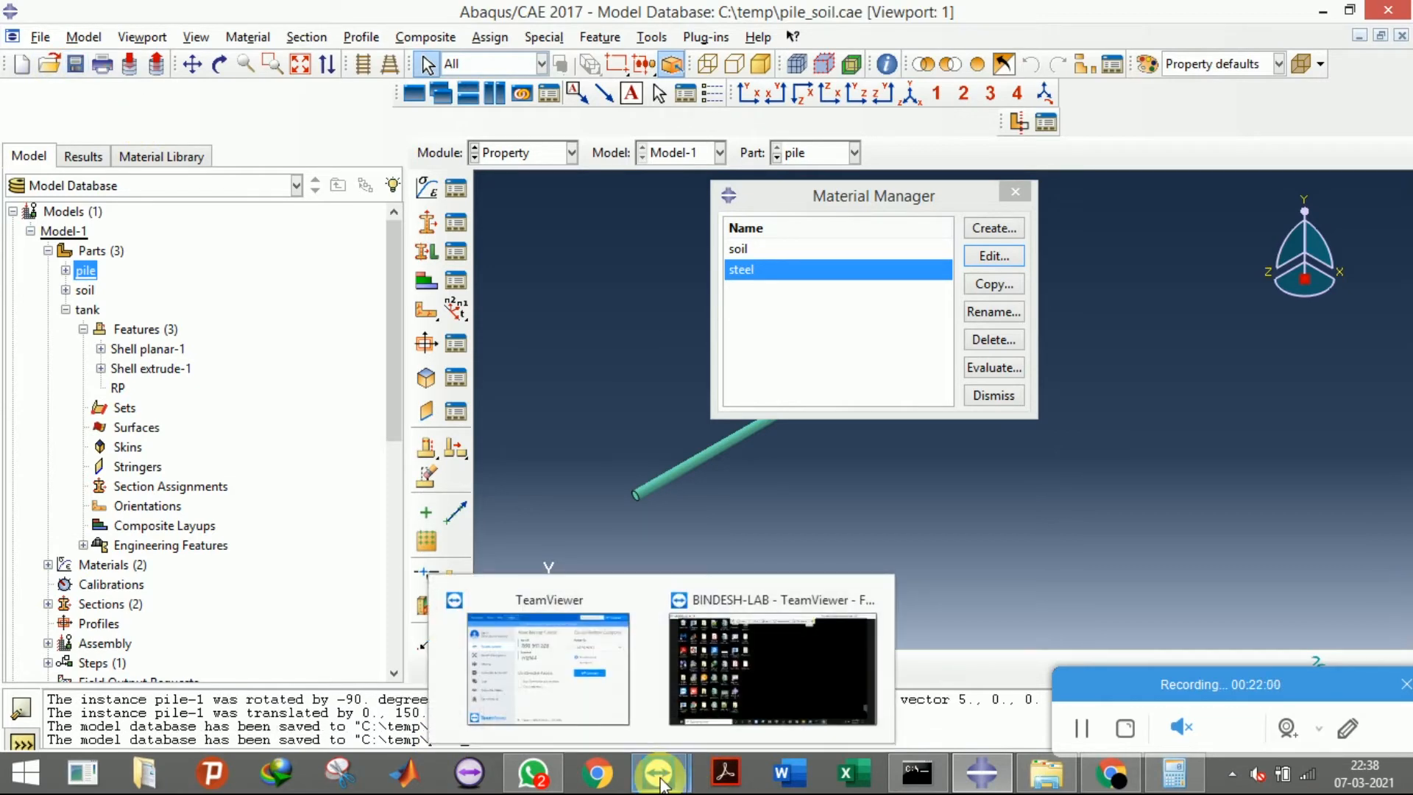
click(536, 772)
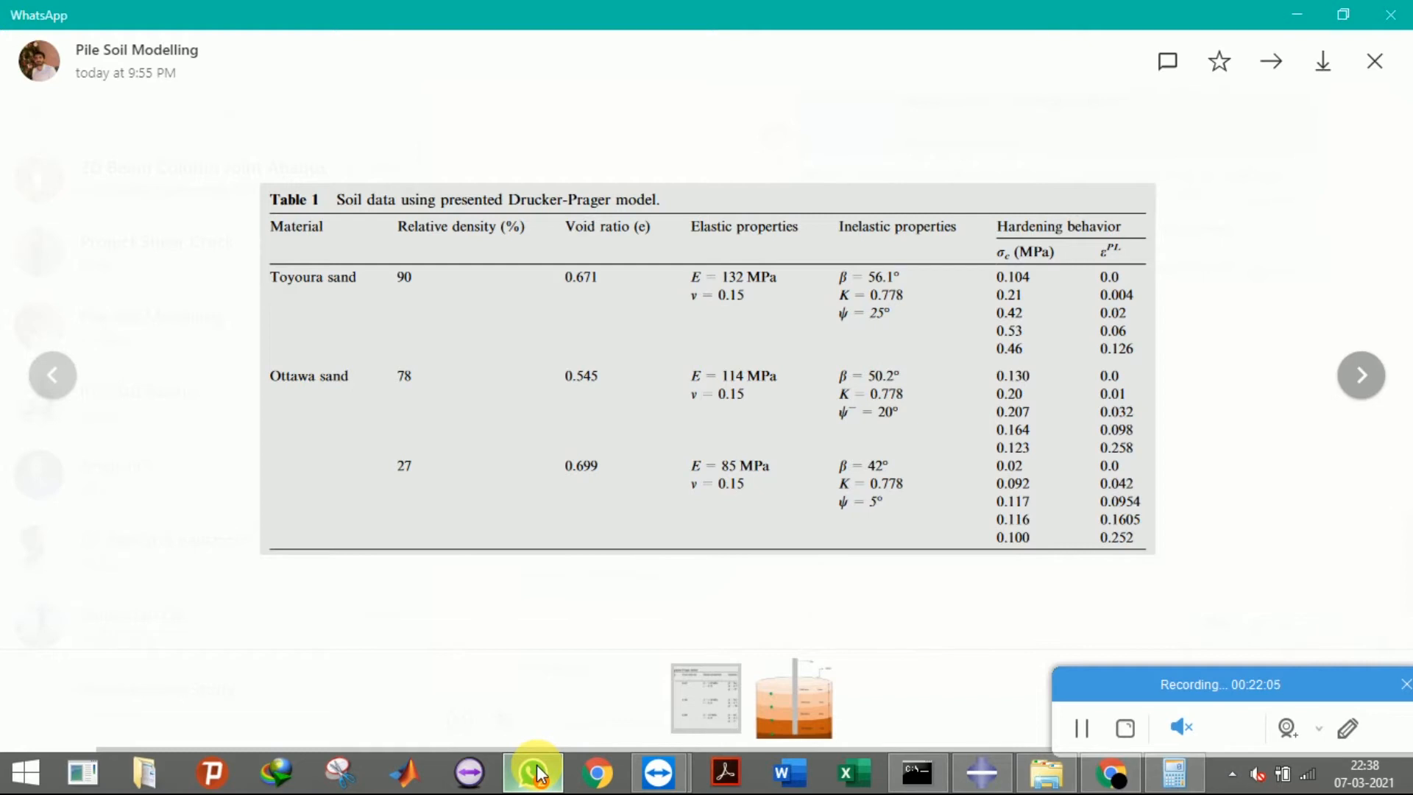
click(535, 773)
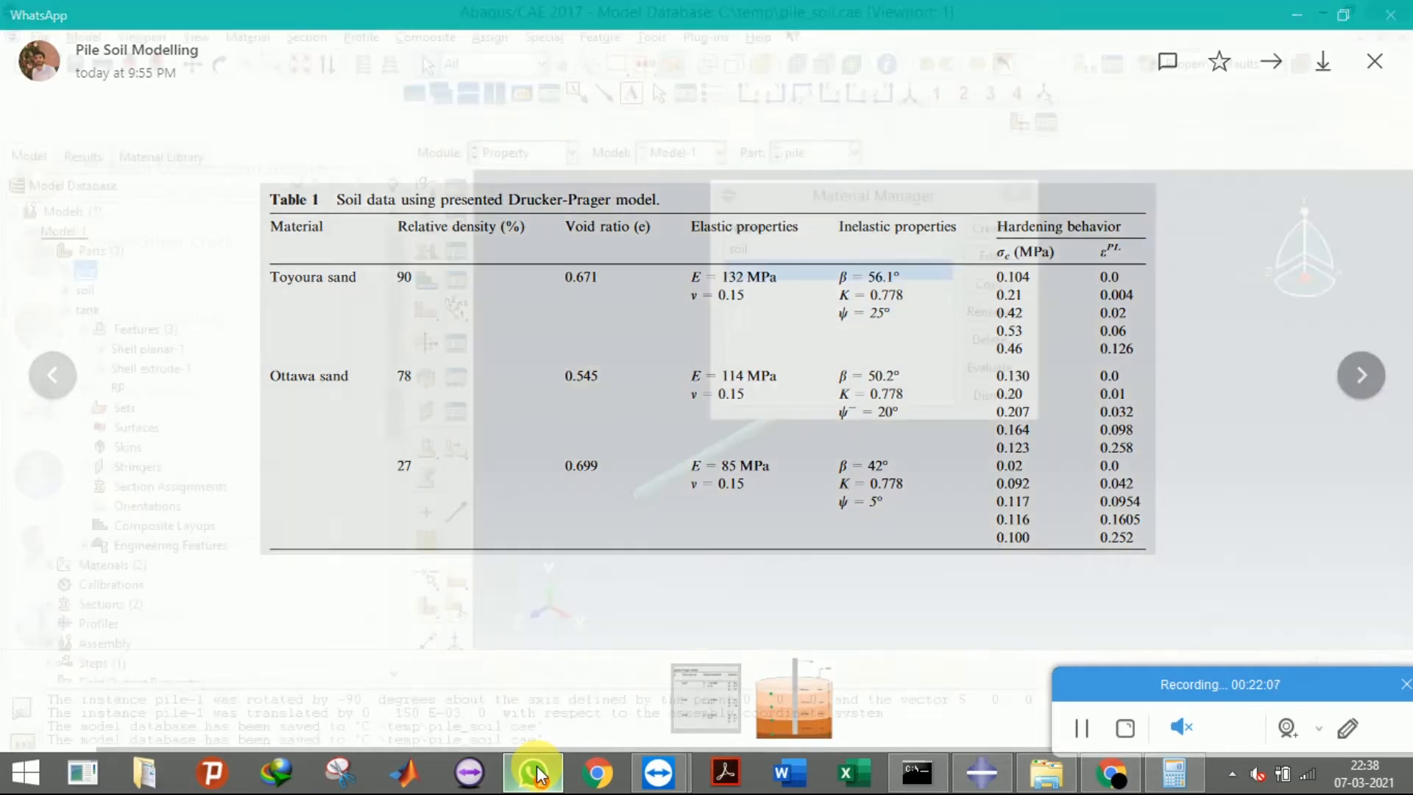
In the soil material's Drucker Prager Hardening data, set the first two yield stresses to 0.13e6 and 0.2e6
click(993, 257)
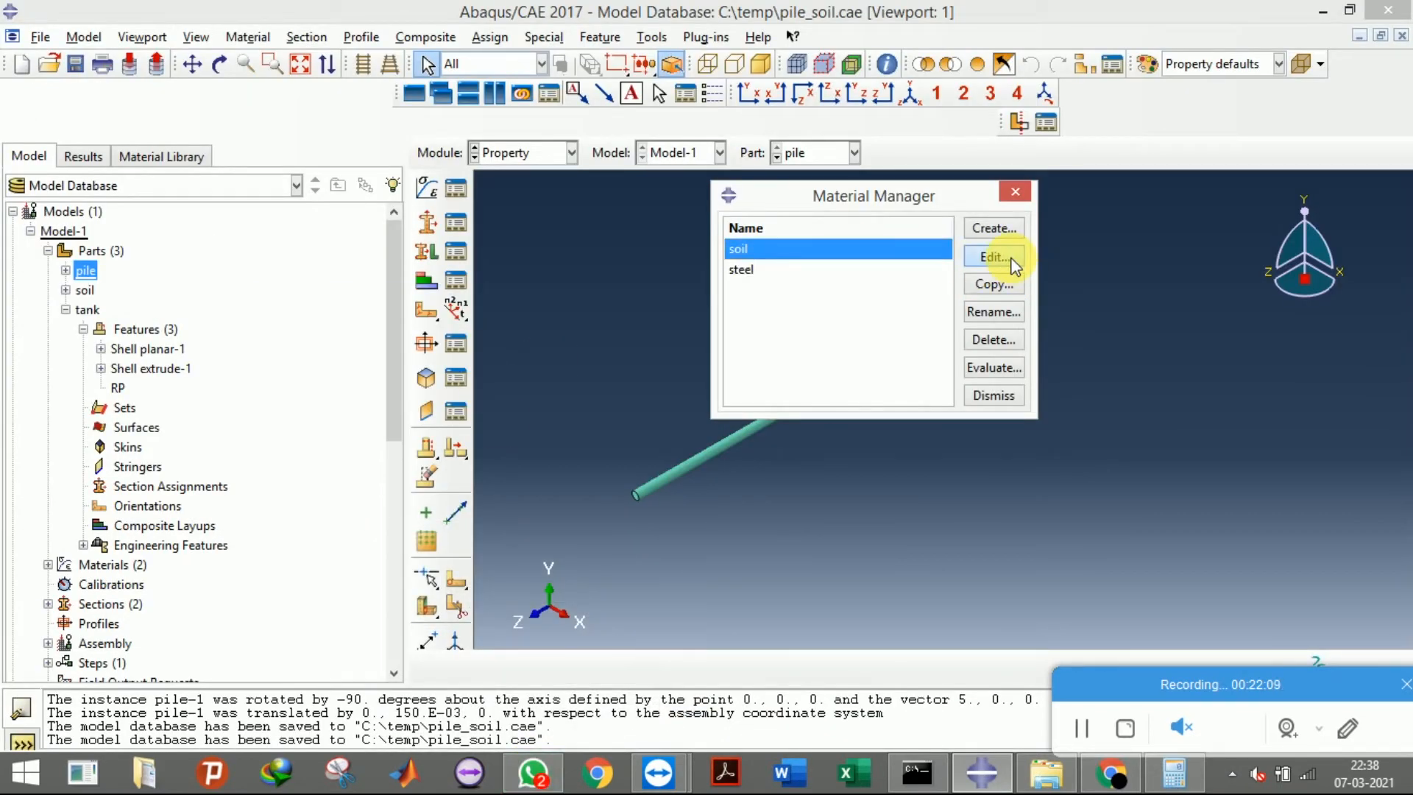
click(317, 235)
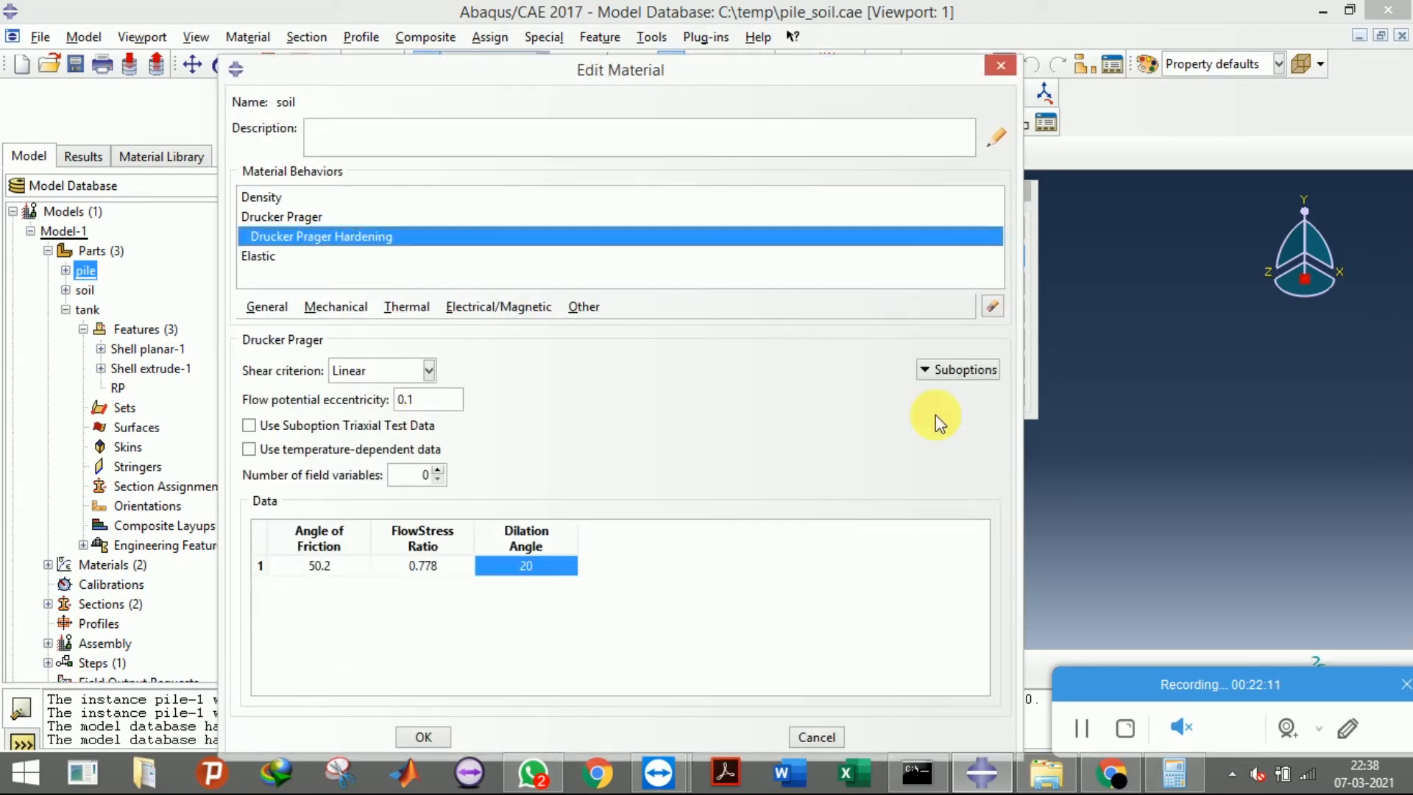
click(945, 370)
click(796, 391)
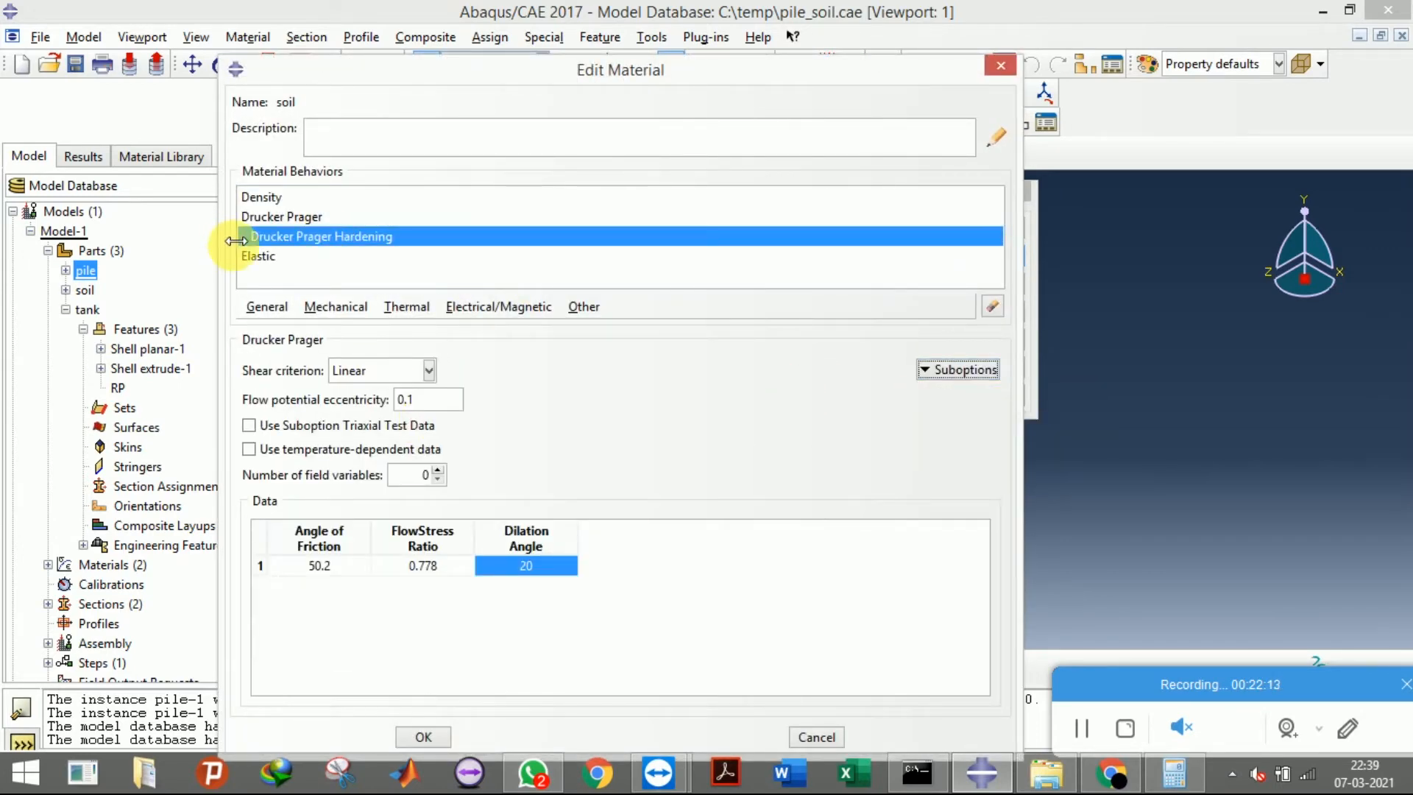
click(939, 369)
click(956, 413)
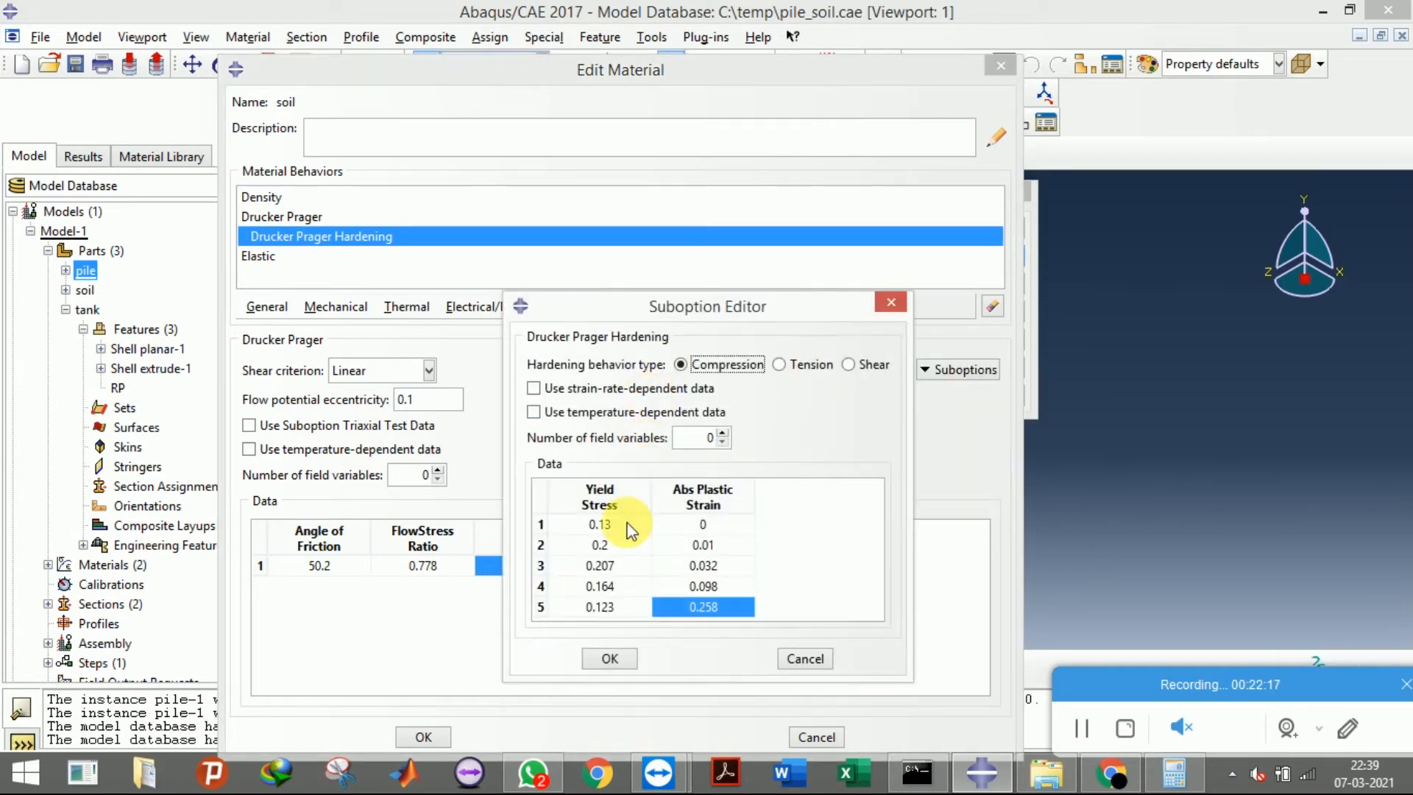
click(627, 525)
click(631, 526)
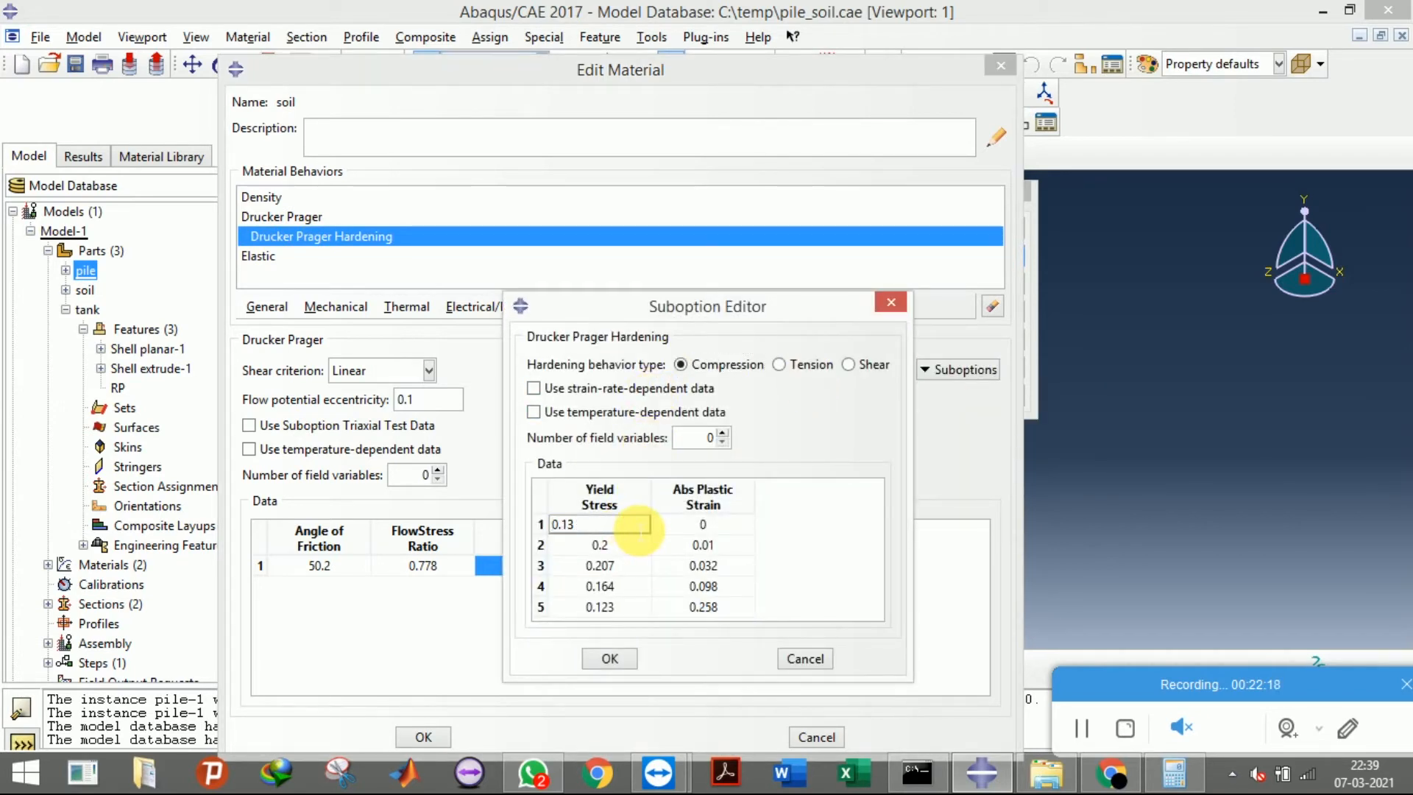
click(646, 546)
click(647, 546)
text(e6)
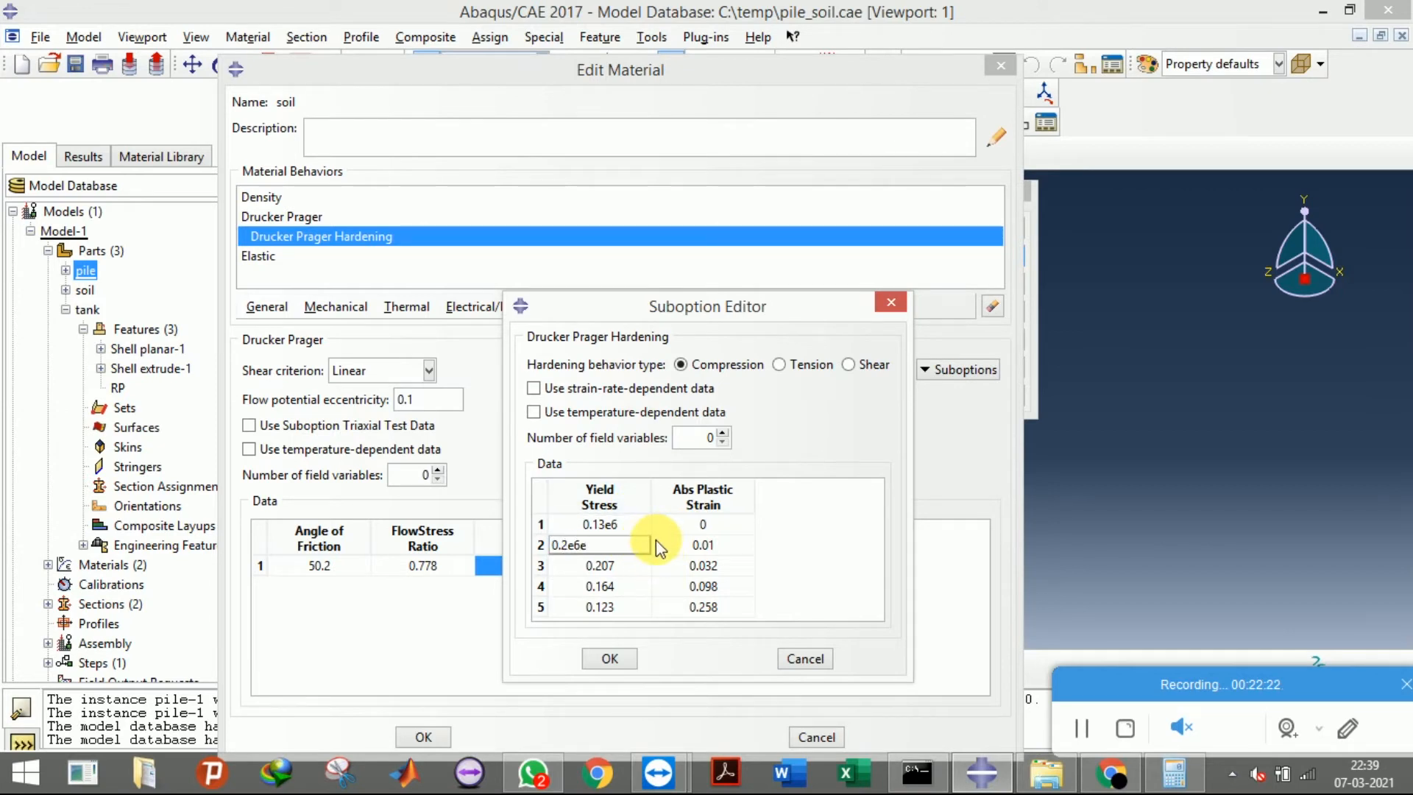
Set the yield stresses in hardening rows 3 to 5 to 0.207e6, 0.164e6 and 0.123e6
click(631, 565)
click(633, 566)
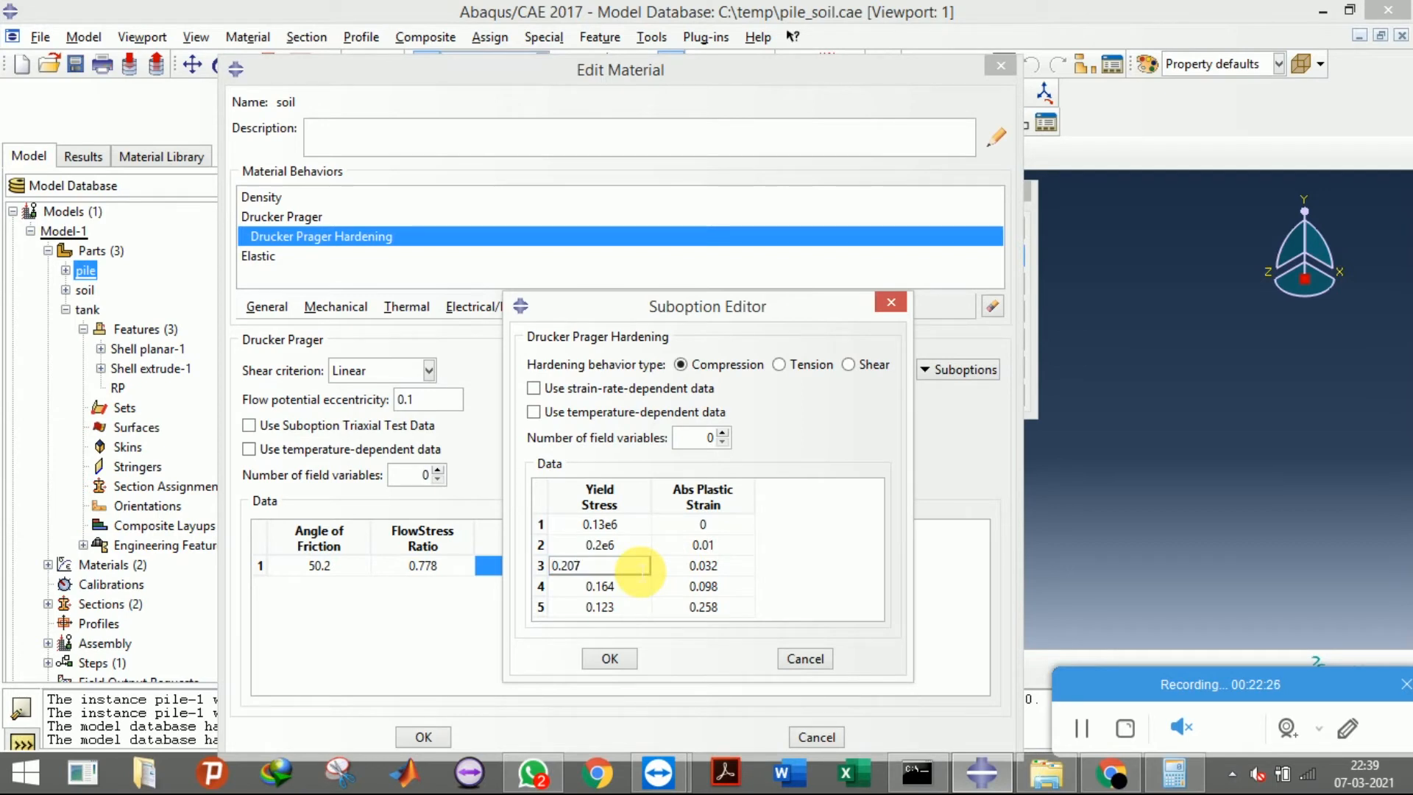
click(646, 587)
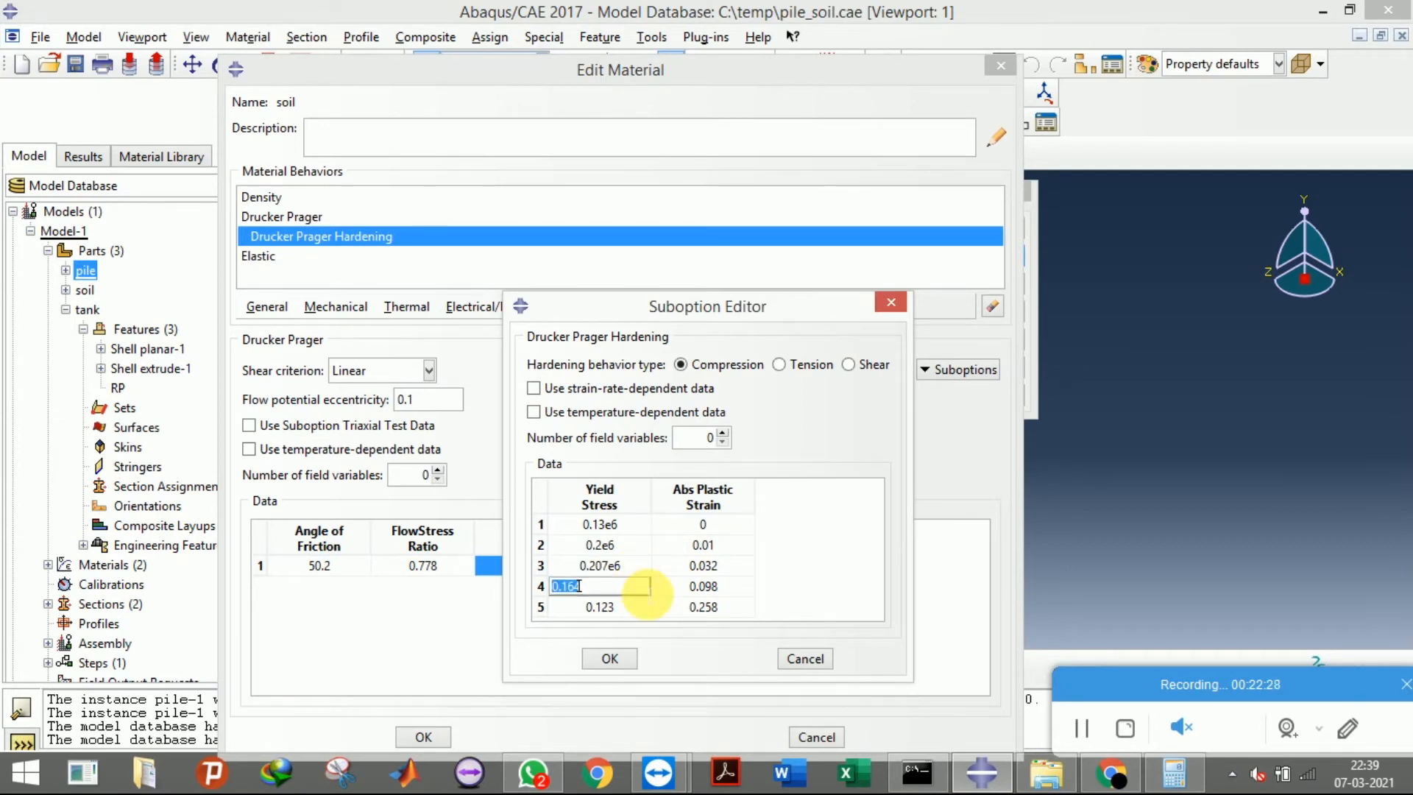
click(629, 605)
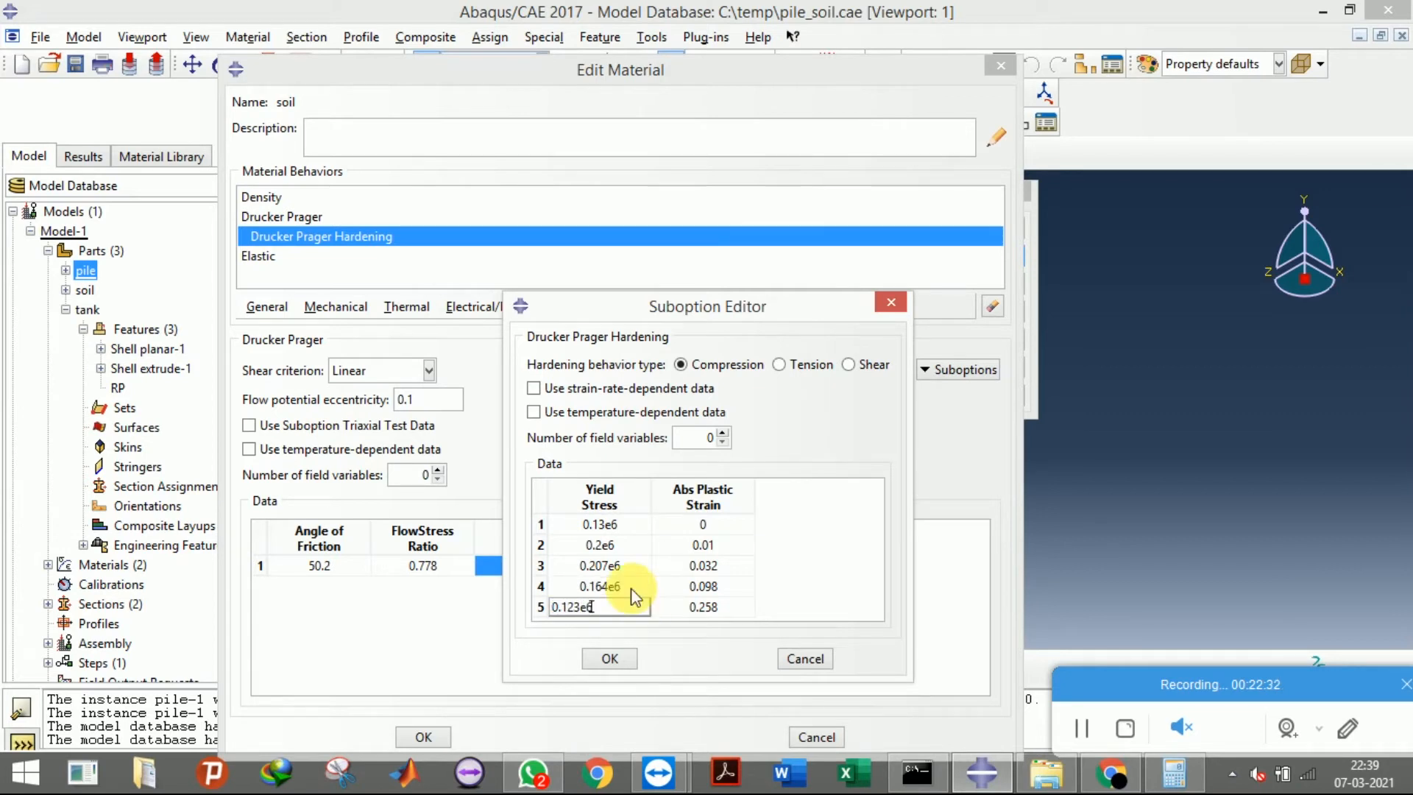
Accept the hardening data and the soil material edits, and save the model database
click(699, 566)
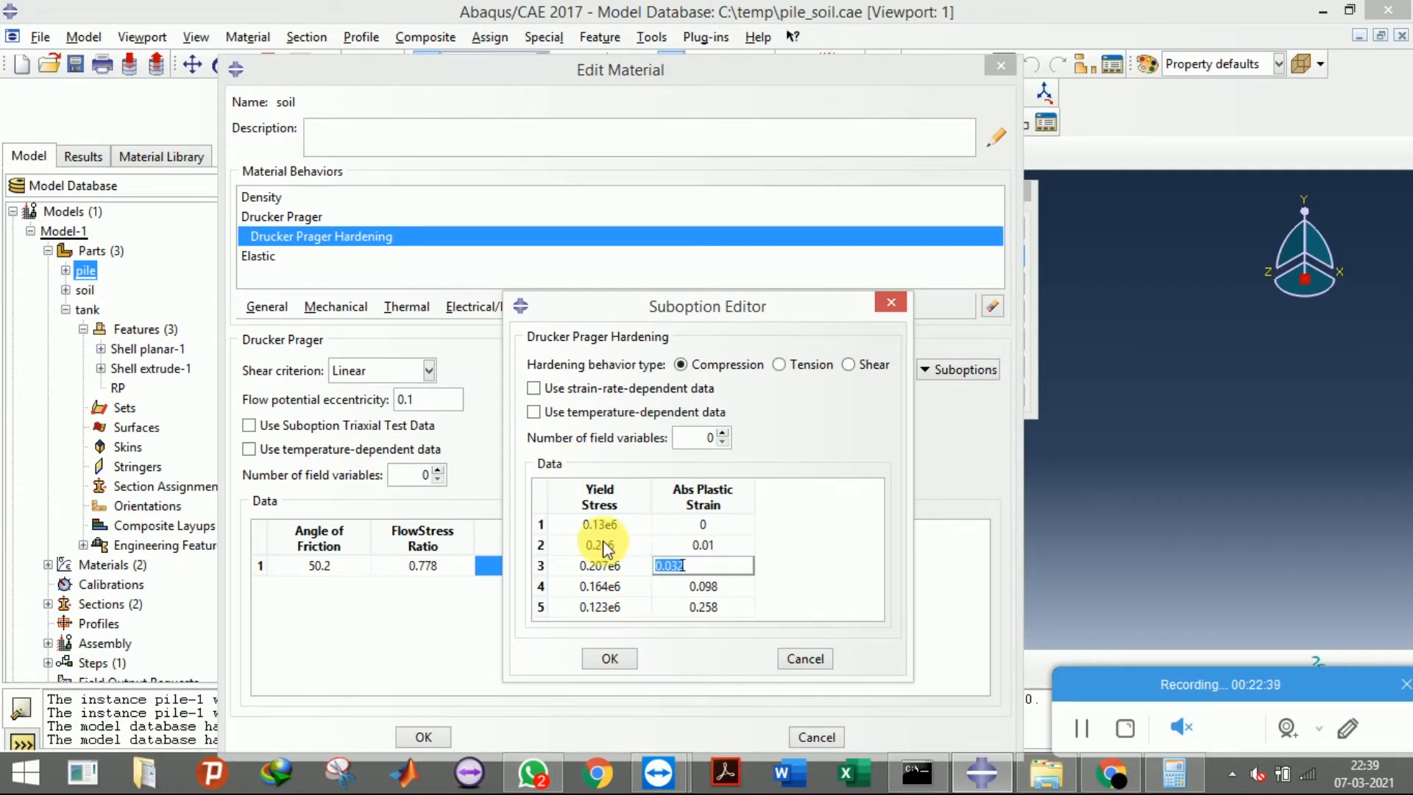
click(610, 659)
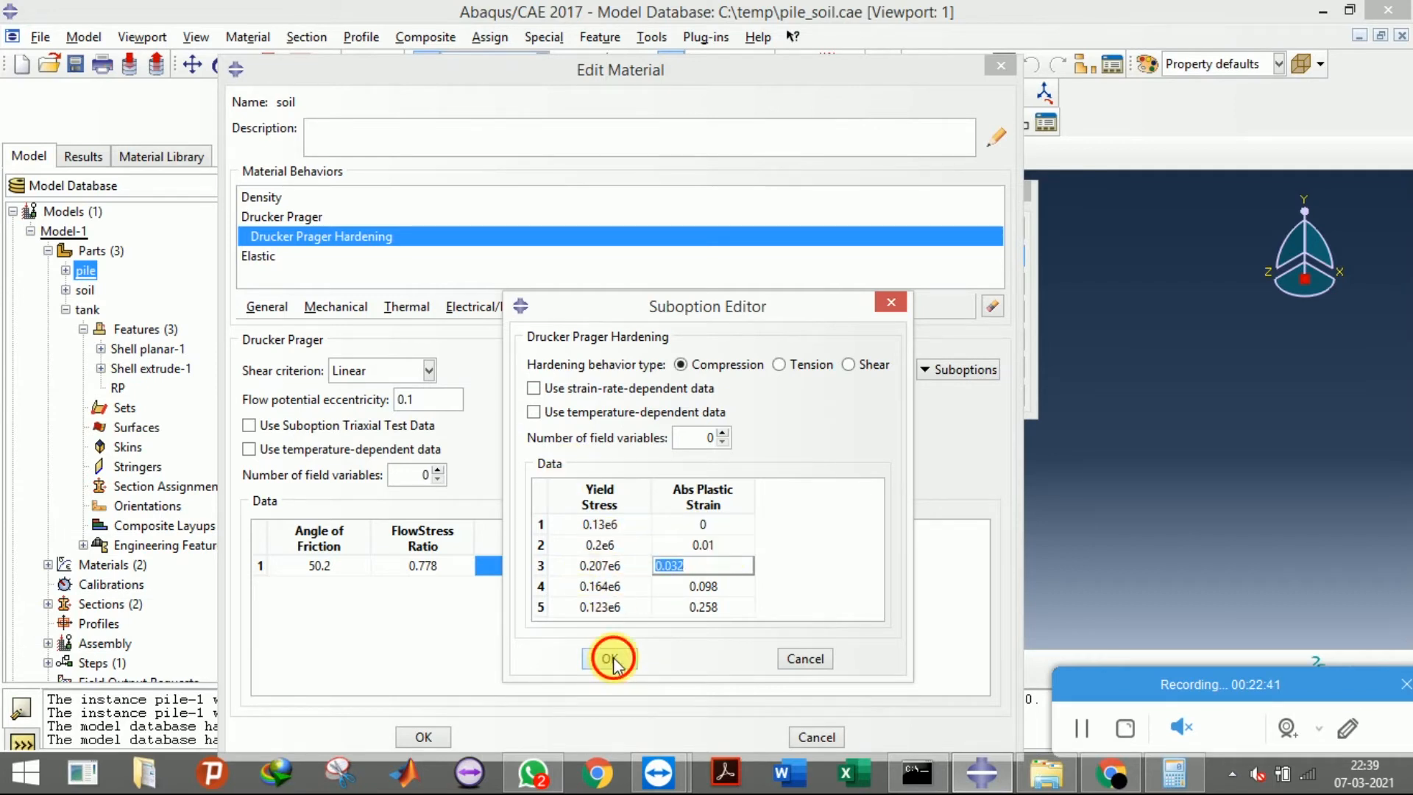
click(424, 736)
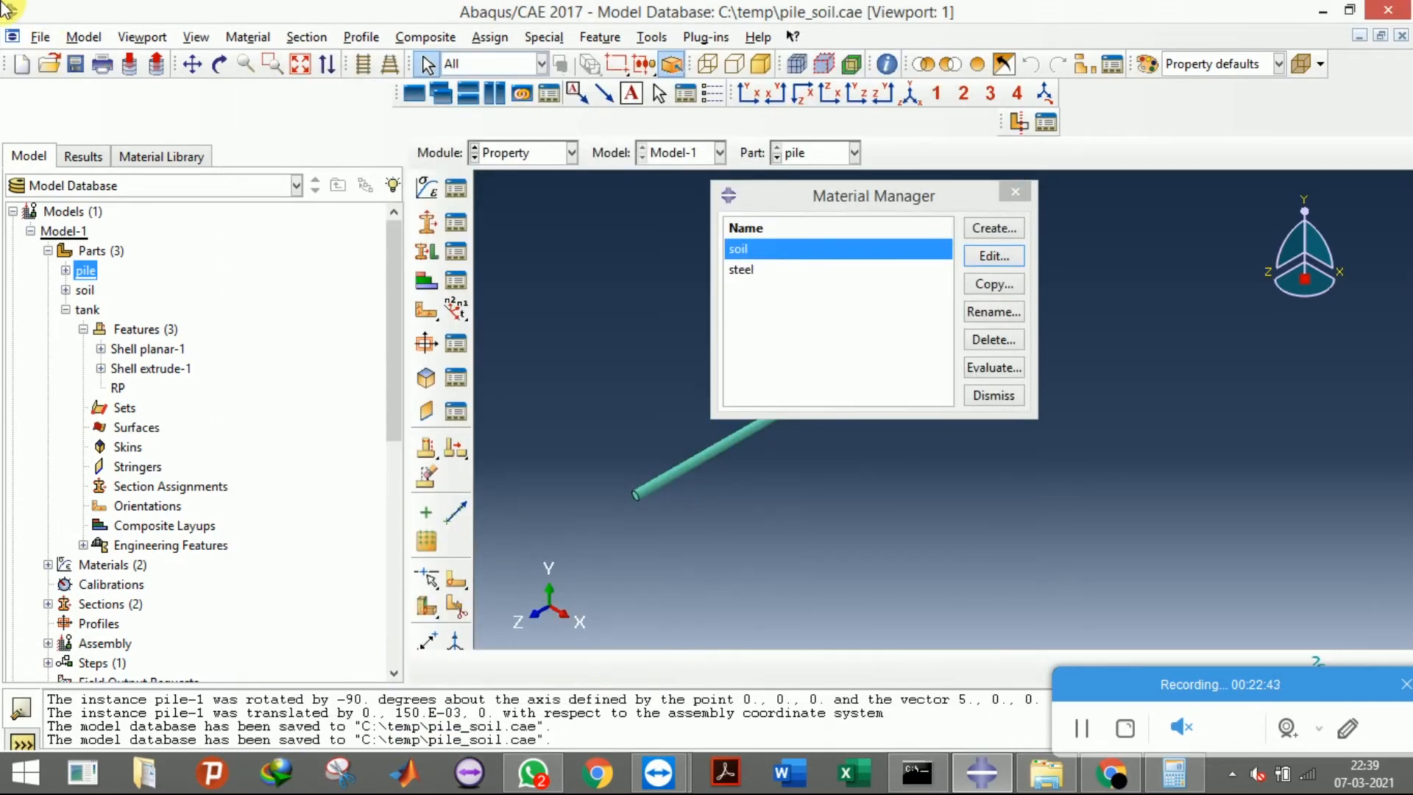
click(86, 76)
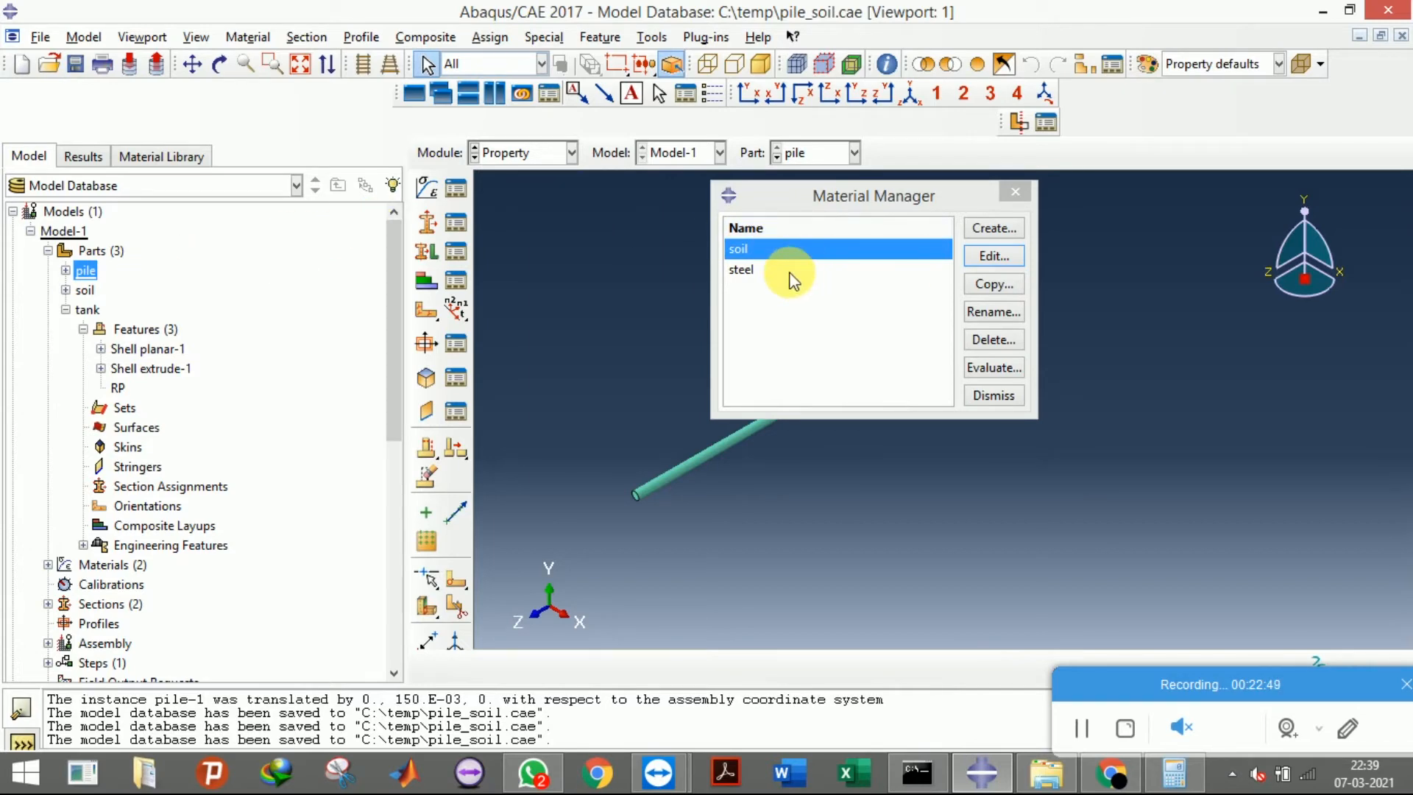
Look up the soil and steel thermal conductivity and specific heat in the Pile Soil Modelling chat in WhatsApp, and return to Abaqus/CAE
click(532, 772)
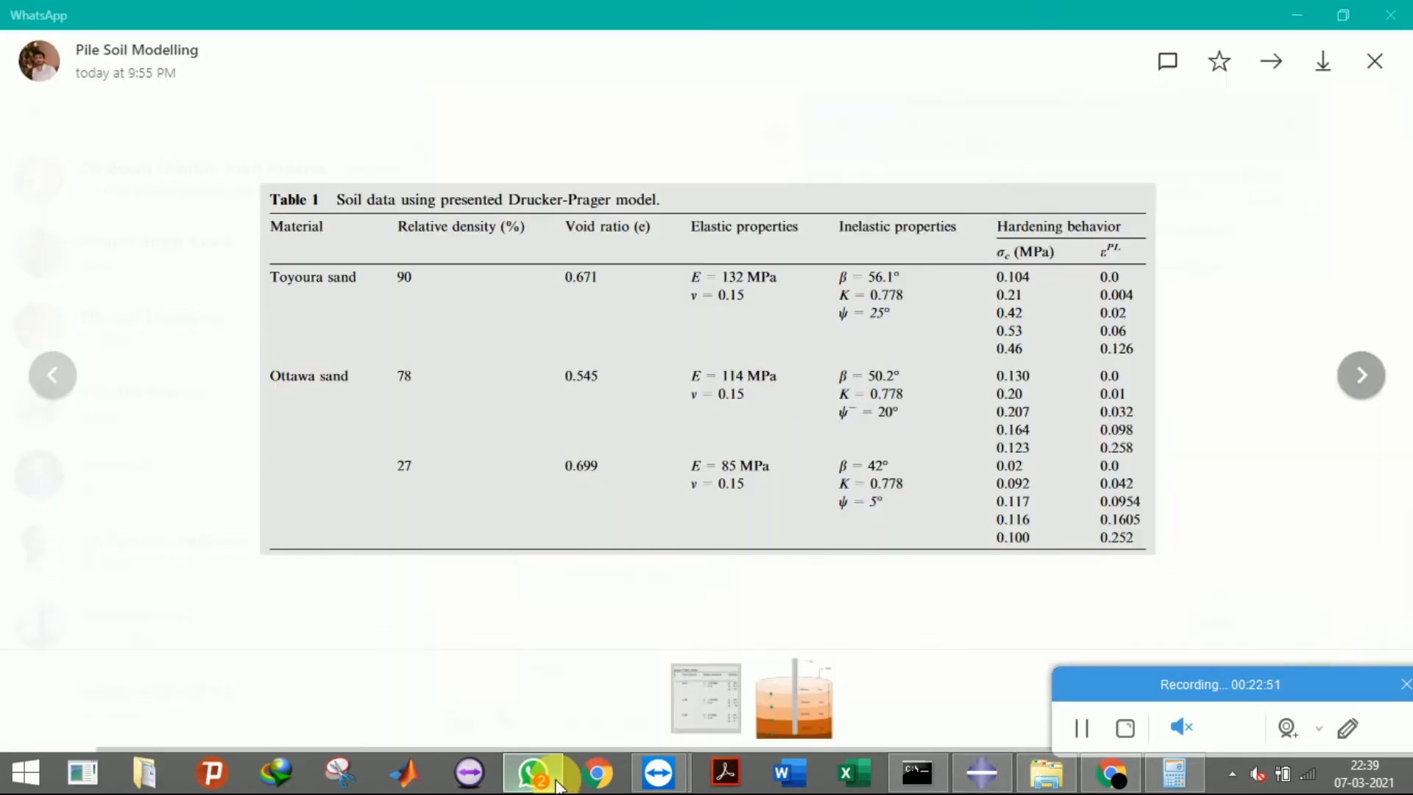
click(1374, 61)
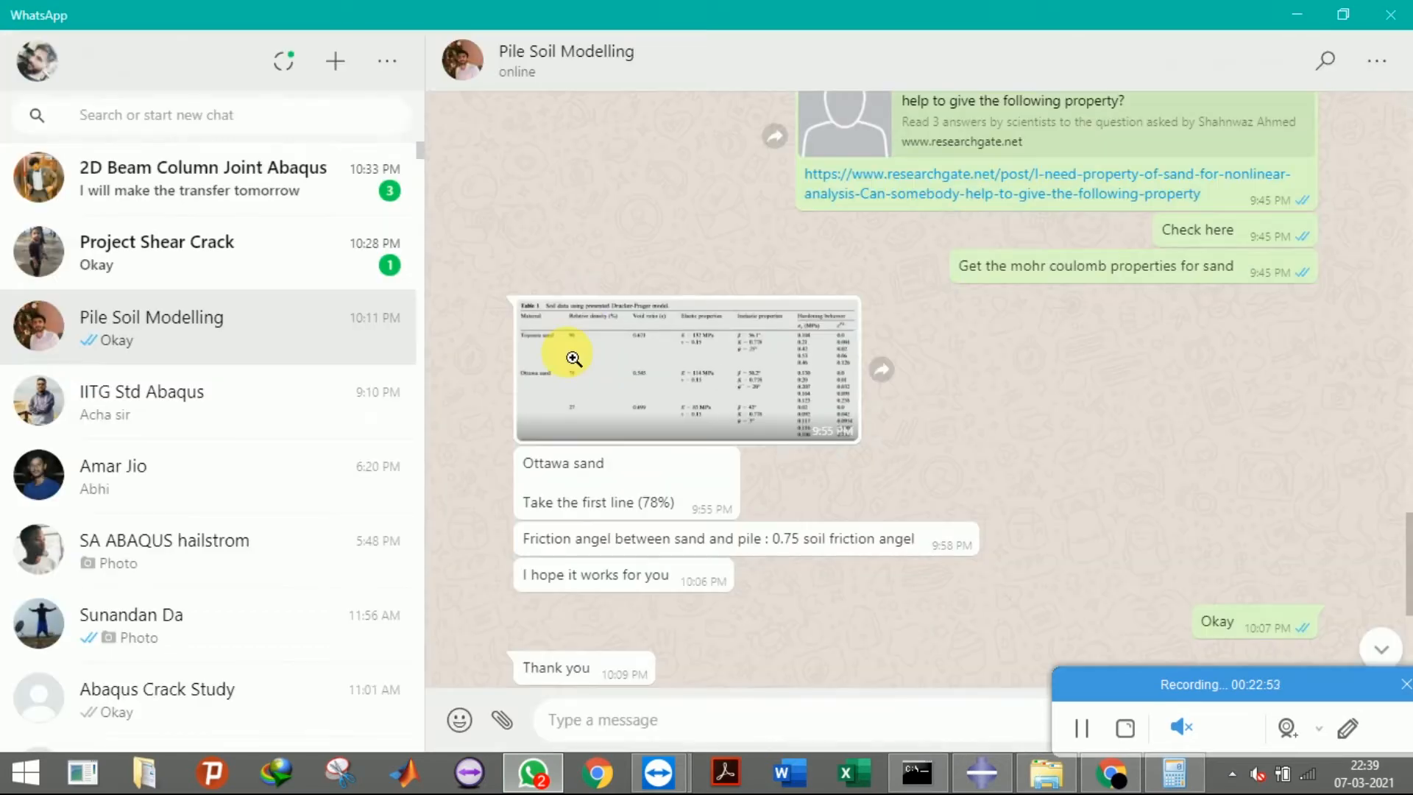
scroll(694, 360, up, 15)
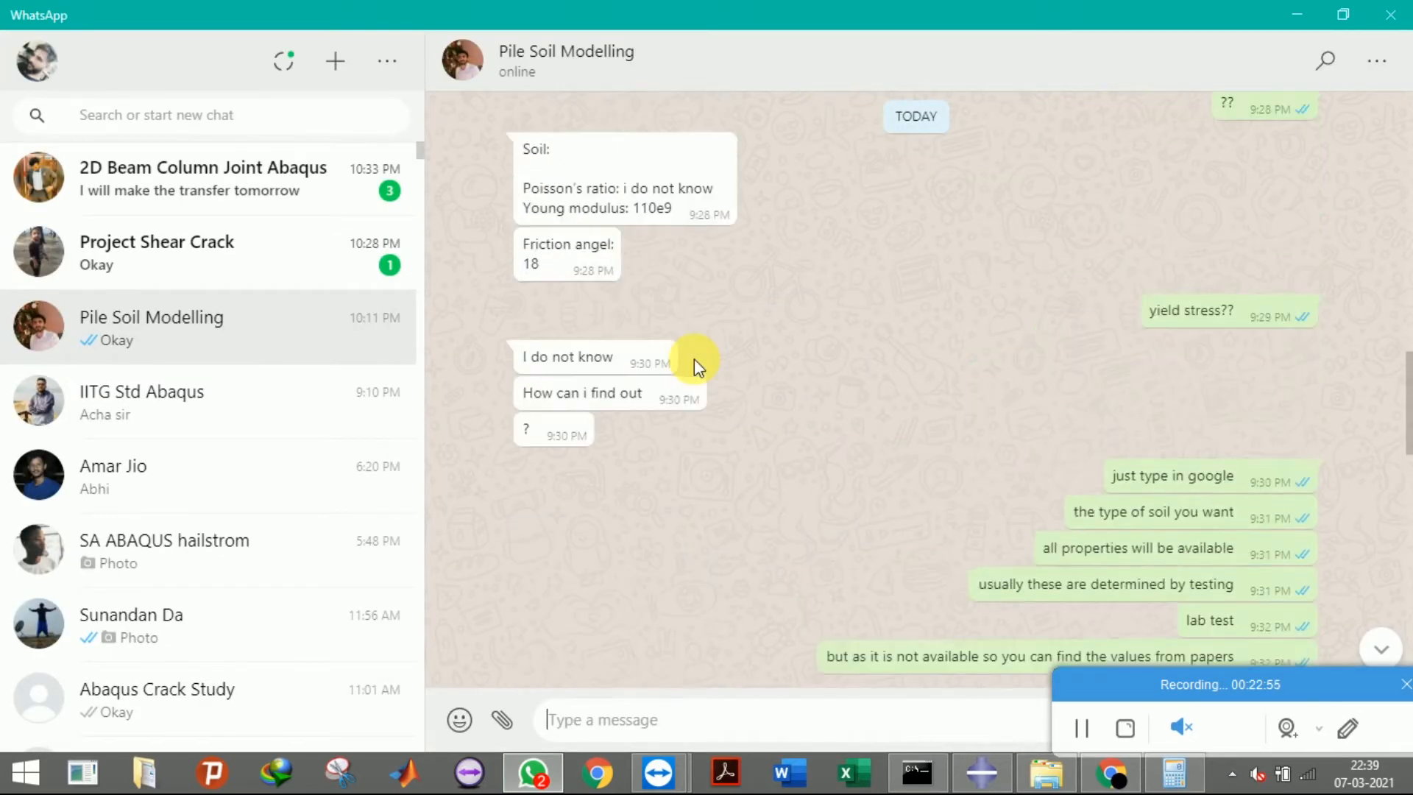
scroll(694, 359, up, 15)
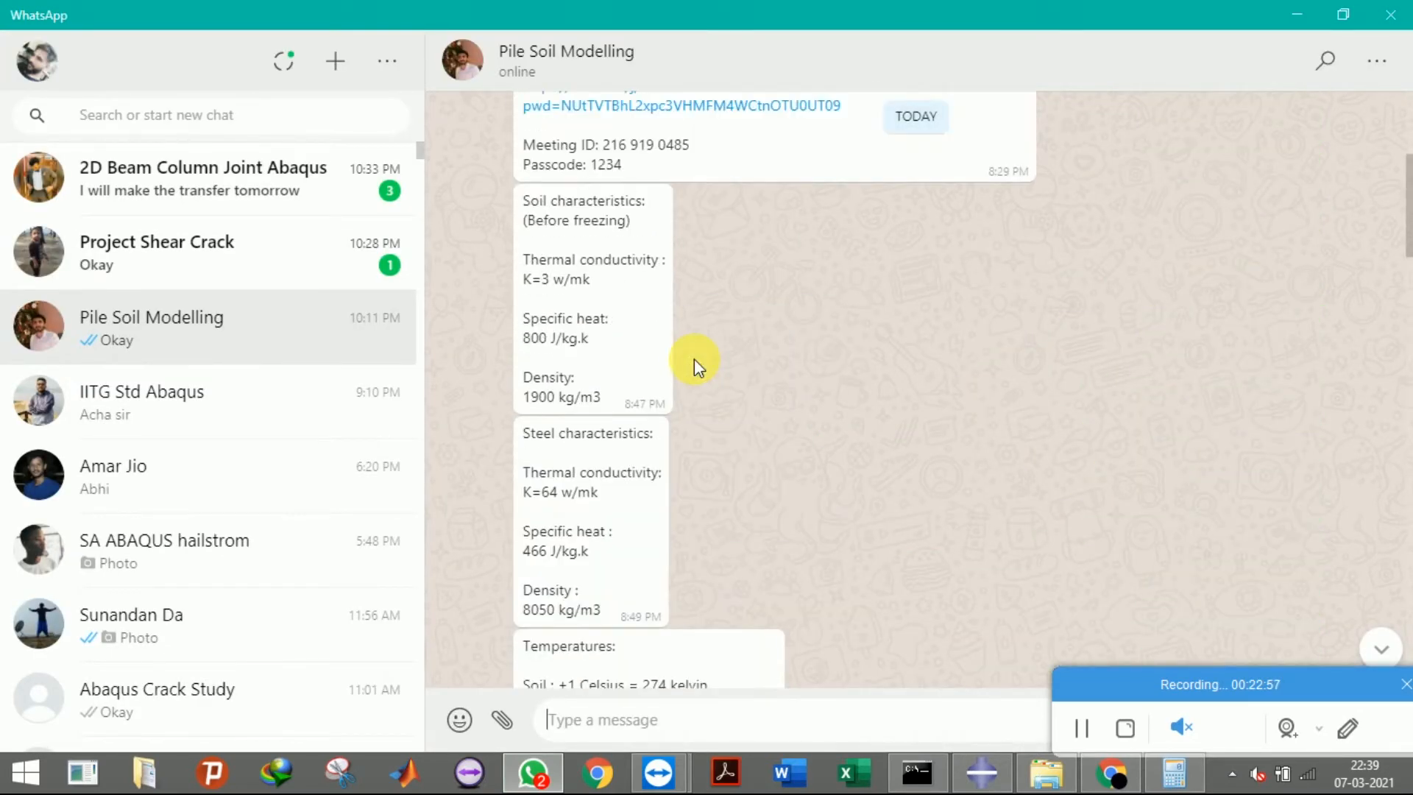
scroll(694, 359, down, 3)
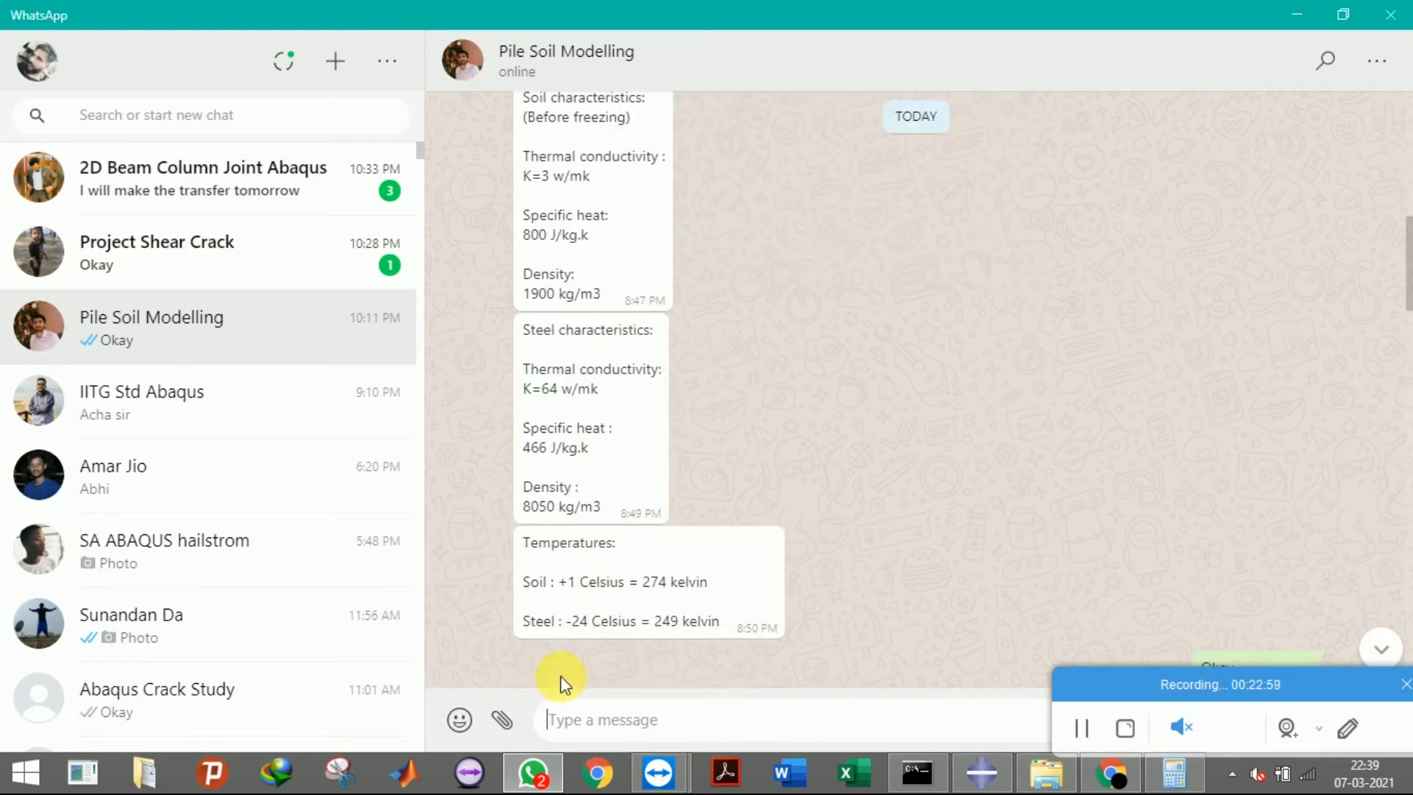
scroll(561, 681, up, 1)
click(529, 781)
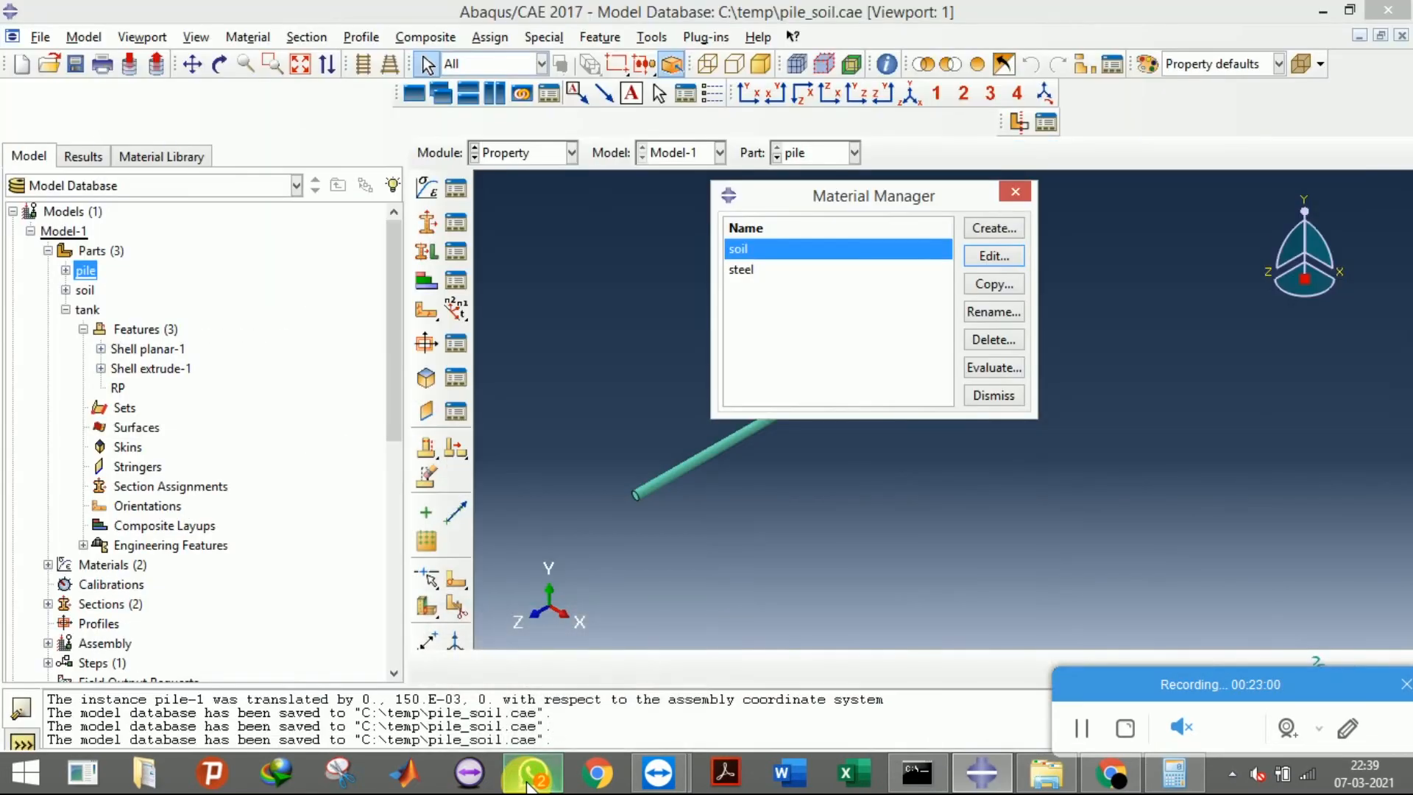
Add isotropic thermal conductivity of 3 to the soil material, checking the value against the WhatsApp chat
click(970, 257)
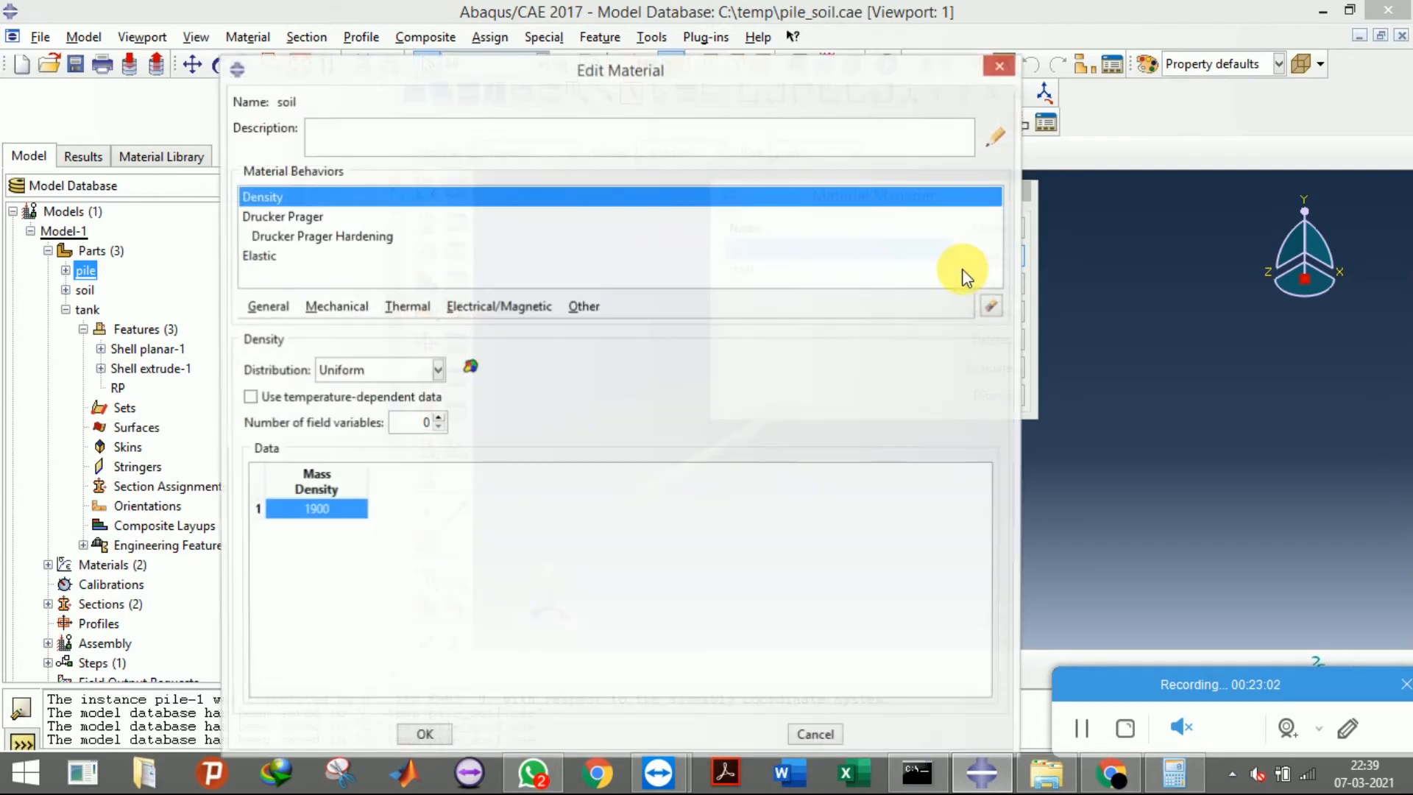
click(355, 316)
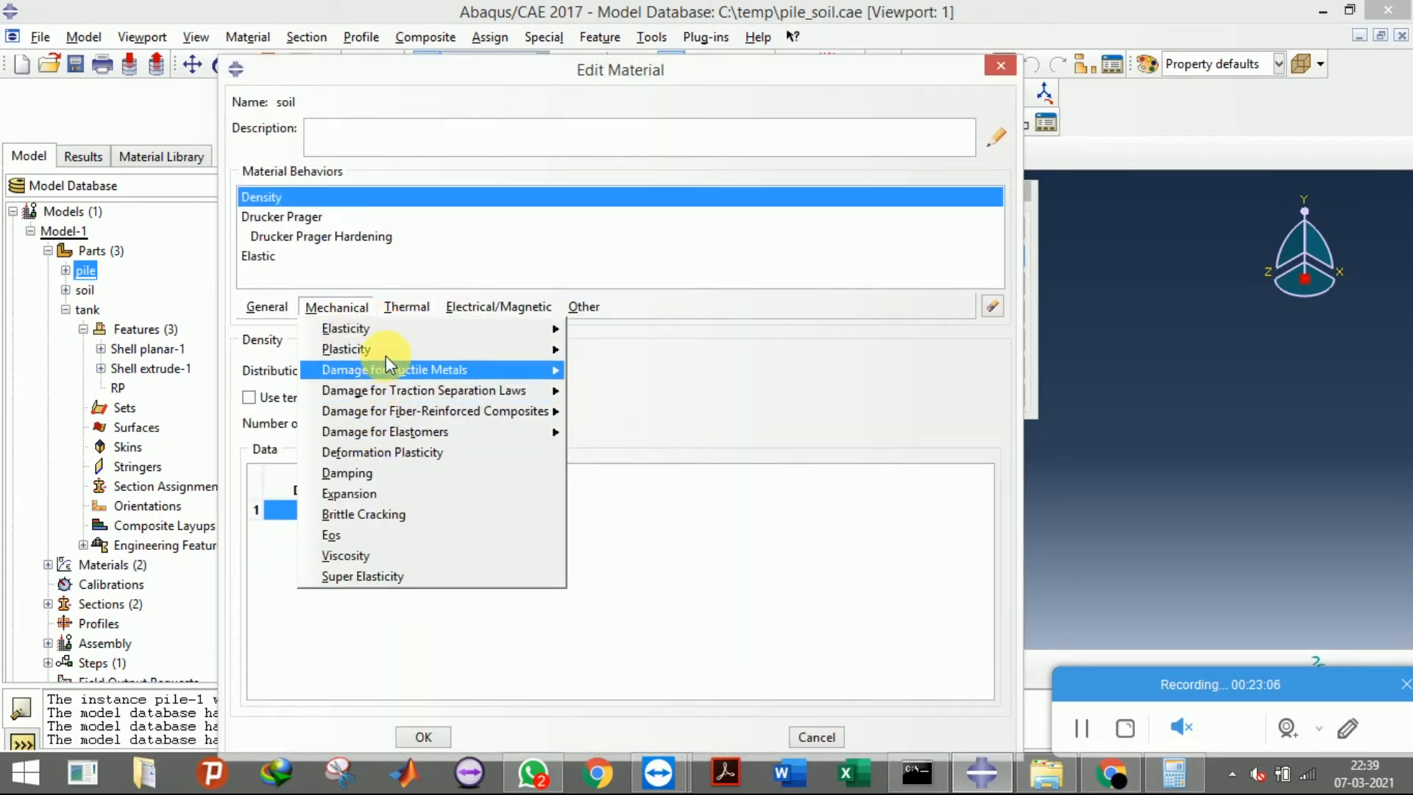
click(276, 311)
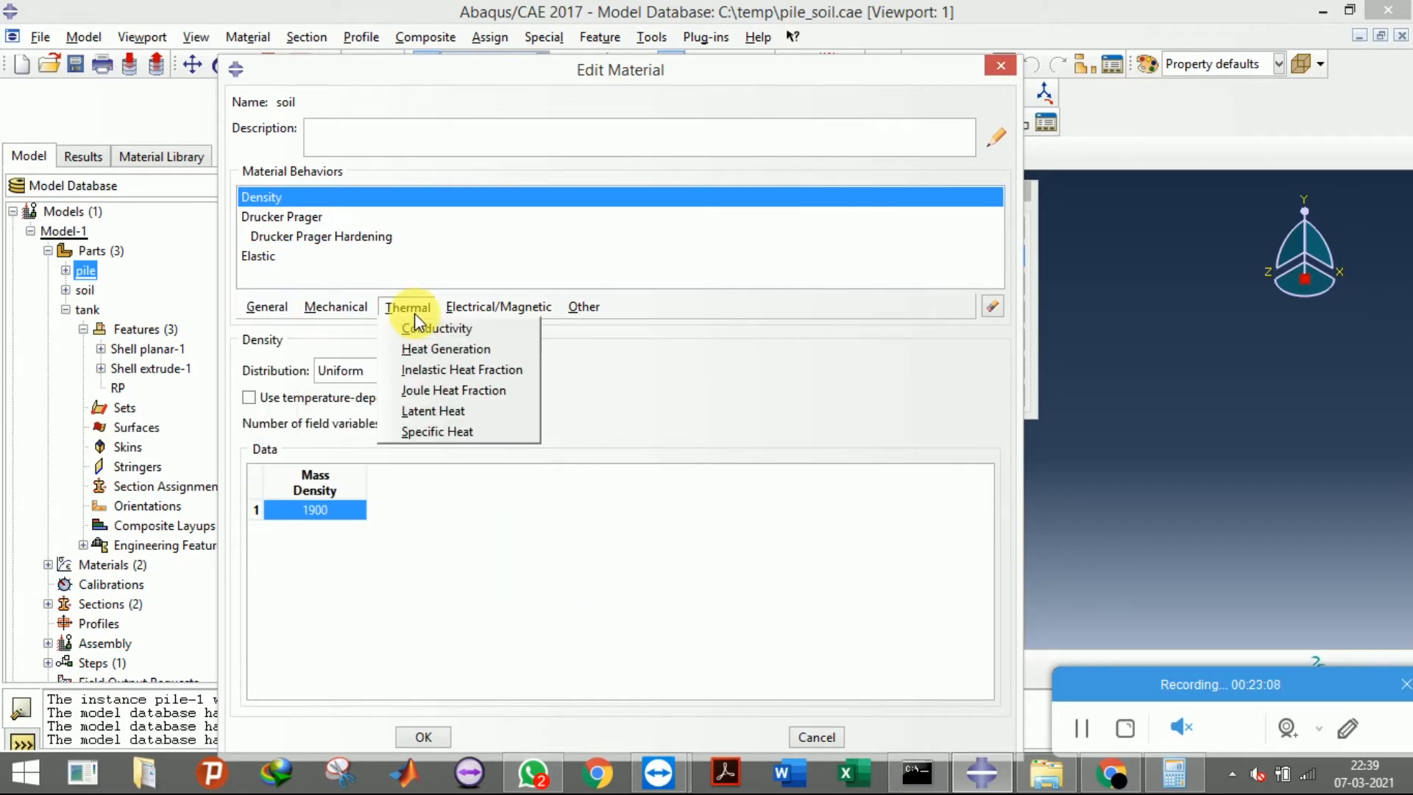
click(423, 326)
click(331, 495)
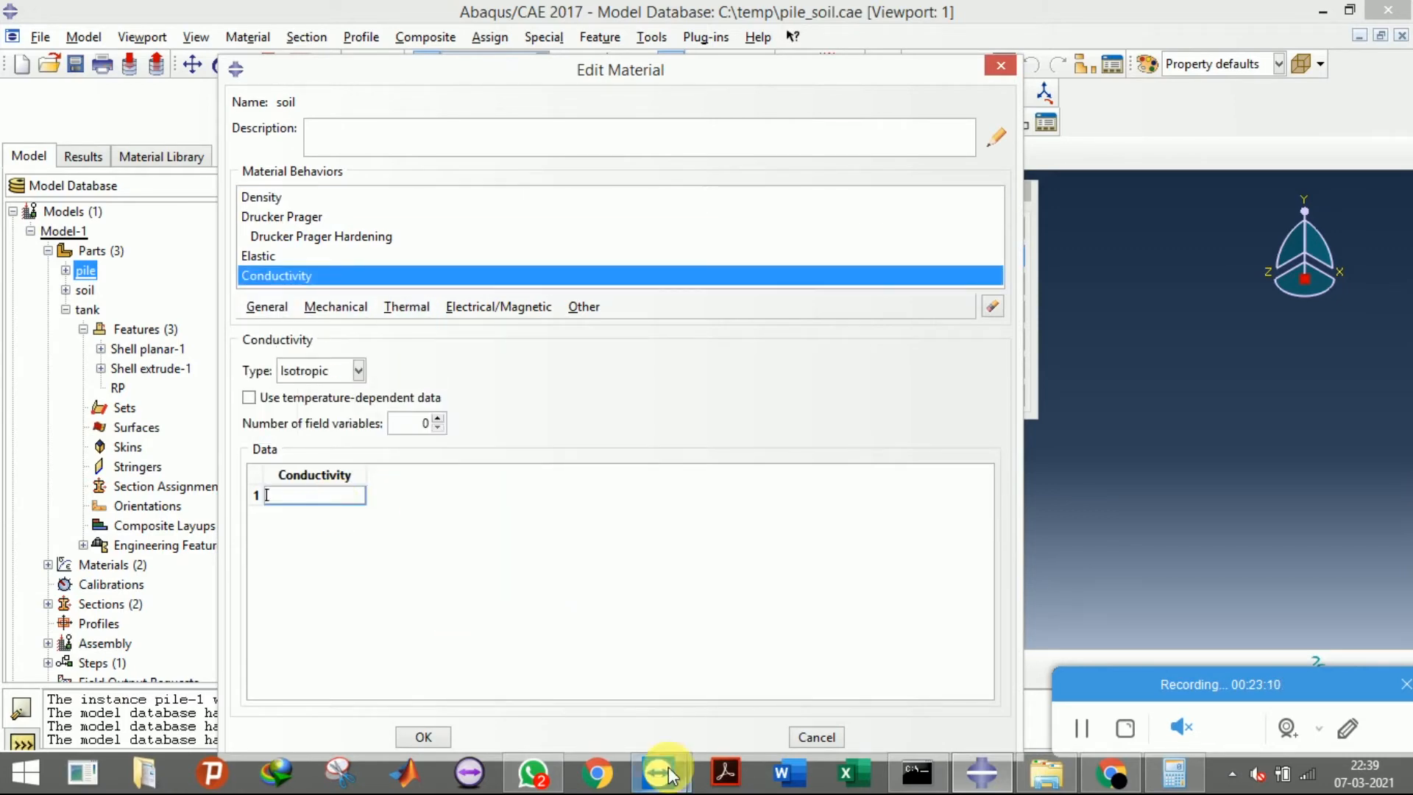
click(546, 778)
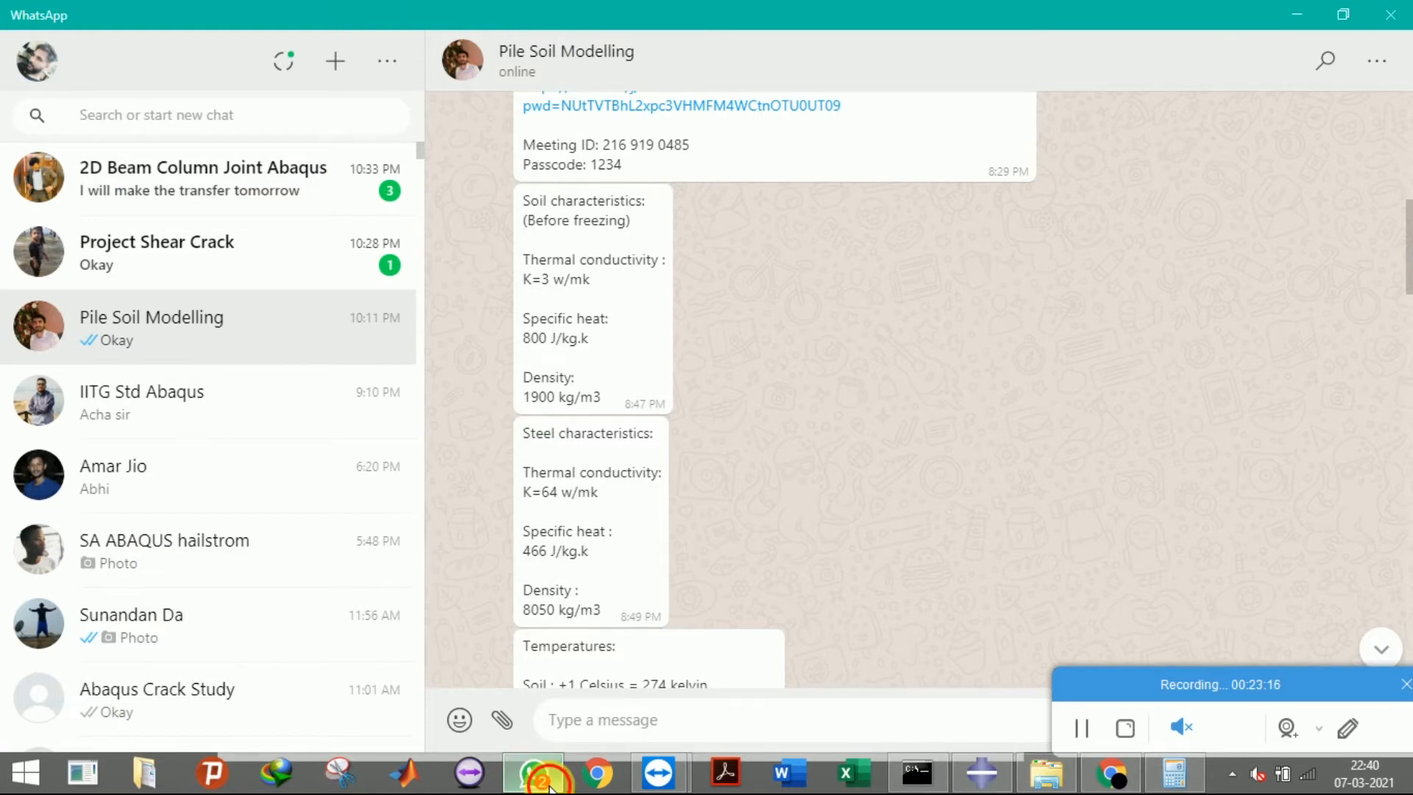
click(550, 786)
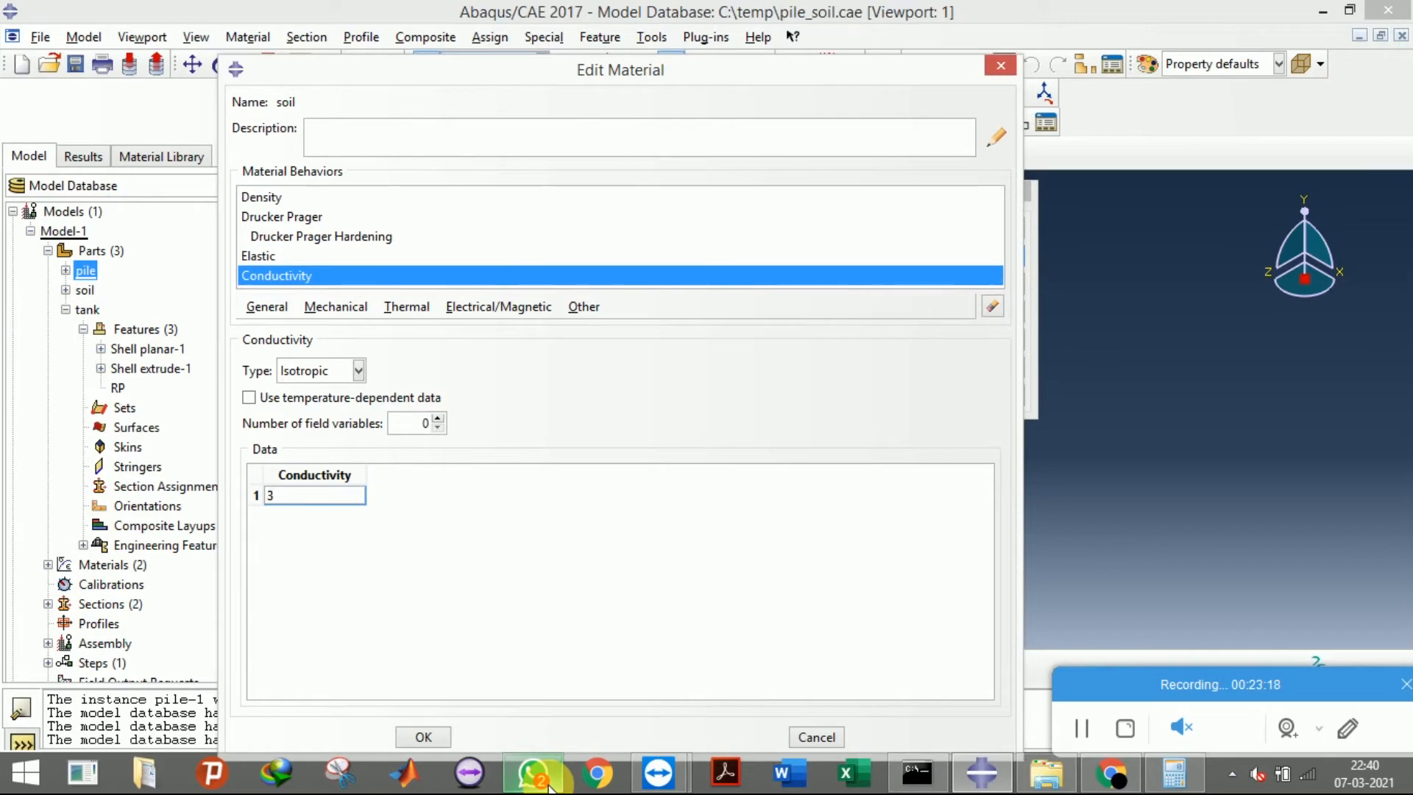
Add a constant-volume specific heat of 800 to the soil material, checking it against the WhatsApp chat, and accept the material edits
click(550, 785)
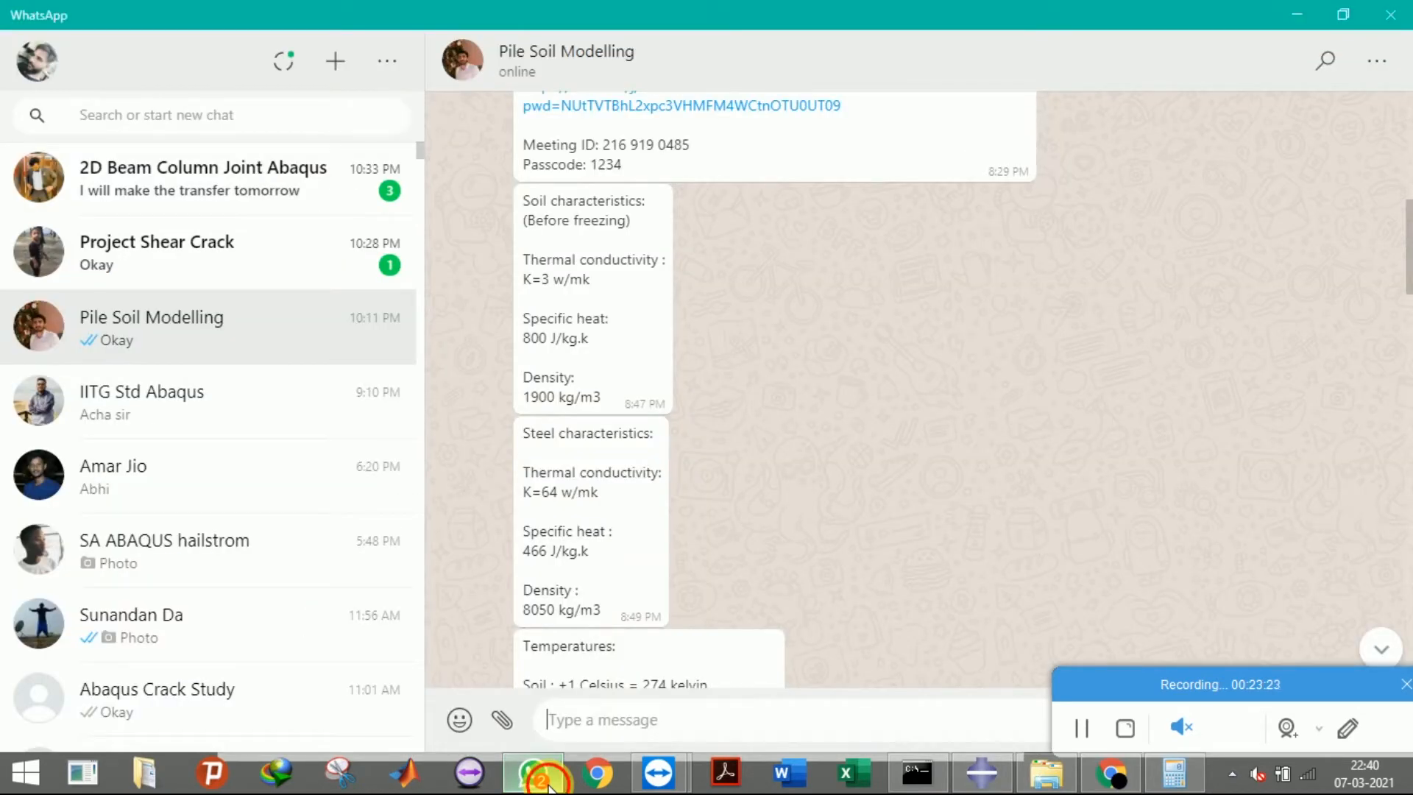
click(550, 785)
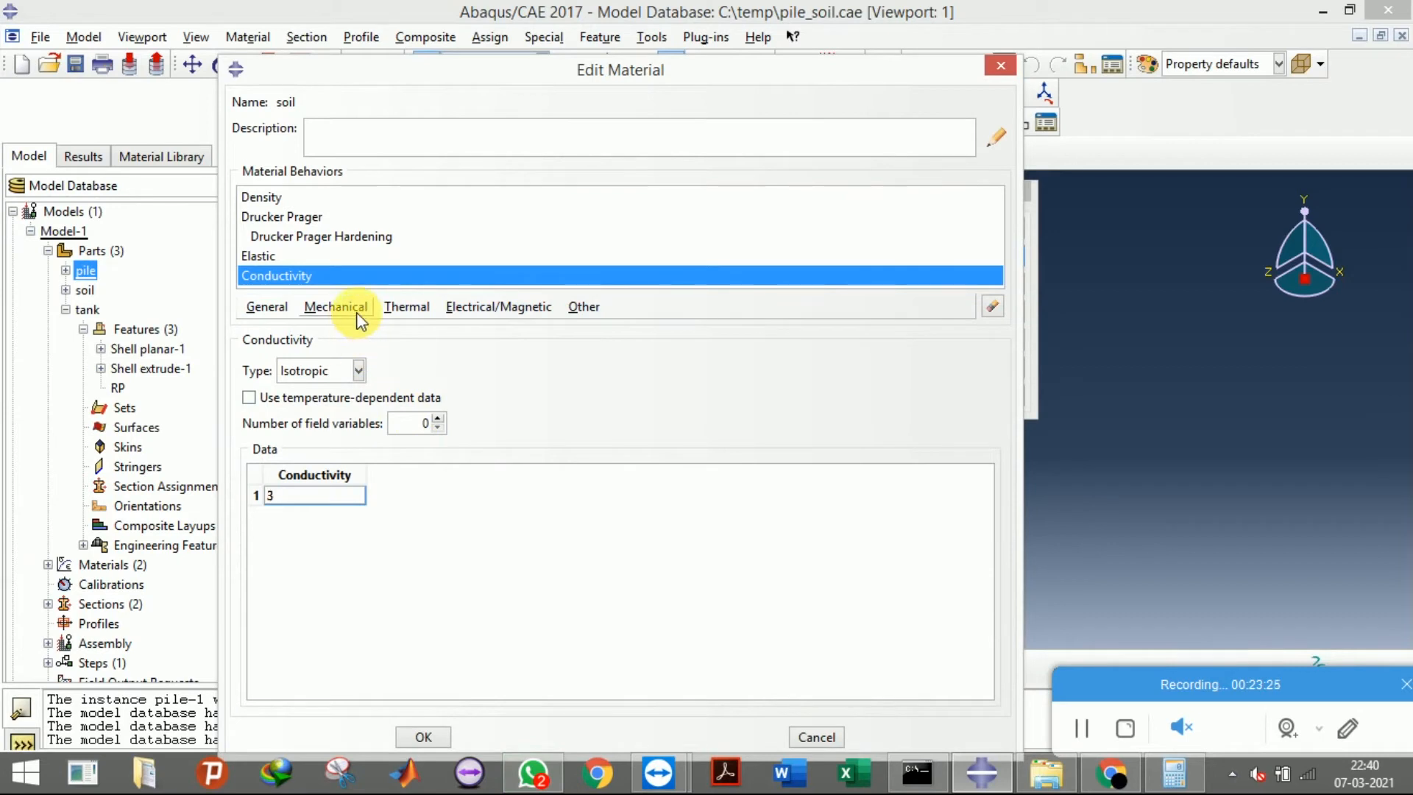
click(423, 315)
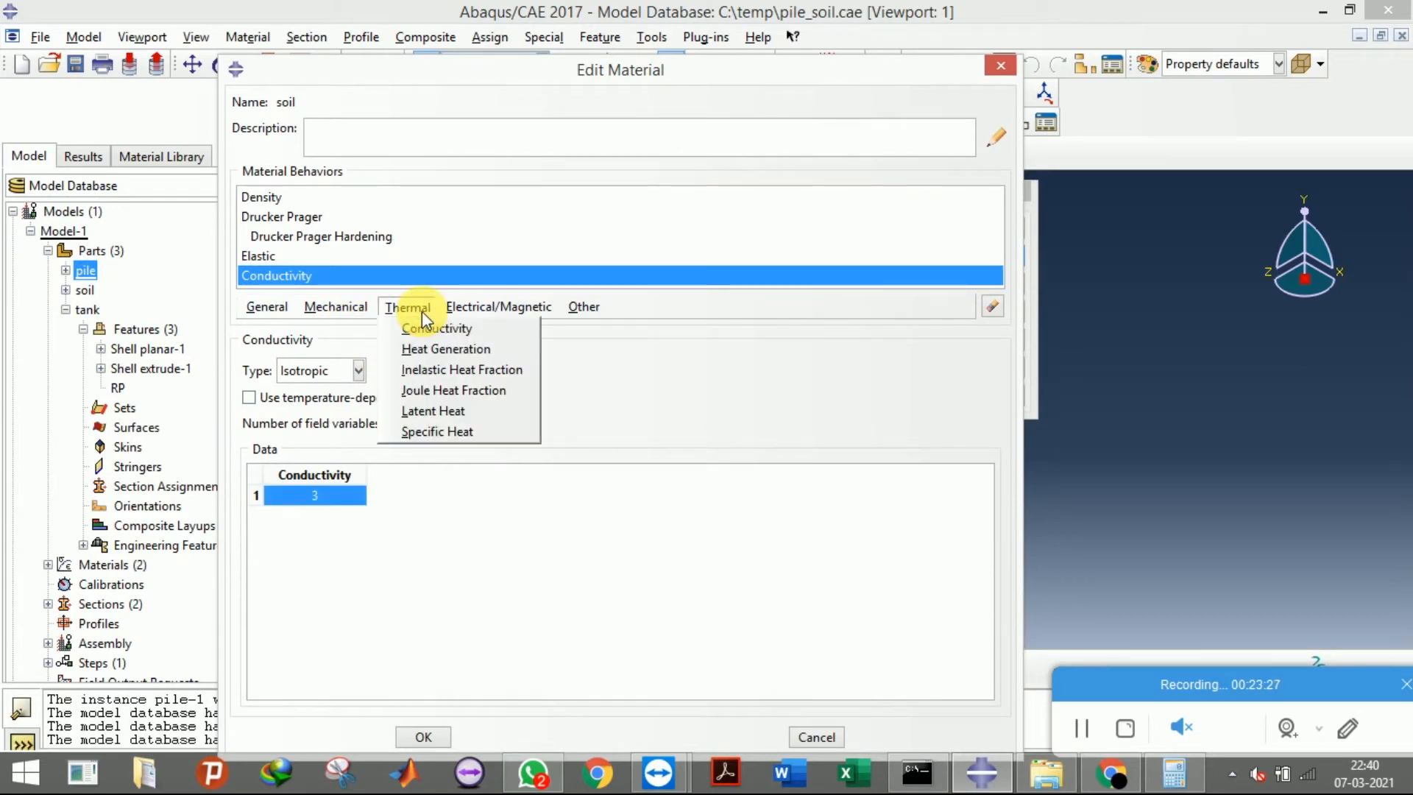
click(412, 431)
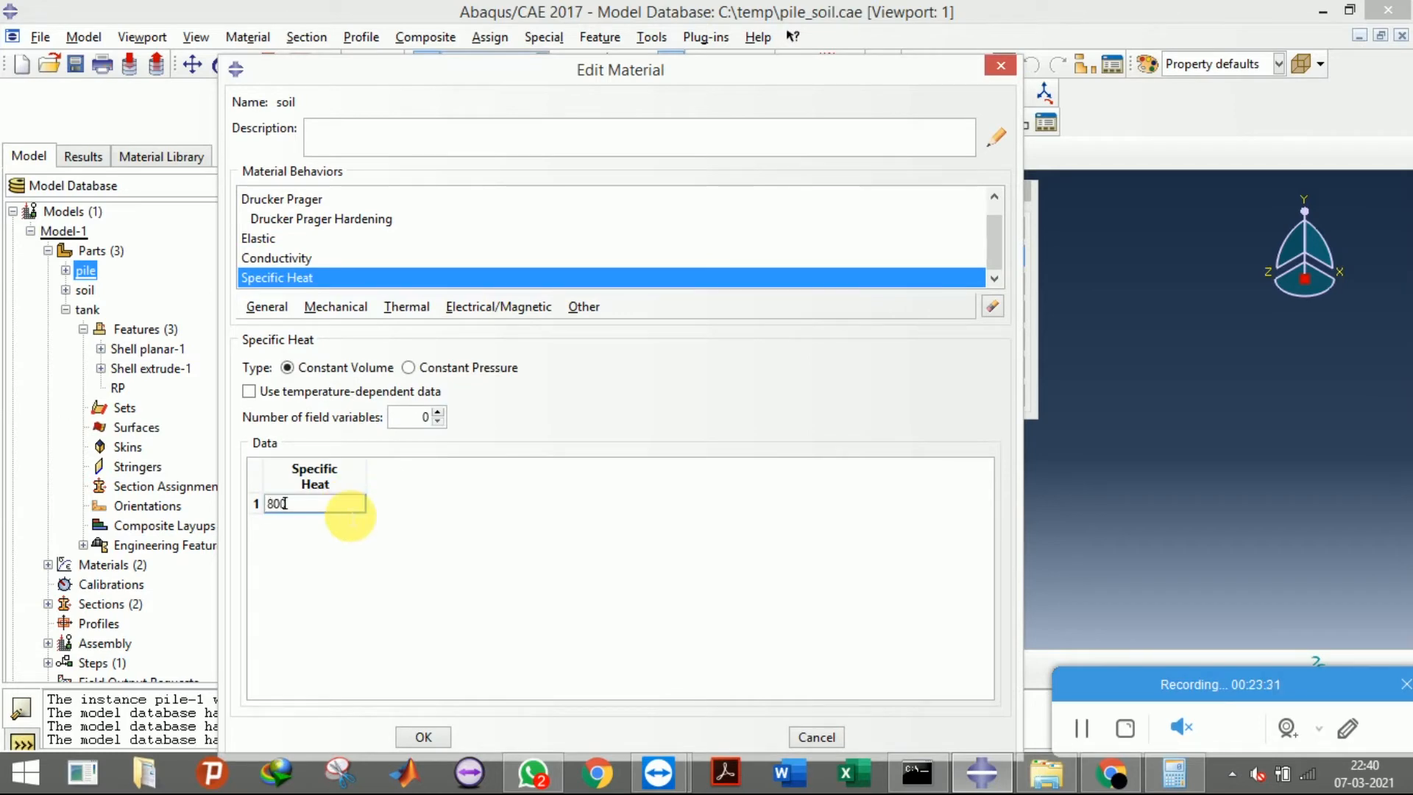
click(530, 774)
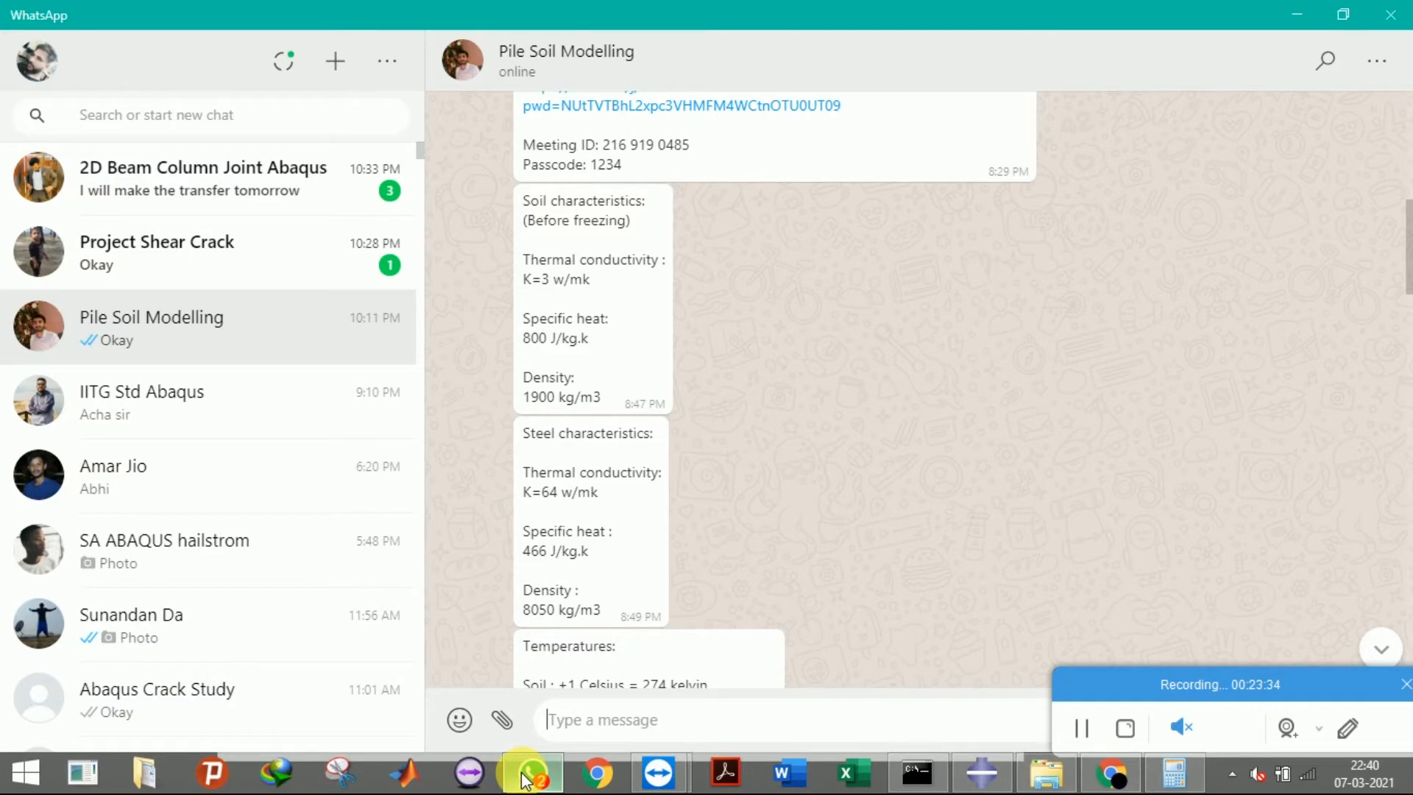
click(530, 774)
text(00)
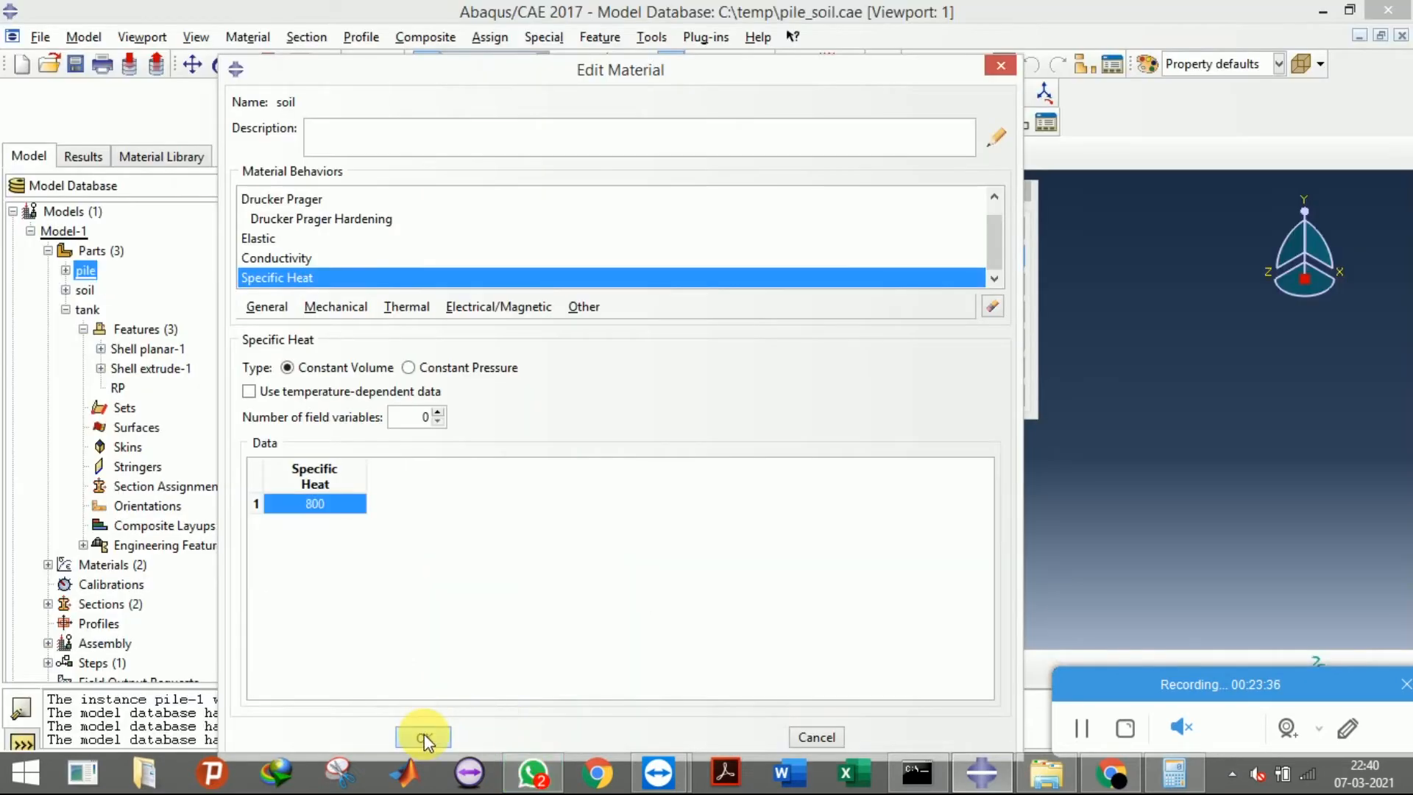
click(422, 736)
Add isotropic thermal conductivity of 64 to the steel material, checking the value against the Pile Soil Modelling chat in WhatsApp
click(798, 268)
click(992, 256)
click(406, 306)
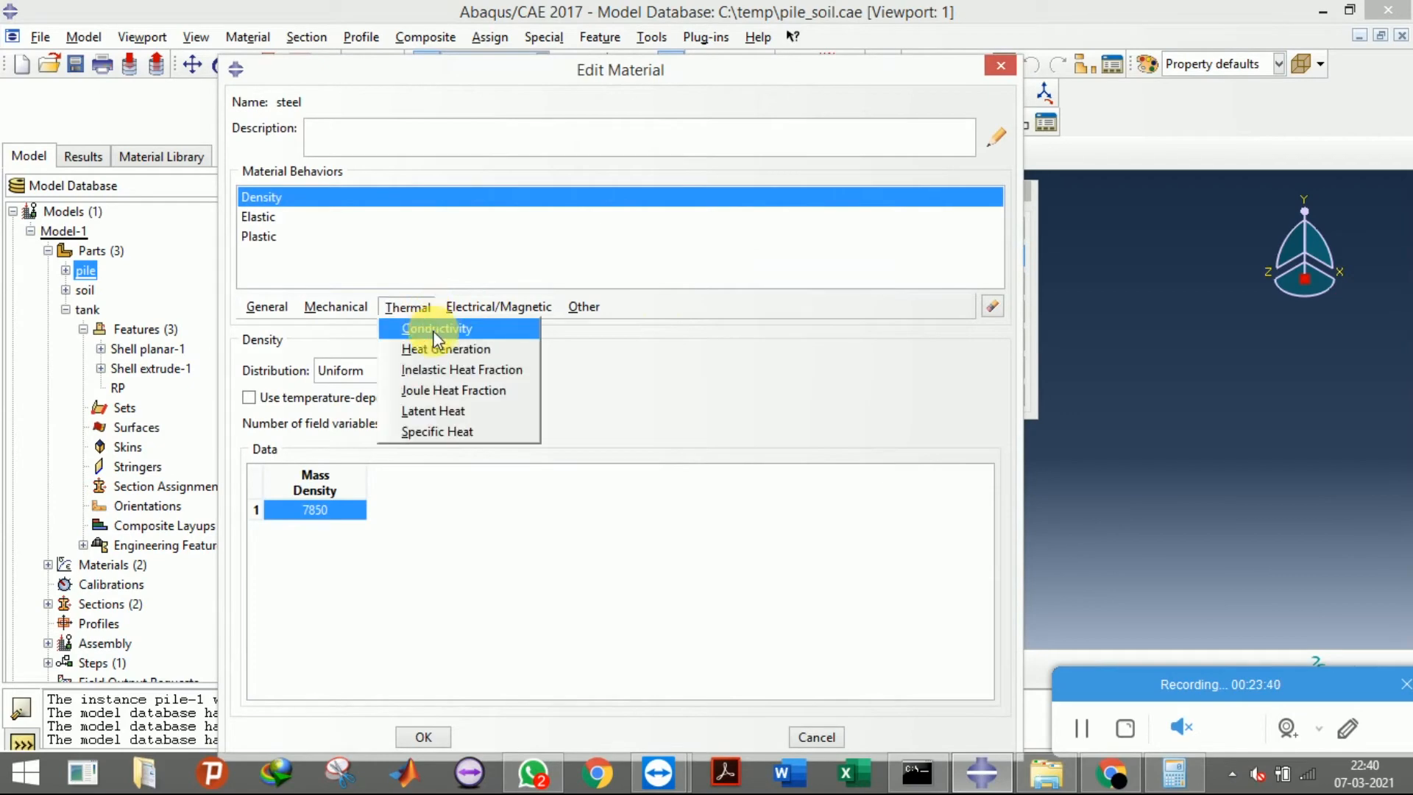
click(434, 329)
click(316, 494)
click(532, 772)
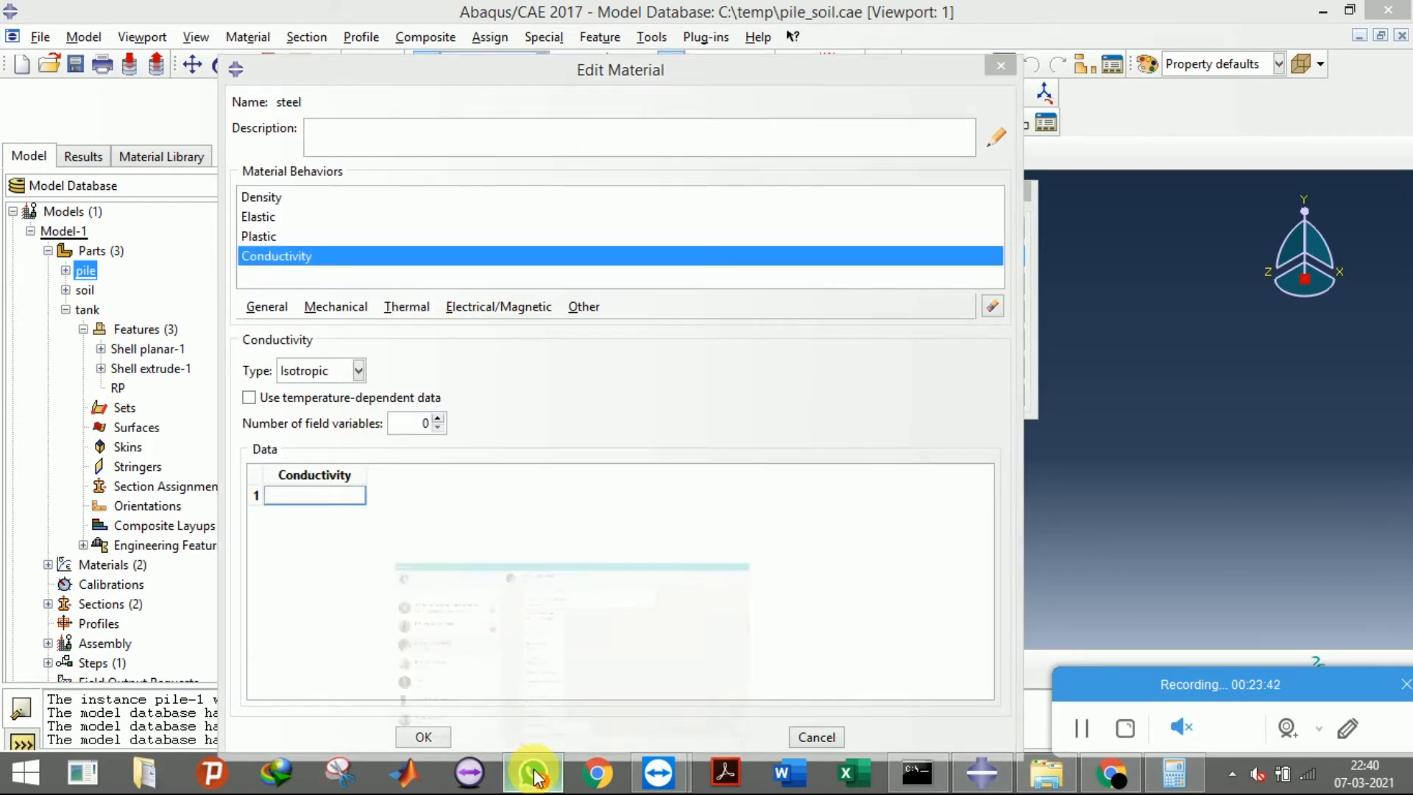
click(532, 773)
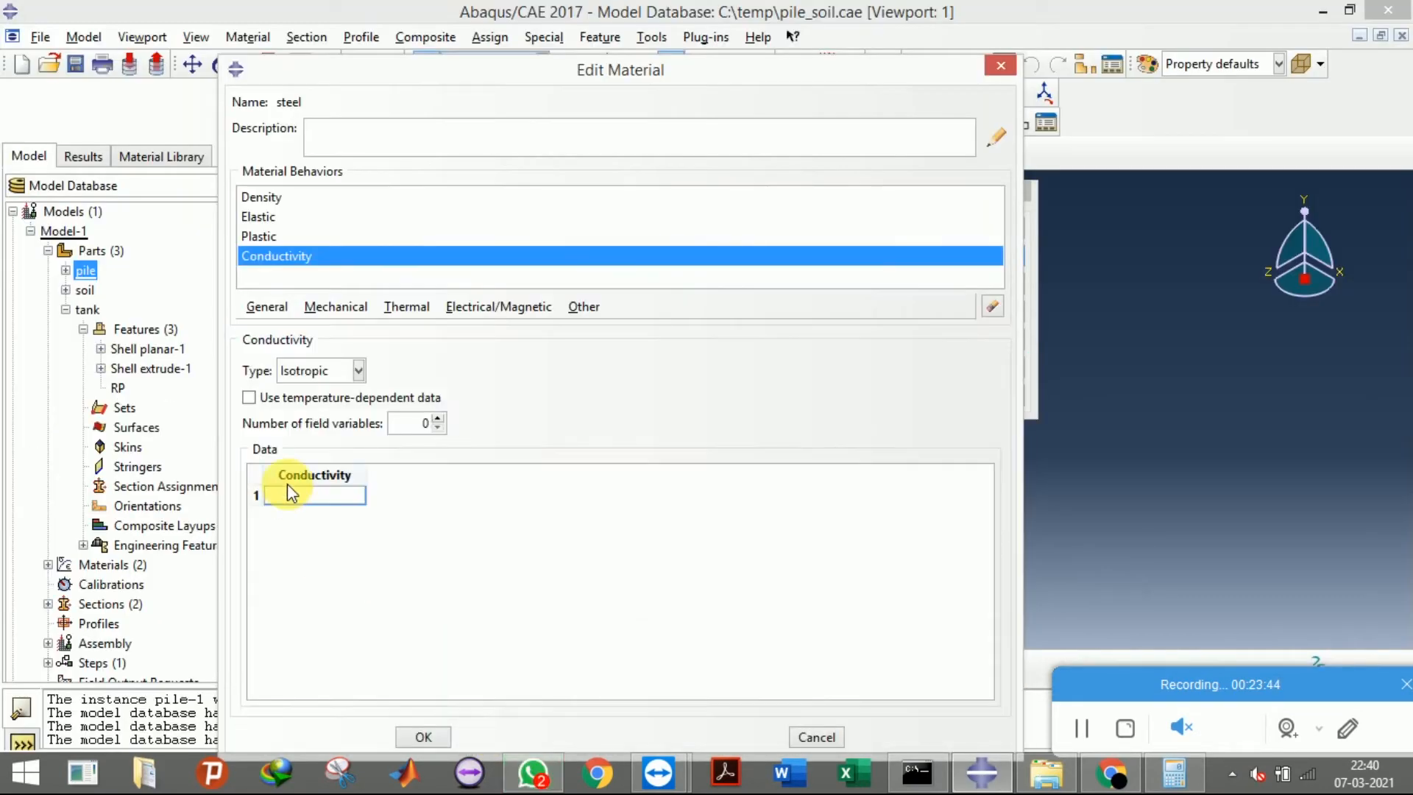
click(536, 776)
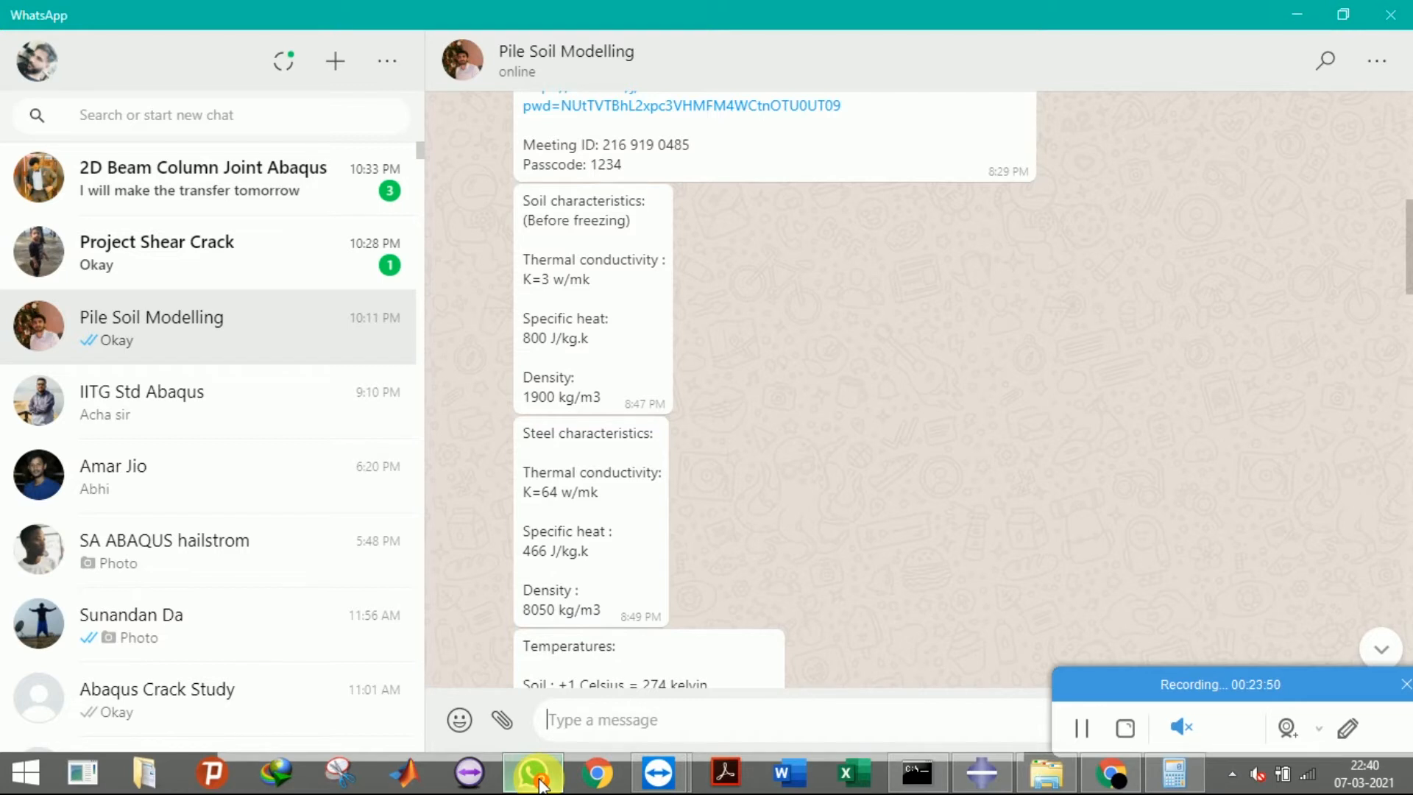
click(534, 774)
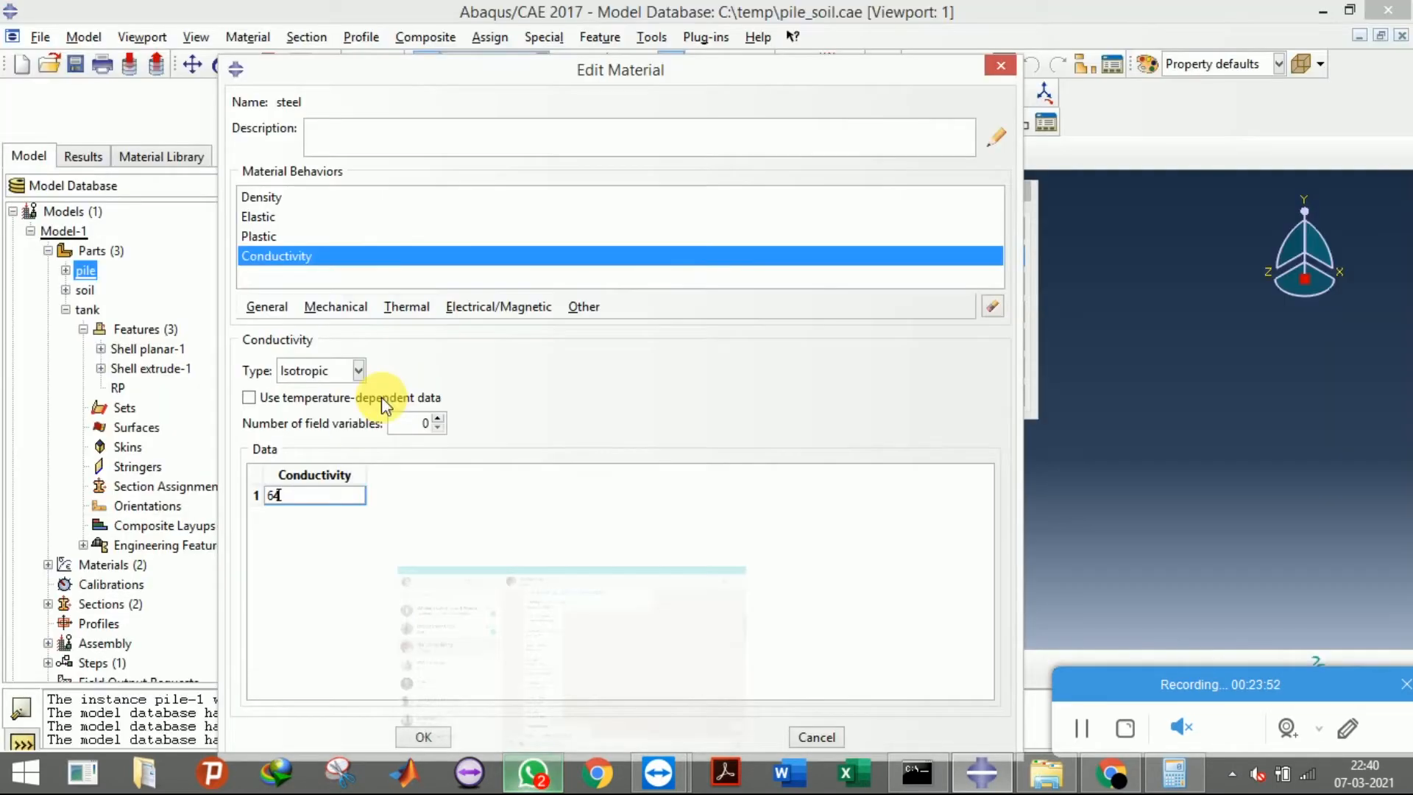
Add a constant-volume specific heat of 466 to the steel material and accept the material edits
click(407, 307)
click(424, 434)
click(344, 504)
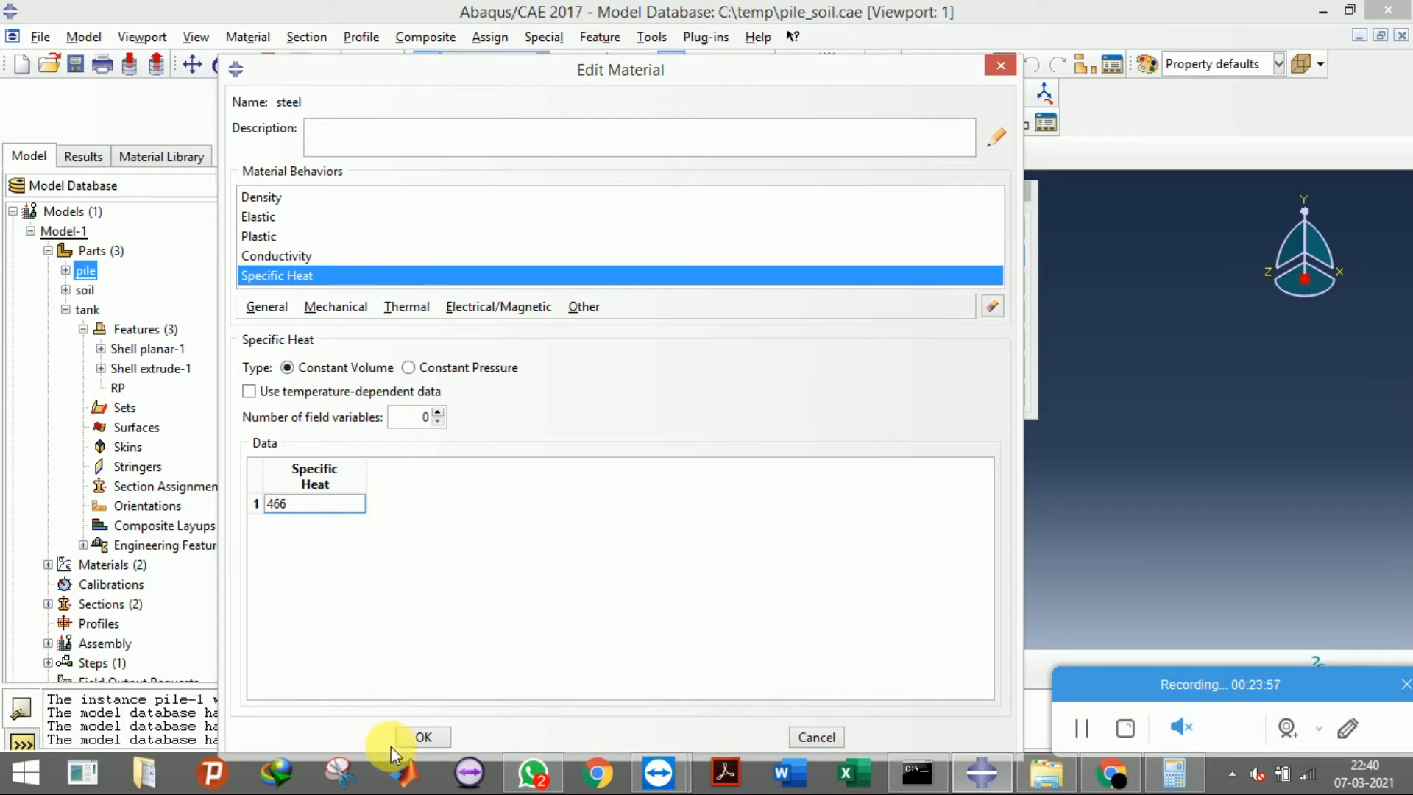
click(439, 735)
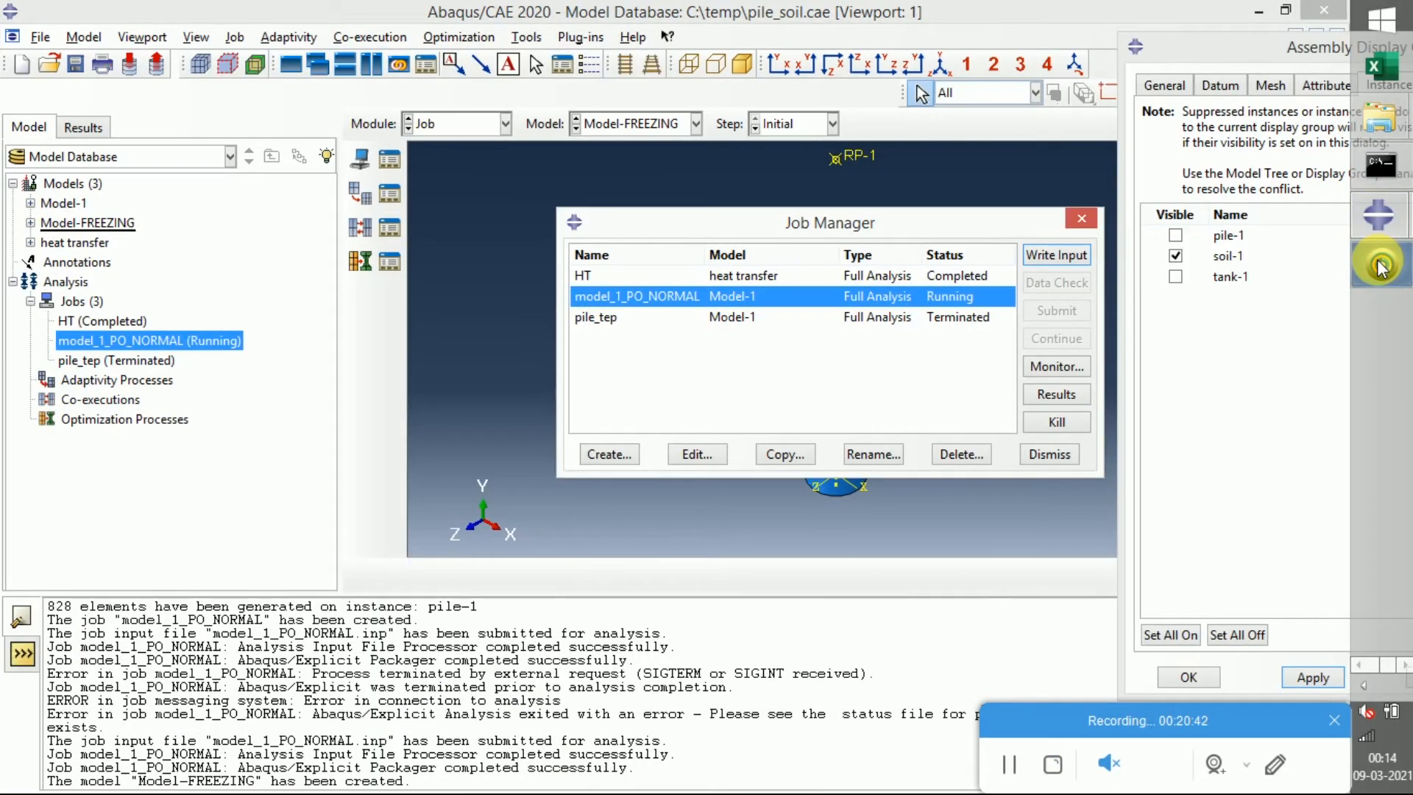
Delete the suppressed constraints Constraint-1 and tie from the heat transfer model
click(1380, 265)
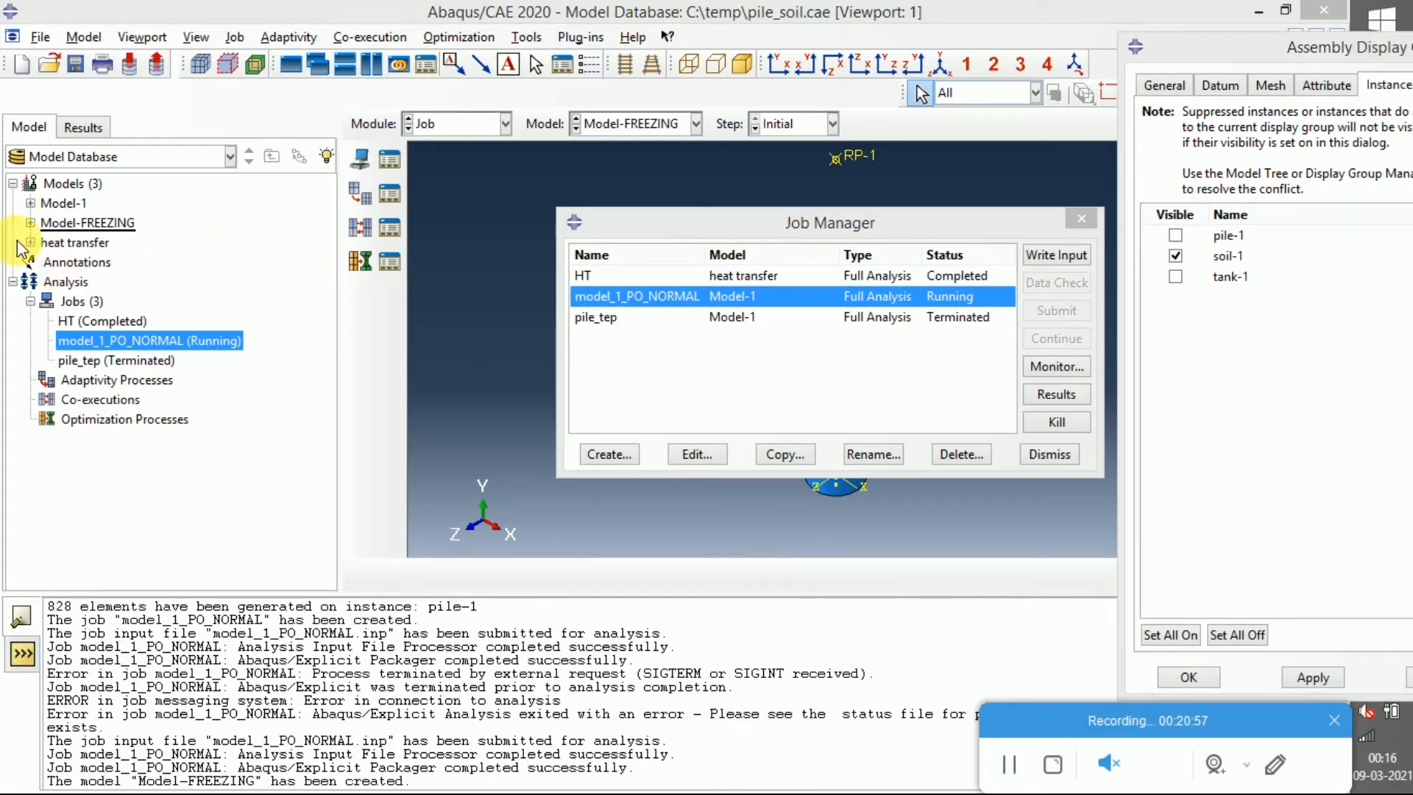
click(30, 242)
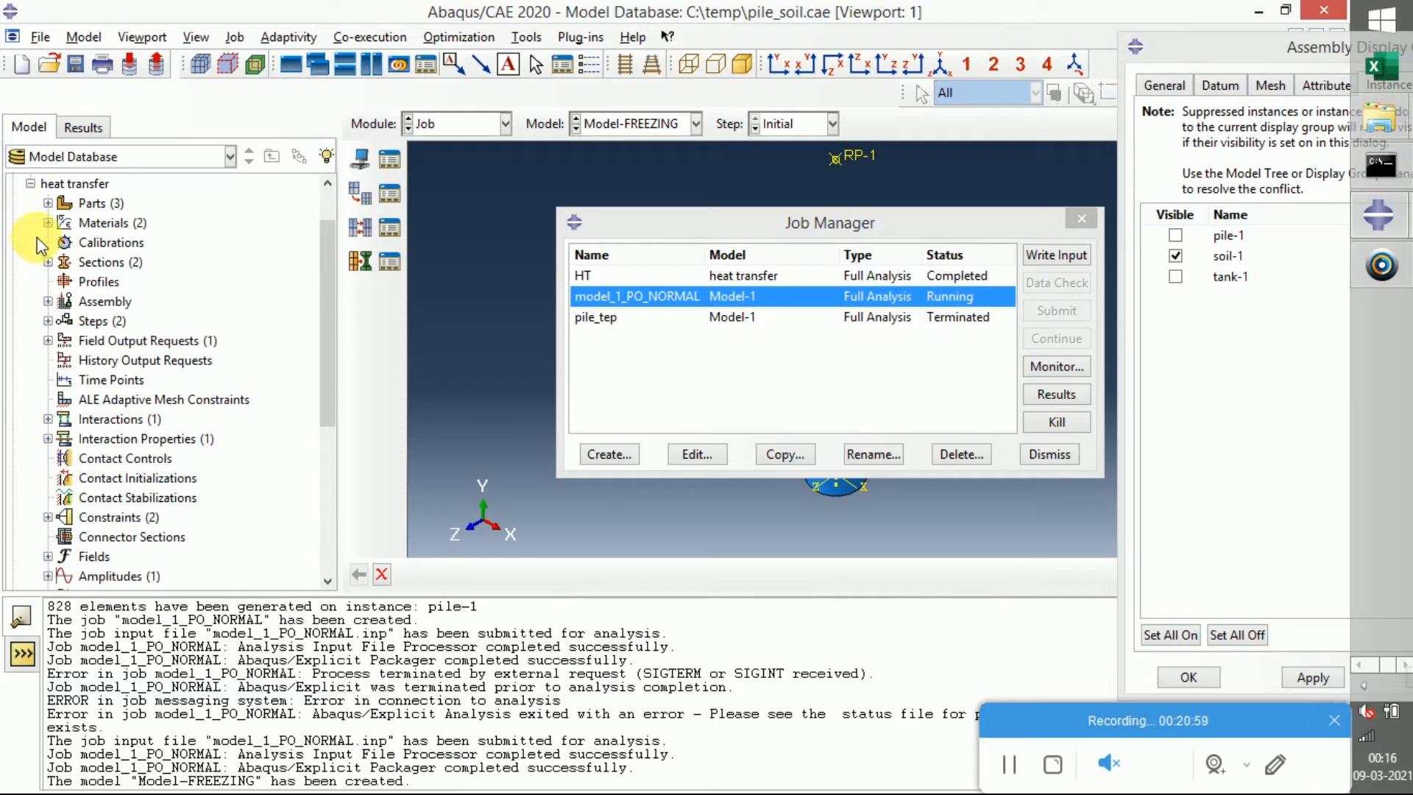
drag(657, 234, 657, 512)
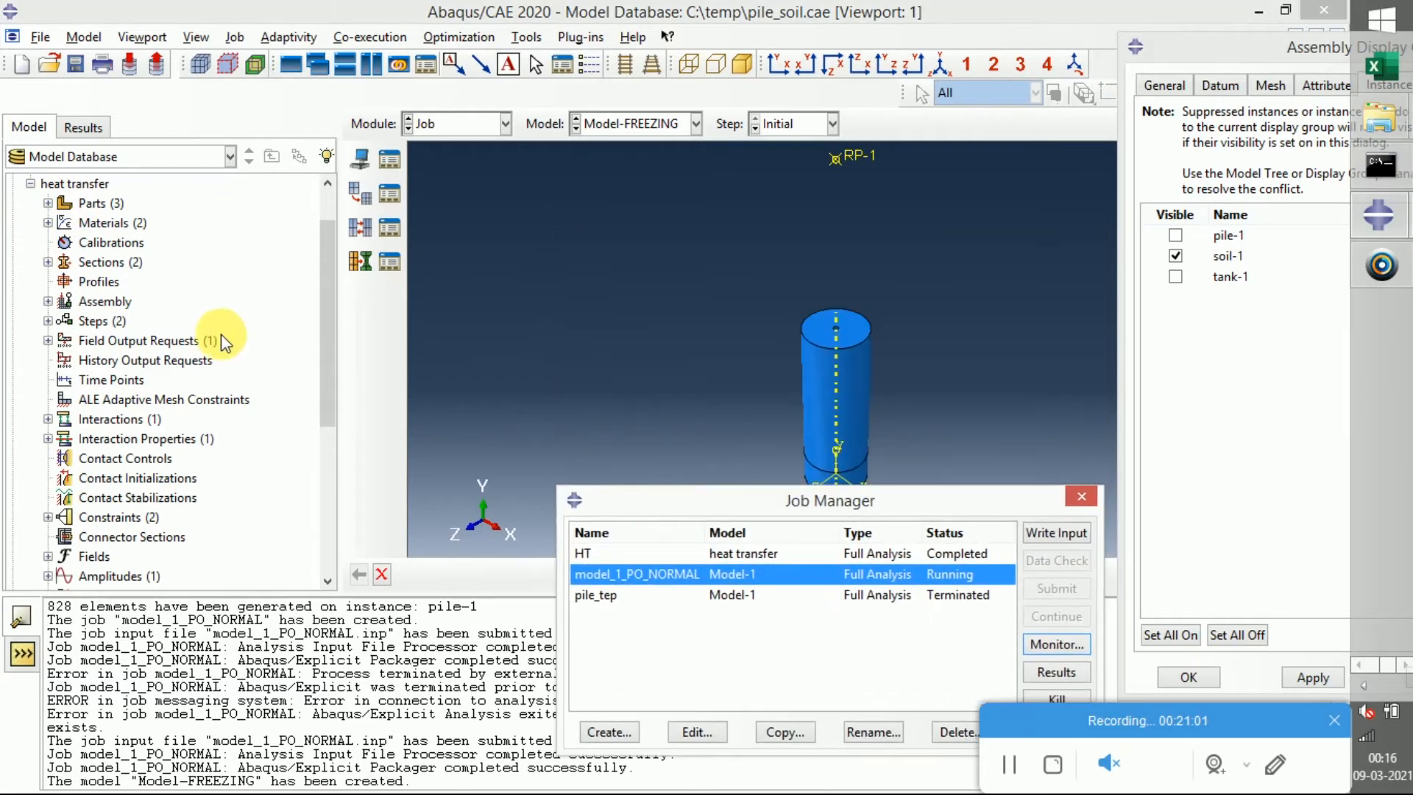
scroll(50, 324, down, 5)
scroll(50, 328, up, 2)
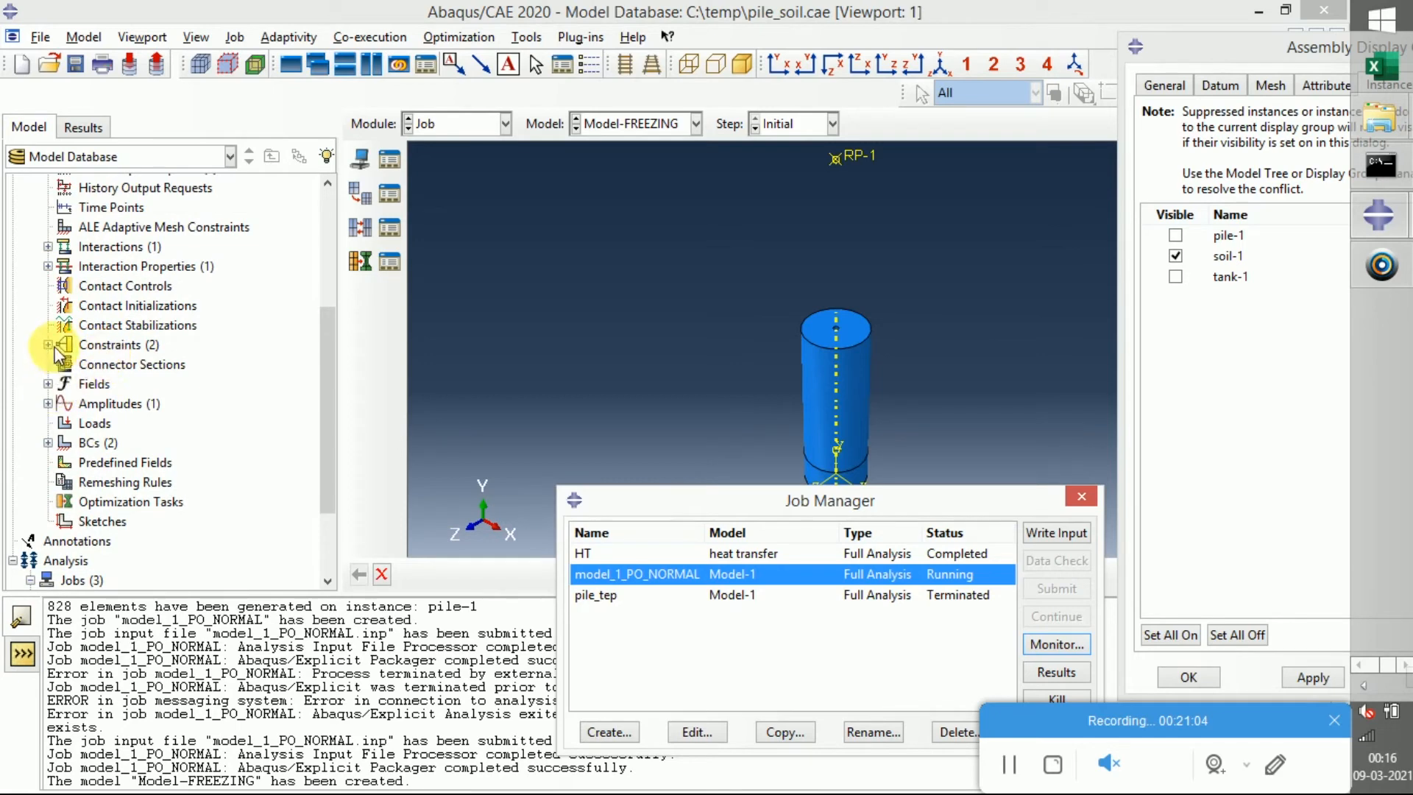
click(48, 344)
shift+click(102, 379)
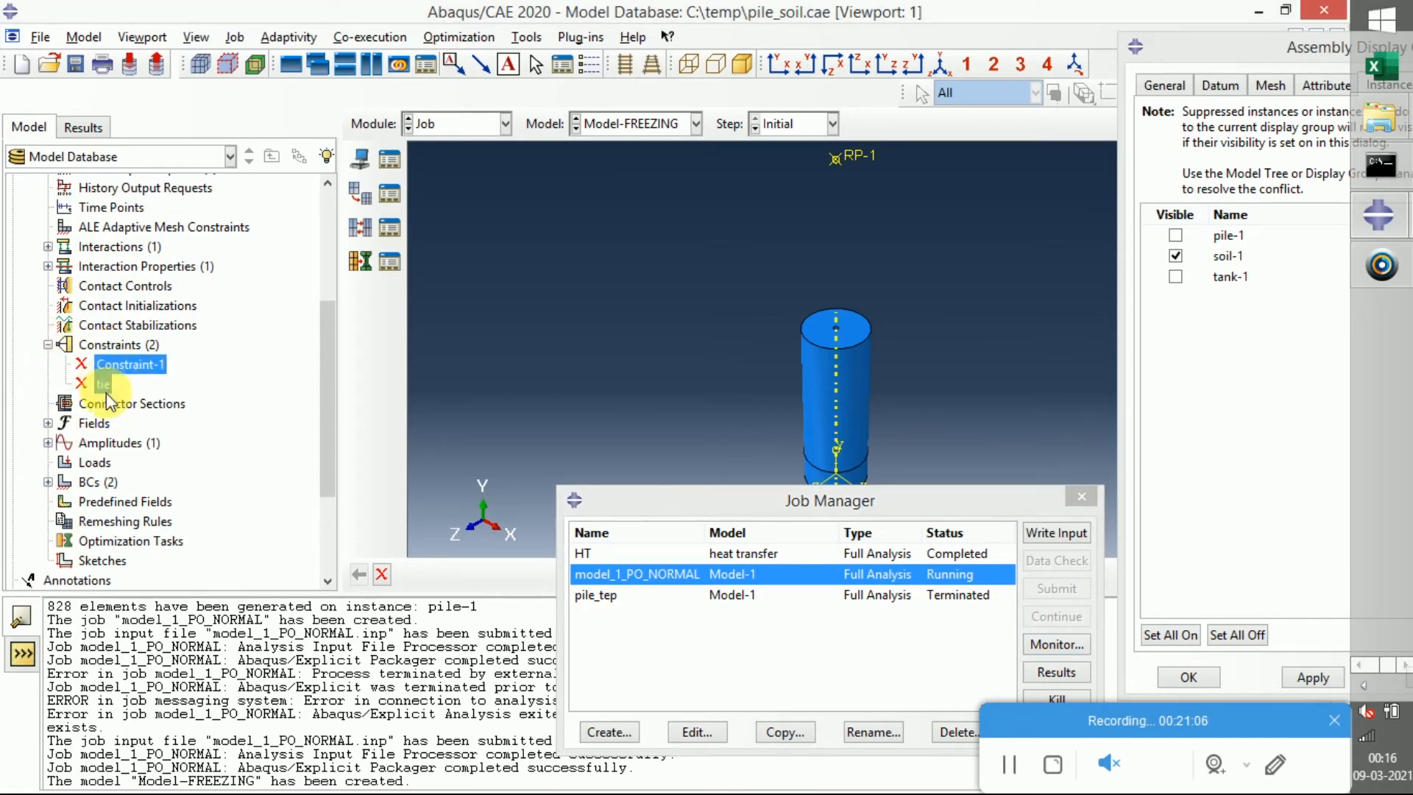
right_click(104, 376)
click(147, 474)
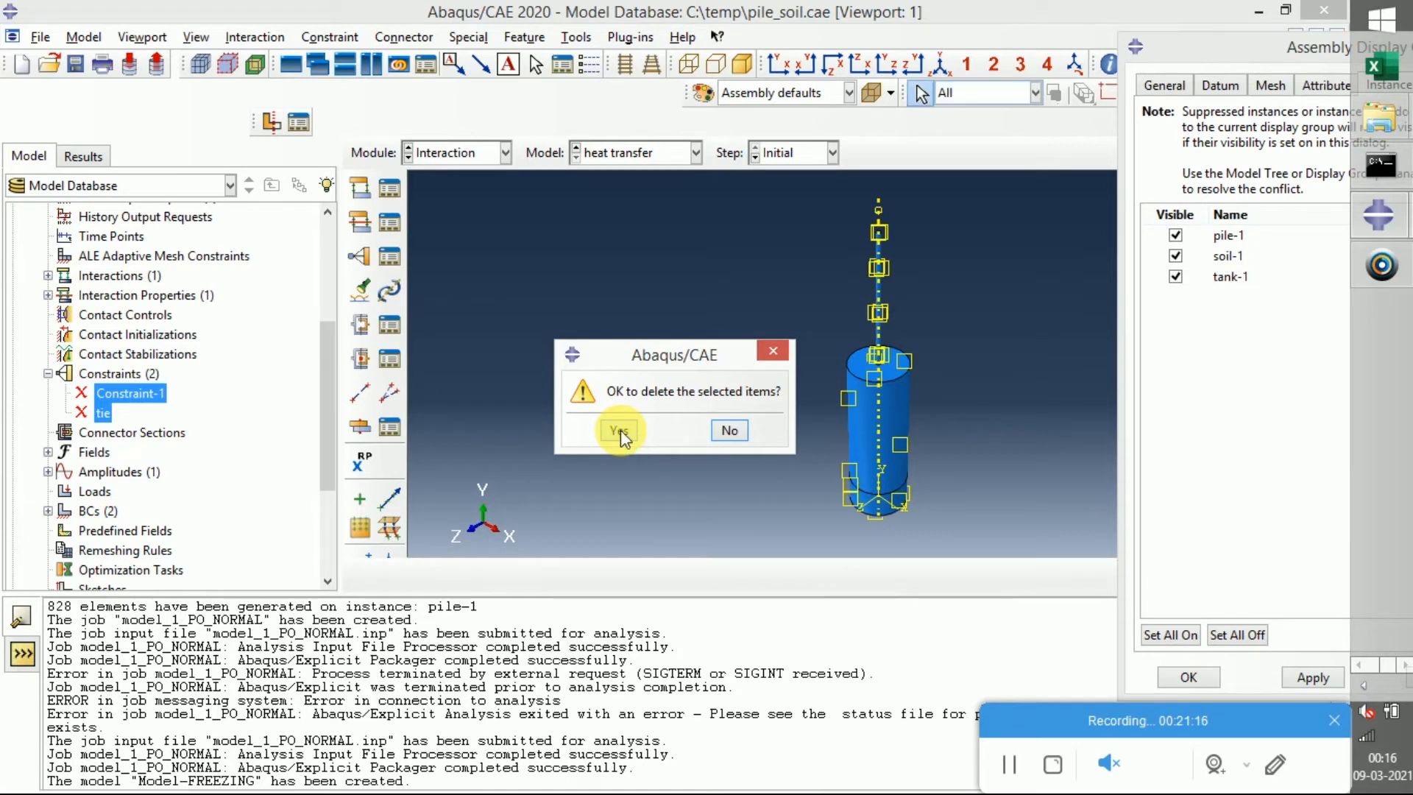
click(621, 430)
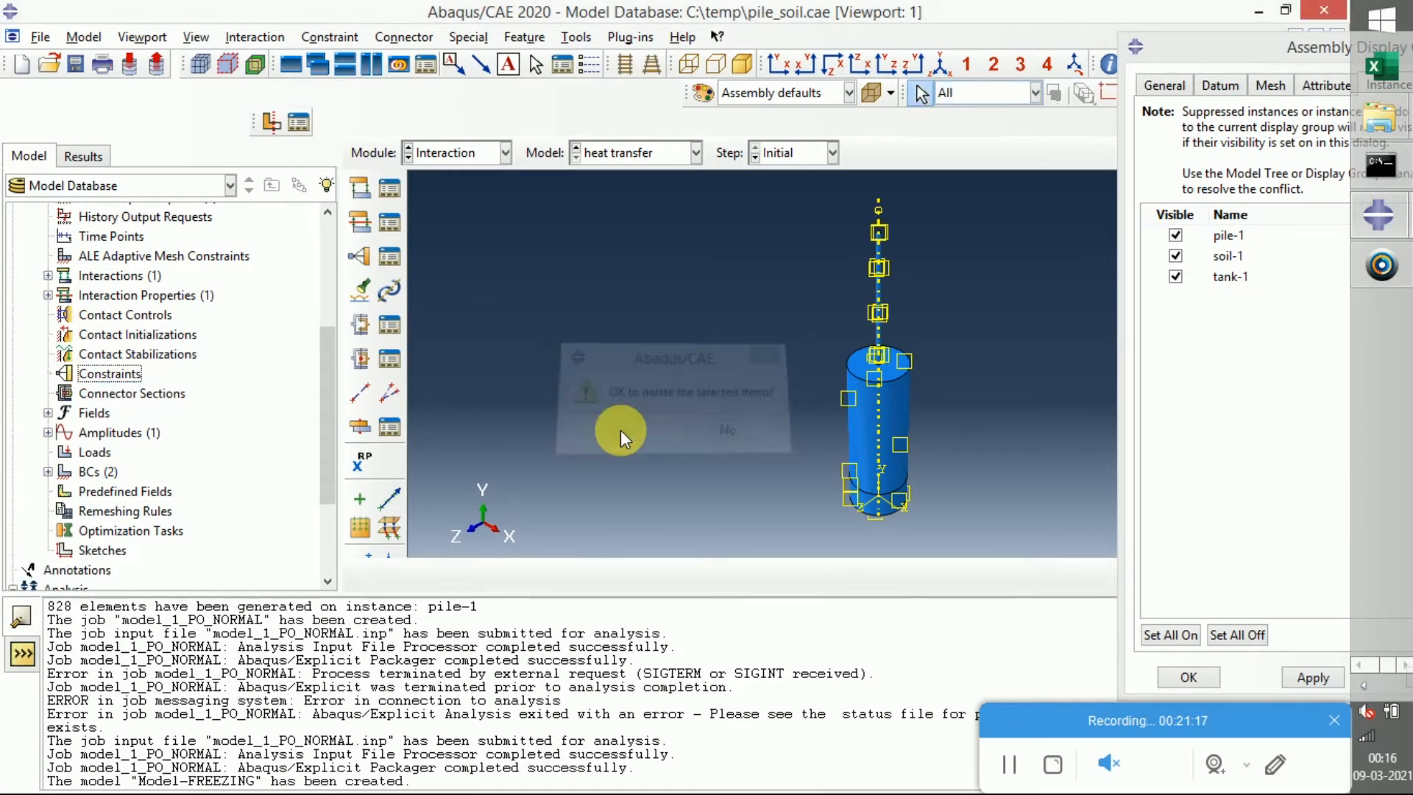
Delete the amplitude Amp-1 from the heat transfer model
click(48, 433)
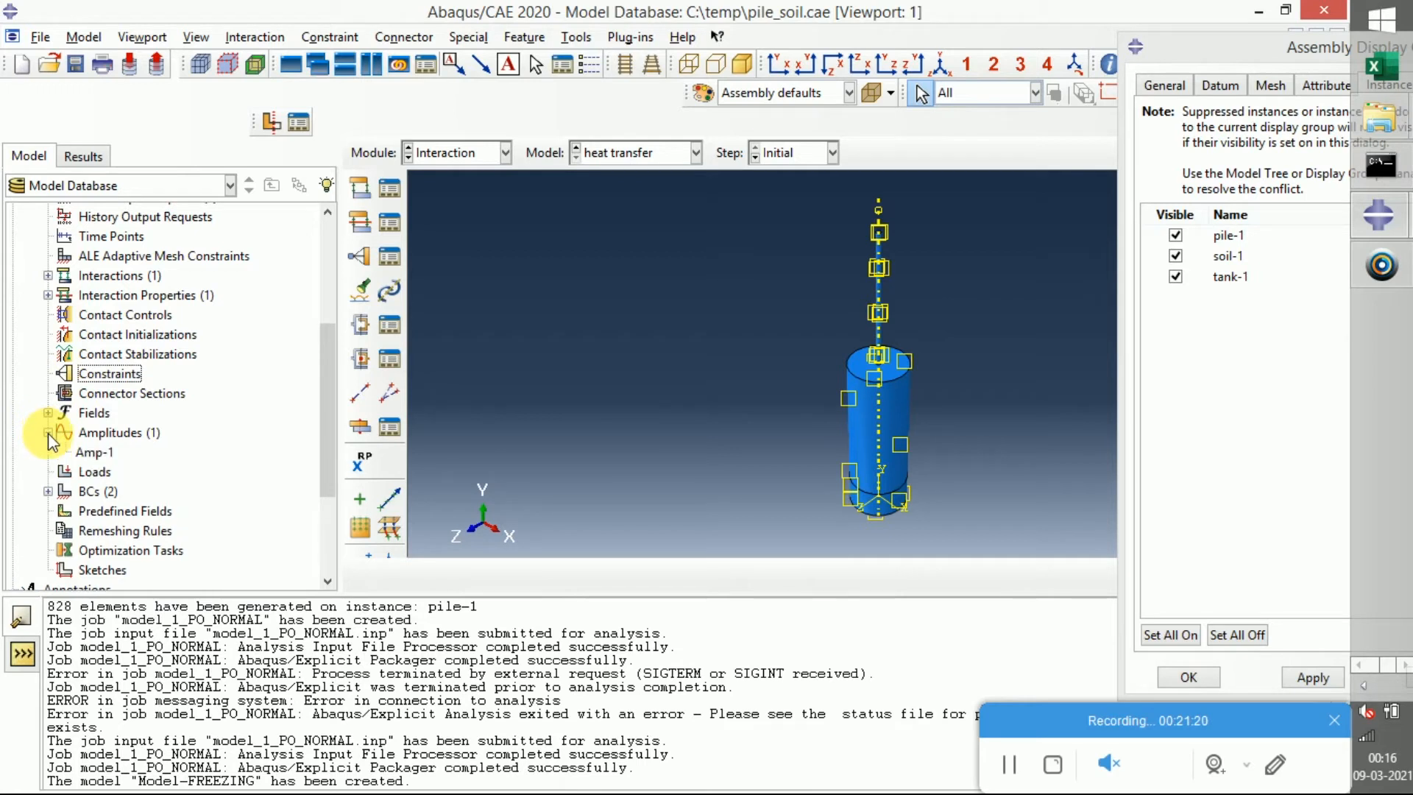
right_click(83, 451)
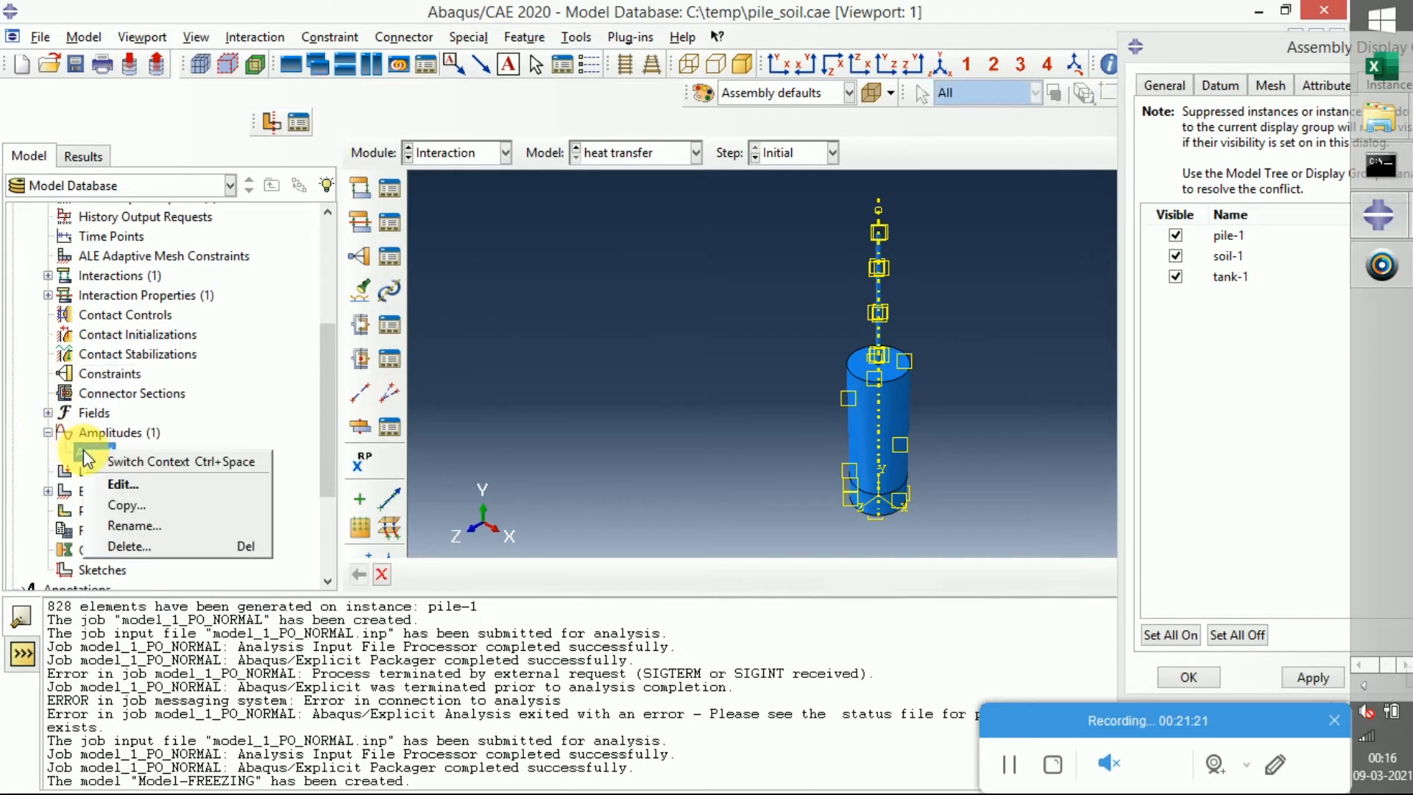
click(129, 546)
click(632, 430)
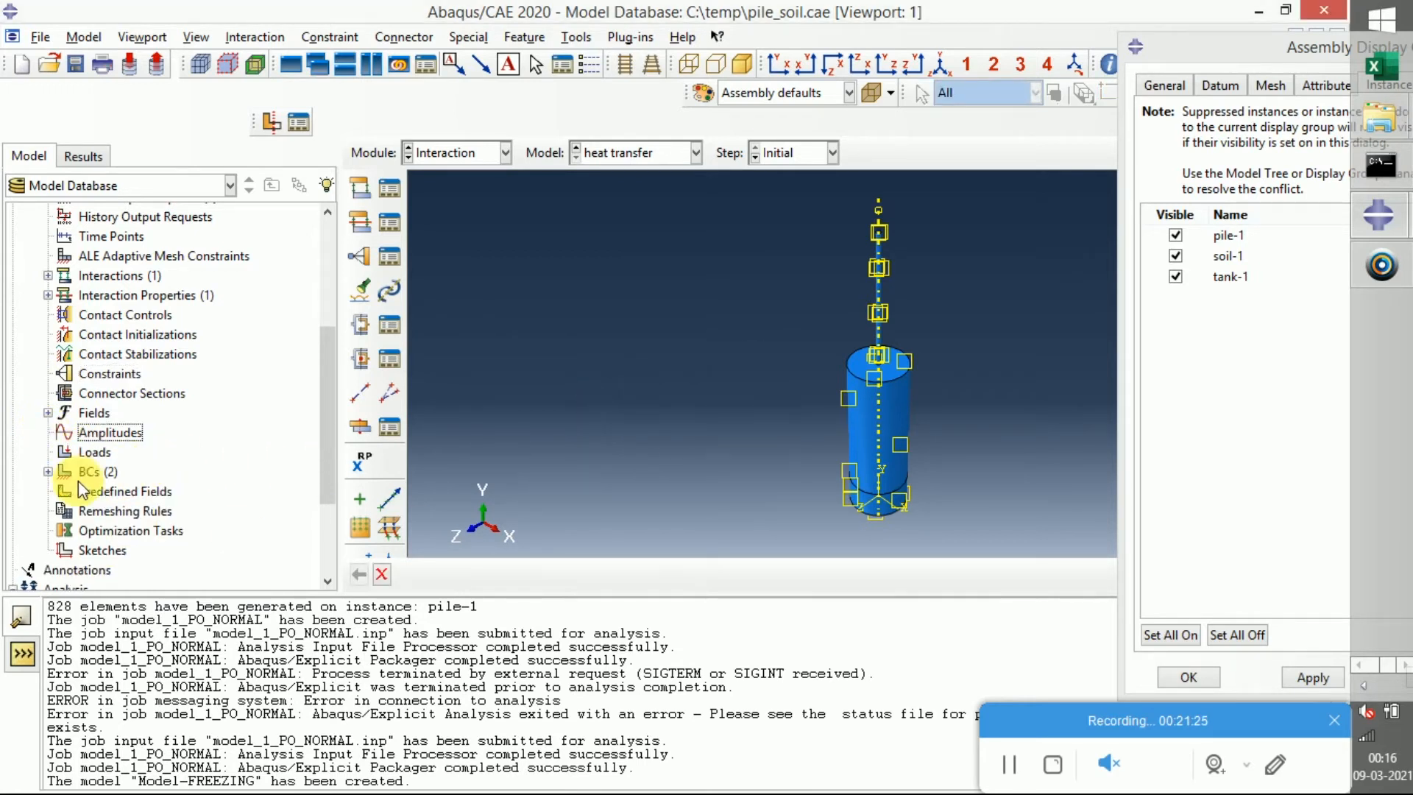
Delete the boundary conditions BC-4 and BC-6 from the heat transfer model
click(48, 472)
drag(100, 491, 95, 509)
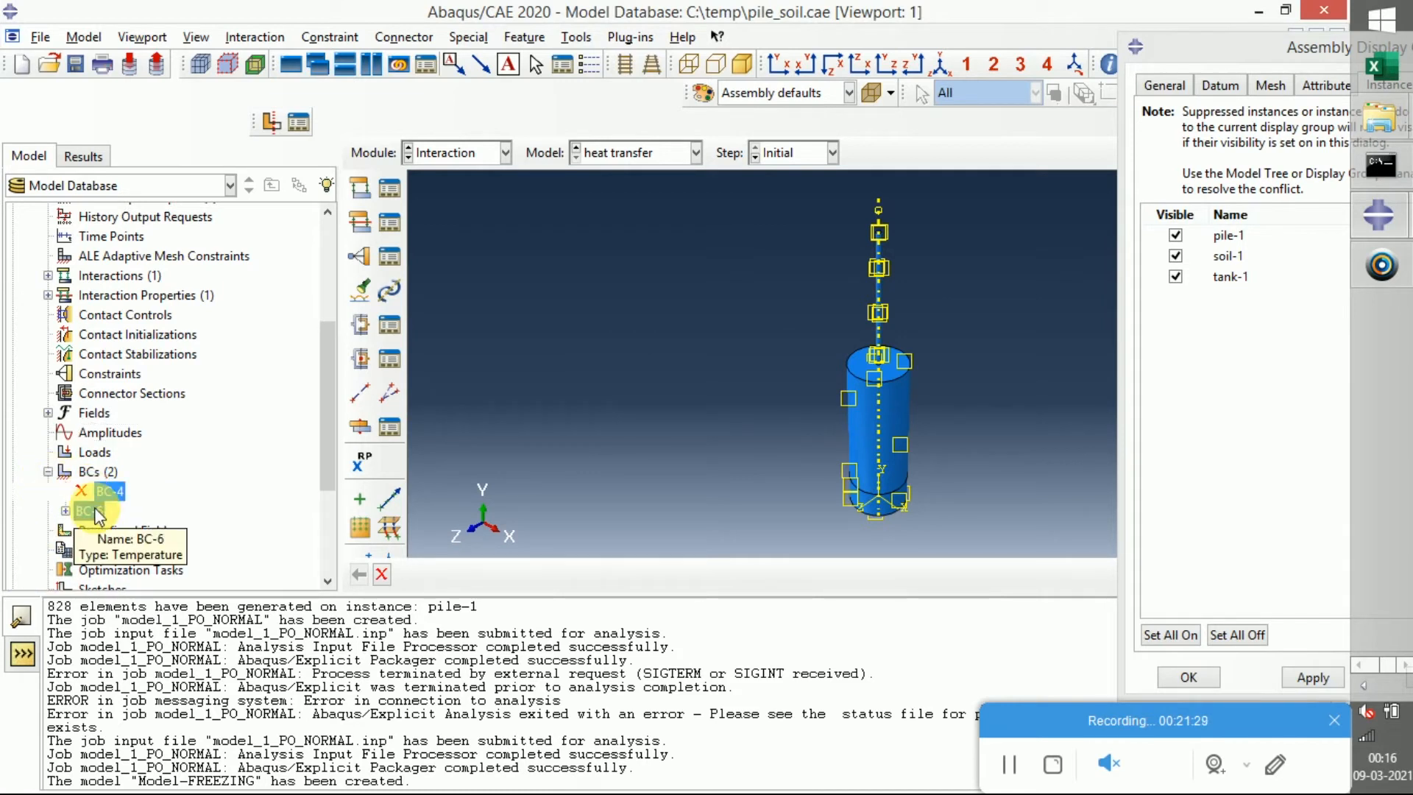
click(96, 513)
shift+click(95, 513)
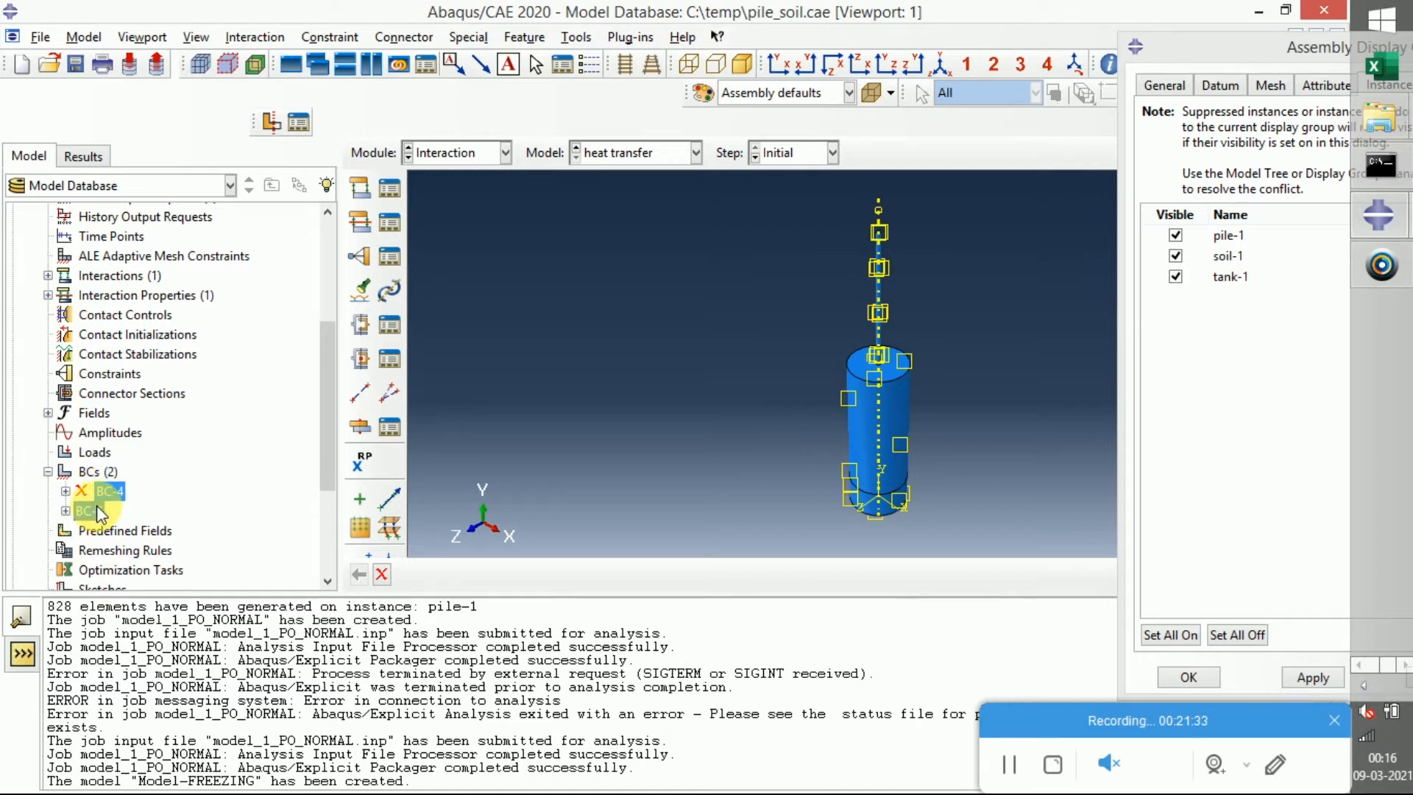
right_click(96, 513)
click(149, 602)
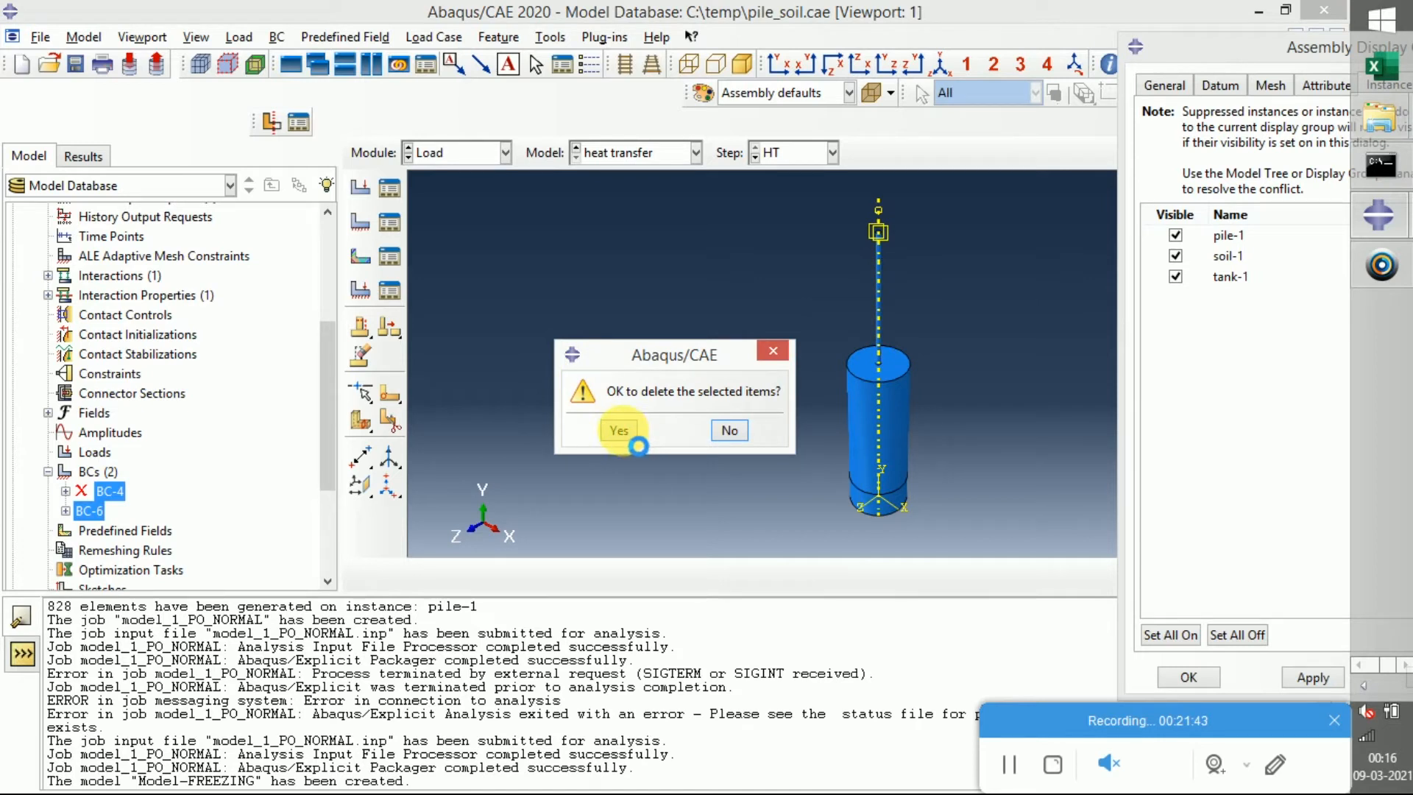
click(620, 431)
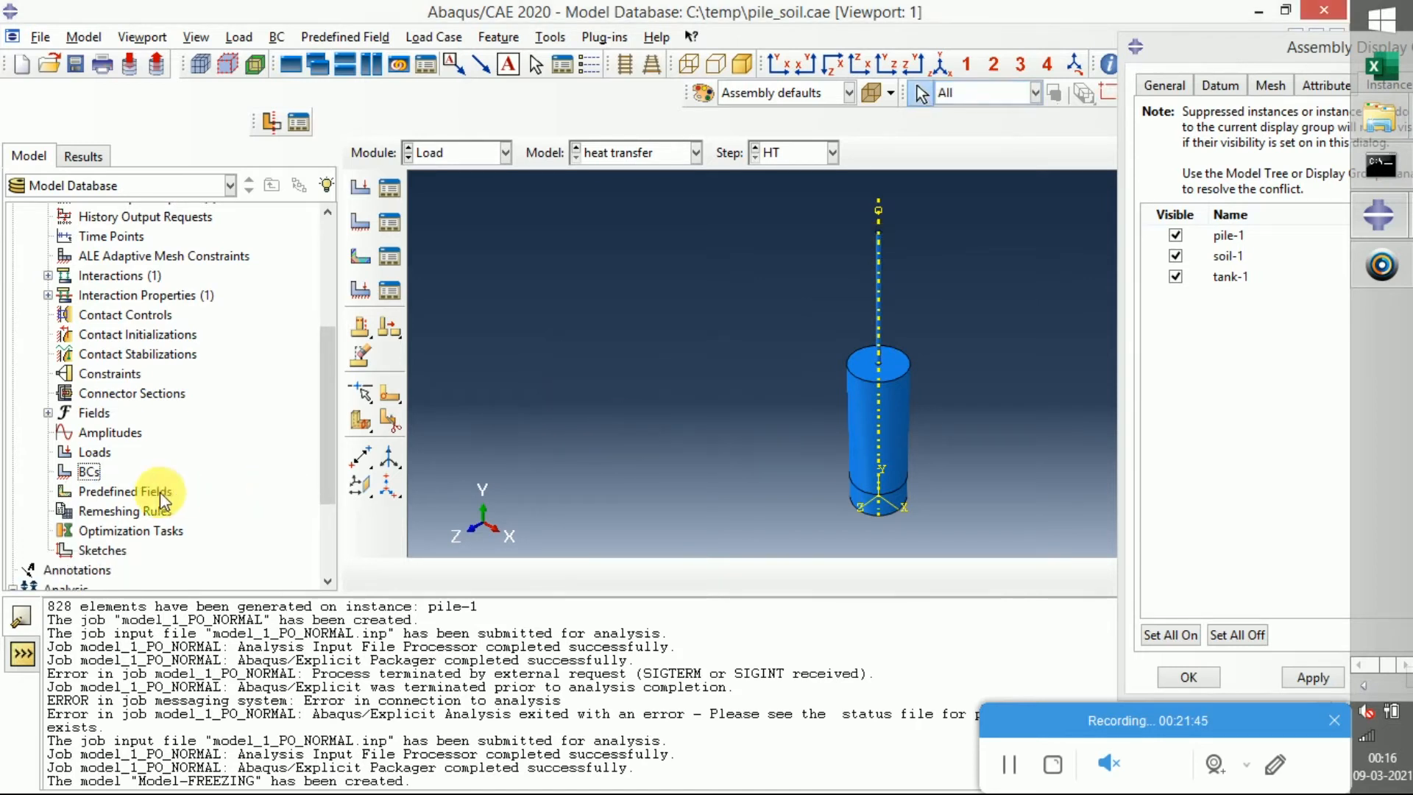
Examine the heat transfer model's assembly instances and inspect where the pile meets the soil cylinder
scroll(63, 397, up, 3)
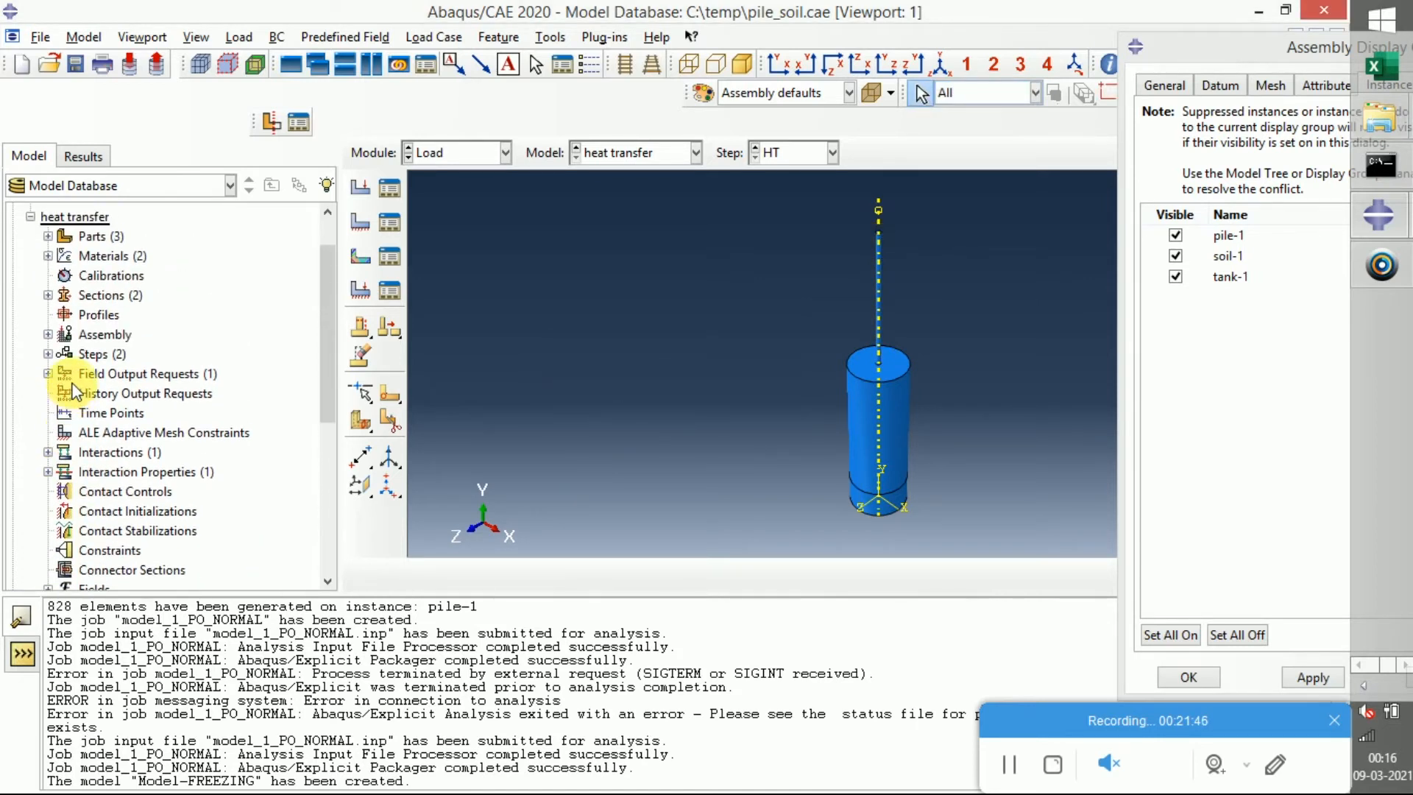
click(47, 335)
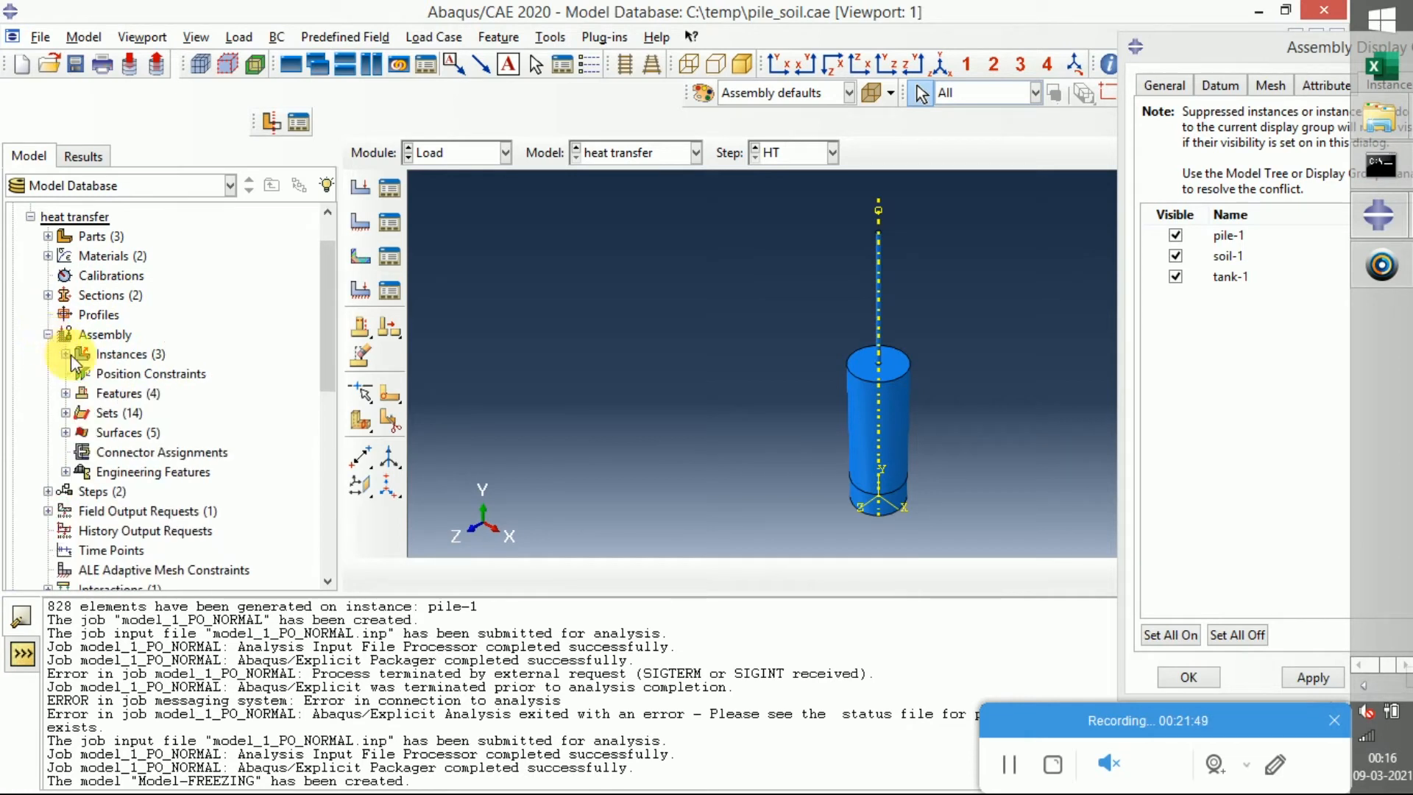
click(65, 354)
scroll(911, 373, up, 2)
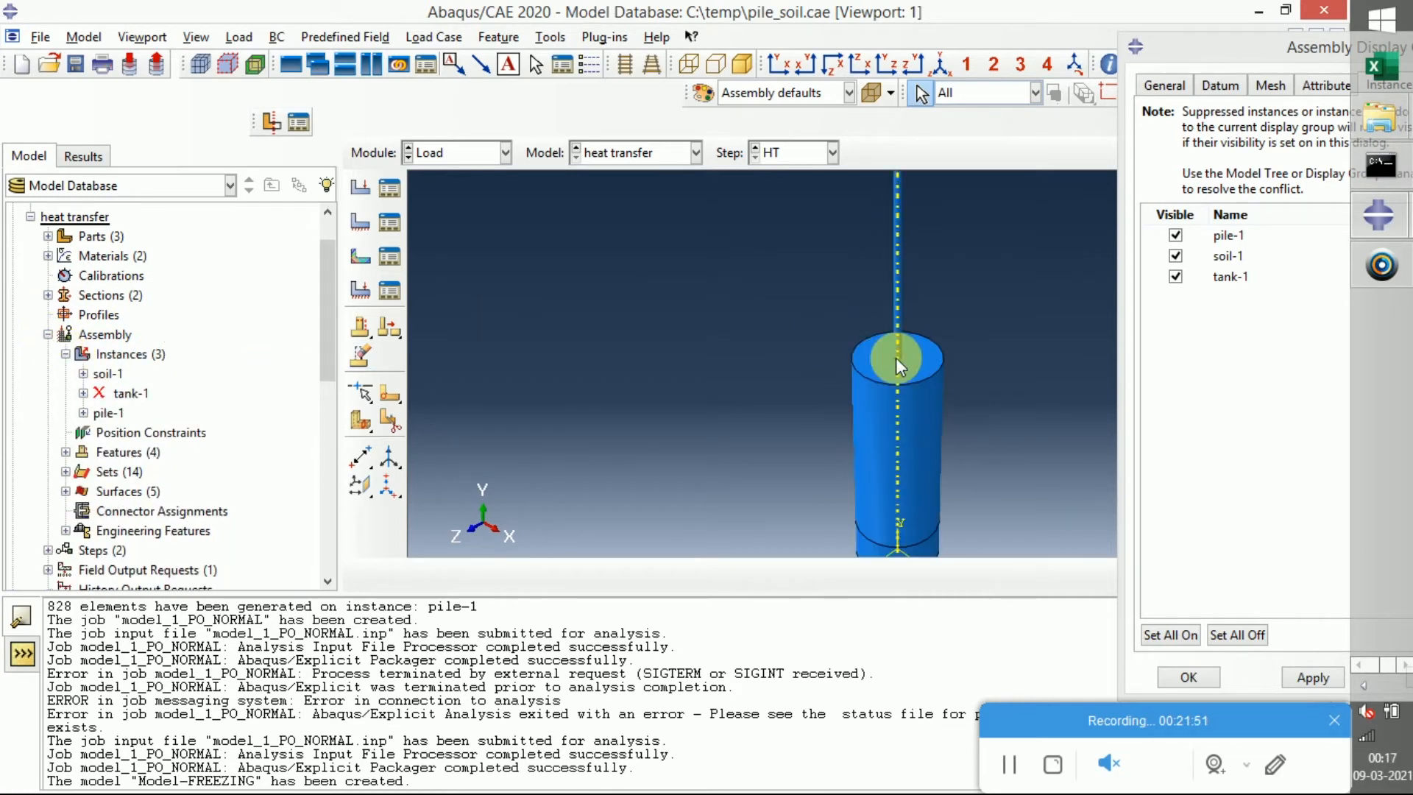
scroll(862, 354, up, 2)
scroll(594, 492, down, 3)
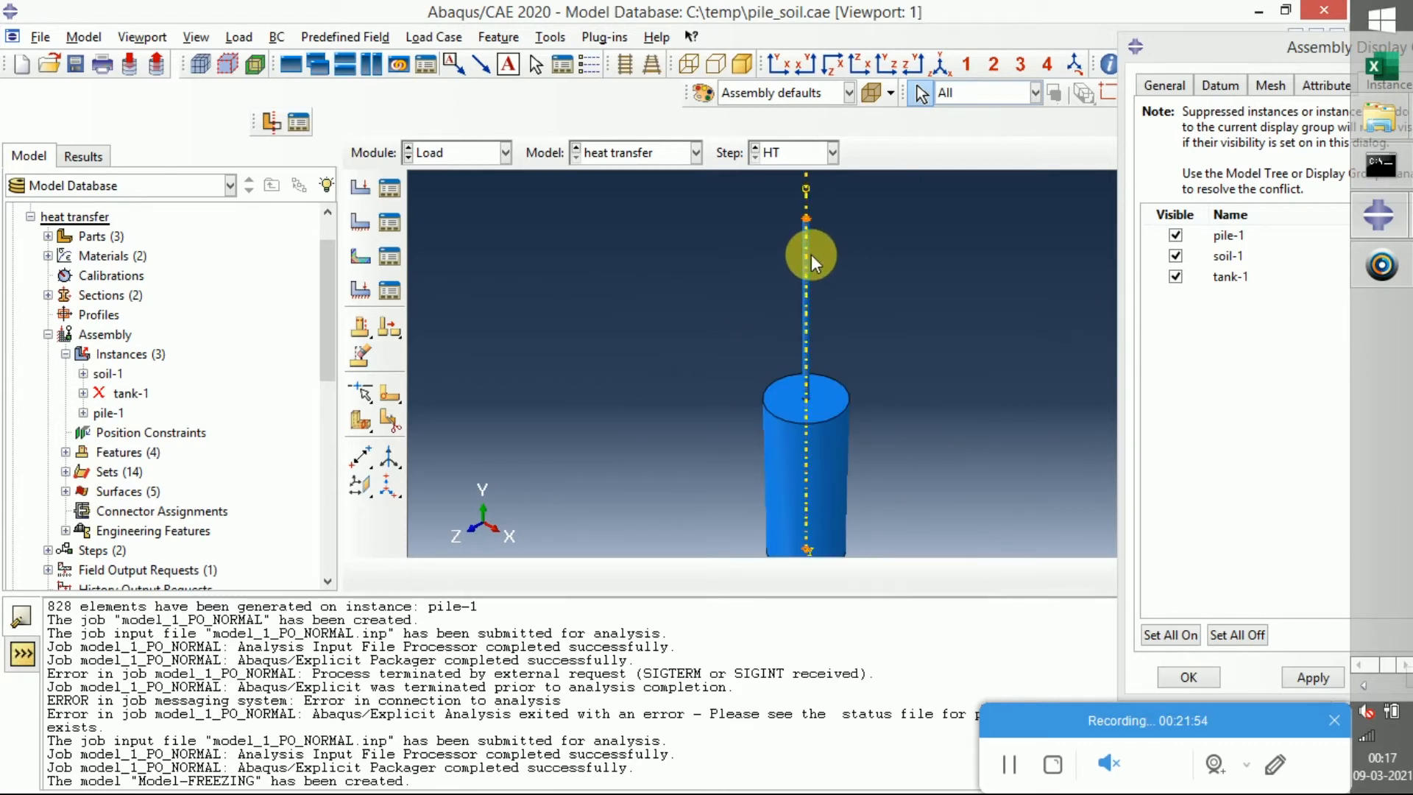
scroll(811, 251, up, 3)
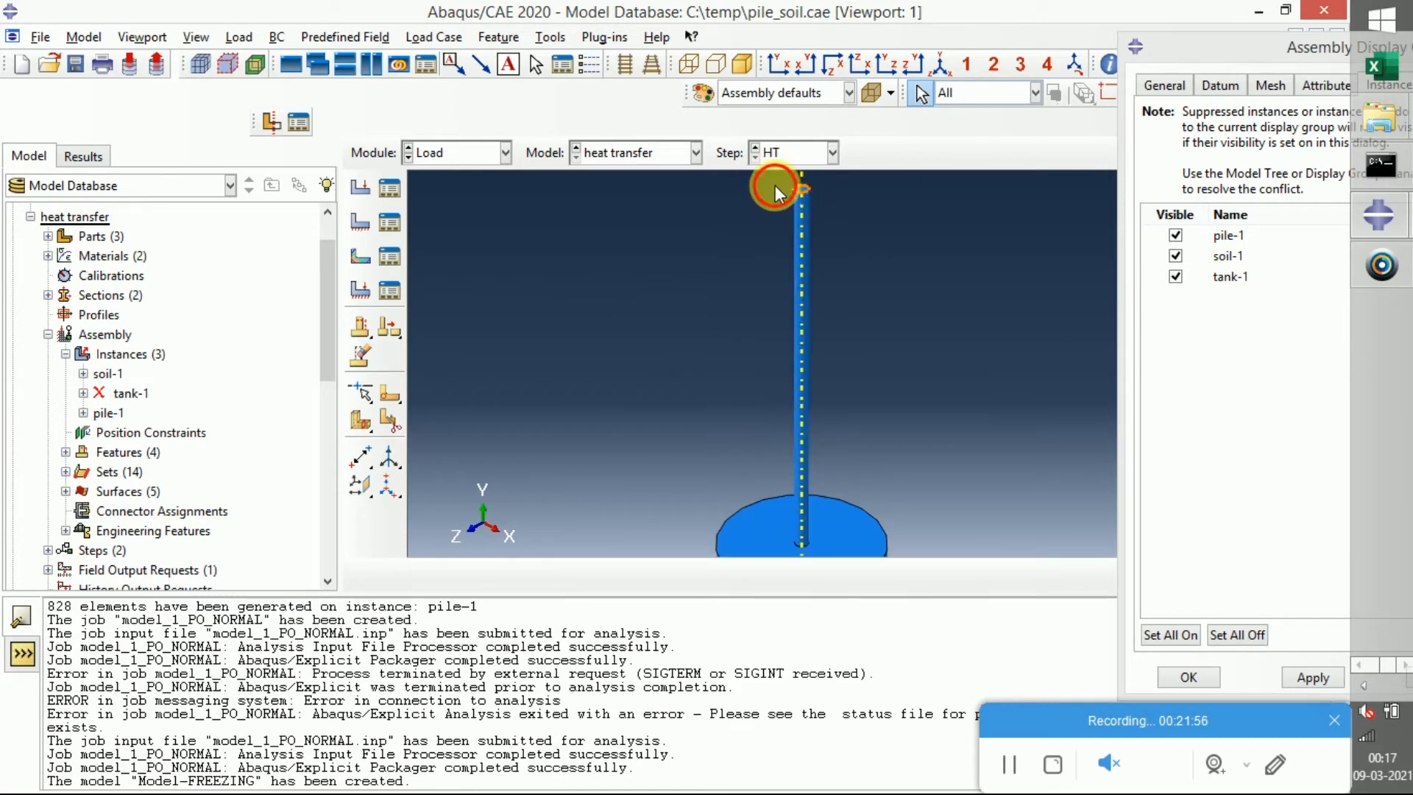
drag(832, 240, 833, 244)
scroll(708, 302, down, 3)
scroll(704, 530, up, 5)
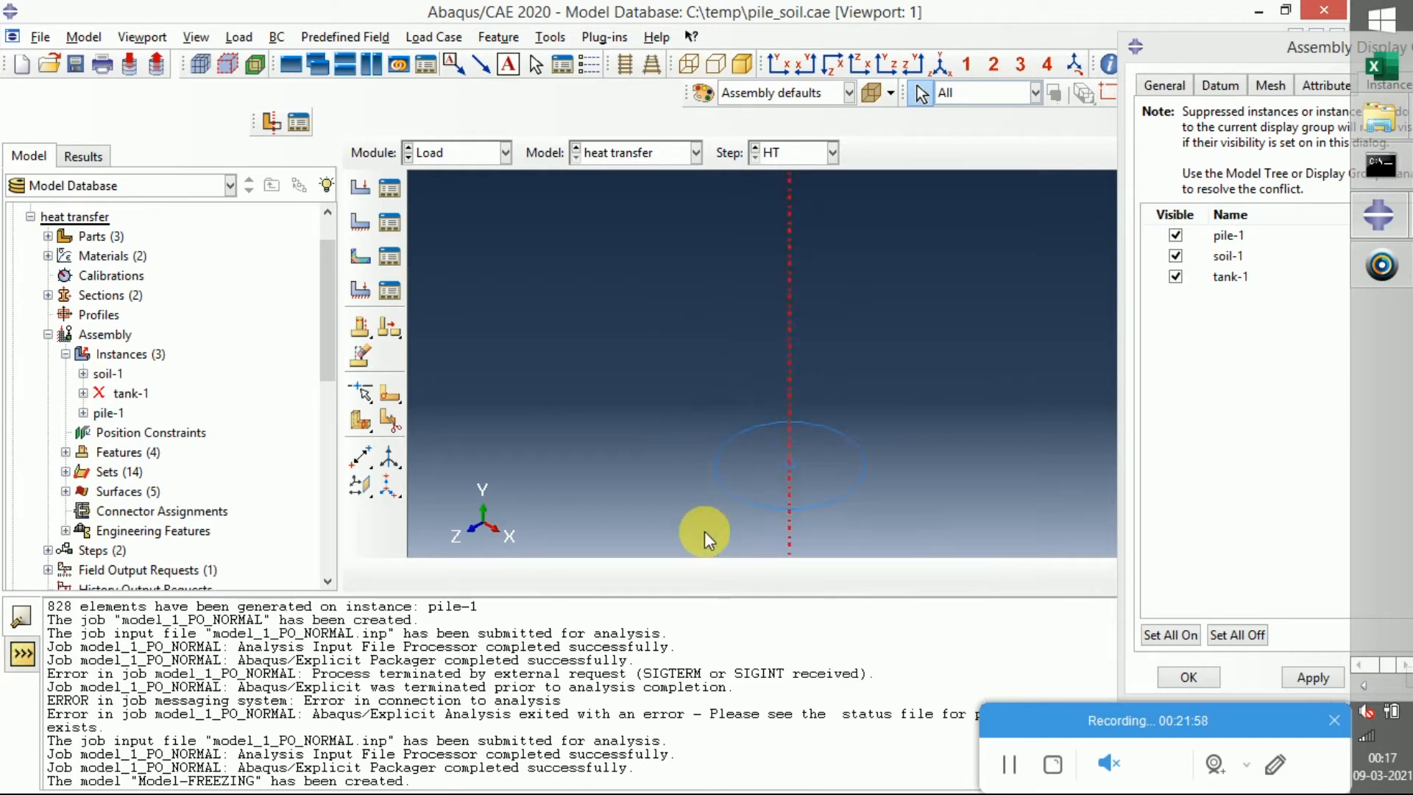
drag(696, 420, 790, 523)
click(651, 432)
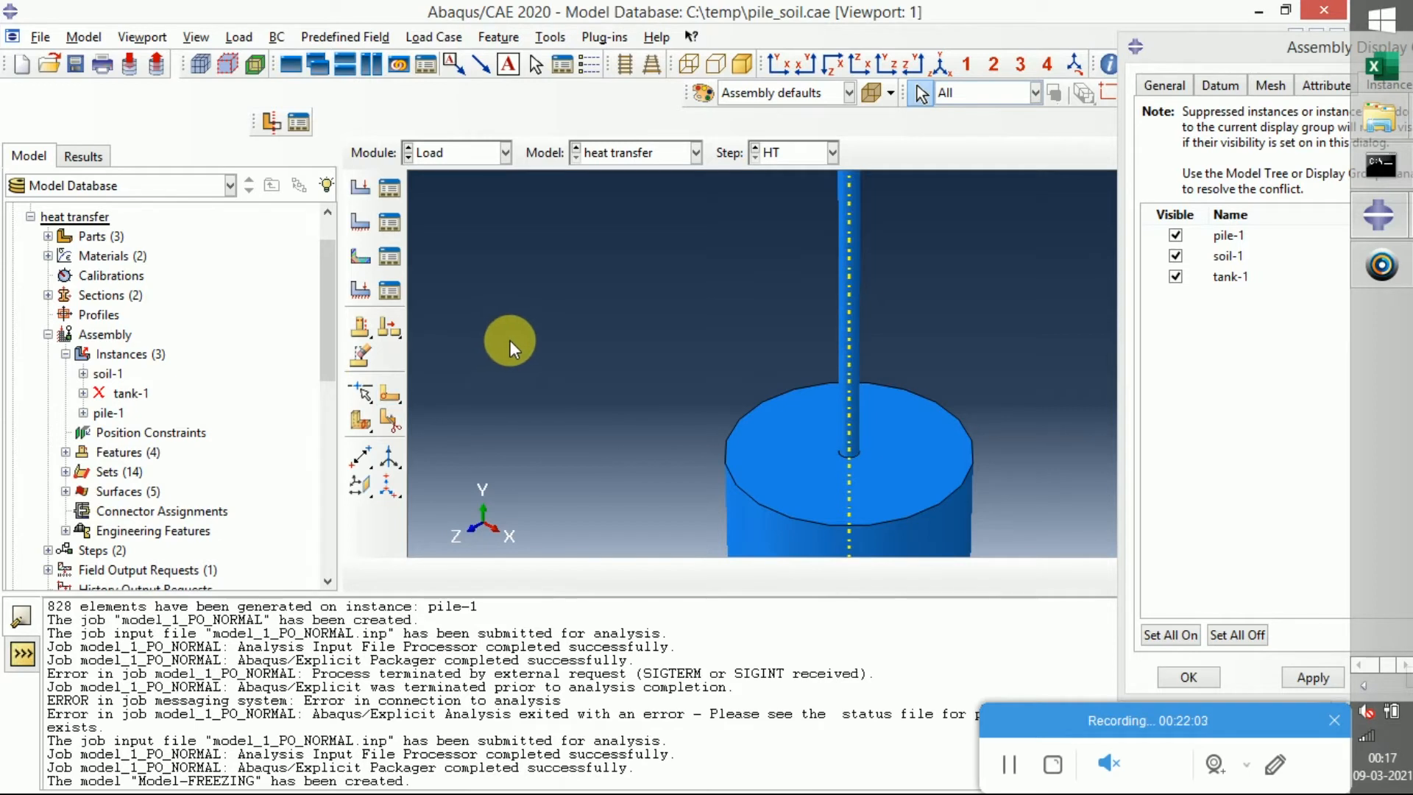
scroll(498, 304, down, 1)
scroll(498, 324, down, 3)
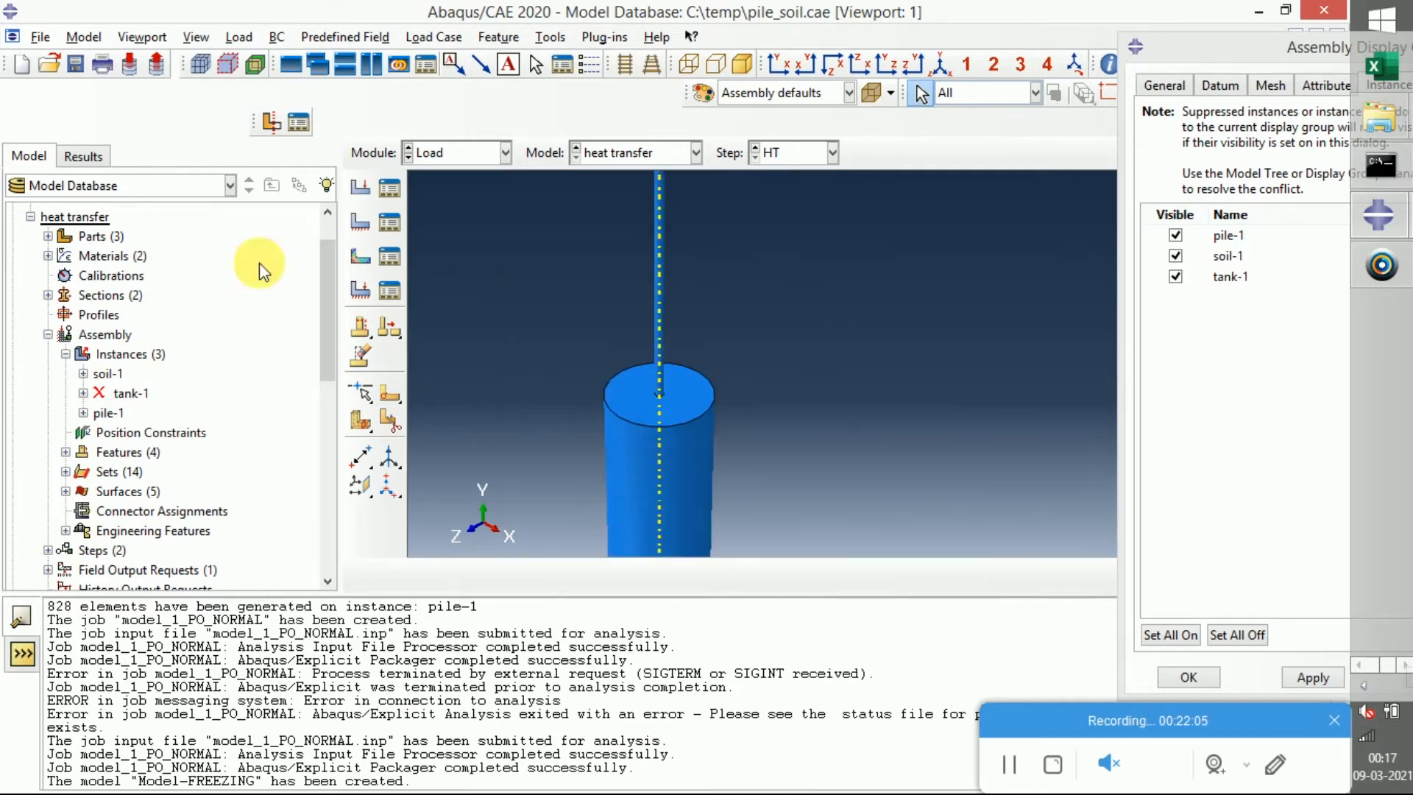
scroll(96, 265, up, 1)
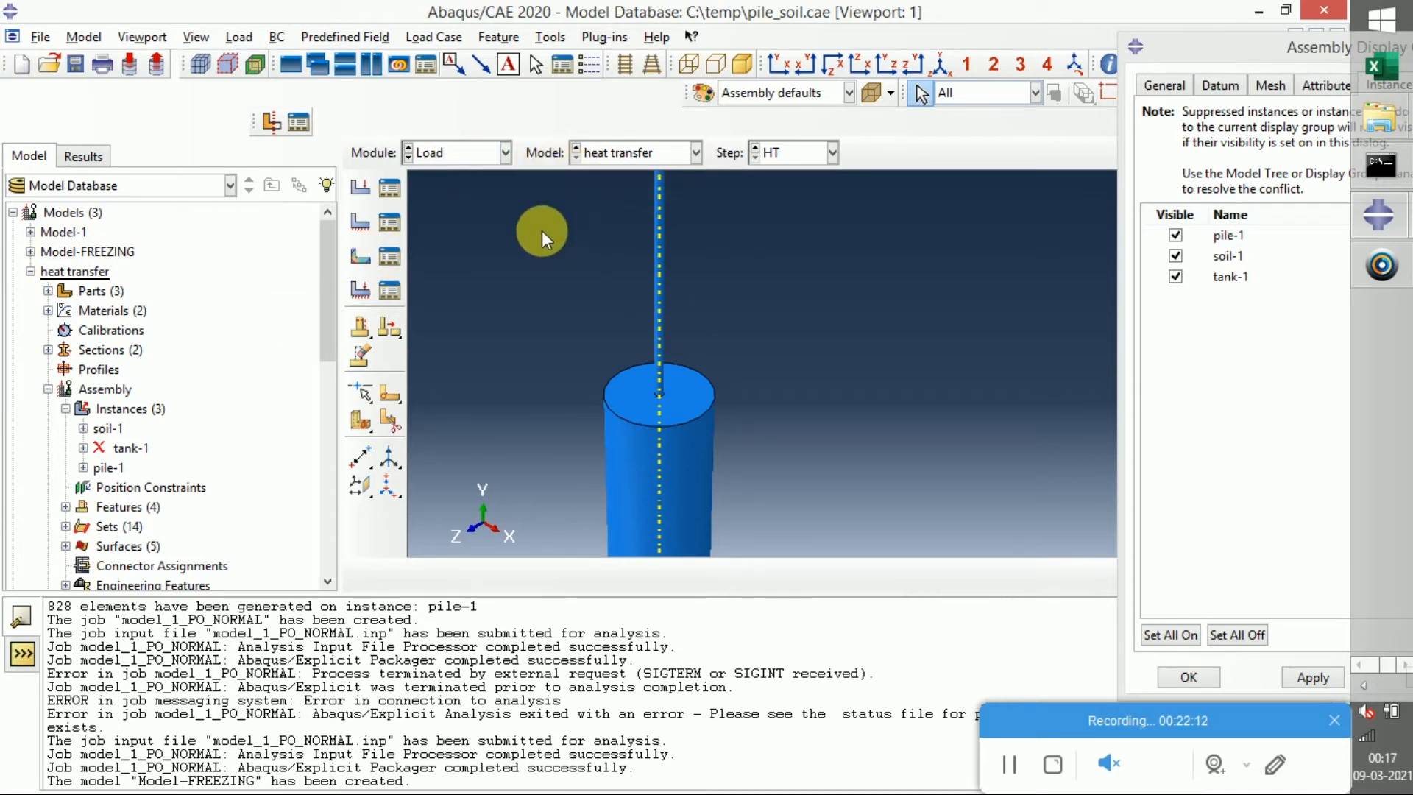
scroll(541, 231, down, 2)
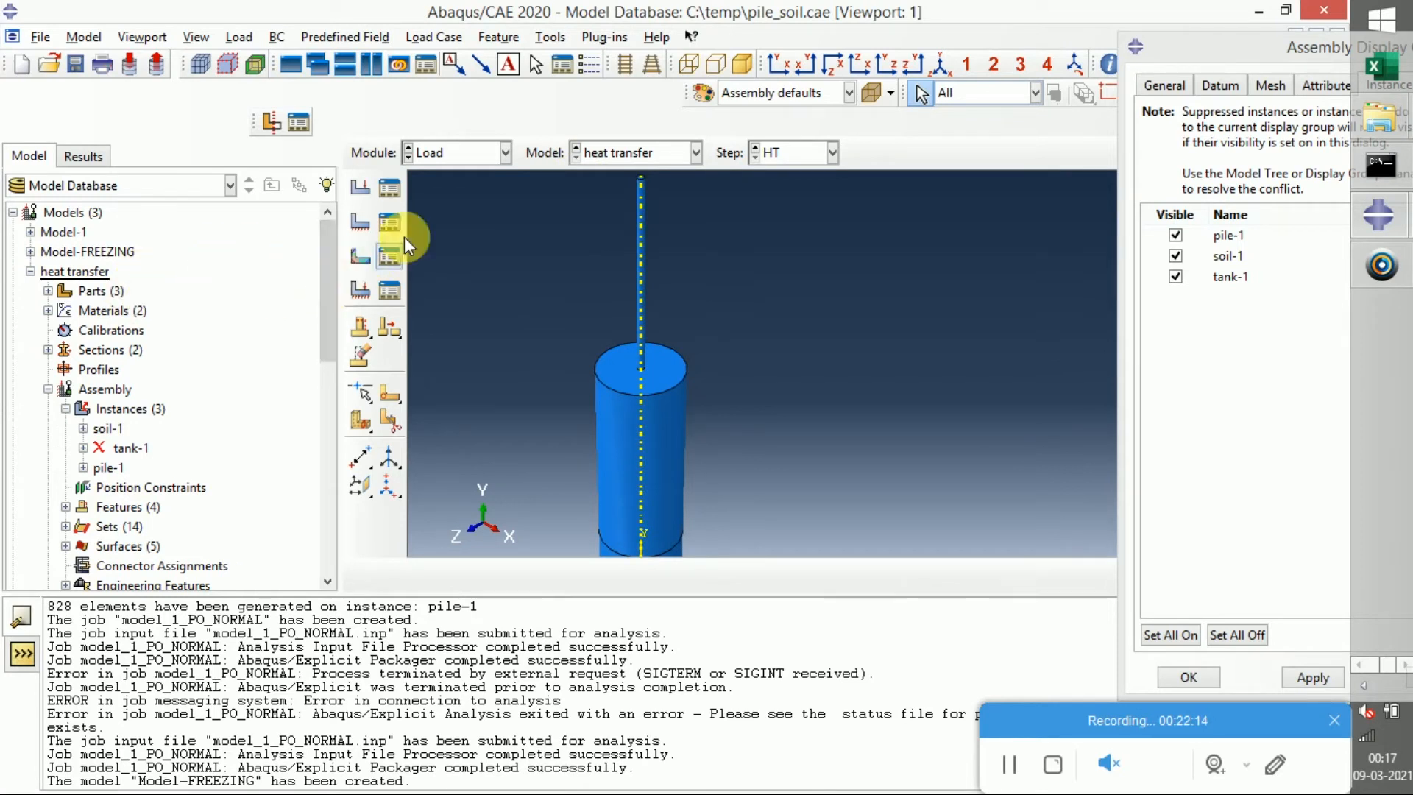
Switch to Model-1 and examine its pile part and the complete pile, soil and tank assembly
click(461, 151)
click(460, 152)
click(633, 147)
click(624, 171)
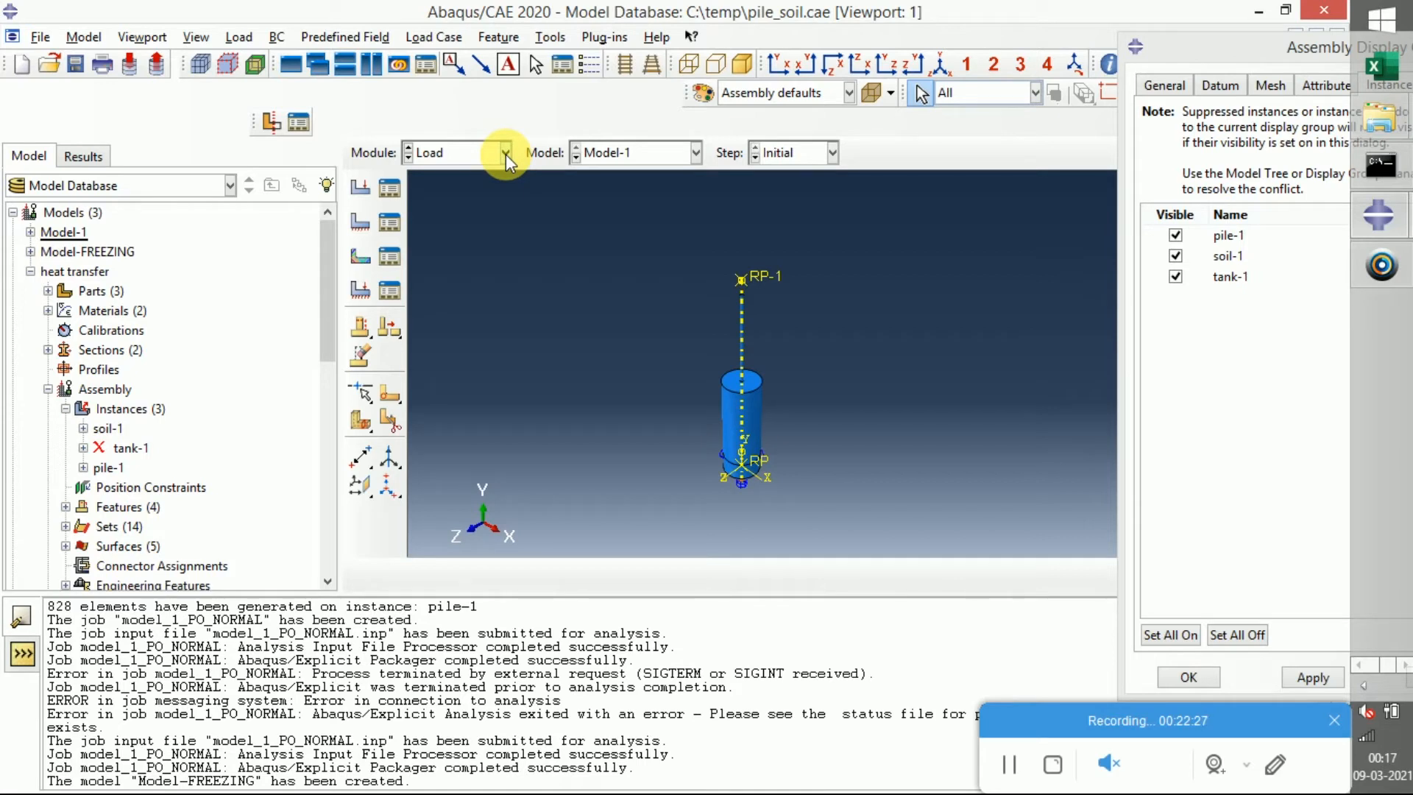
click(505, 153)
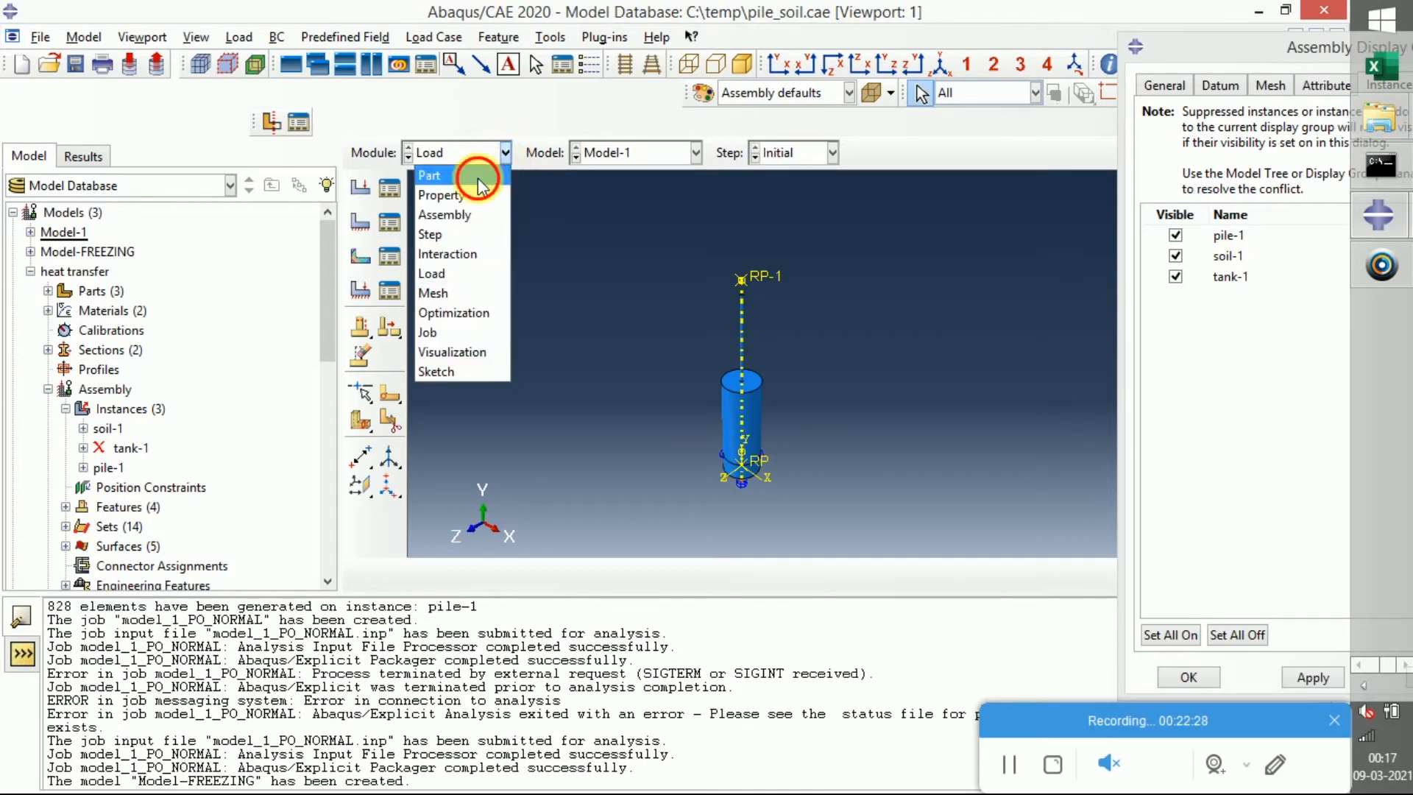
click(478, 178)
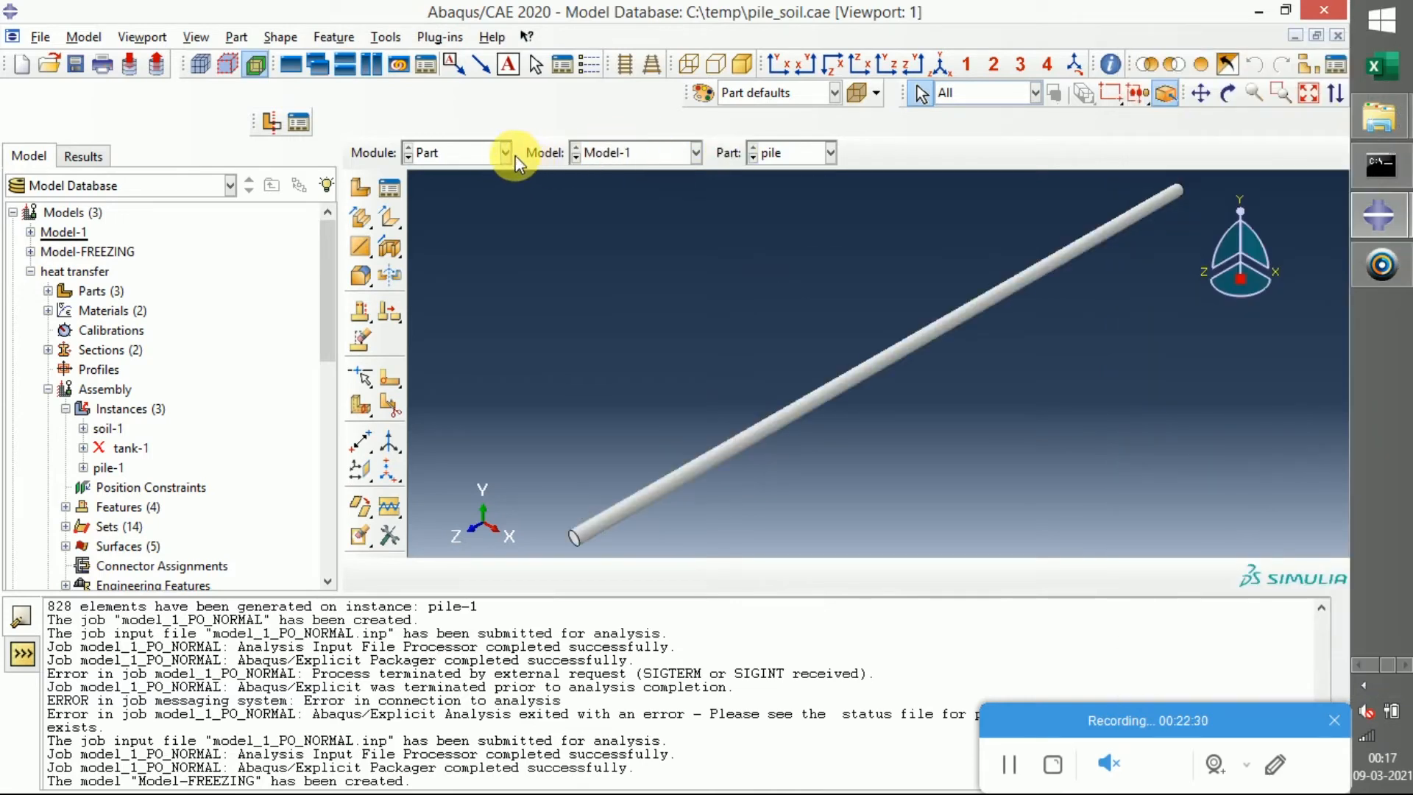
click(506, 153)
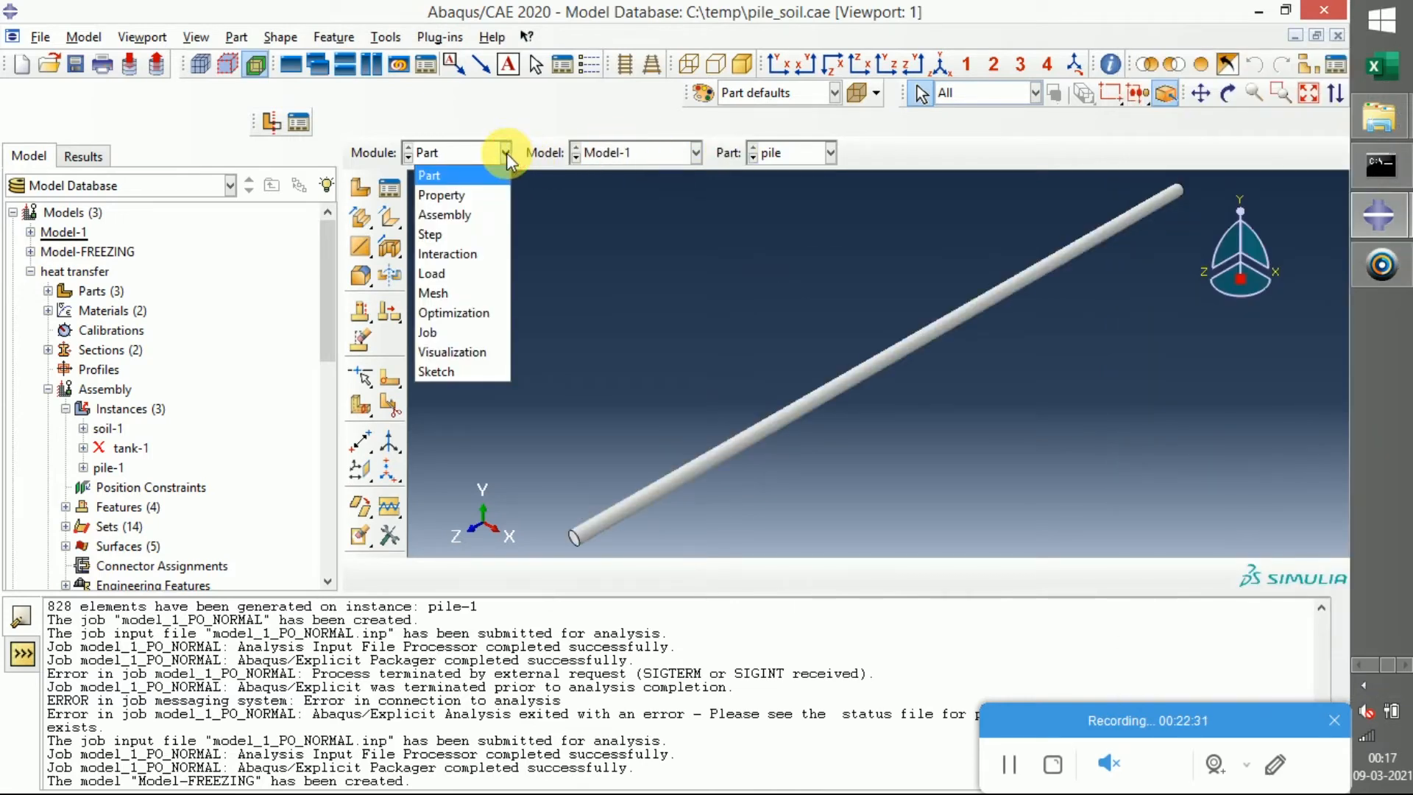
click(481, 214)
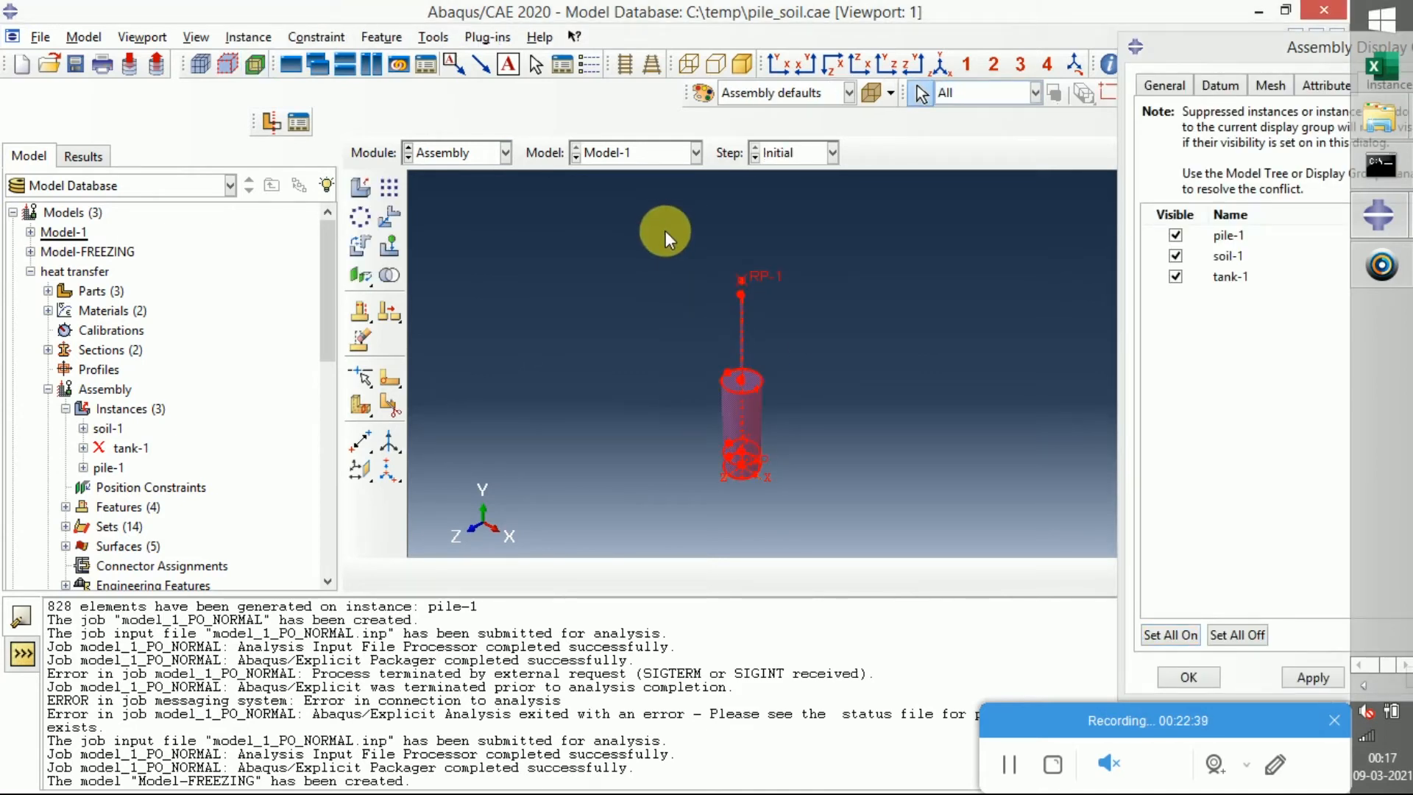
drag(607, 262, 797, 564)
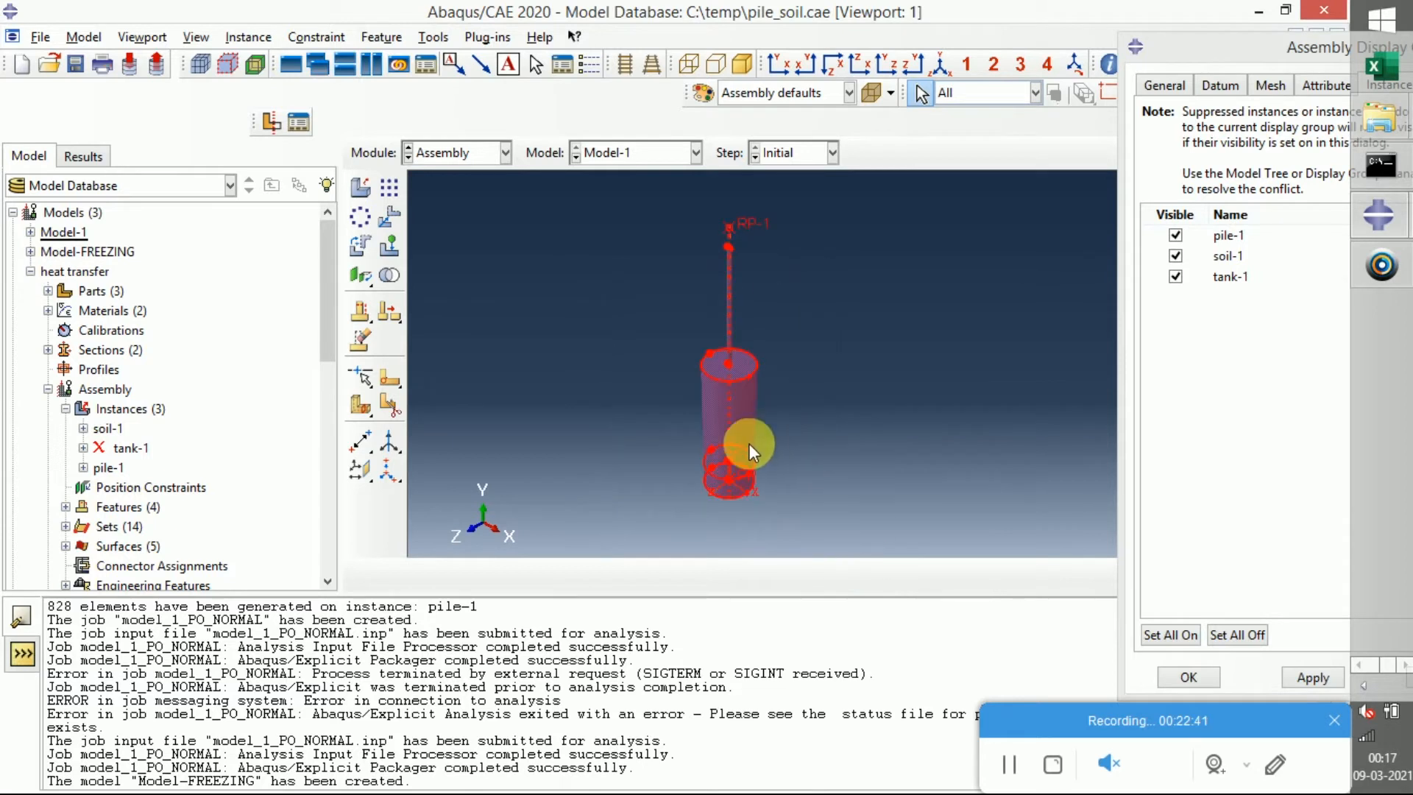
click(603, 325)
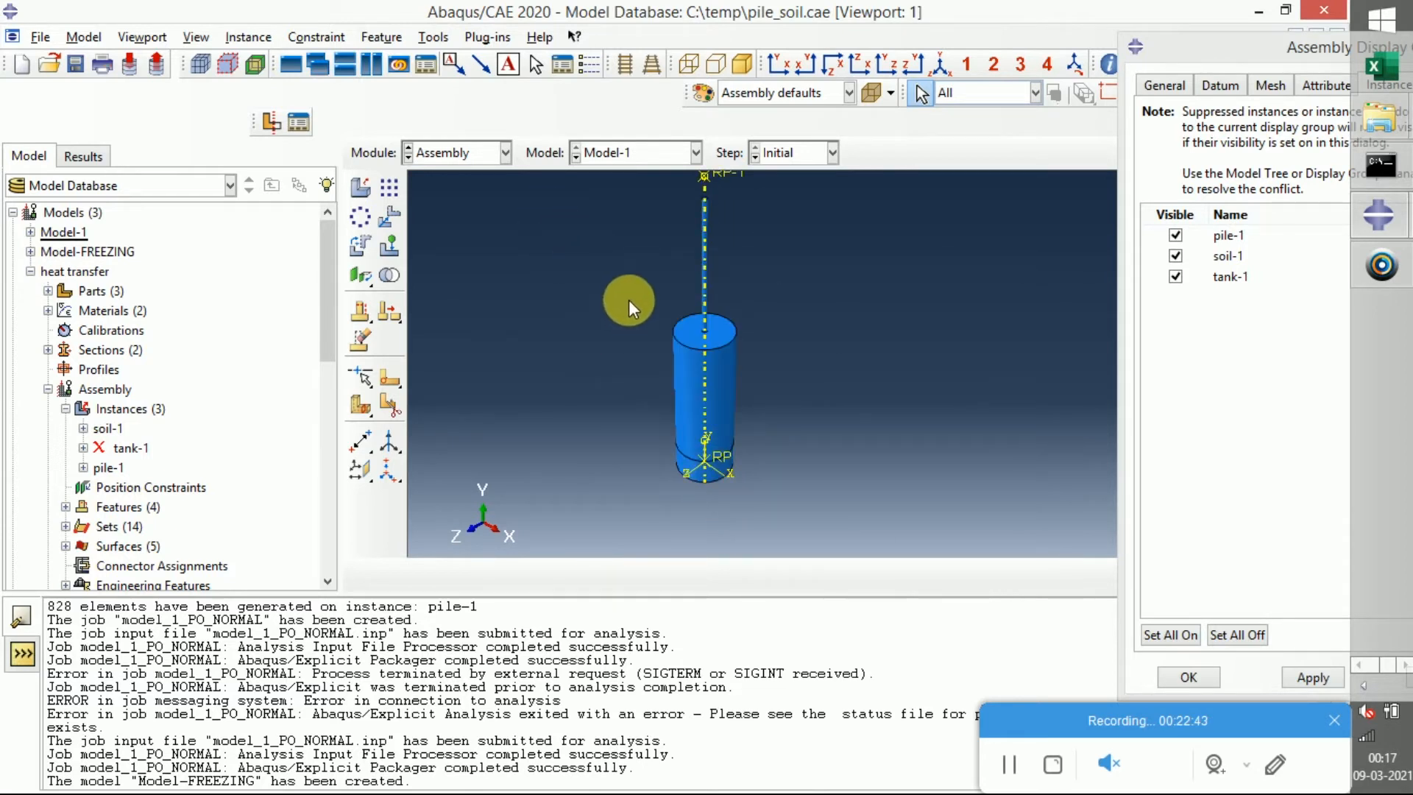
Review the pile part in Model-1's Property module and check the model's list of analysis steps
click(475, 156)
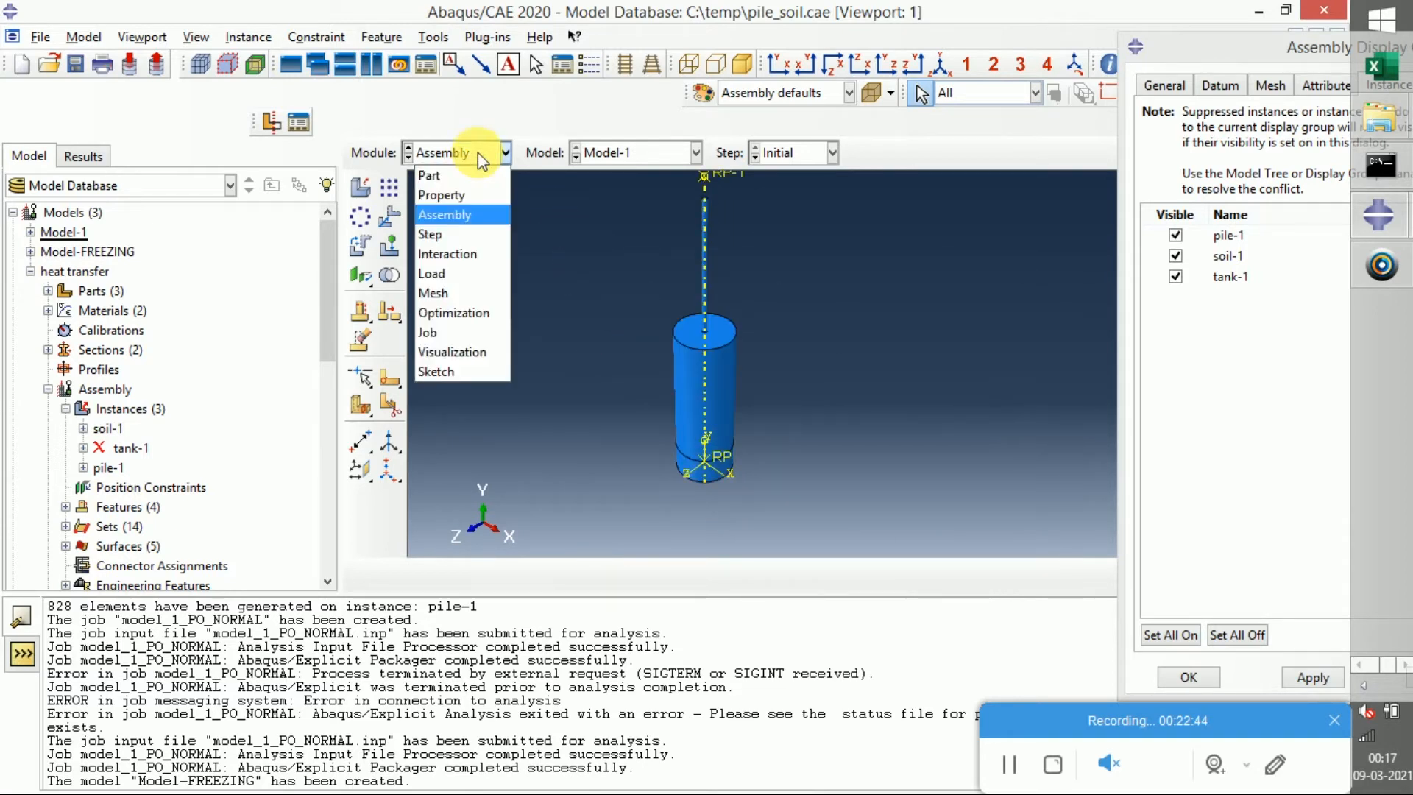
click(470, 205)
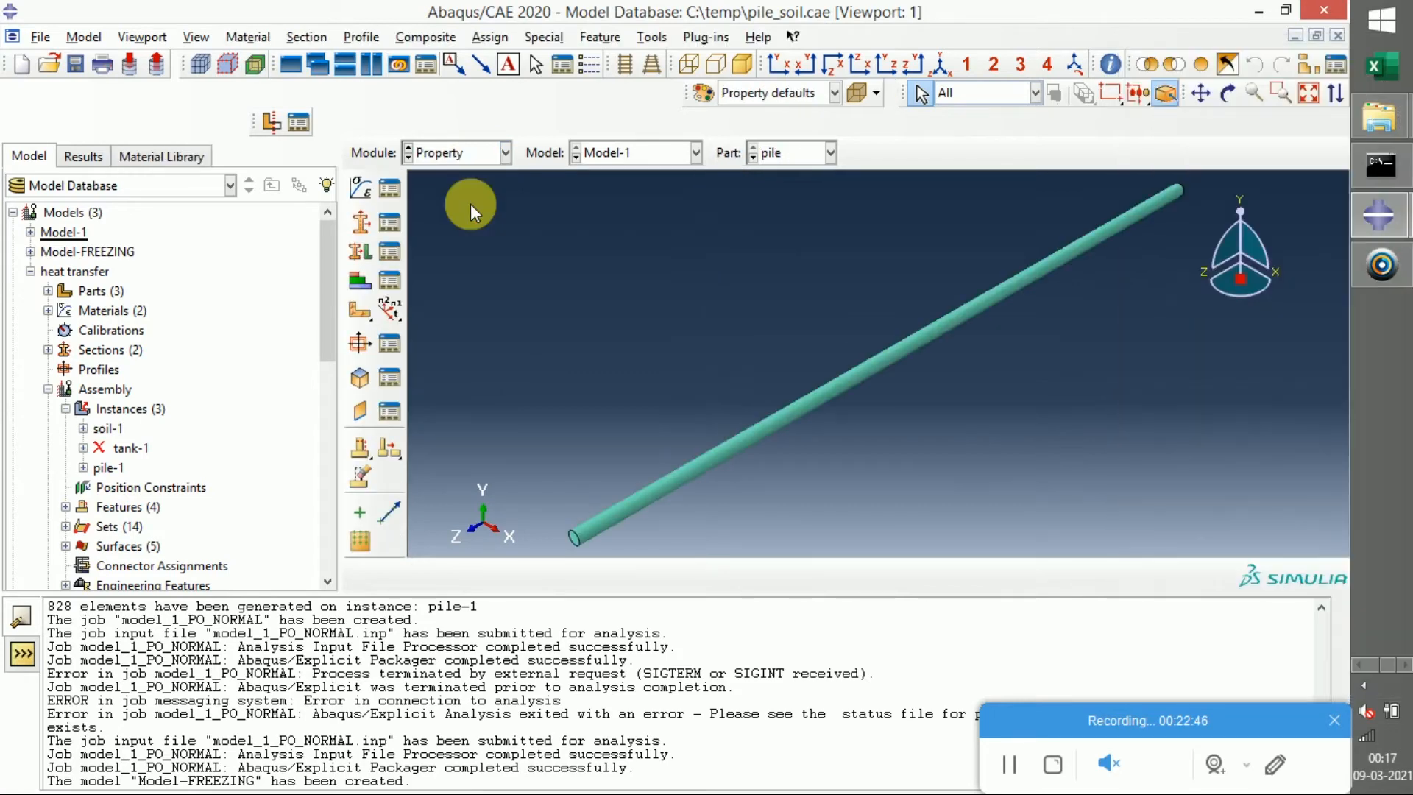
scroll(599, 292, down, 2)
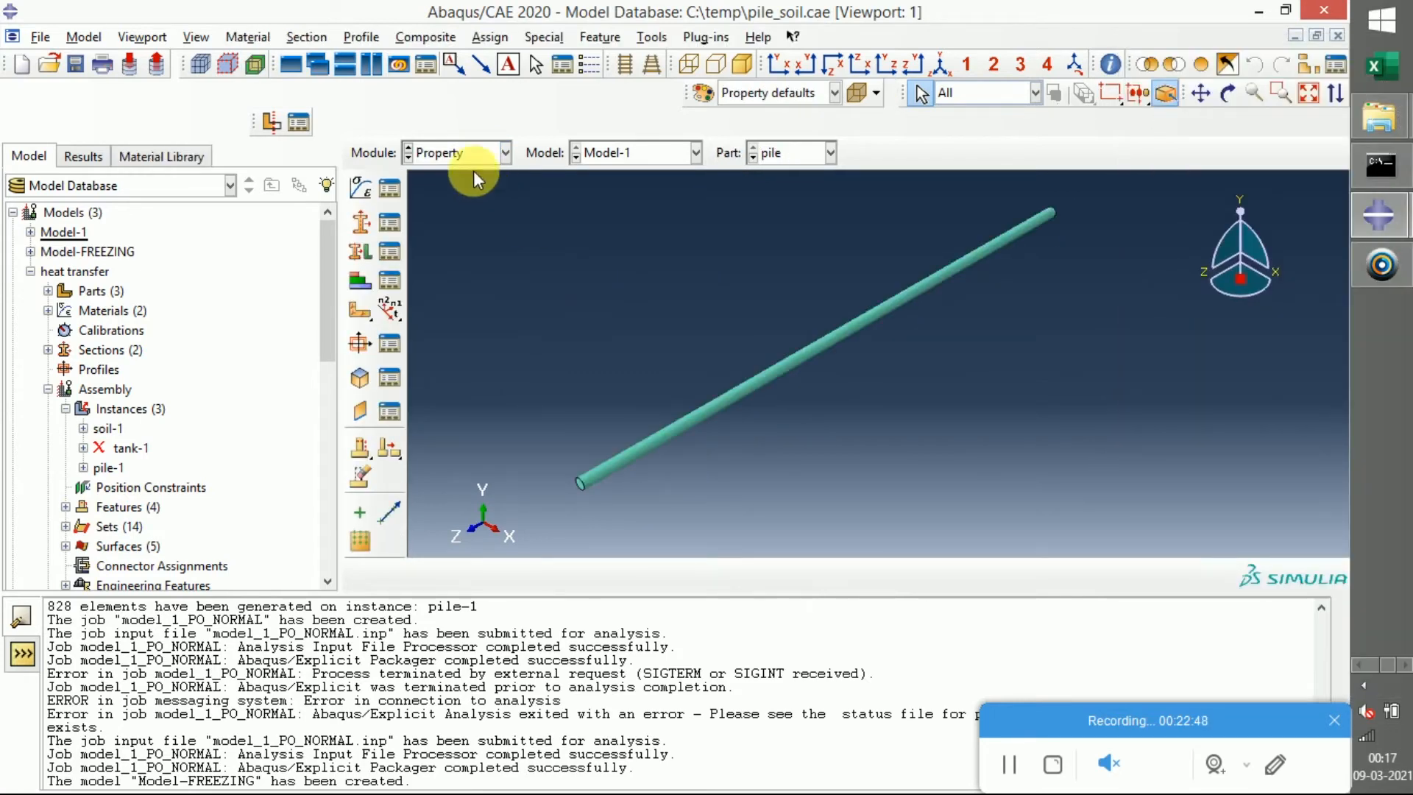
click(451, 153)
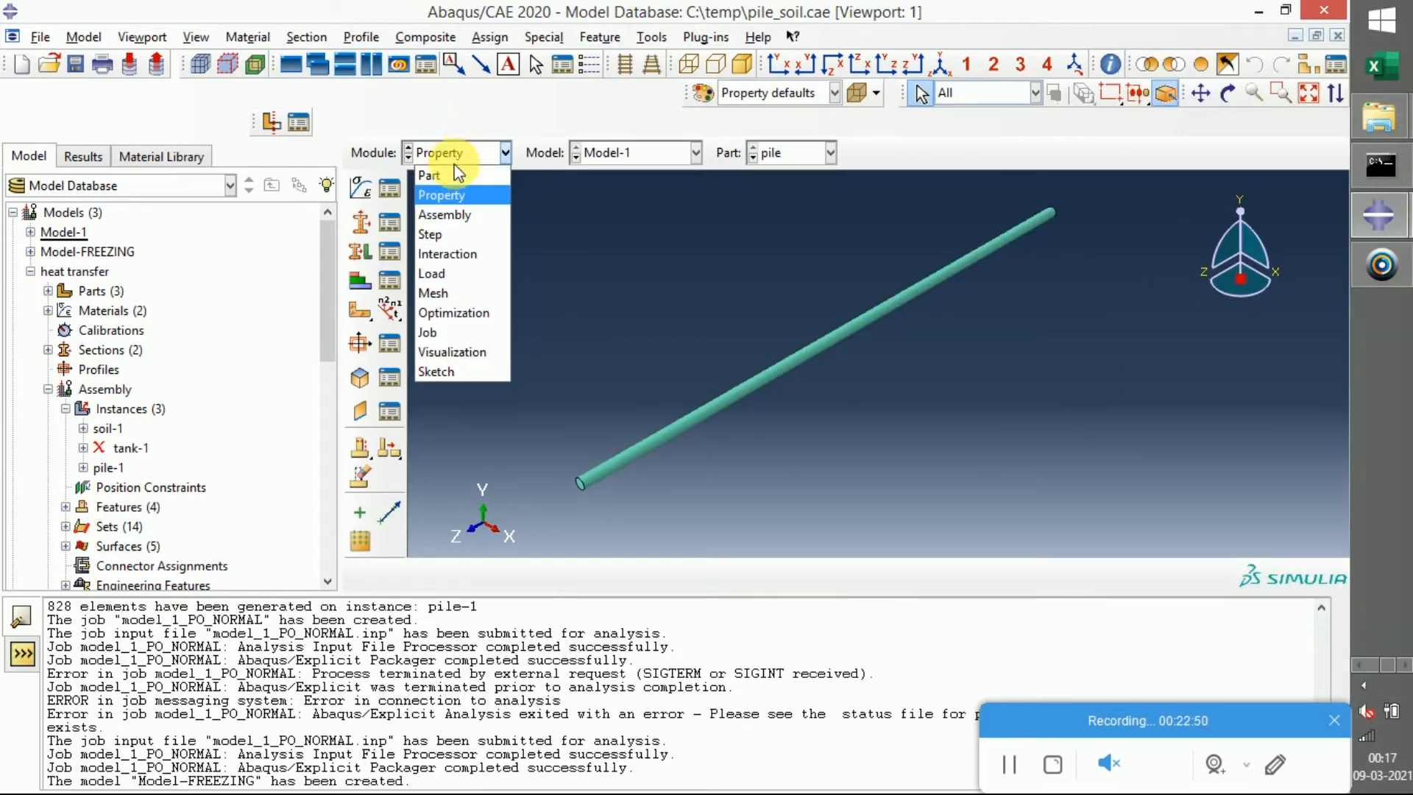
click(463, 234)
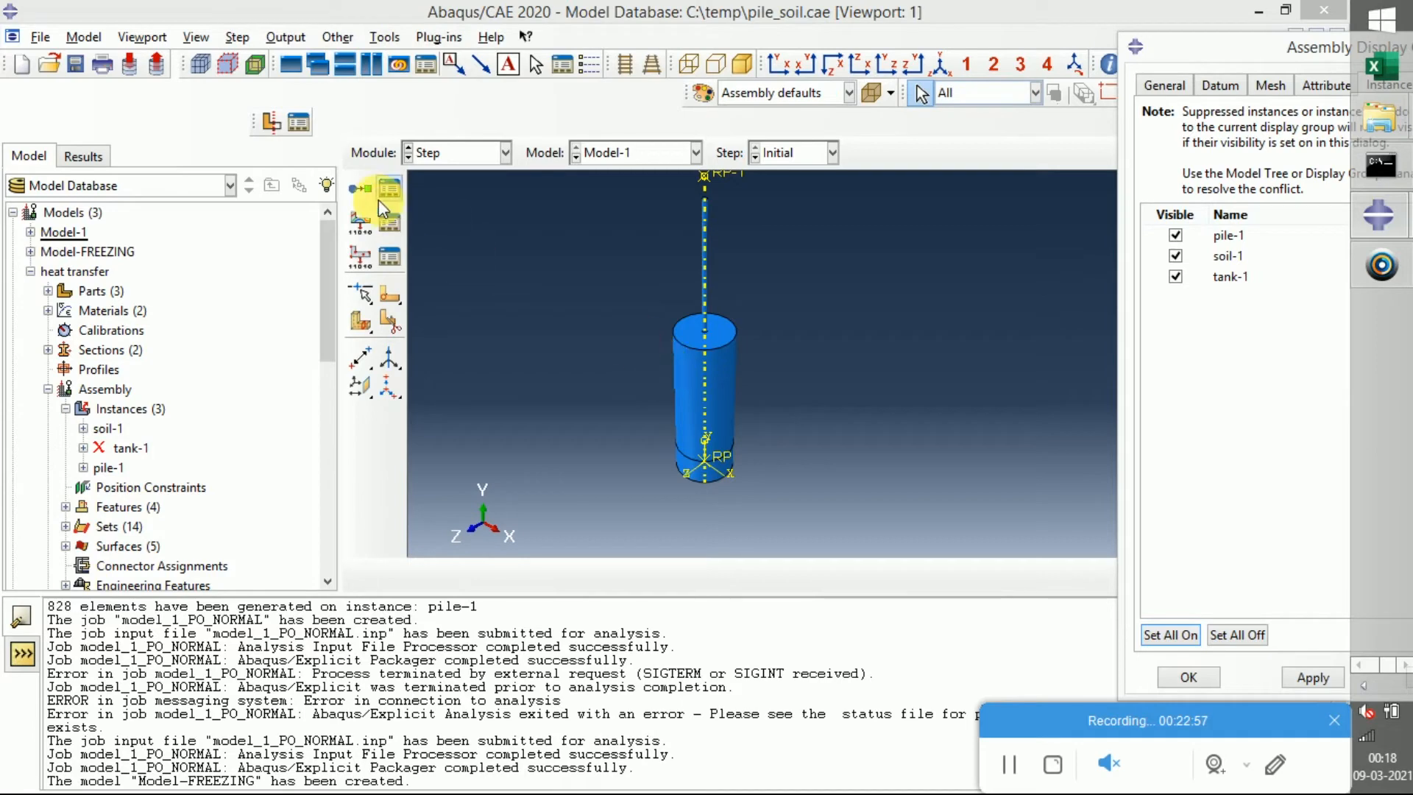
click(382, 194)
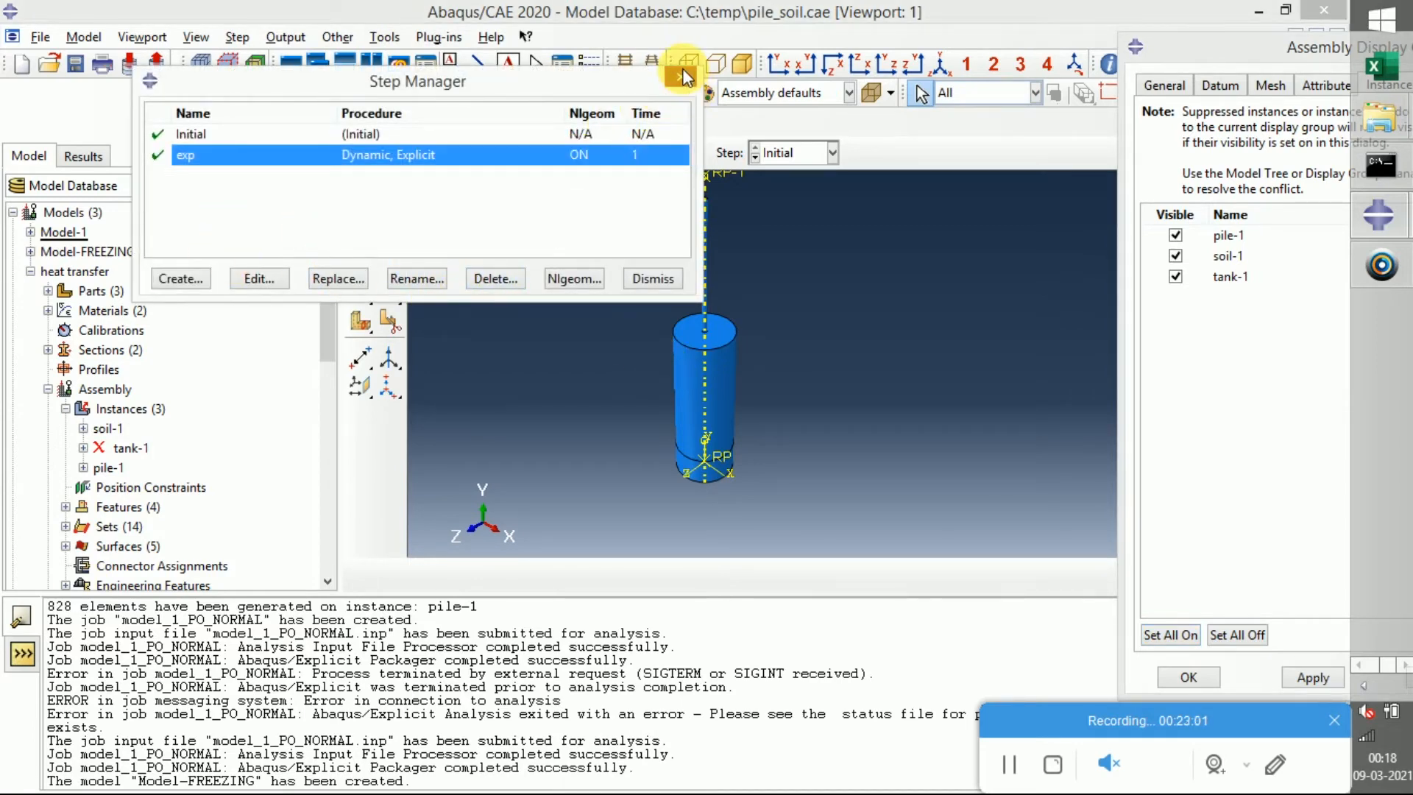
click(682, 67)
Delete the analysis step HT from the heat transfer model
click(625, 156)
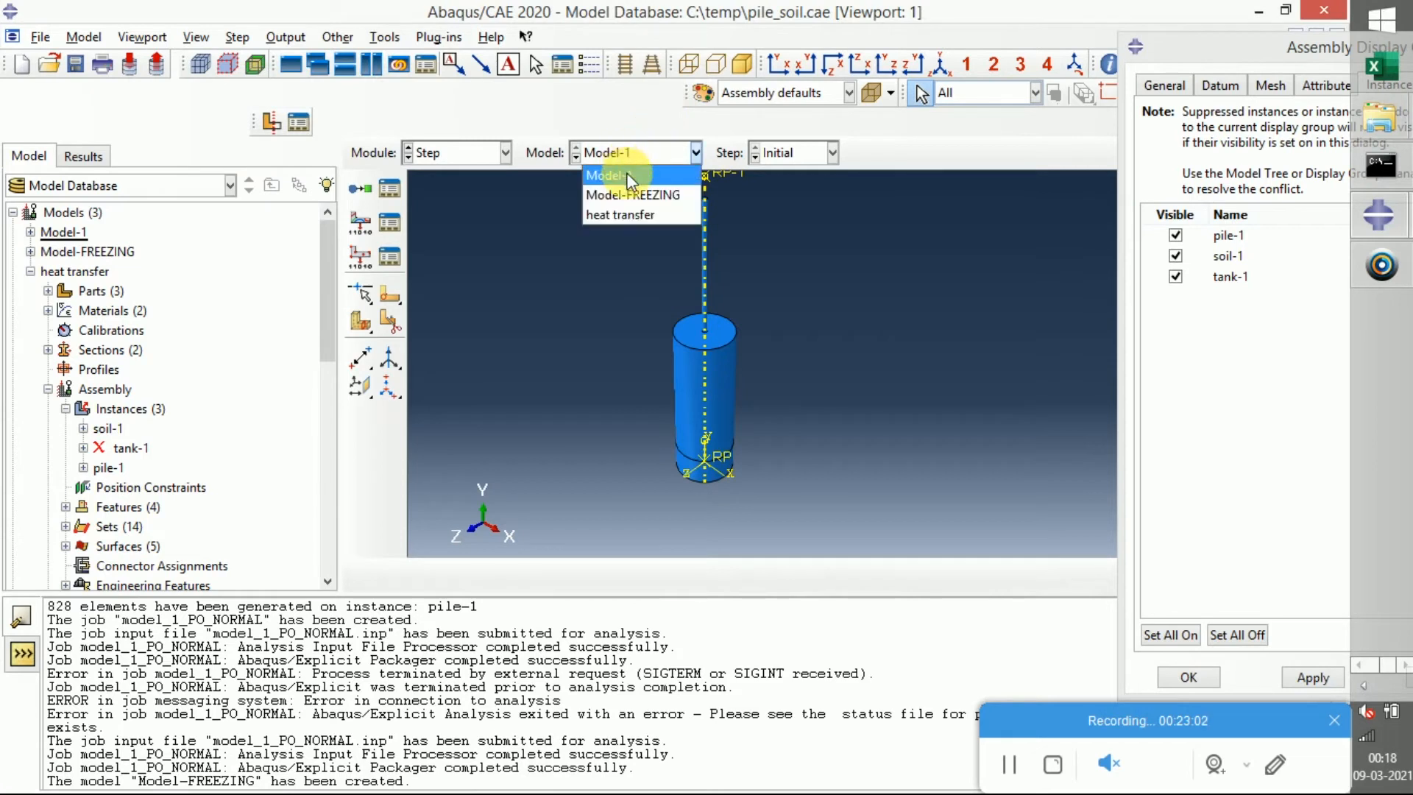
click(636, 215)
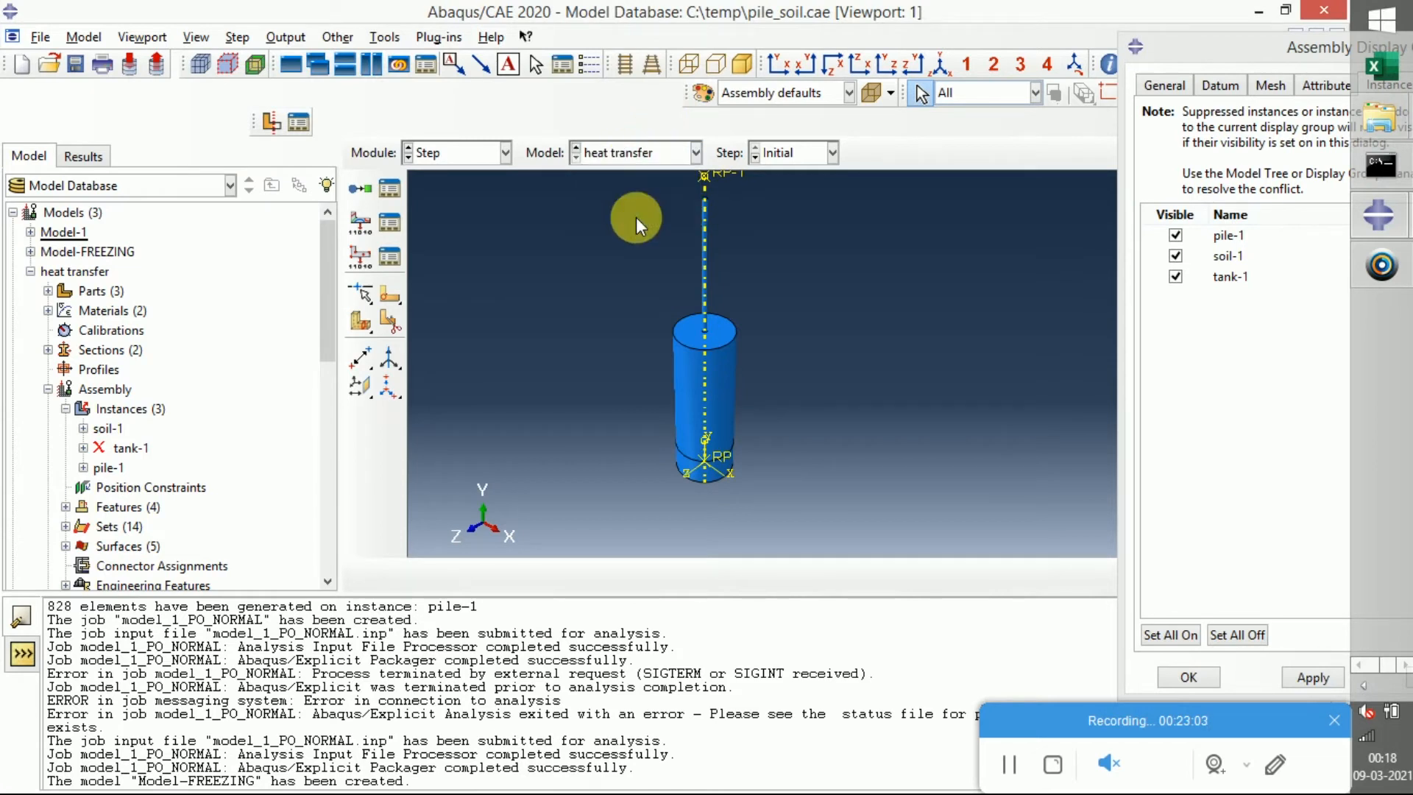
click(394, 193)
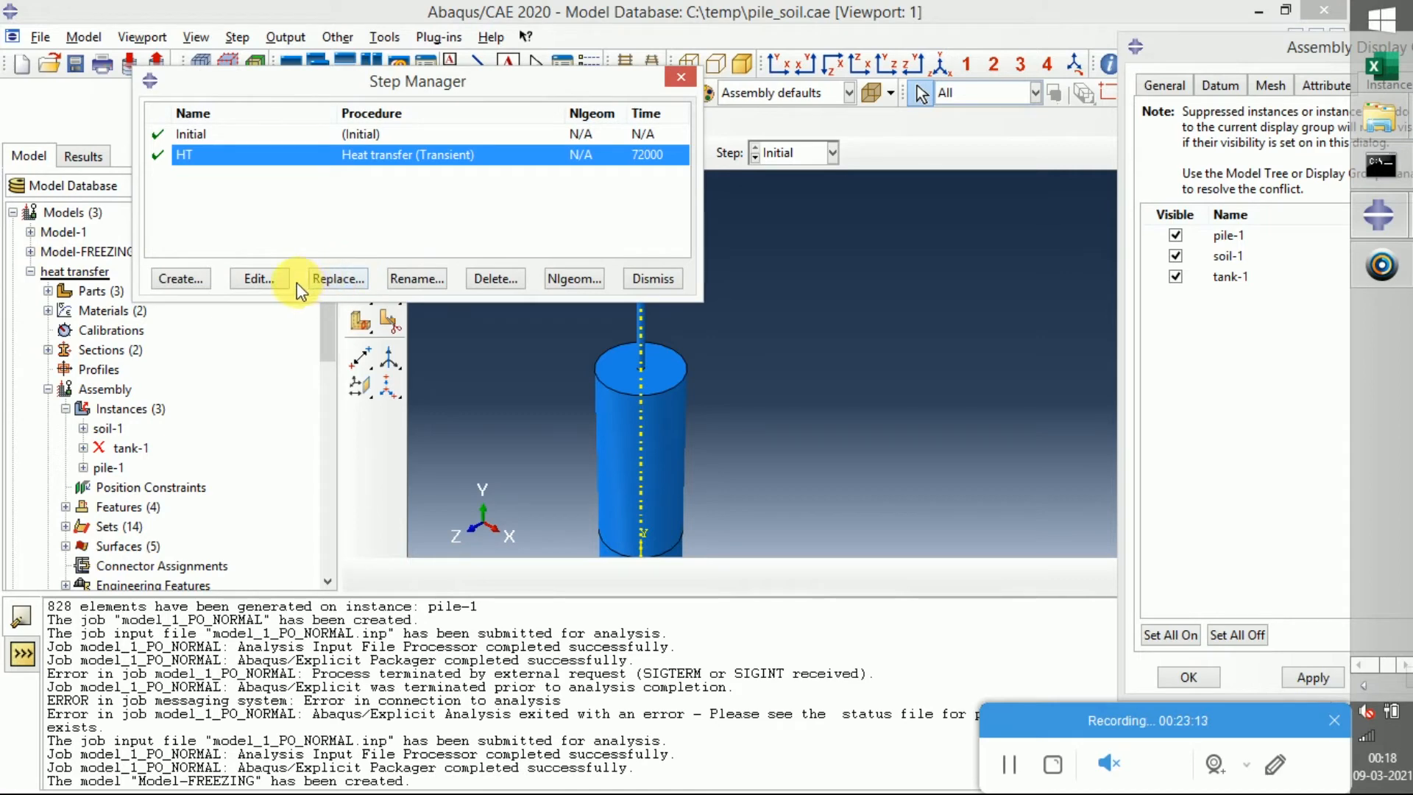
click(496, 280)
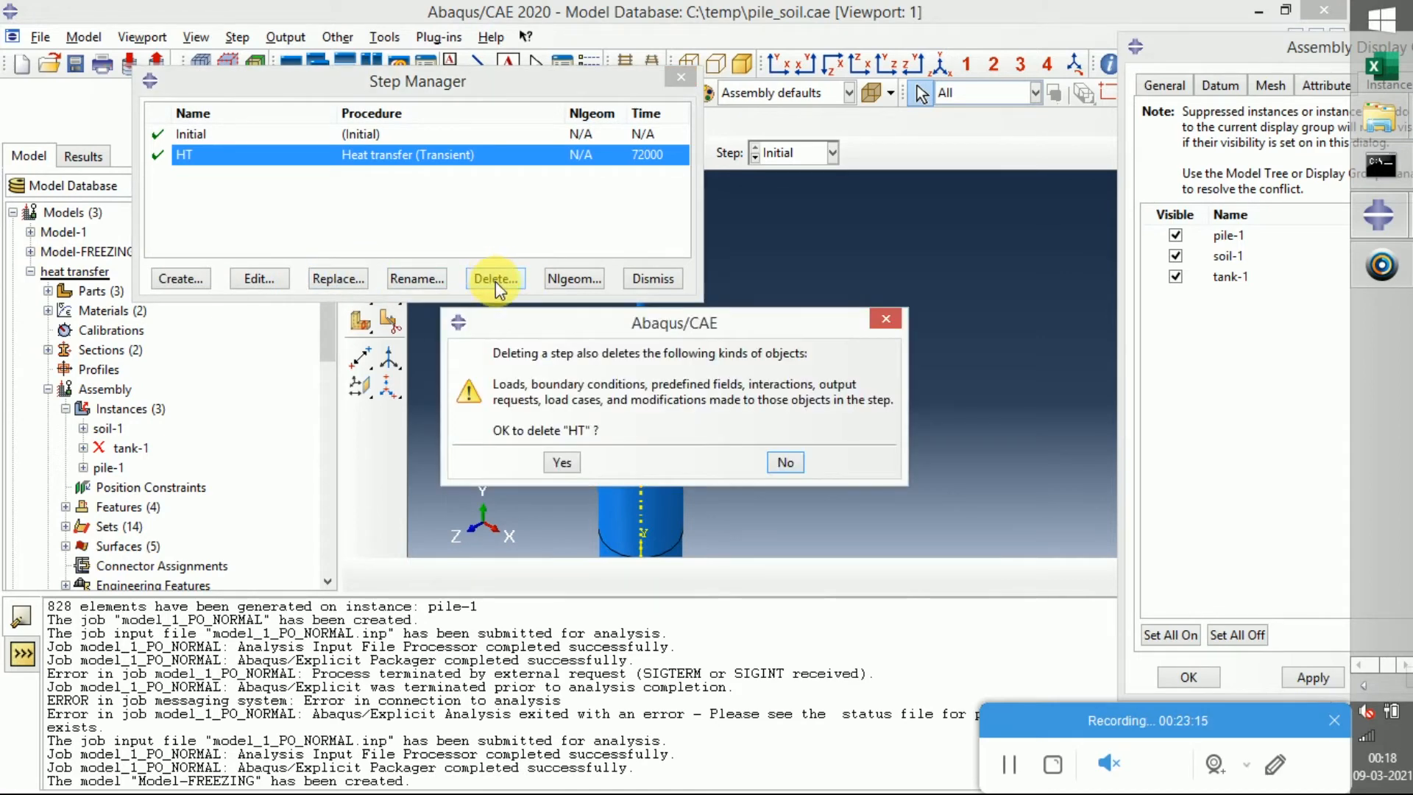
click(559, 460)
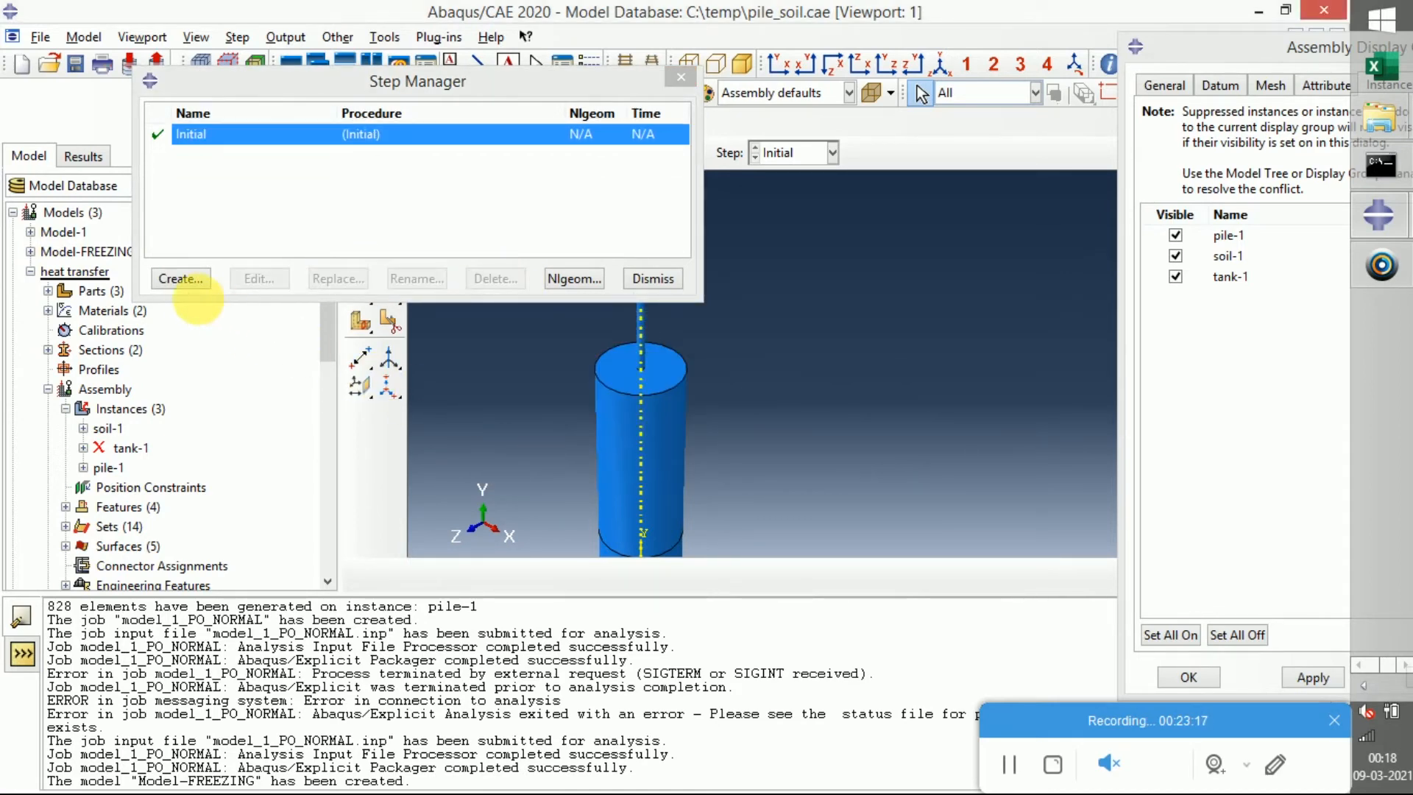
Create a general Heat transfer step named HT after the Initial step
click(184, 278)
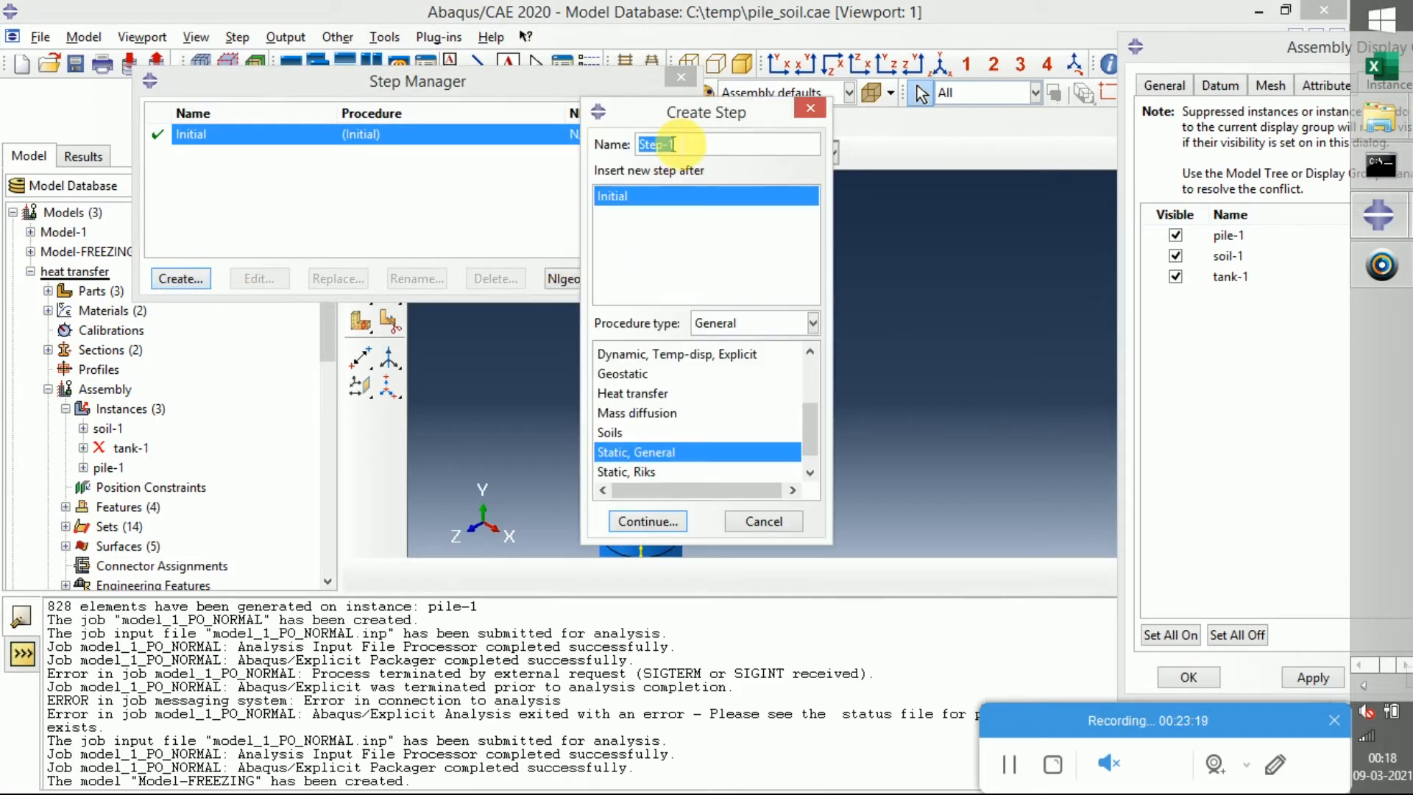
text(HT)
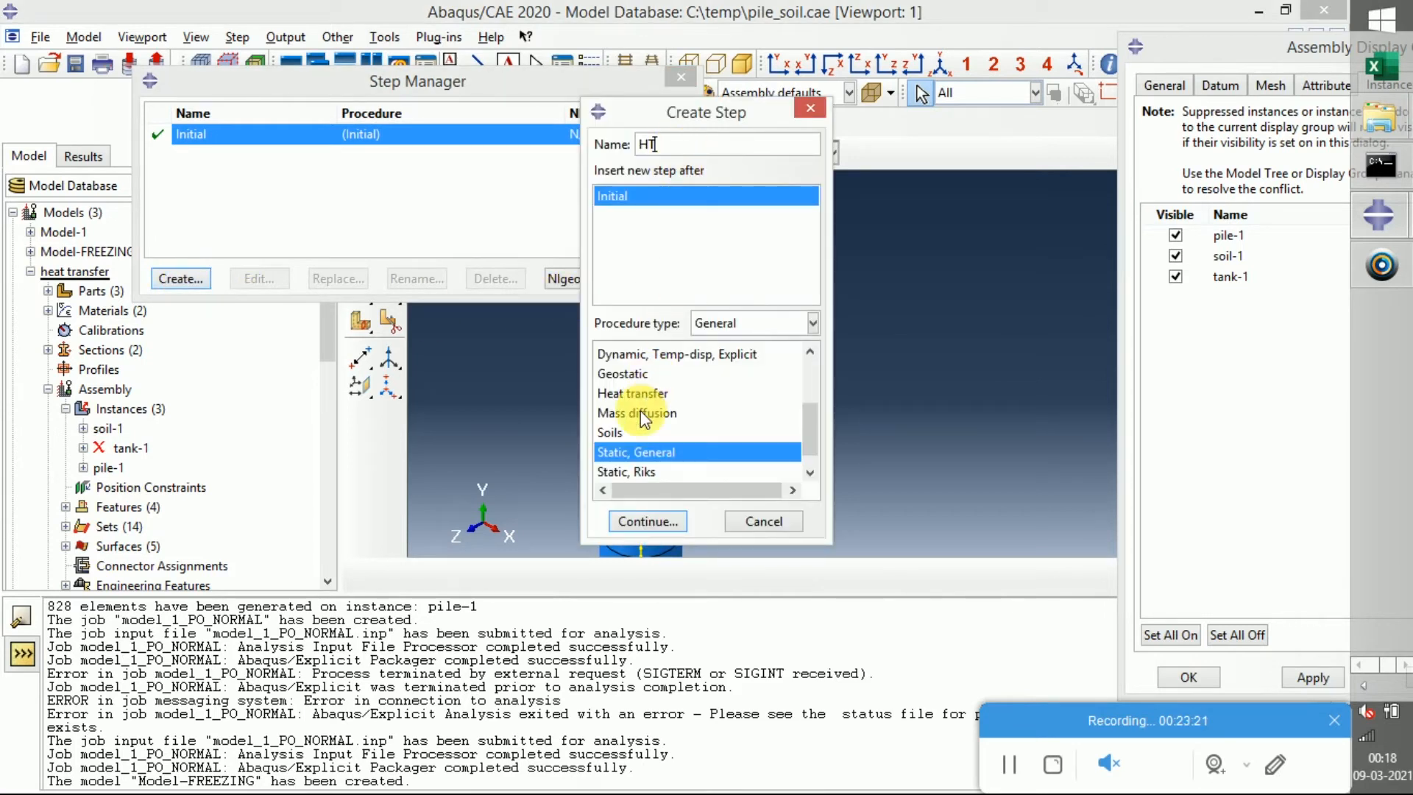
scroll(645, 416, up, 3)
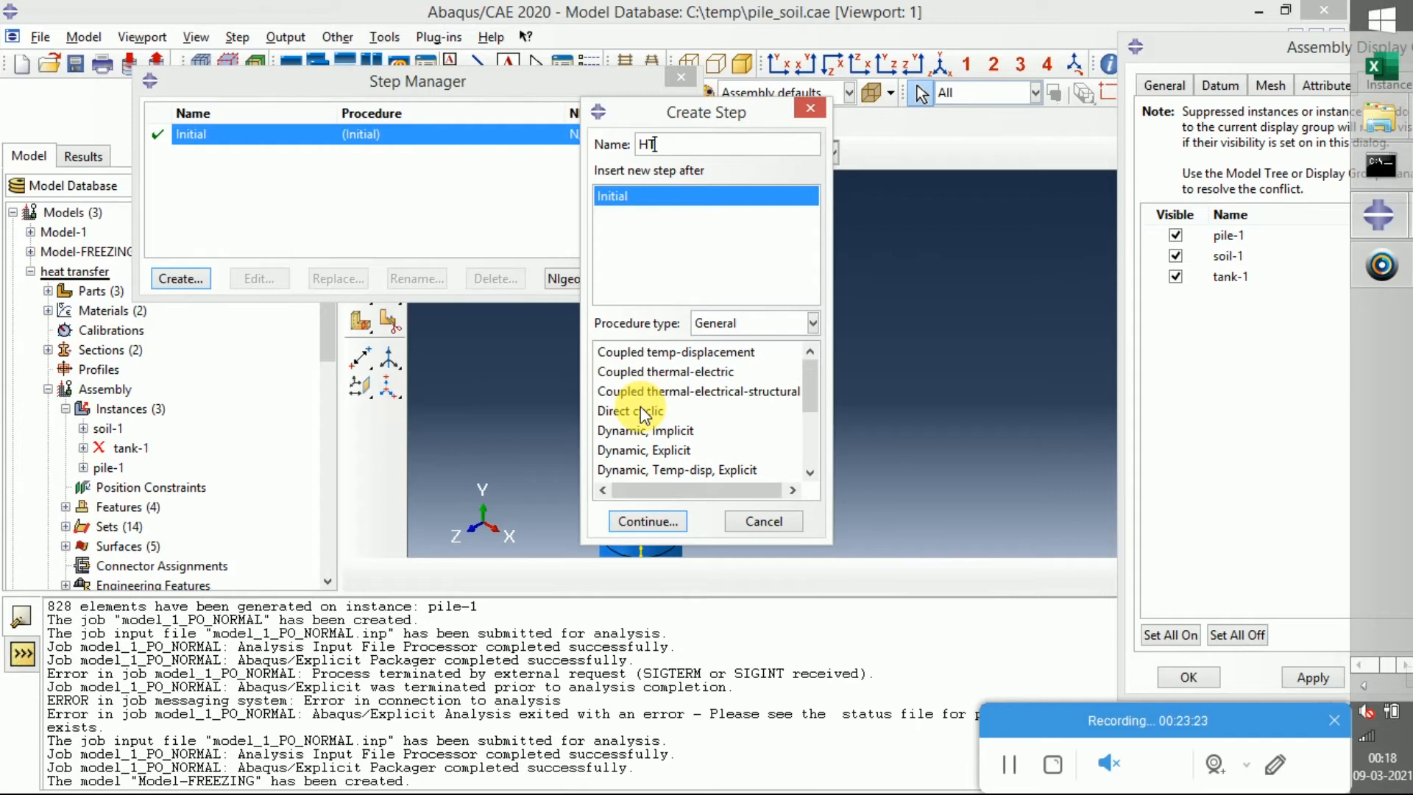
scroll(645, 412, down, 3)
click(648, 374)
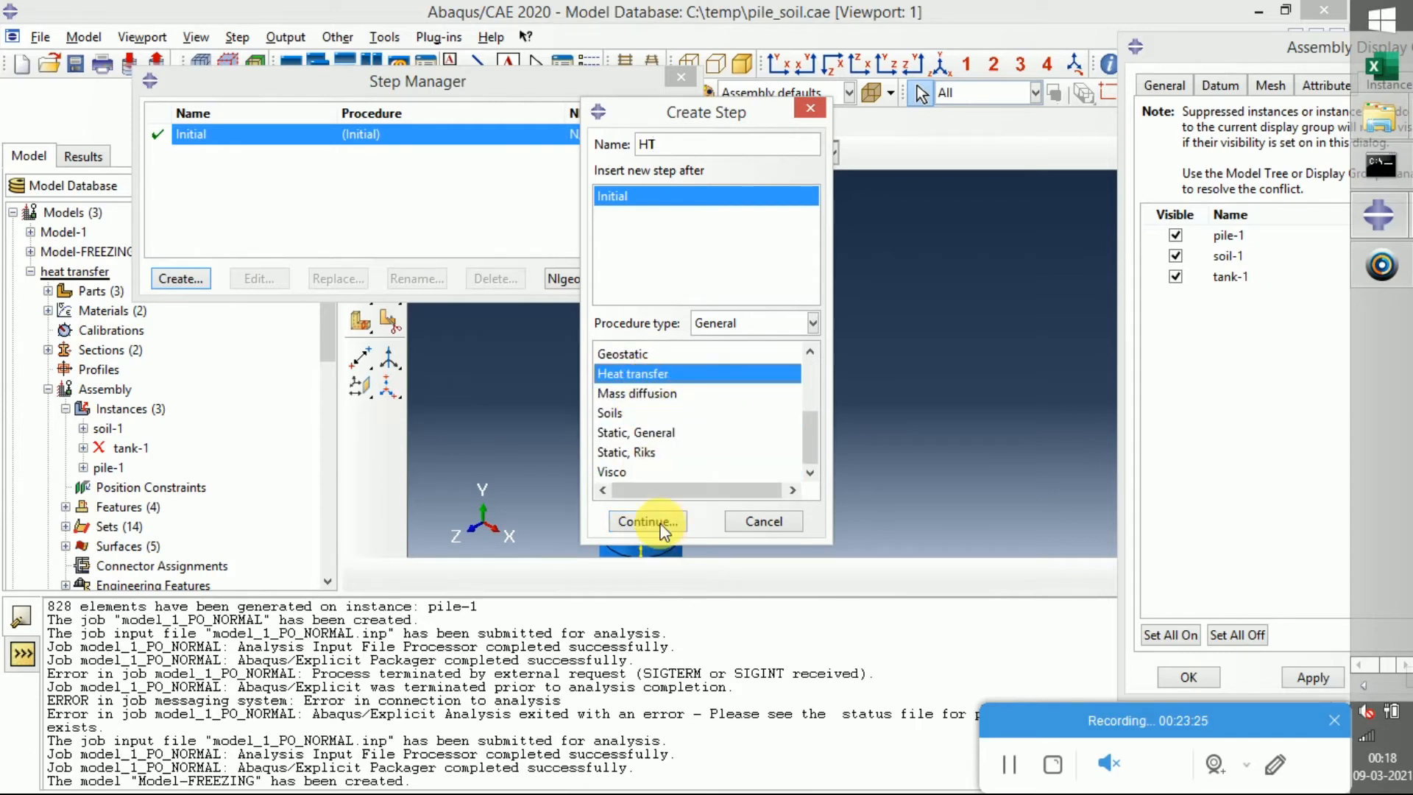
click(658, 517)
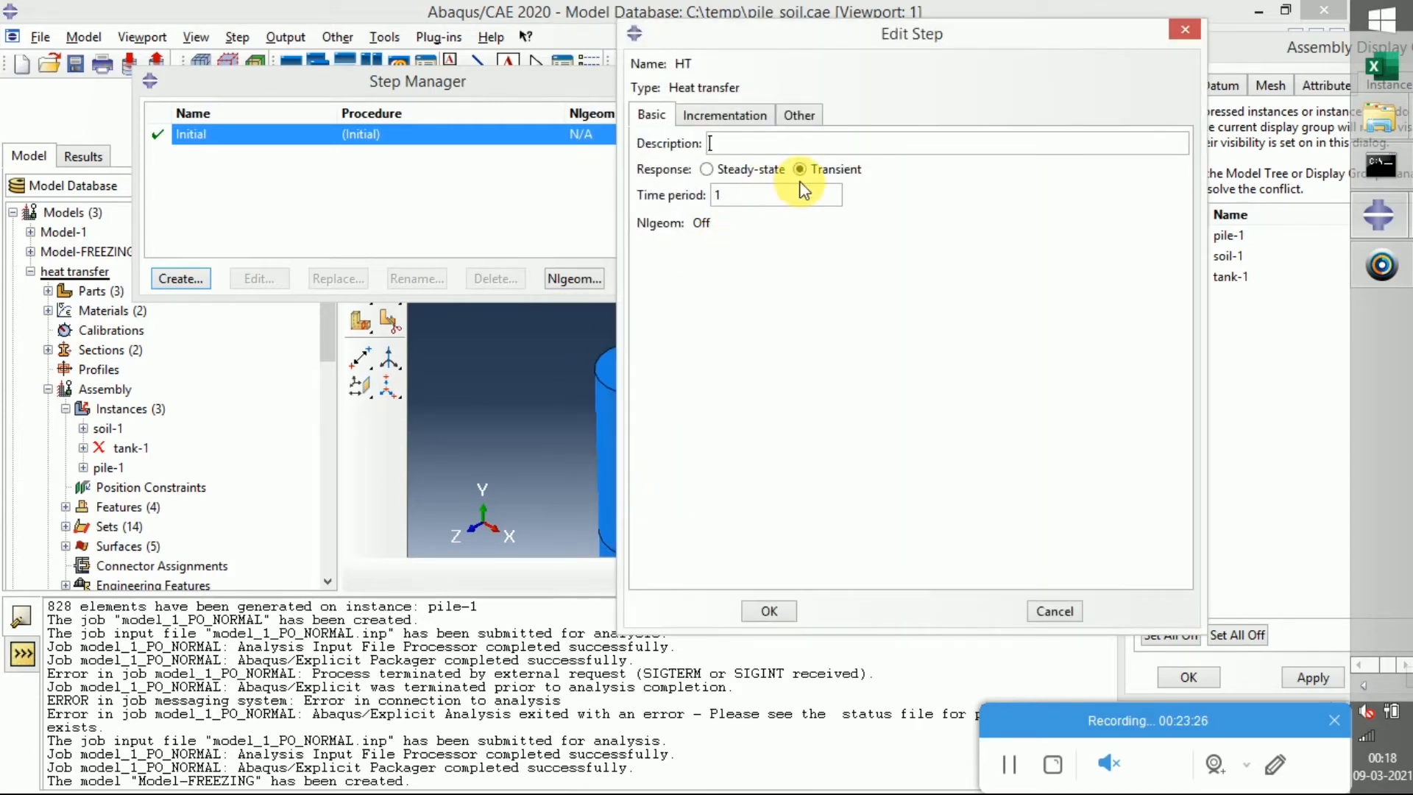
Set the time period of the transient HT step to 36000
click(744, 201)
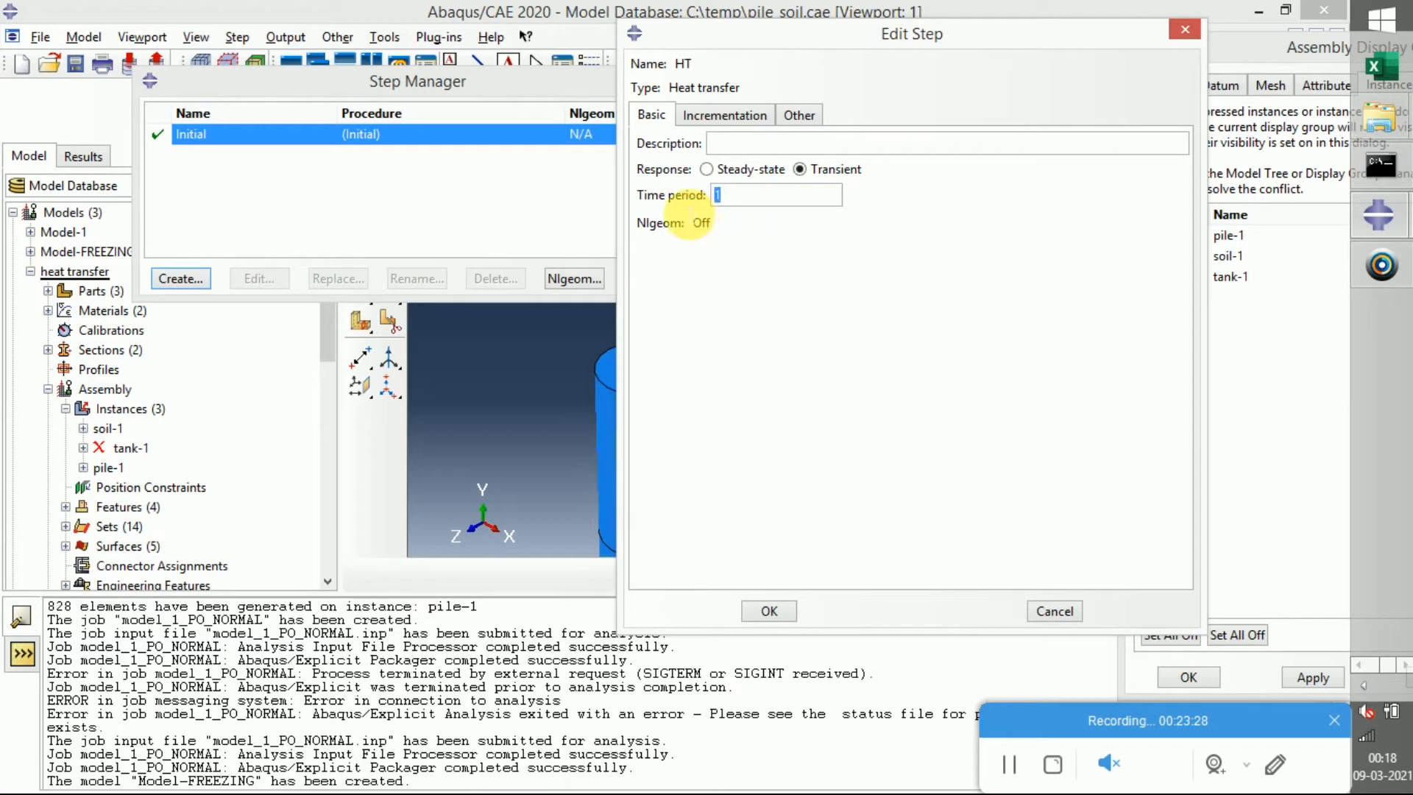
drag(747, 206, 592, 197)
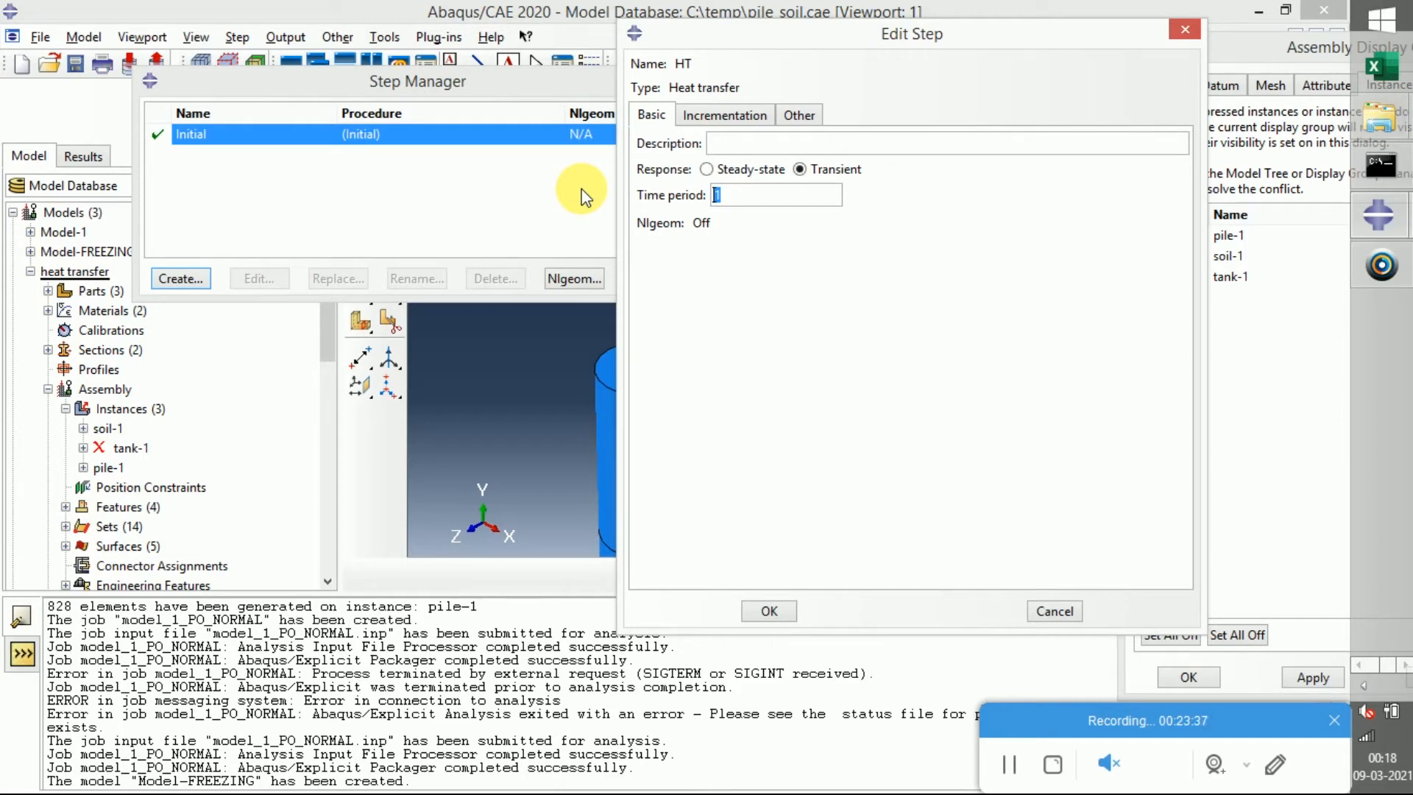
text(36000)
drag(765, 197, 652, 208)
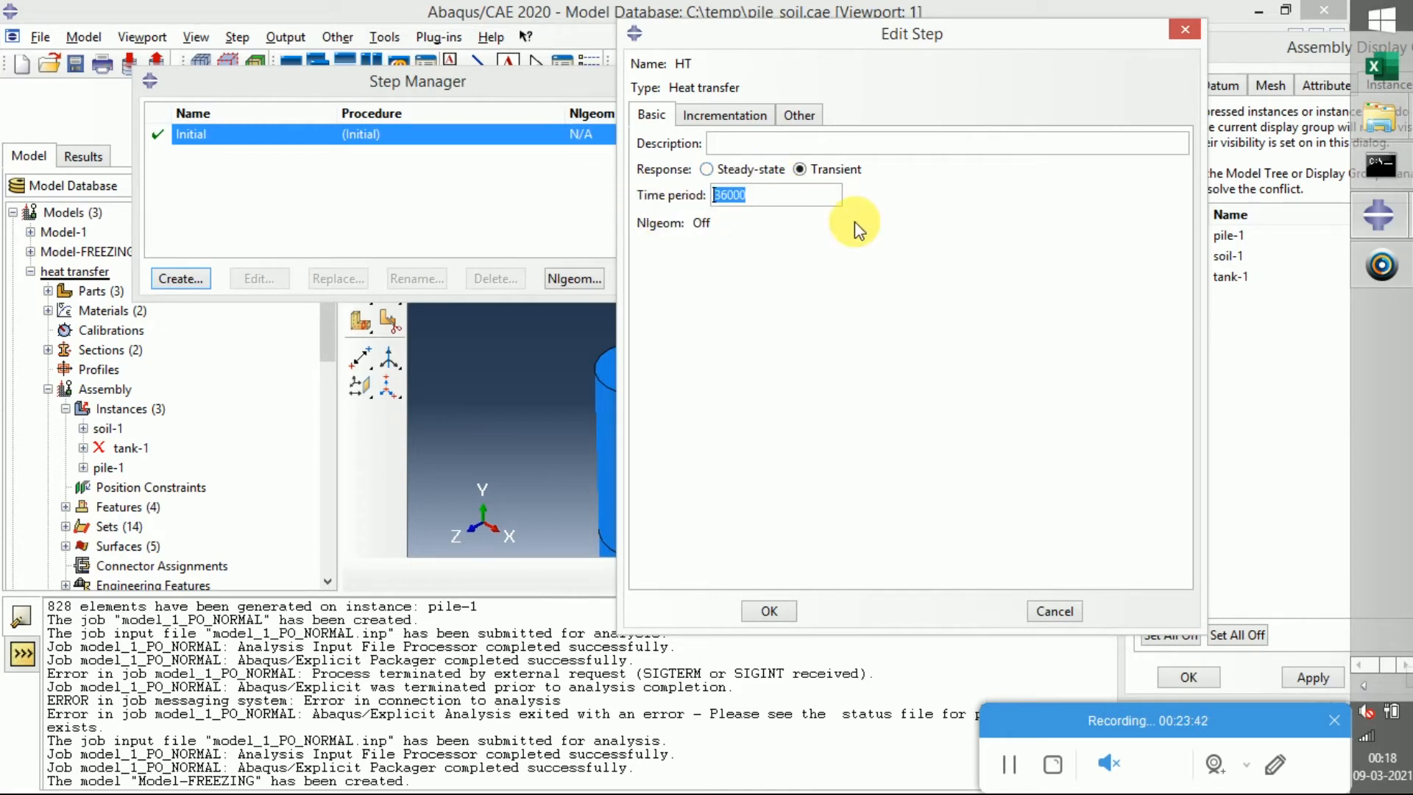
Set the HT step's maximum allowable temperature change per increment to 1 and its maximum number of increments to 1000000
click(720, 114)
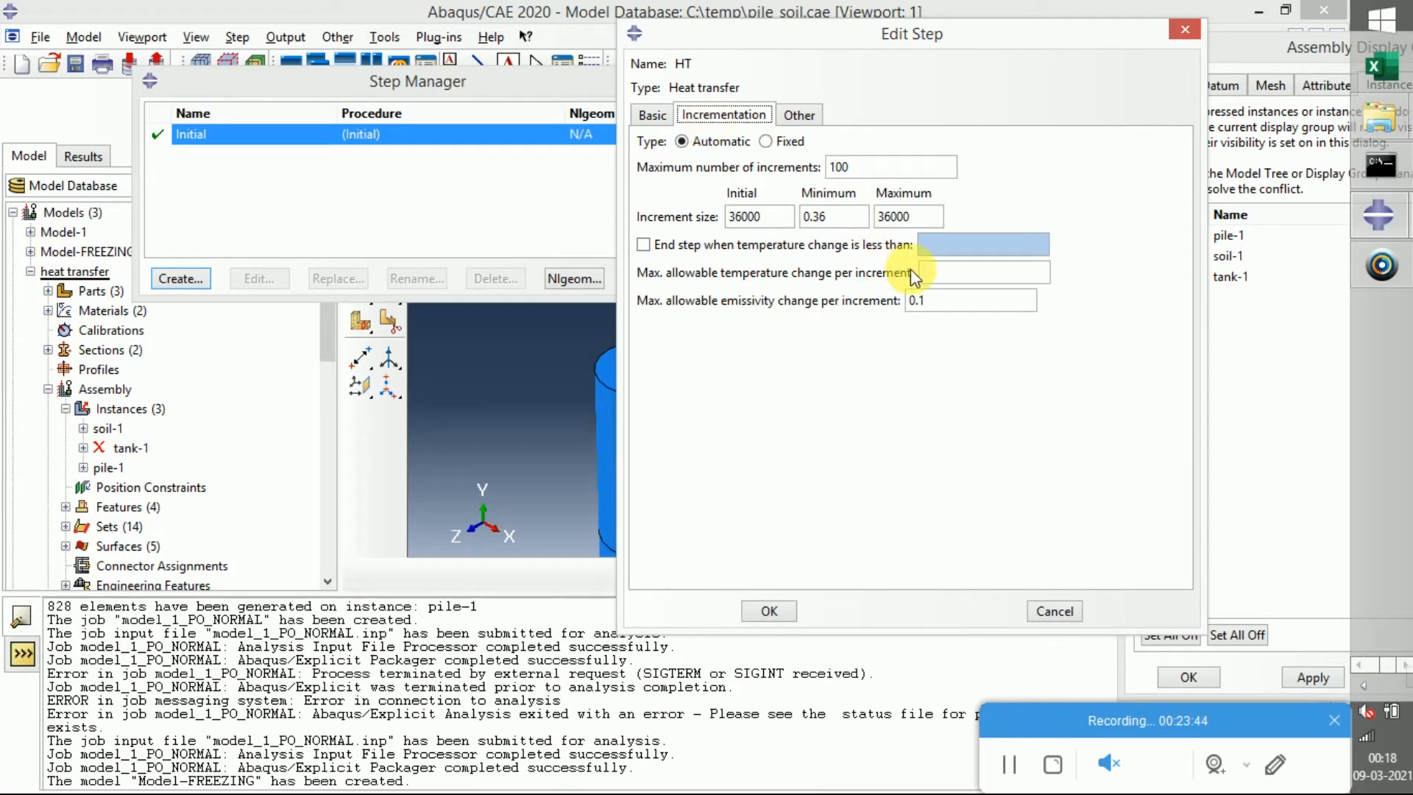
click(953, 278)
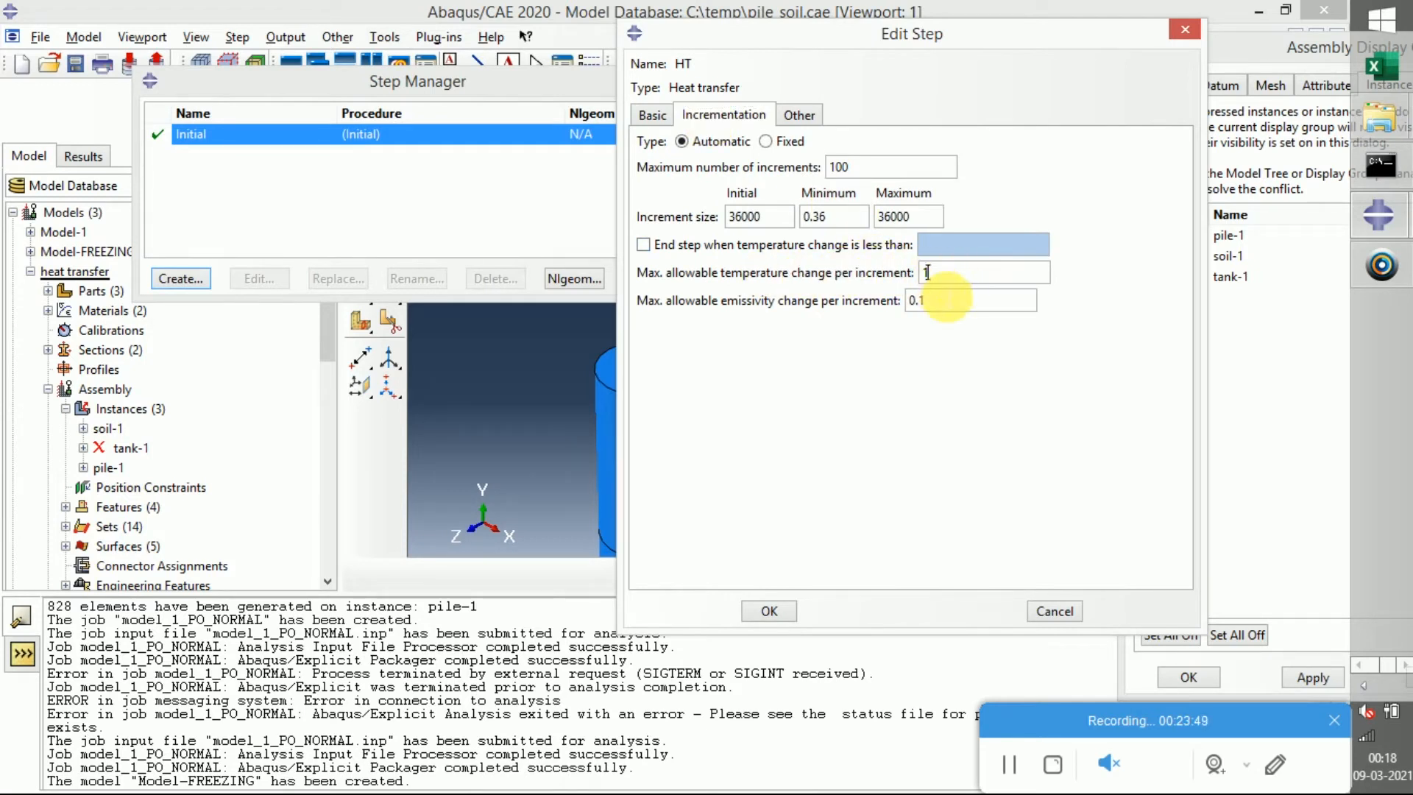
double_click(757, 216)
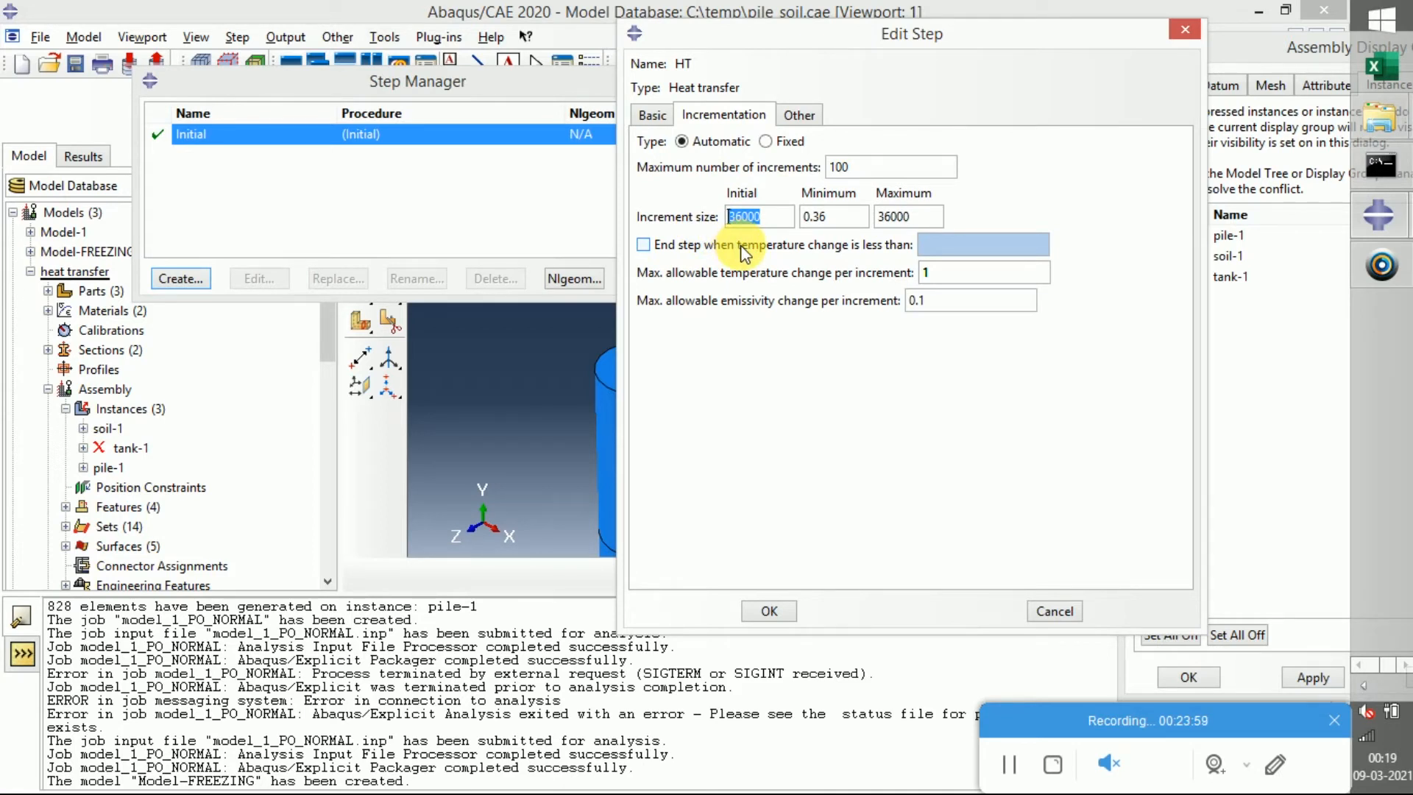
click(859, 167)
text(000000)
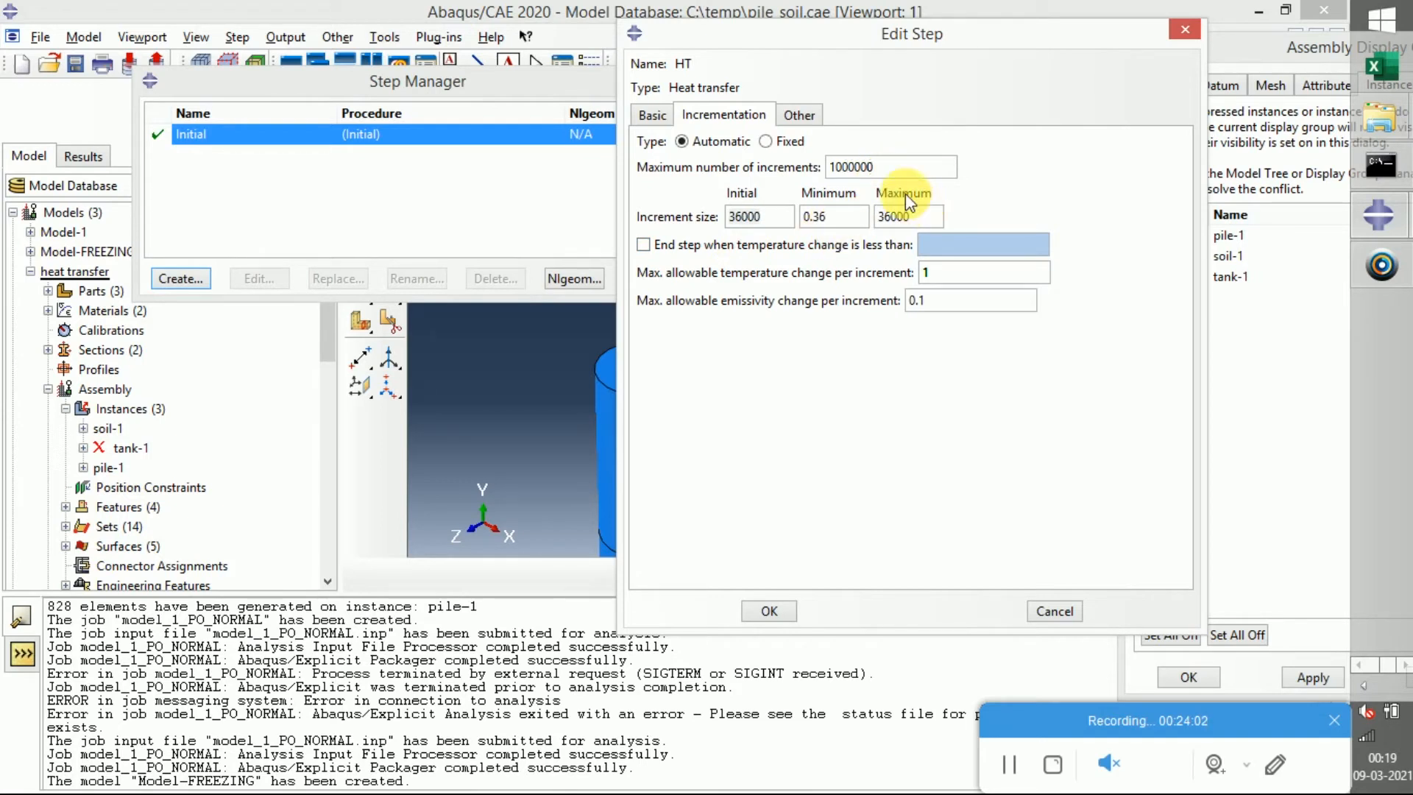
drag(875, 167, 830, 168)
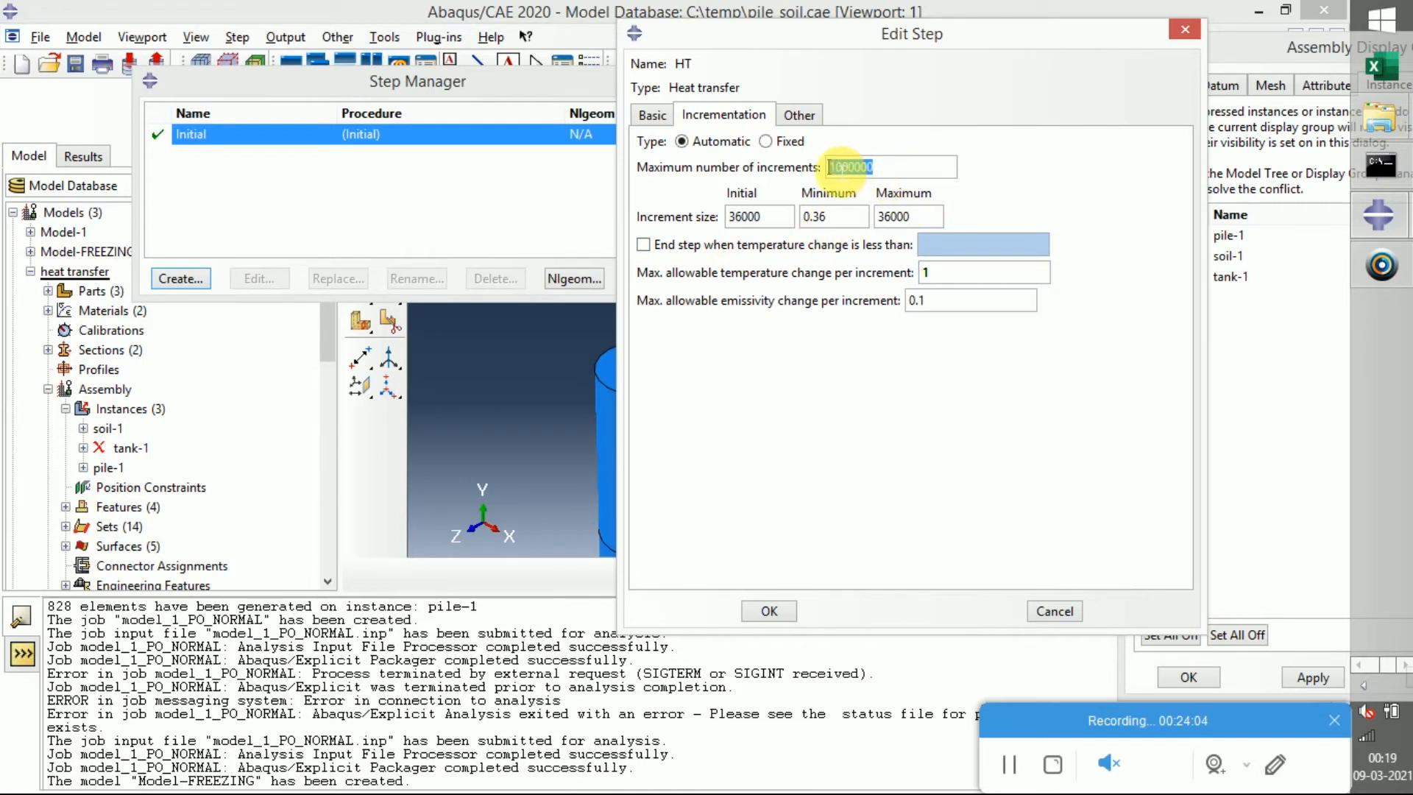
click(886, 171)
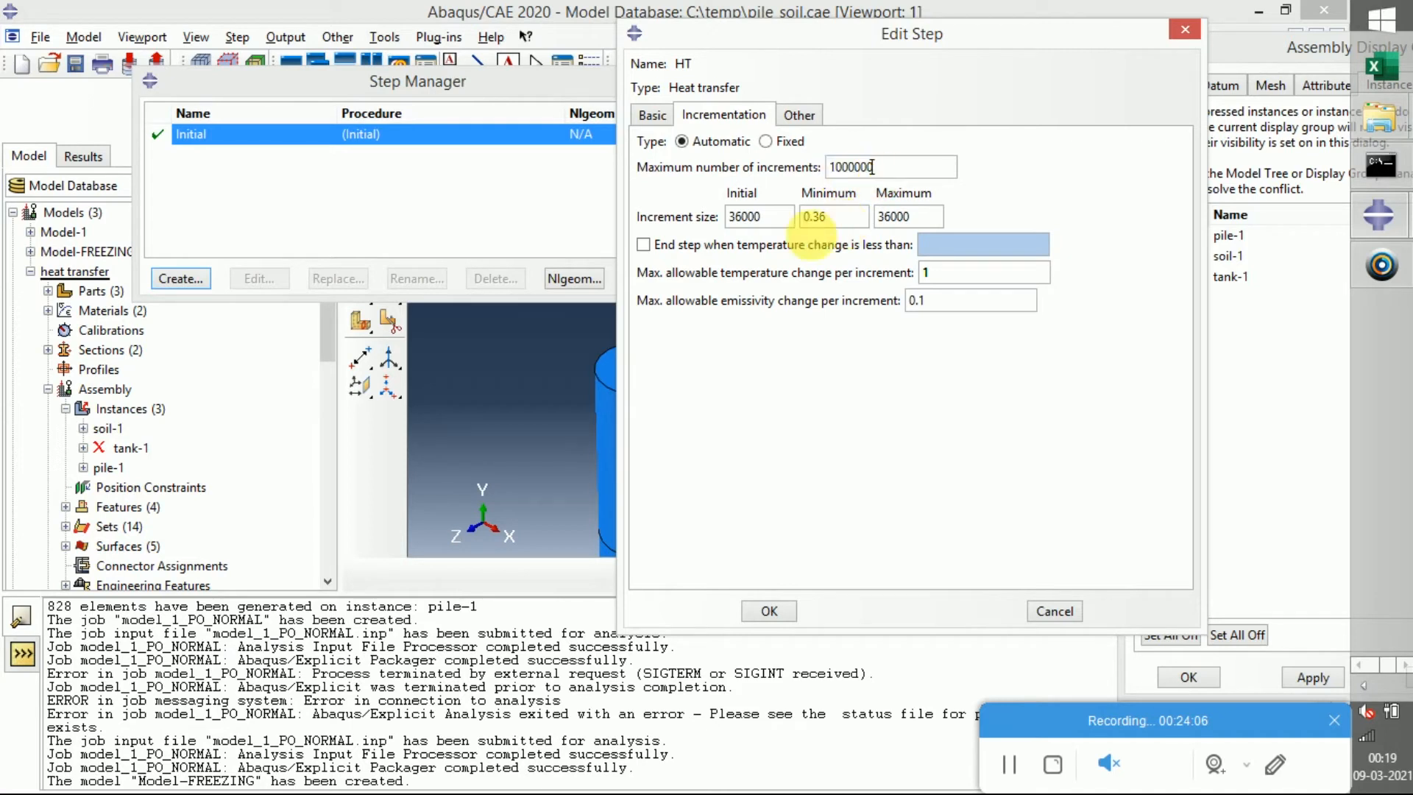
Set the initial increment size of the HT step to 0.1
drag(836, 219, 815, 218)
click(846, 222)
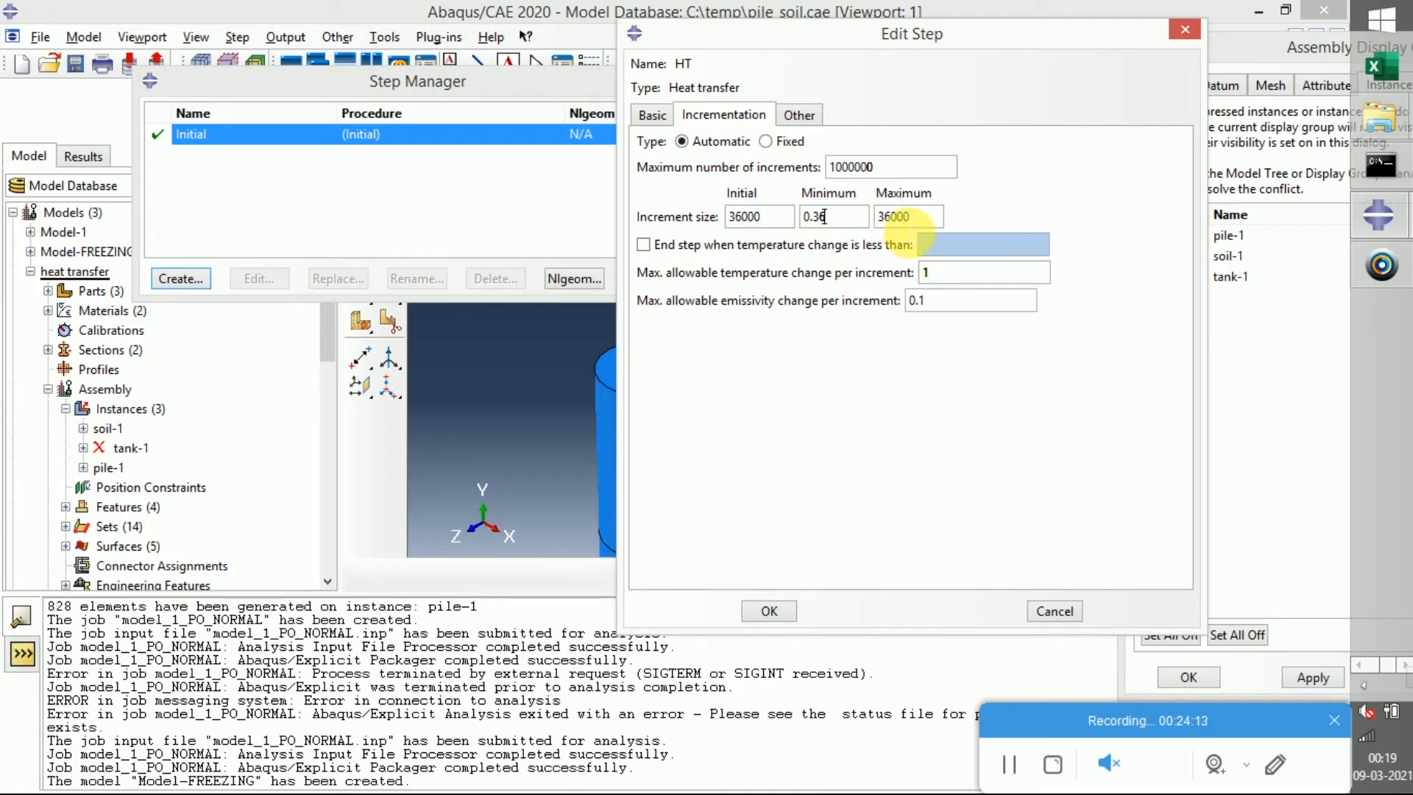
key(shift+Tab)
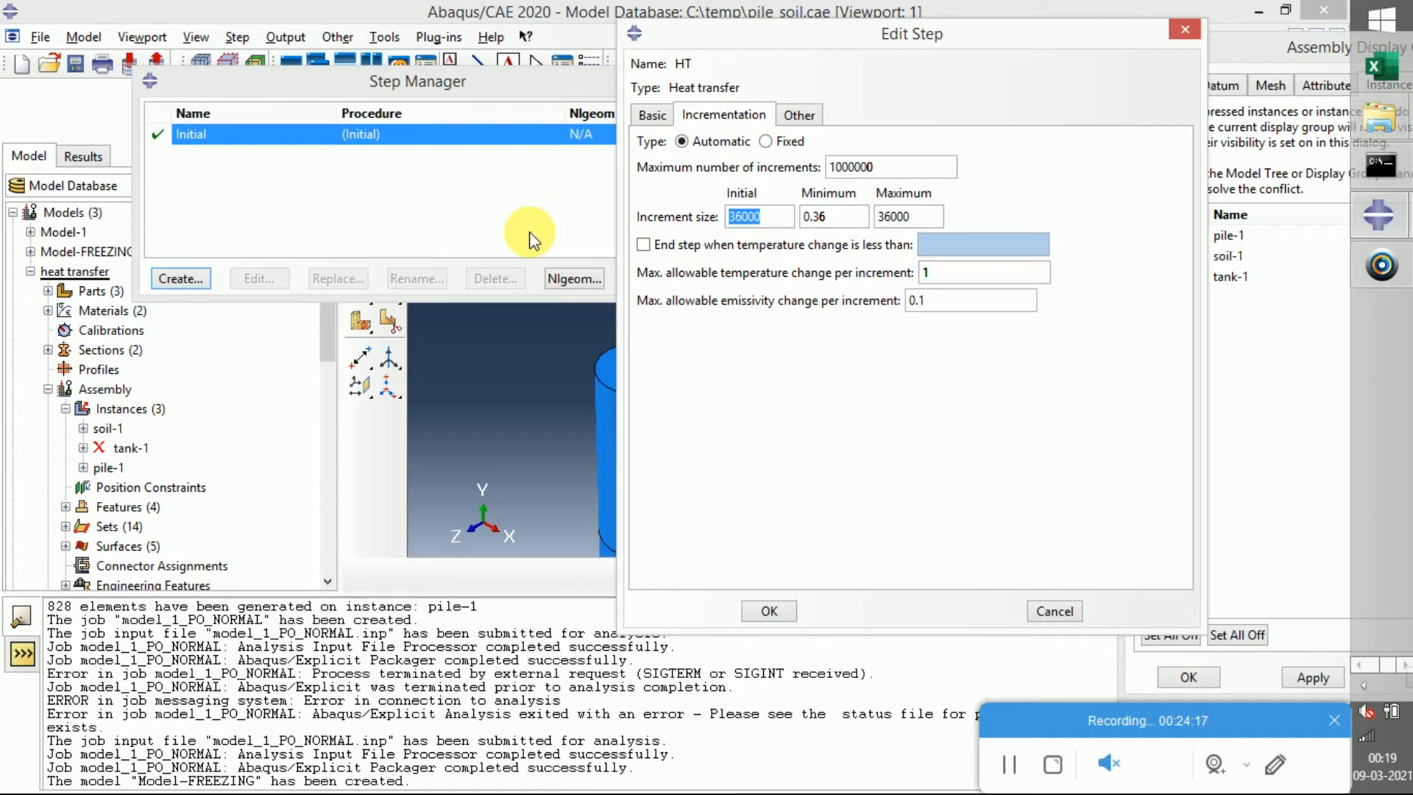
text(0.1)
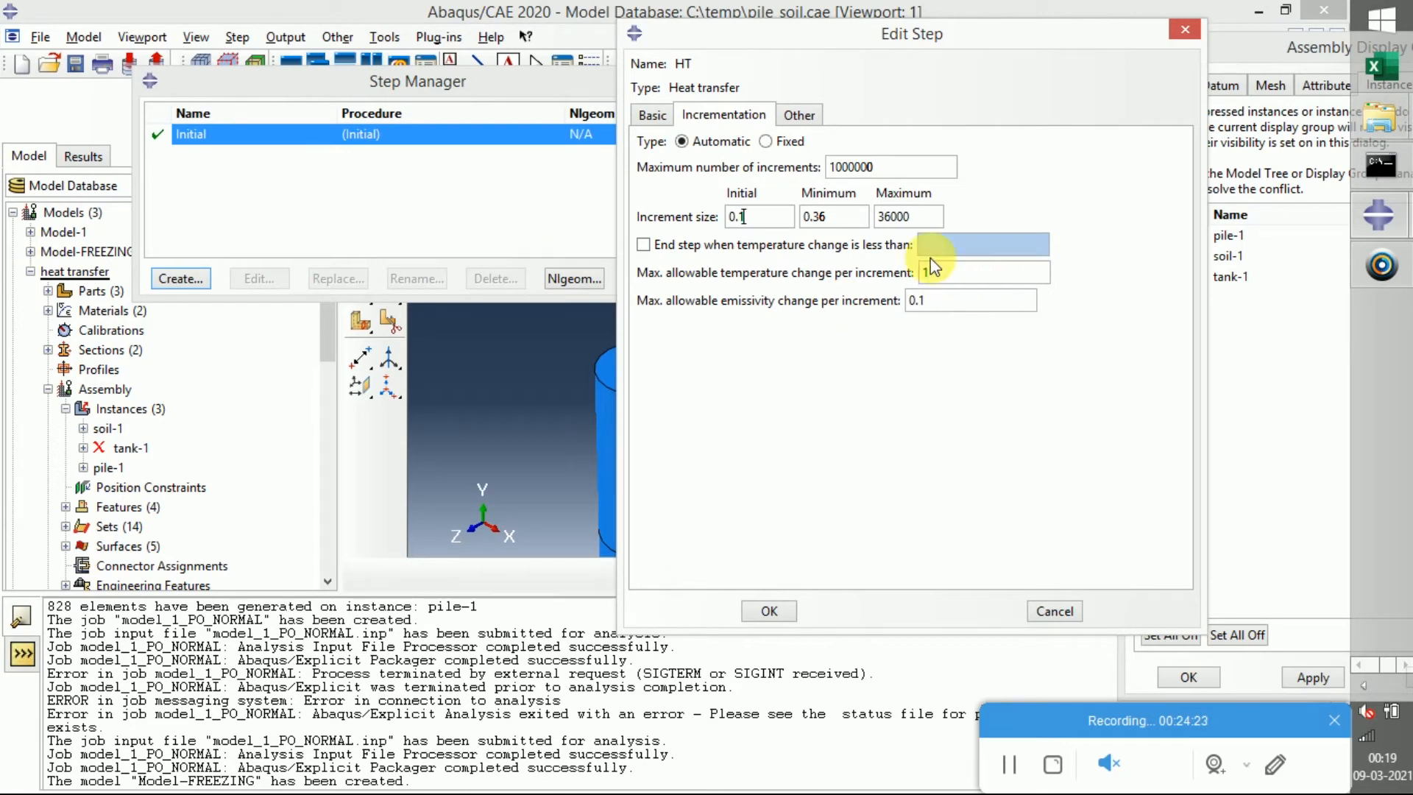
Set the maximum increment size of the HT step to 100
drag(933, 219, 854, 218)
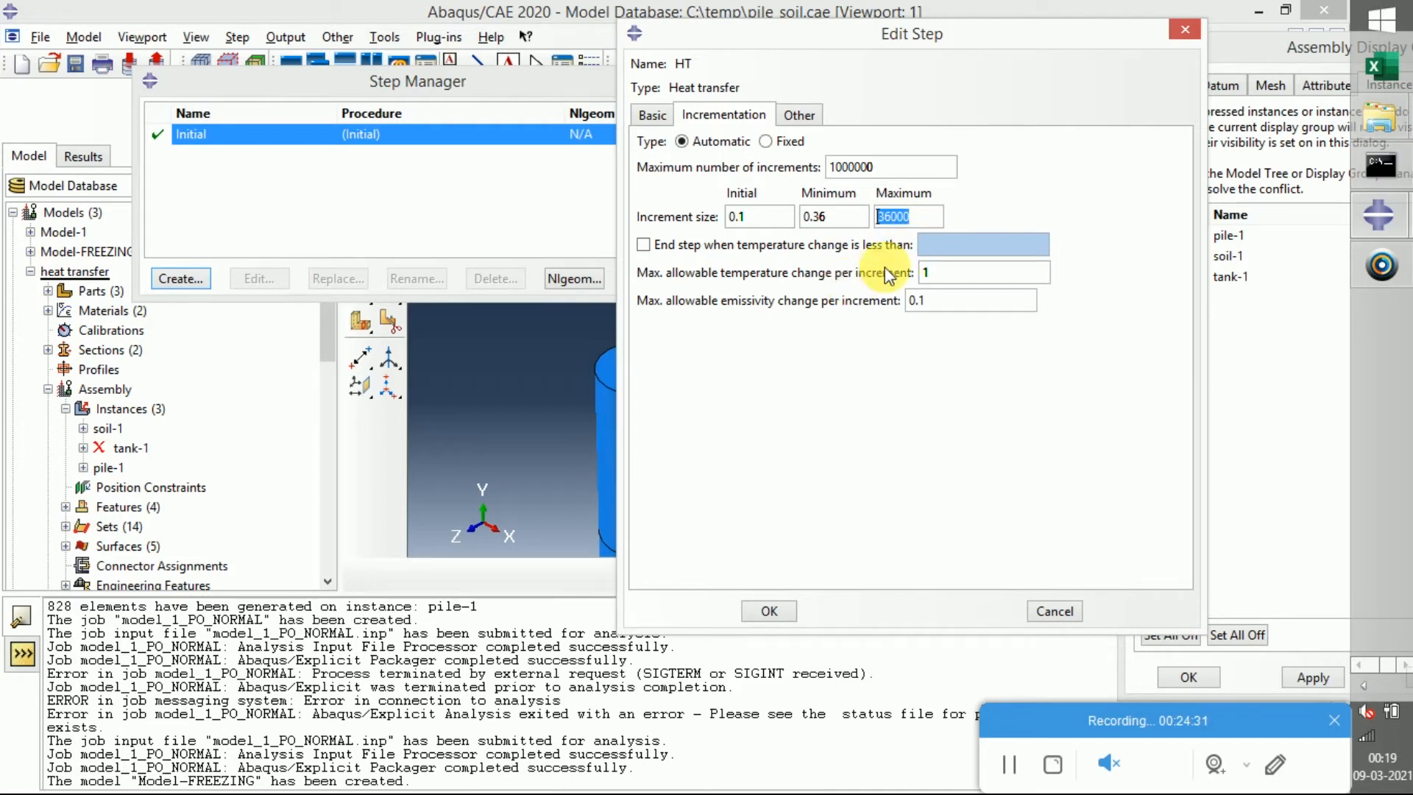
drag(966, 276, 815, 295)
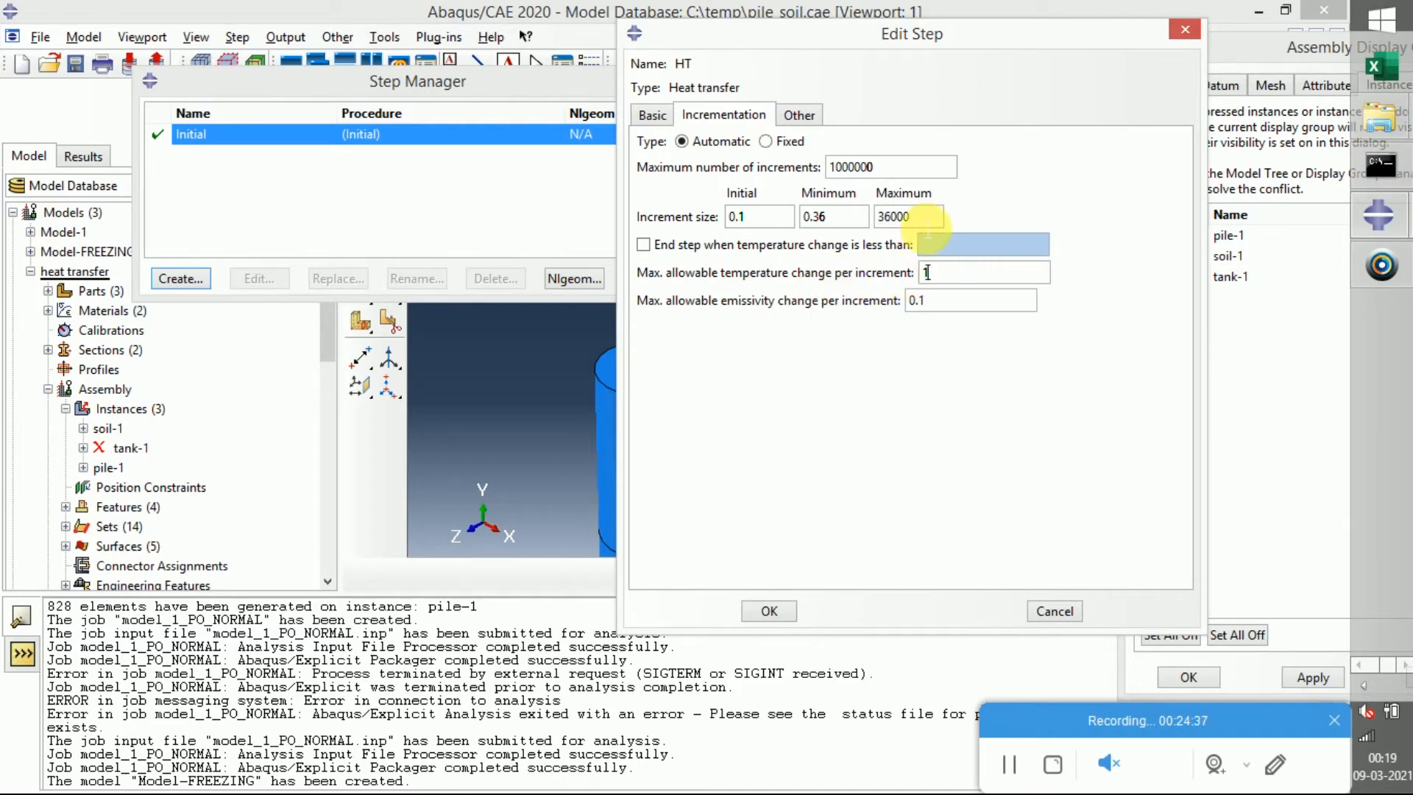
drag(929, 220, 757, 234)
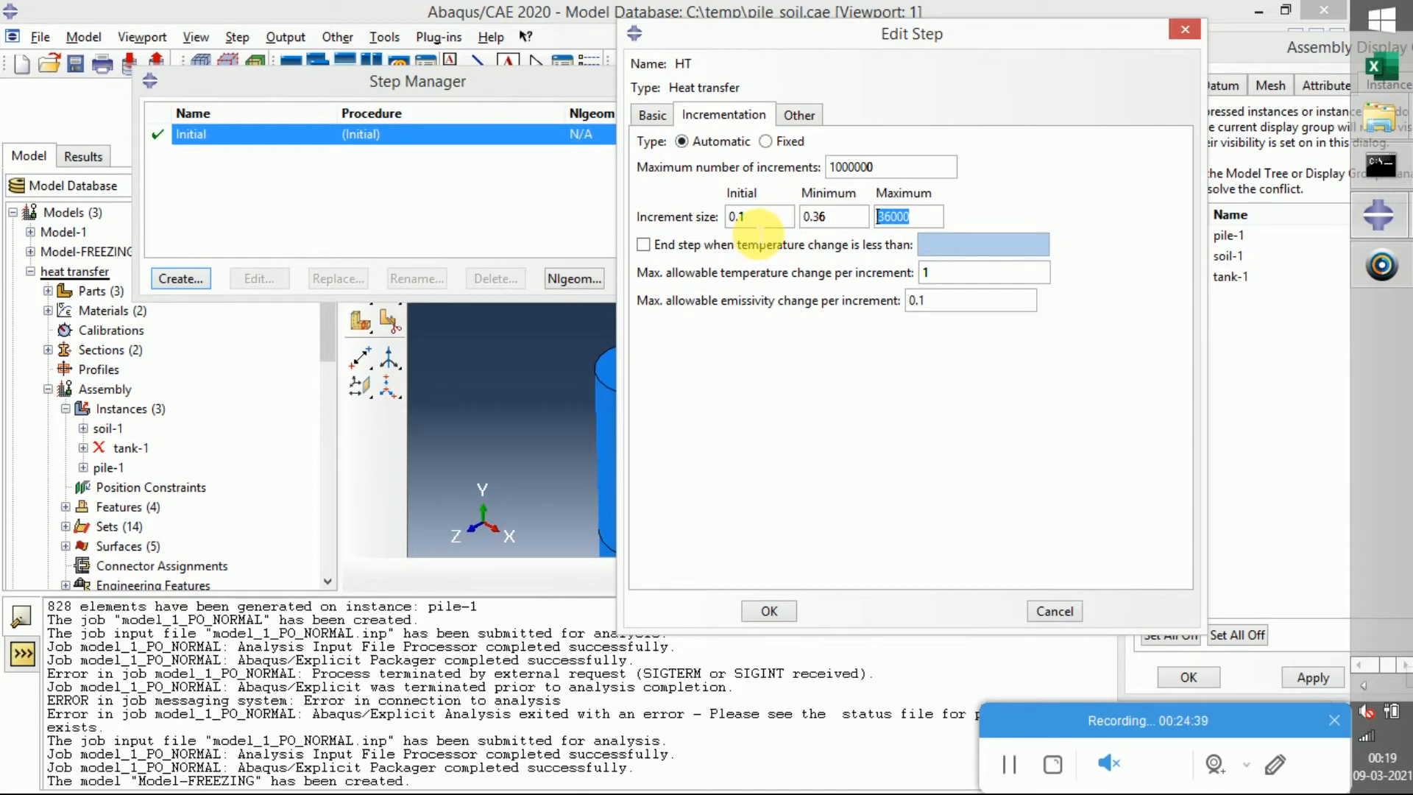
text(100)
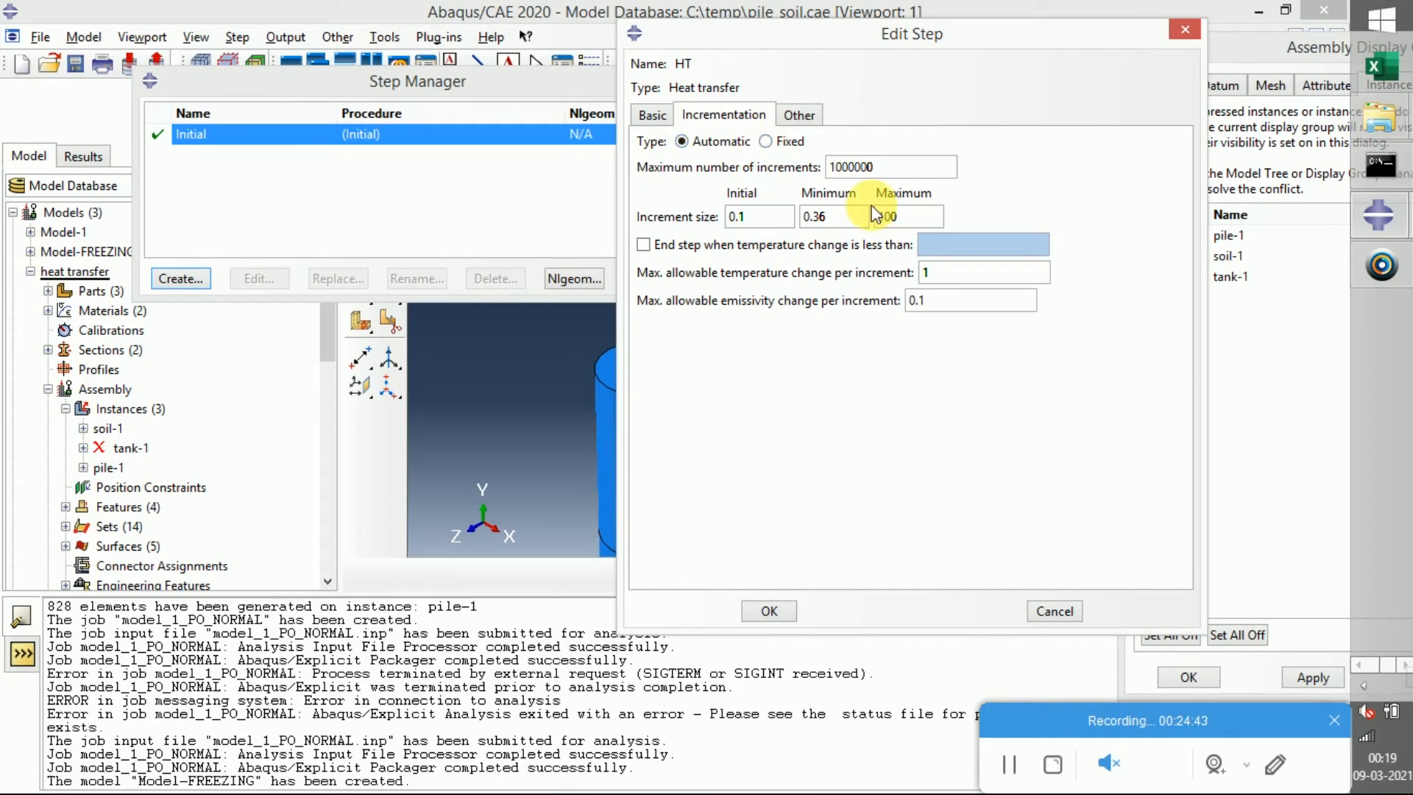
Review the HT step's basic and incrementation settings and try to accept the step
click(652, 118)
click(744, 114)
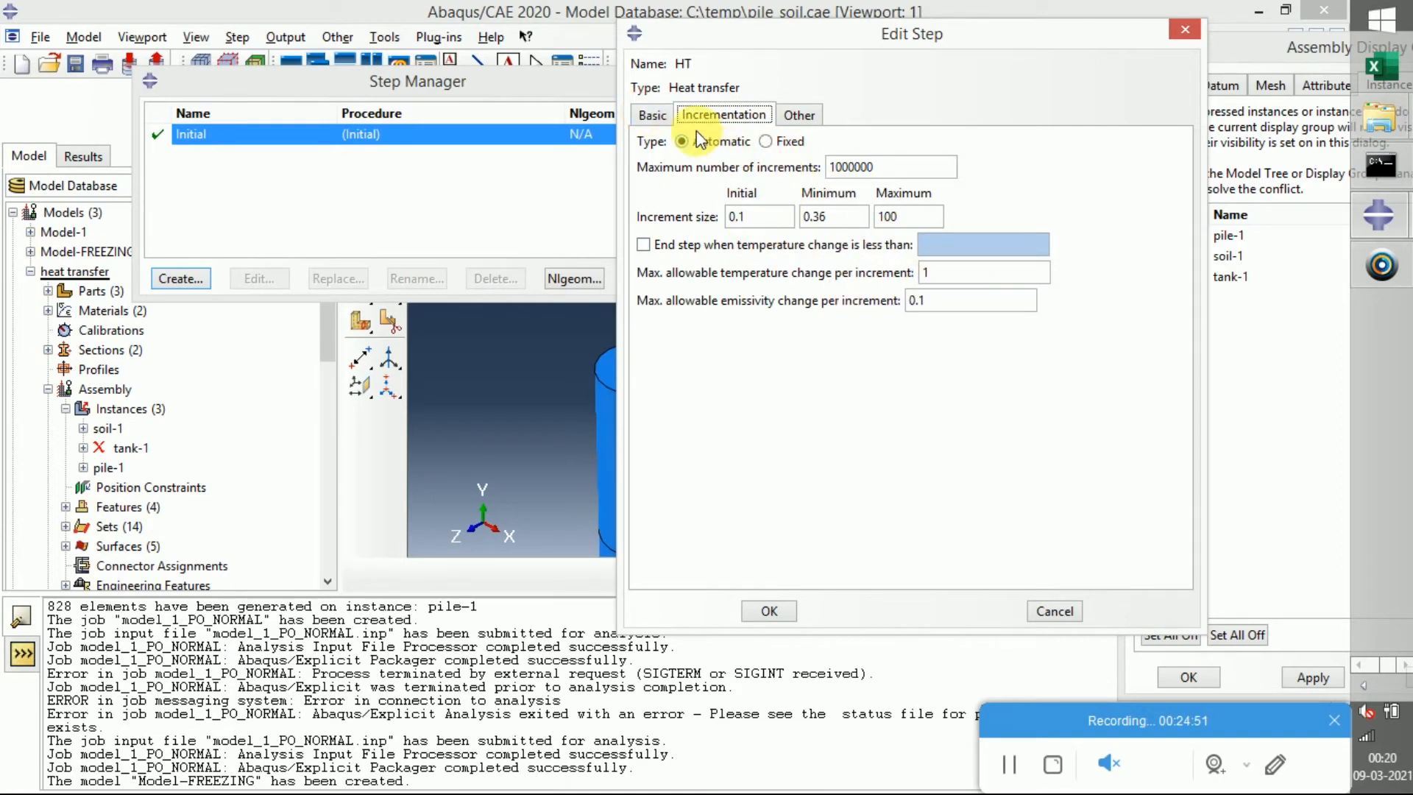
click(660, 118)
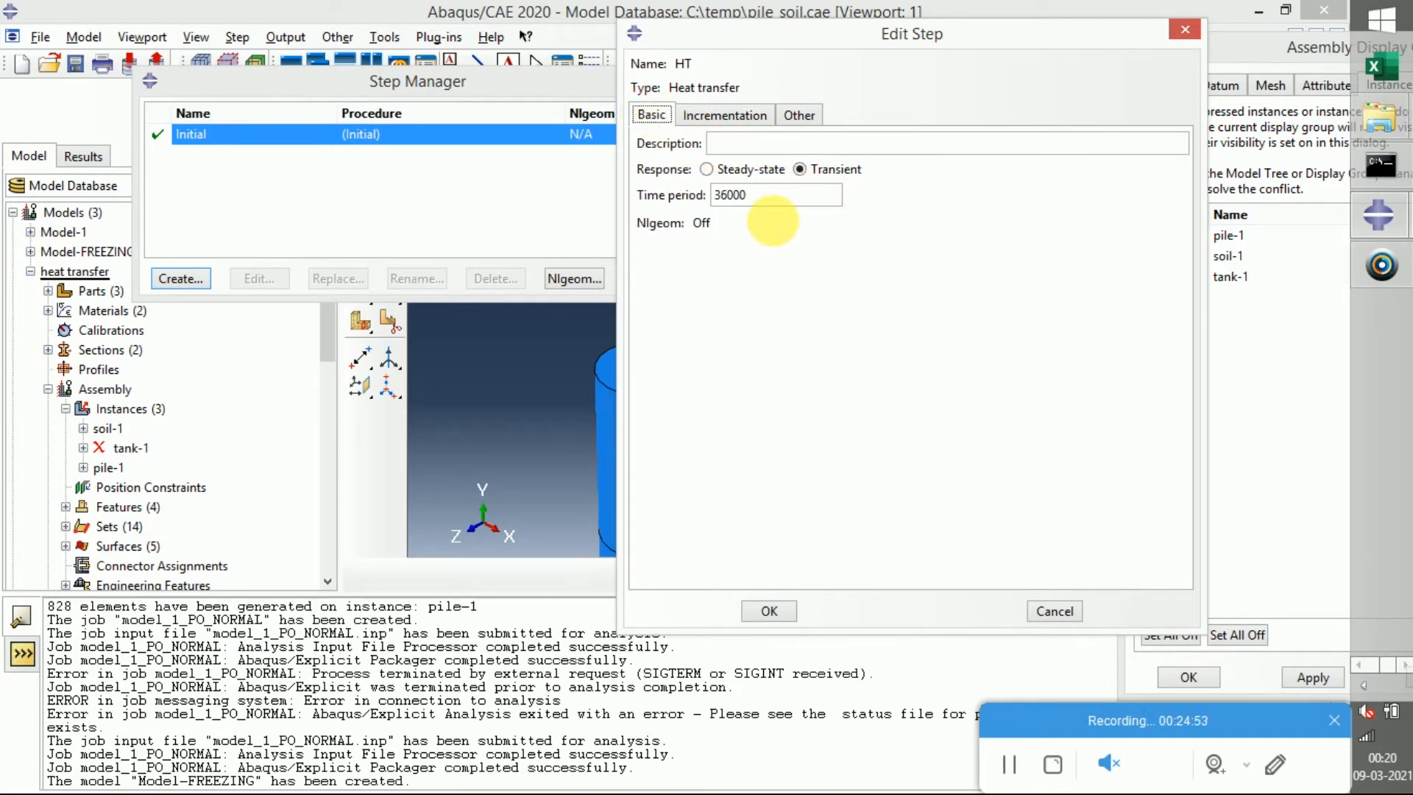
click(708, 117)
click(652, 114)
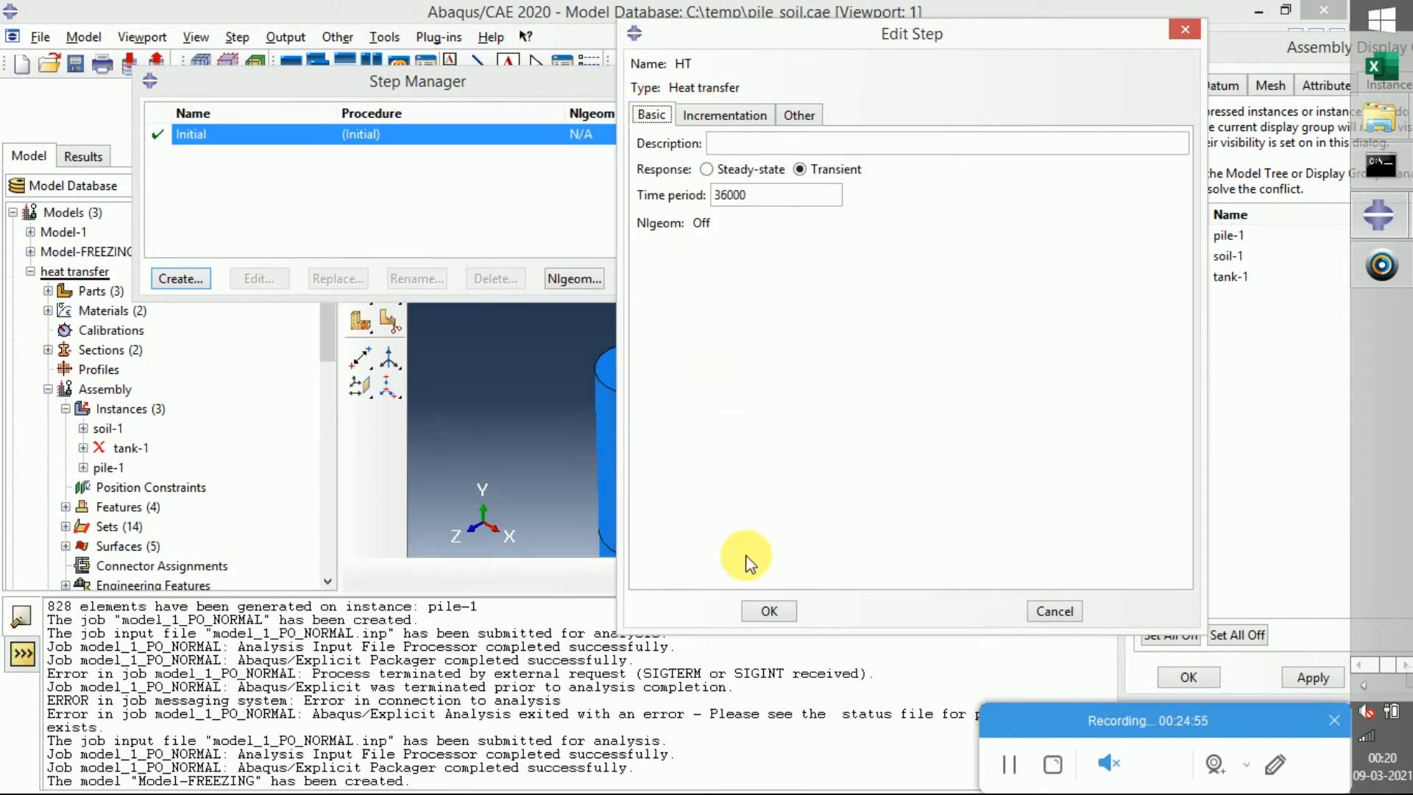
click(766, 610)
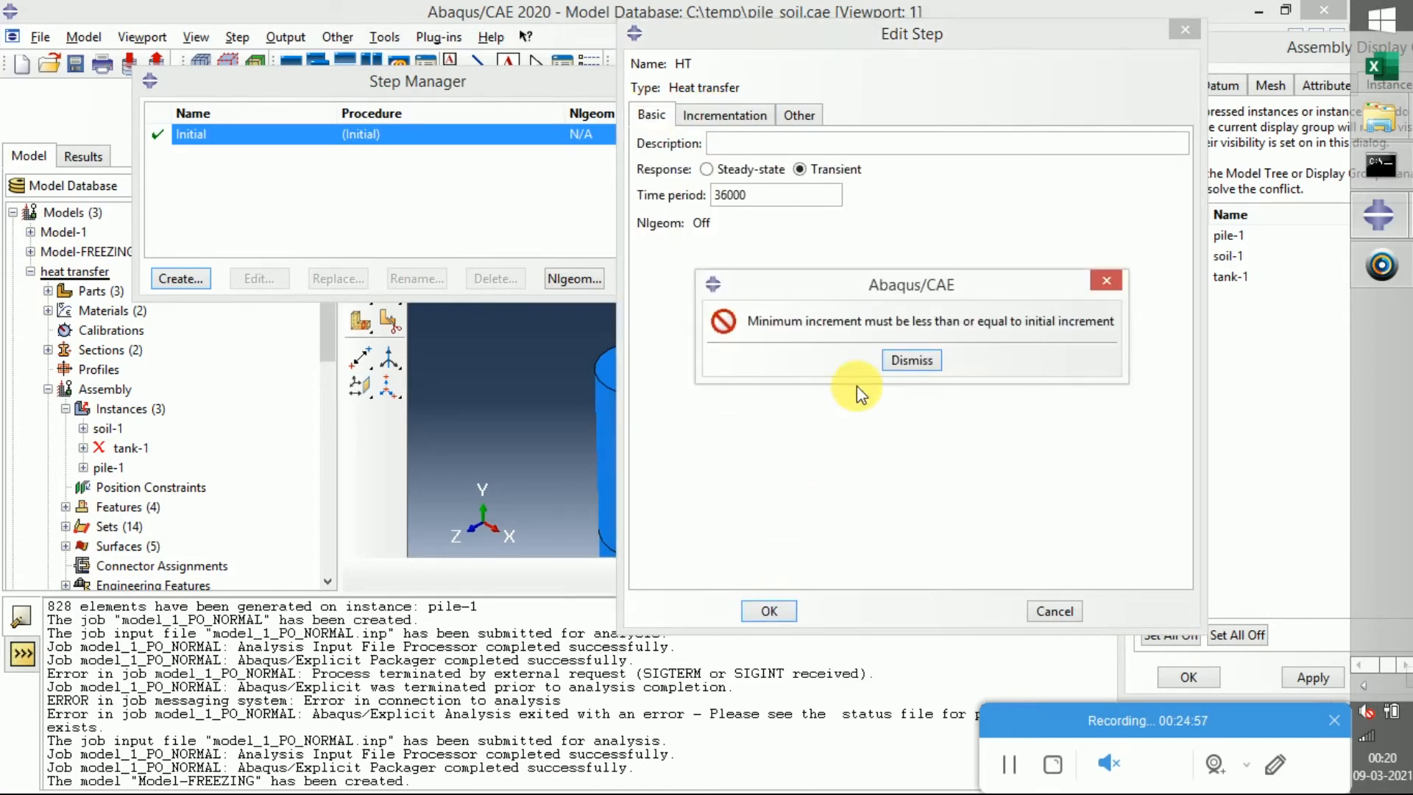
click(912, 361)
click(723, 114)
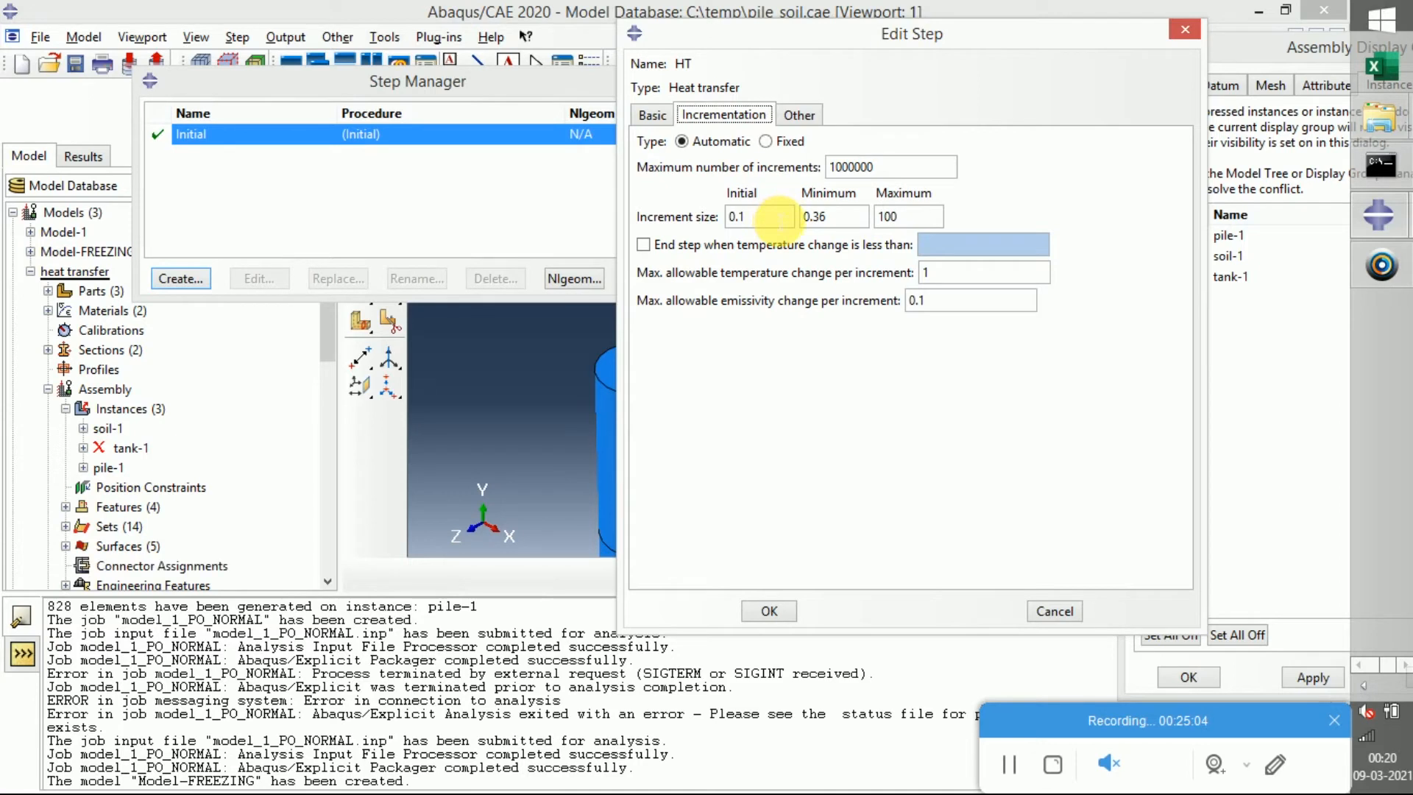
click(909, 219)
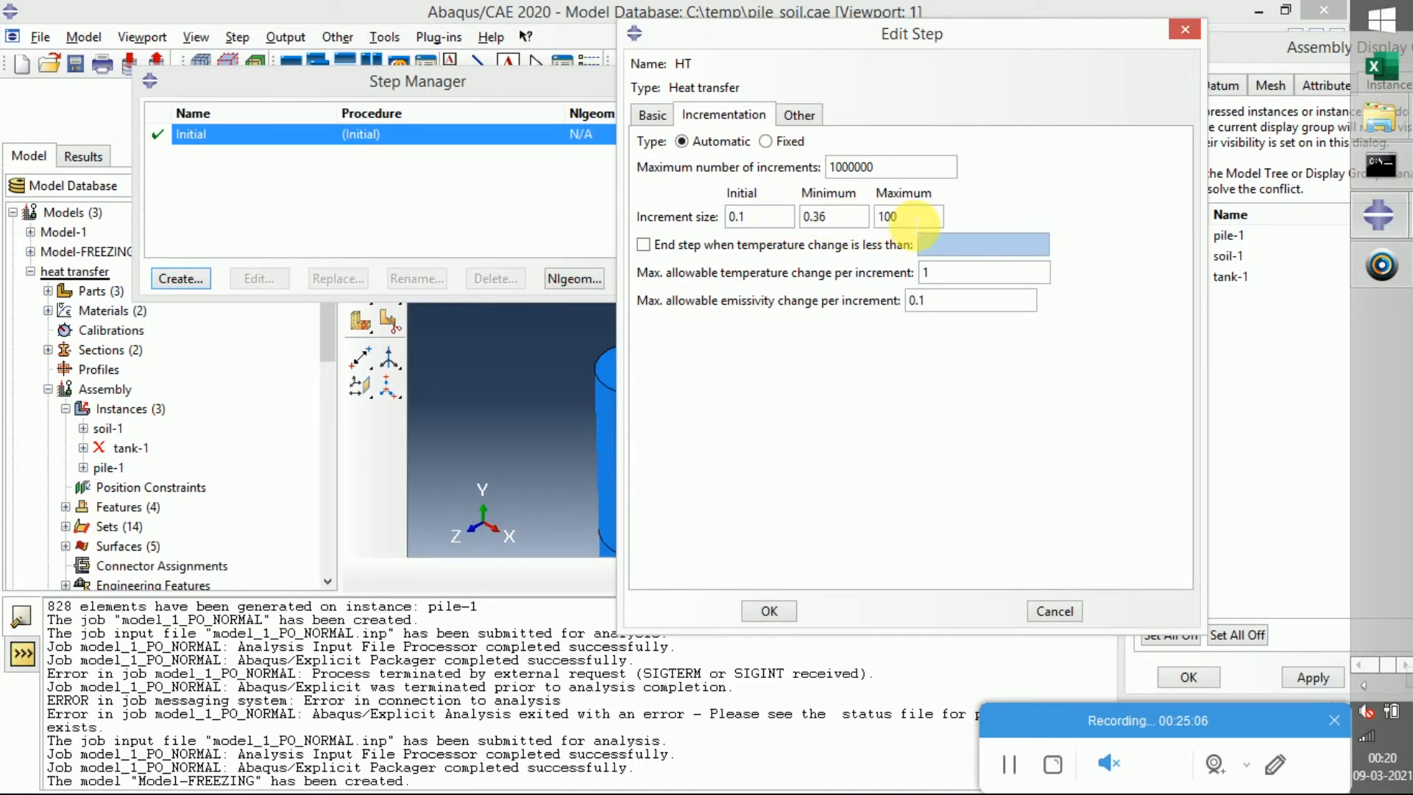
click(758, 617)
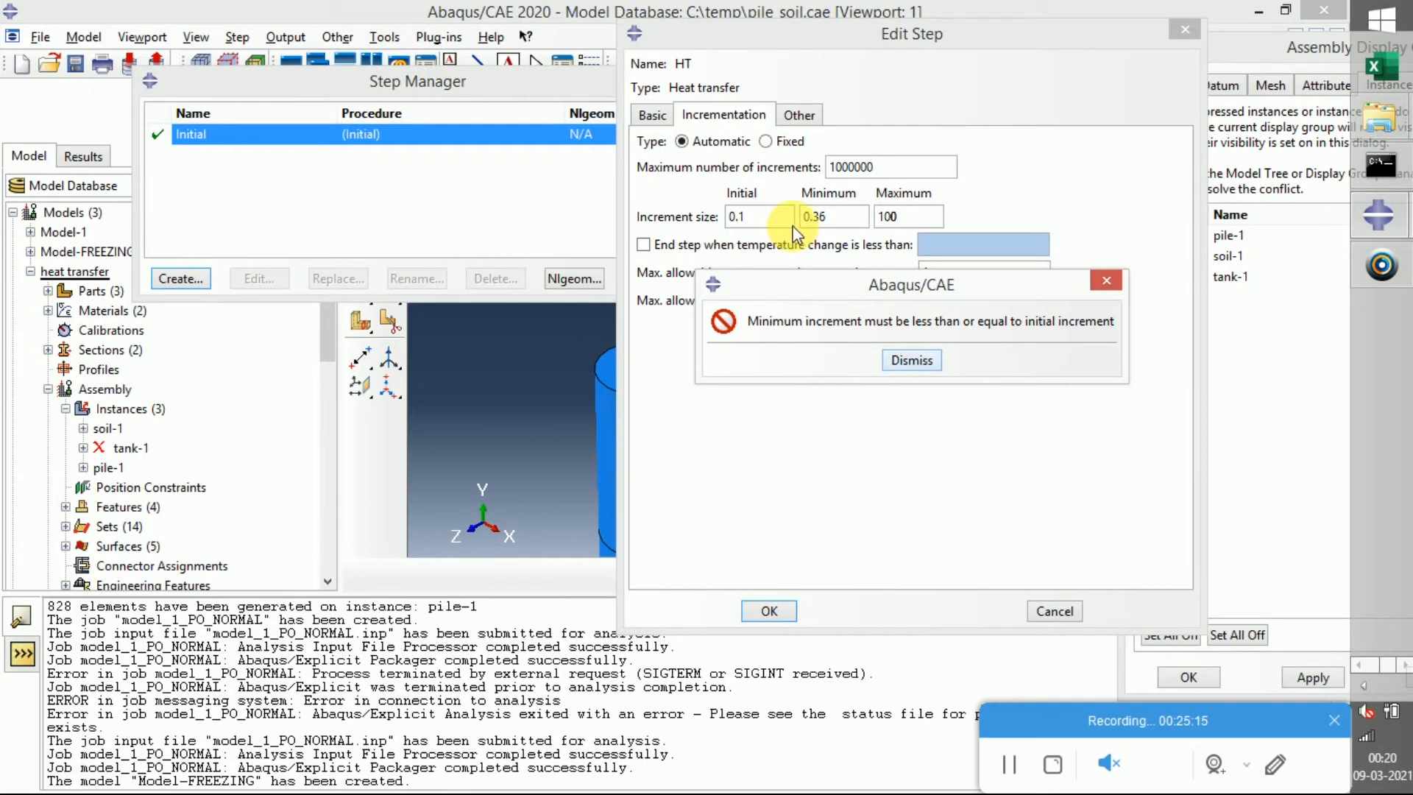
Set the HT step's minimum increment size to 0.1, accept the step and close the step manager
click(913, 360)
double_click(818, 216)
text(3)
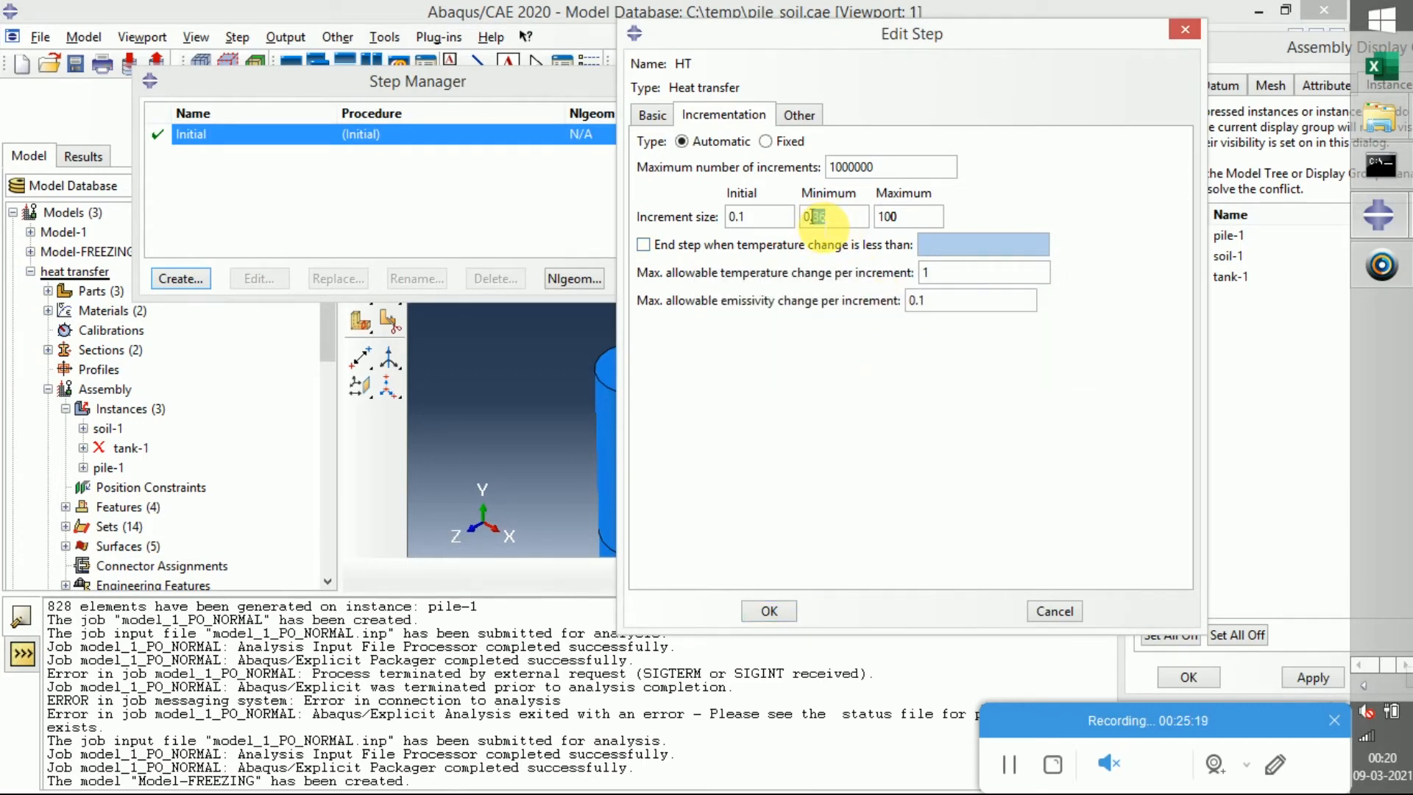
text(1)
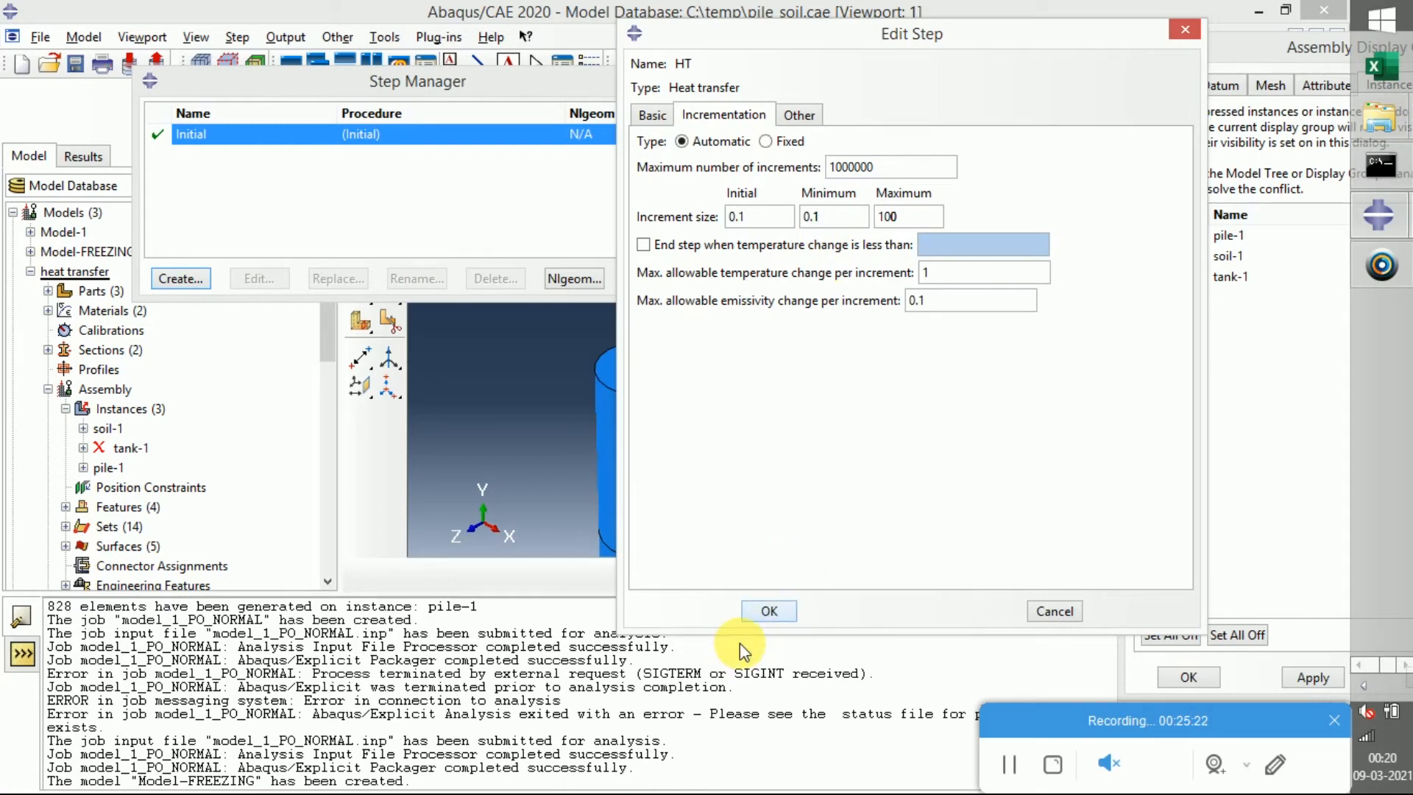
click(767, 610)
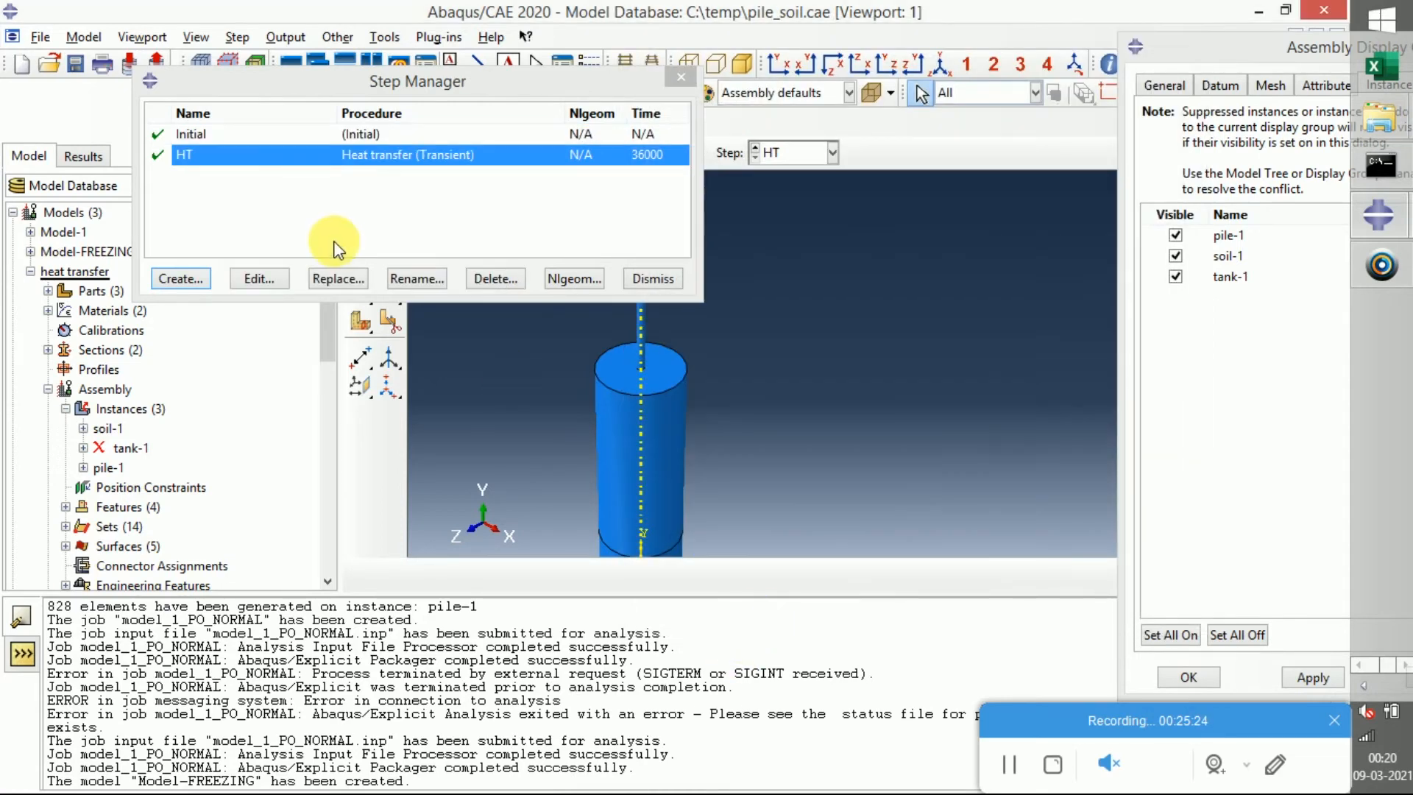
click(678, 81)
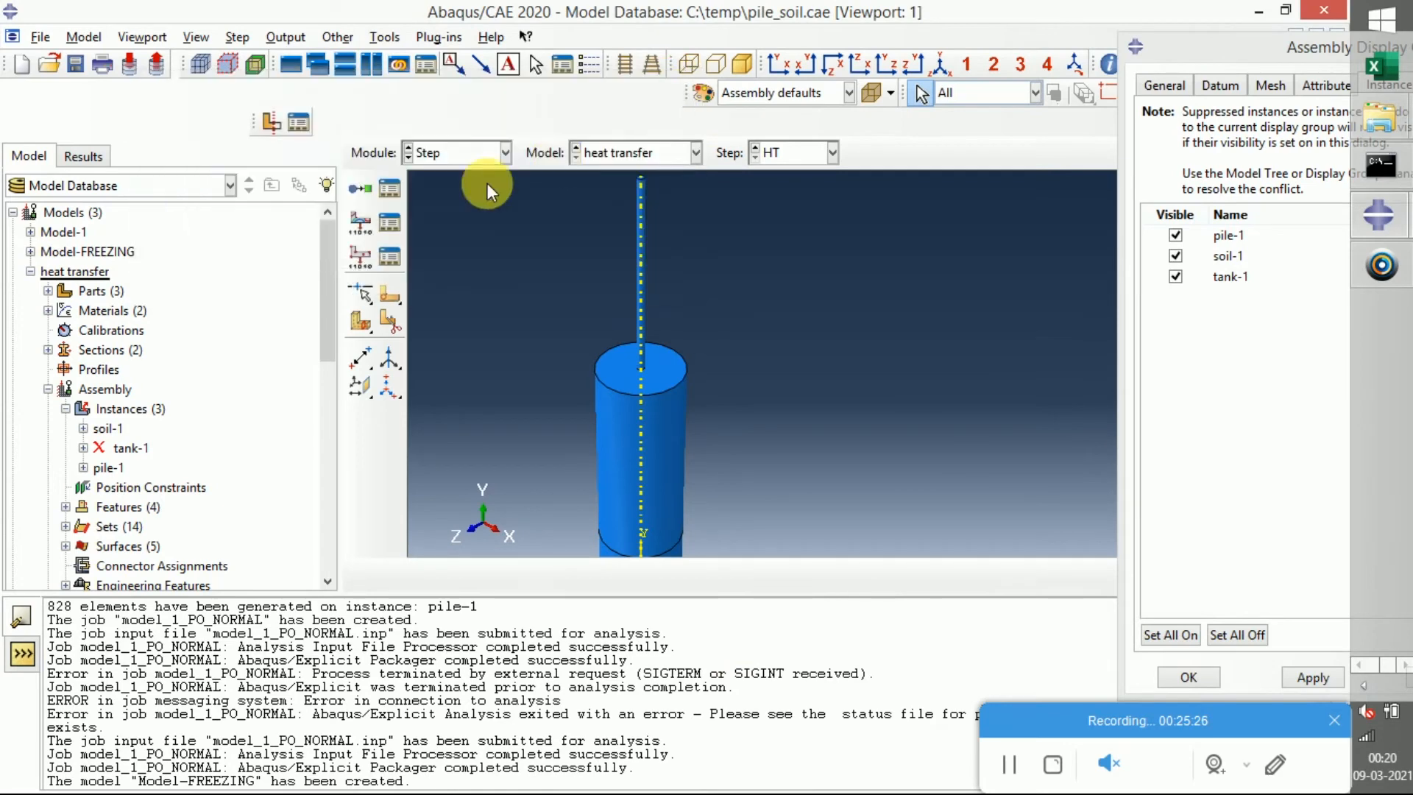
Examine the thermal output variables selected in the field output request F-Output-1 of the HT step
click(390, 224)
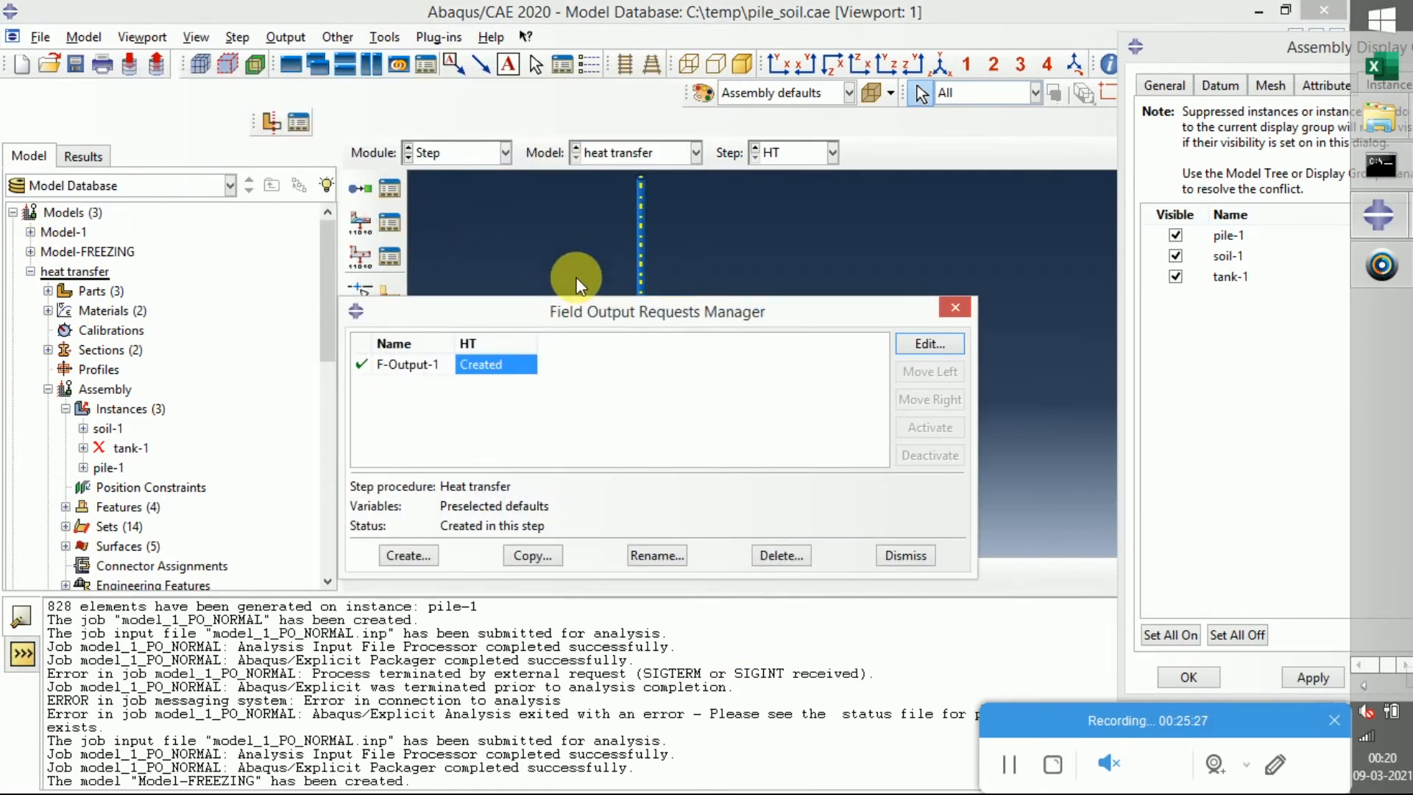
click(929, 344)
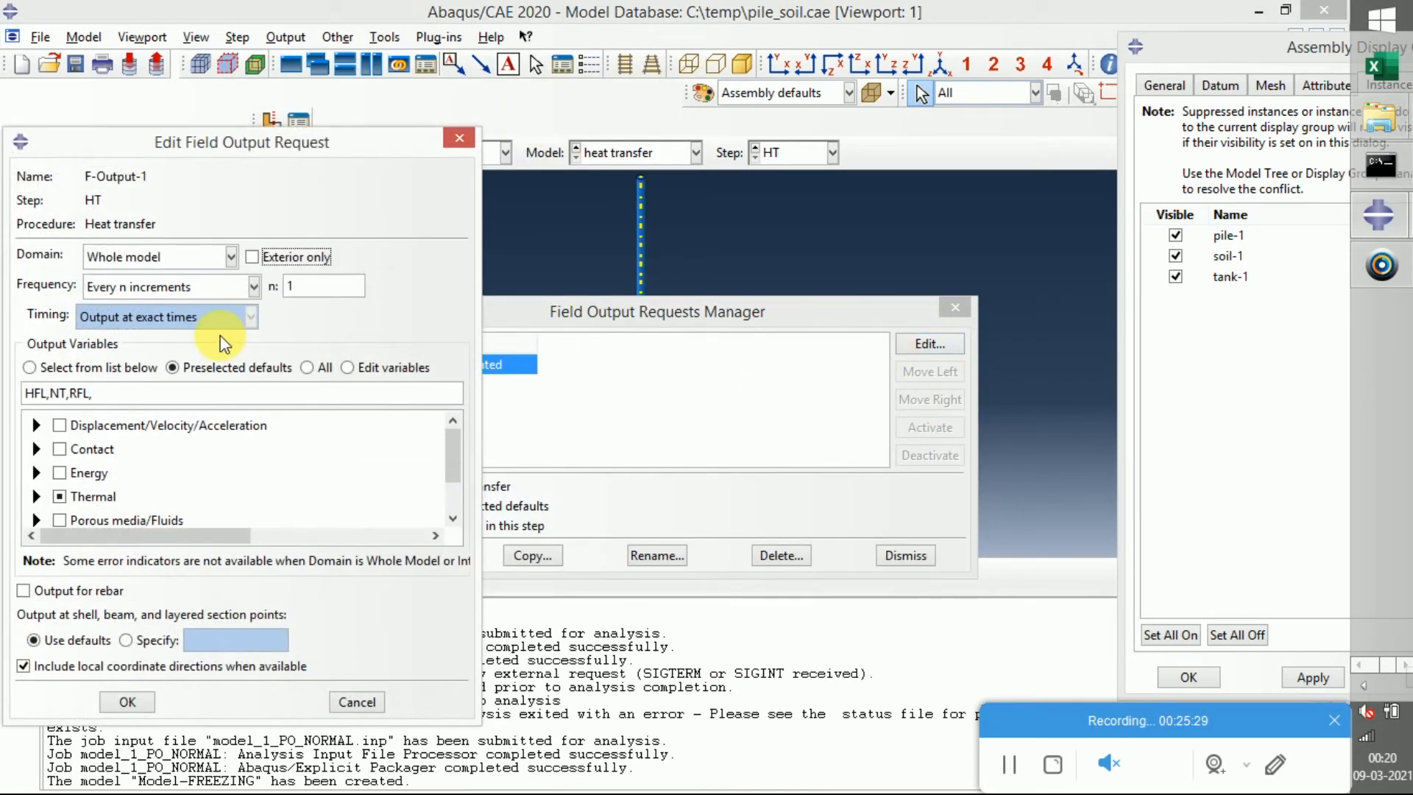
click(34, 497)
scroll(90, 470, down, 3)
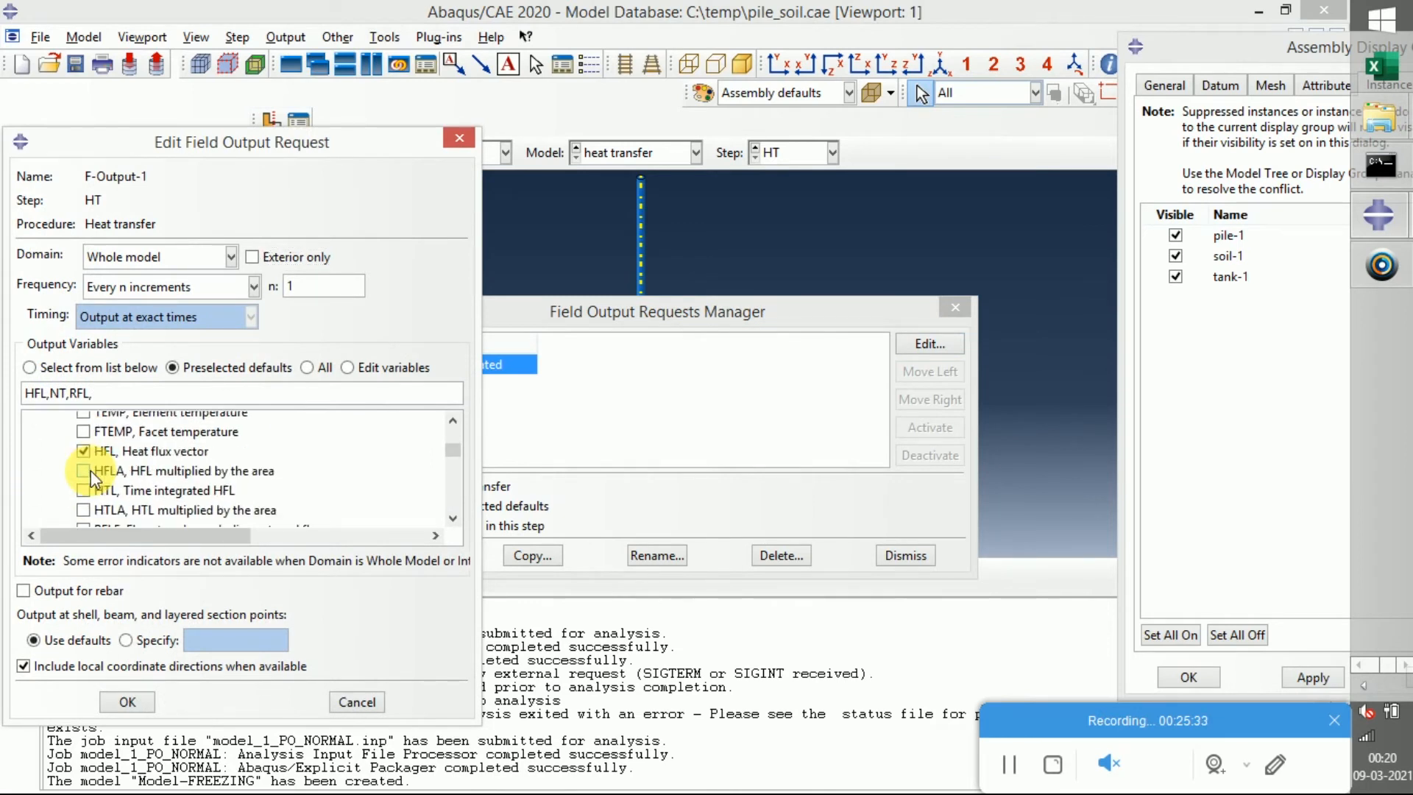
scroll(91, 470, up, 1)
scroll(91, 471, down, 4)
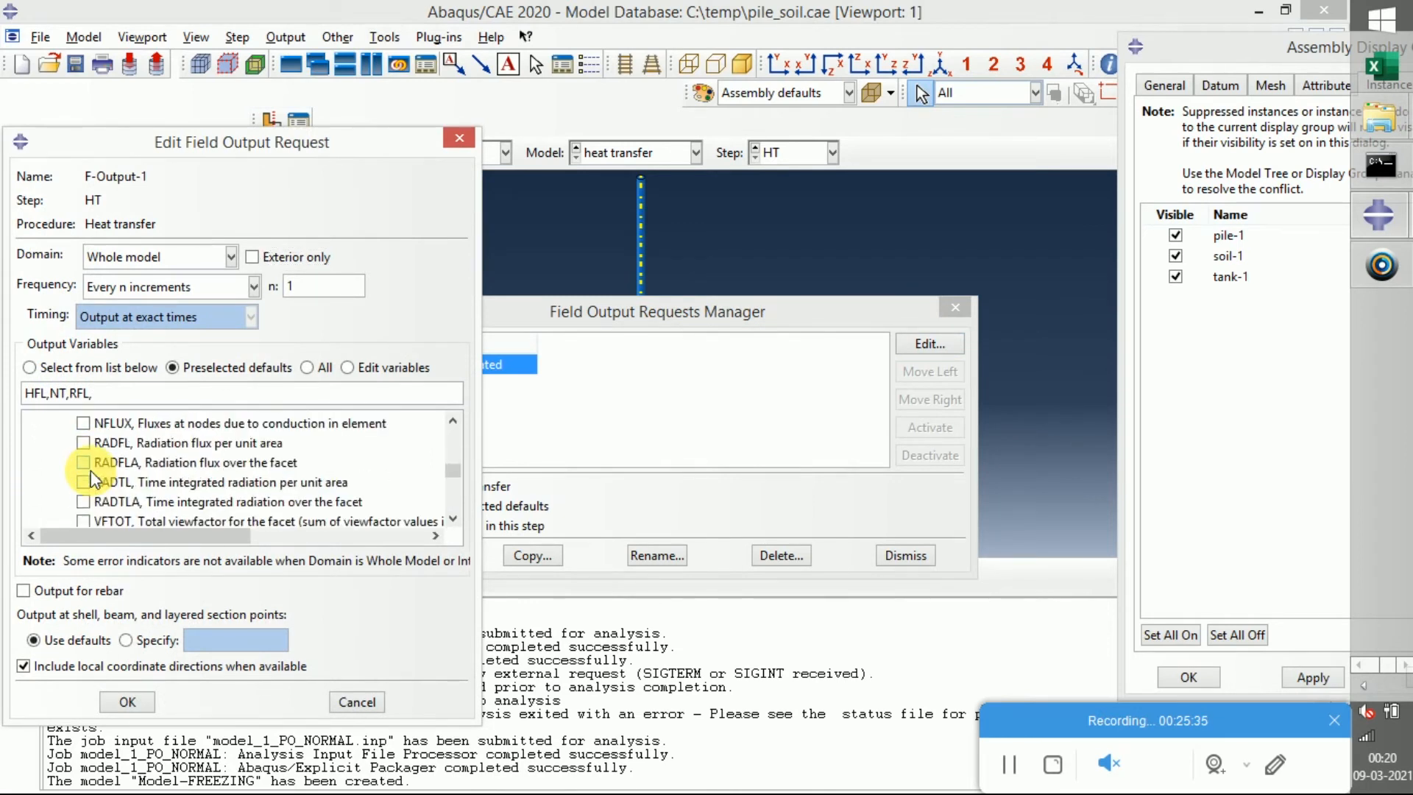
scroll(91, 471, down, 1)
scroll(91, 470, up, 3)
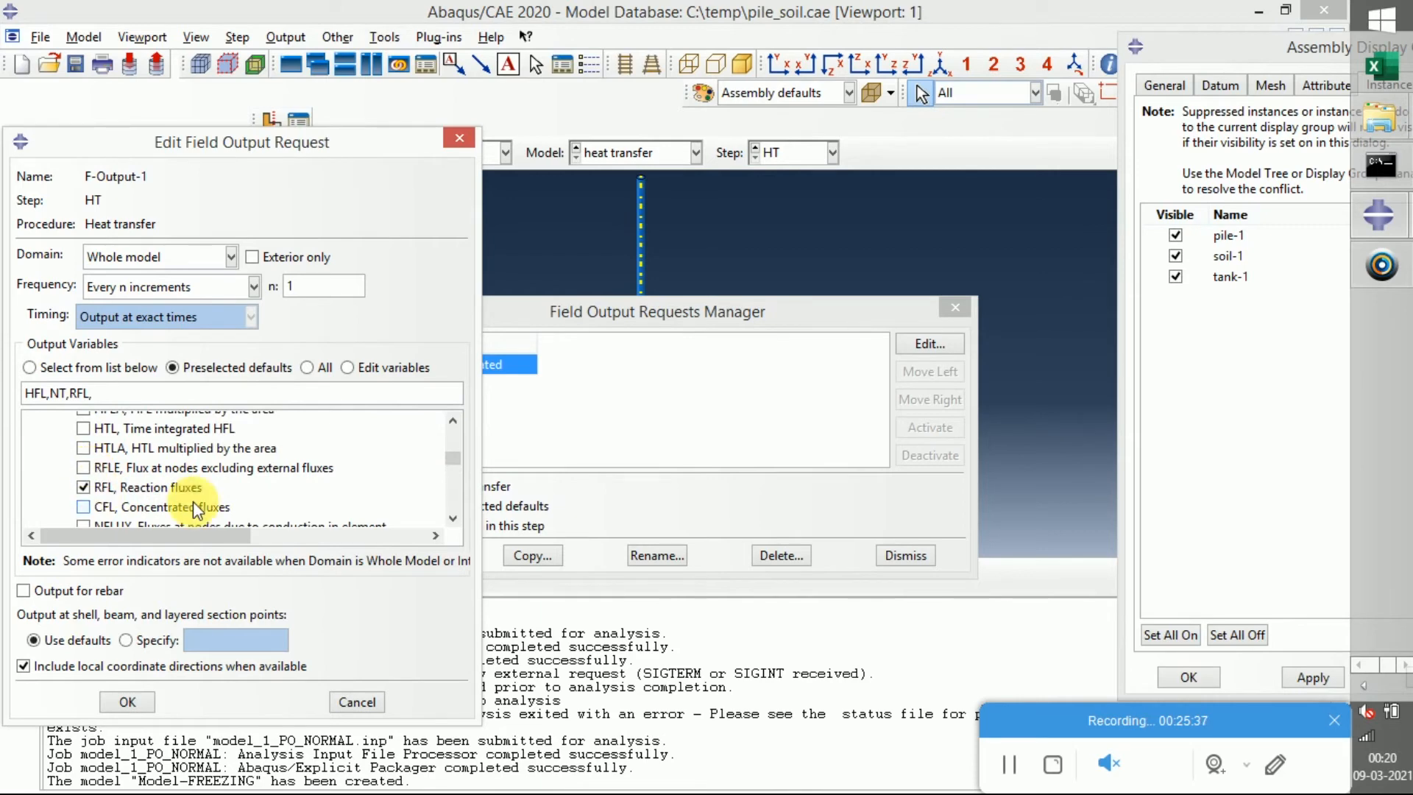
click(128, 701)
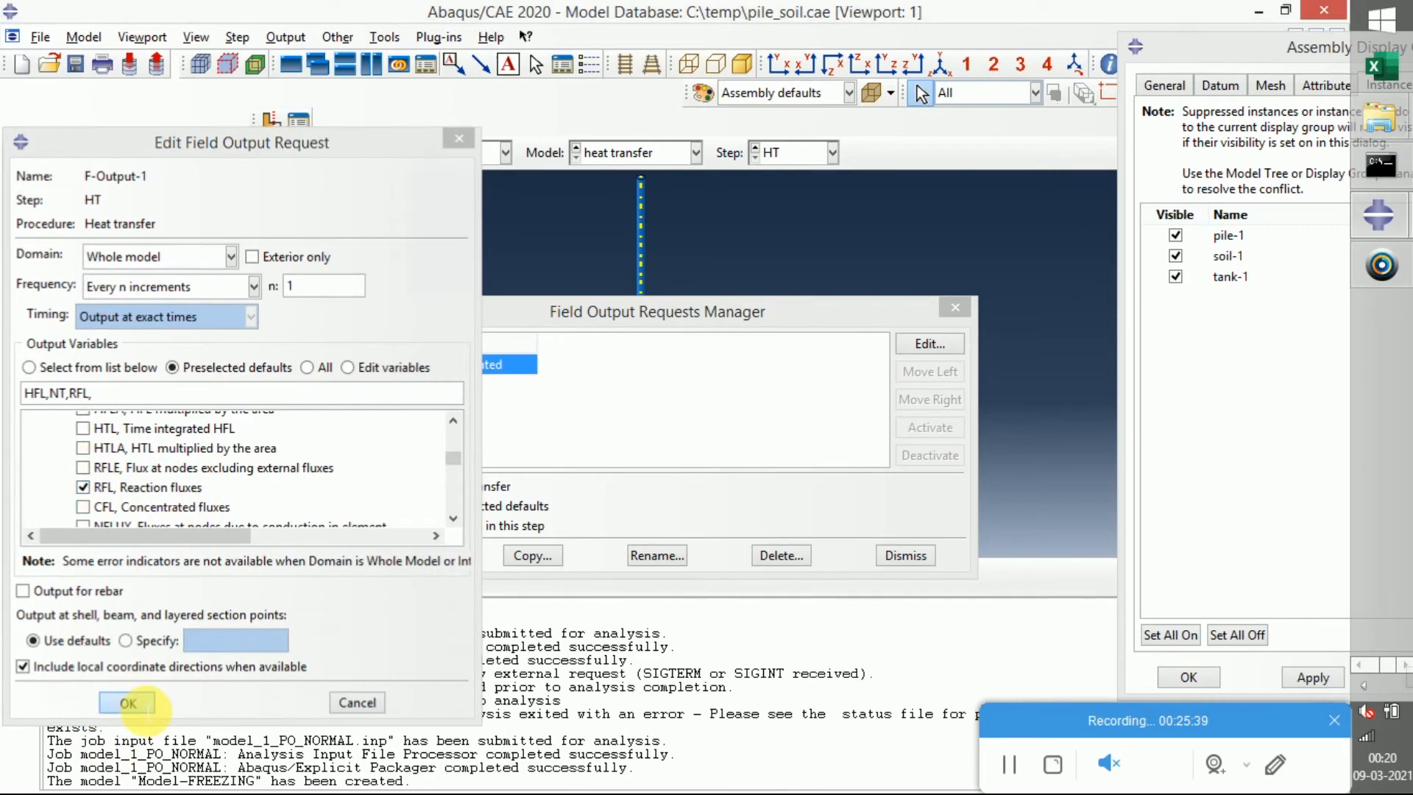
click(951, 311)
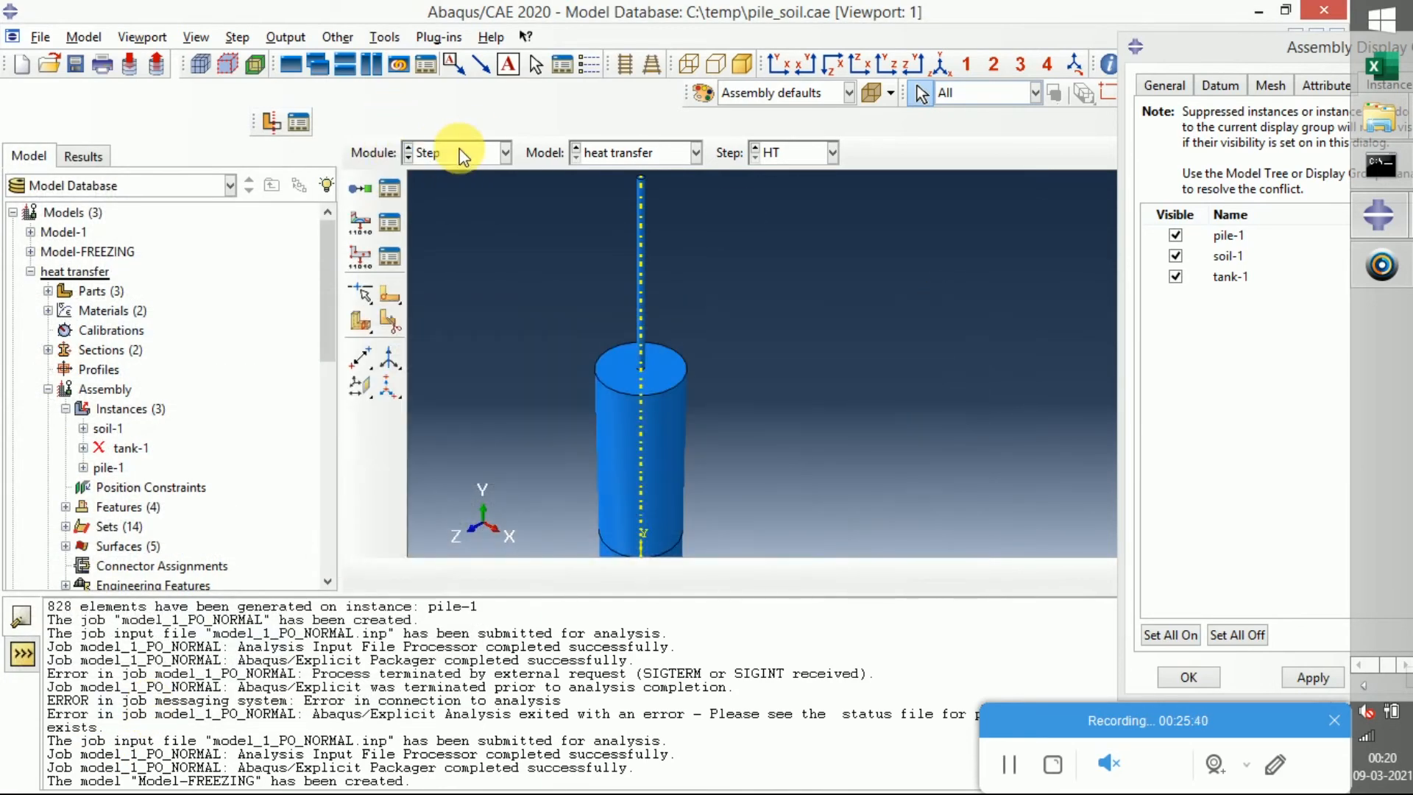
Switch to the Interaction module and examine the conductance and clearance values of the contact property IntProp-1
click(462, 154)
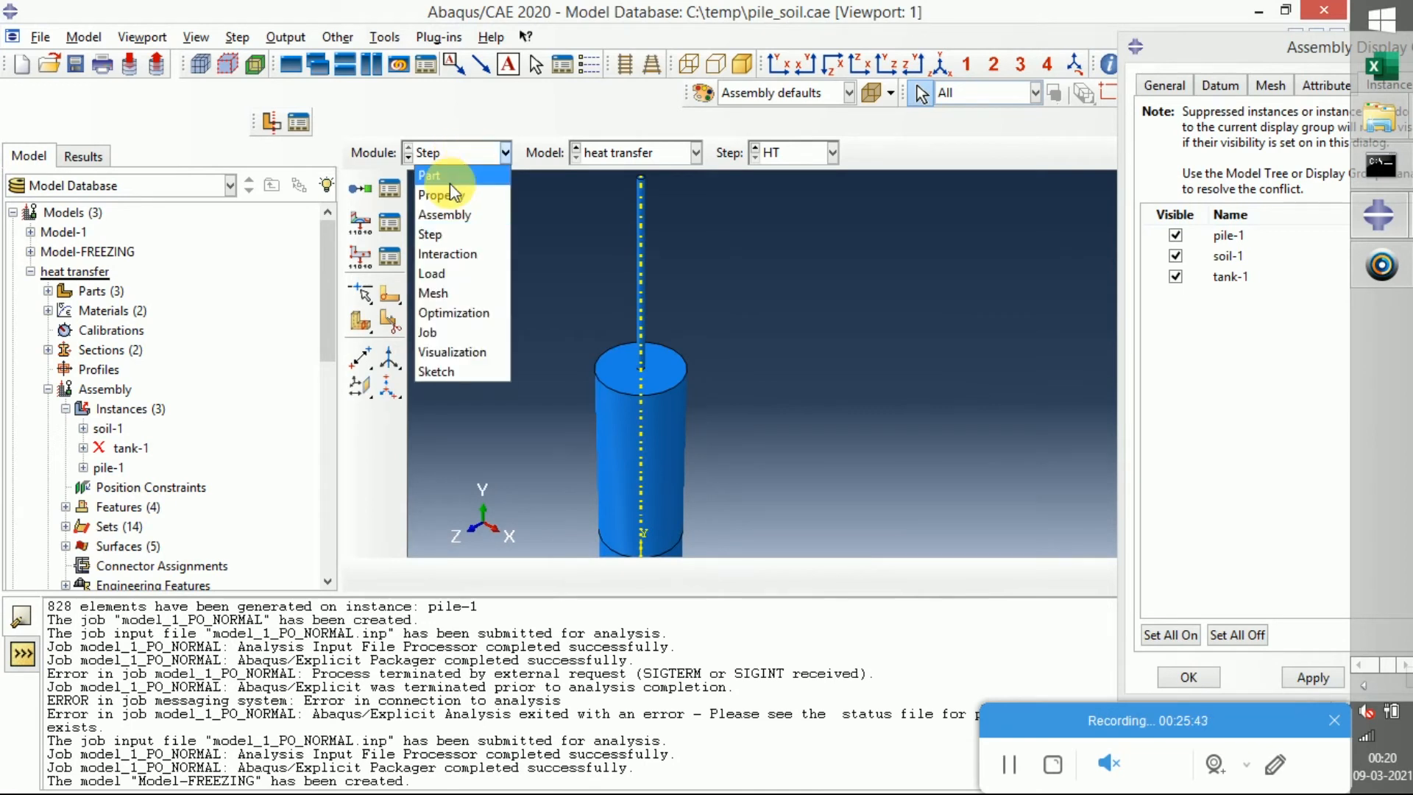
click(436, 254)
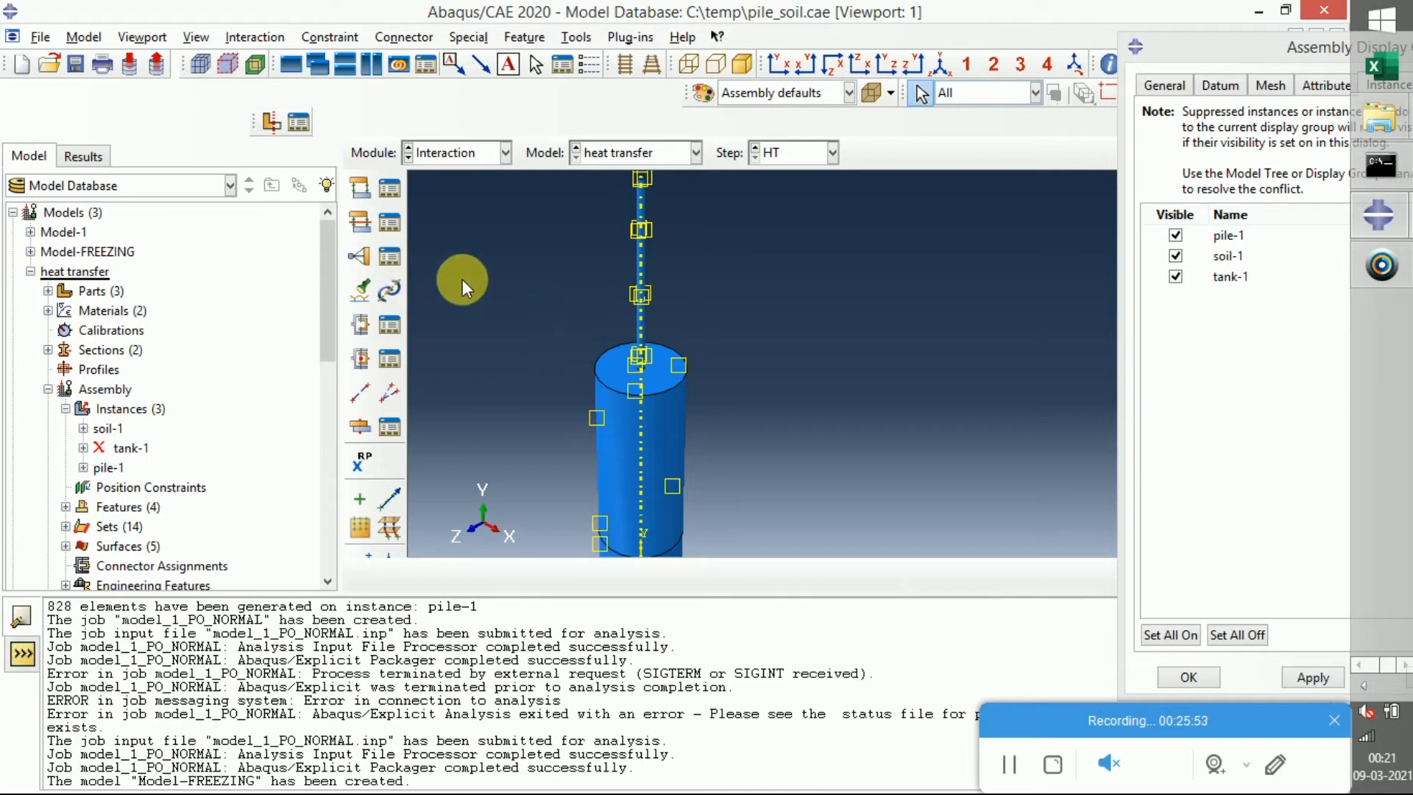
click(389, 223)
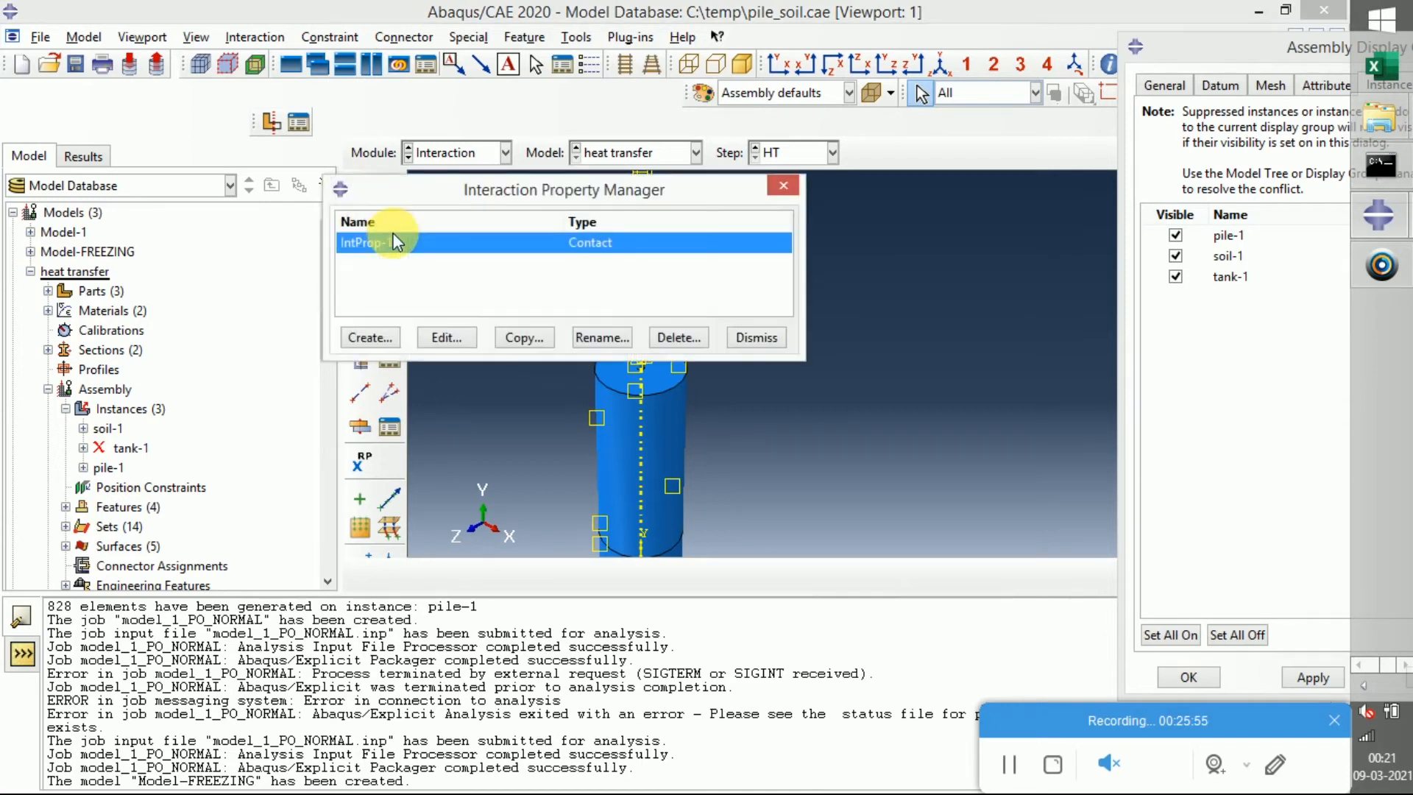
click(460, 343)
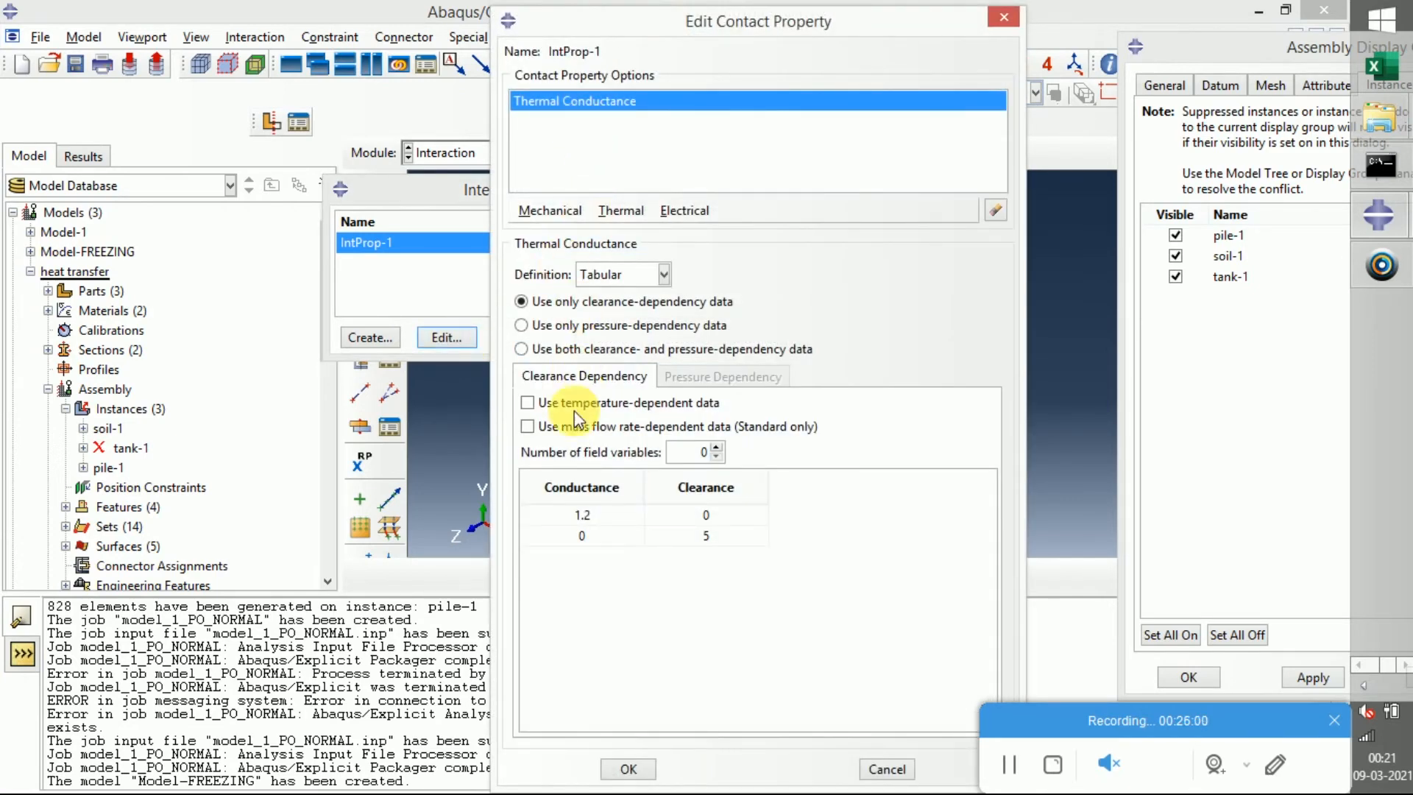
double_click(588, 515)
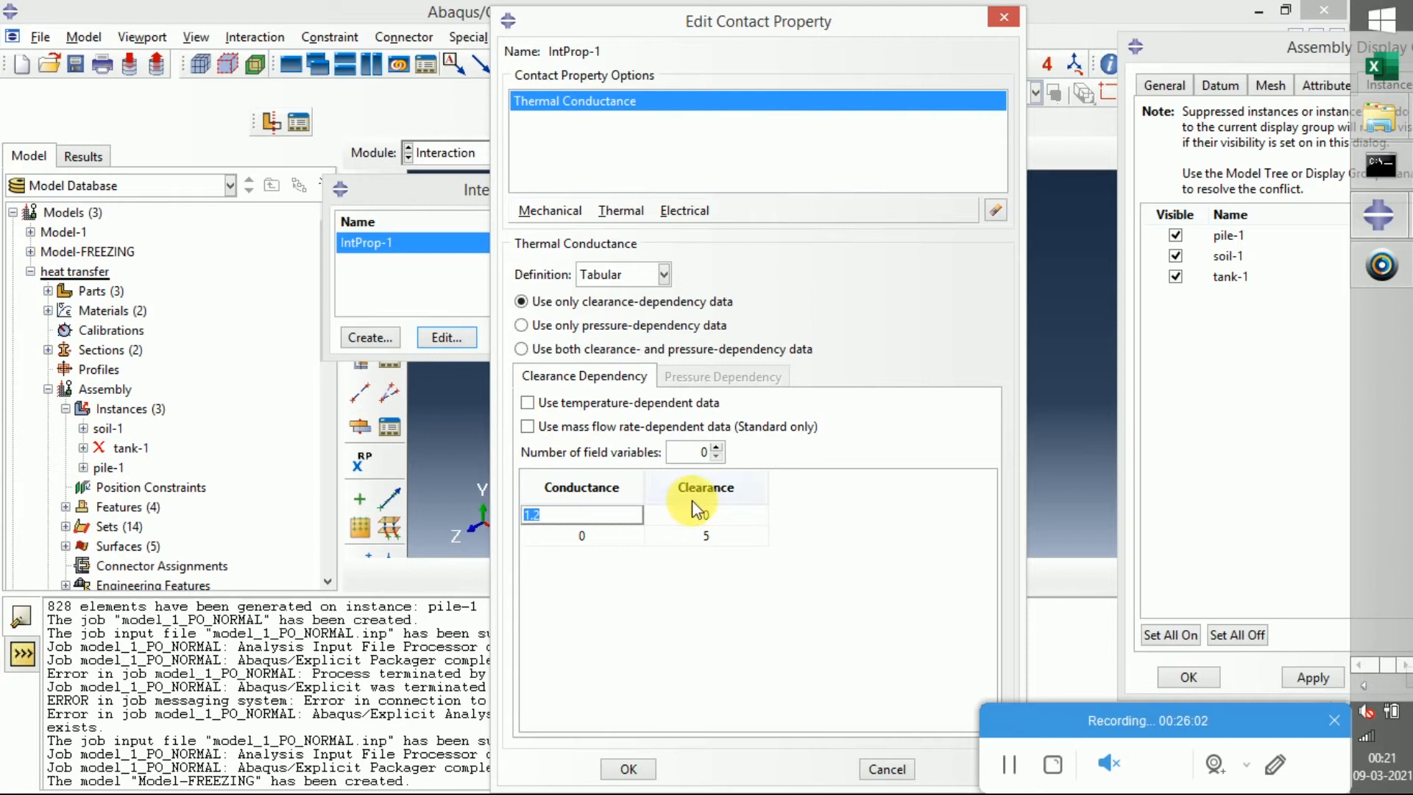
click(718, 515)
double_click(615, 515)
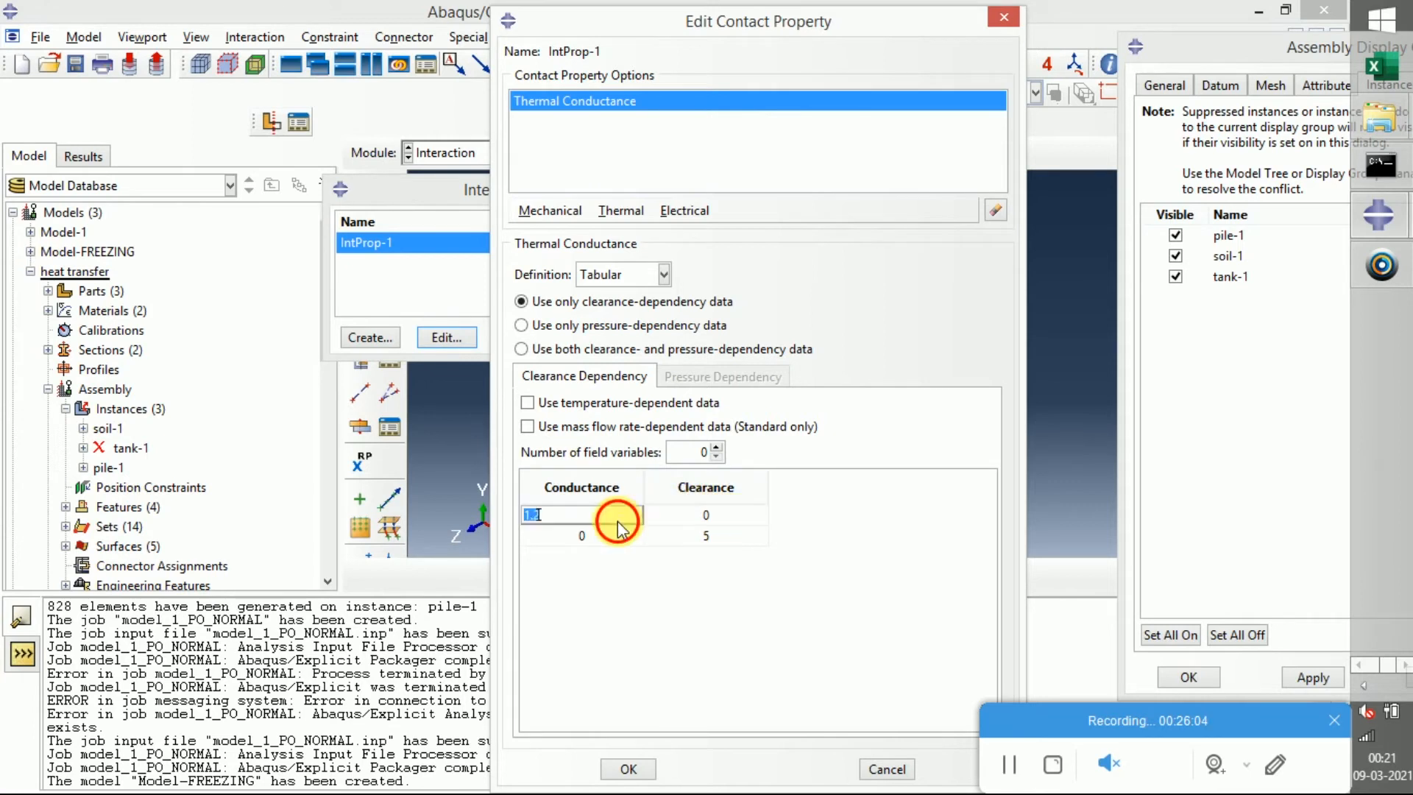
click(620, 515)
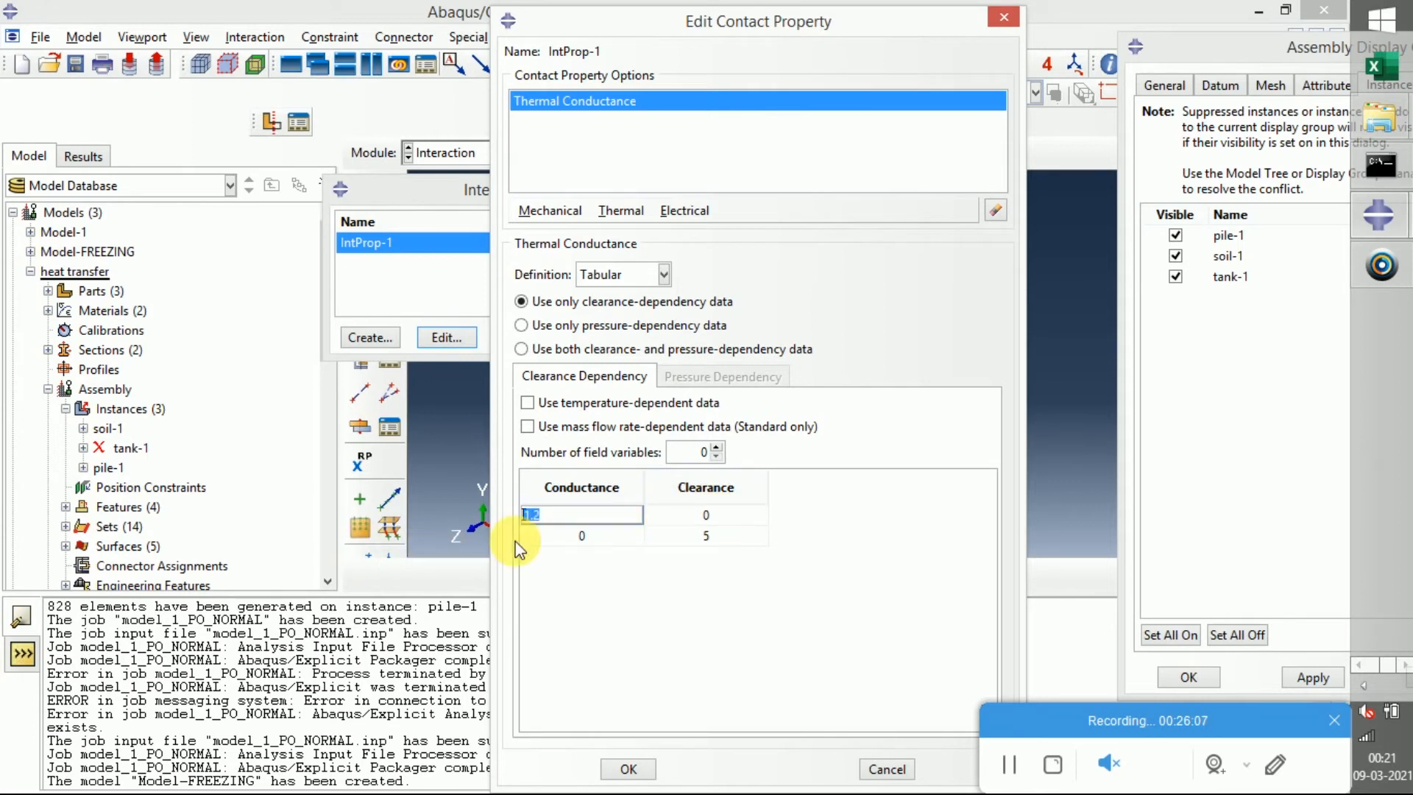
double_click(706, 536)
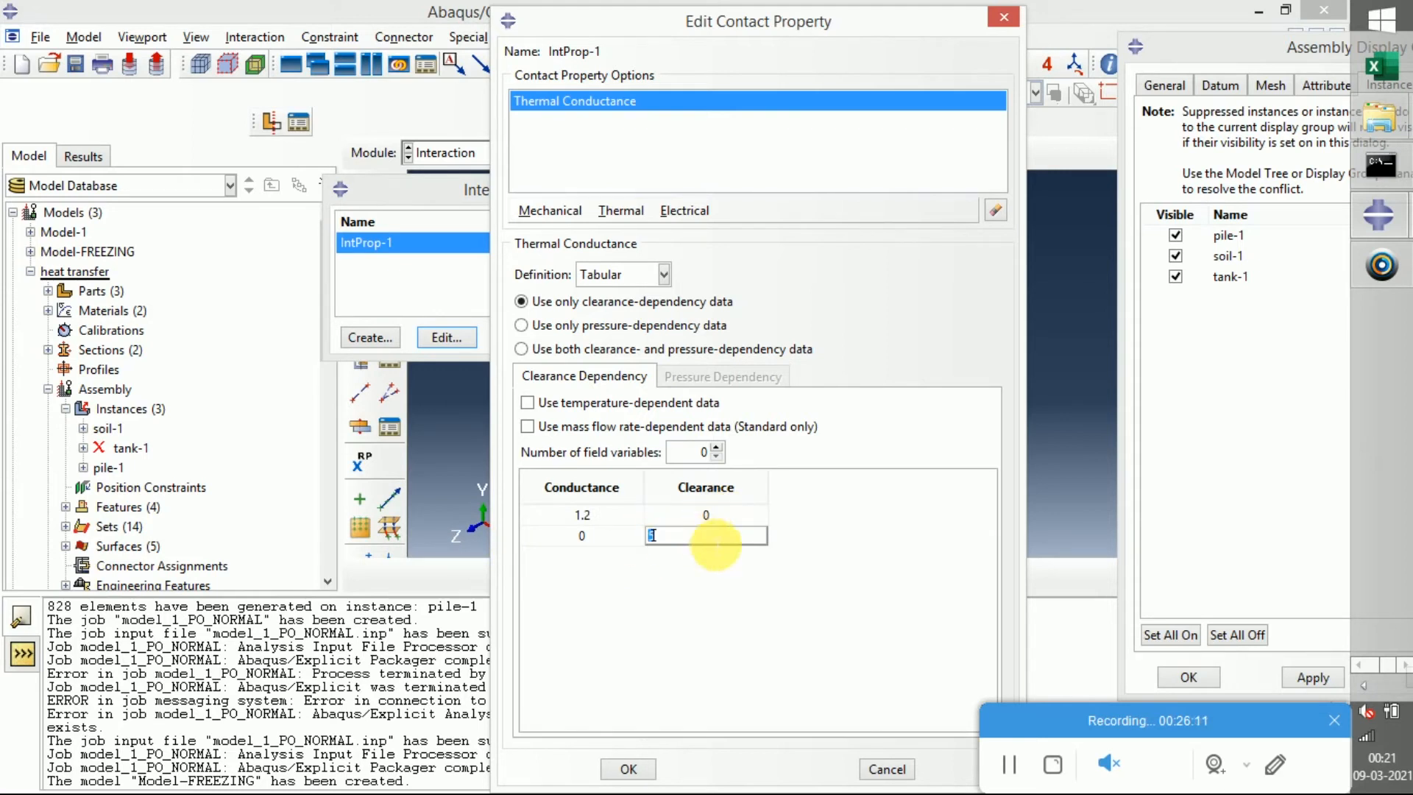
click(617, 539)
click(713, 538)
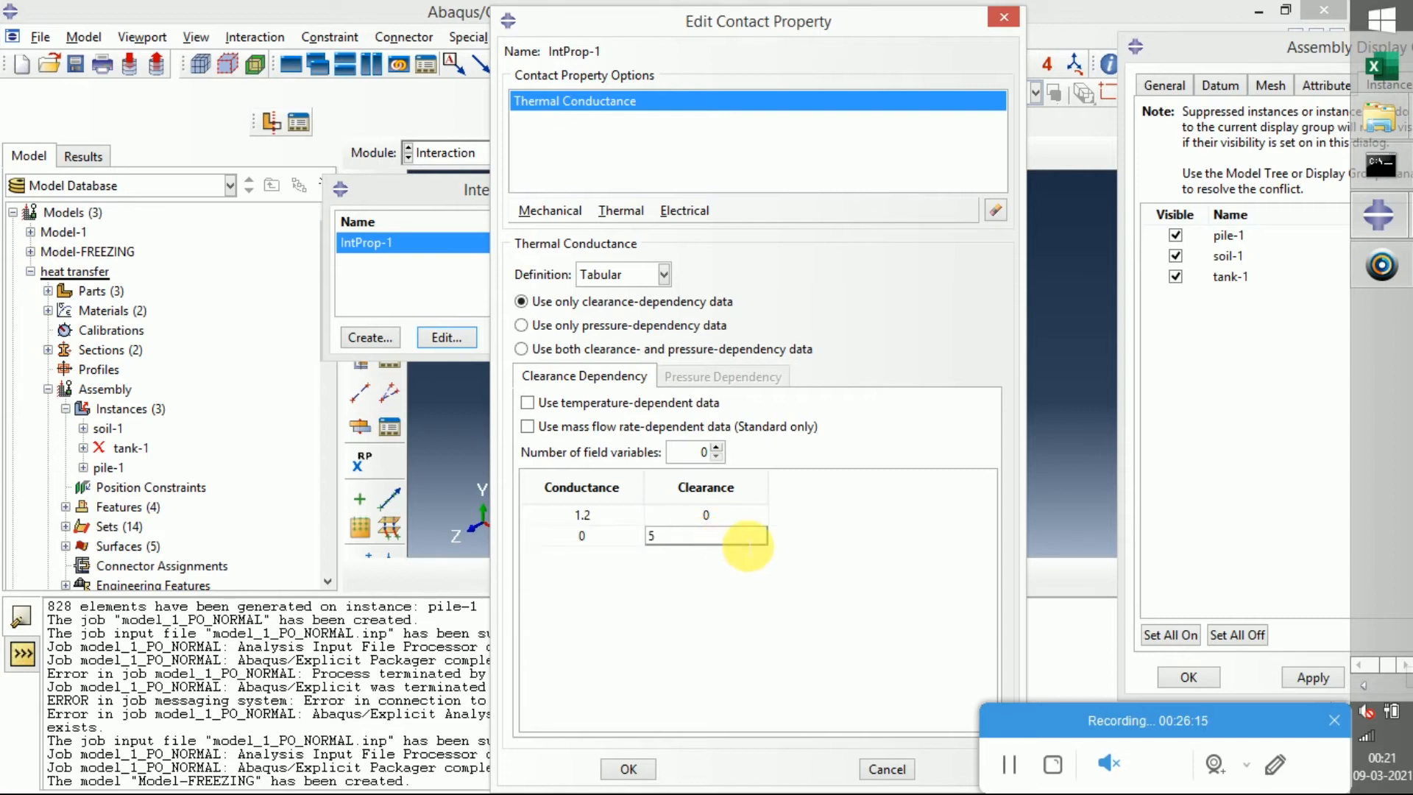
click(611, 545)
click(629, 769)
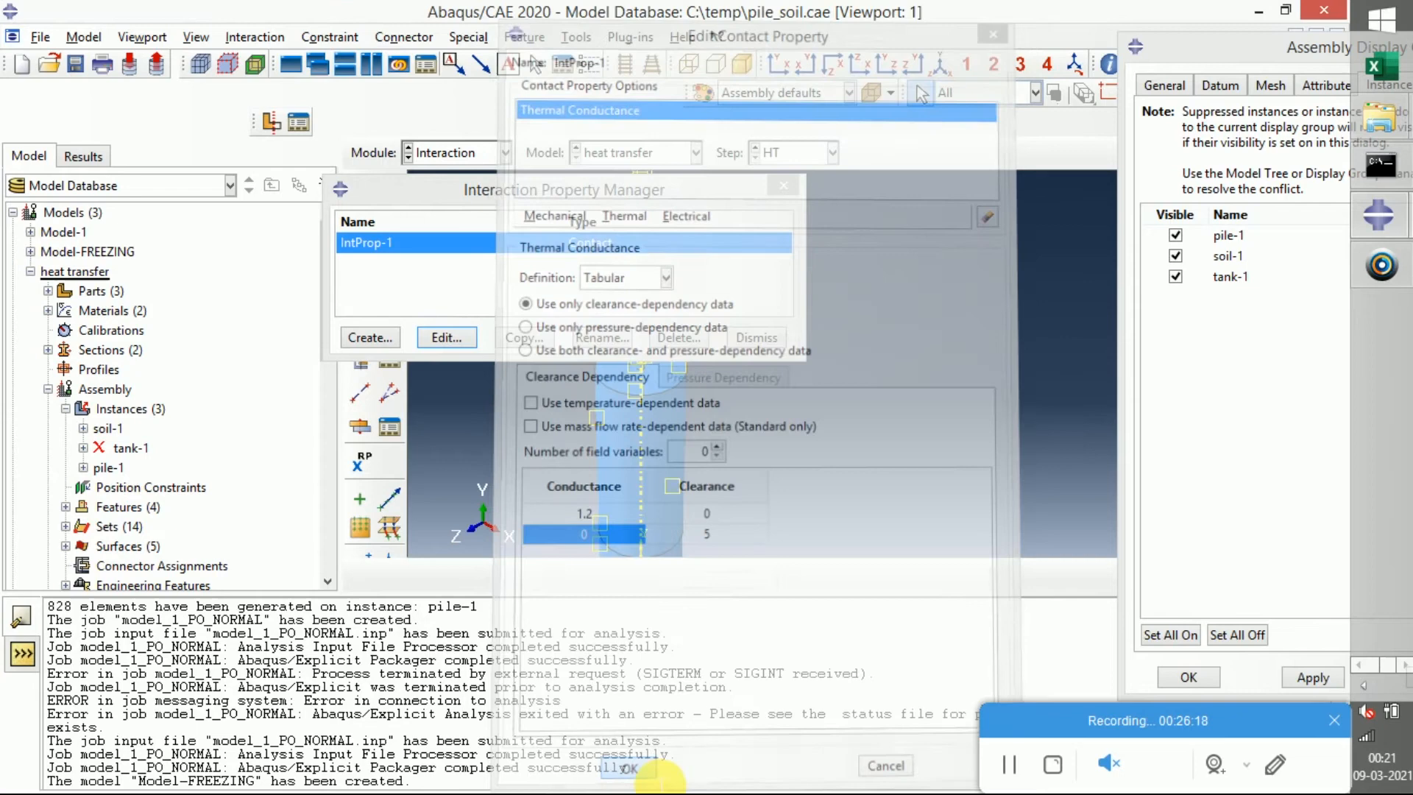
Delete the contact property IntProp-1 and create a new Contact interaction property with the Thermal Conductance option
click(678, 337)
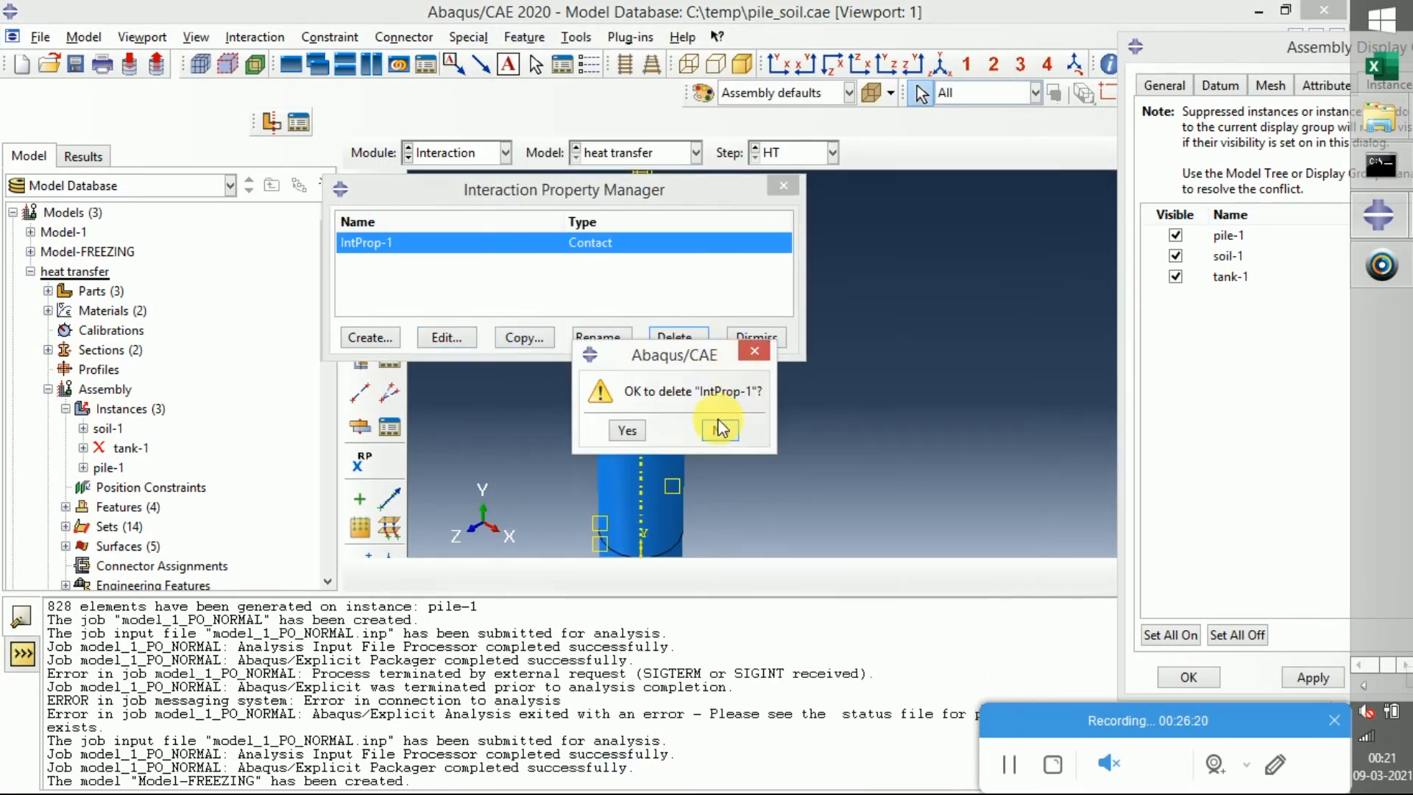
click(625, 418)
click(395, 342)
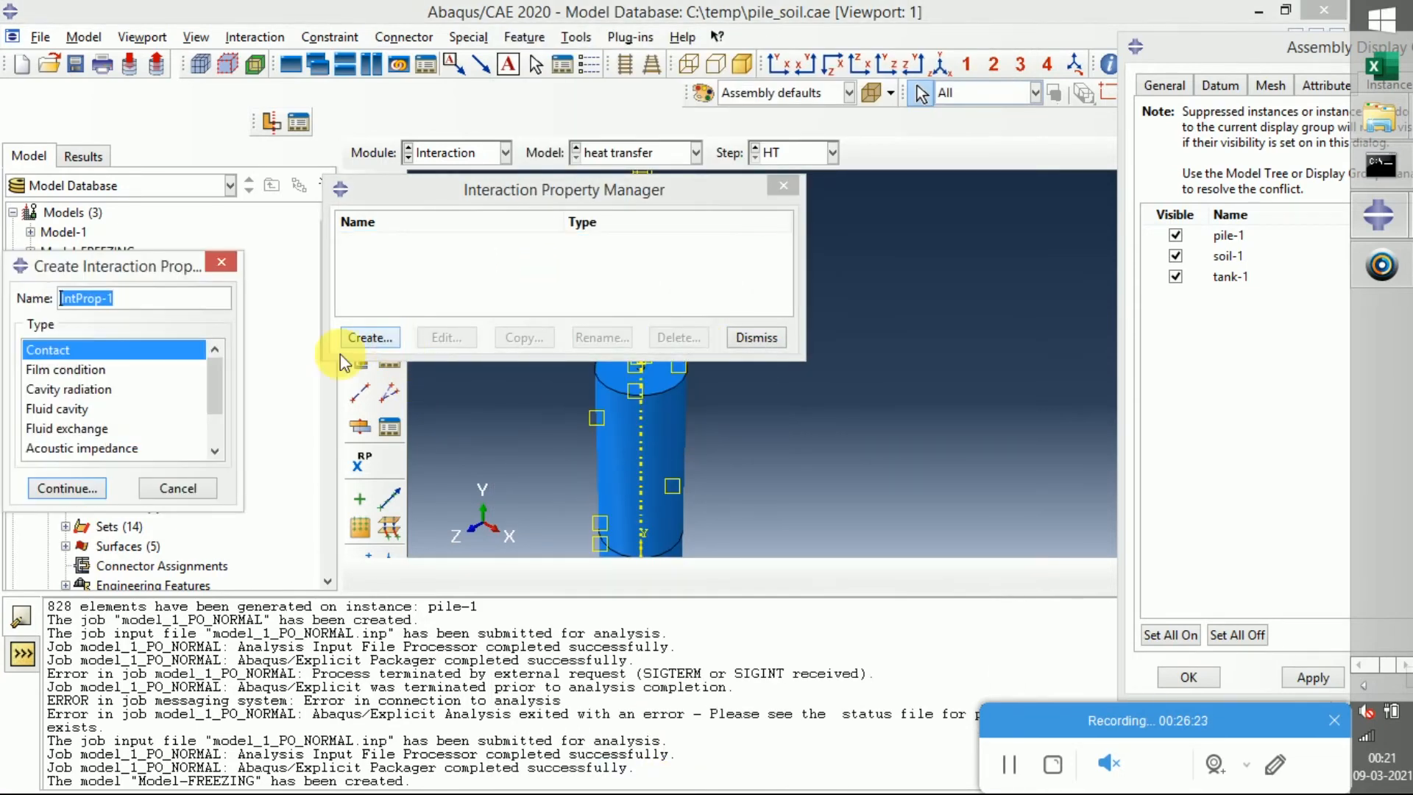
click(72, 489)
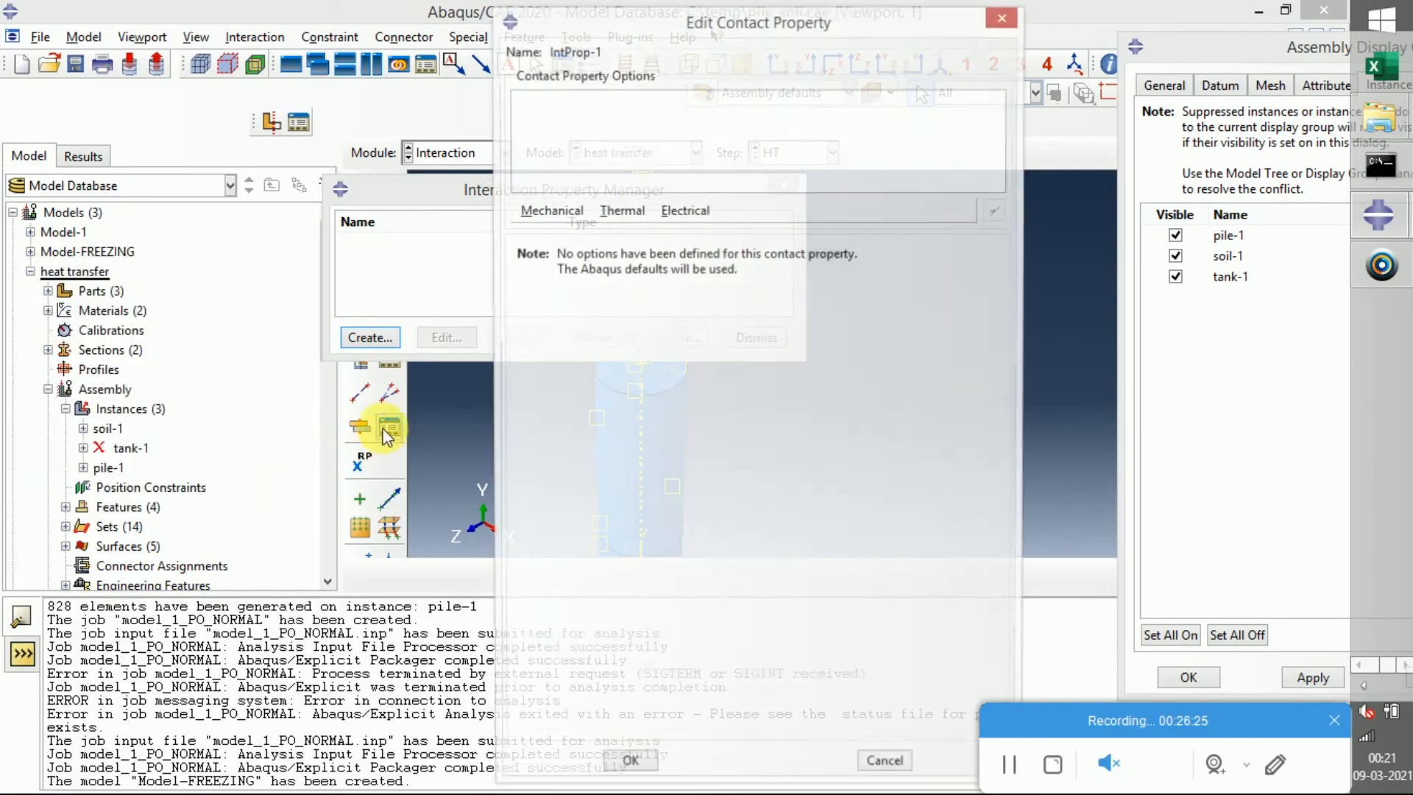
click(625, 210)
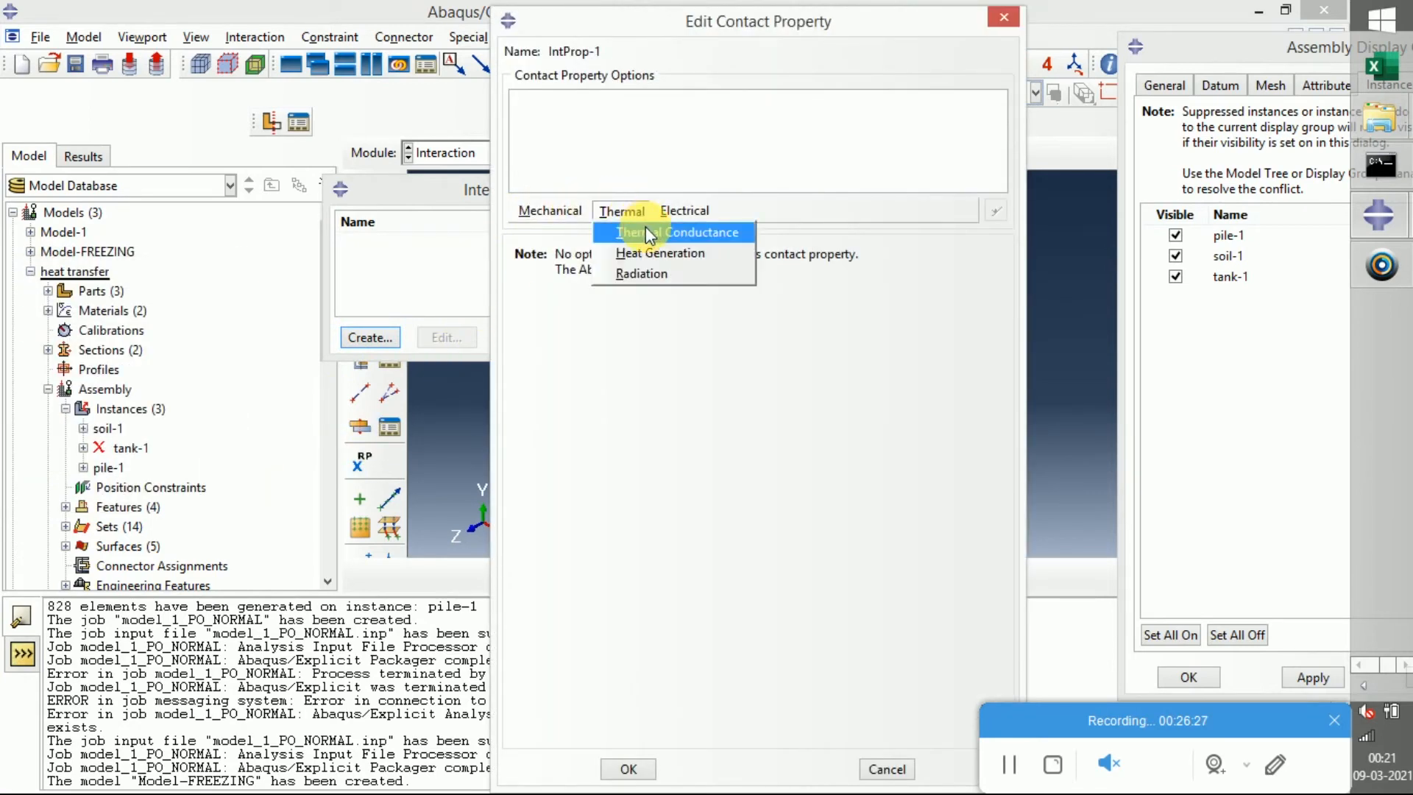
click(646, 228)
Set the first row of the clearance-dependent conductance table to a conductance of 500 at clearance 0
click(604, 515)
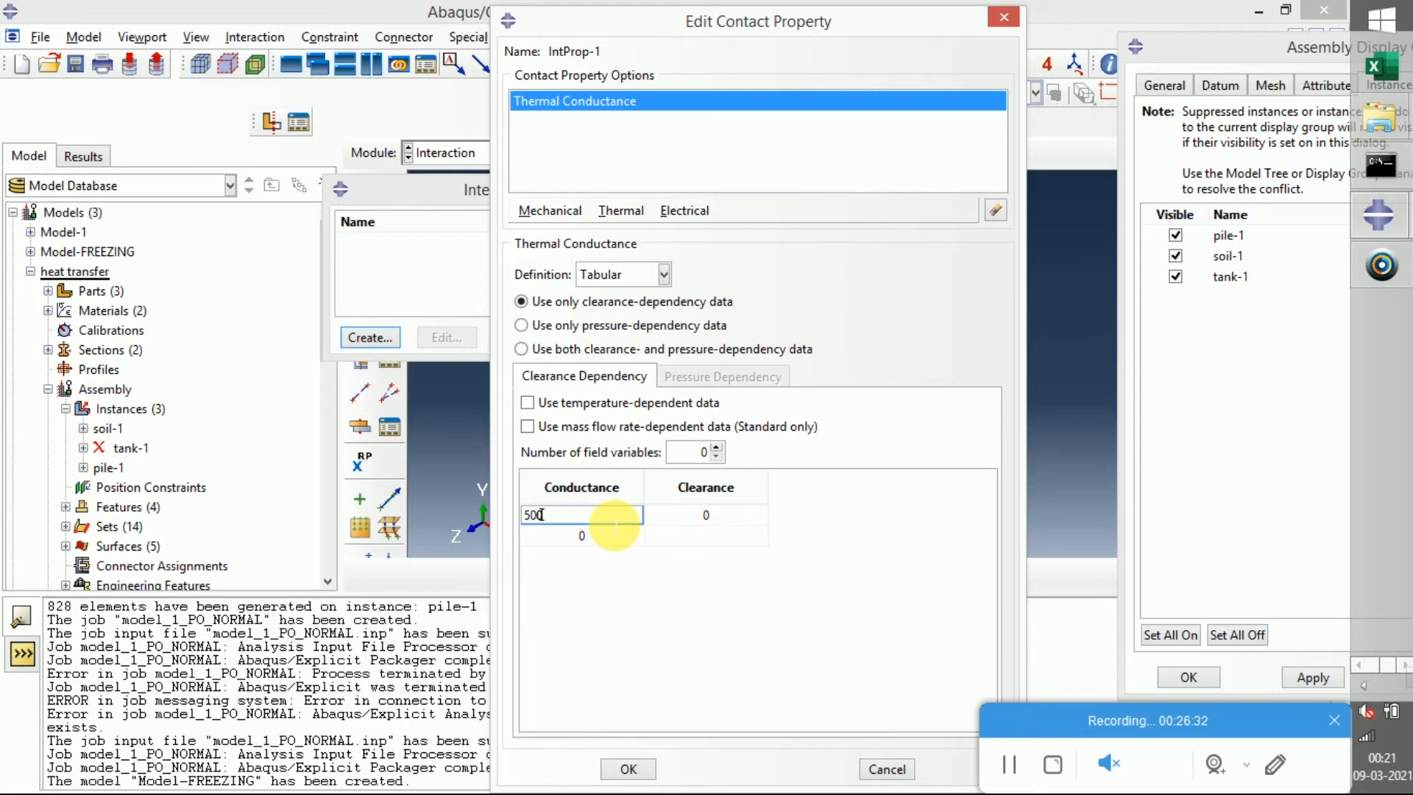
click(692, 515)
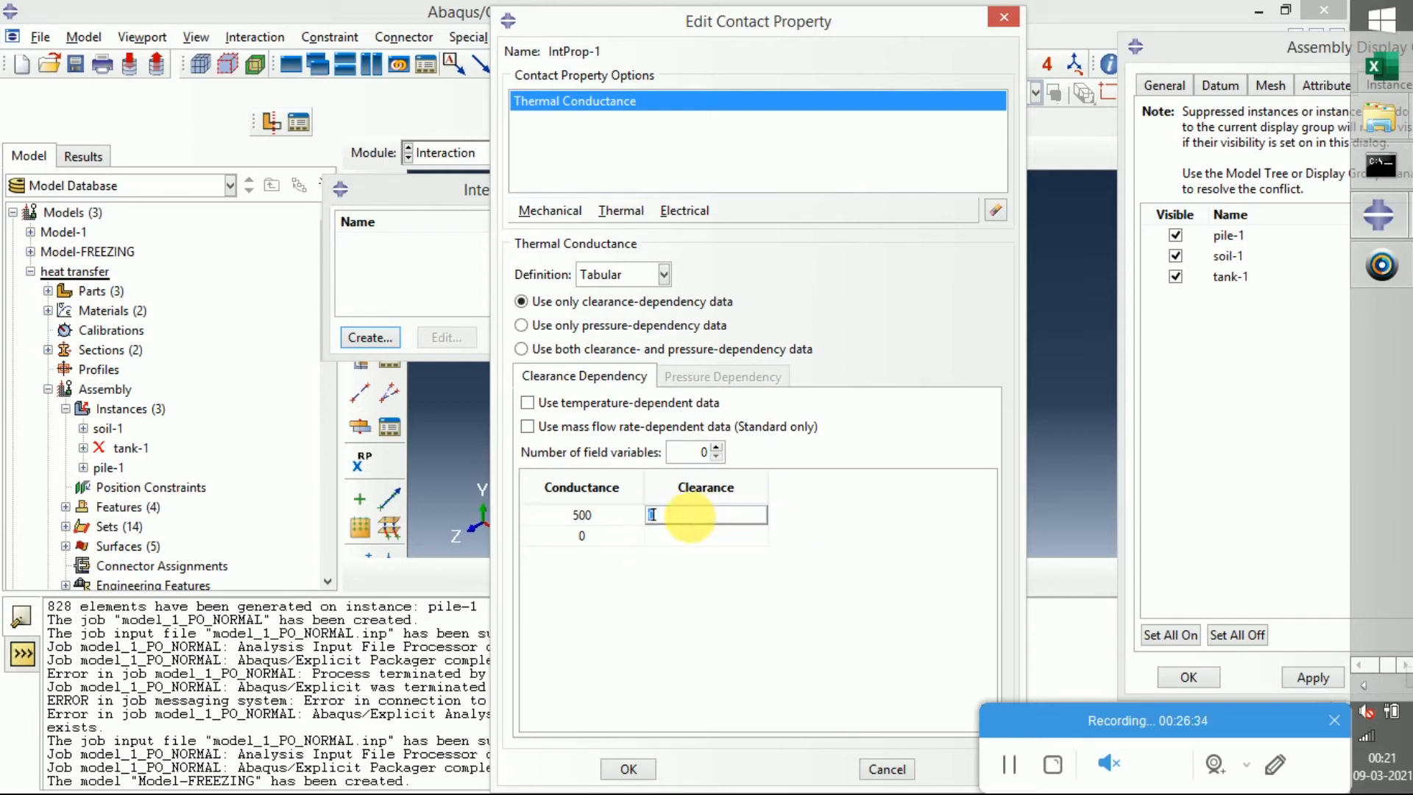
click(598, 515)
click(618, 516)
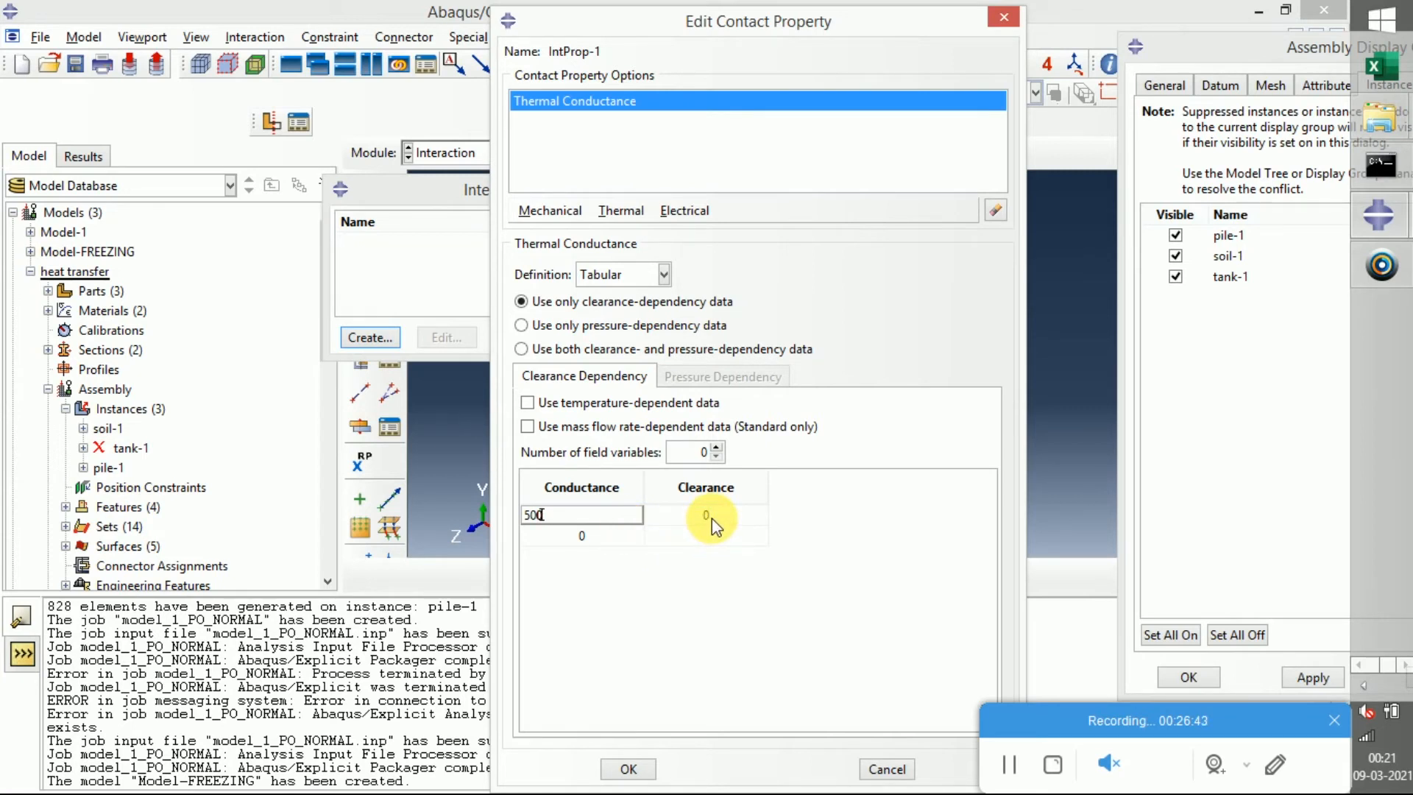
click(717, 514)
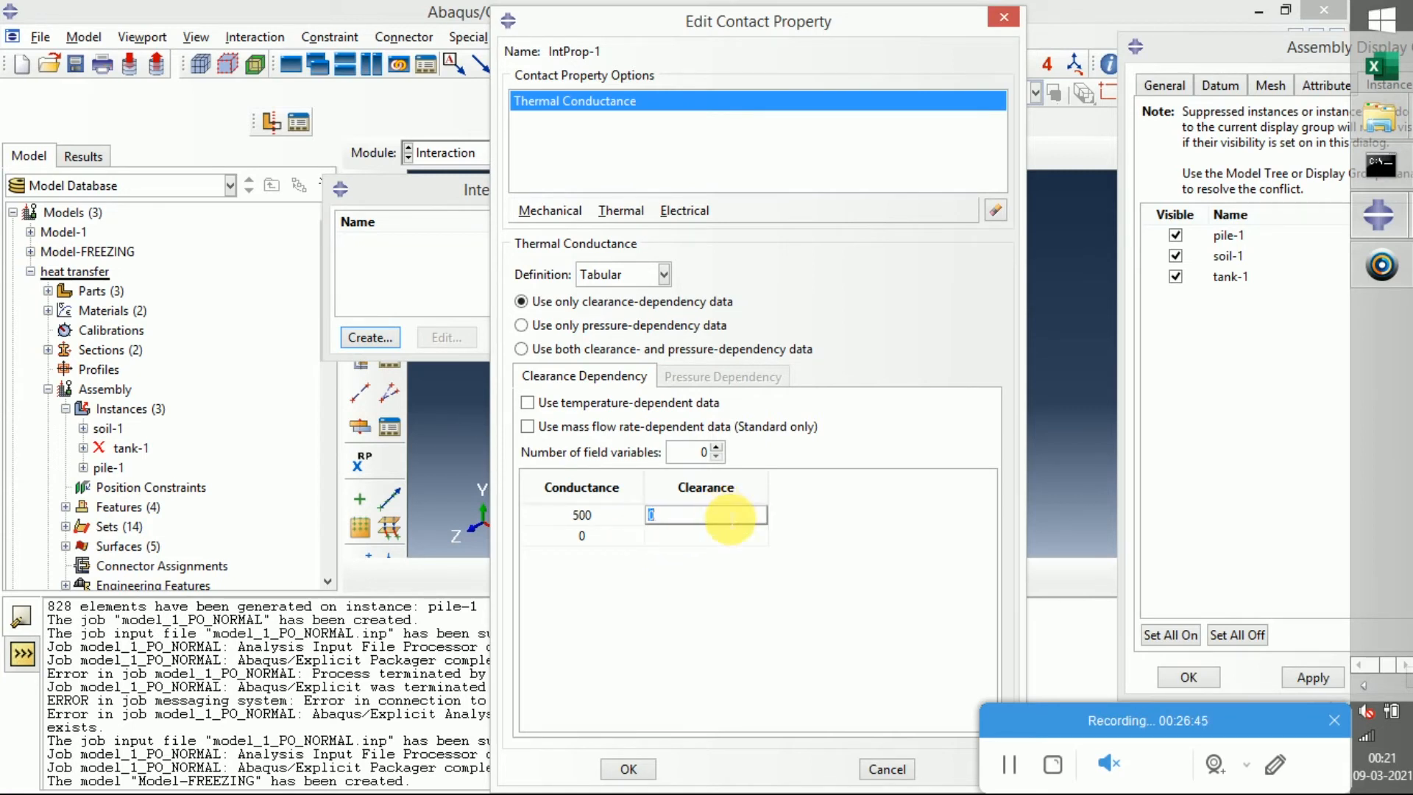
Set the second row to conductance 0 at clearance 50, accept the contact property and close the property manager
click(611, 535)
click(699, 544)
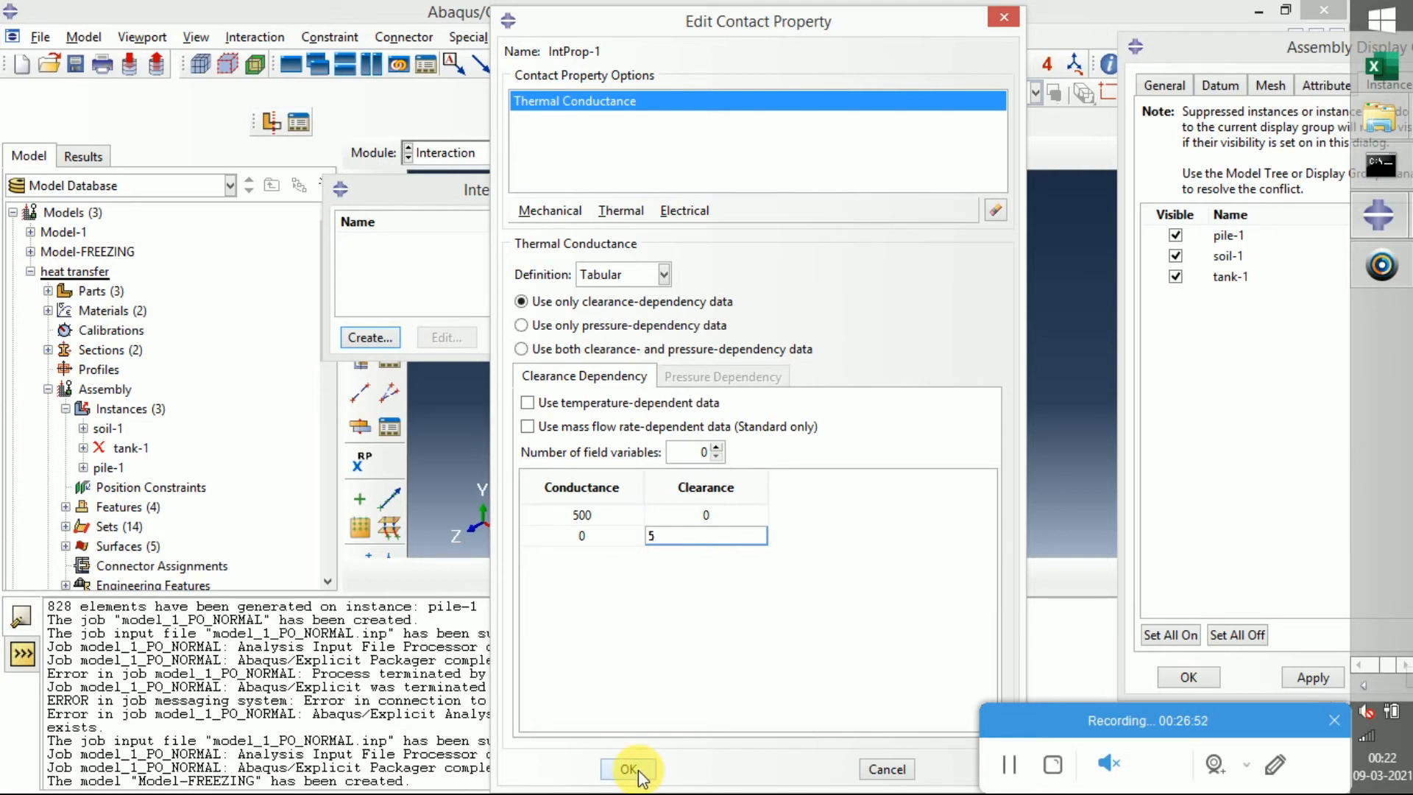
drag(729, 543, 395, 543)
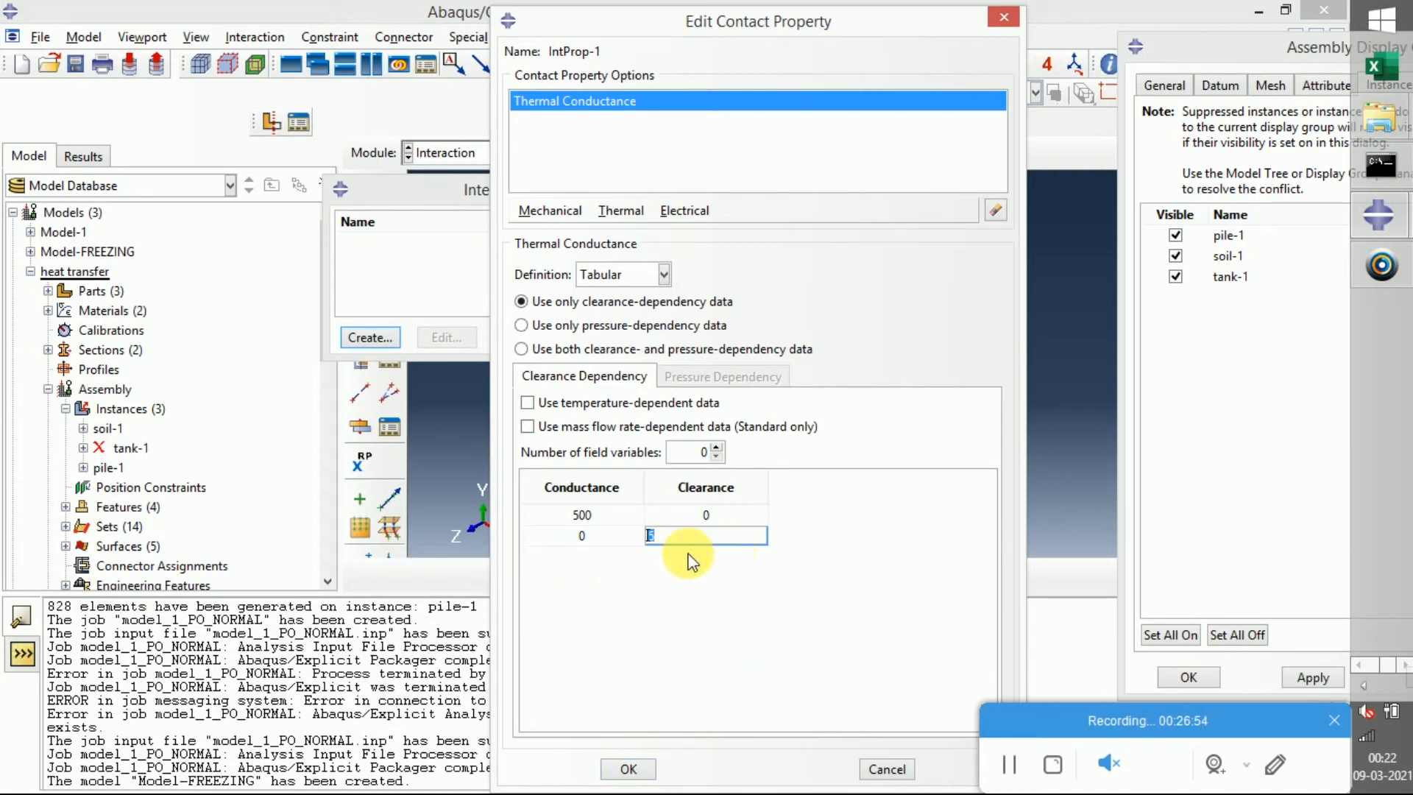
click(690, 547)
text(0)
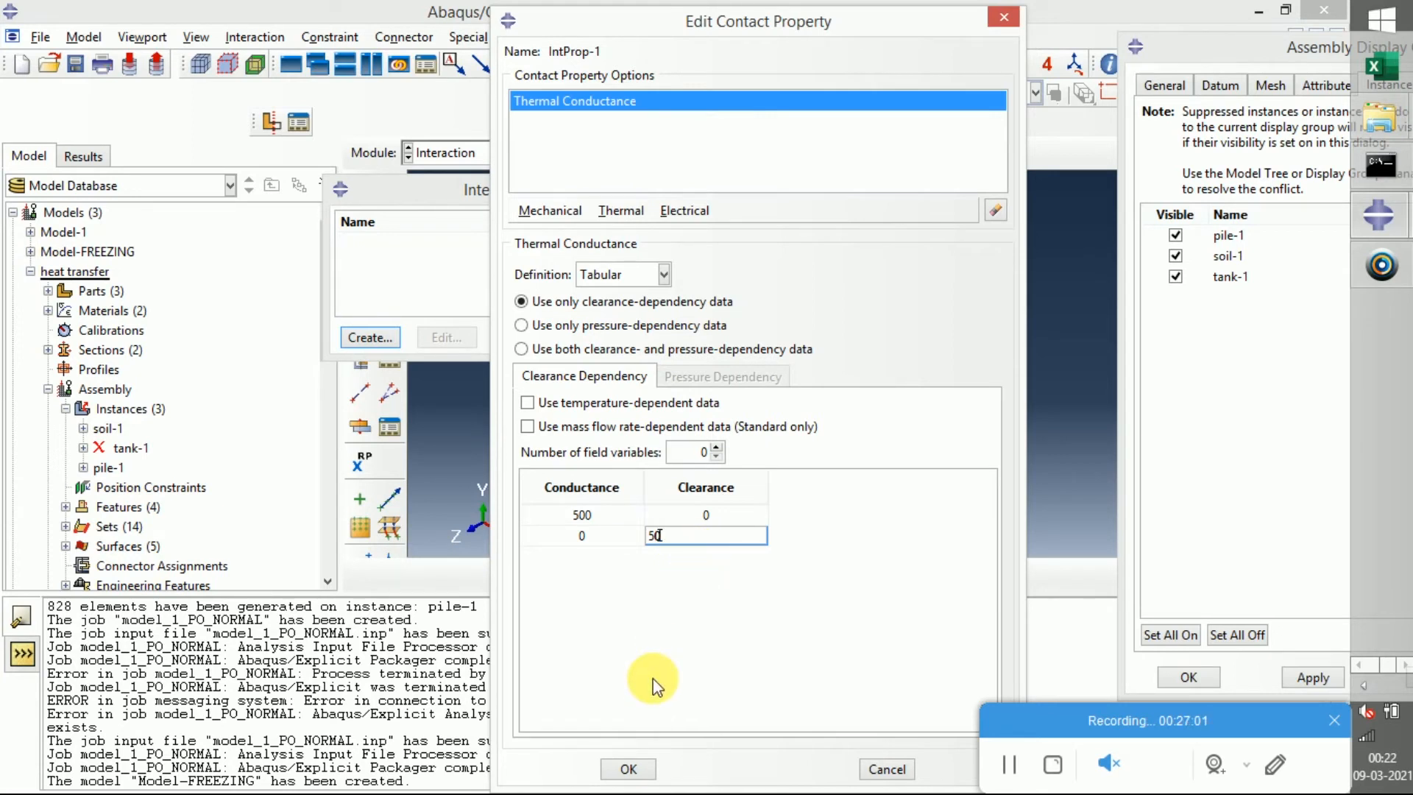
click(632, 769)
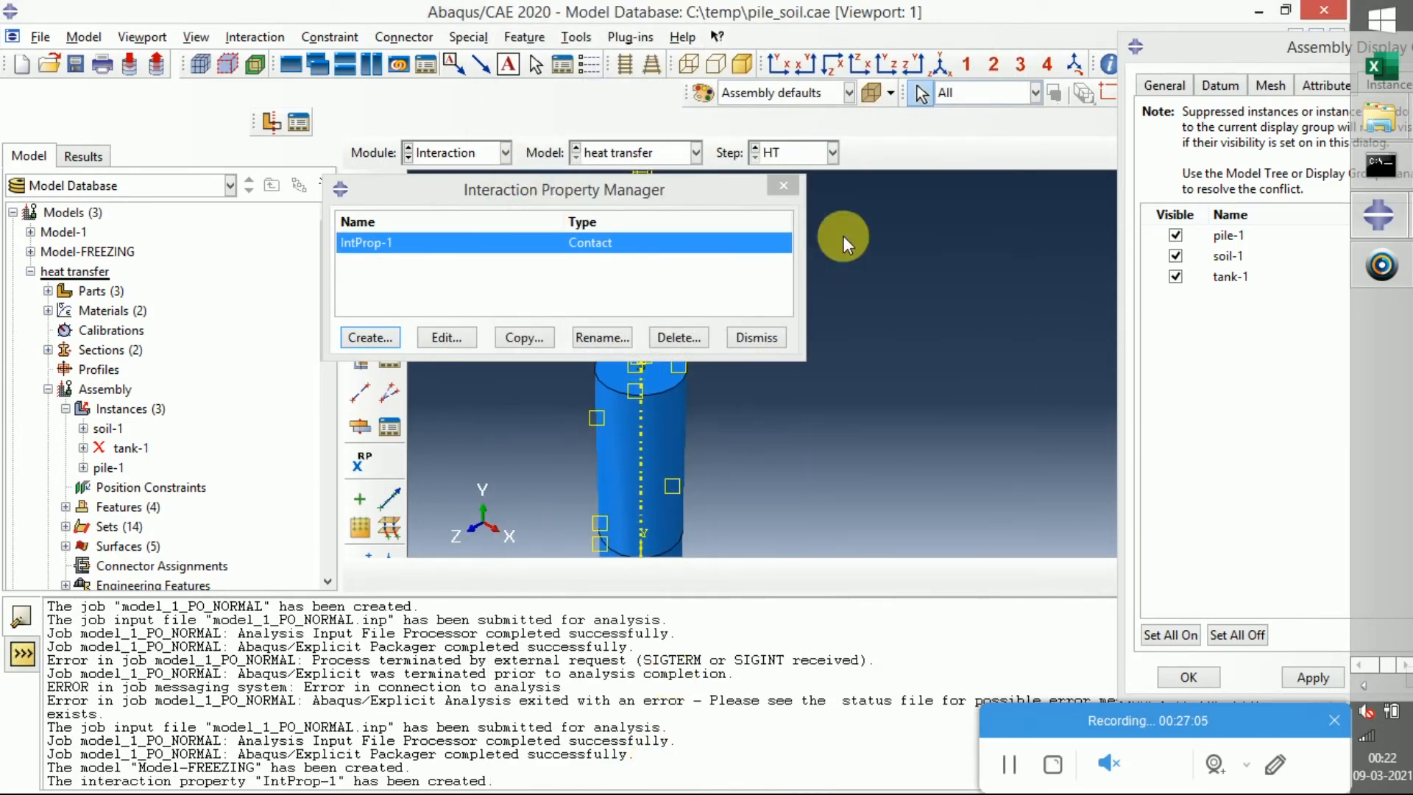
click(785, 189)
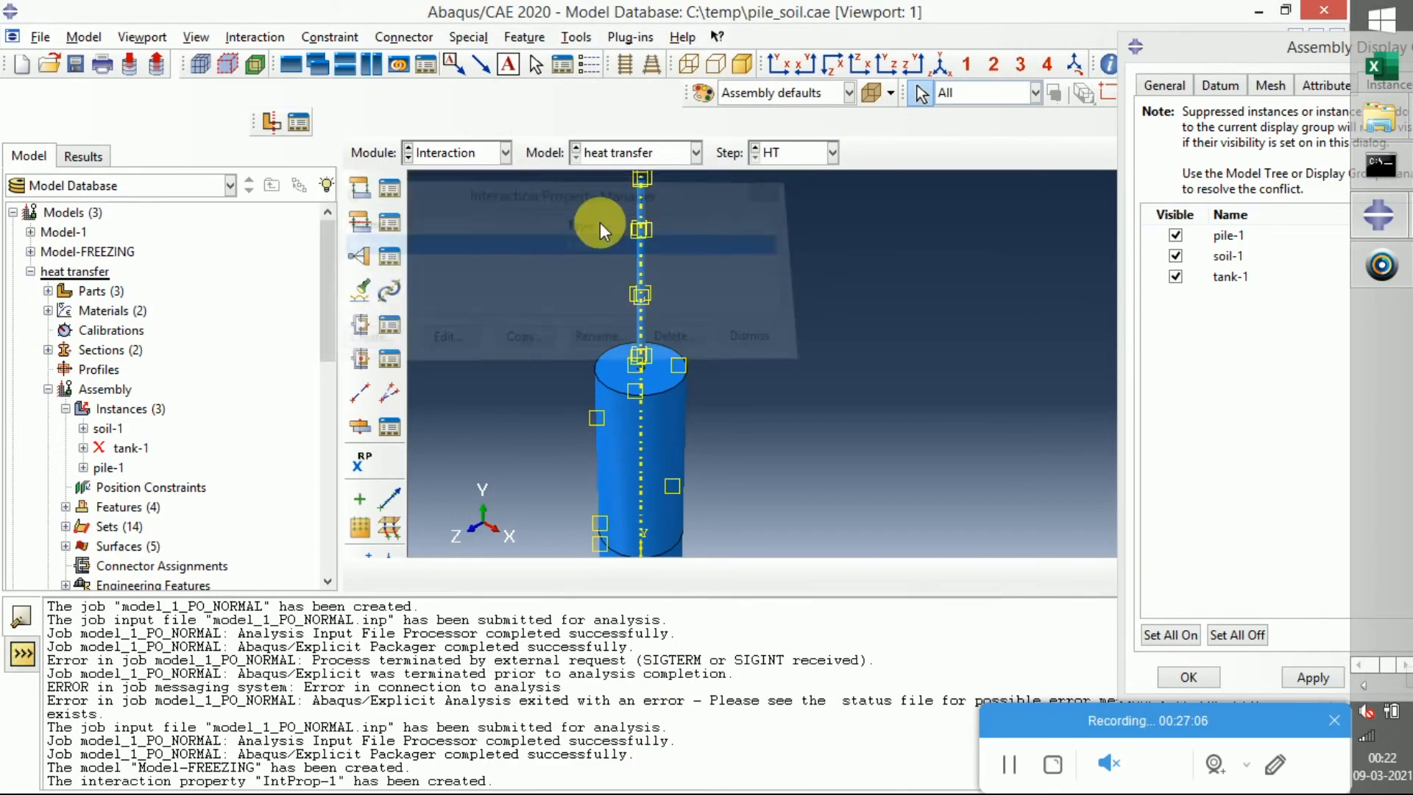
Delete the existing surface-to-surface contact interaction Int-1 from the heat transfer model
click(395, 192)
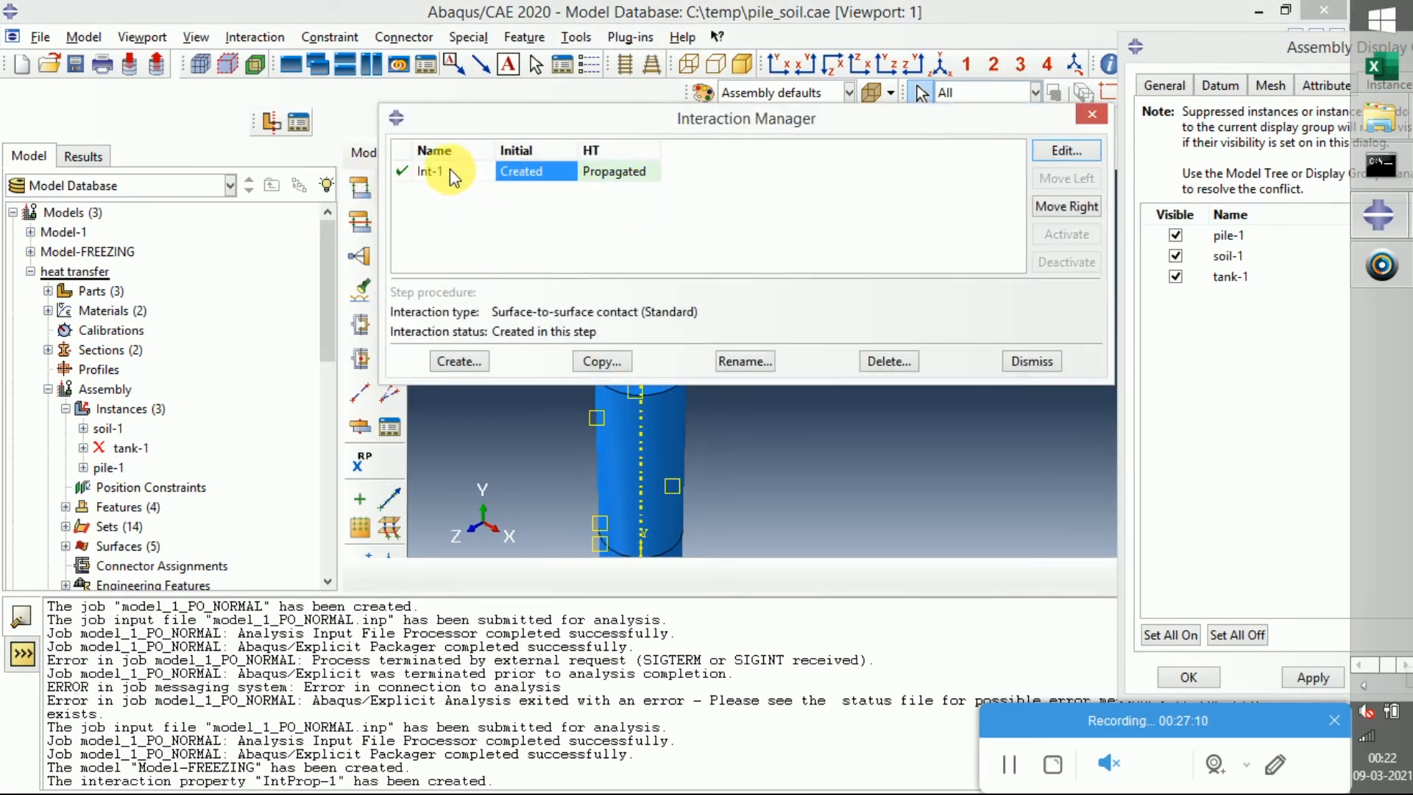
click(892, 362)
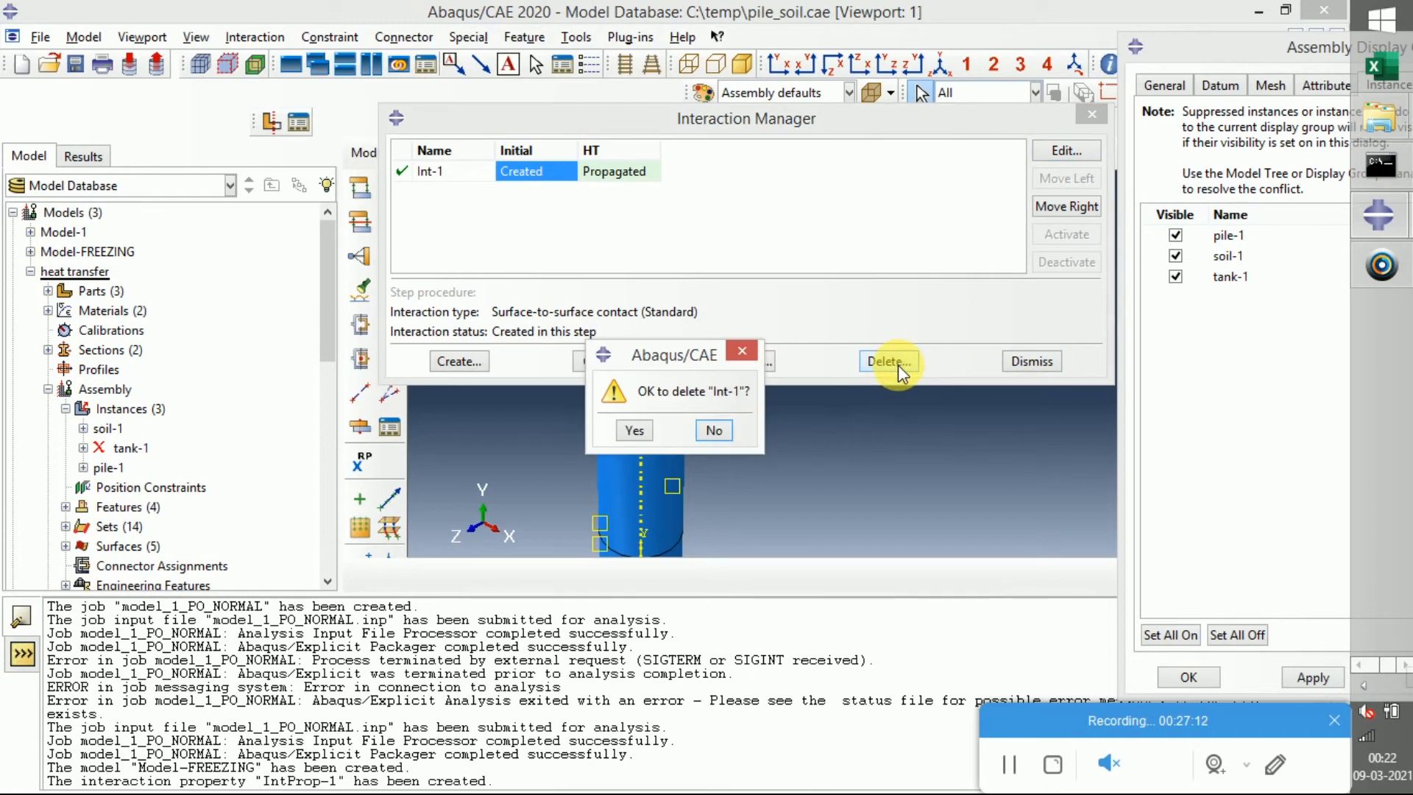
click(632, 431)
Create a General contact (Standard) interaction in the Initial step, covering all surfaces with self, with IntProp-1 as global property
click(461, 362)
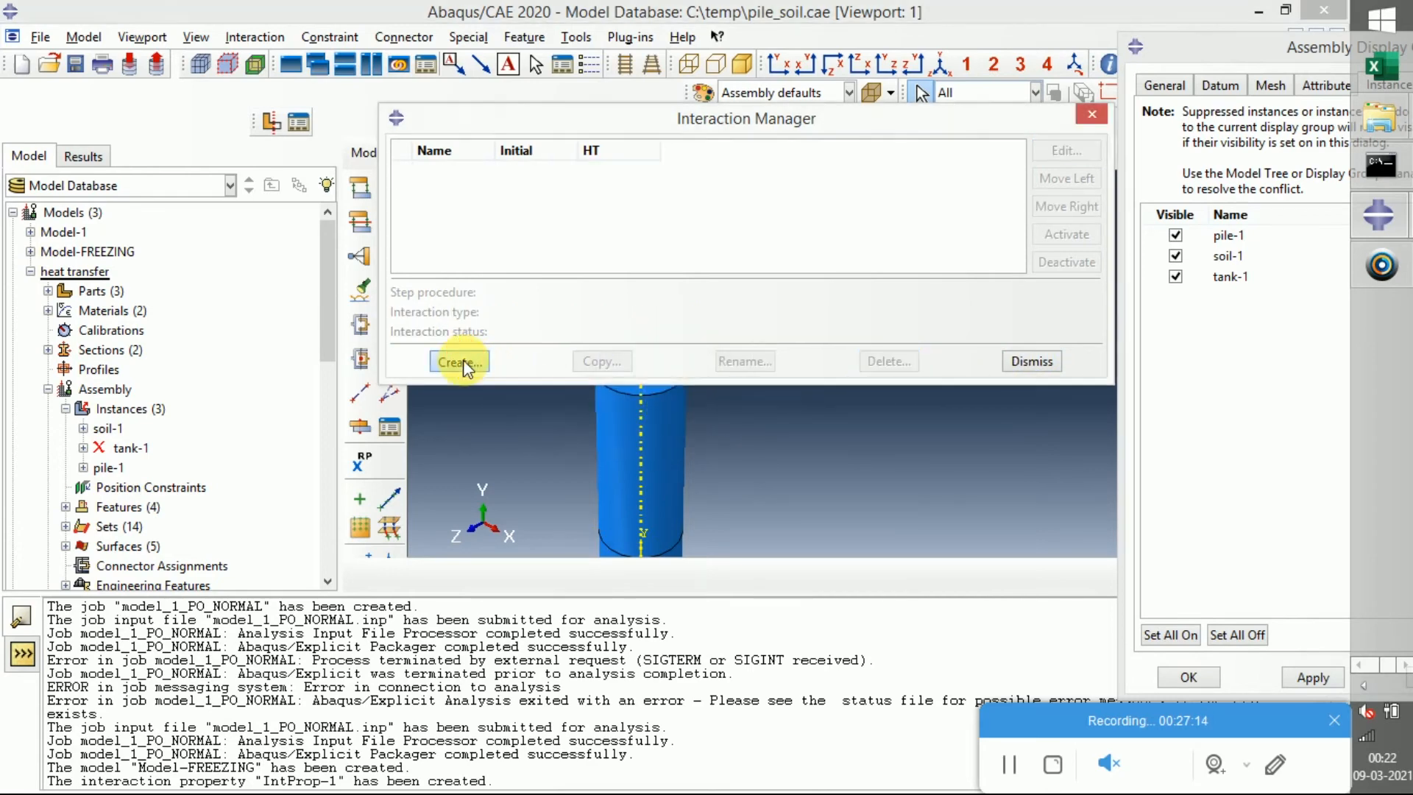
click(473, 276)
click(483, 263)
click(505, 181)
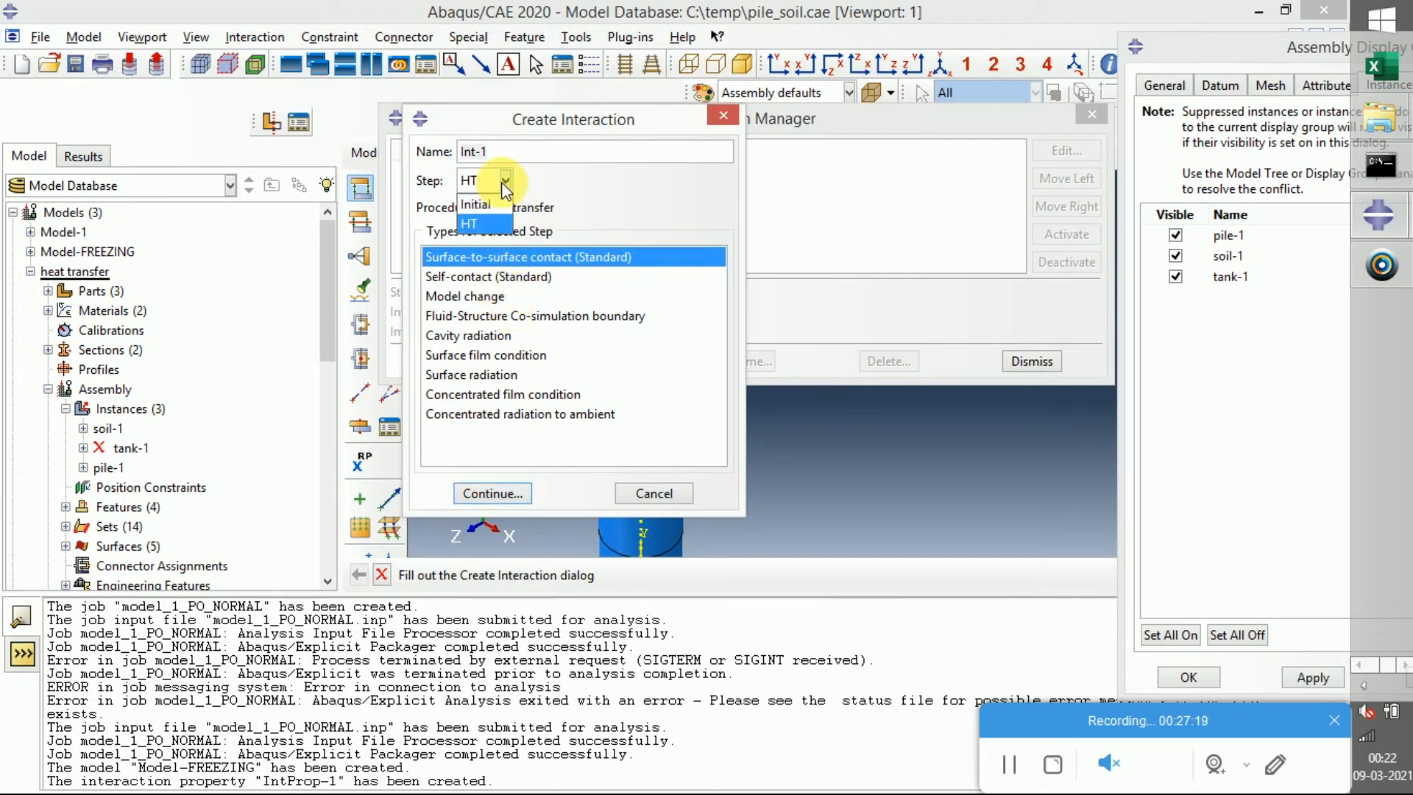
click(493, 209)
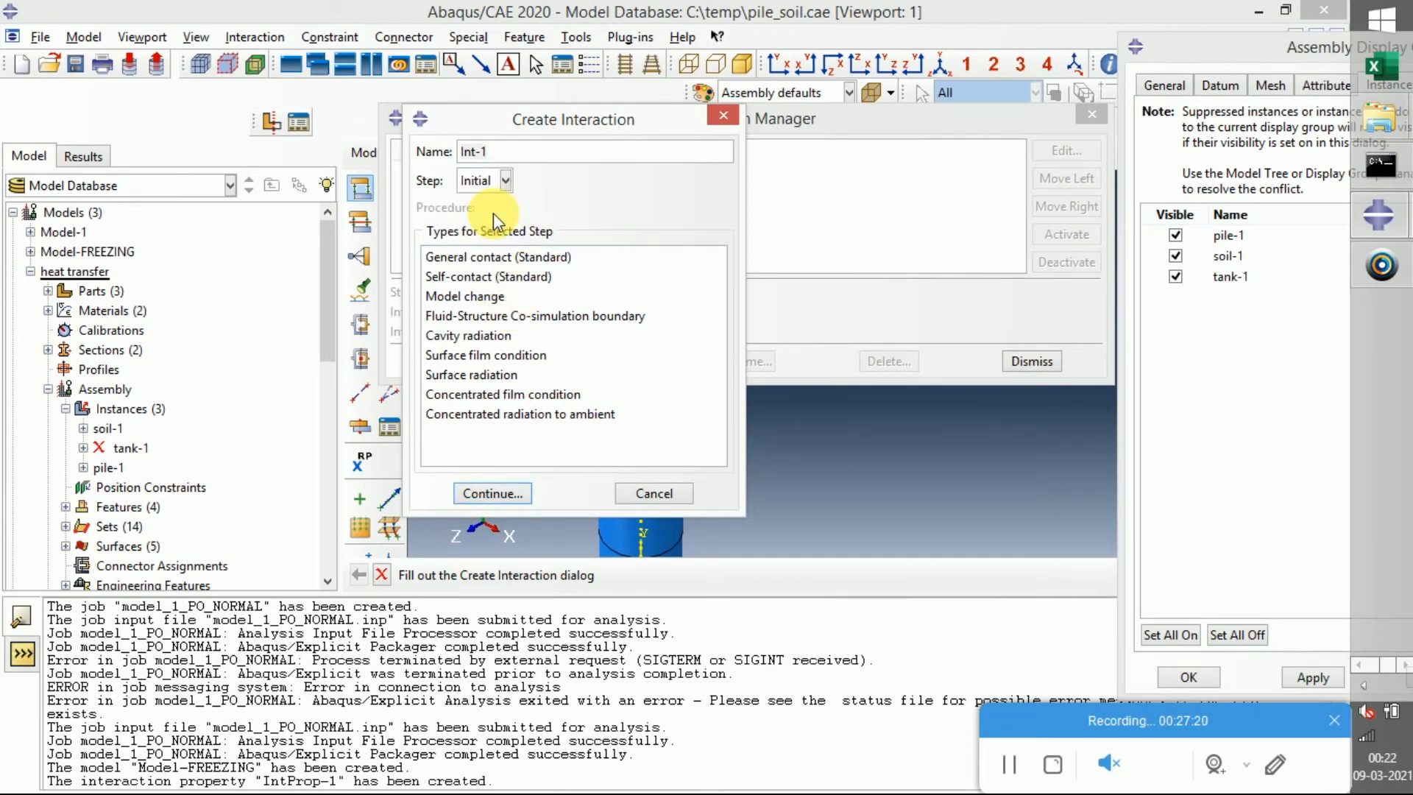
click(490, 276)
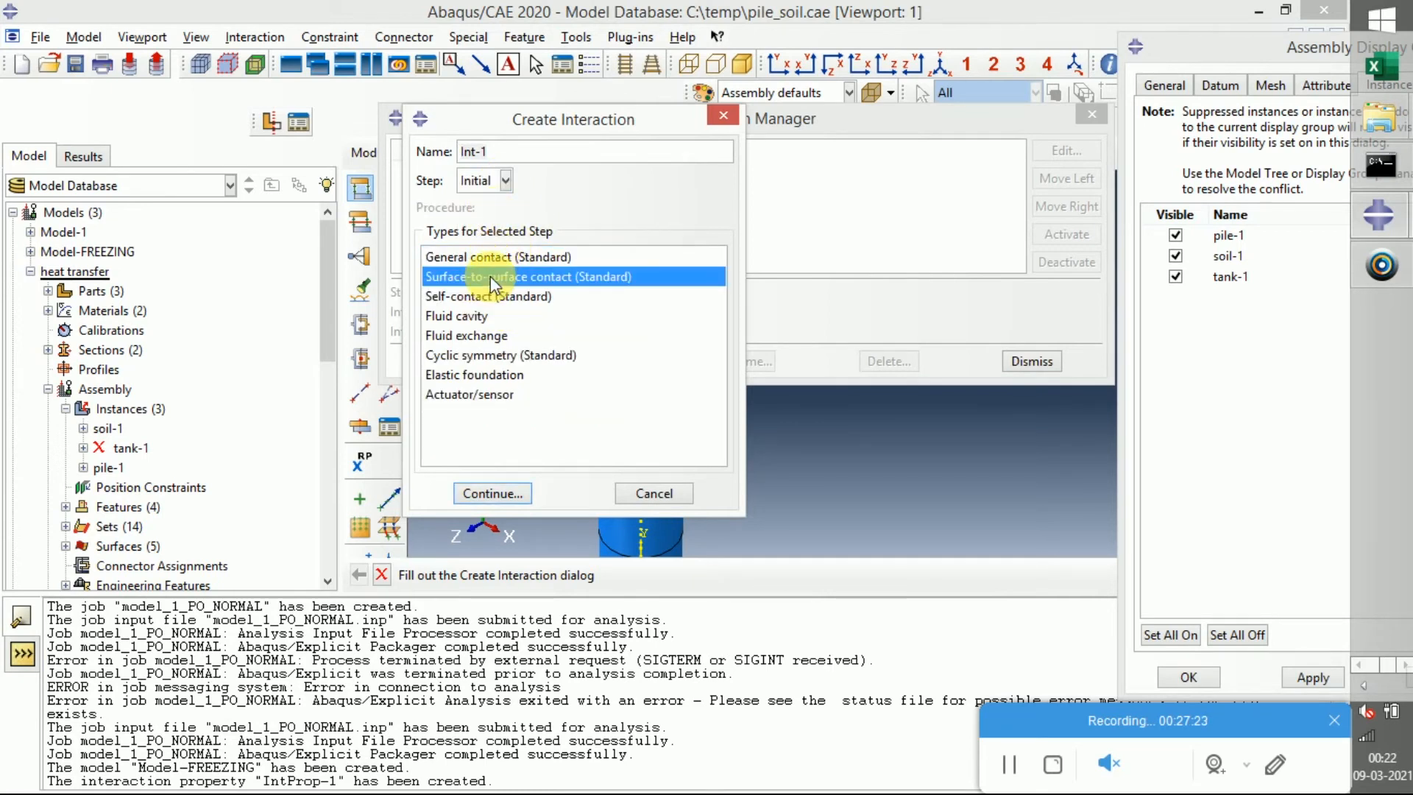
click(532, 261)
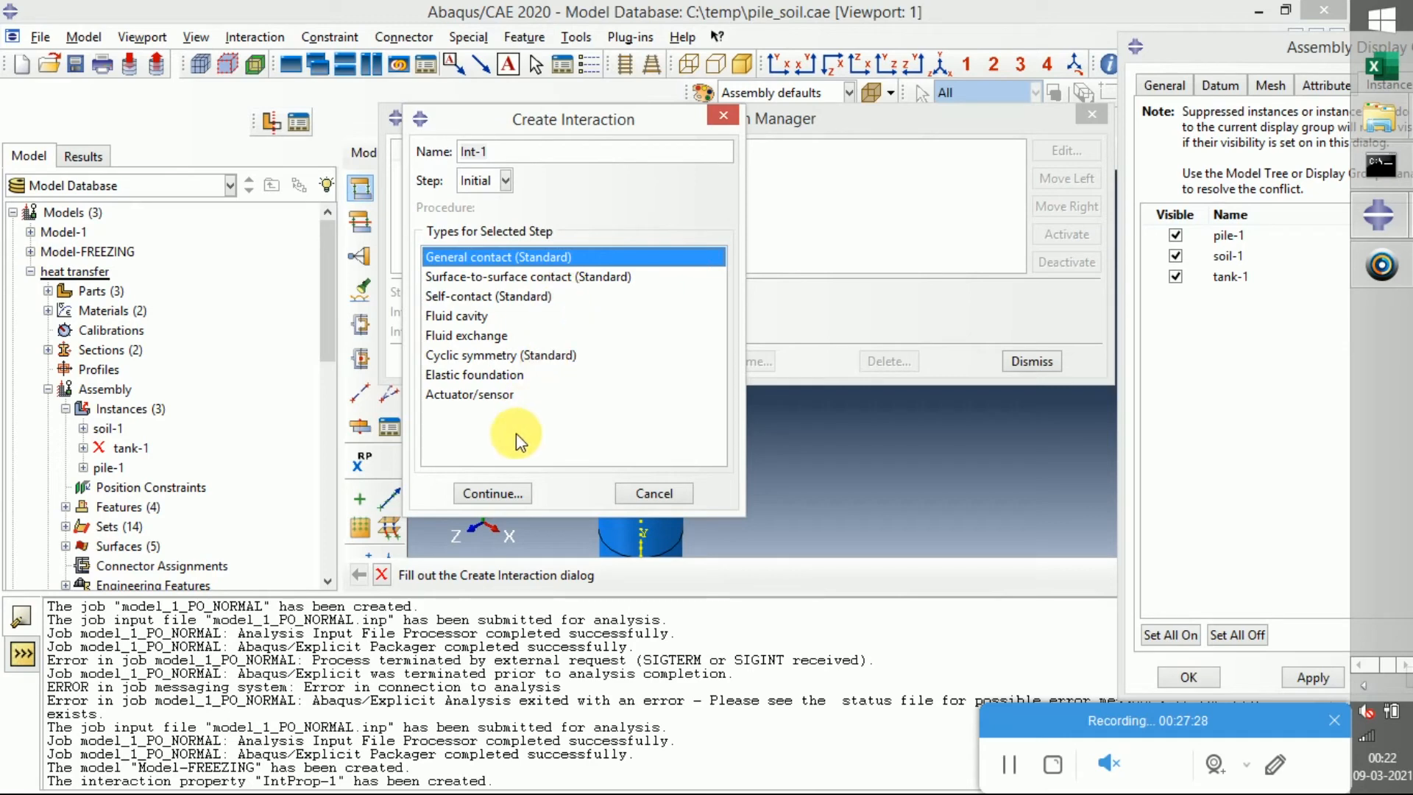
click(494, 491)
click(356, 491)
click(352, 509)
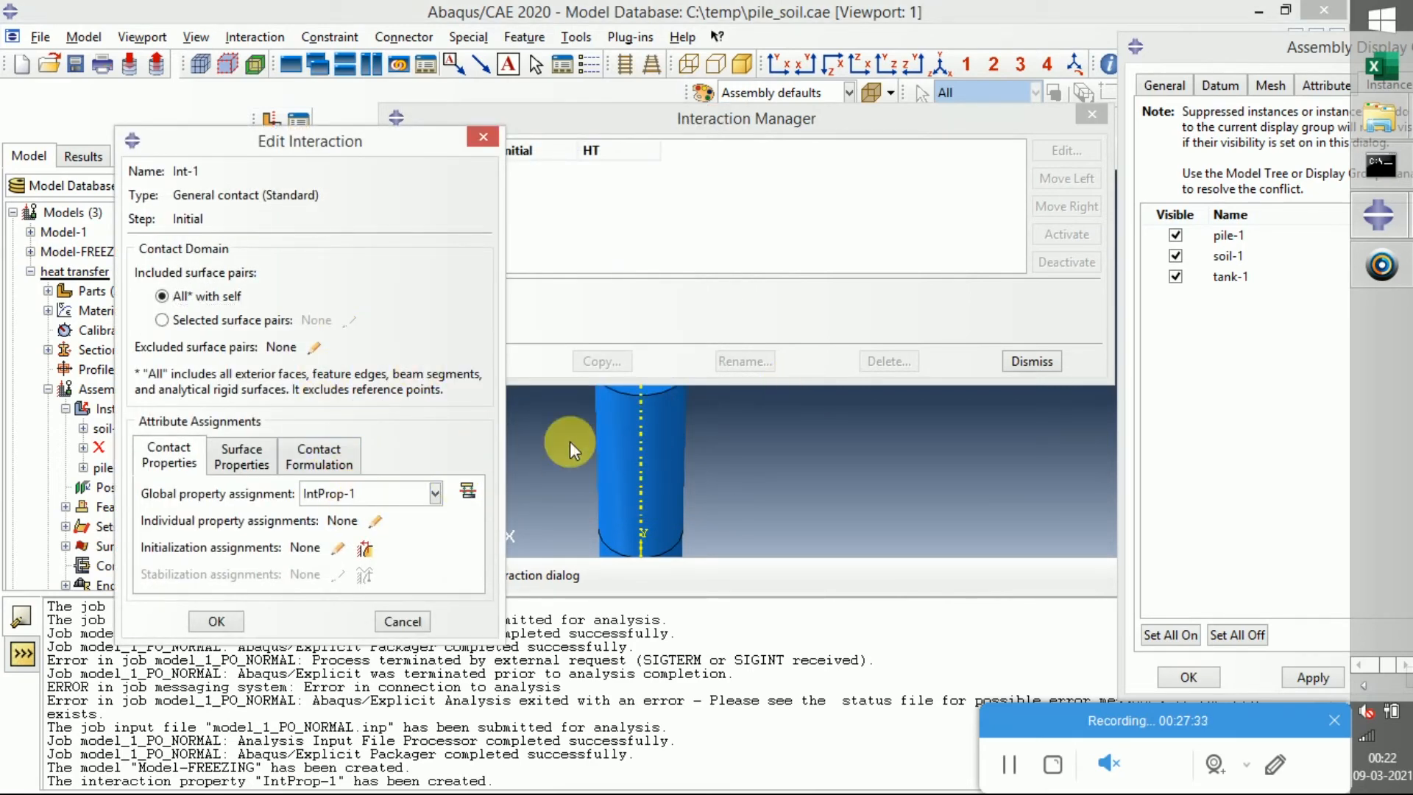
click(225, 622)
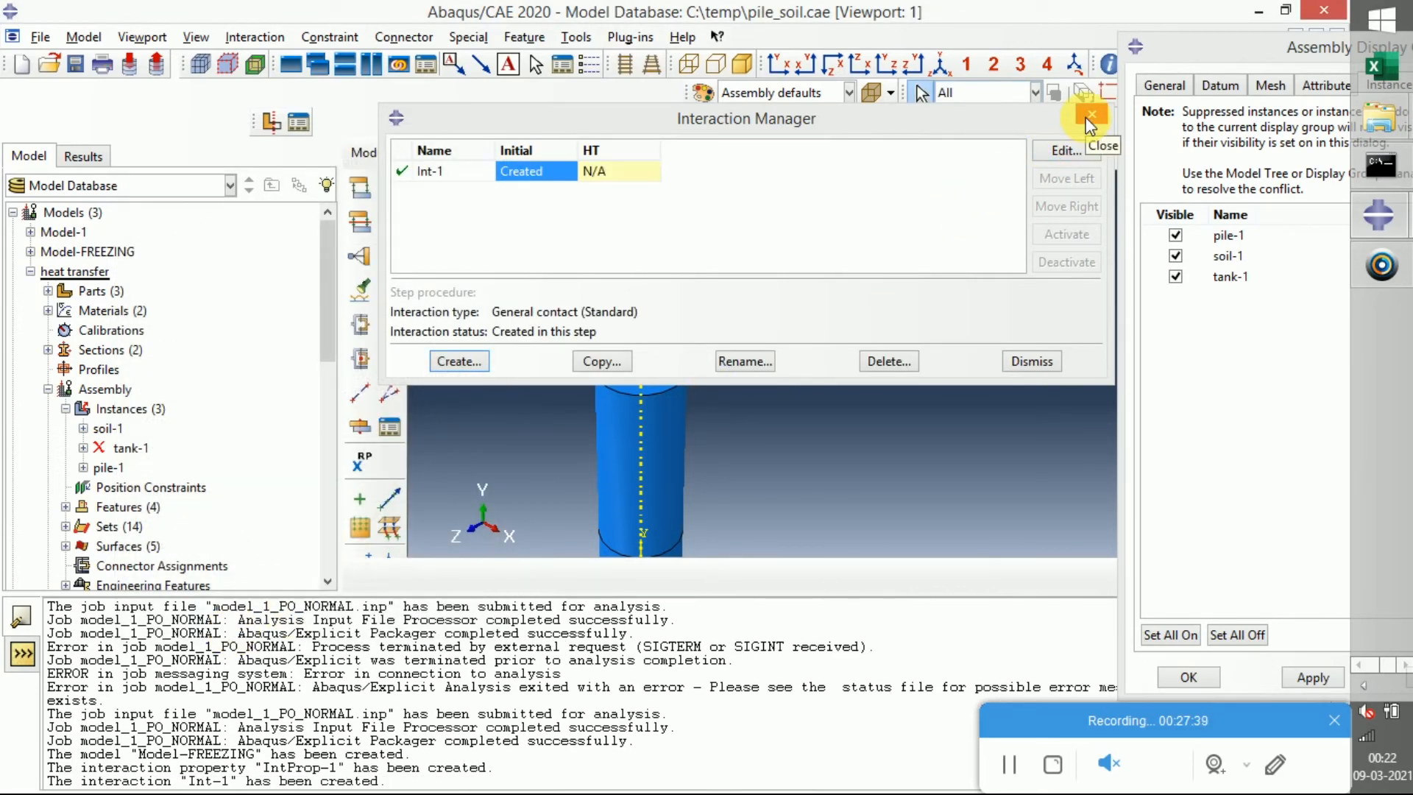
click(458, 360)
click(722, 116)
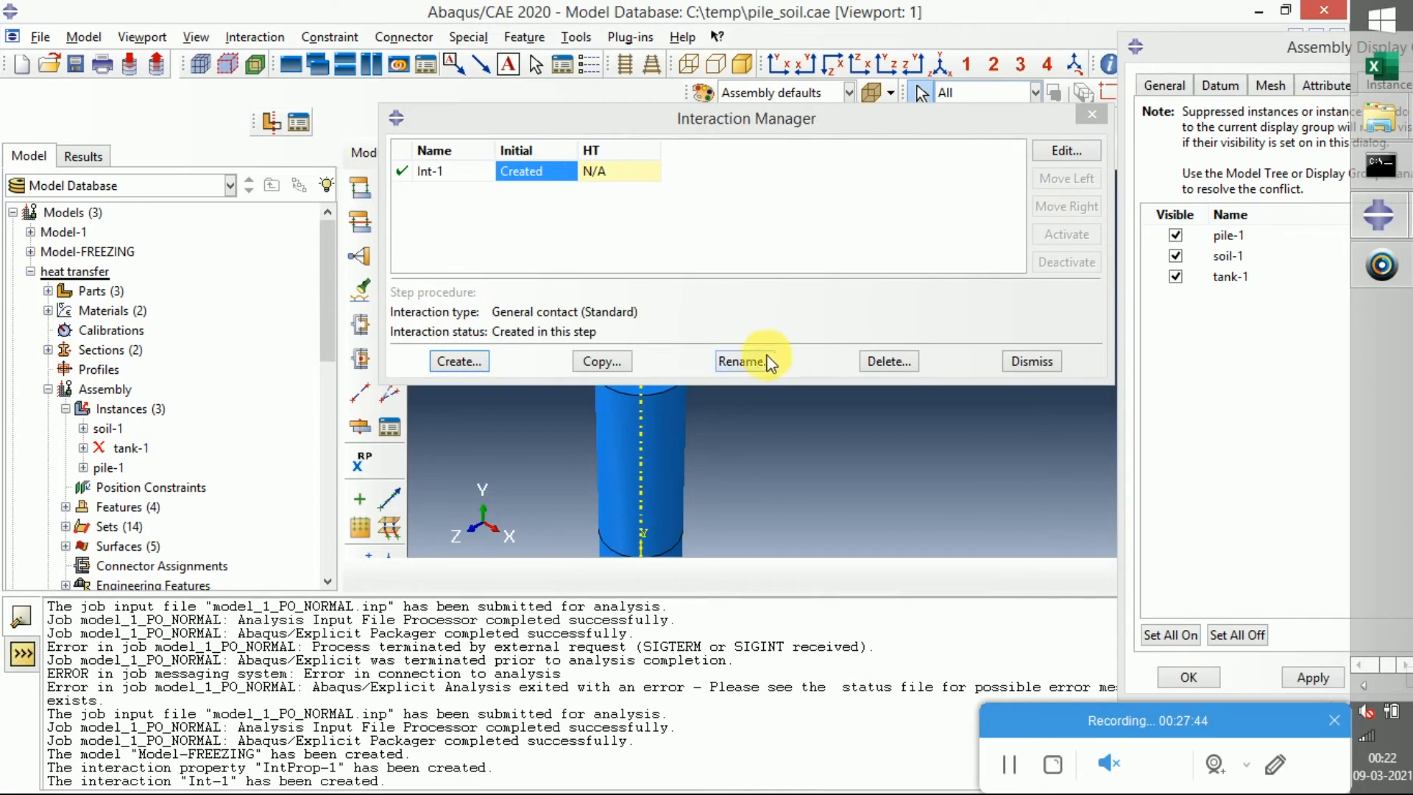
click(461, 360)
click(539, 276)
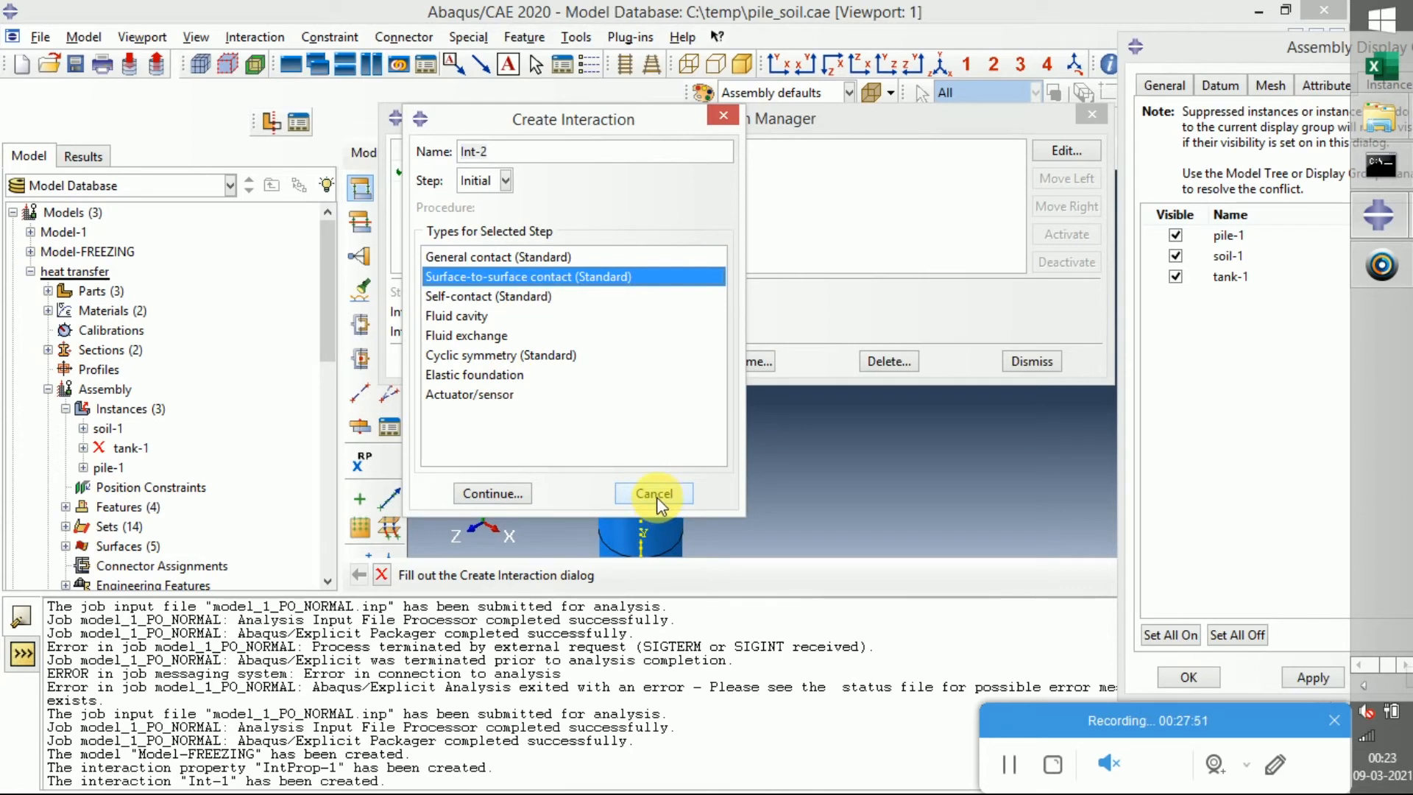
click(496, 186)
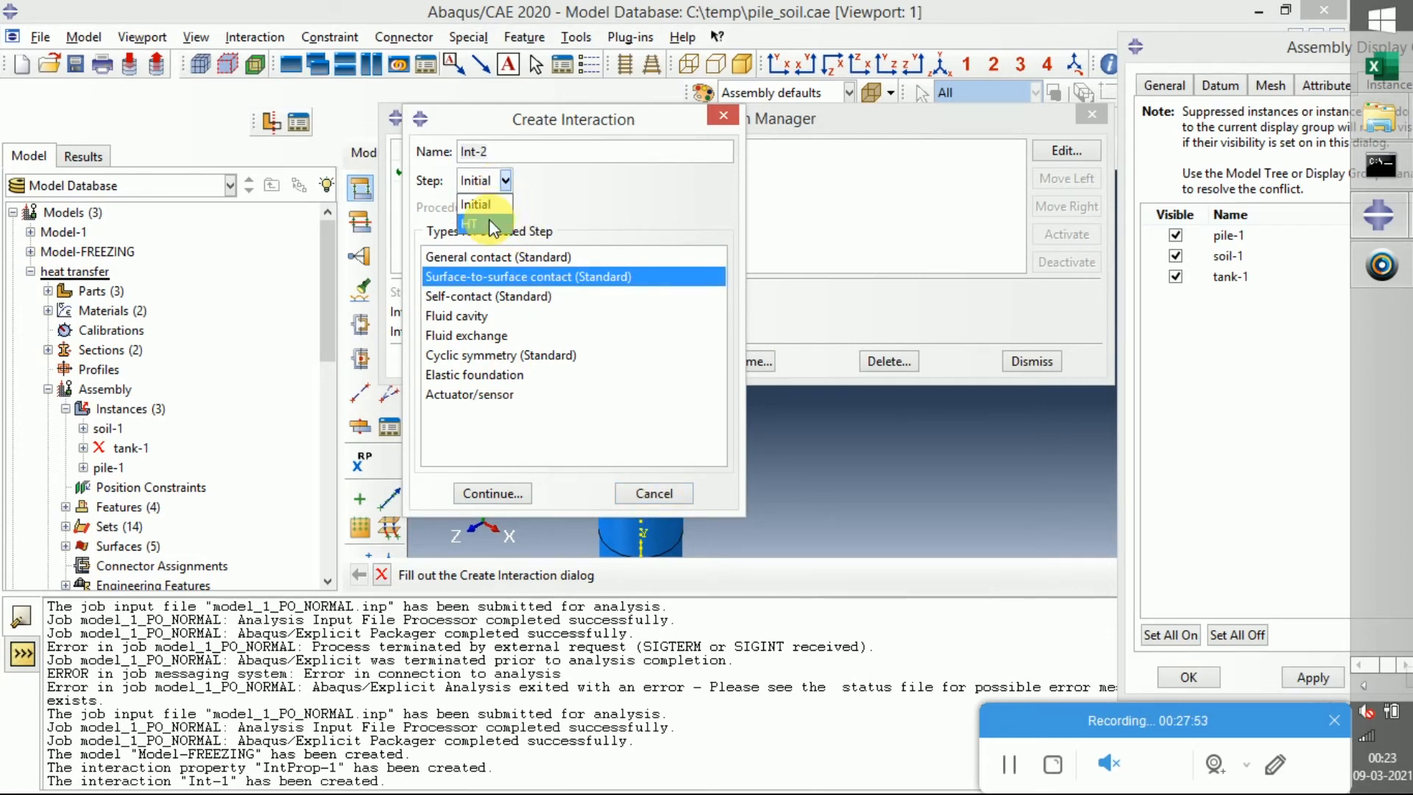
click(490, 223)
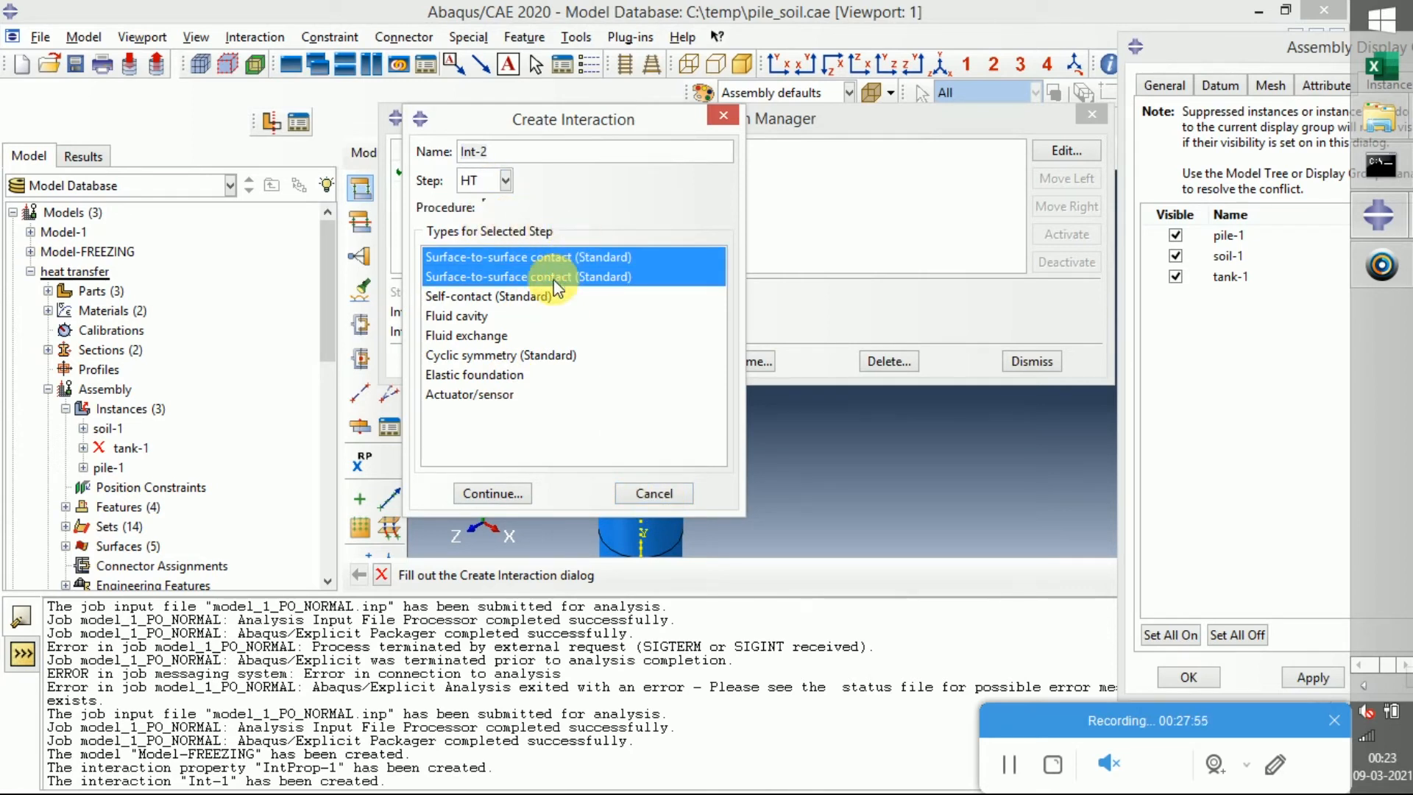
click(646, 489)
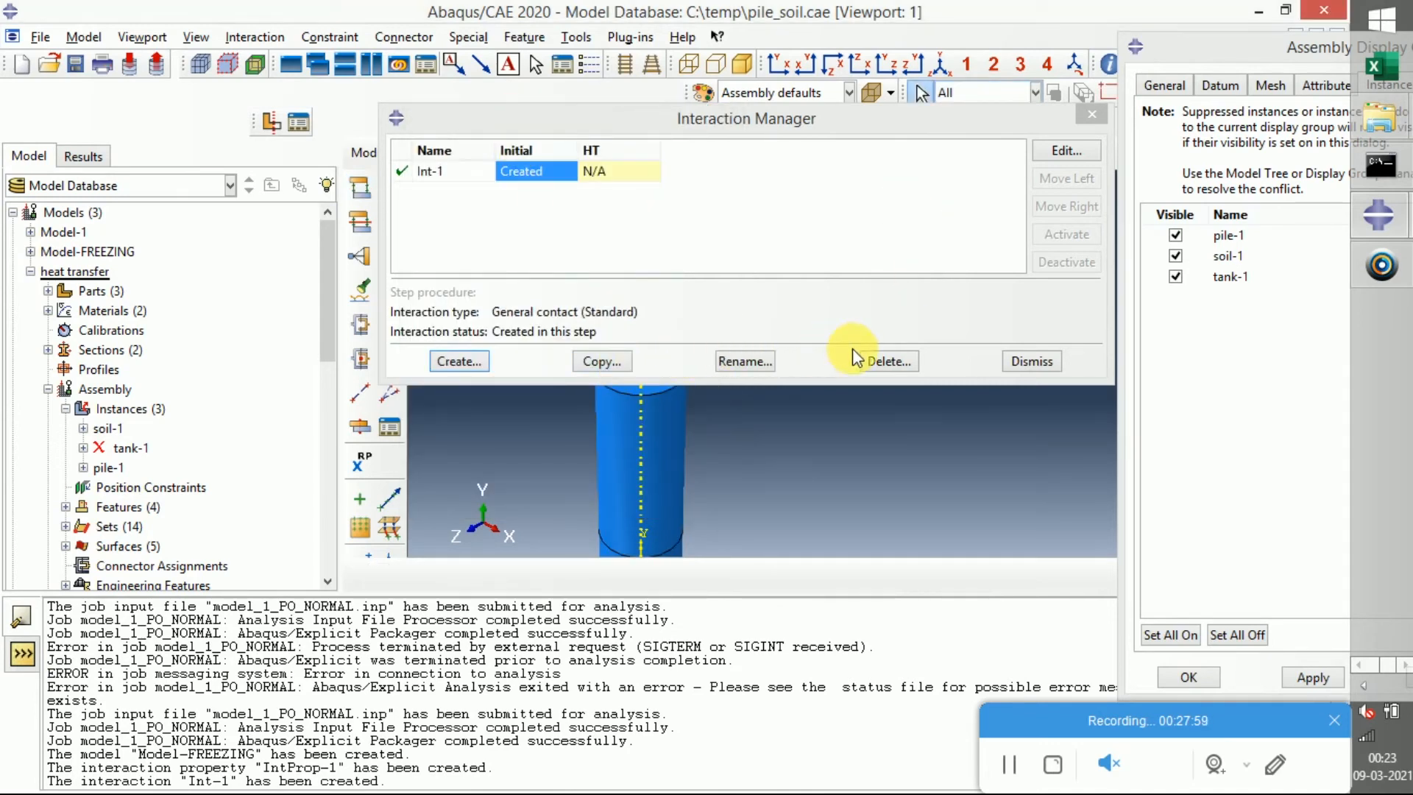
Delete the general contact interaction Int-1
click(874, 360)
click(641, 432)
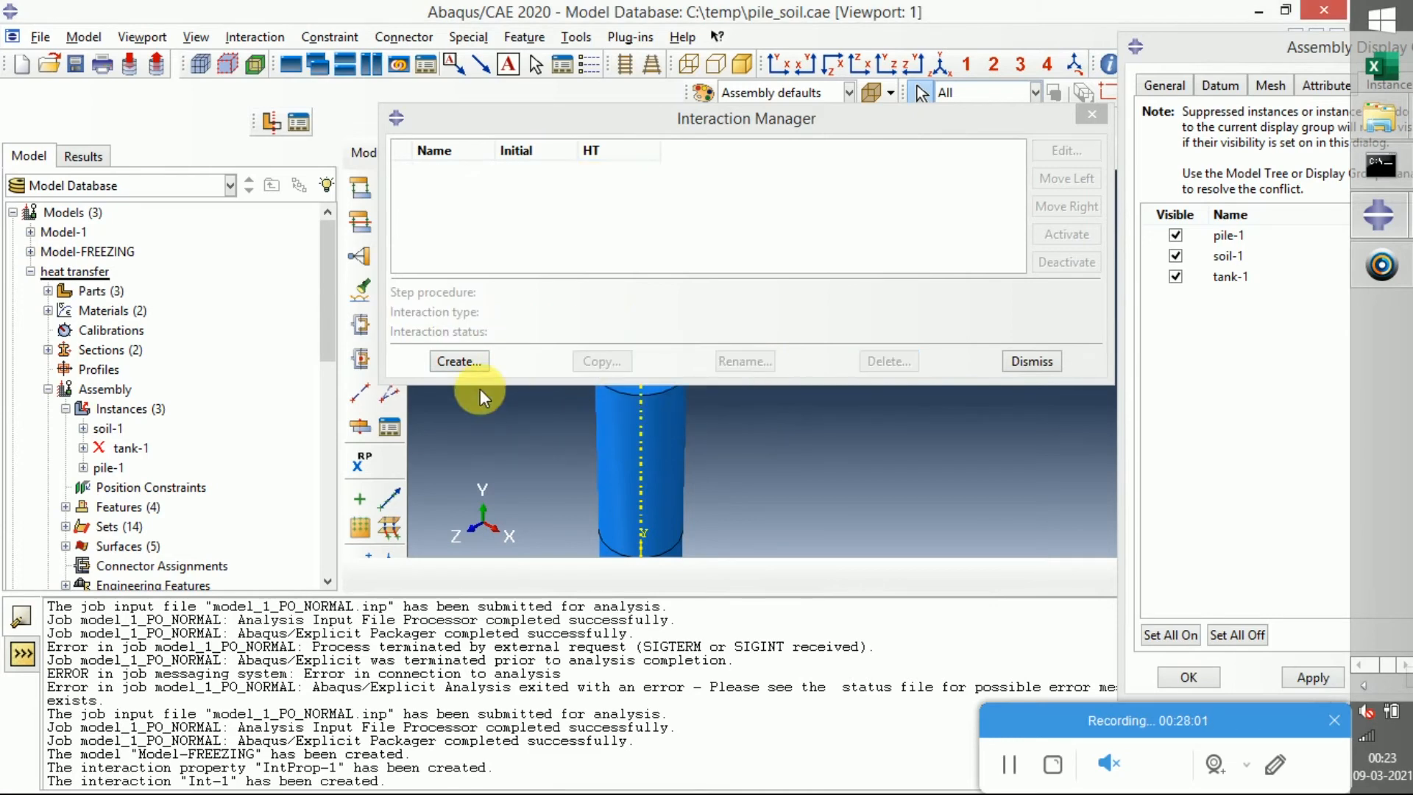
Start a Surface-to-surface contact (Standard) interaction named Int-1 in the Initial step
click(459, 361)
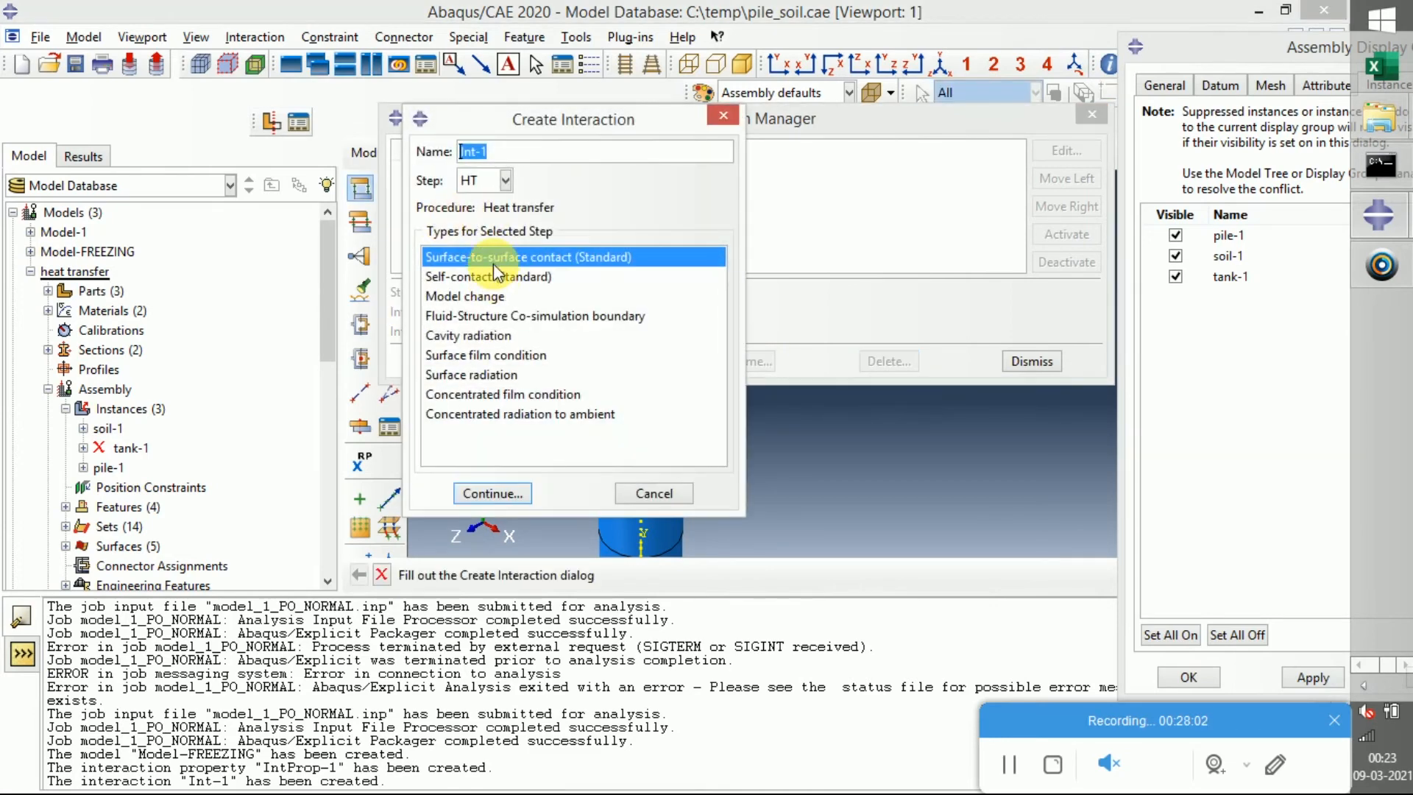
click(505, 180)
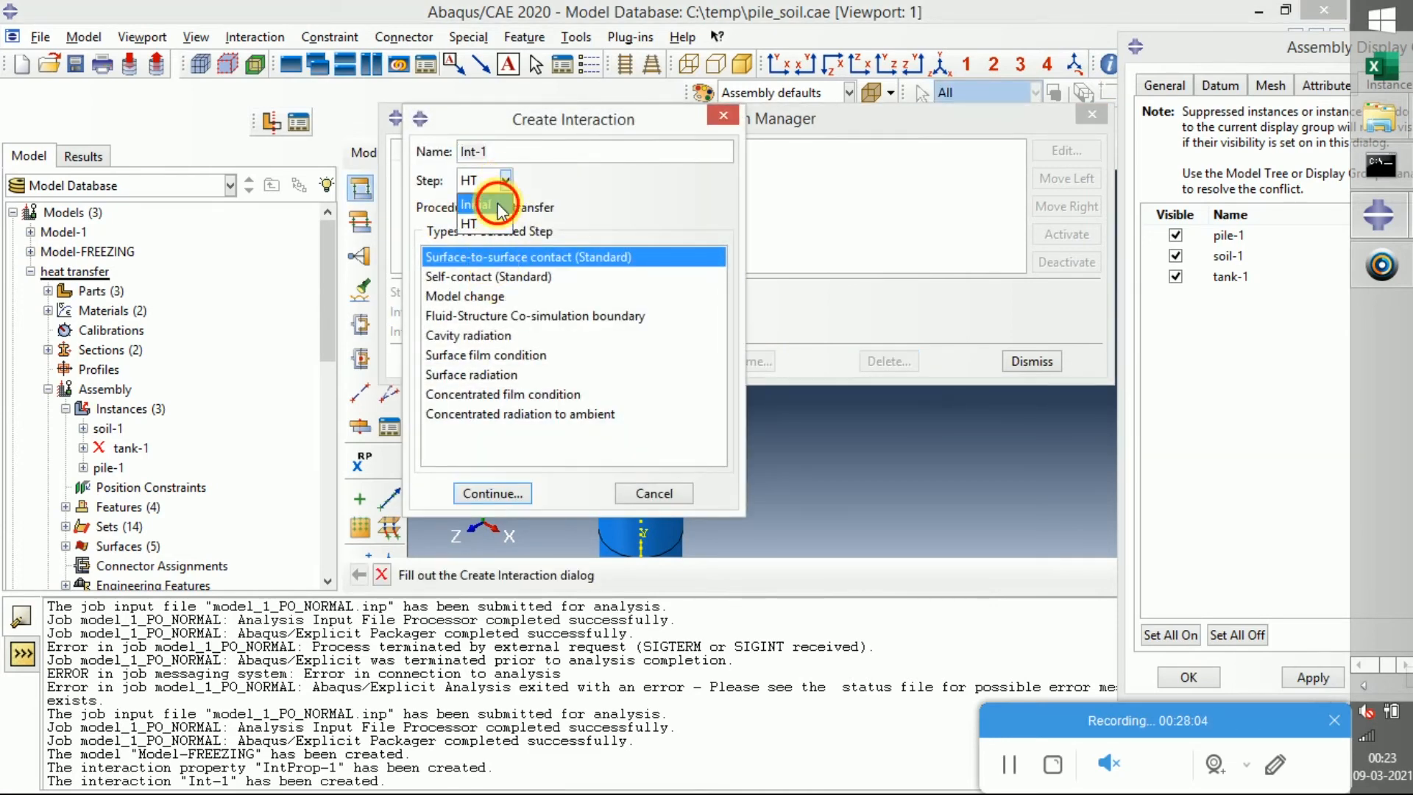
click(476, 204)
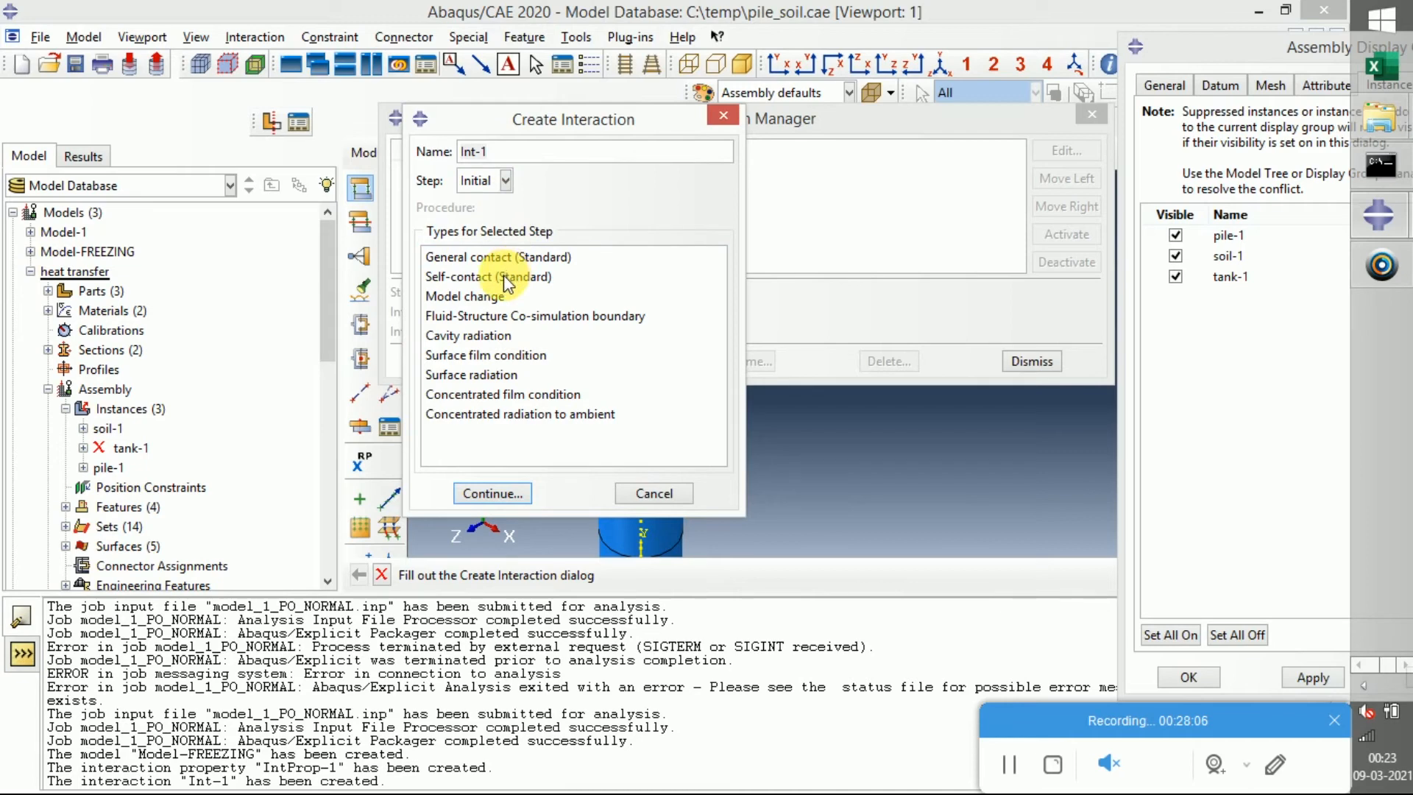
click(509, 278)
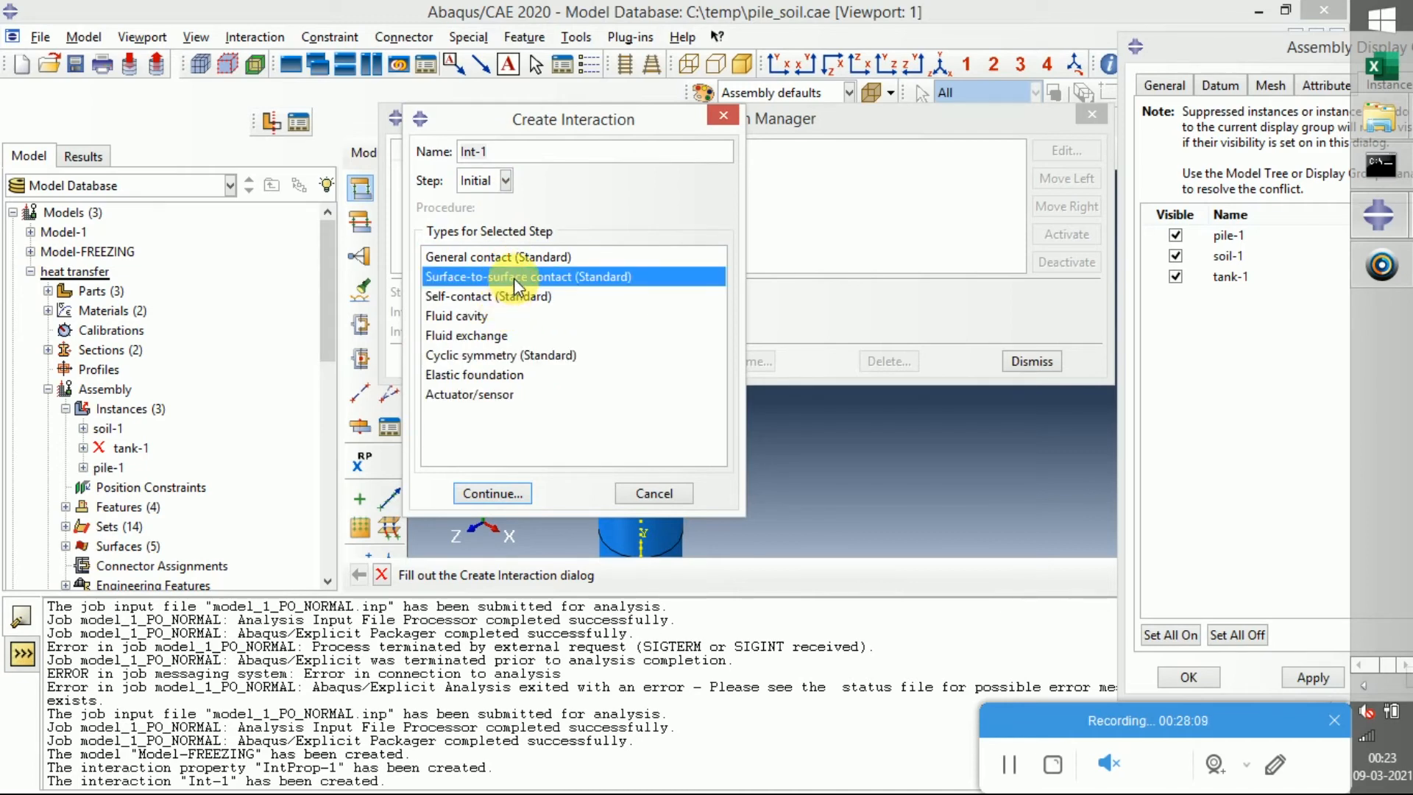
click(485, 493)
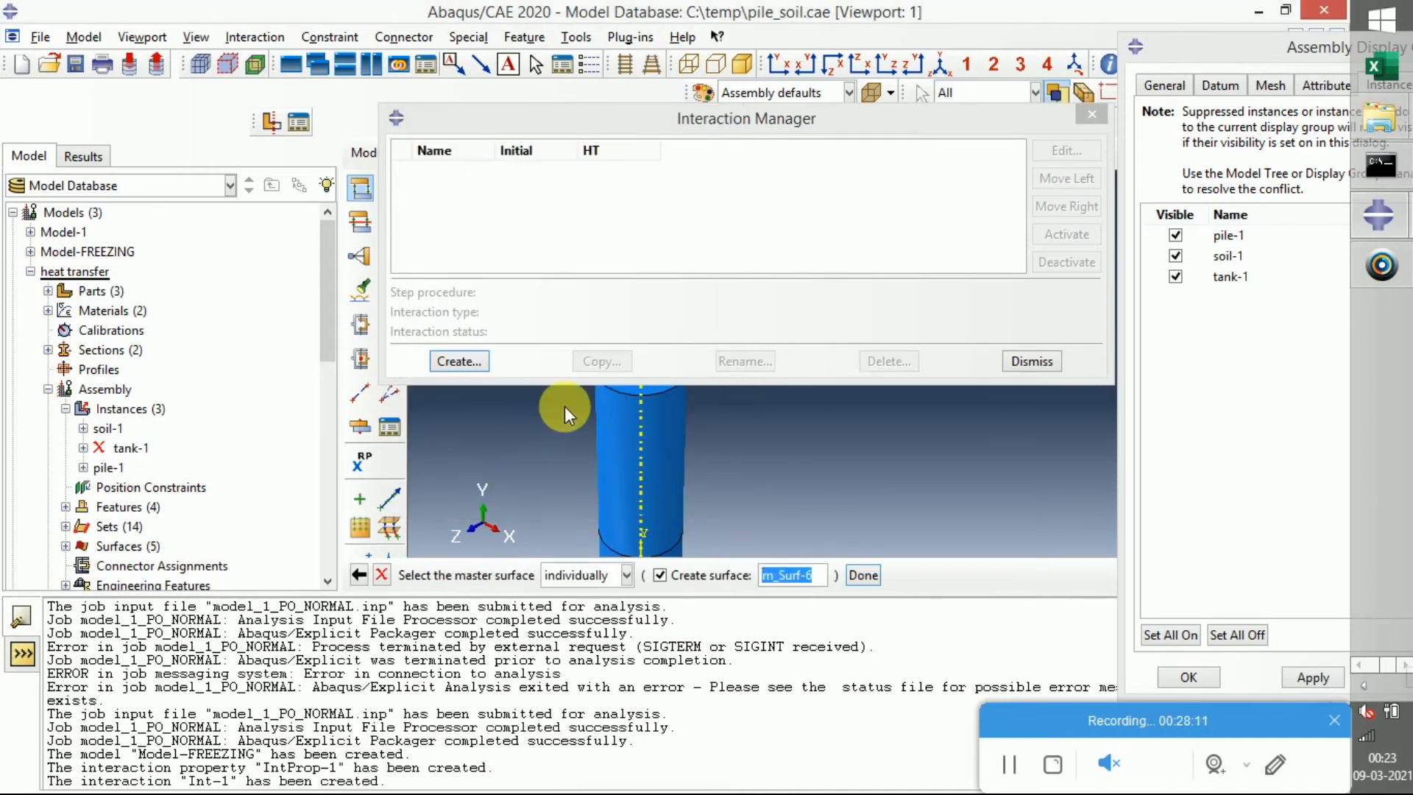
Display only the pile-1 instance and assign all its faces as the master surface m_Surf-6
drag(841, 116, 780, 650)
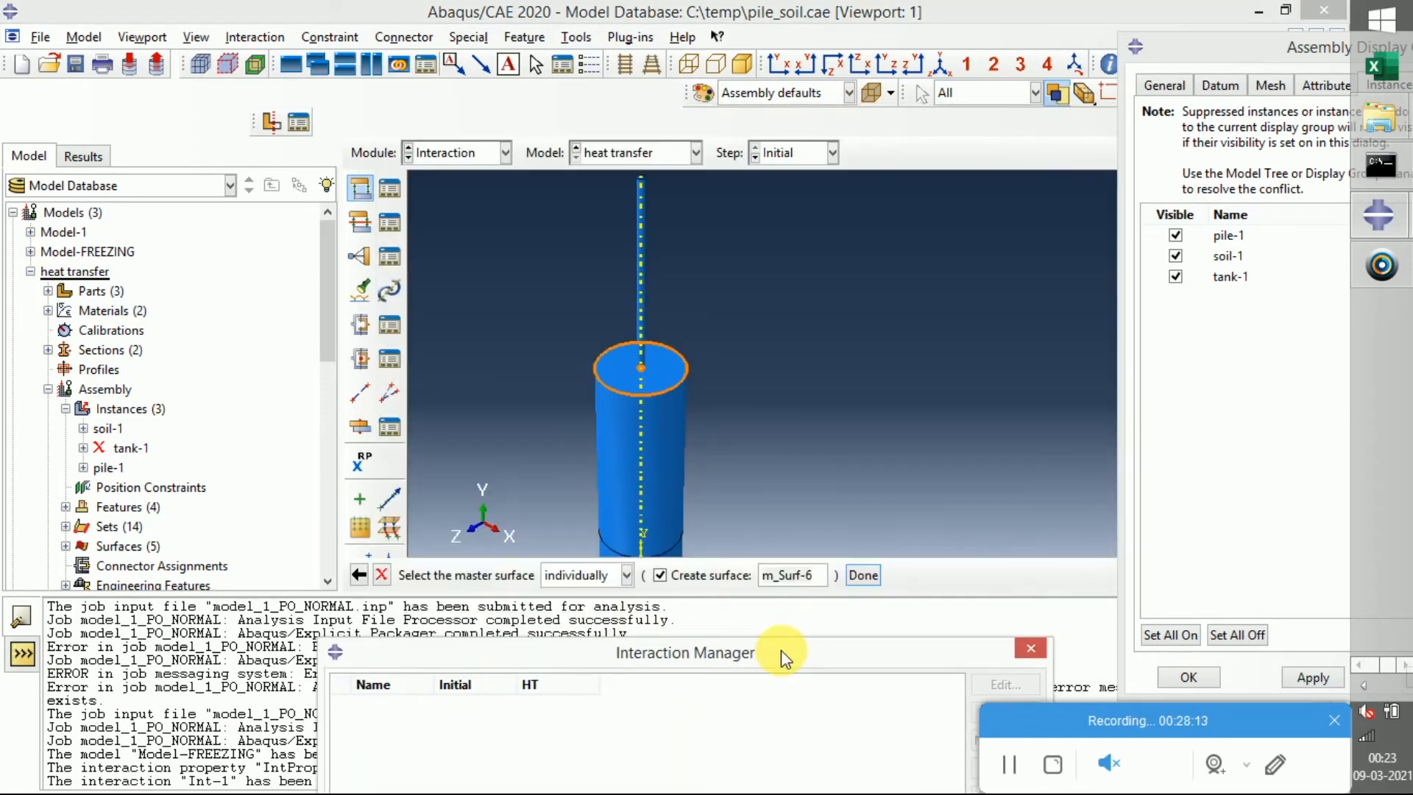
scroll(678, 338, down, 2)
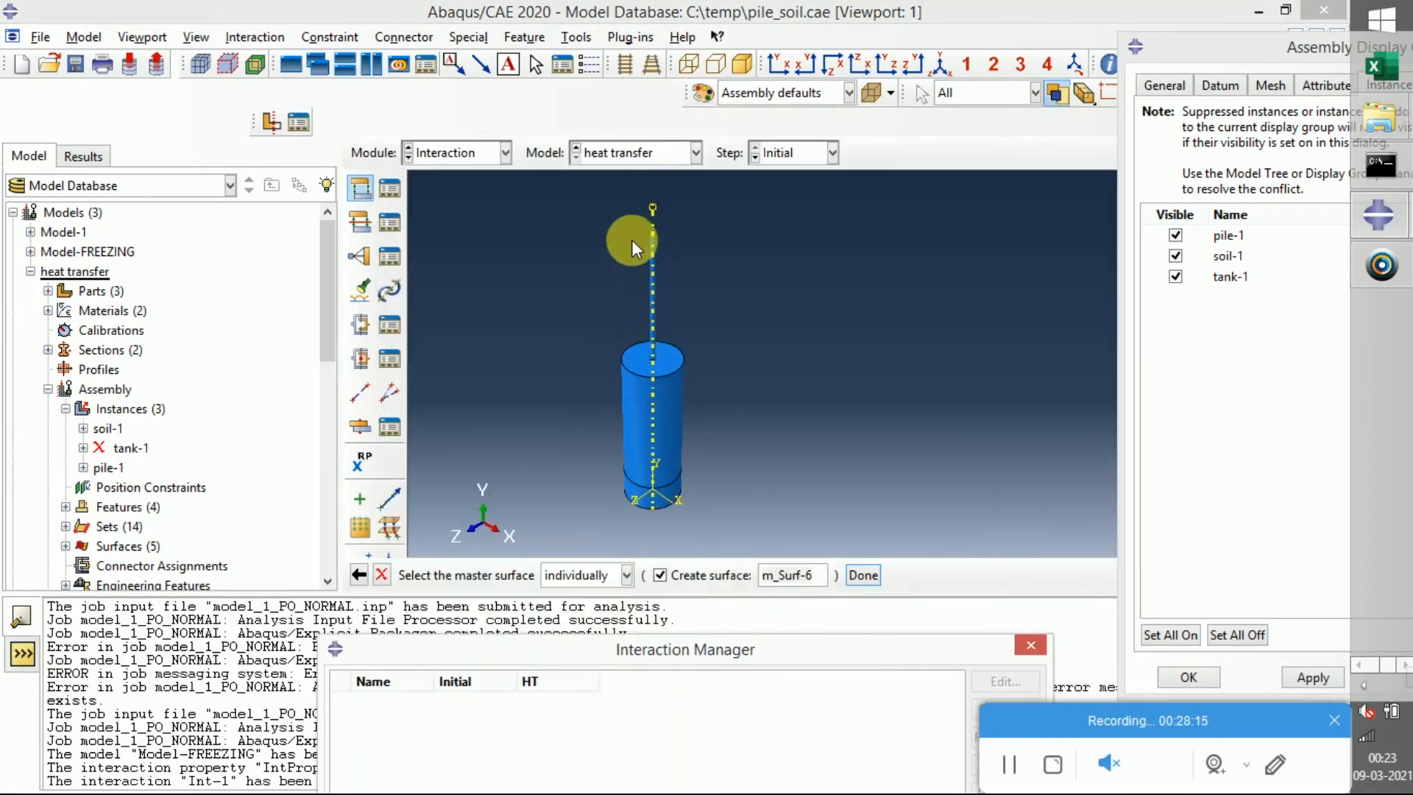
drag(625, 207, 688, 257)
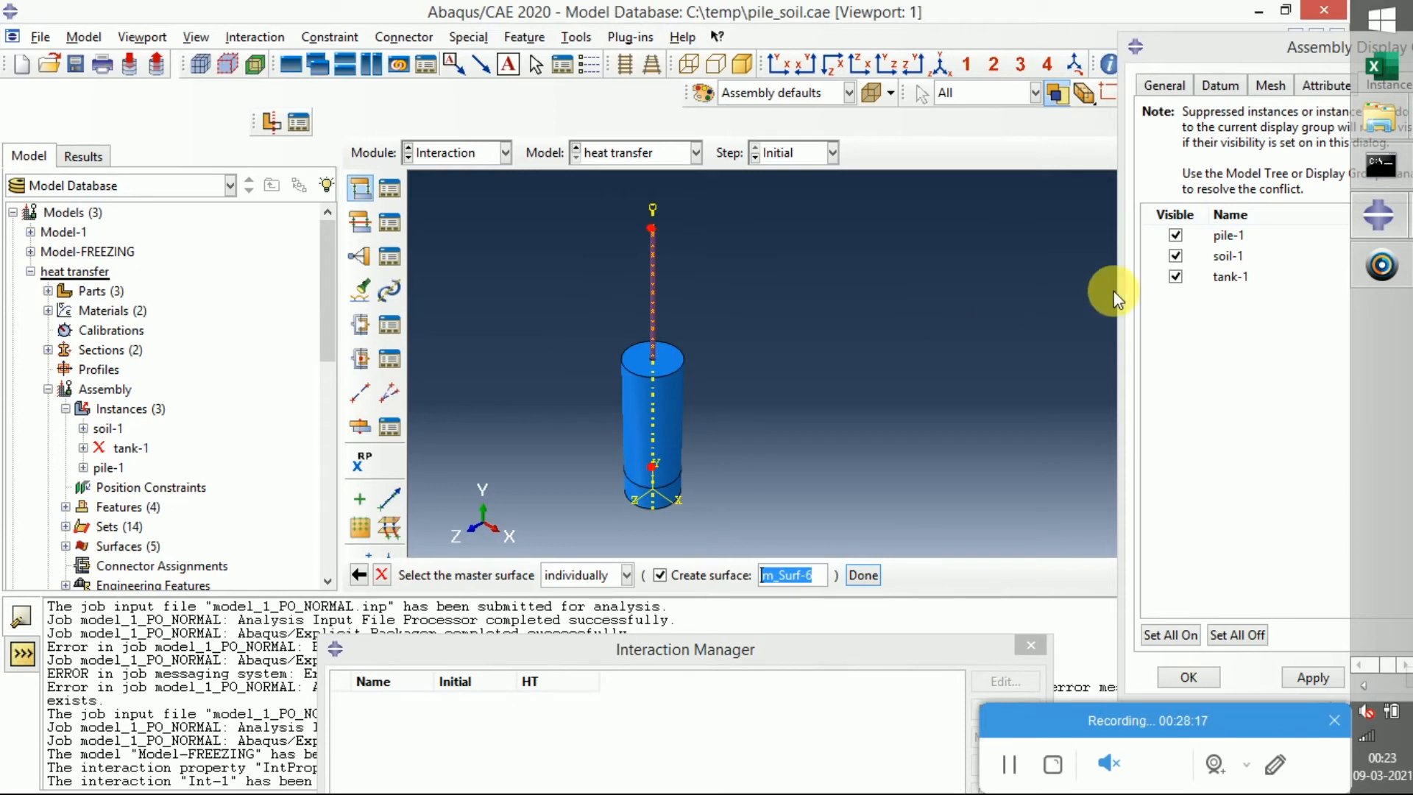
click(1236, 636)
click(1176, 256)
click(1176, 256)
click(1175, 236)
click(1312, 677)
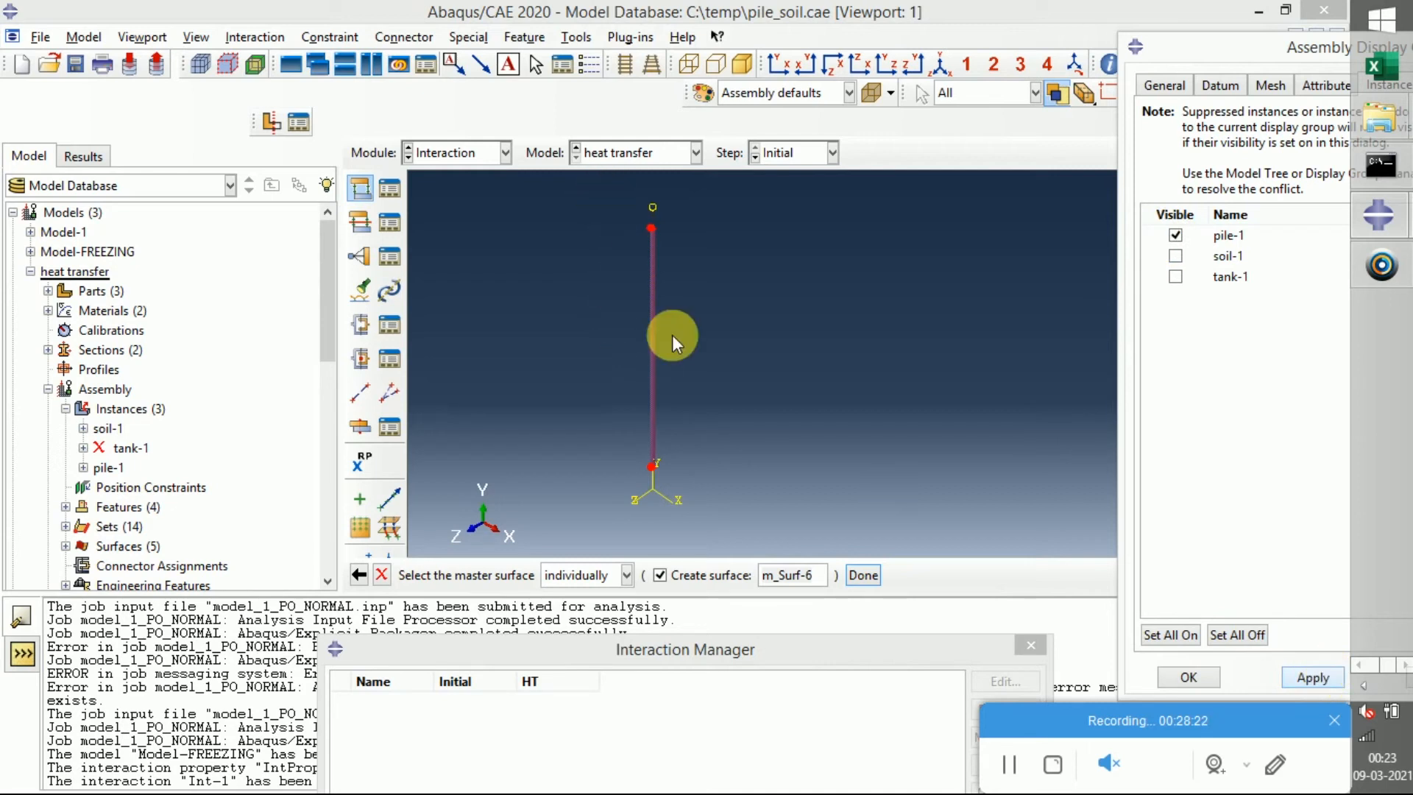
click(570, 197)
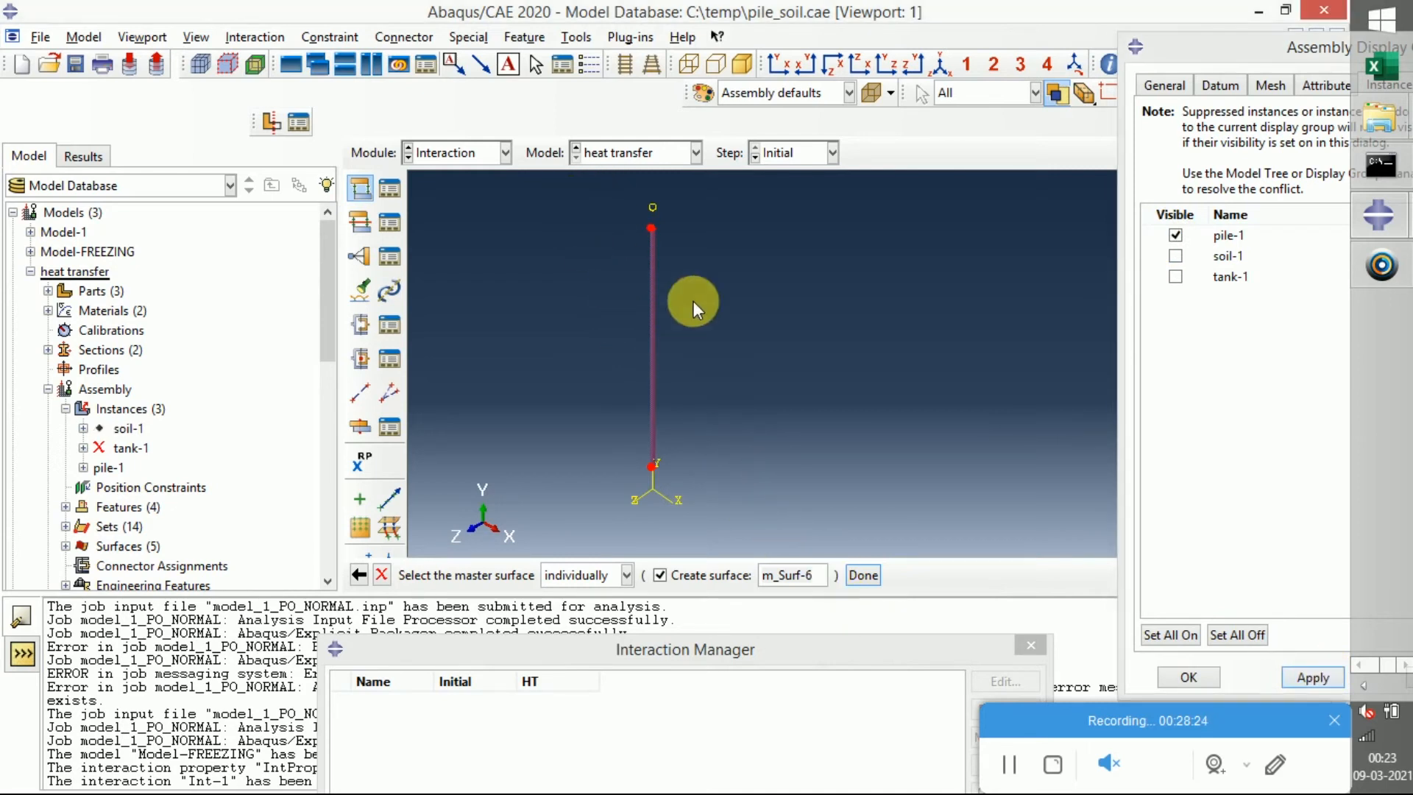
drag(580, 197, 806, 555)
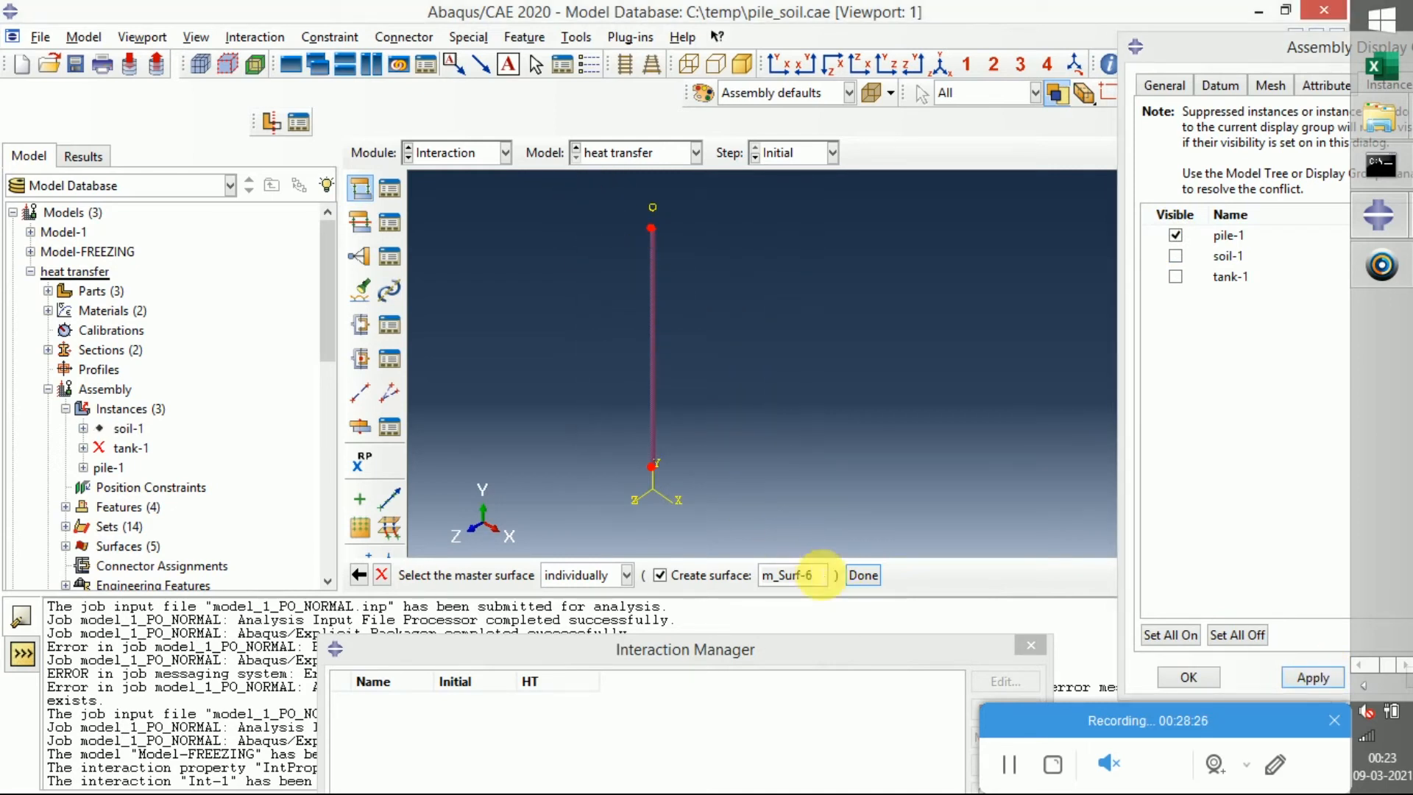
click(861, 574)
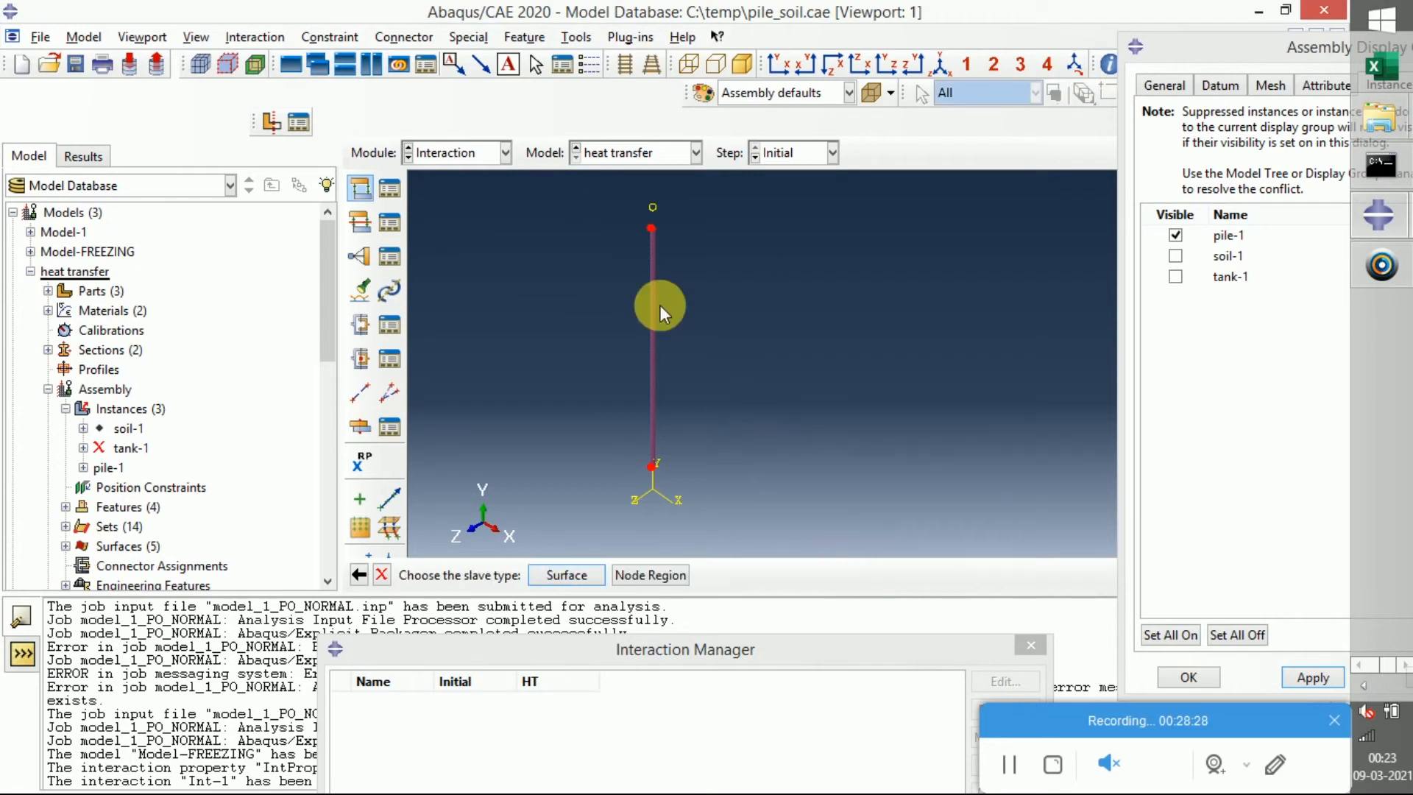
Display only soil-1, assign all its faces as the slave surface s_Surf-6, and accept the interaction with contact property IntProp-1
click(562, 576)
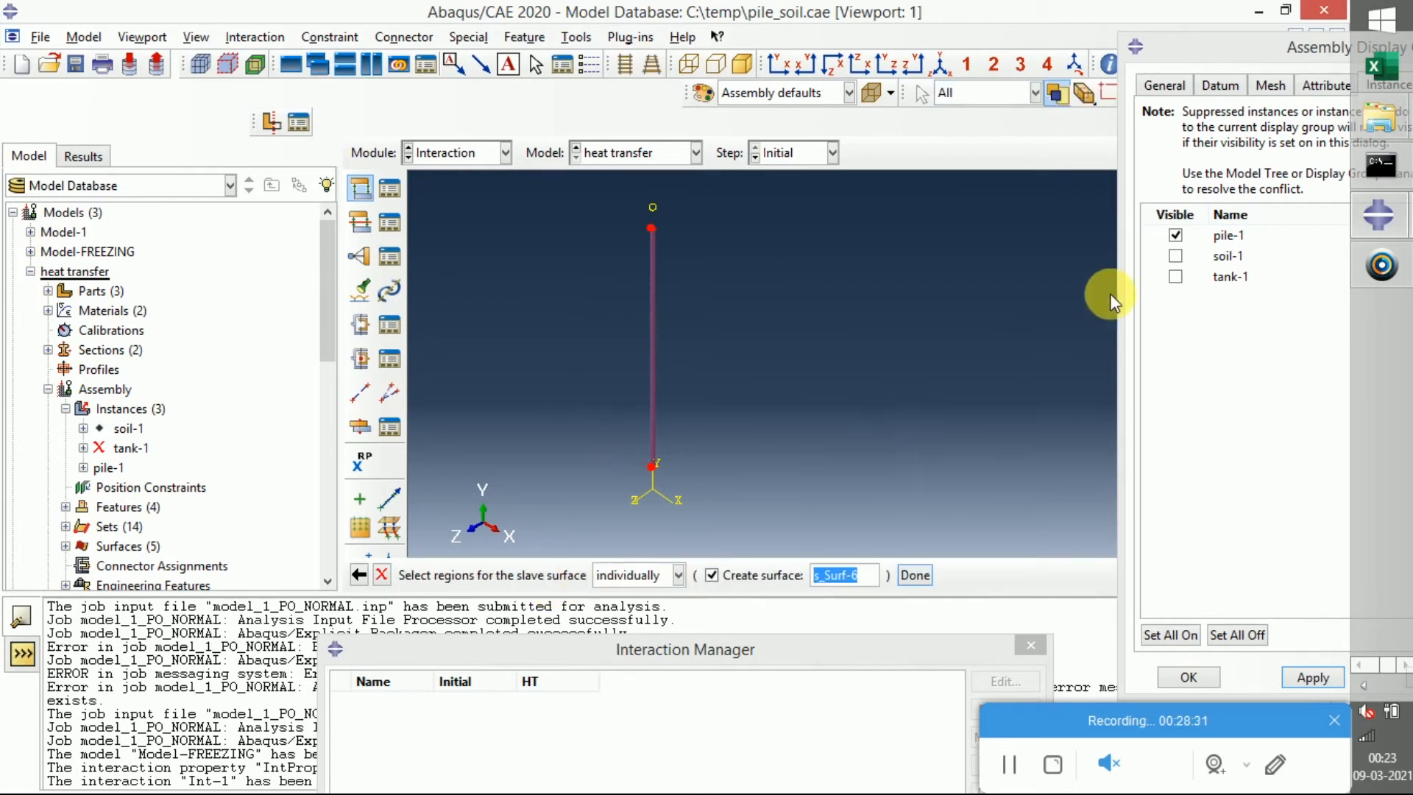
click(1175, 234)
click(1174, 255)
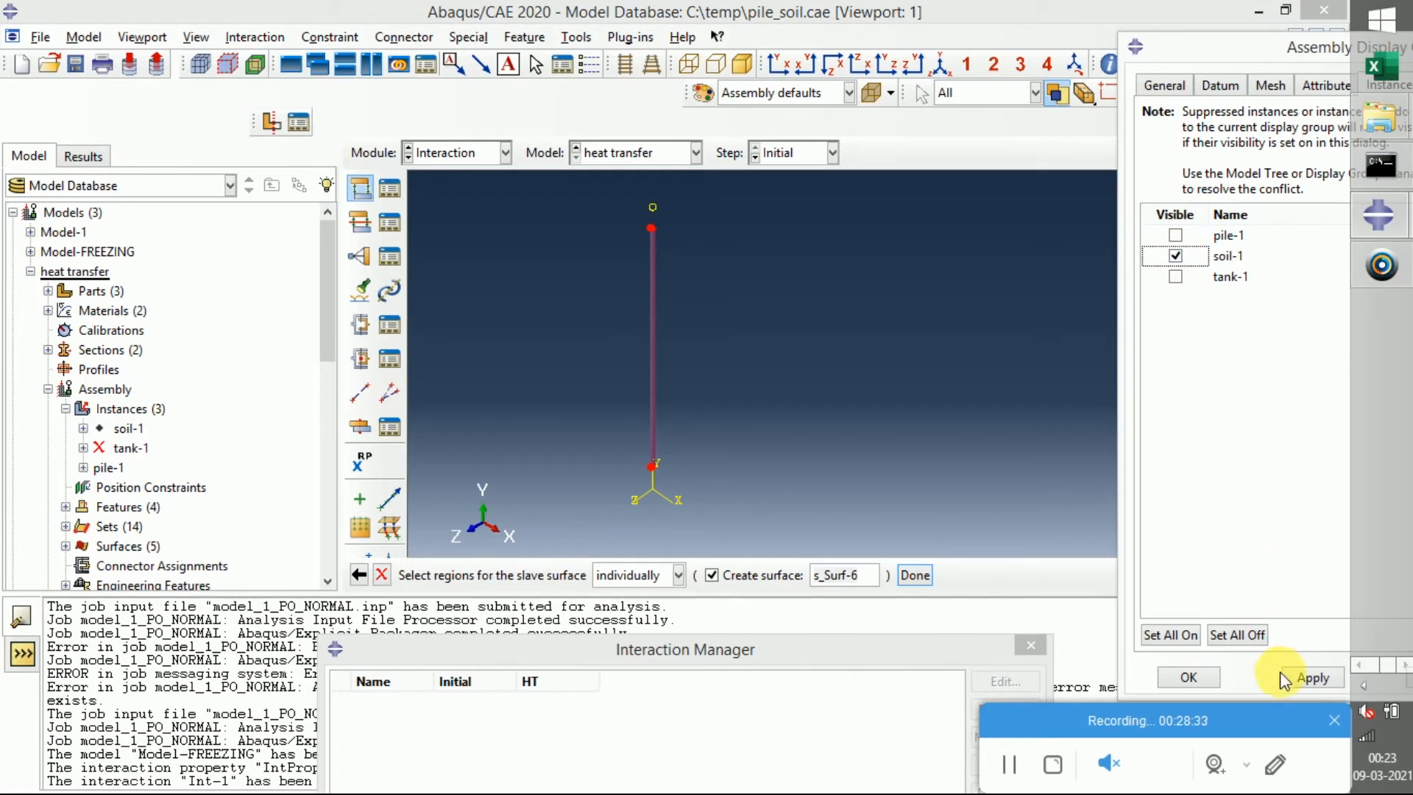
click(1312, 676)
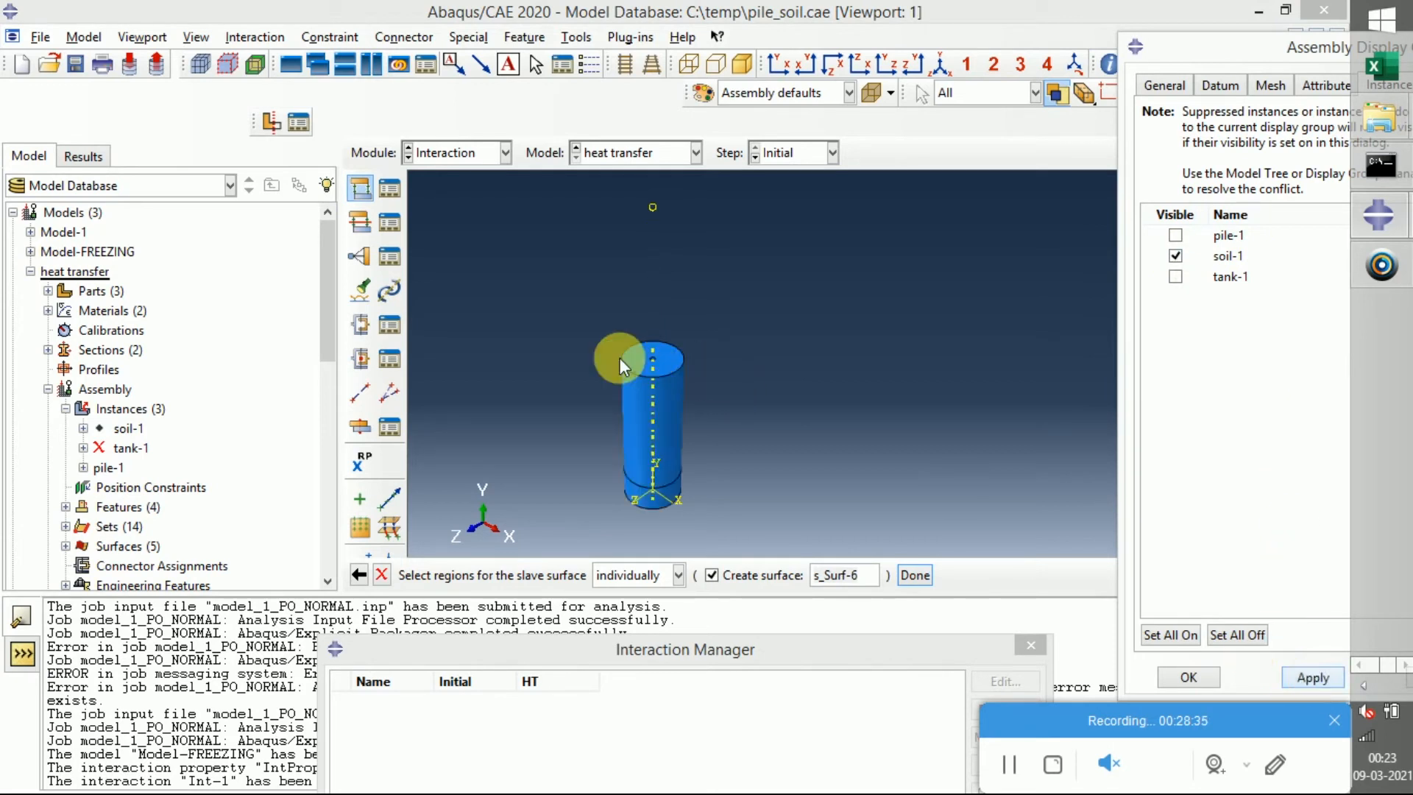
scroll(630, 370, up, 4)
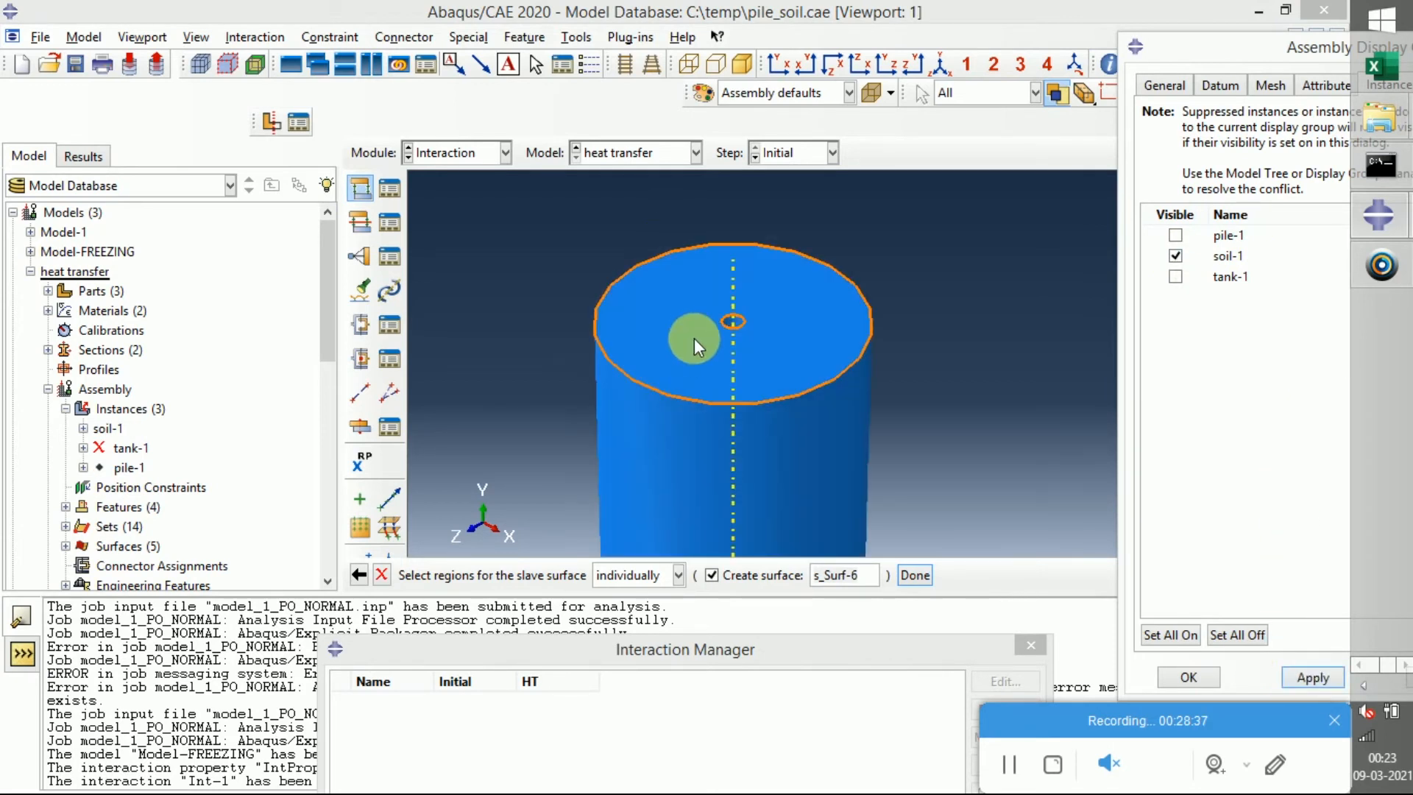
scroll(756, 328, up, 5)
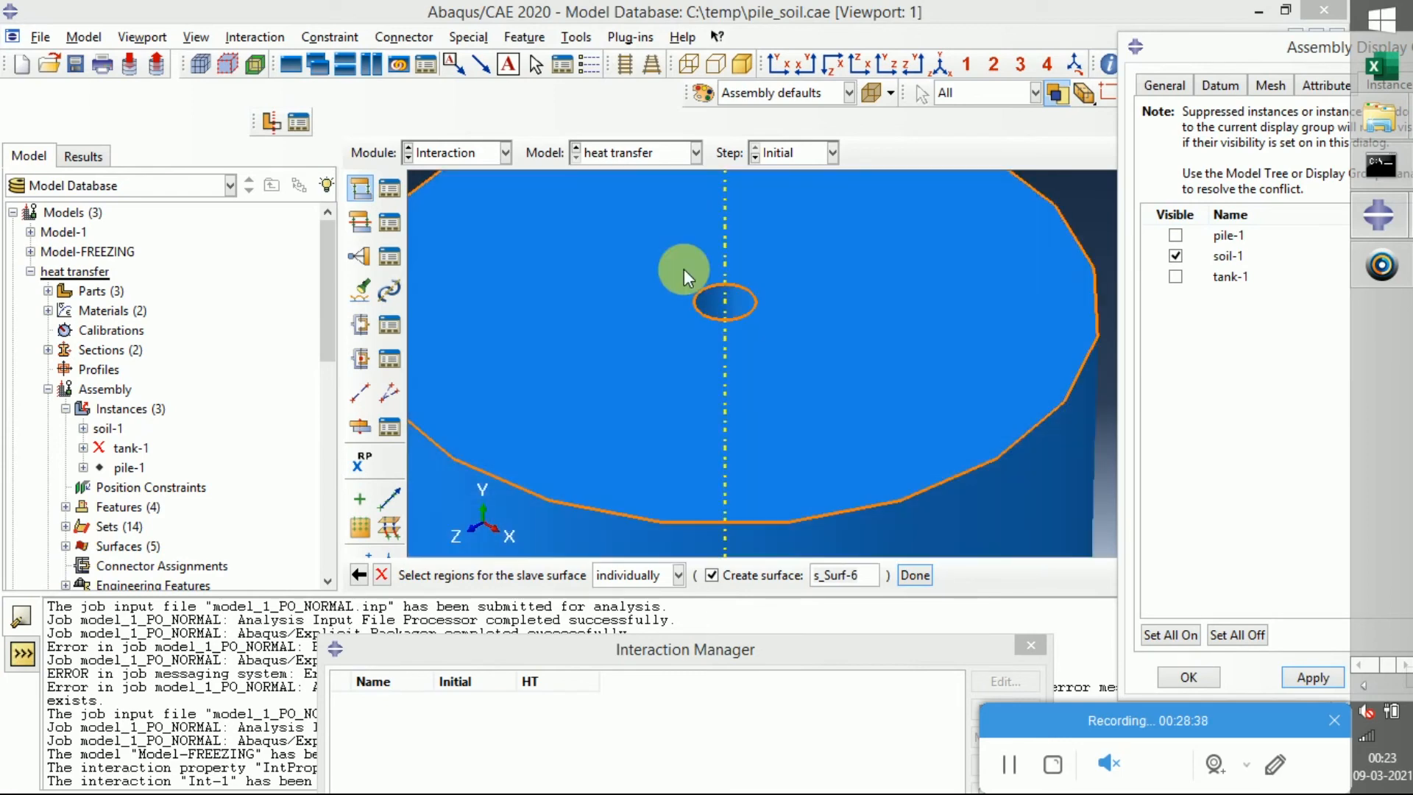
scroll(682, 268, down, 8)
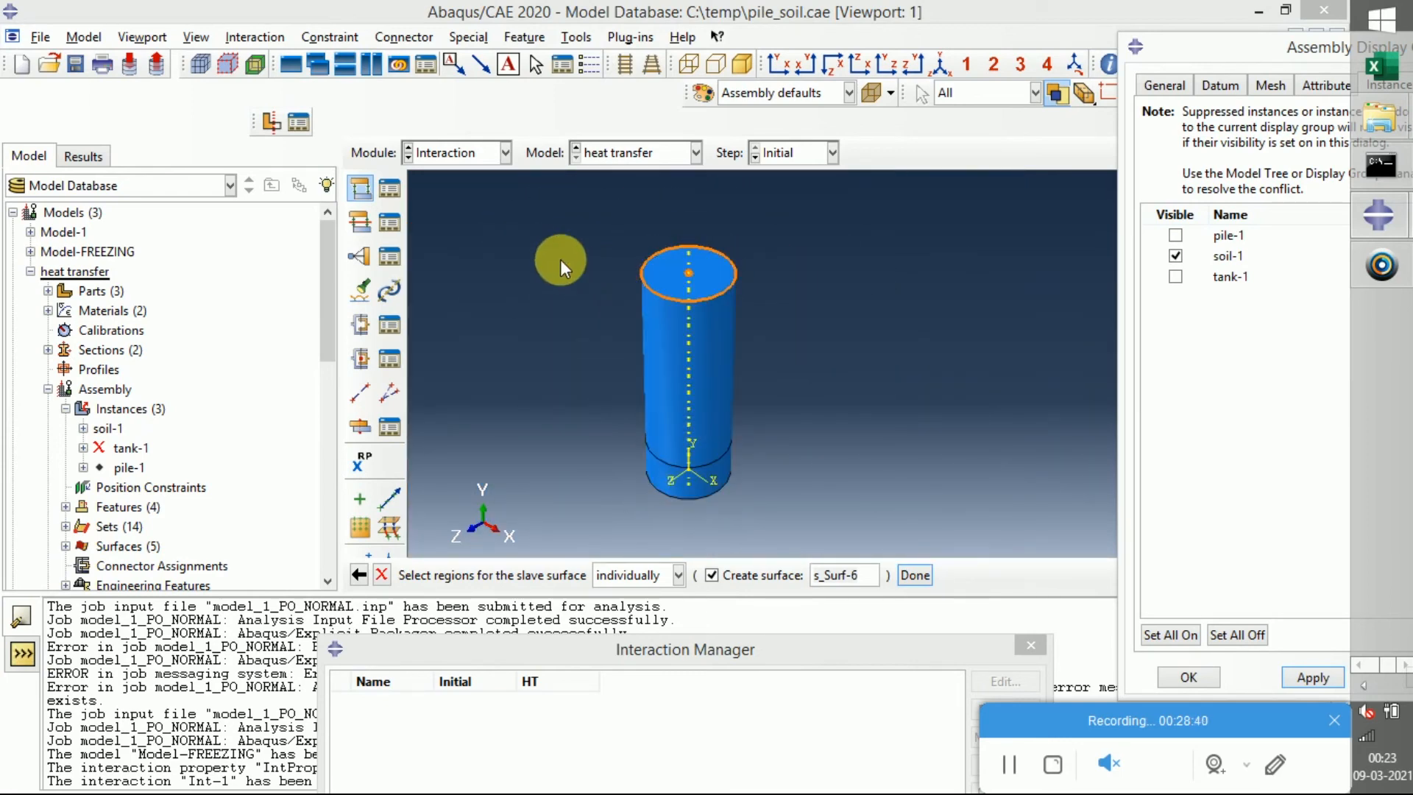
drag(515, 212, 980, 699)
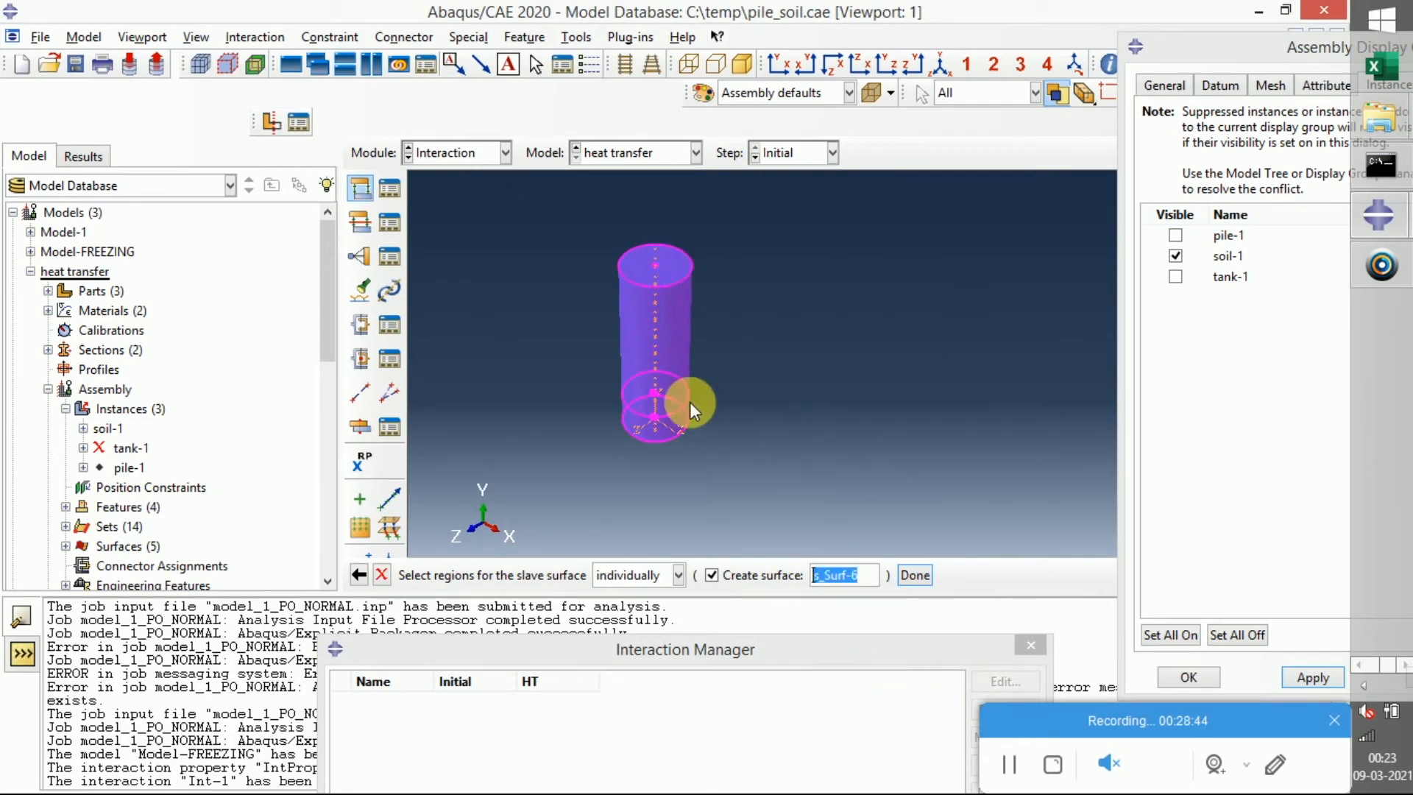
click(916, 574)
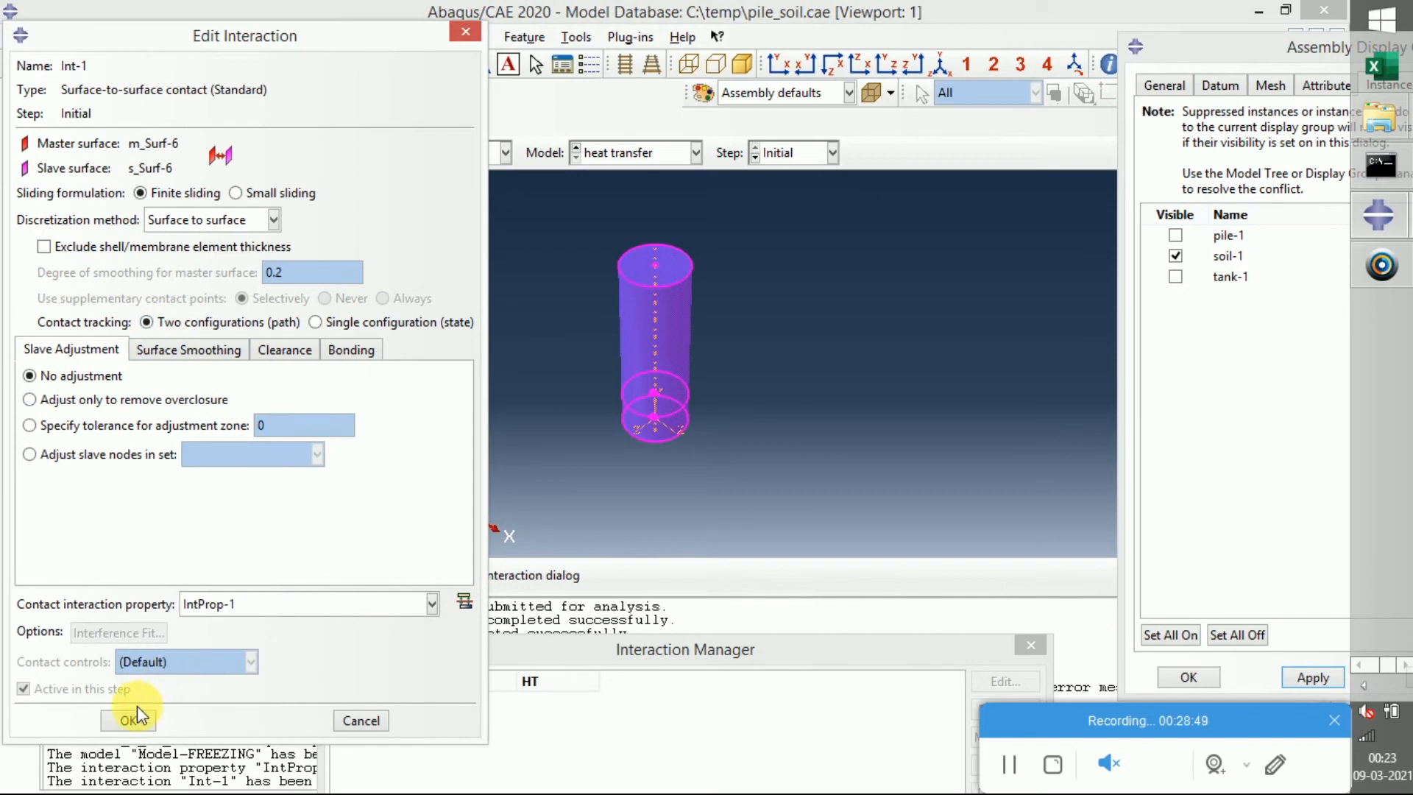
click(133, 719)
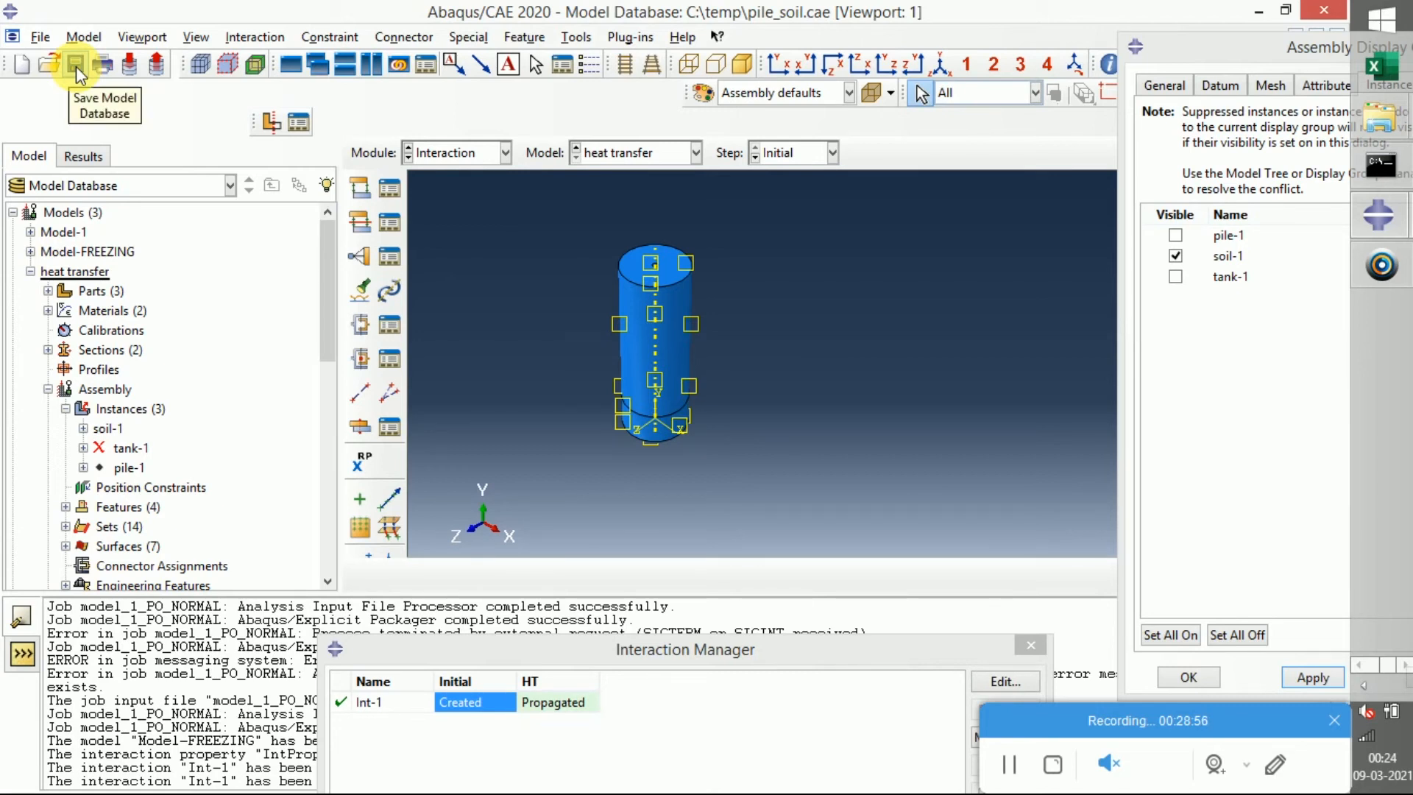
scroll(669, 273, up, 4)
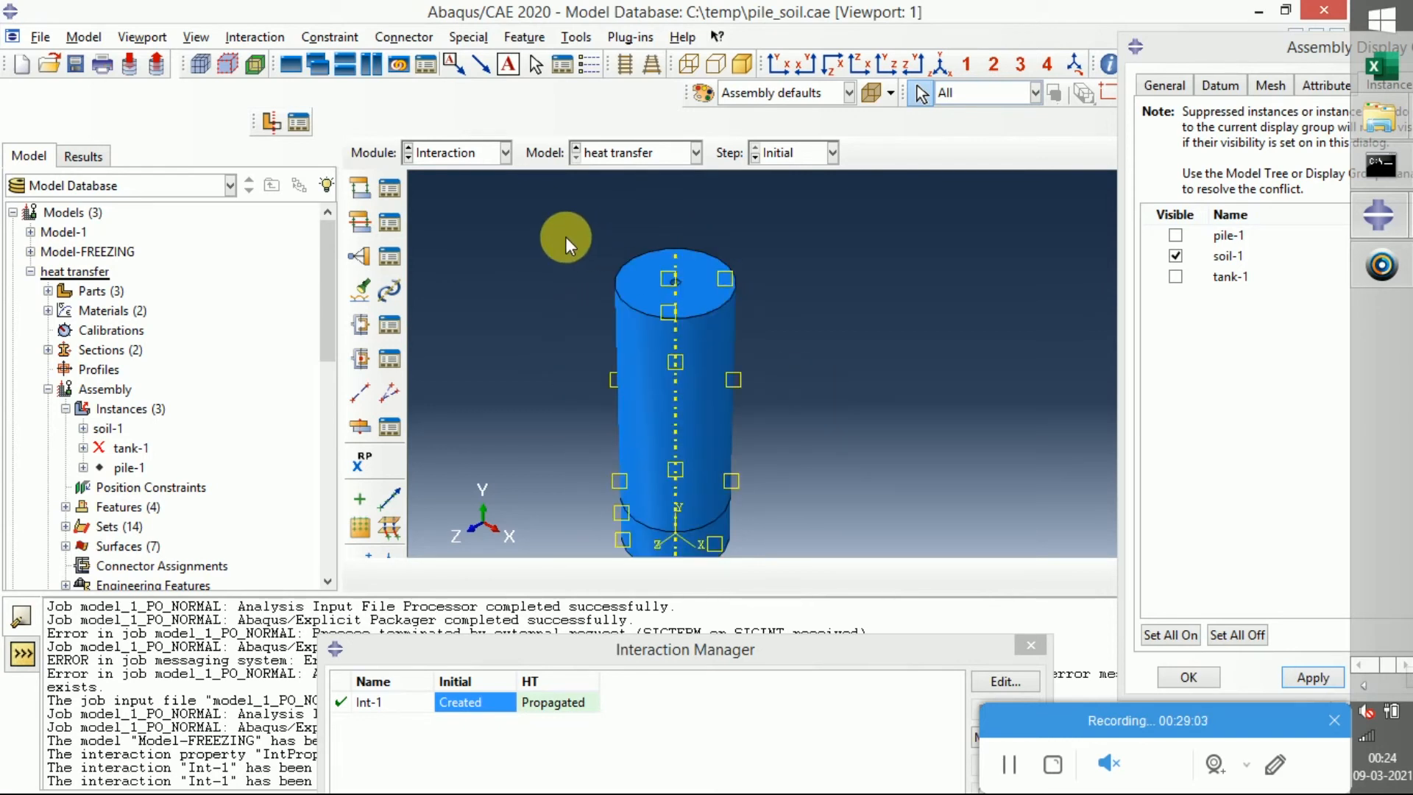
click(638, 156)
click(640, 158)
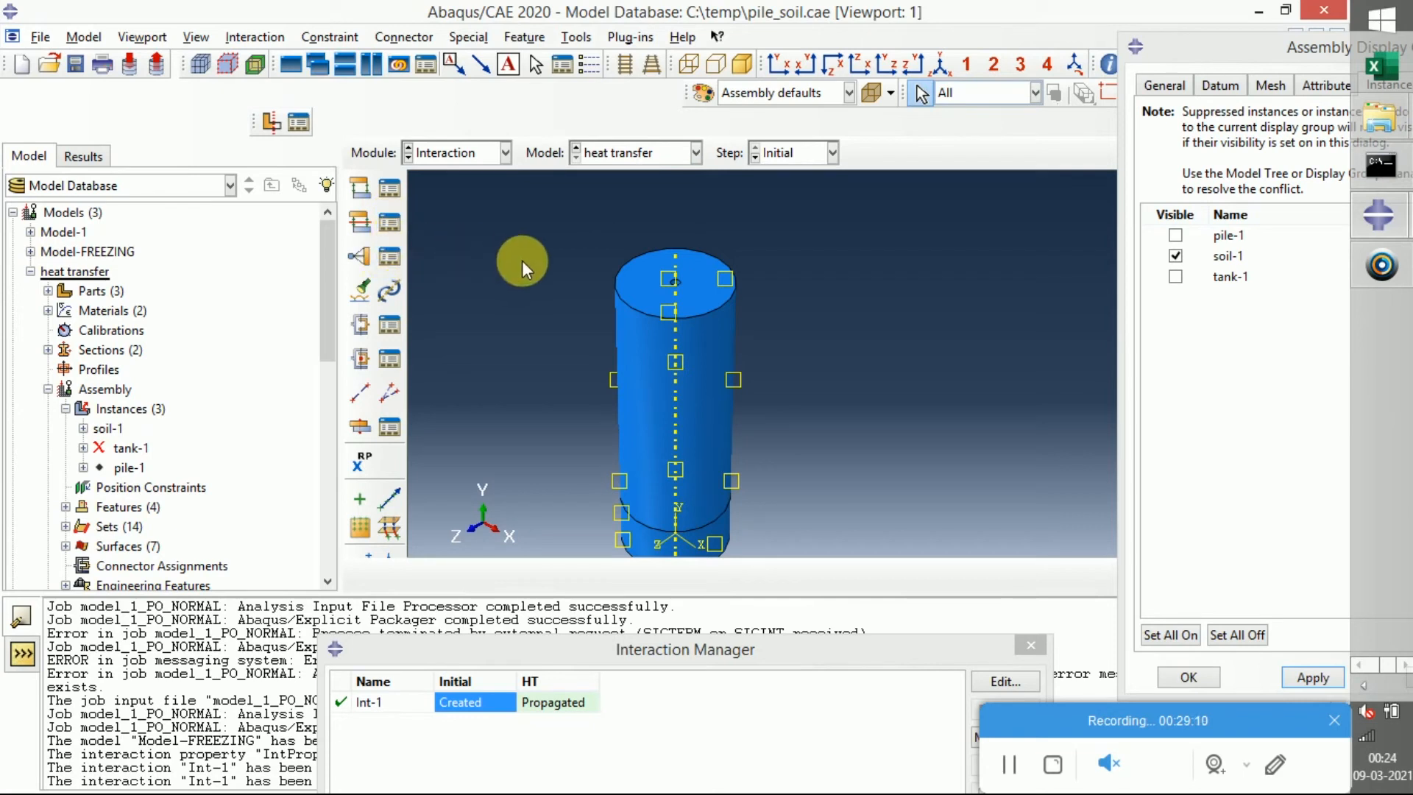
scroll(568, 268, down, 1)
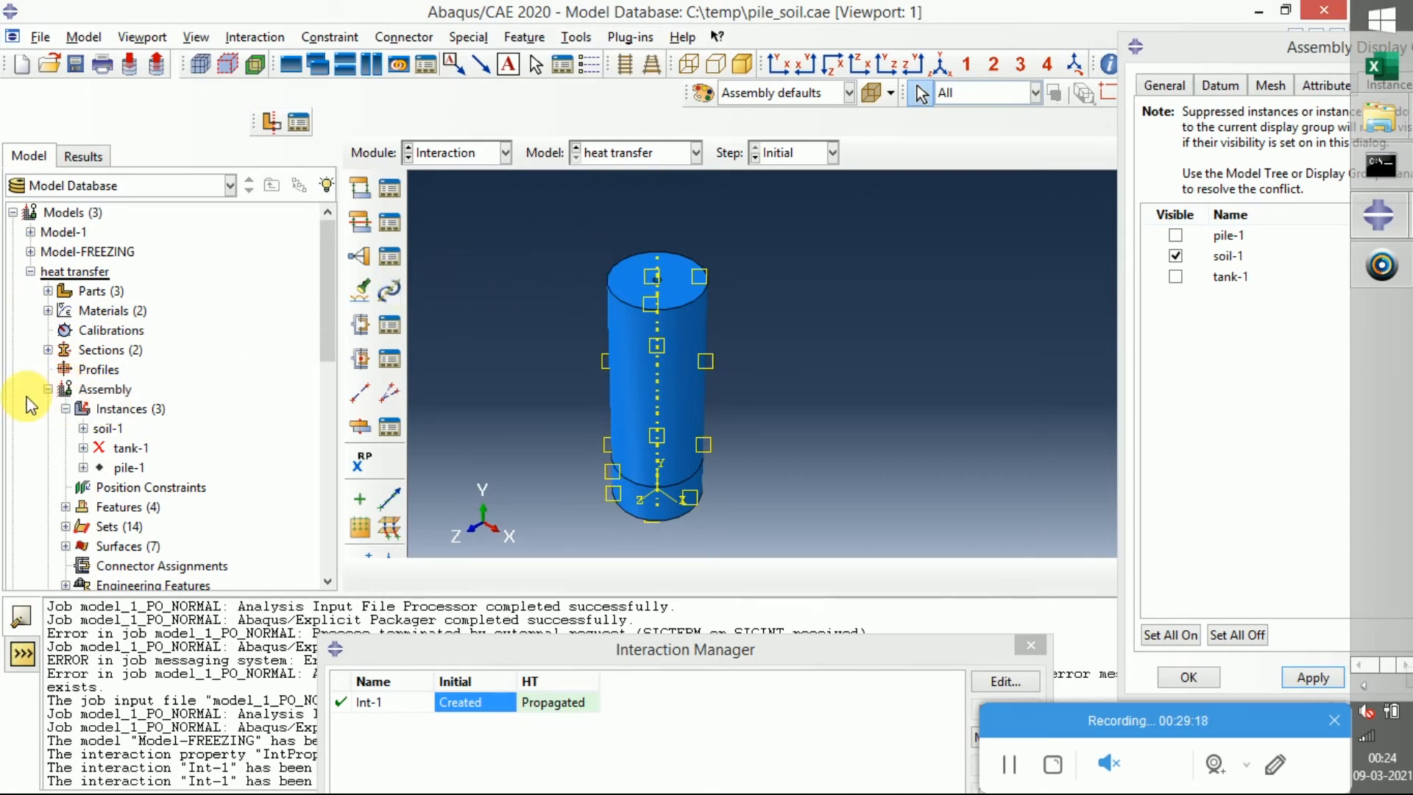
Resume the suppressed tank-1 instance and show tank-1 and pile-1 together with the soil in the assembly
click(129, 450)
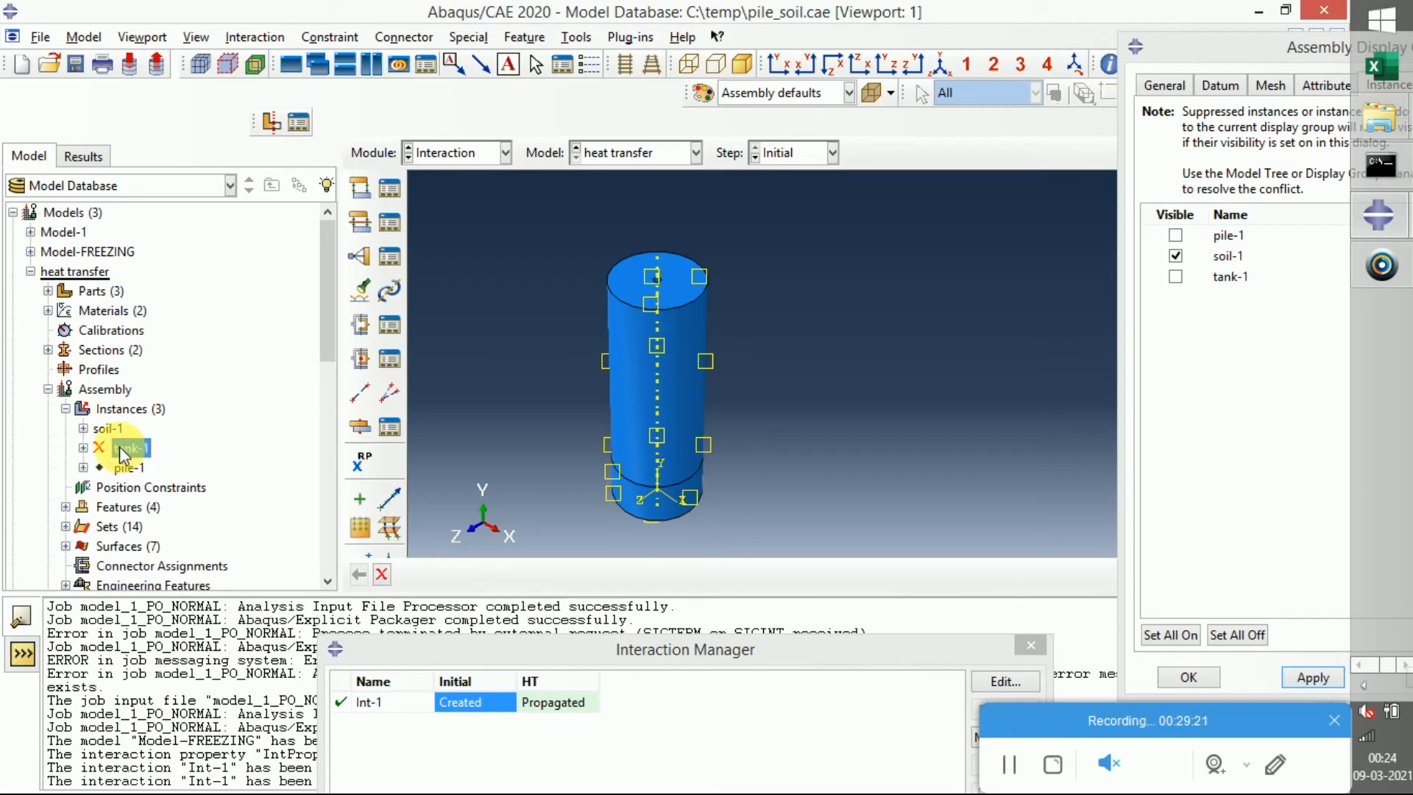
right_click(121, 451)
click(163, 414)
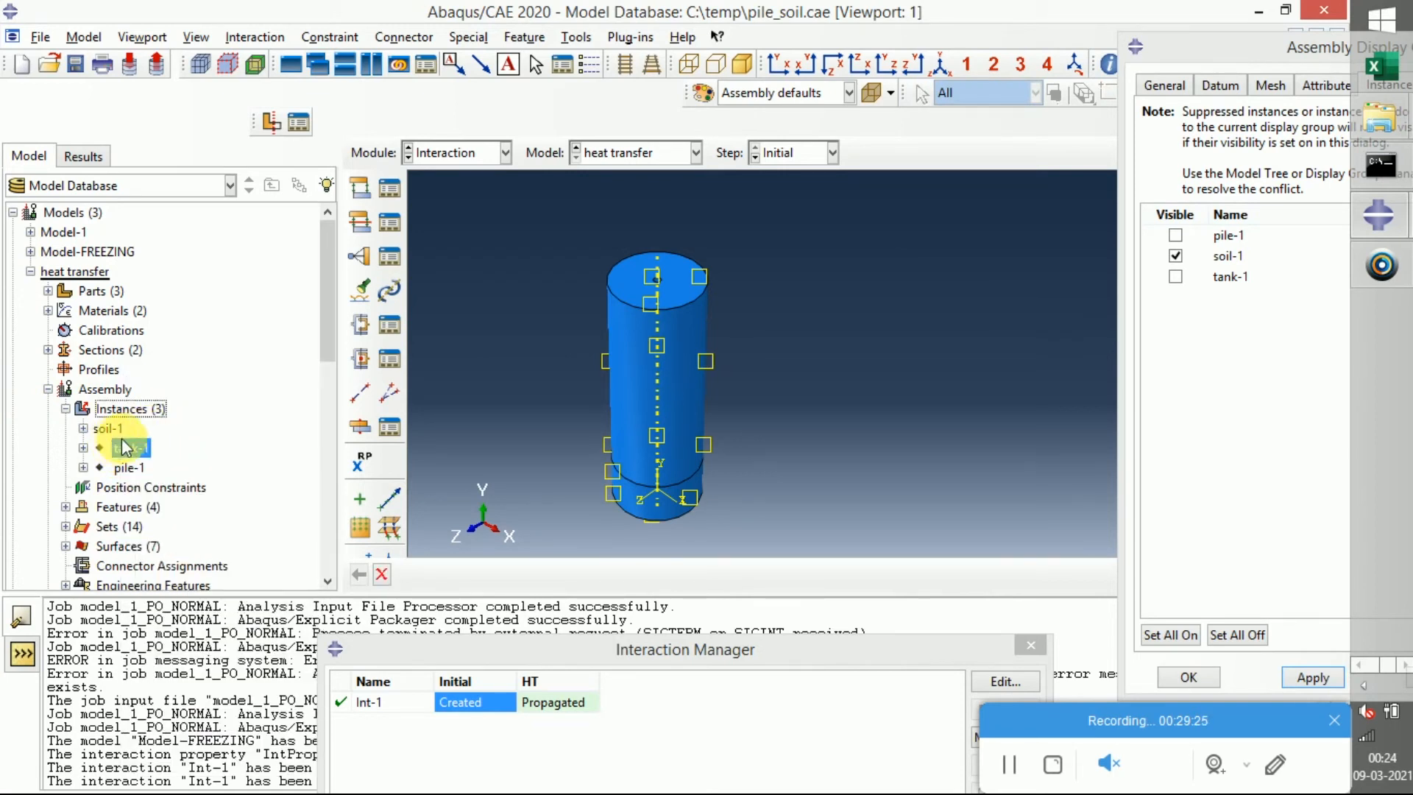
ctrl+click(129, 468)
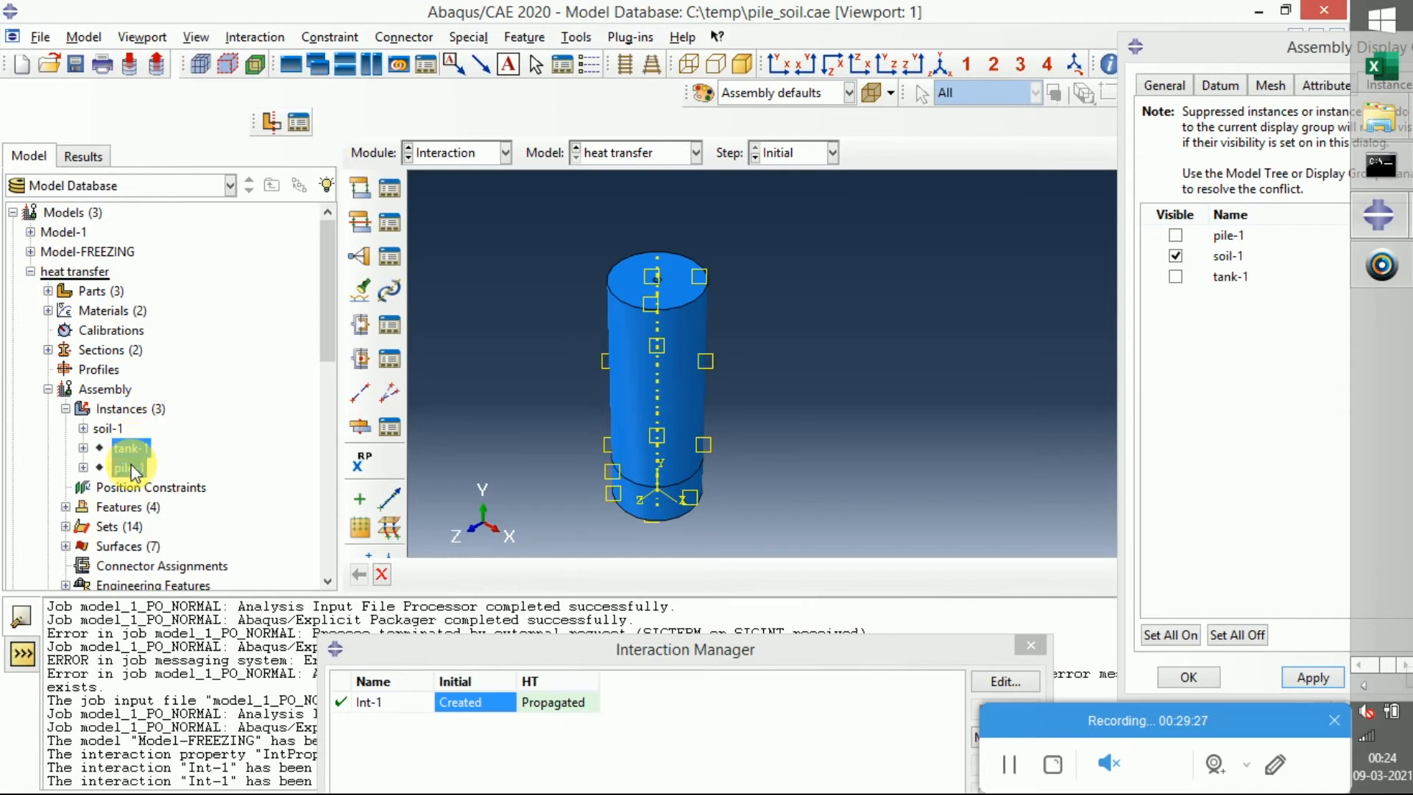
right_click(140, 470)
click(160, 448)
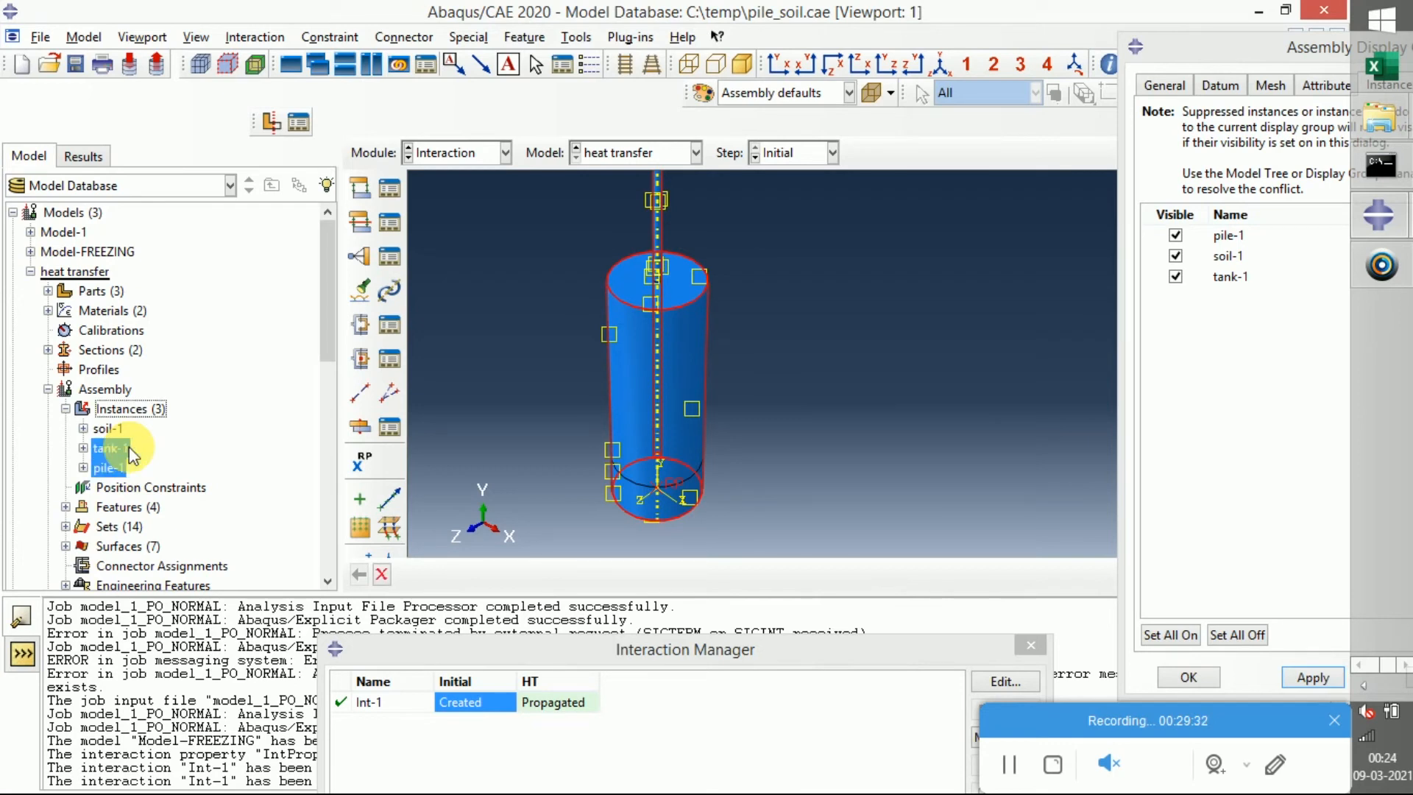
Suppress the tank-1 instance in the heat transfer assembly
click(116, 454)
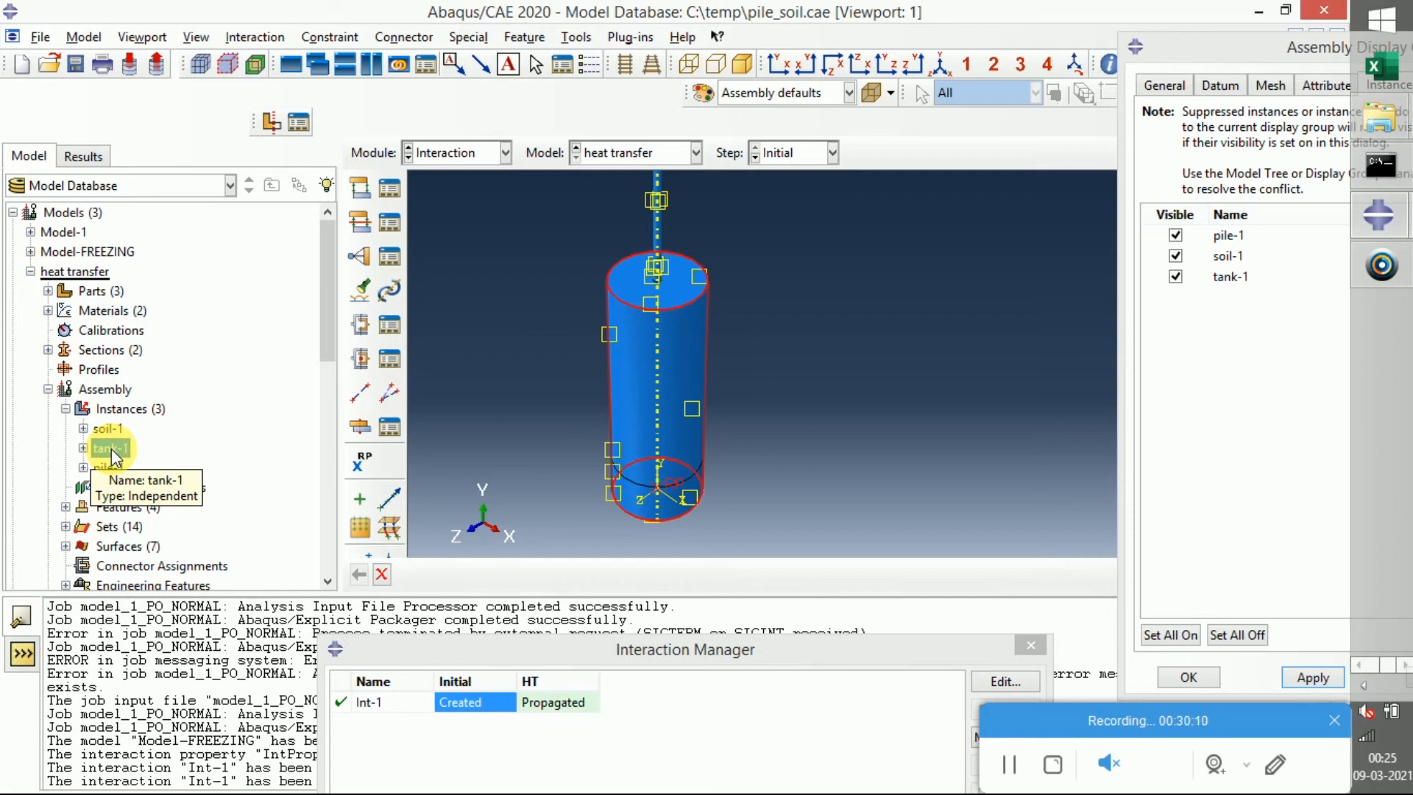
right_click(115, 456)
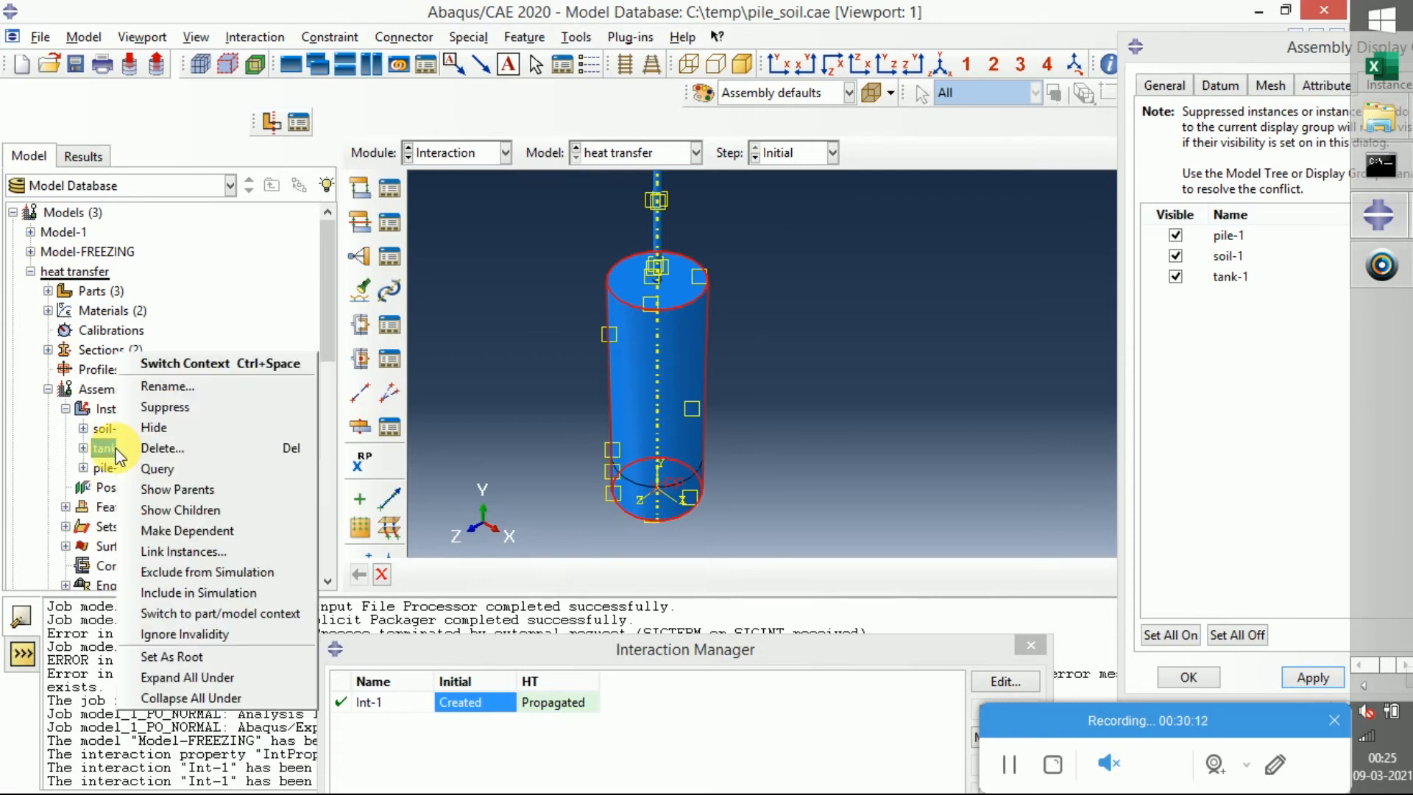
click(213, 411)
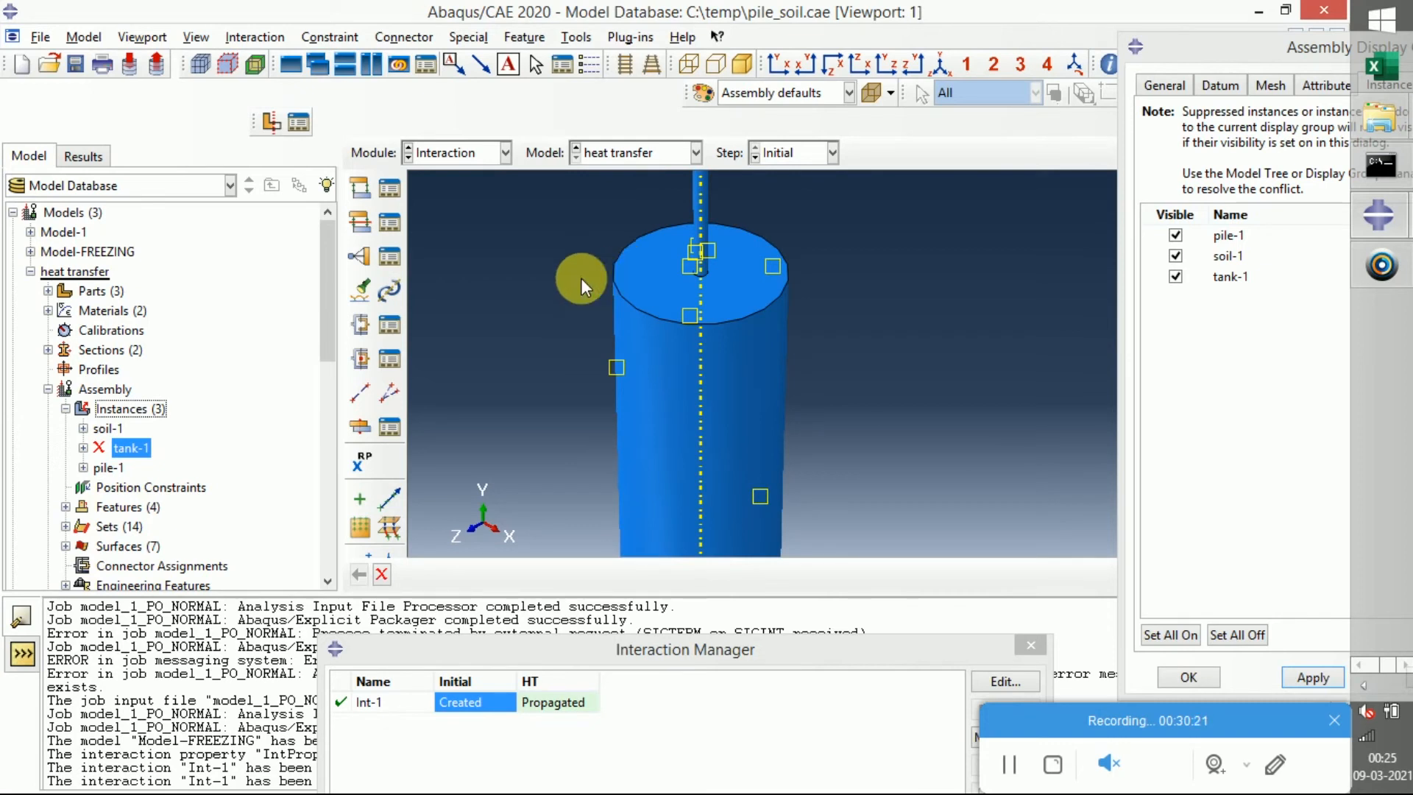
scroll(598, 283, up, 1)
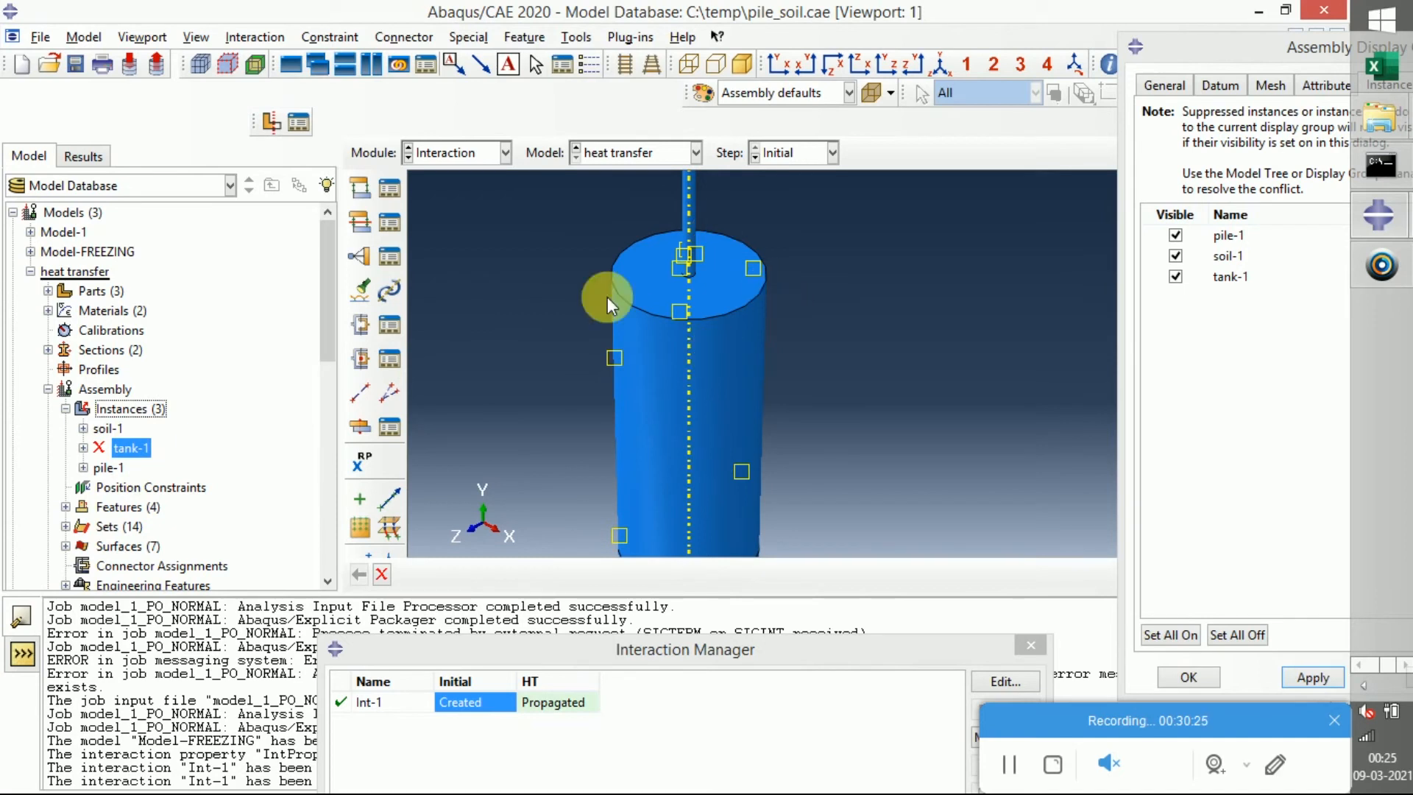
scroll(625, 334, up, 2)
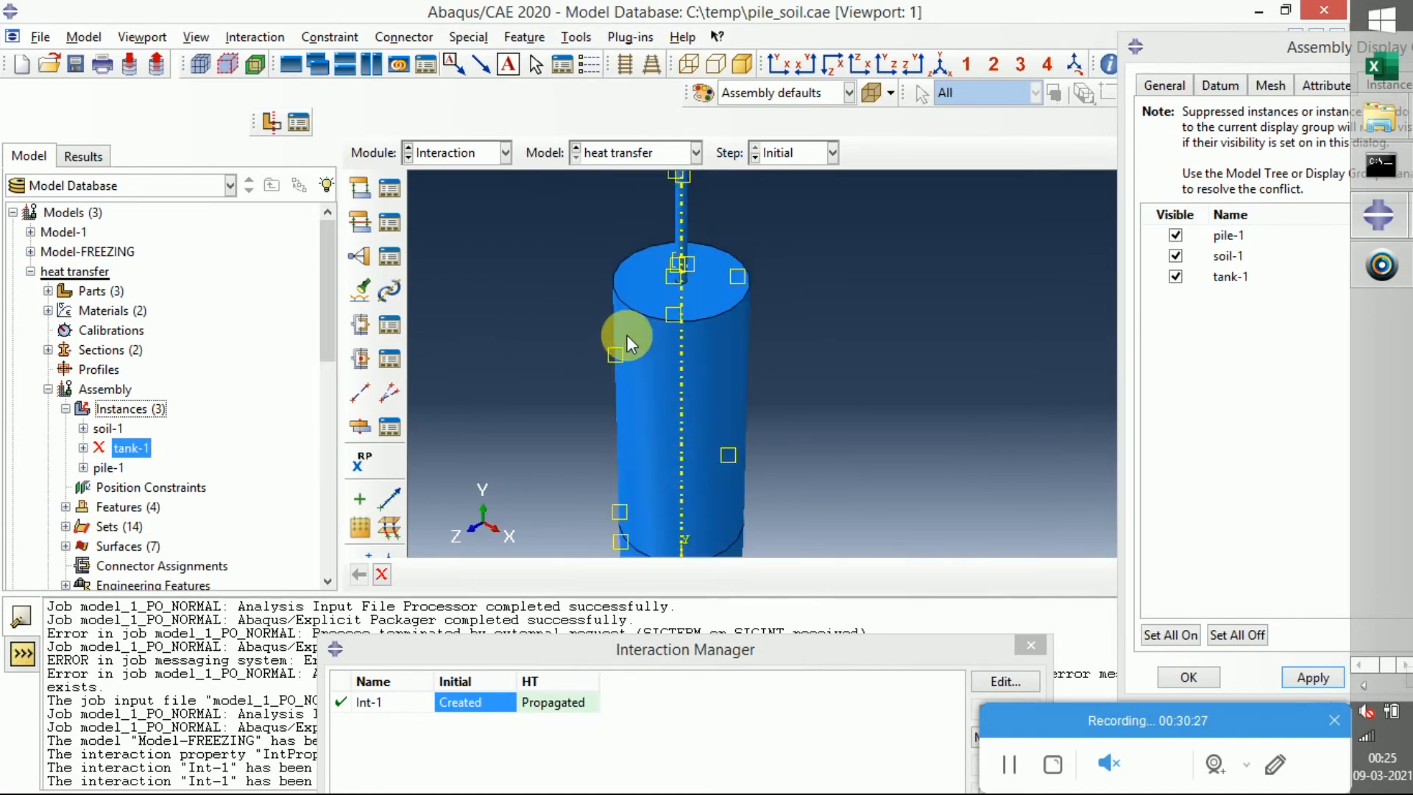
click(620, 152)
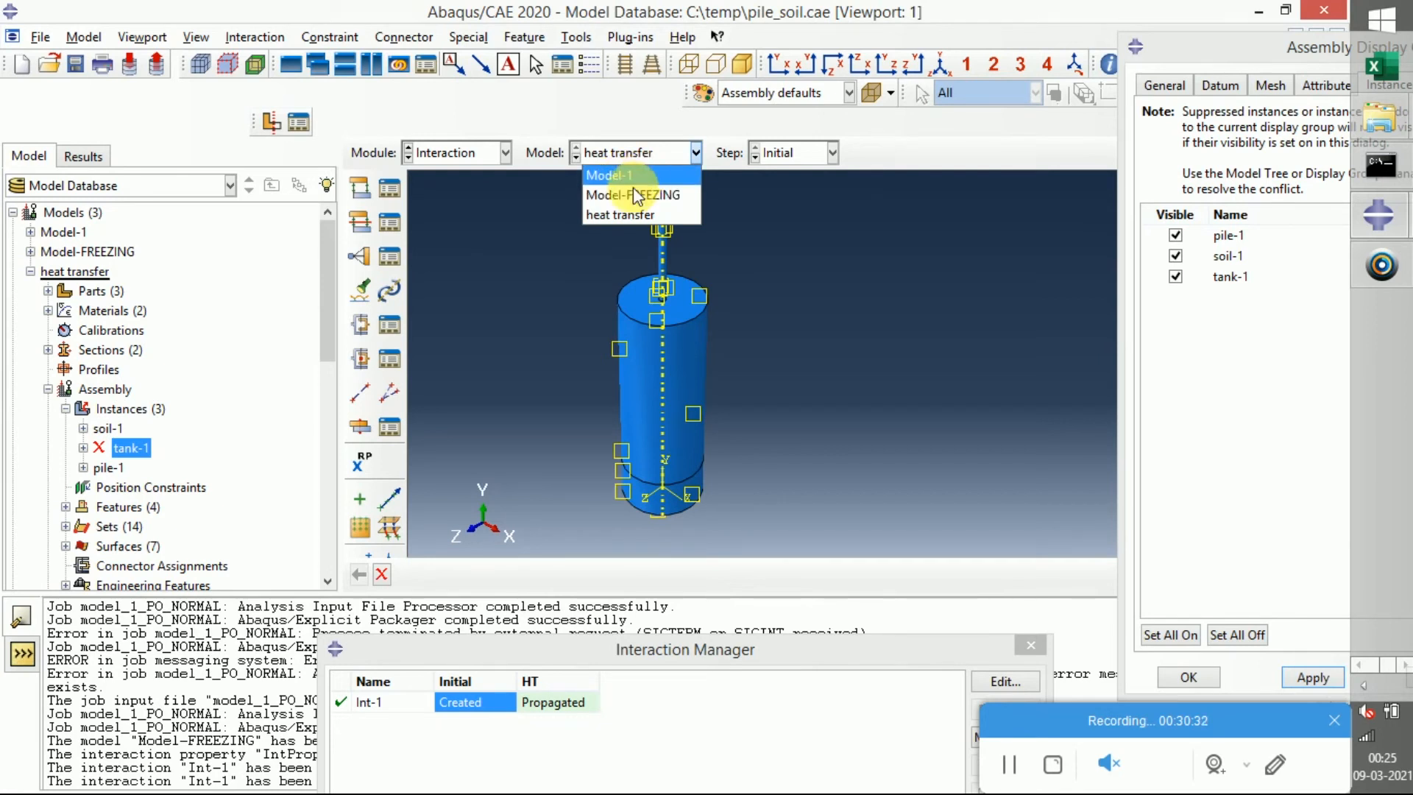
click(581, 304)
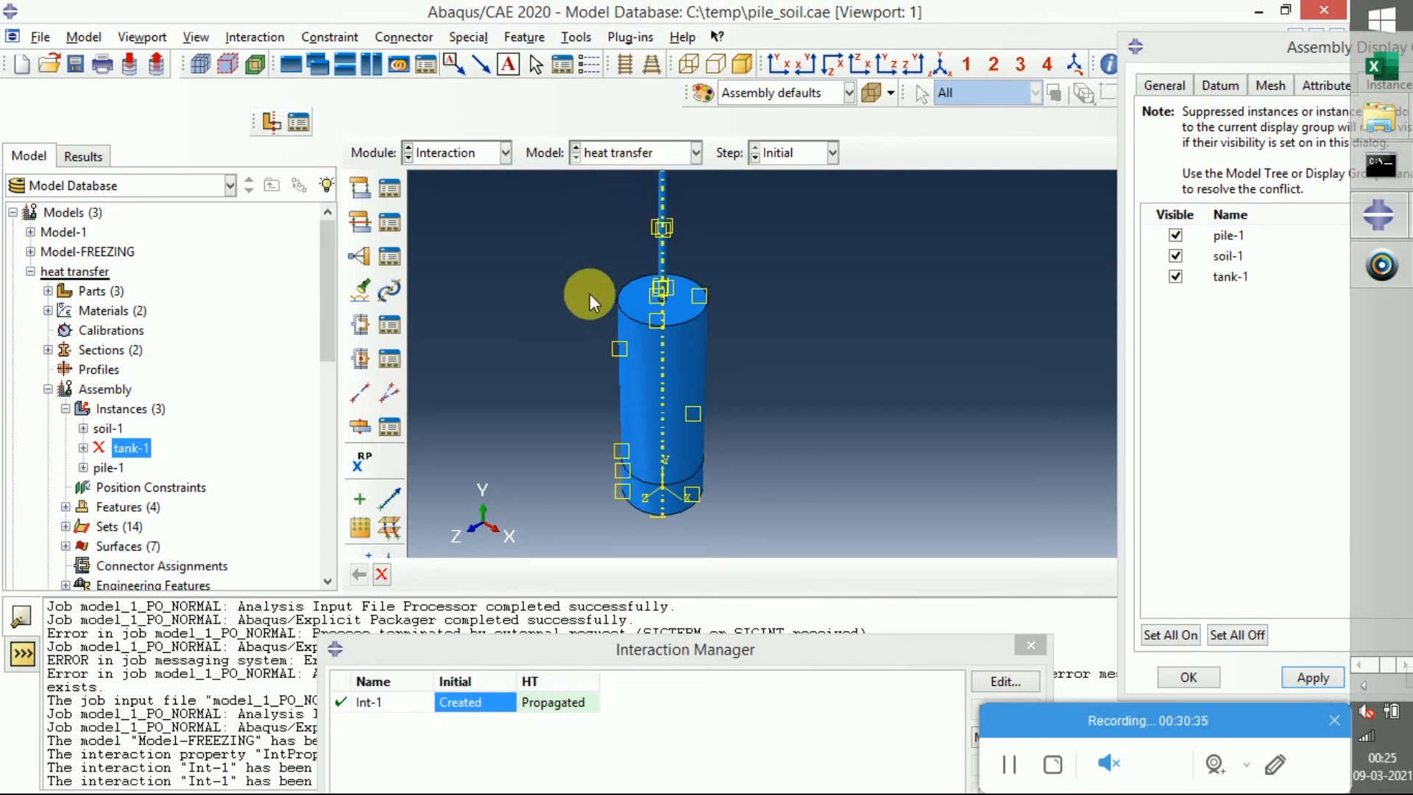
scroll(599, 302, down, 6)
scroll(599, 301, up, 4)
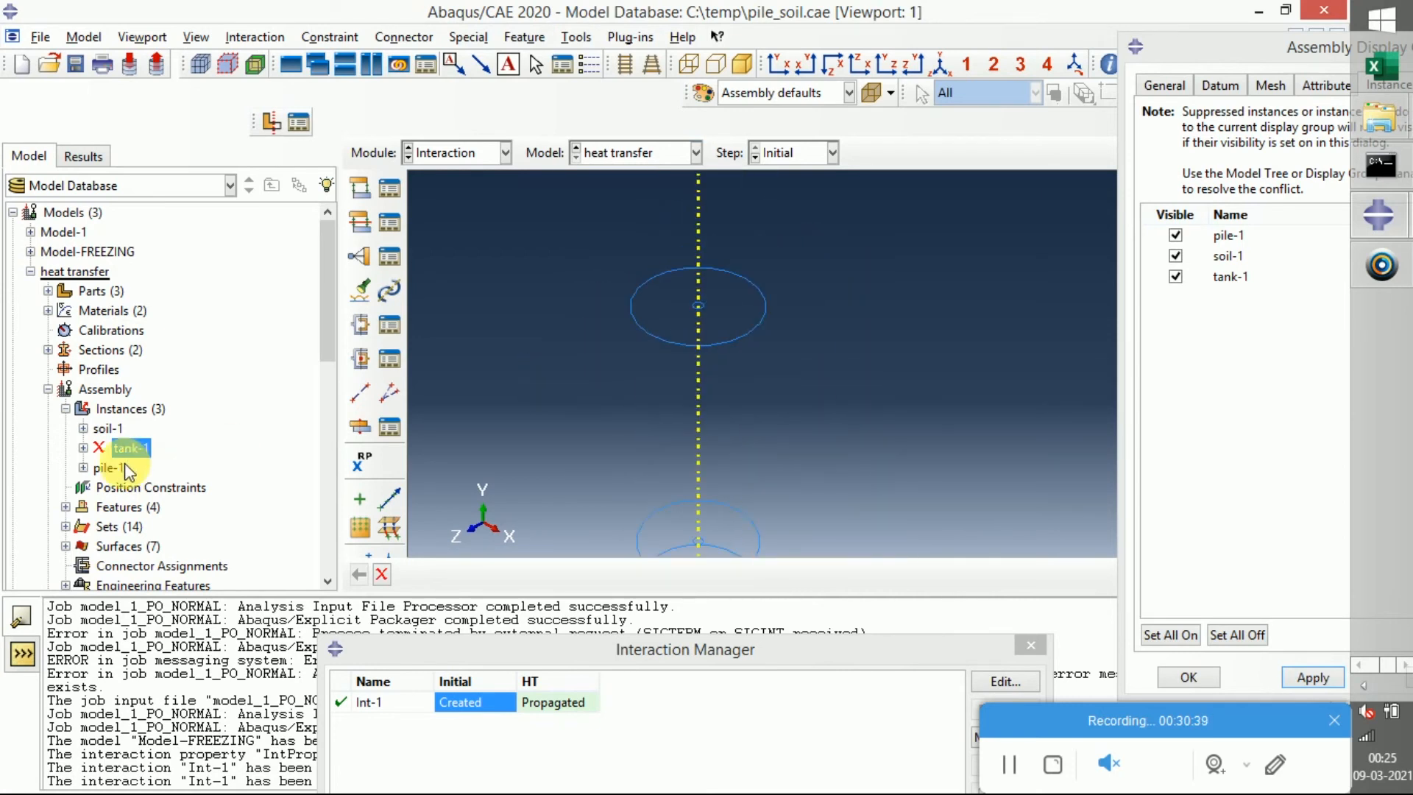
scroll(672, 271, up, 2)
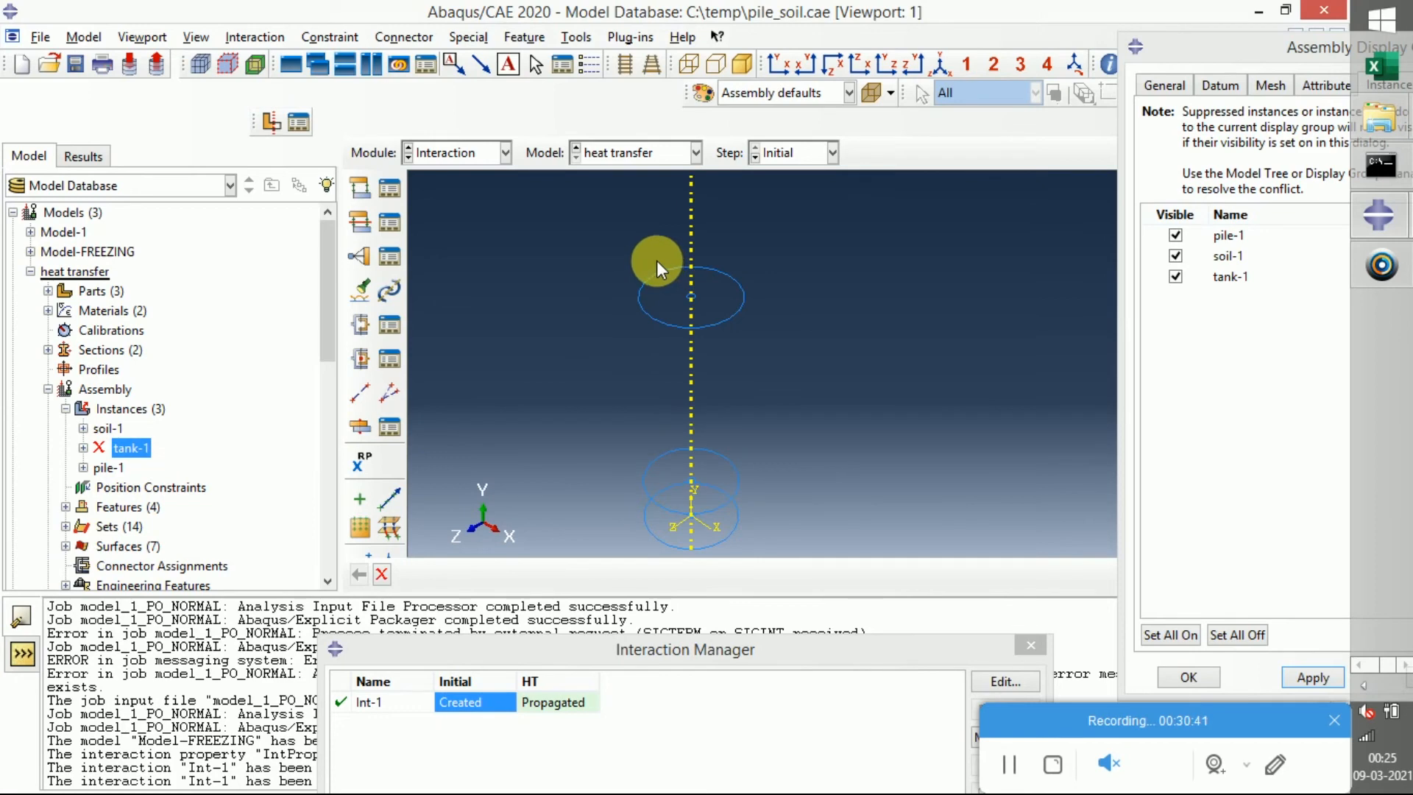
In the Load module, start a Temperature boundary condition named TEMP in the Initial step
click(456, 152)
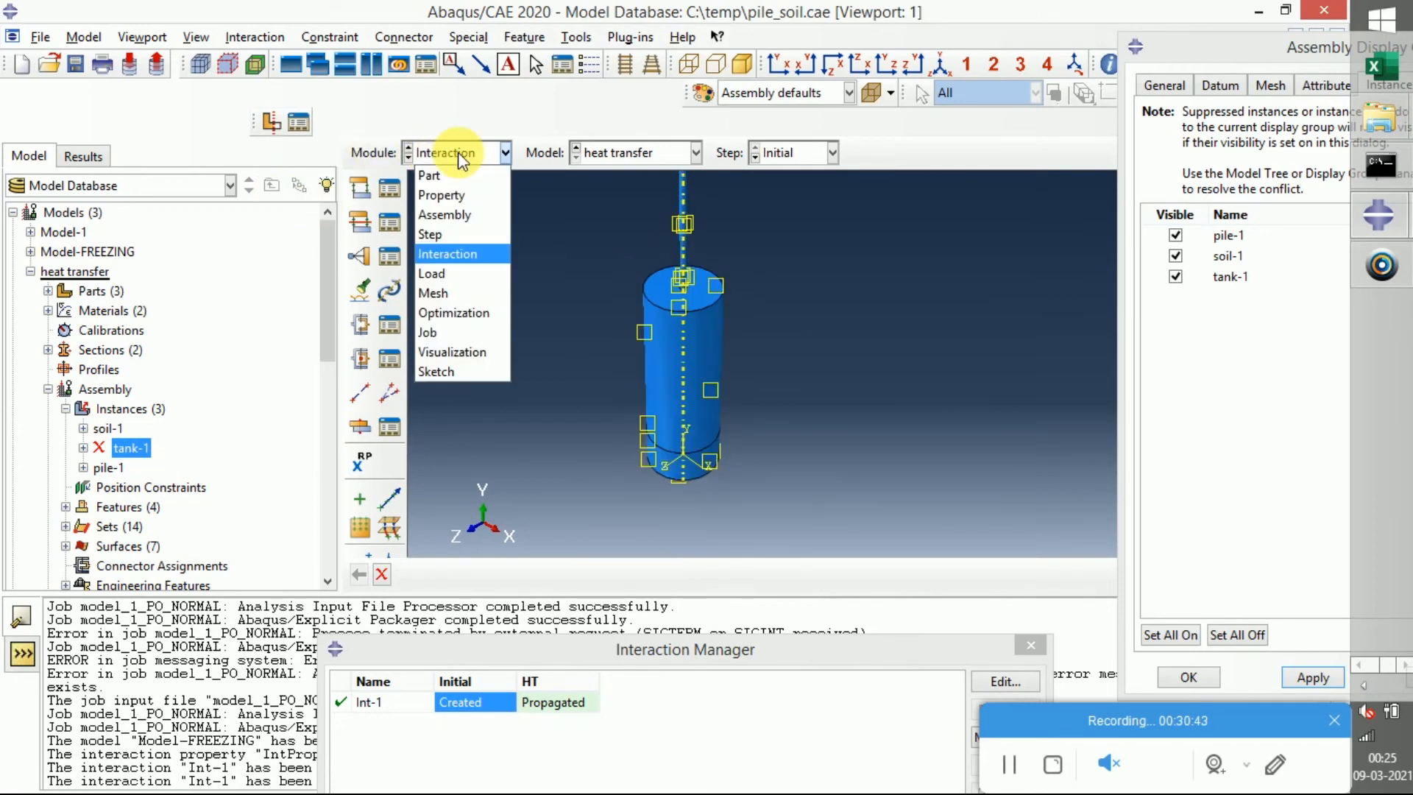
click(443, 271)
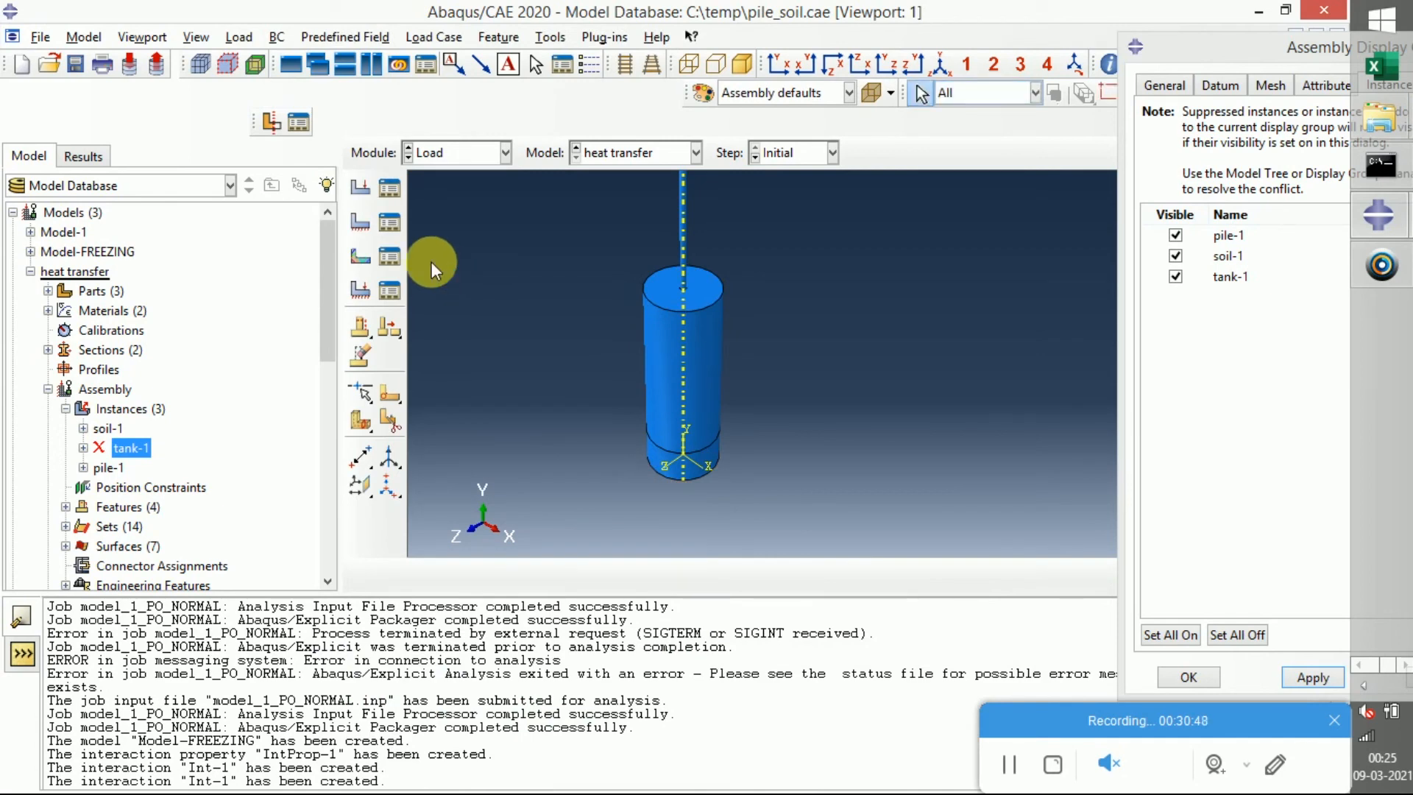
click(361, 221)
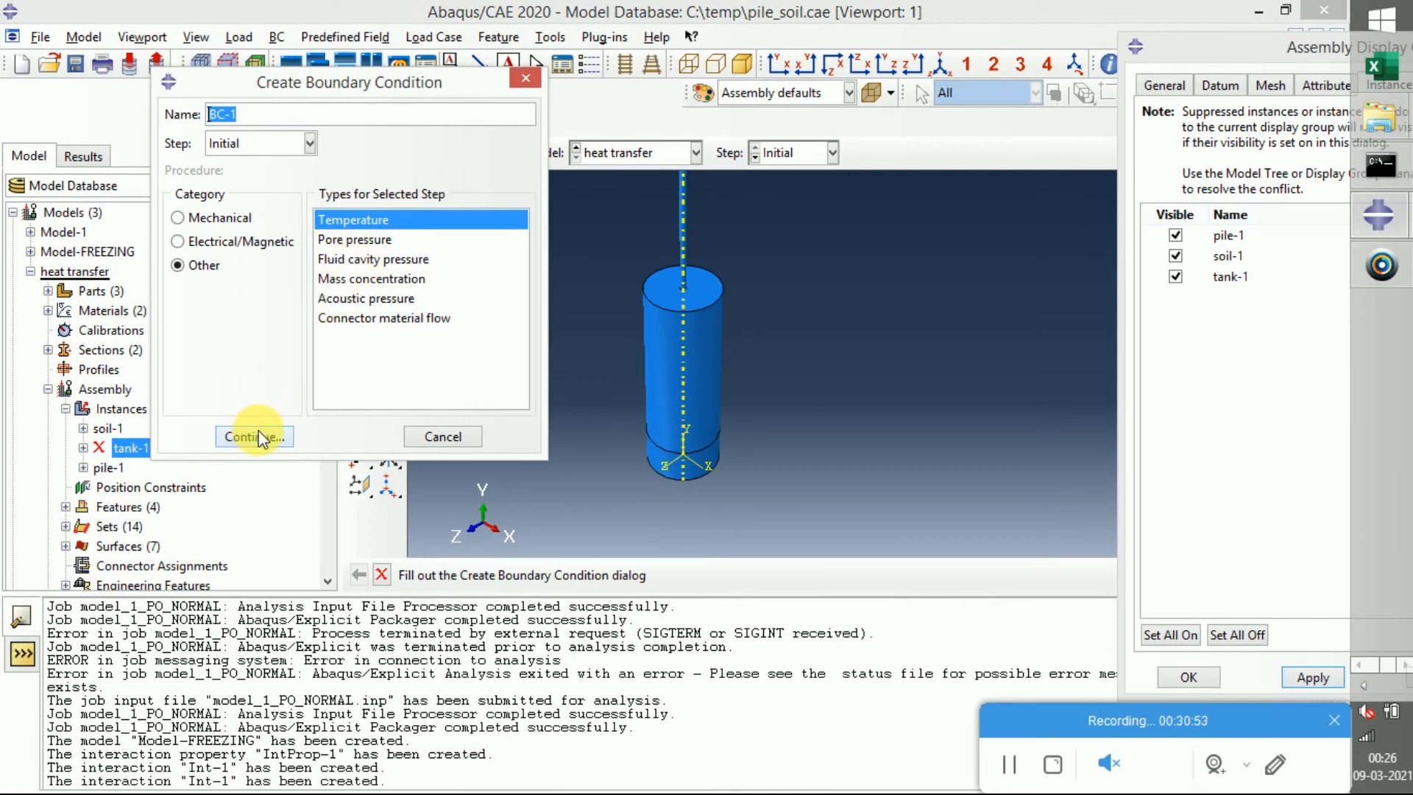
text(TEMP)
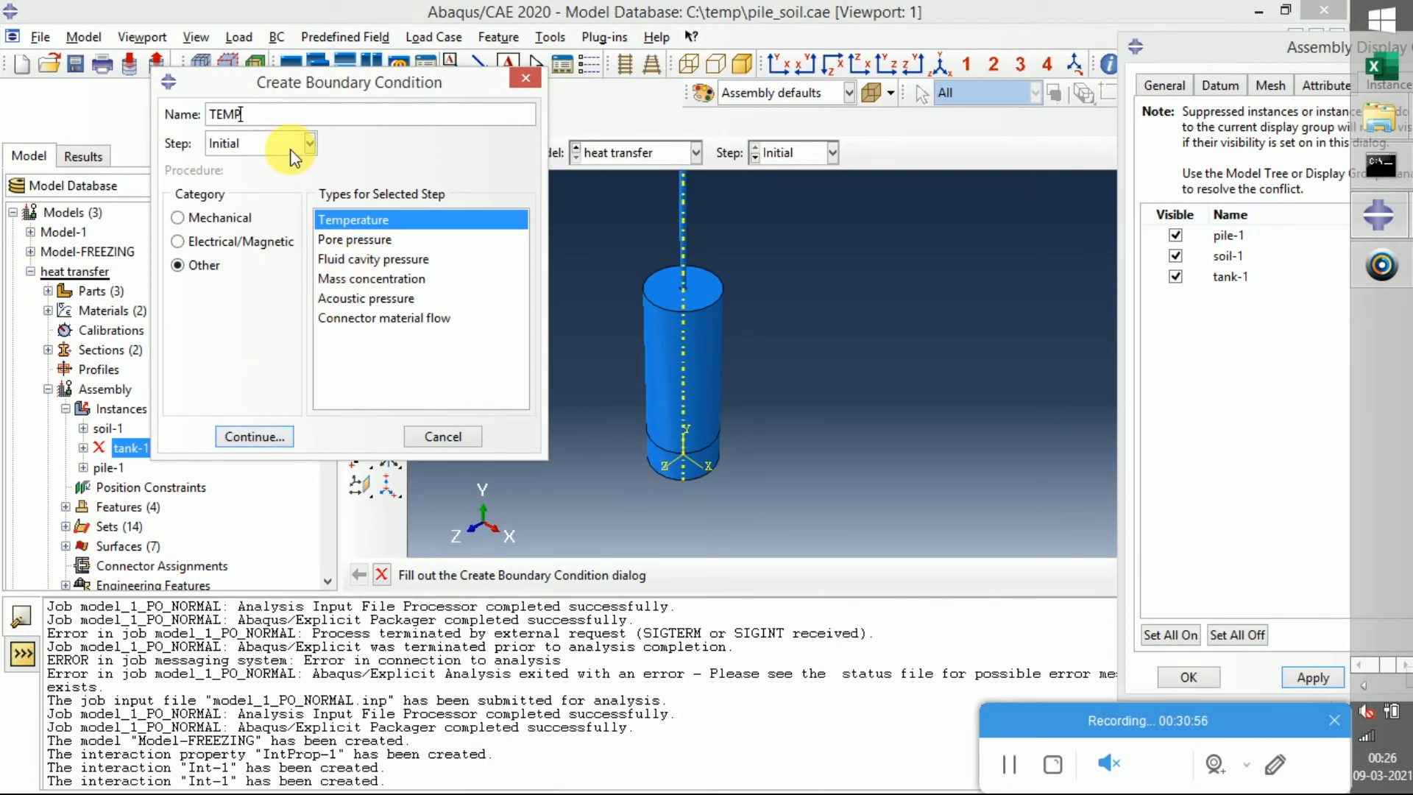
click(279, 436)
Display only pile-1, select the entire pile as the region of the TEMP boundary condition, and accept it
scroll(598, 330, down, 3)
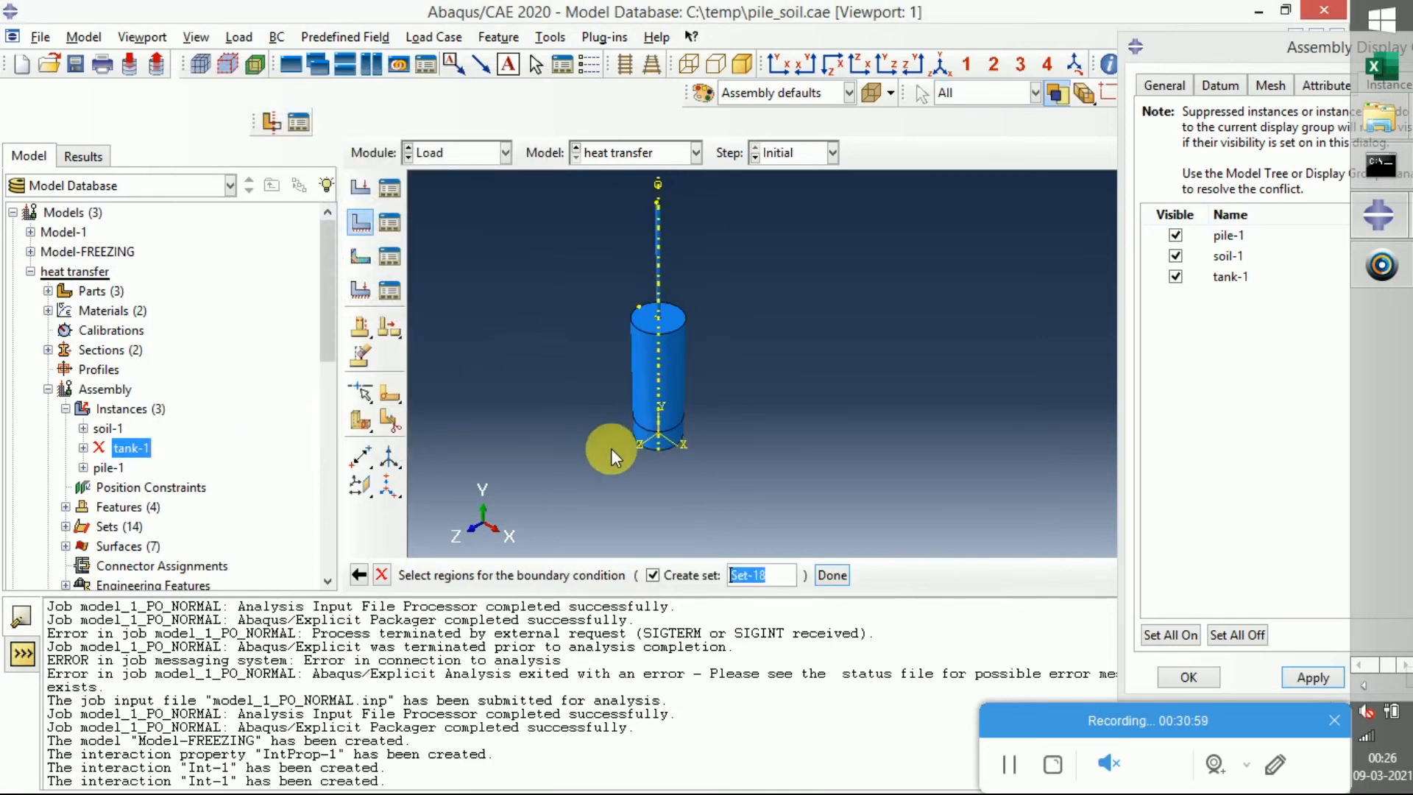
click(1175, 277)
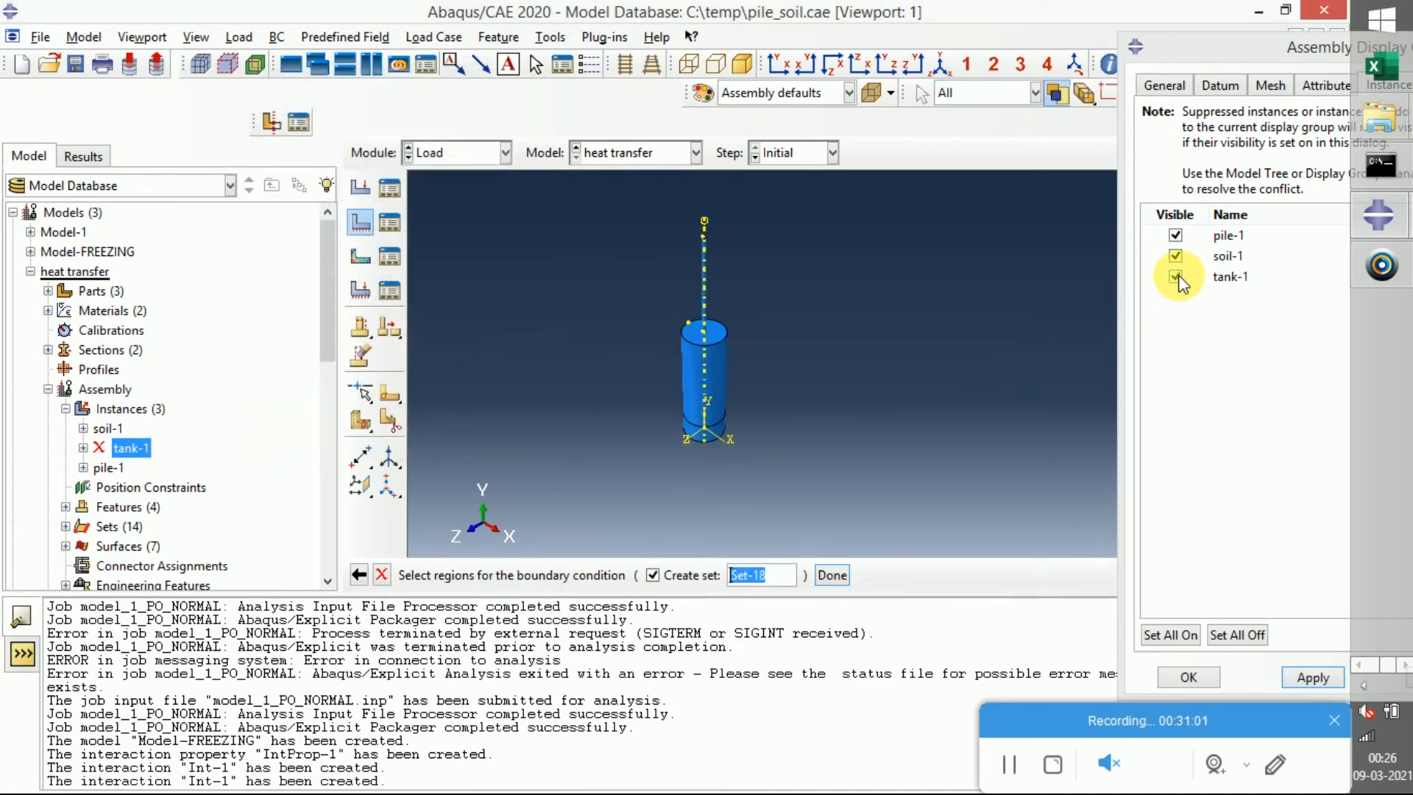
click(1175, 256)
click(1313, 677)
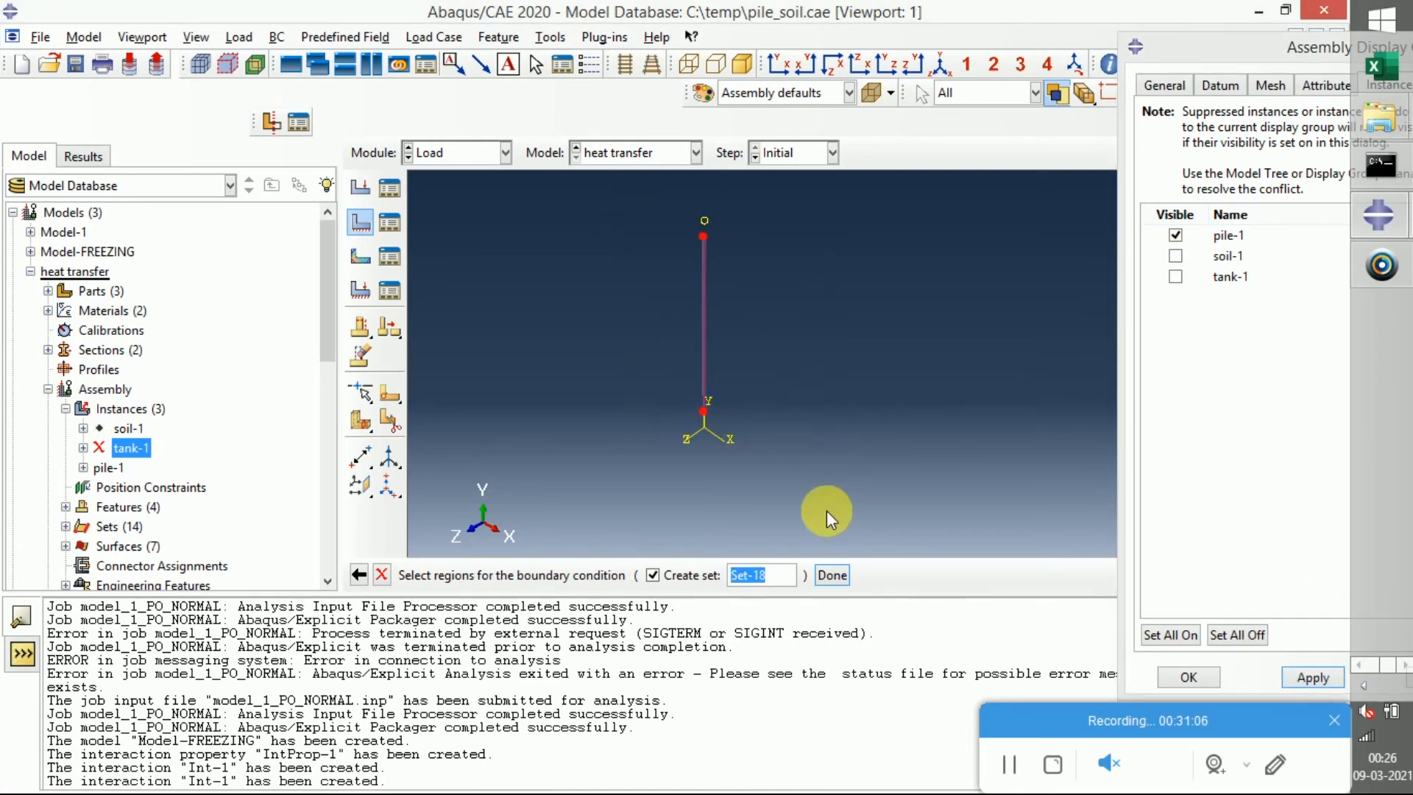
click(832, 573)
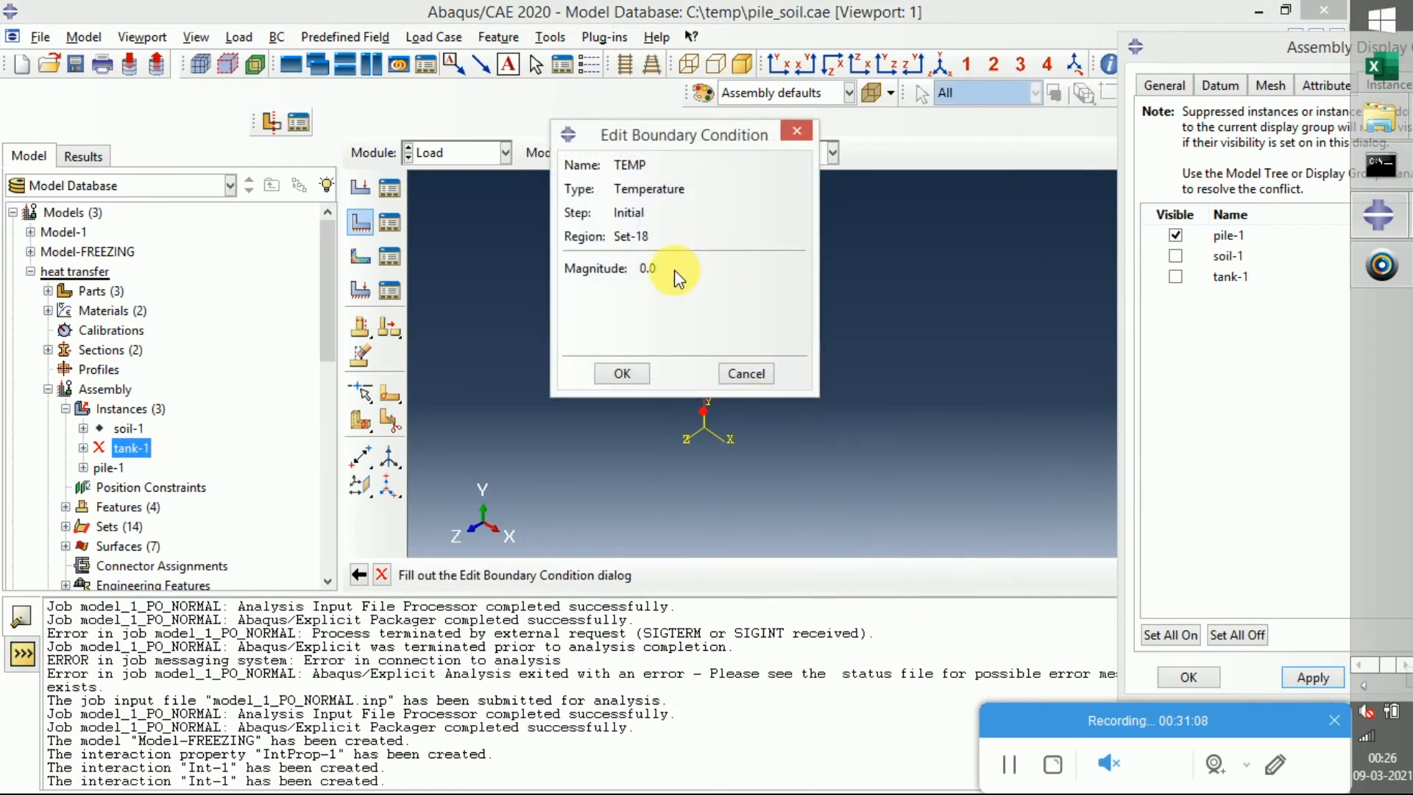
click(612, 373)
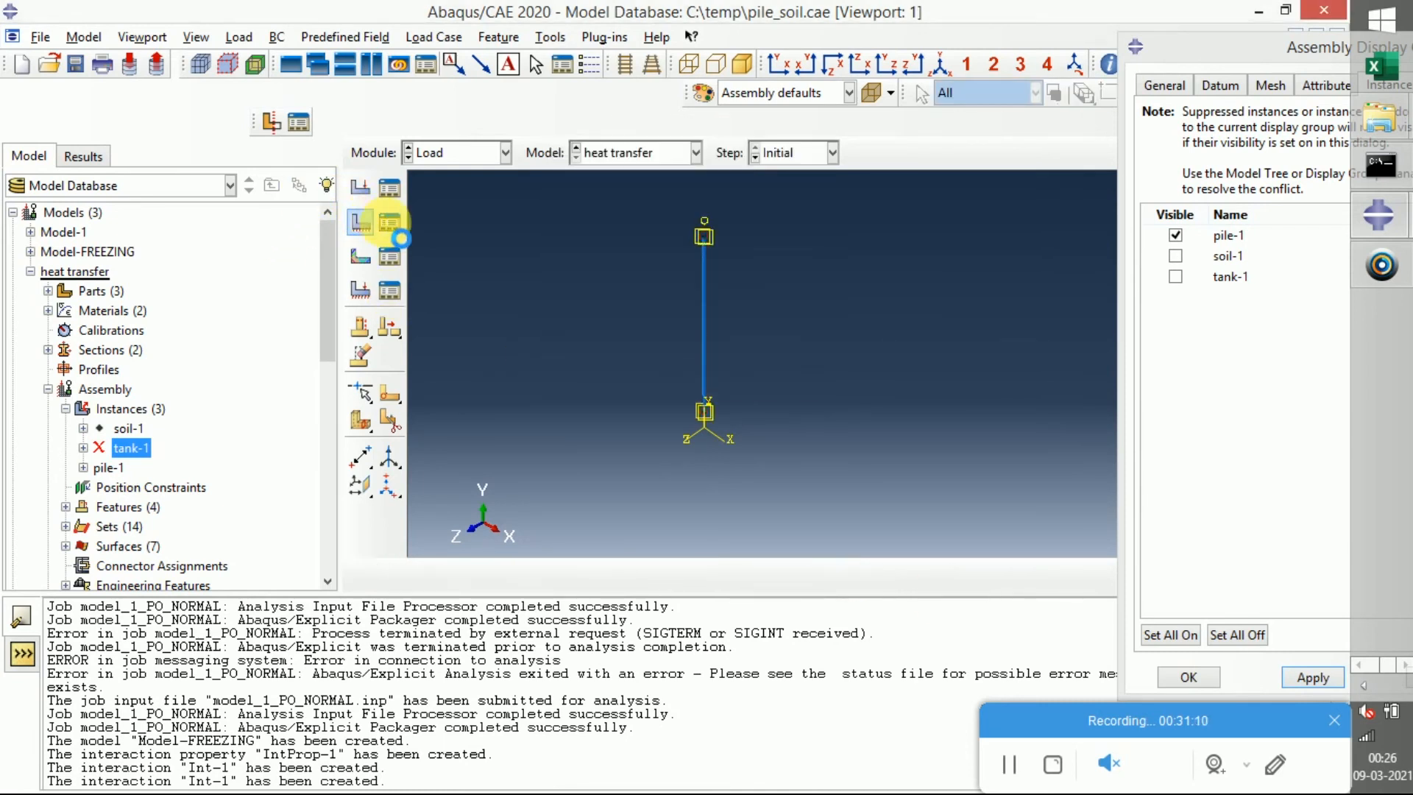
Set the magnitude of the TEMP boundary condition to -24 in the HT step
click(386, 222)
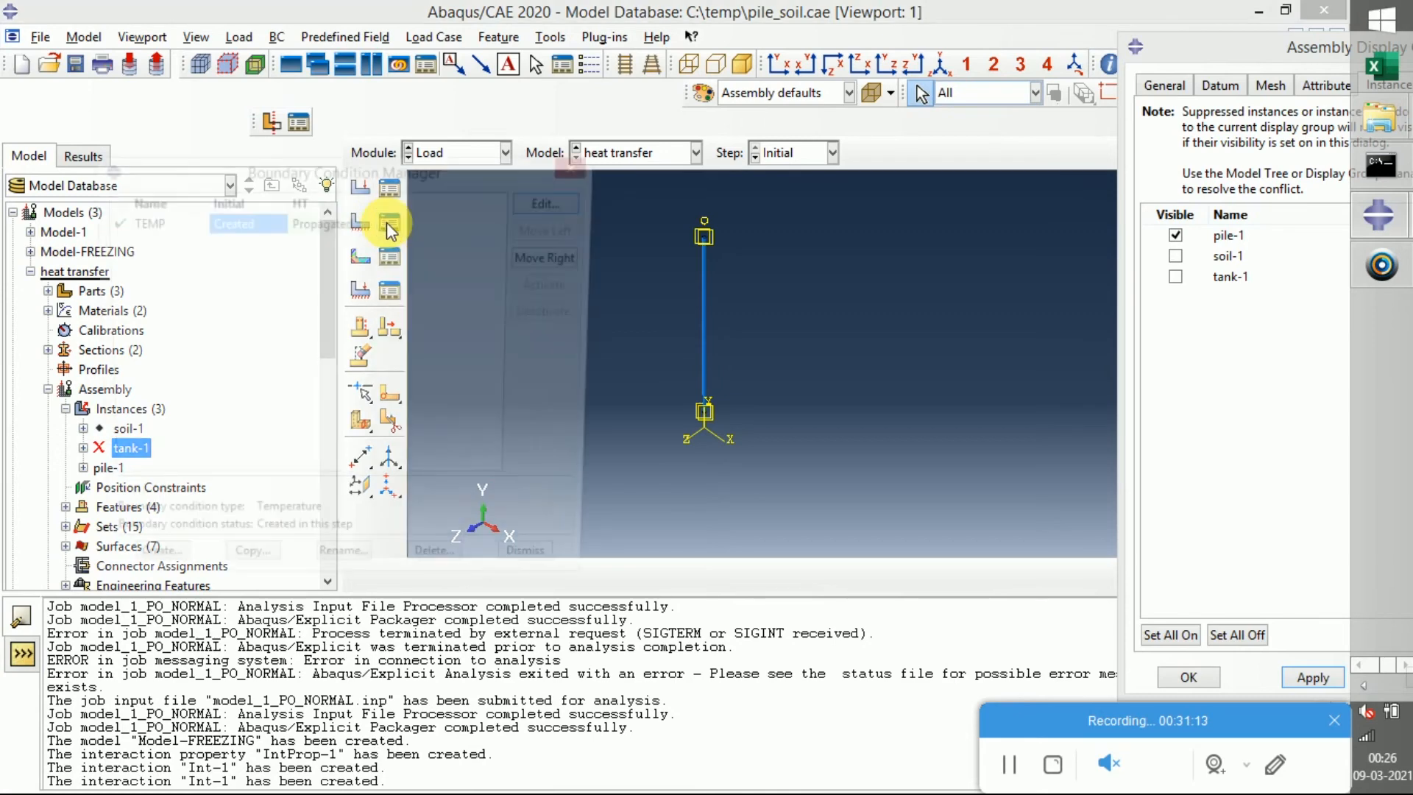
click(329, 224)
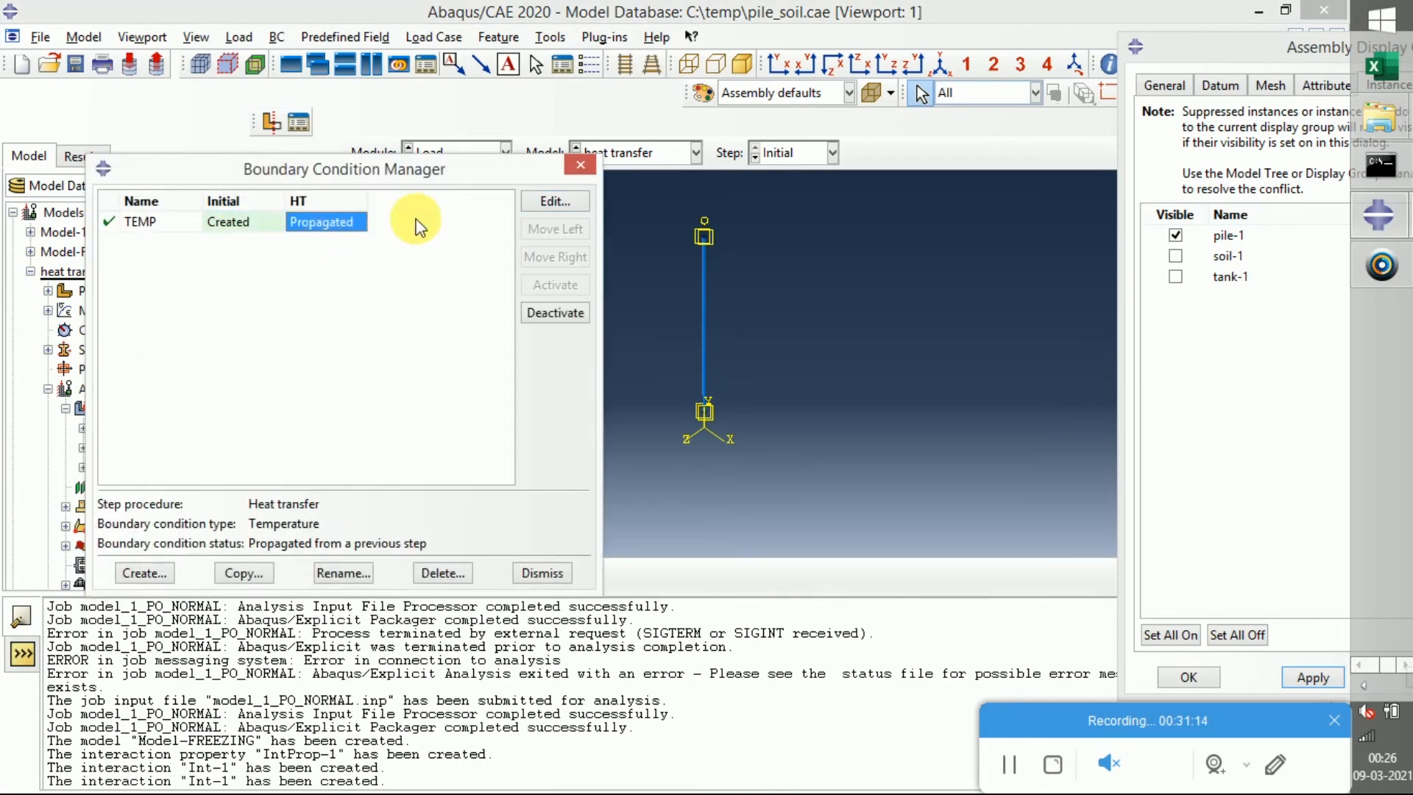
click(558, 201)
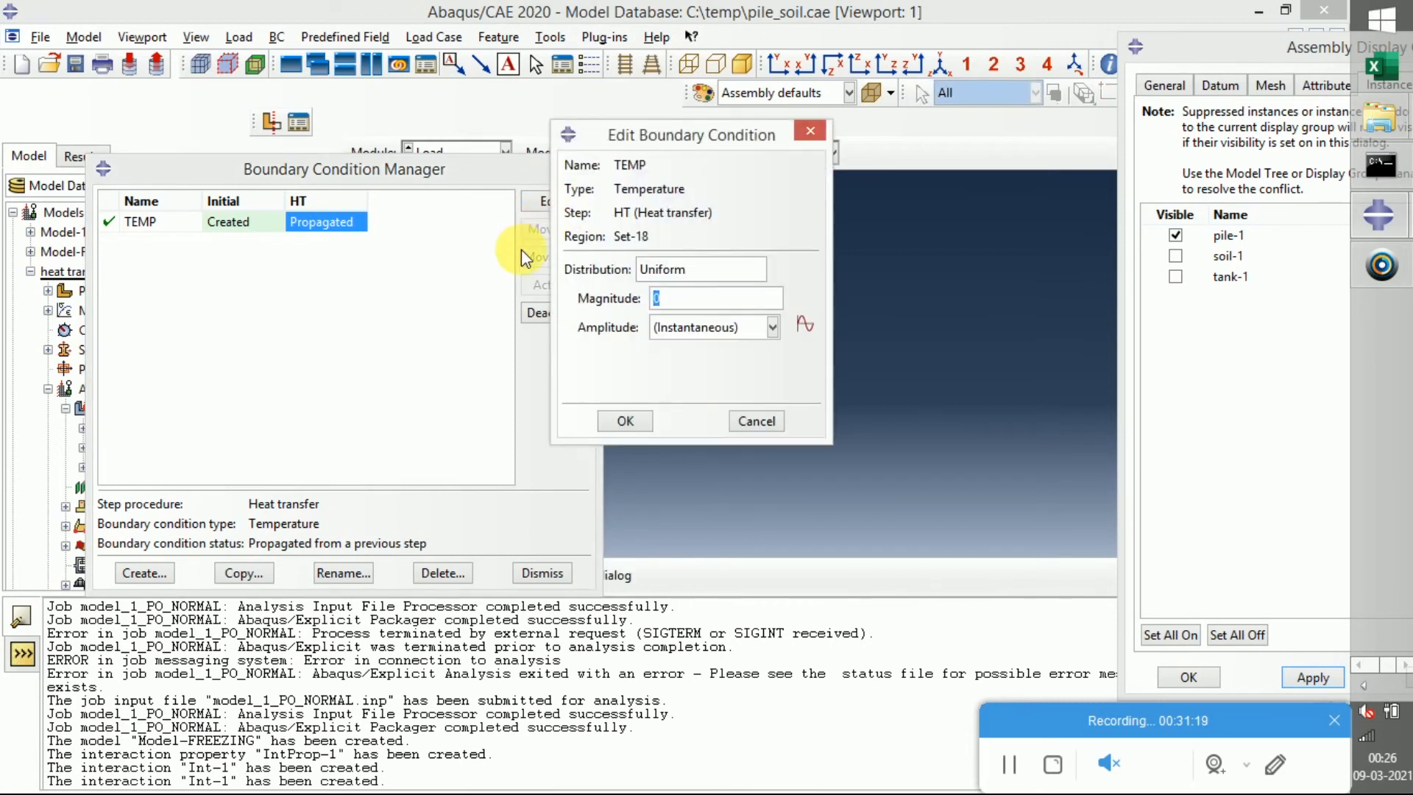
text(-24)
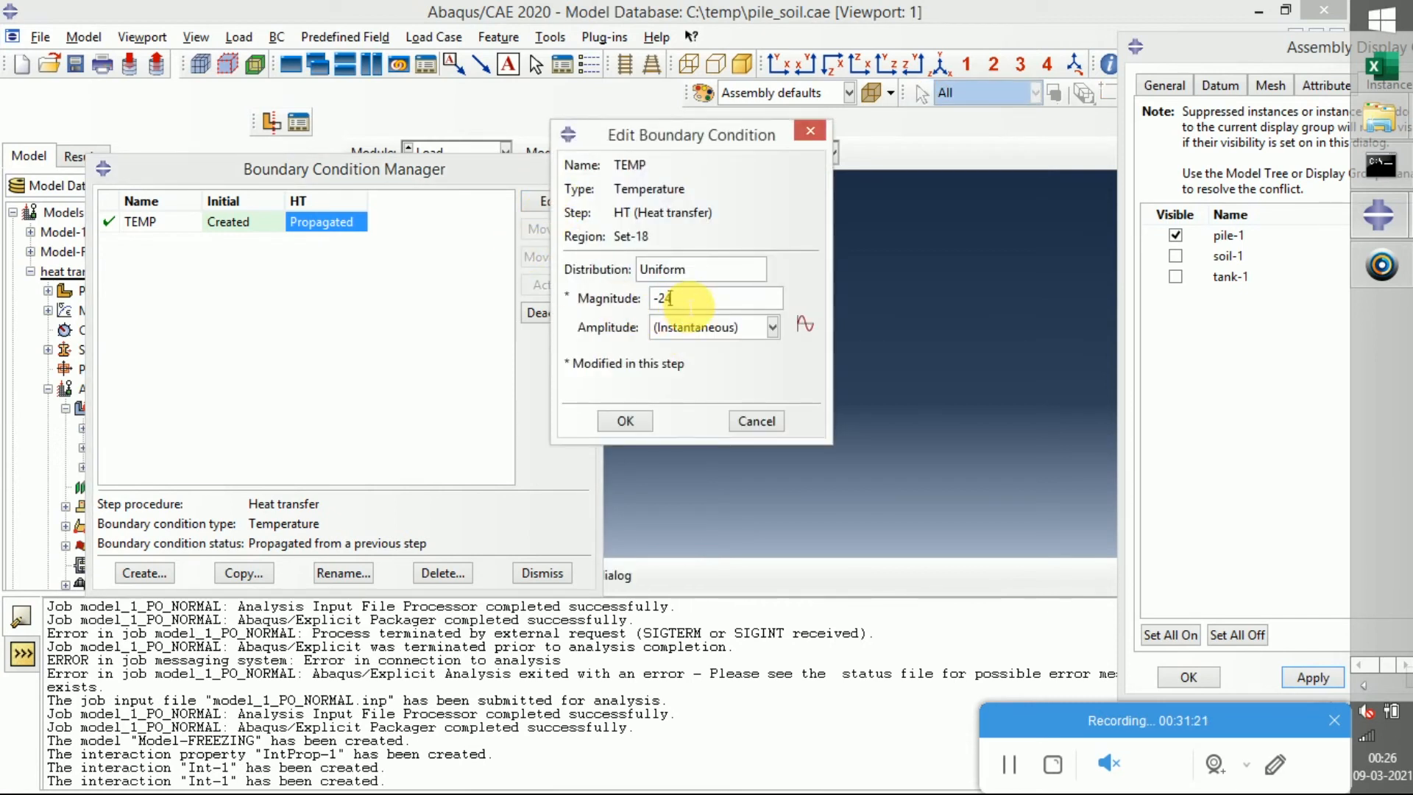
click(637, 421)
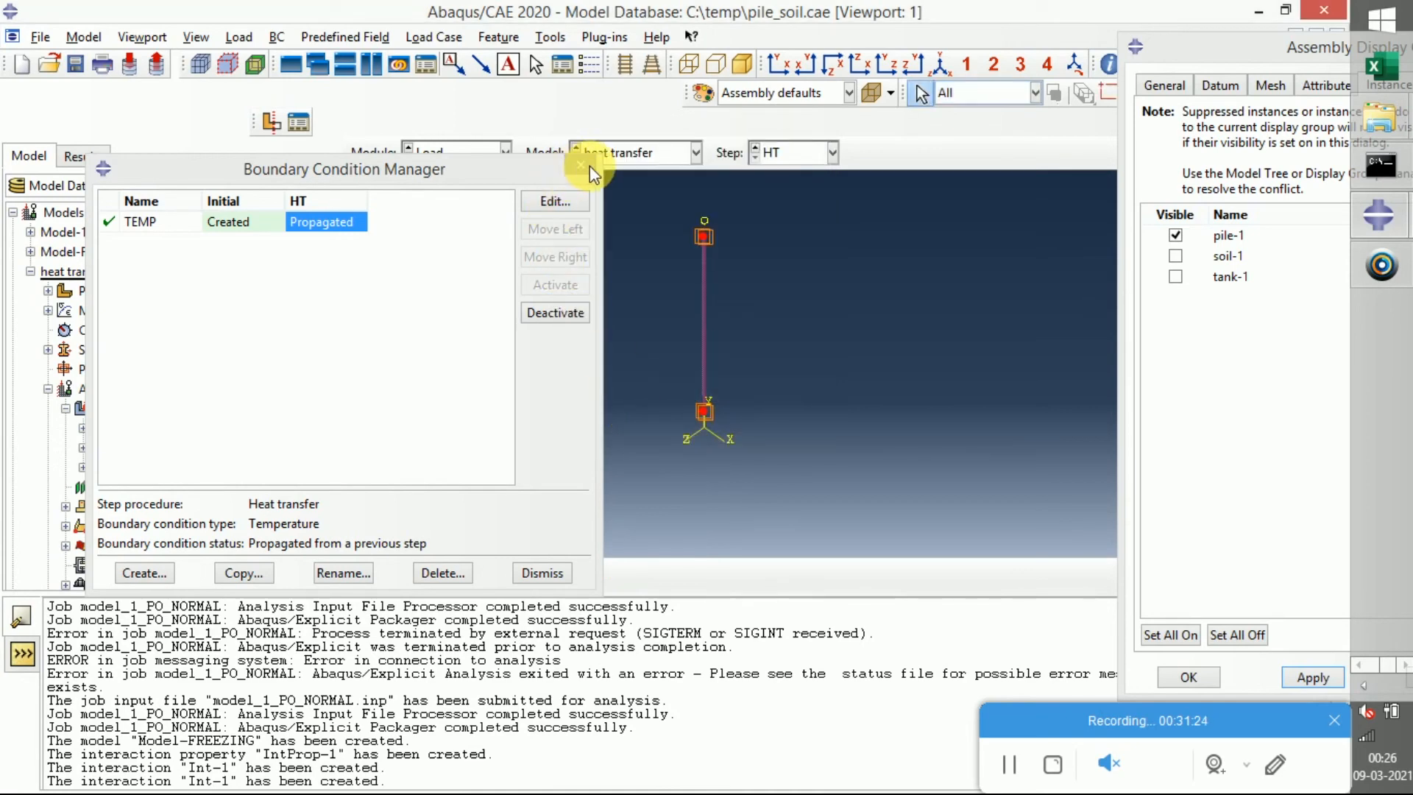
click(588, 166)
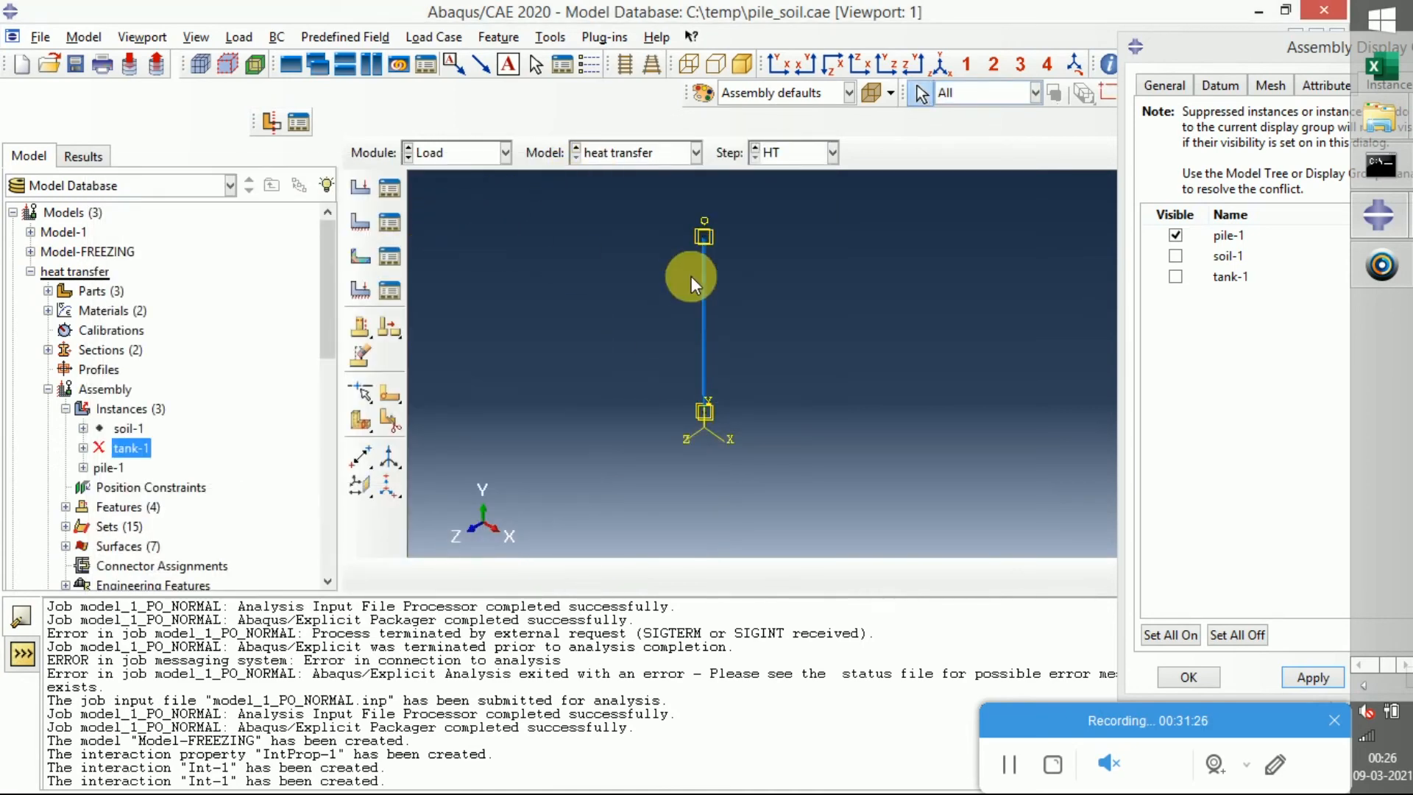
Start a Temperature predefined field in the Initial step with only the soil-1 instance displayed
click(369, 251)
click(1175, 234)
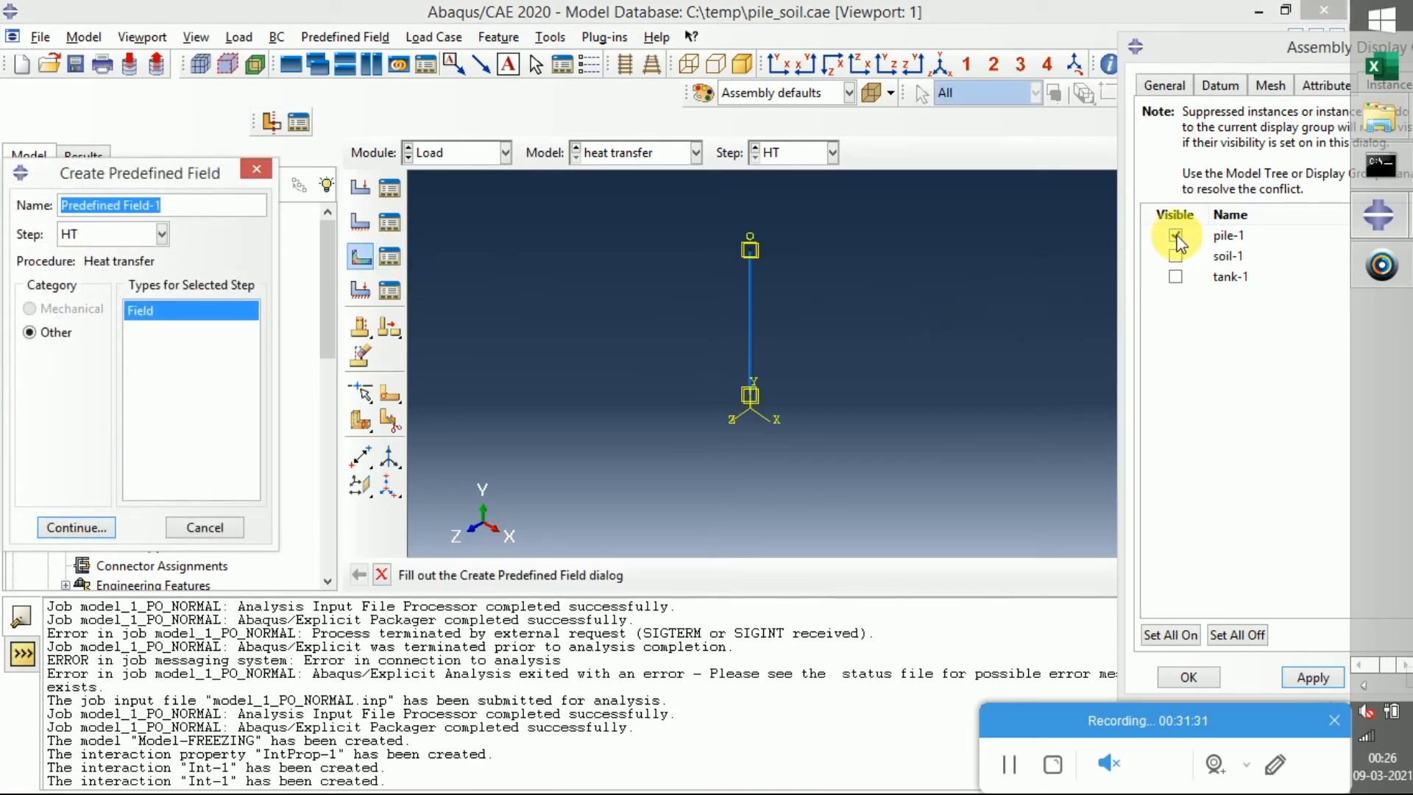
click(1175, 255)
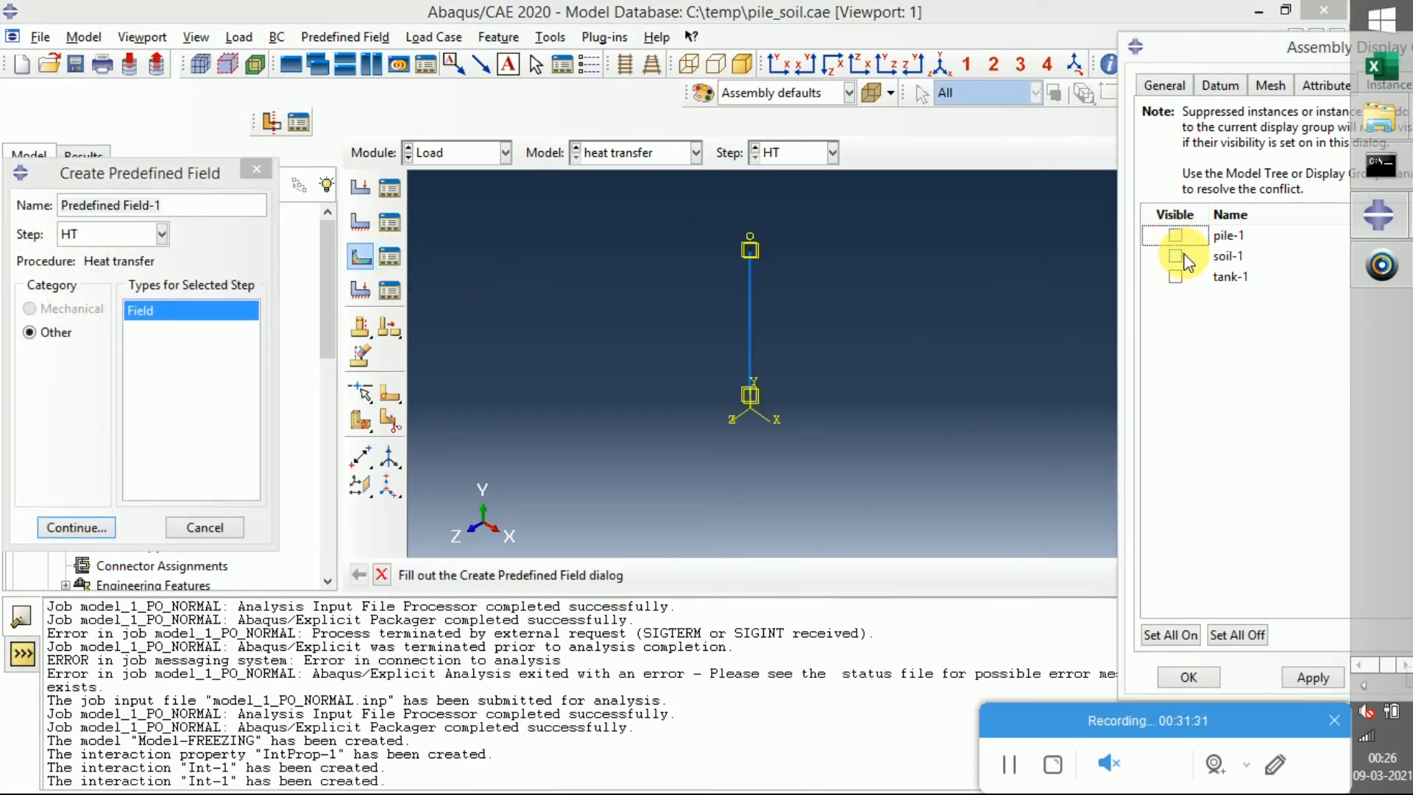
click(1307, 672)
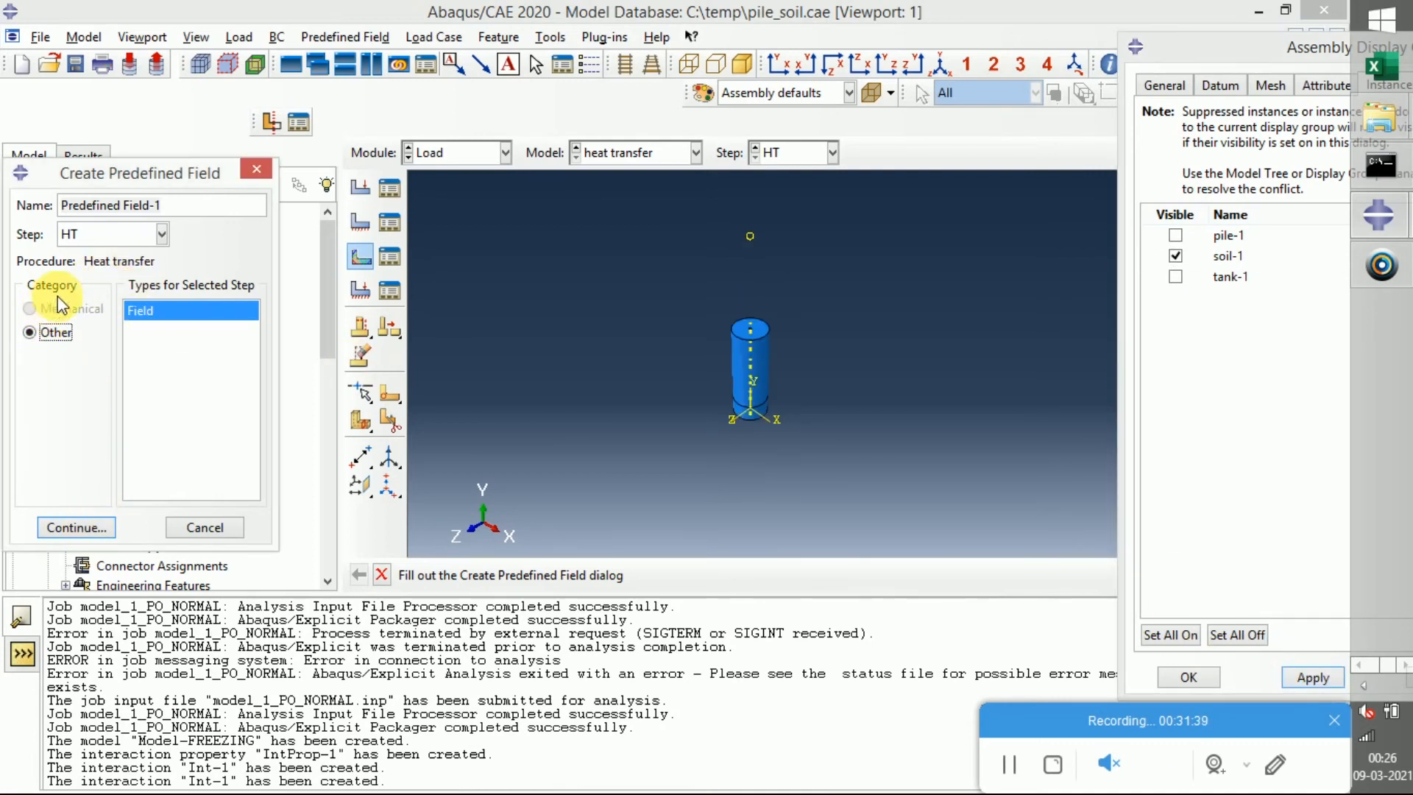
click(136, 236)
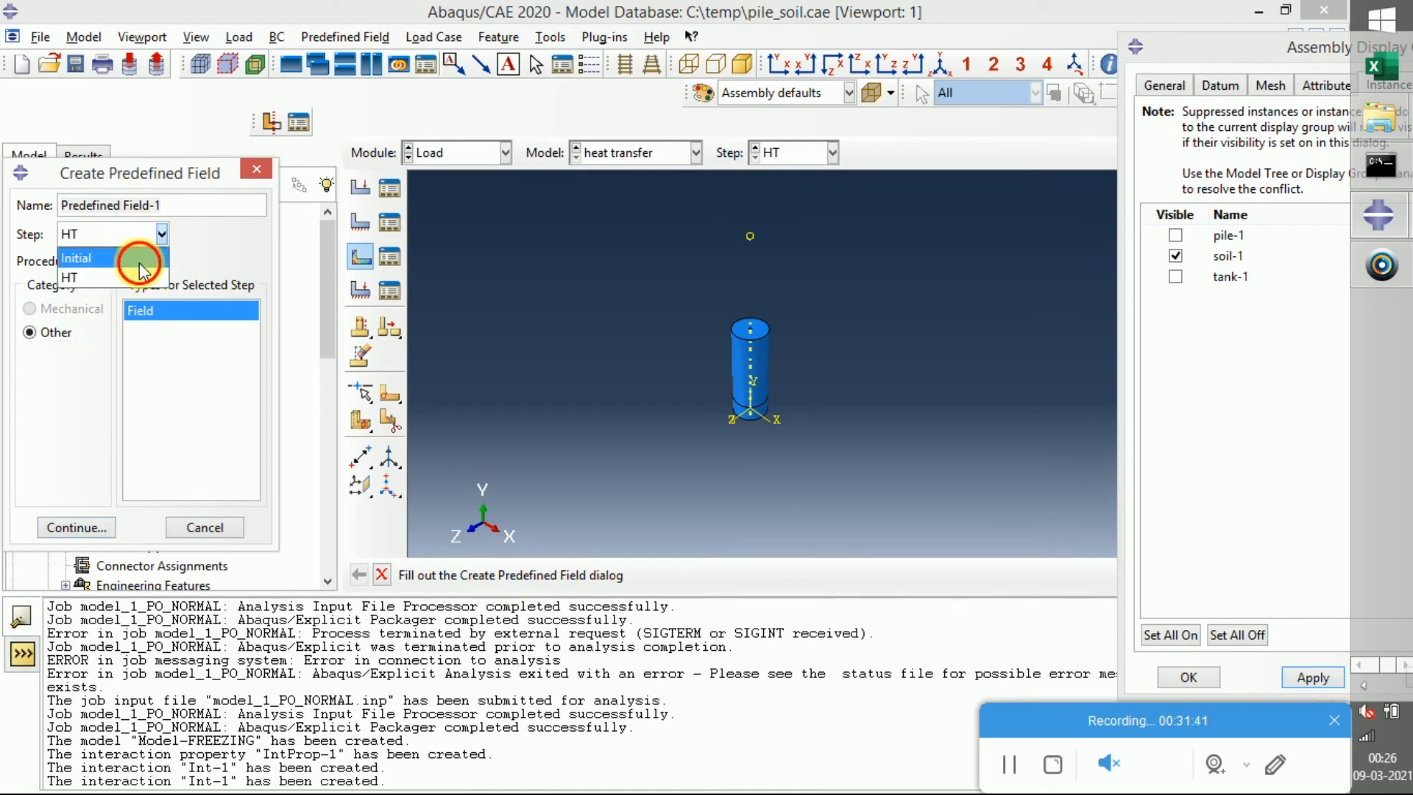
click(137, 260)
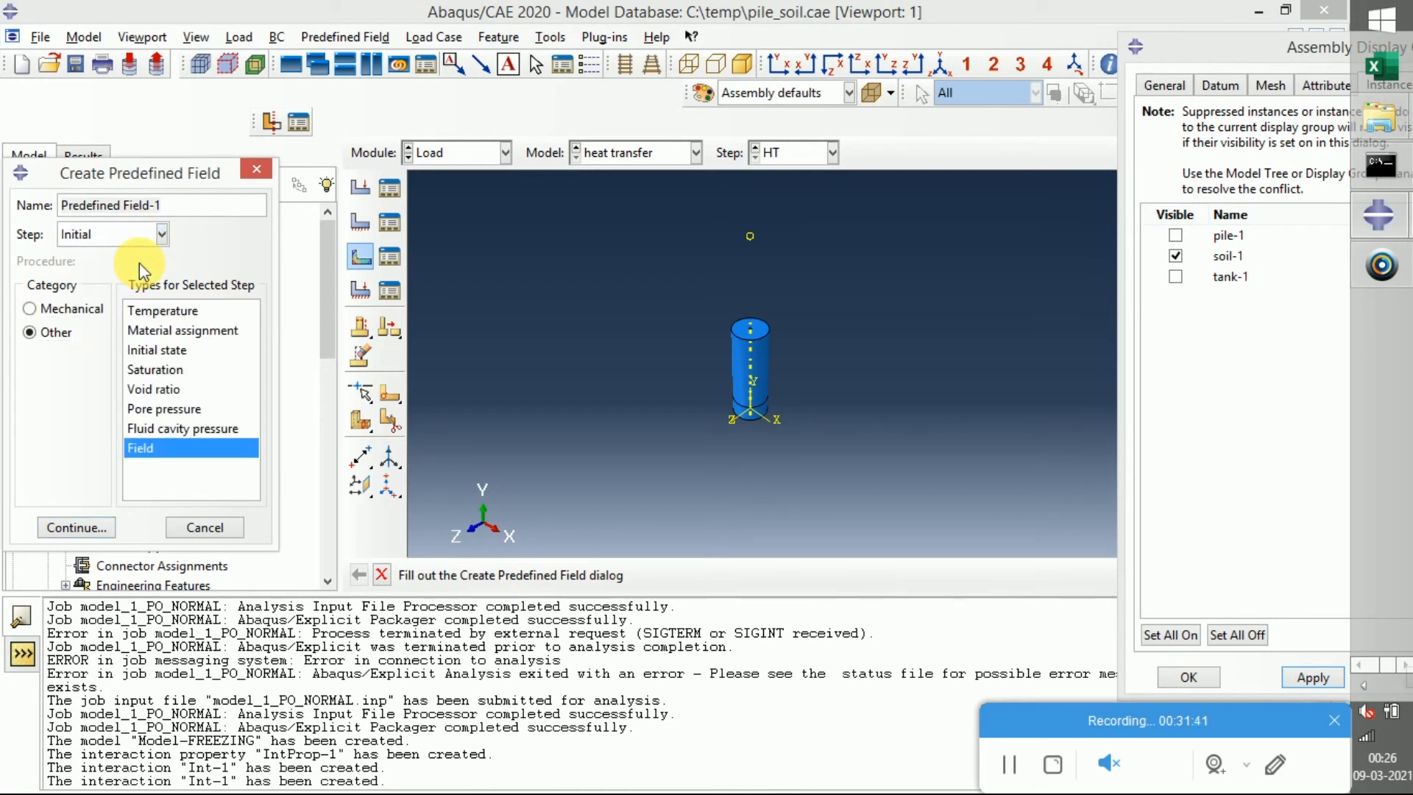
click(148, 309)
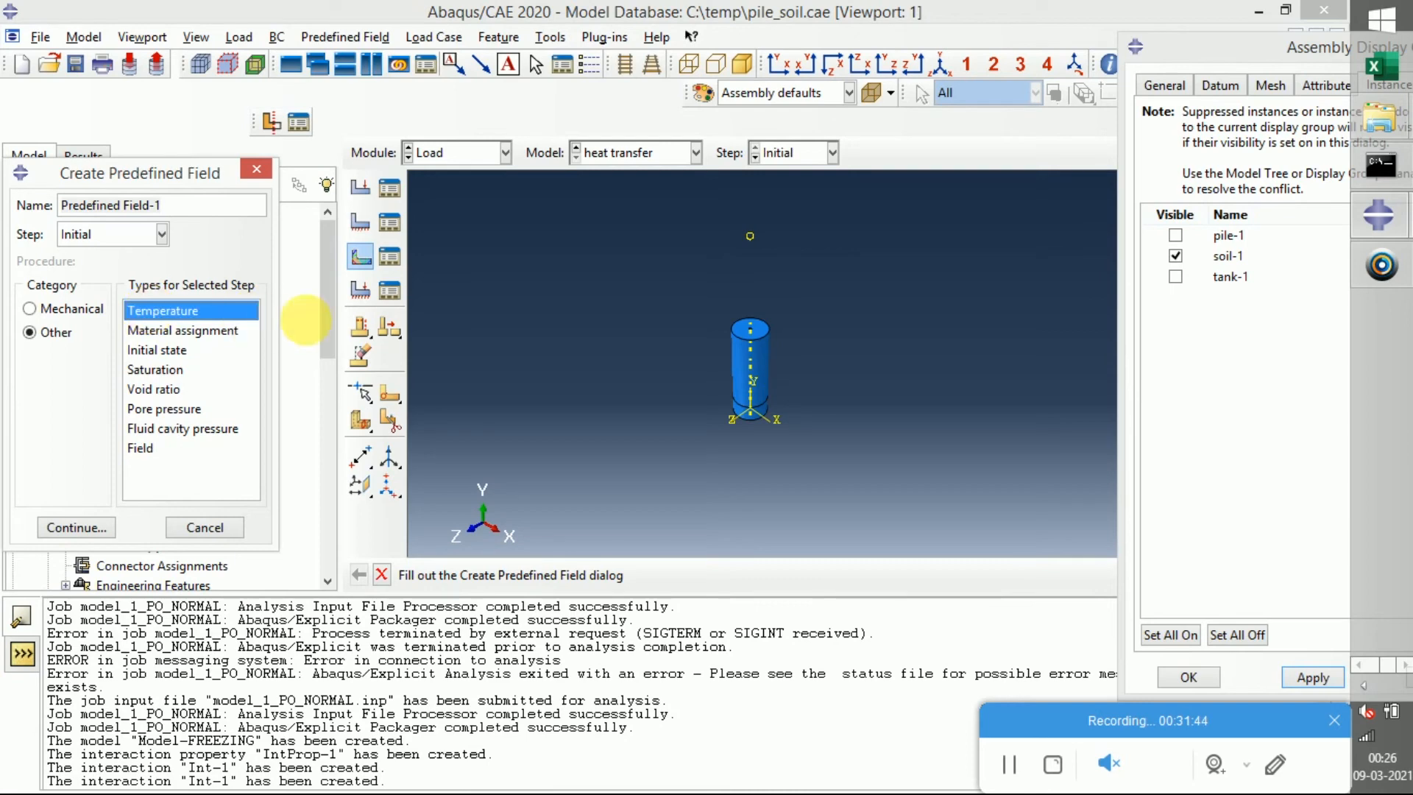
click(77, 527)
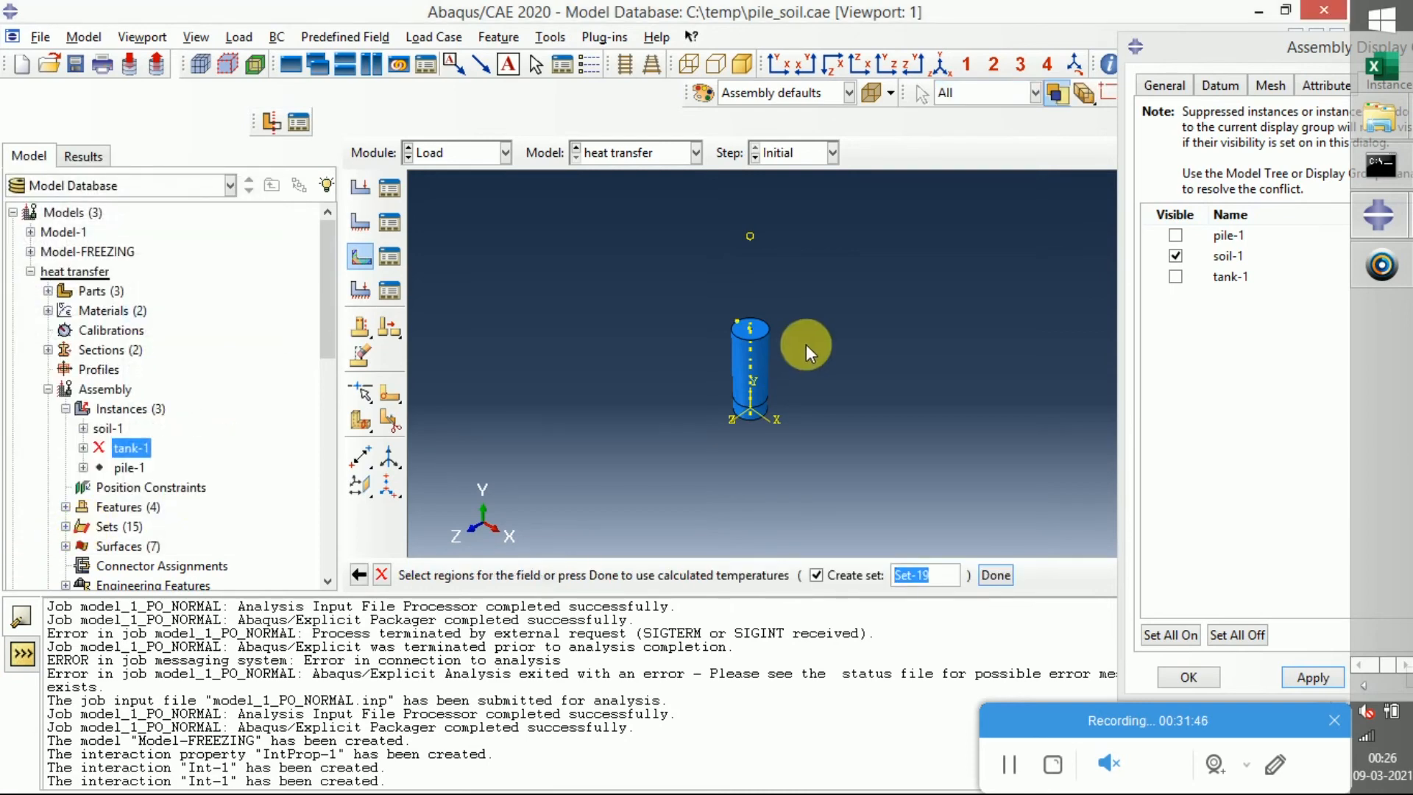
Apply the predefined temperature field to the entire soil with magnitude 1, and save the model database
click(730, 375)
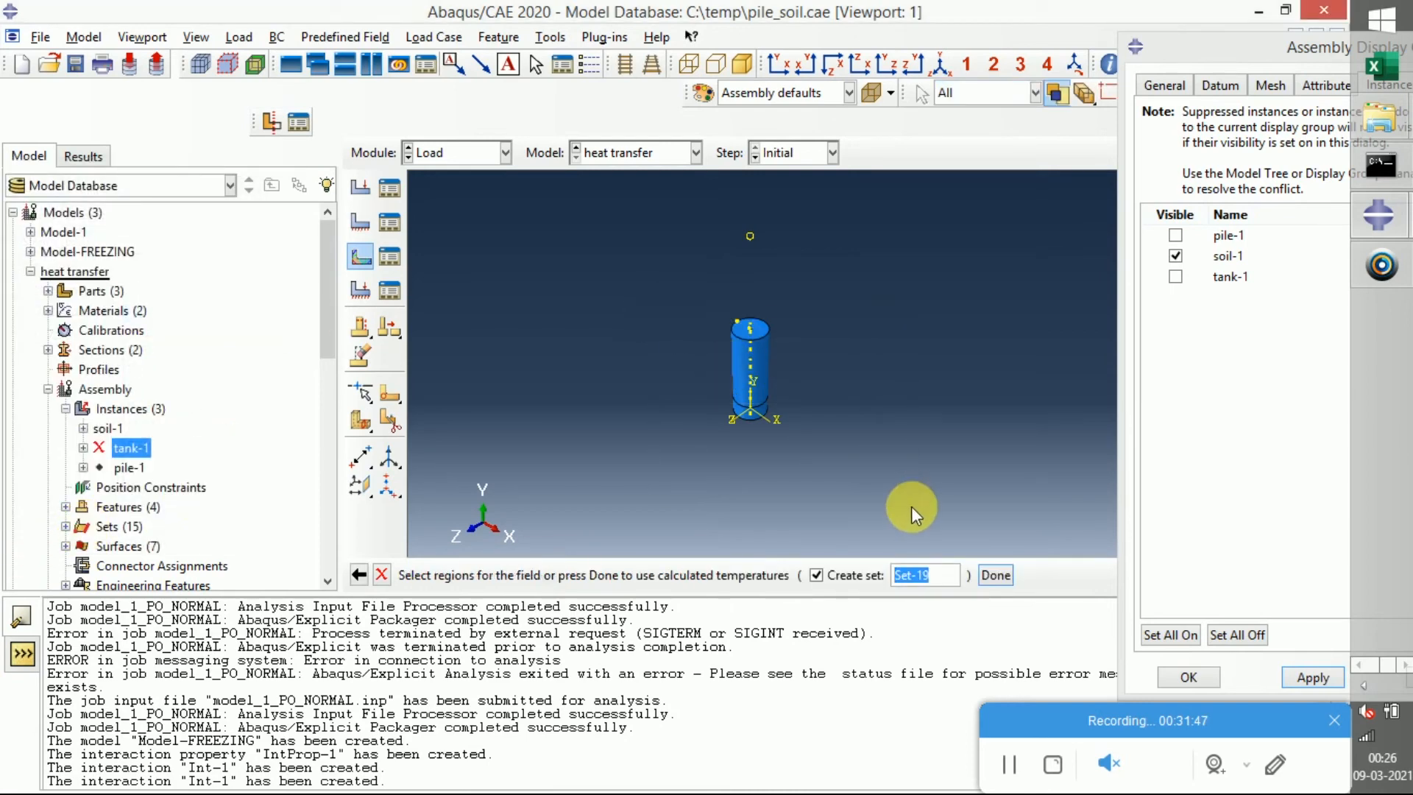
click(994, 575)
click(184, 337)
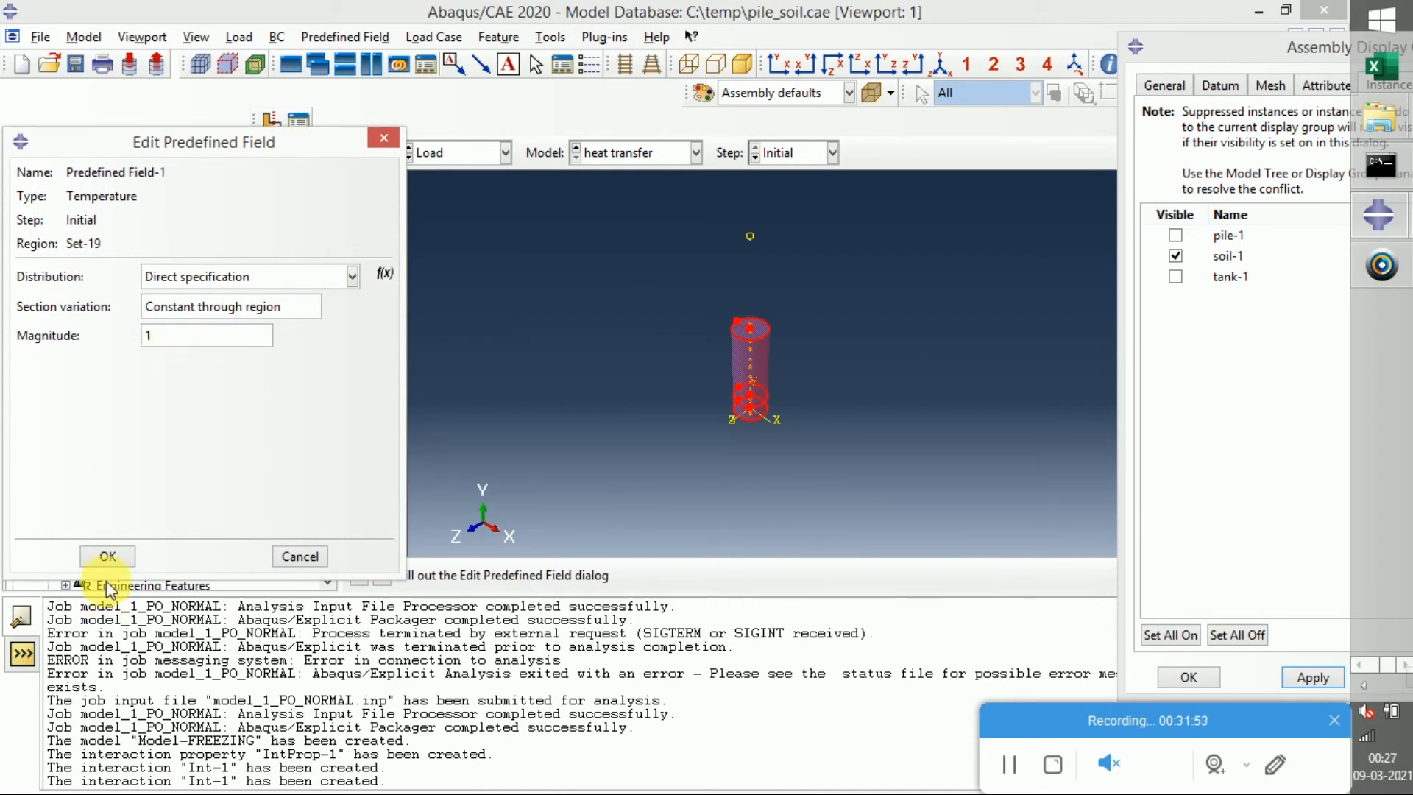
click(112, 556)
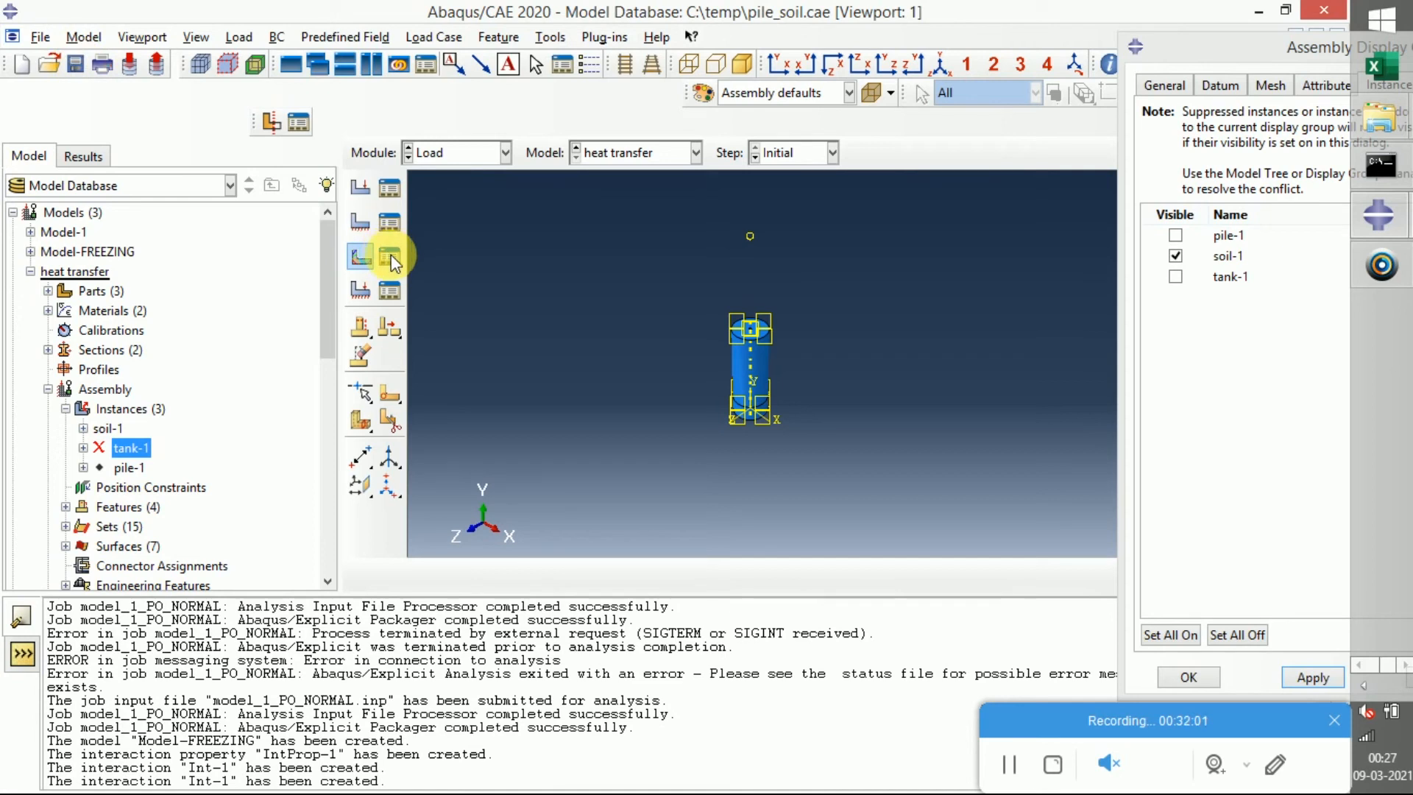
click(76, 64)
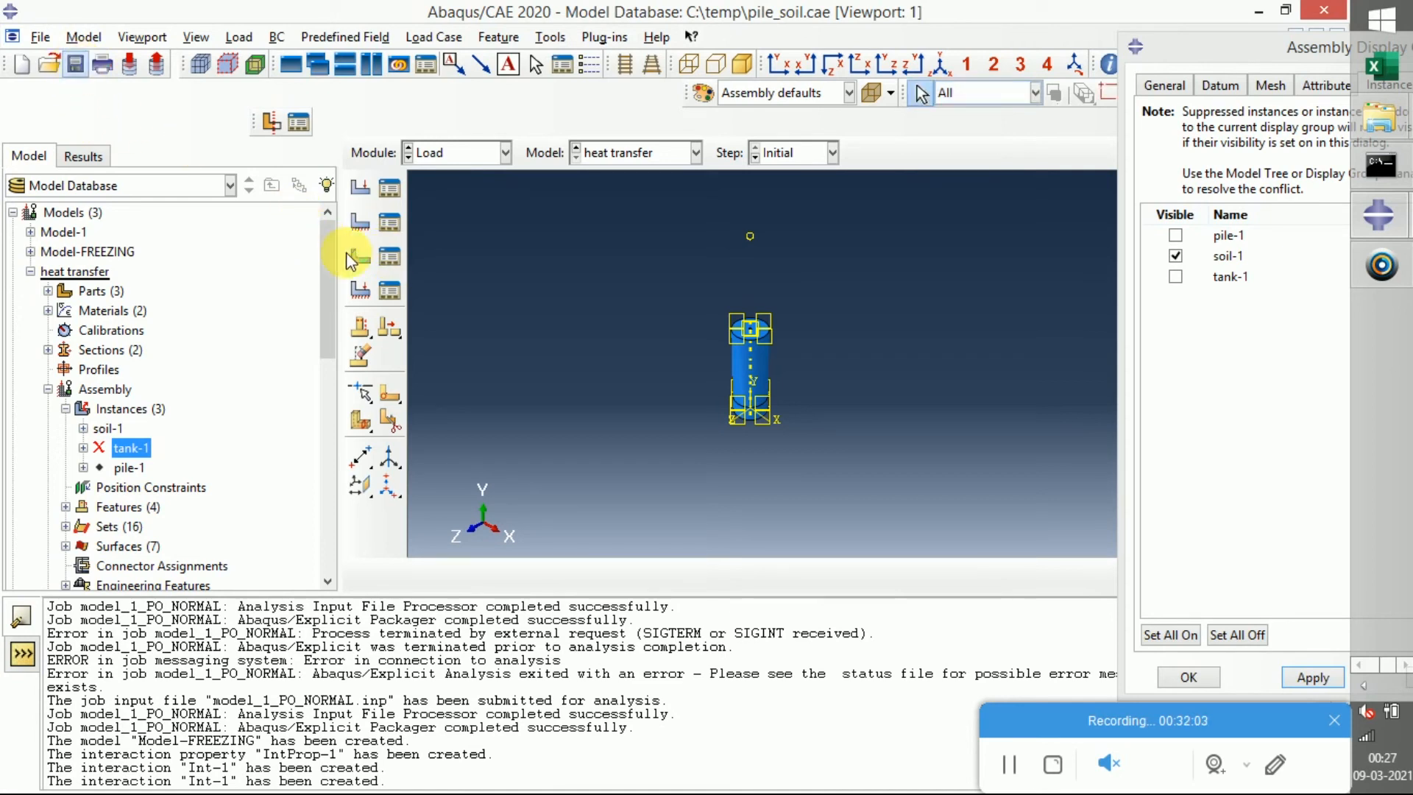
Check the predefined field and the TEMP boundary condition in the HT step, and save the model database again
click(396, 257)
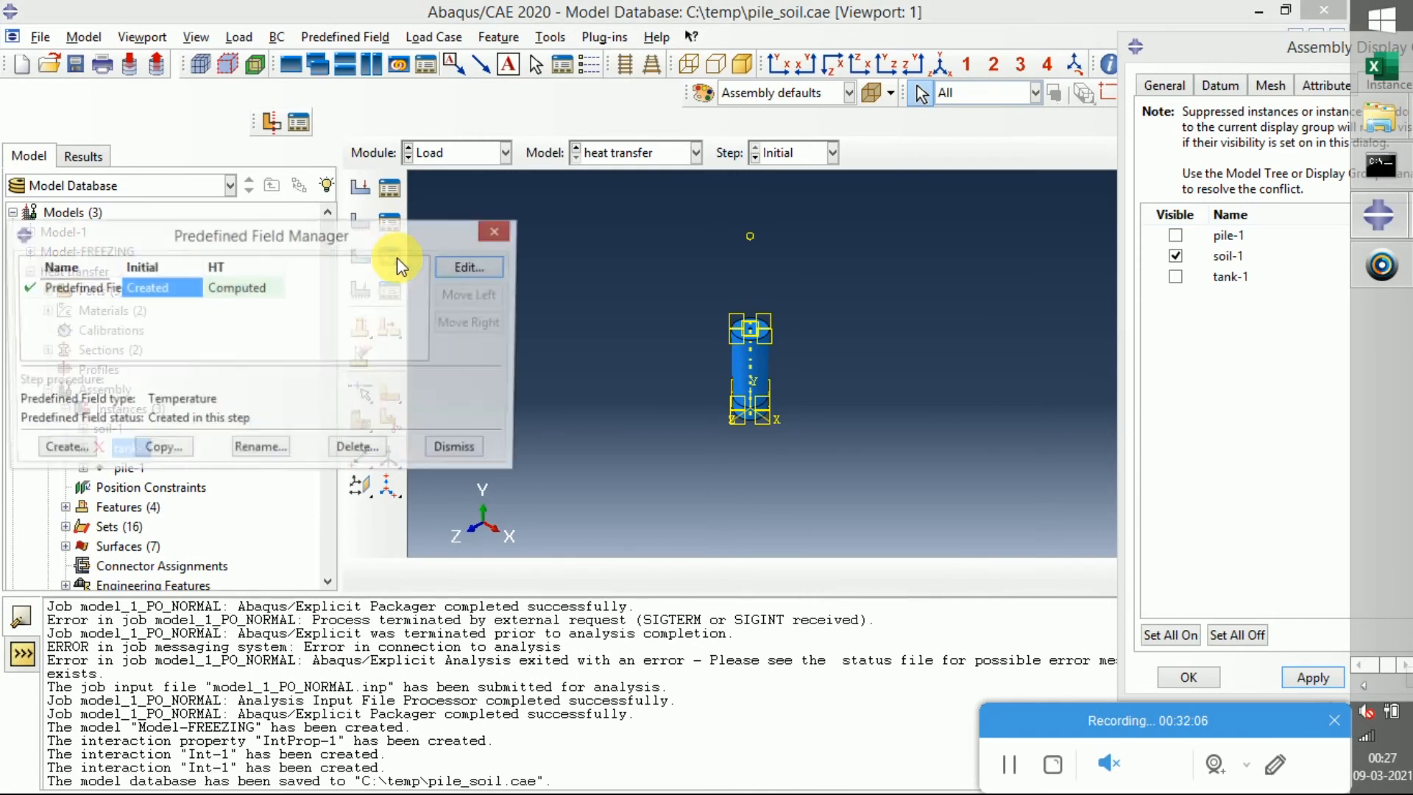
click(254, 288)
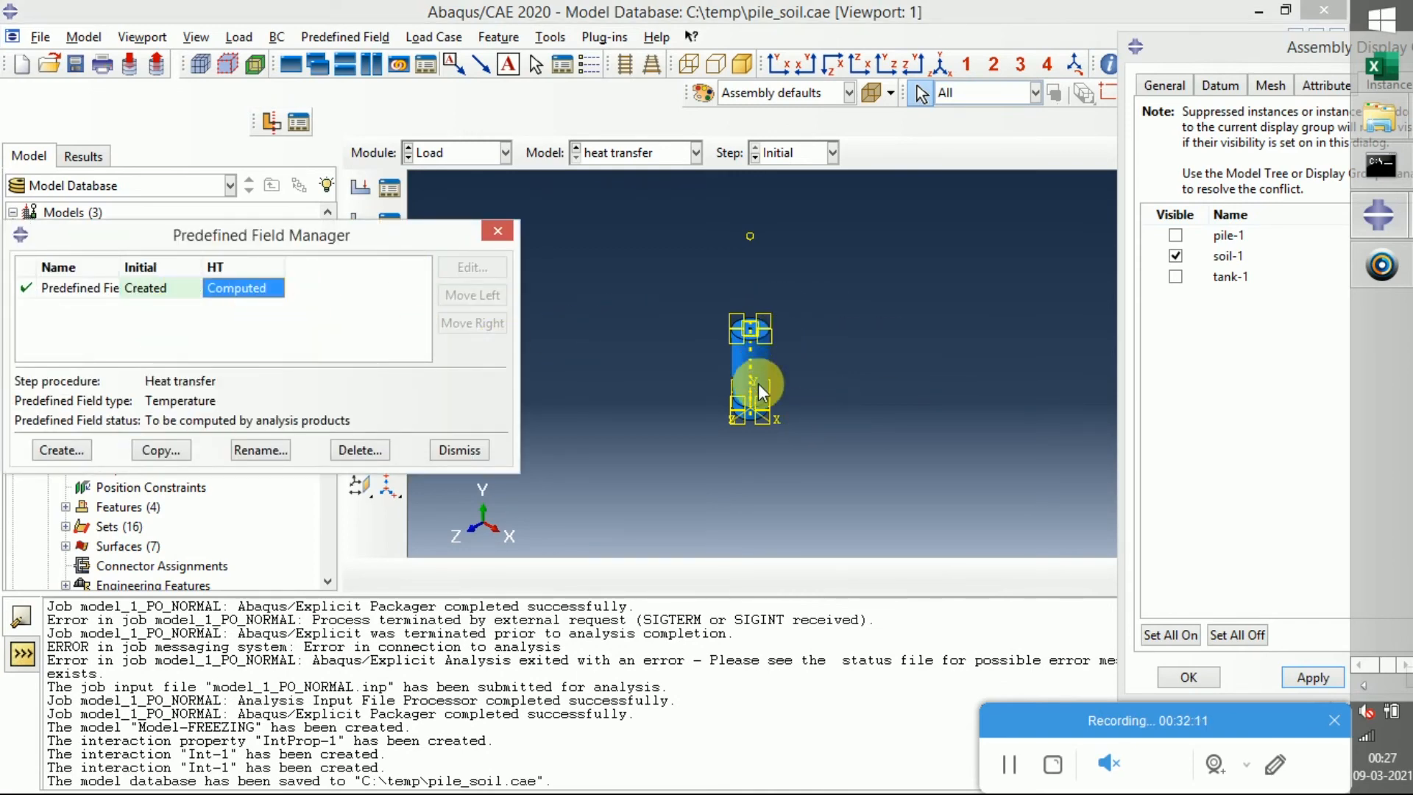
click(494, 230)
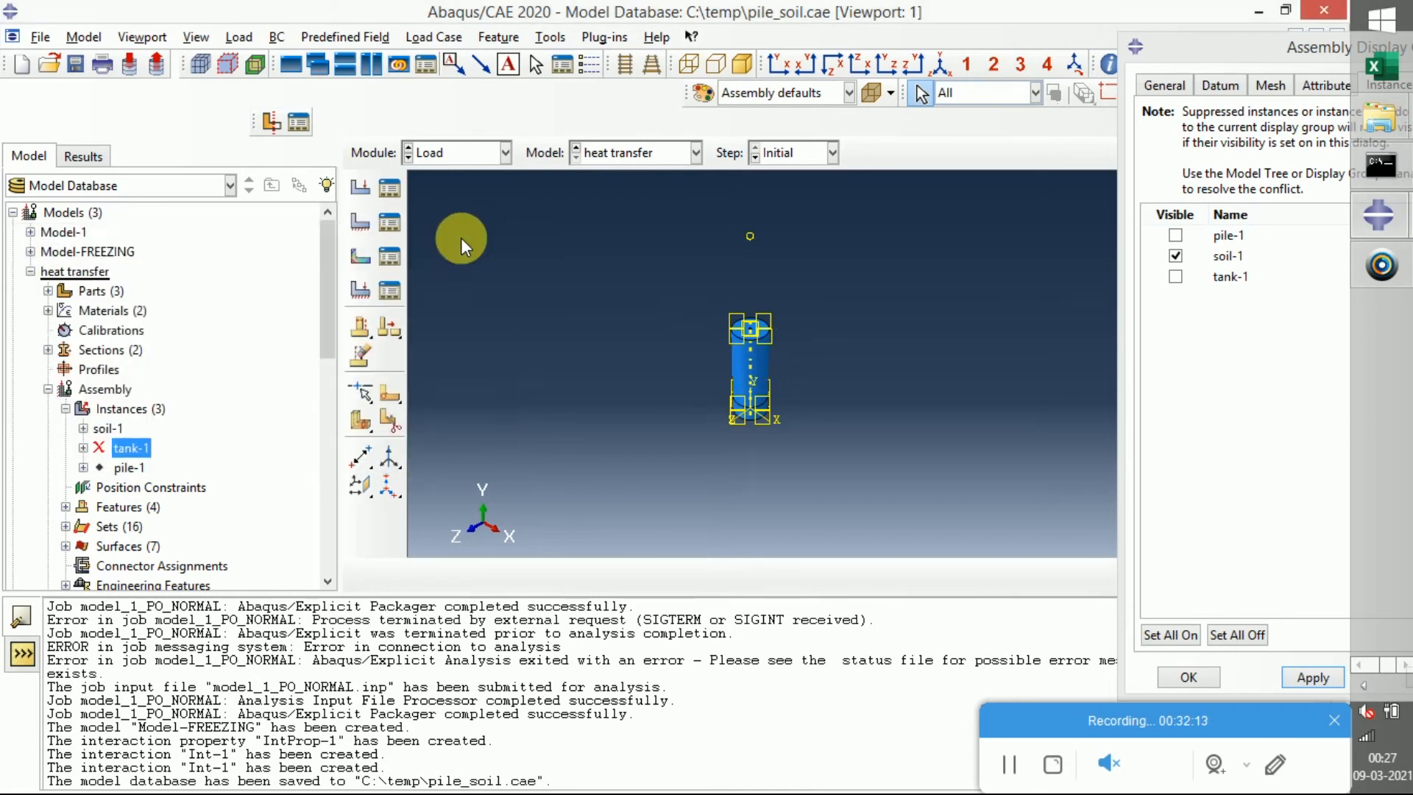
click(396, 221)
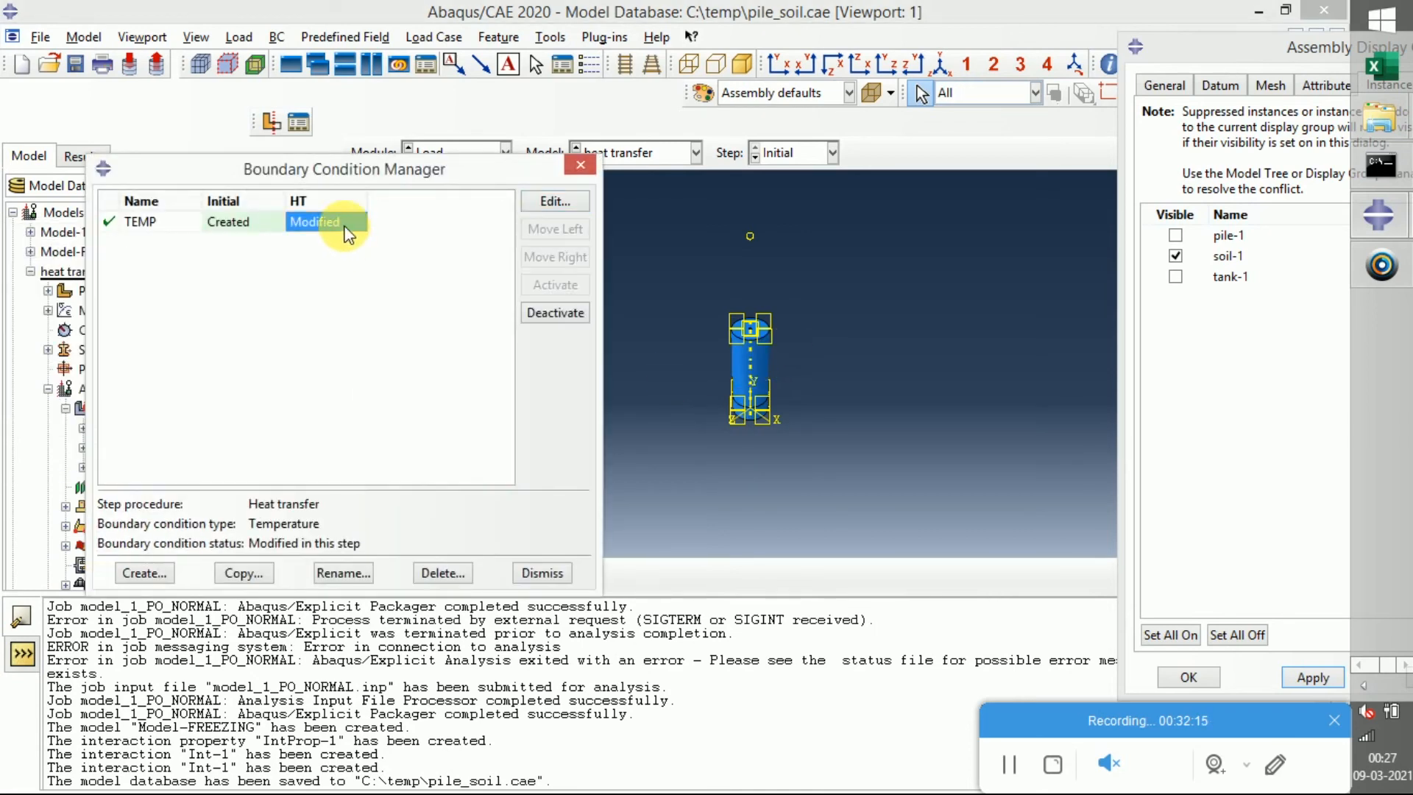
click(554, 203)
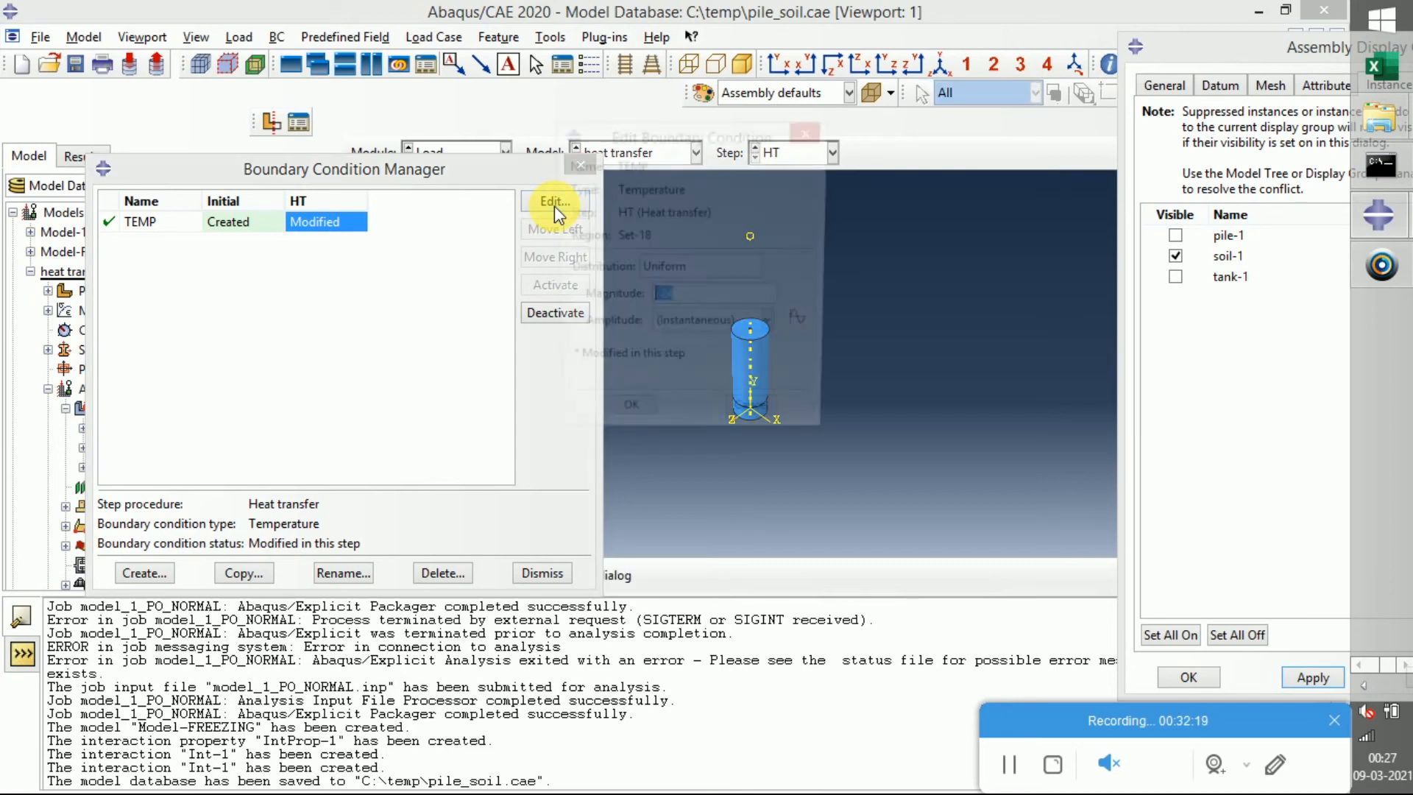
click(809, 134)
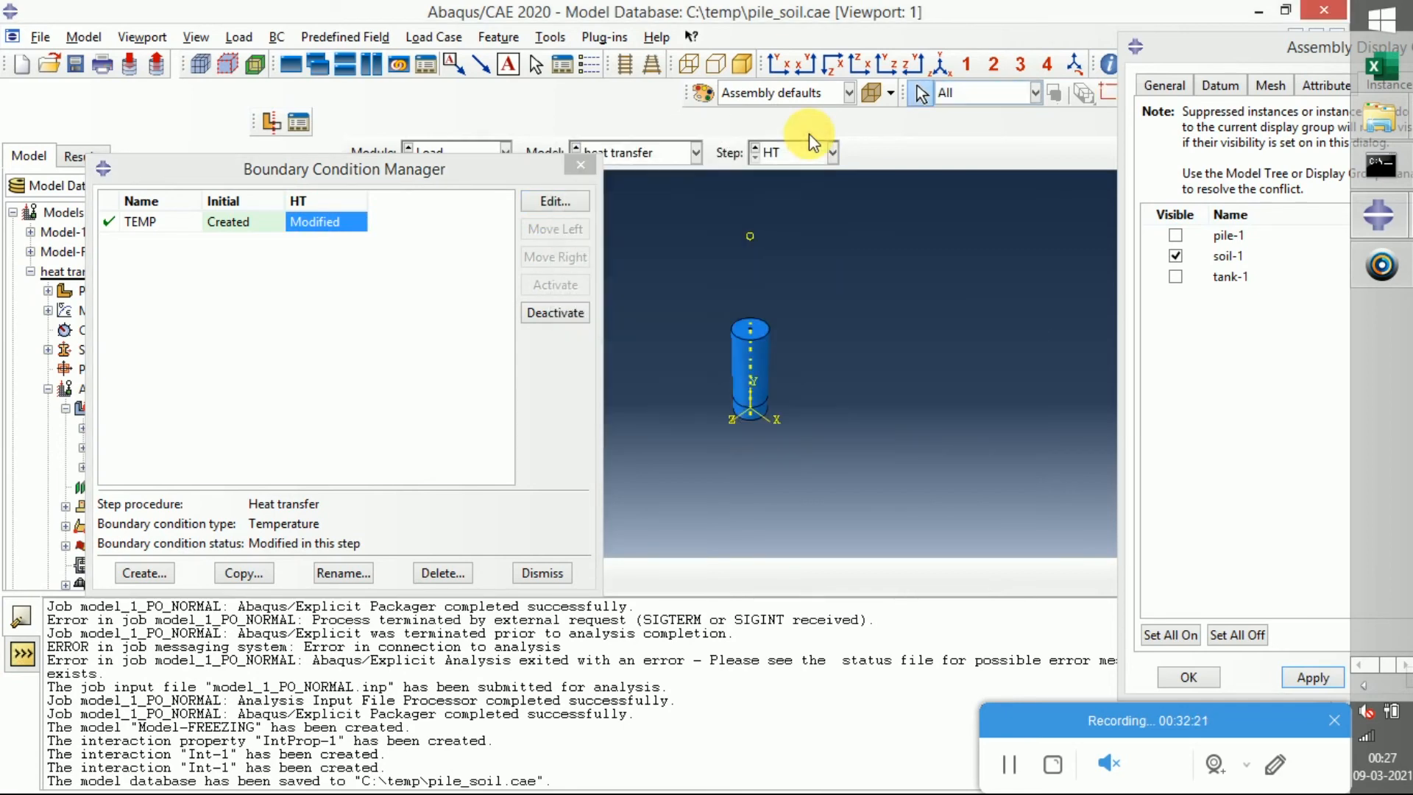
click(582, 166)
click(75, 65)
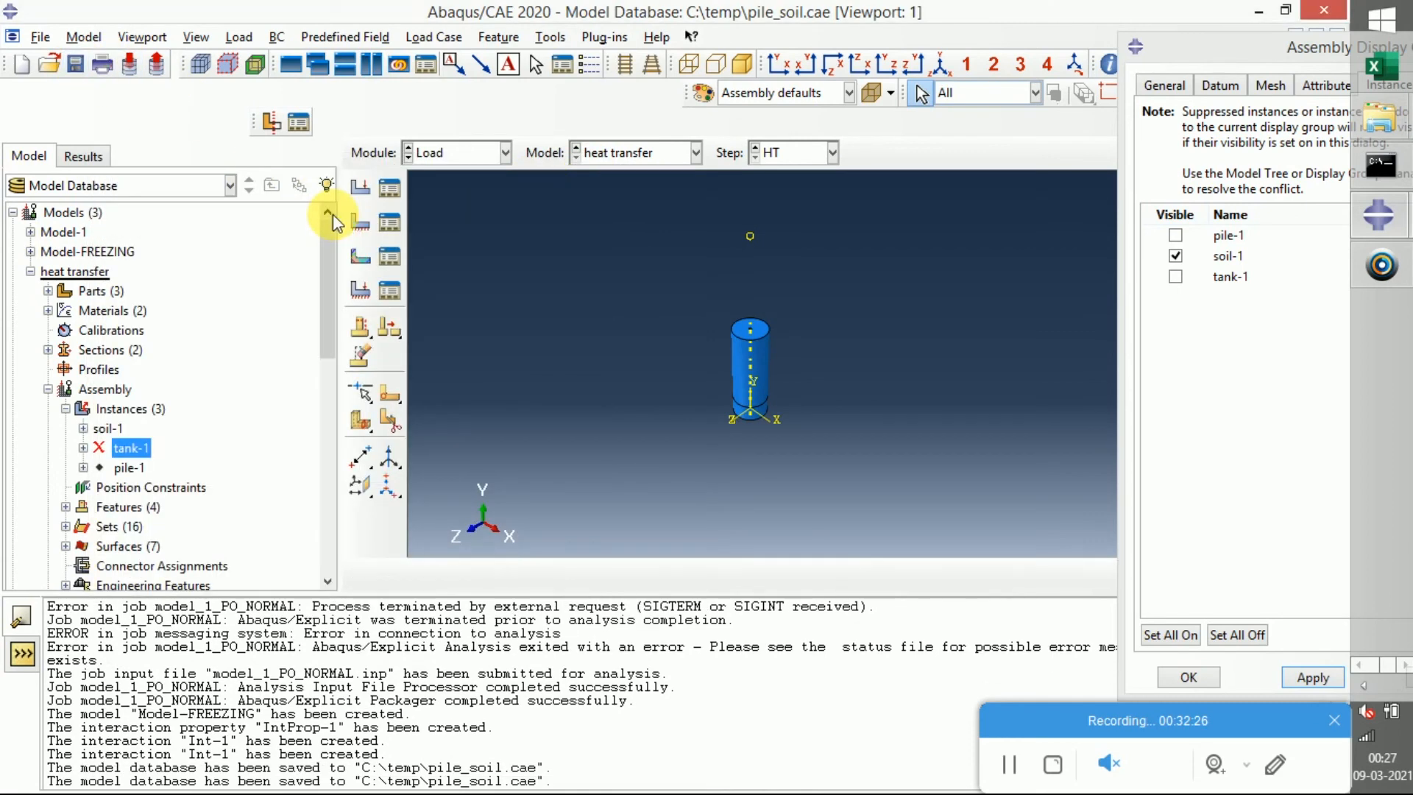
Make all assembly instances visible again, including pile-1 and tank-1
drag(320, 275, 337, 317)
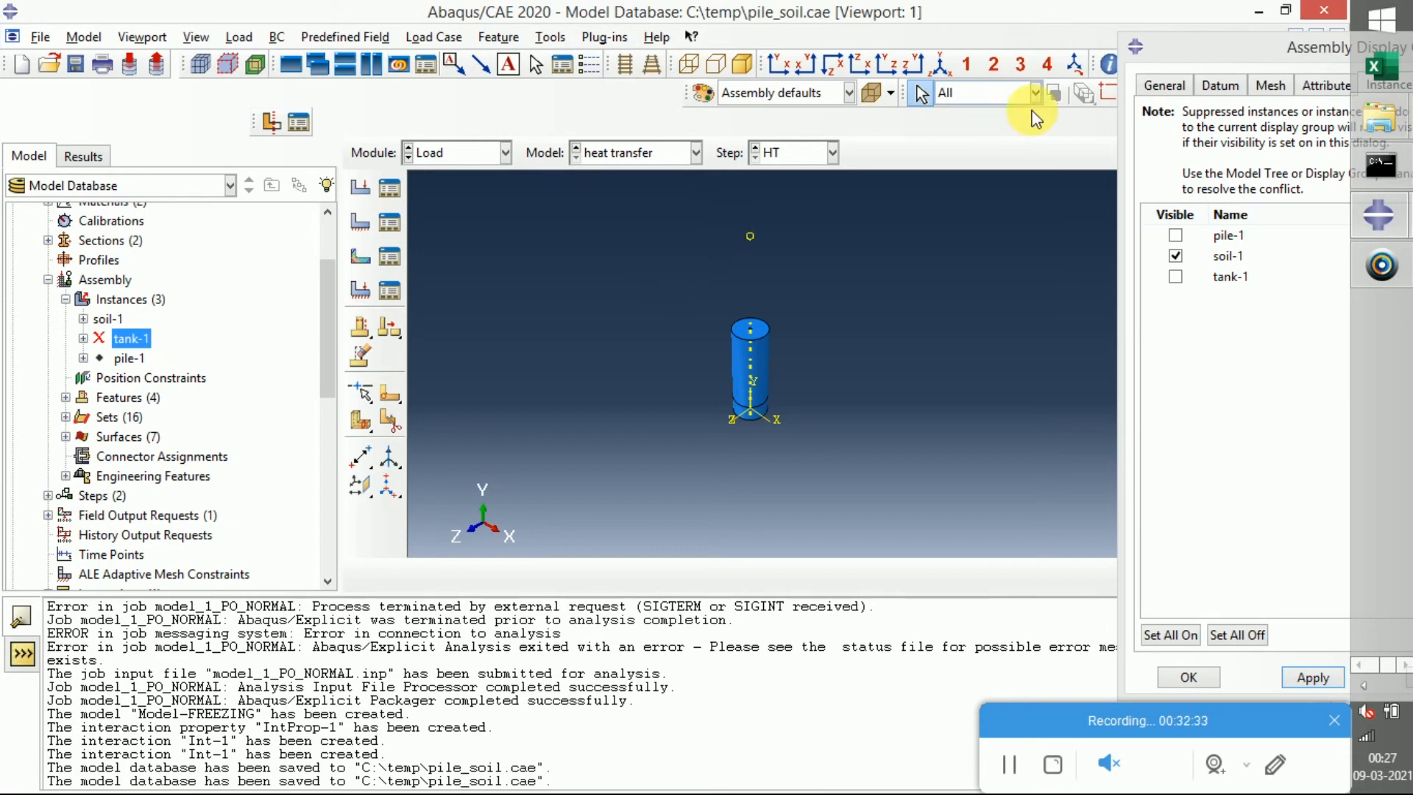
drag(1182, 51, 1097, 20)
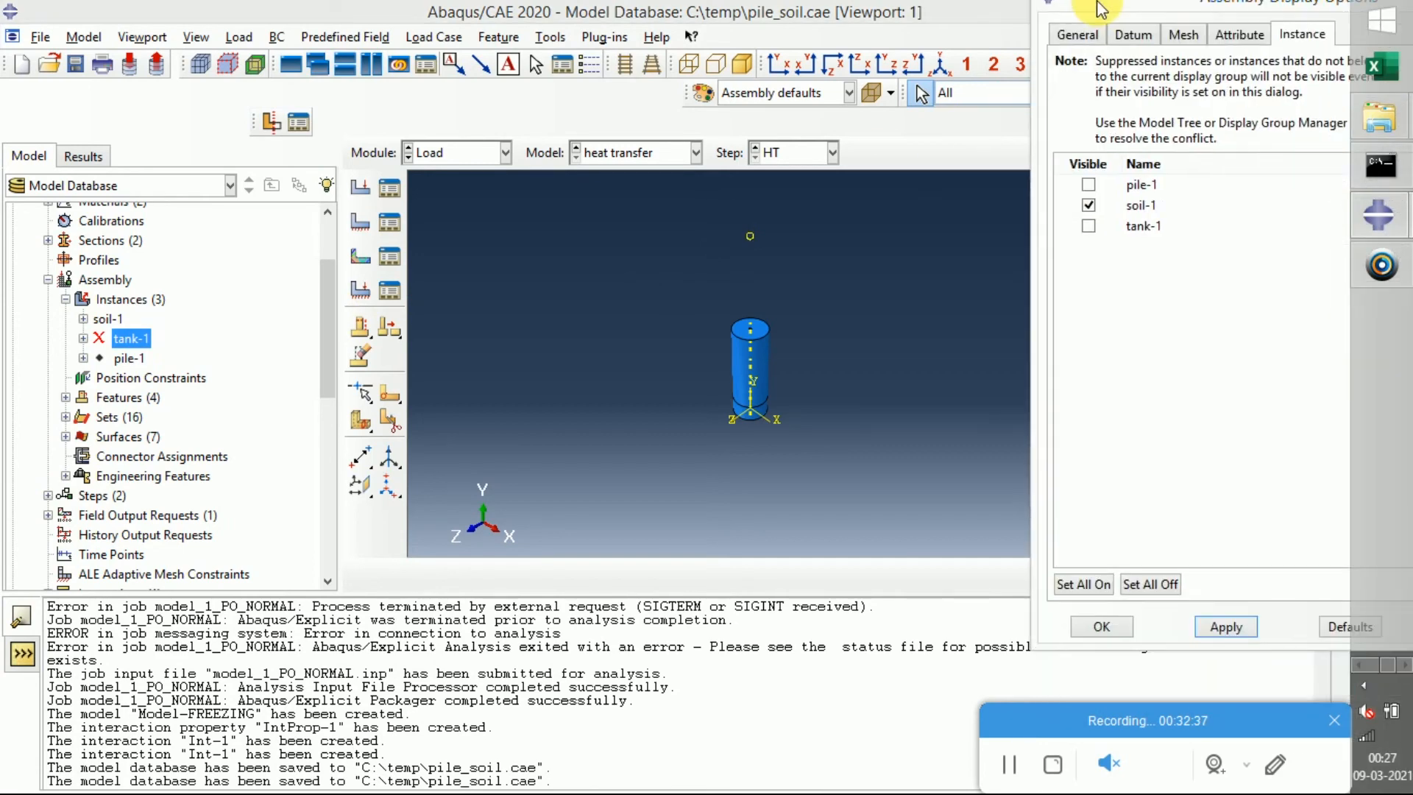
click(1104, 601)
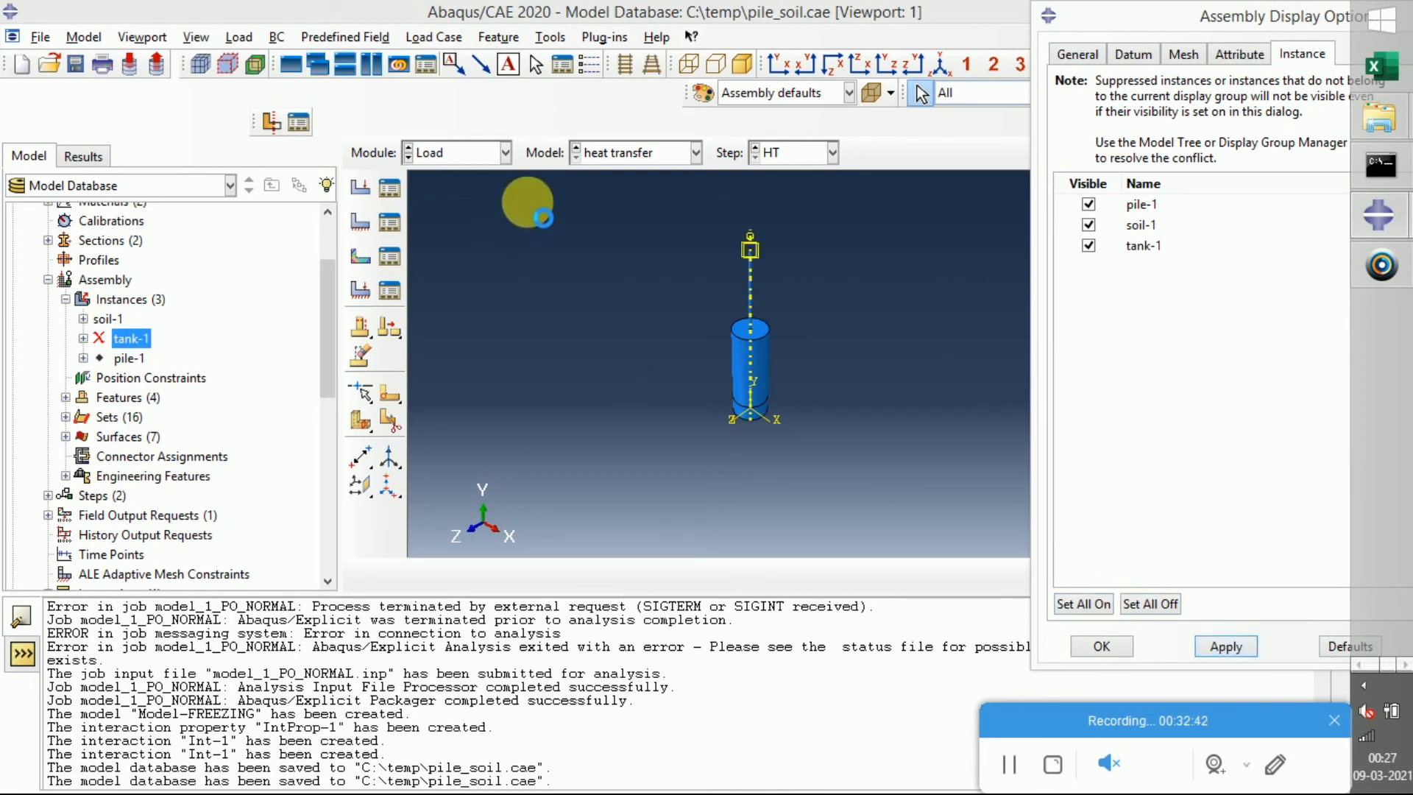
Check the global seeds and mesh of the assembly in the Mesh module, and save the model database
click(463, 152)
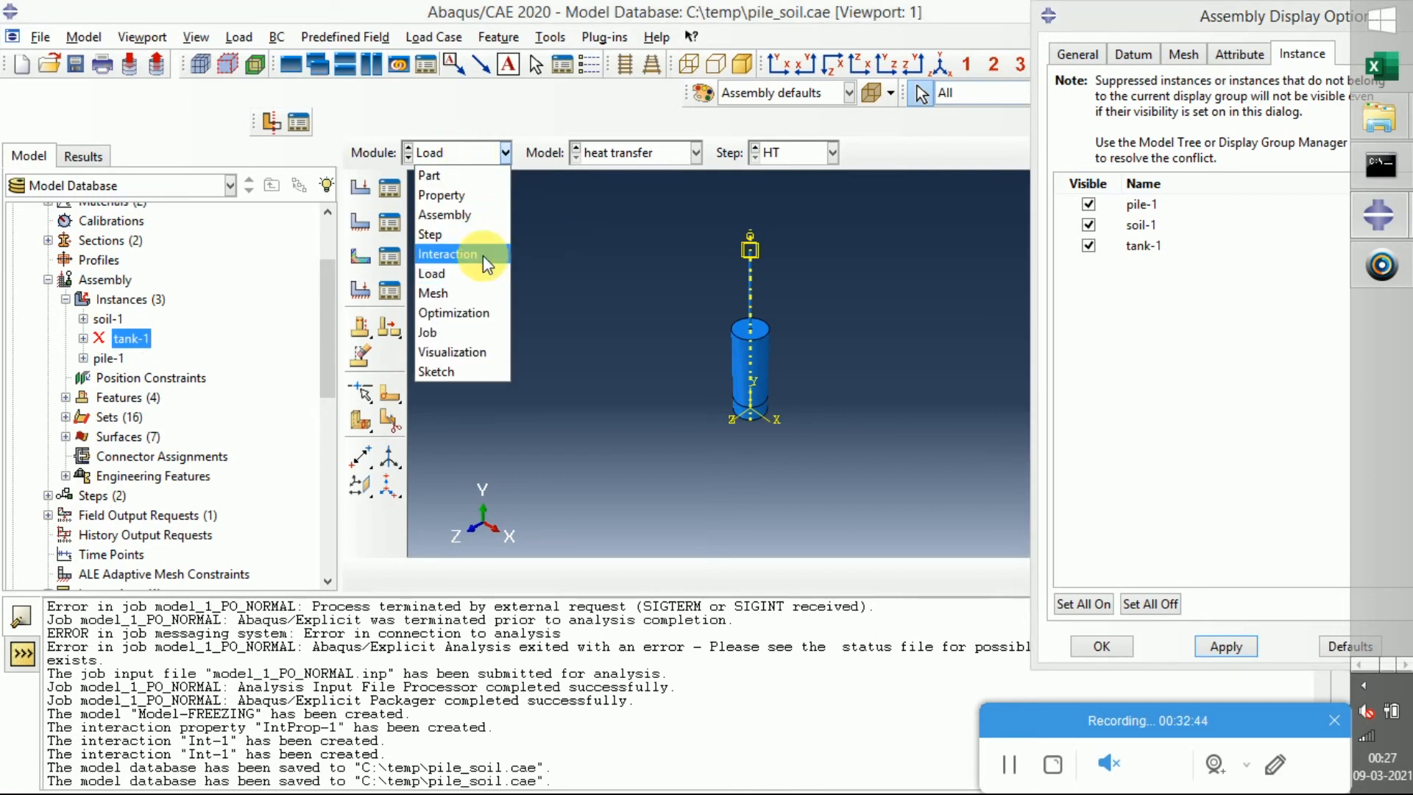
click(482, 294)
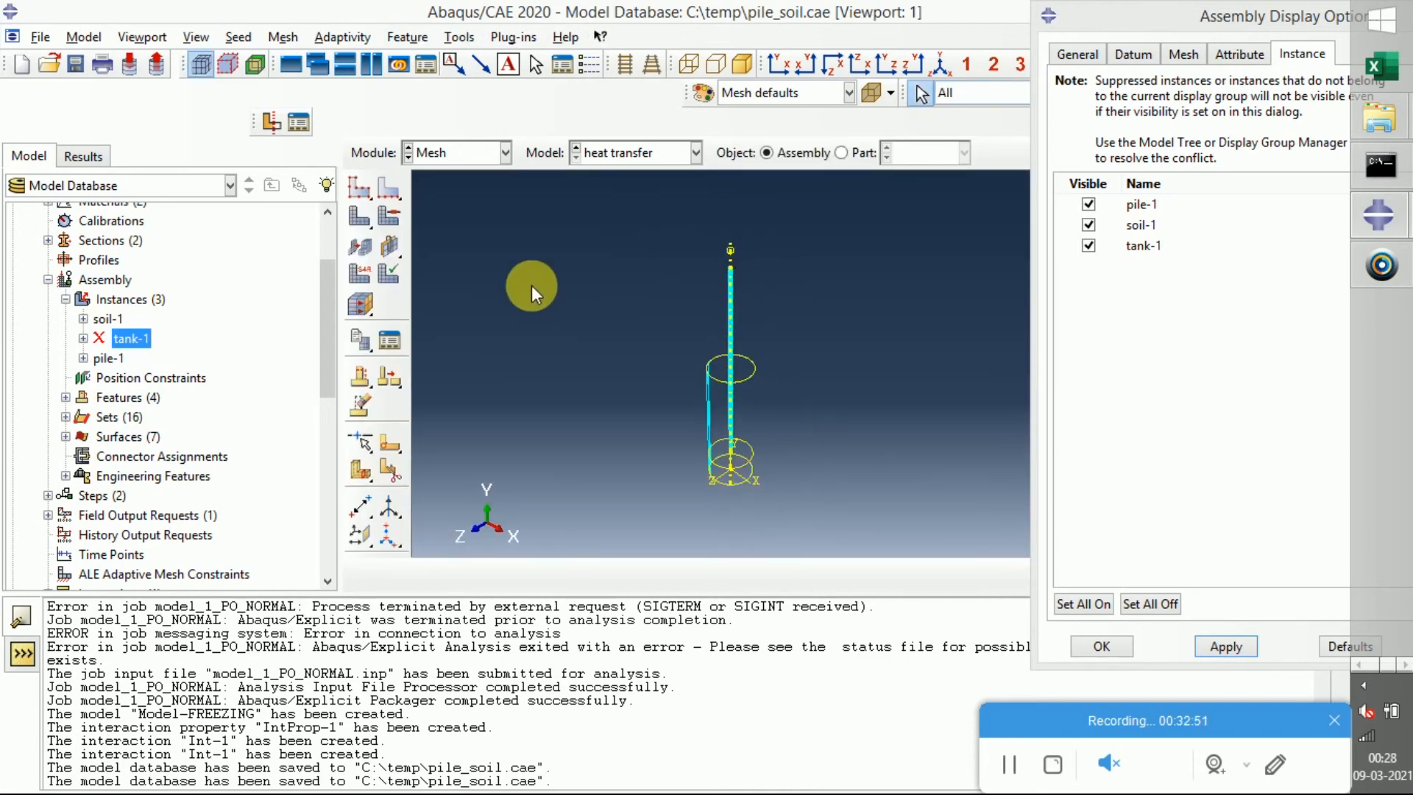
click(365, 185)
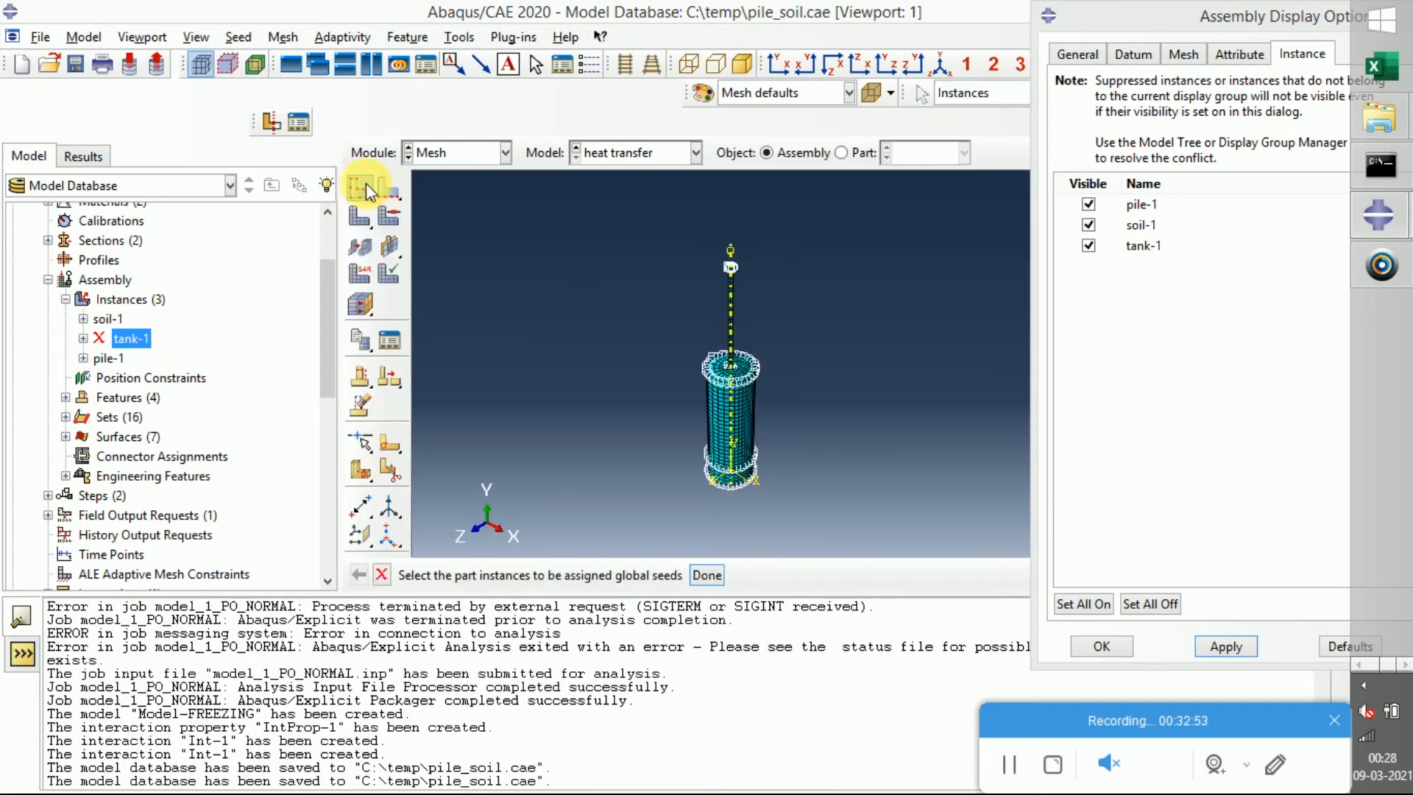
click(366, 186)
drag(330, 366, 317, 581)
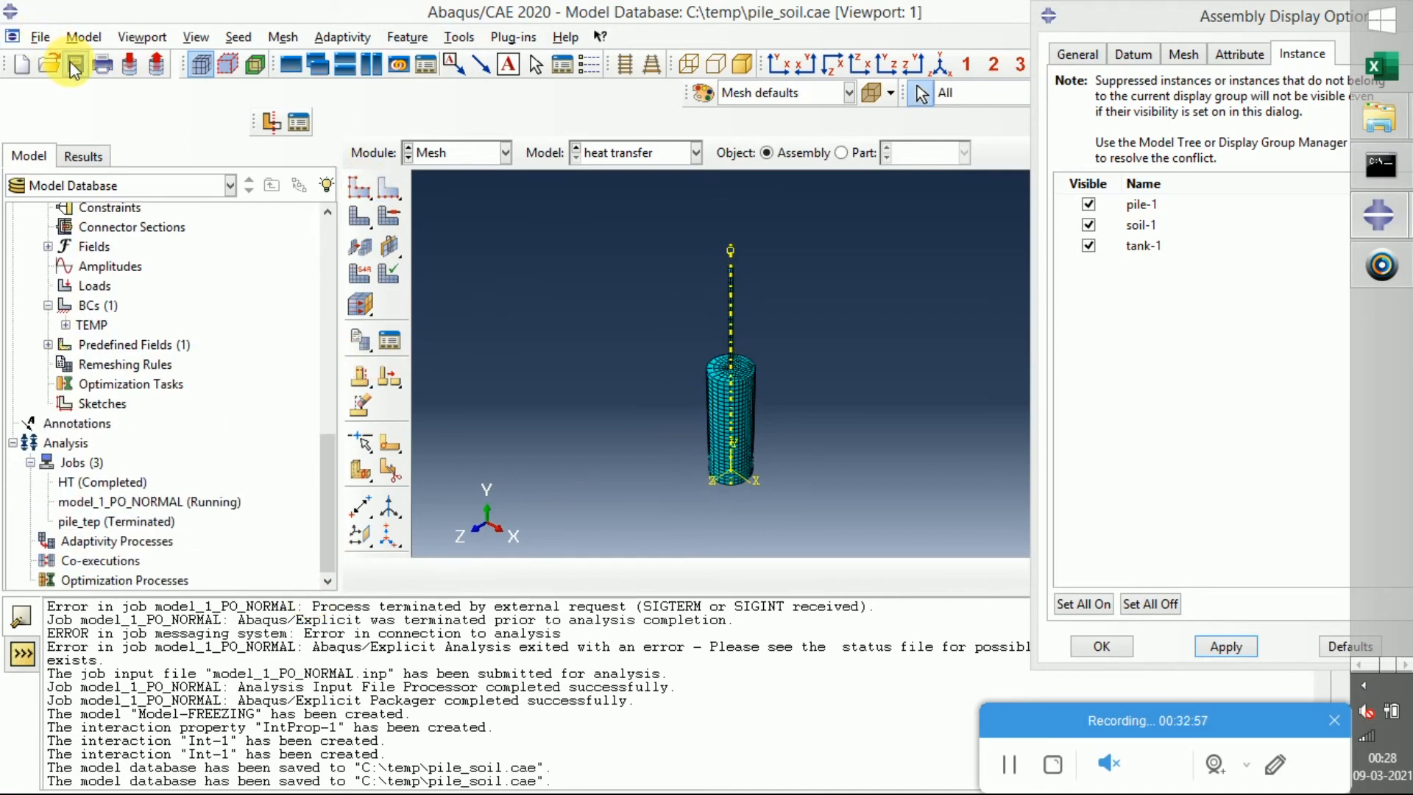
Submit the HT job of the heat transfer model, continuing without history output for the HT step
click(87, 482)
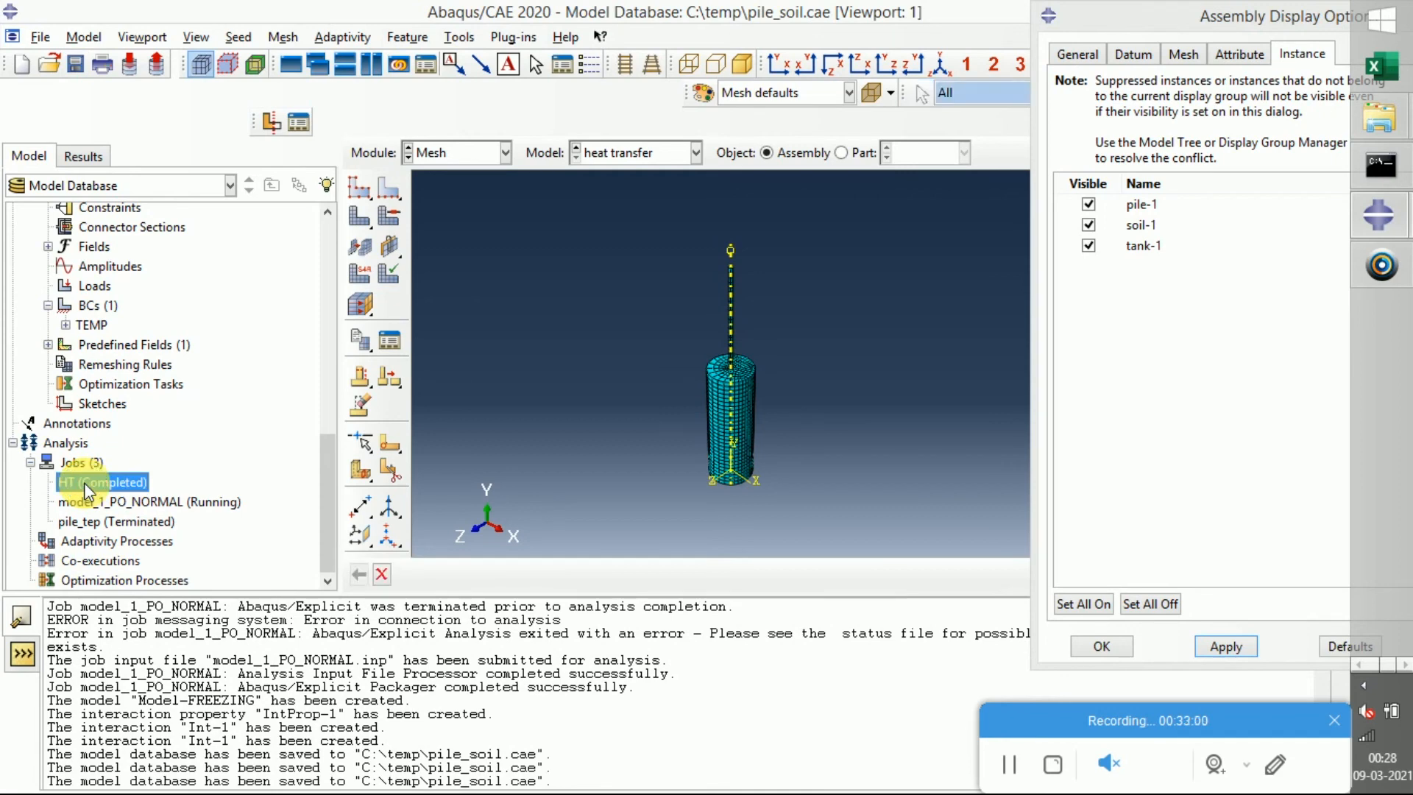
right_click(84, 483)
click(158, 640)
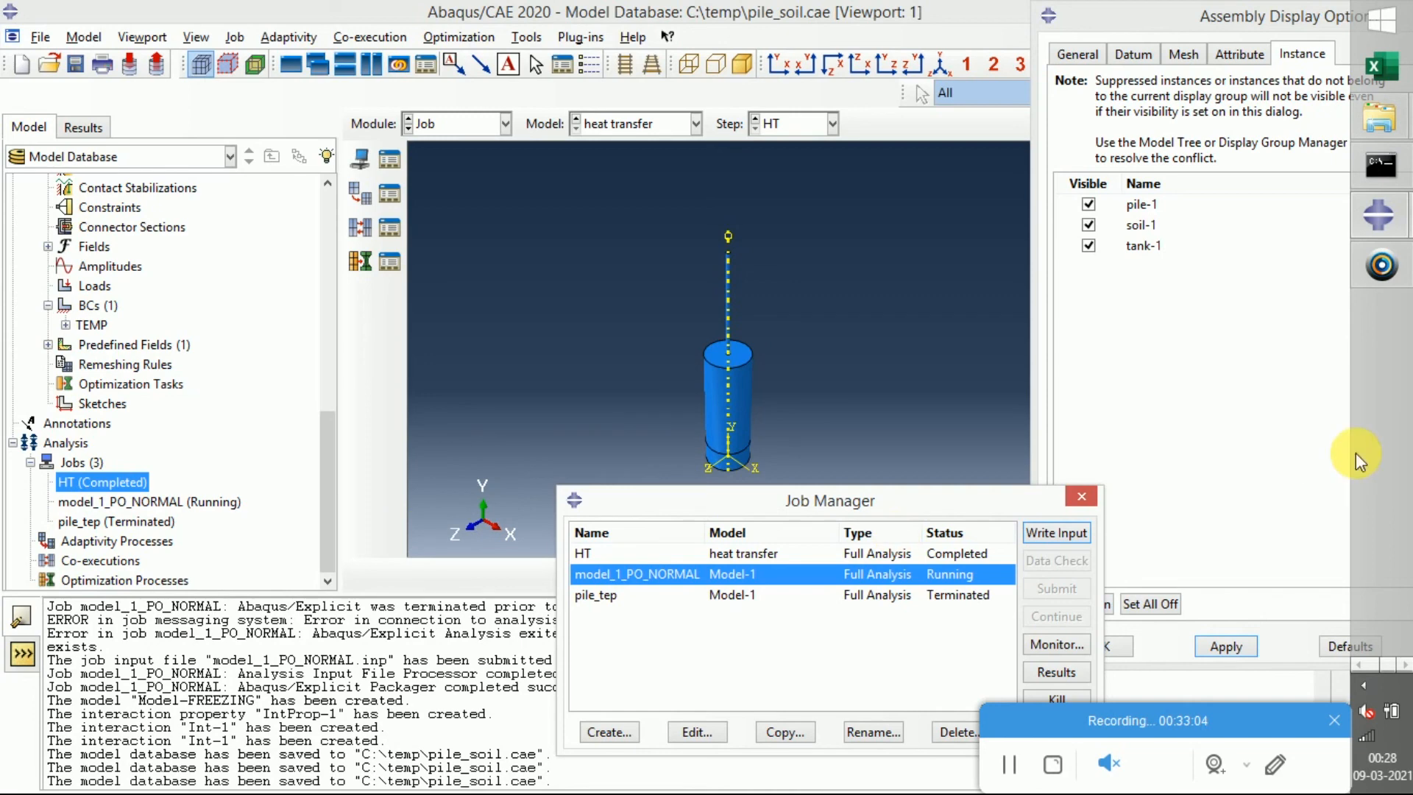
mouse_move(1378, 221)
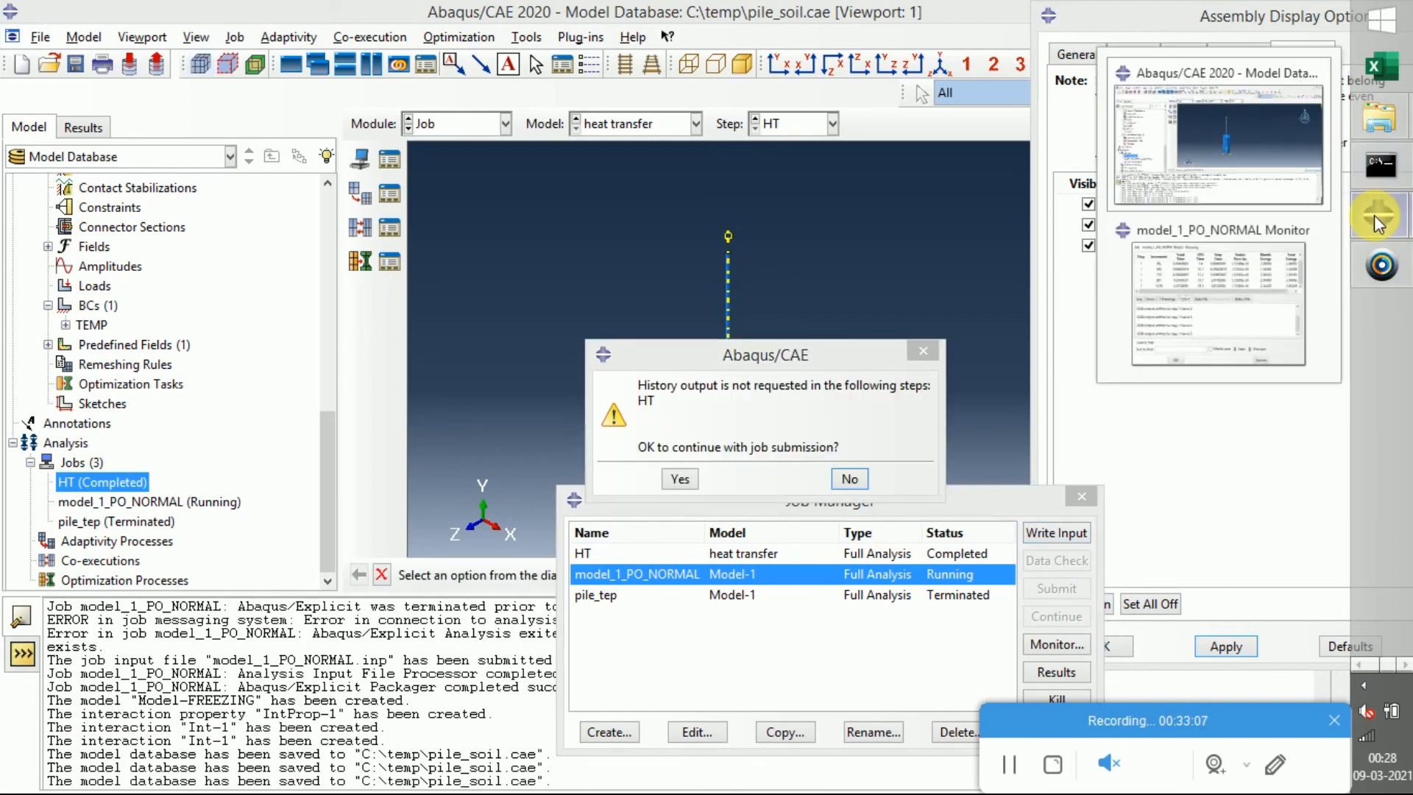
click(677, 481)
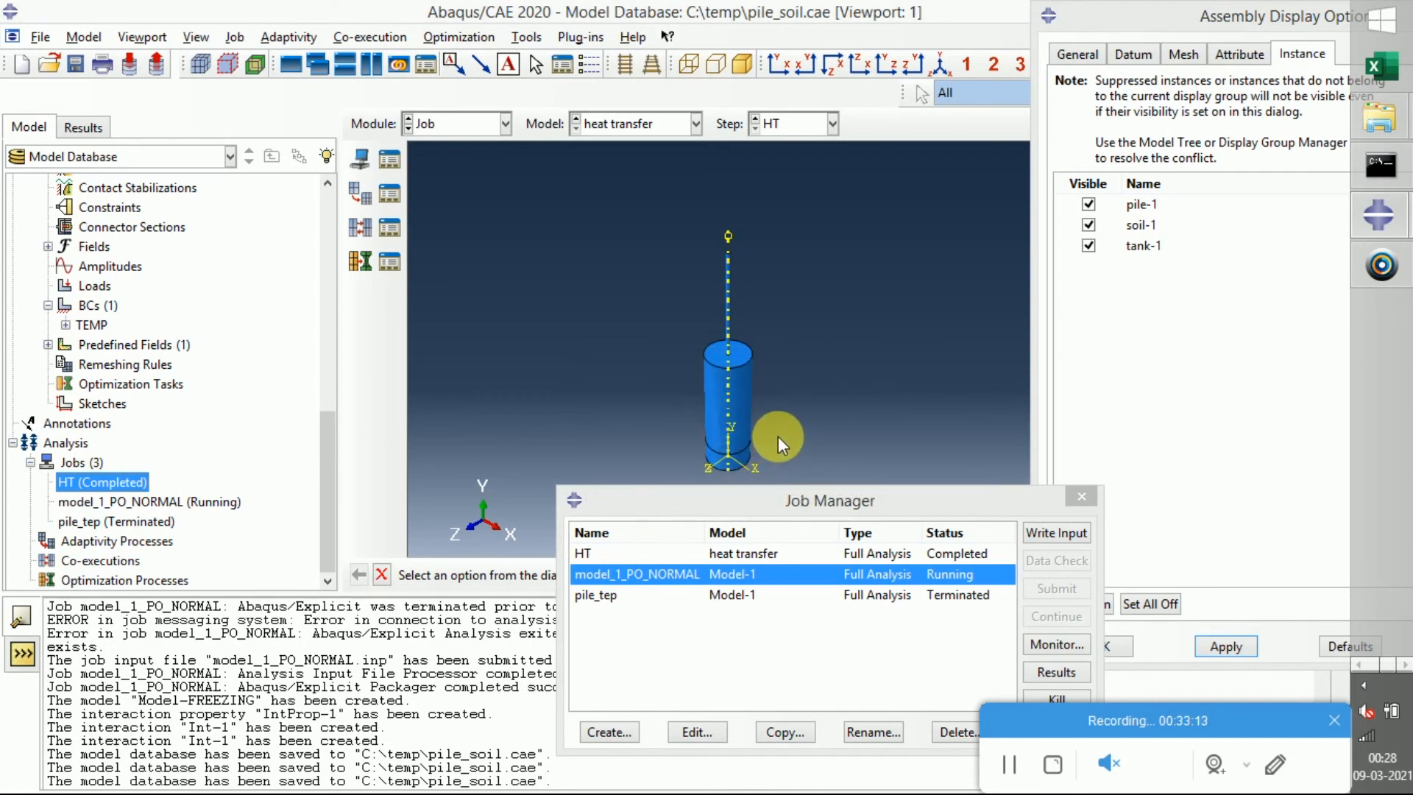
mouse_move(1380, 273)
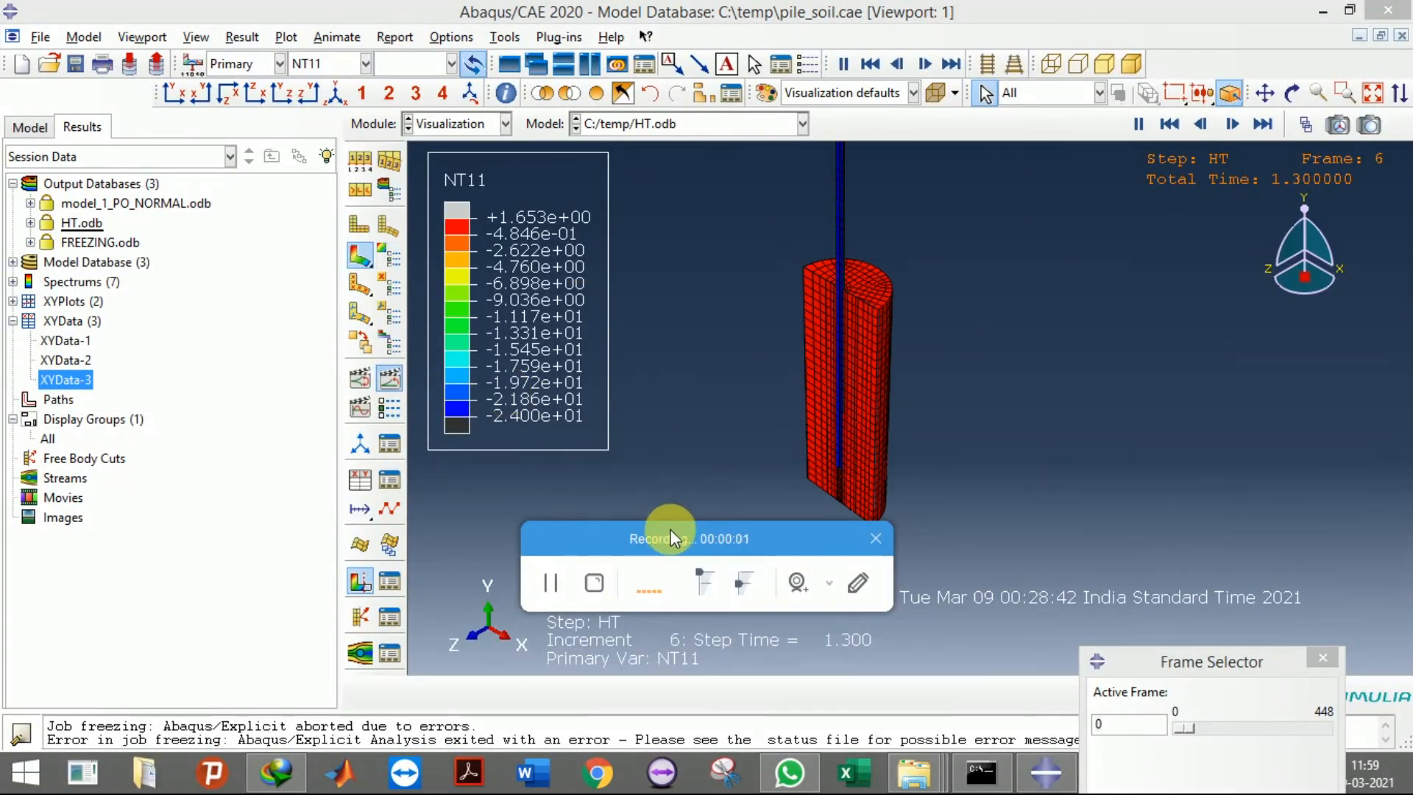
Open the monitor of the HT job to check the progress of the heat transfer analysis
drag(669, 529, 673, 553)
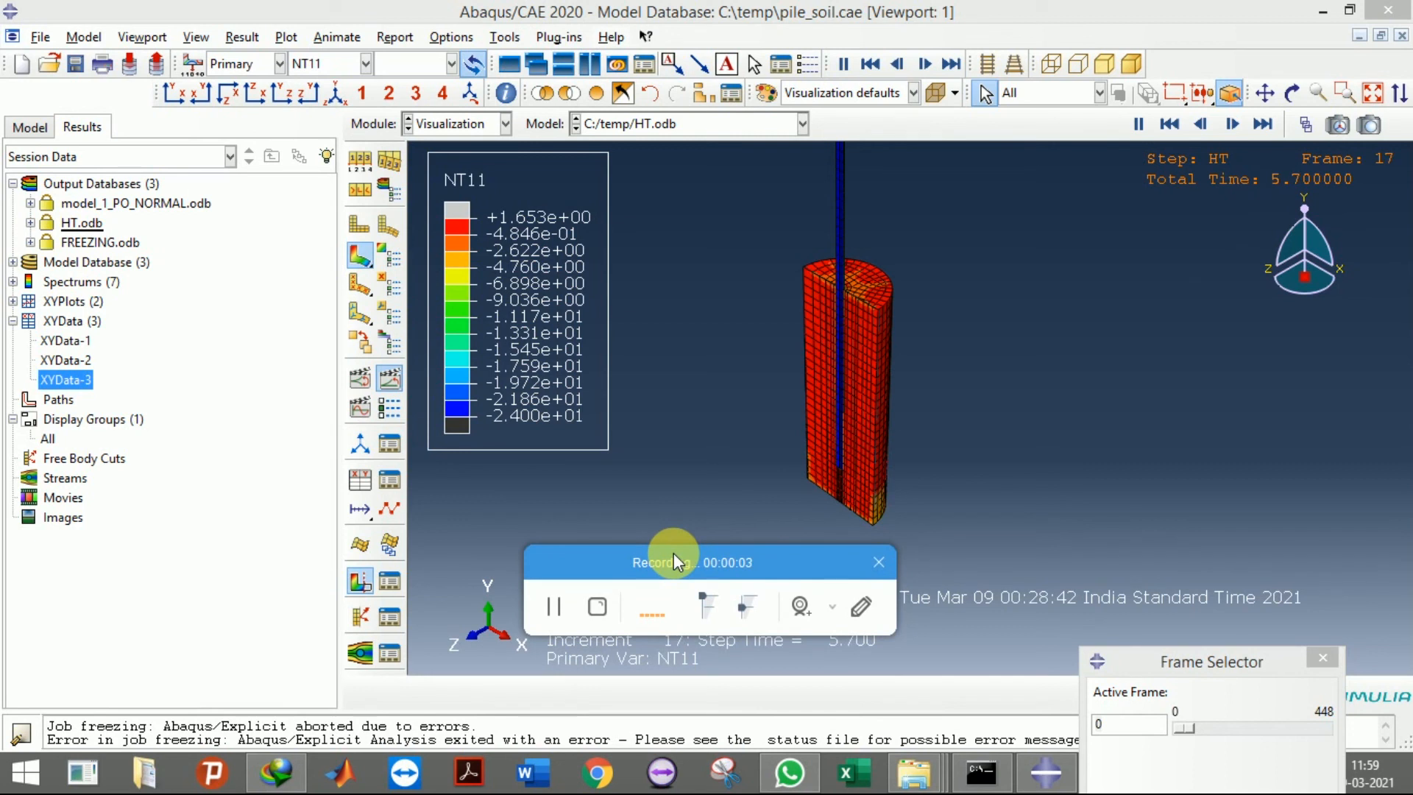
key(XF86AudioRaiseVolume)
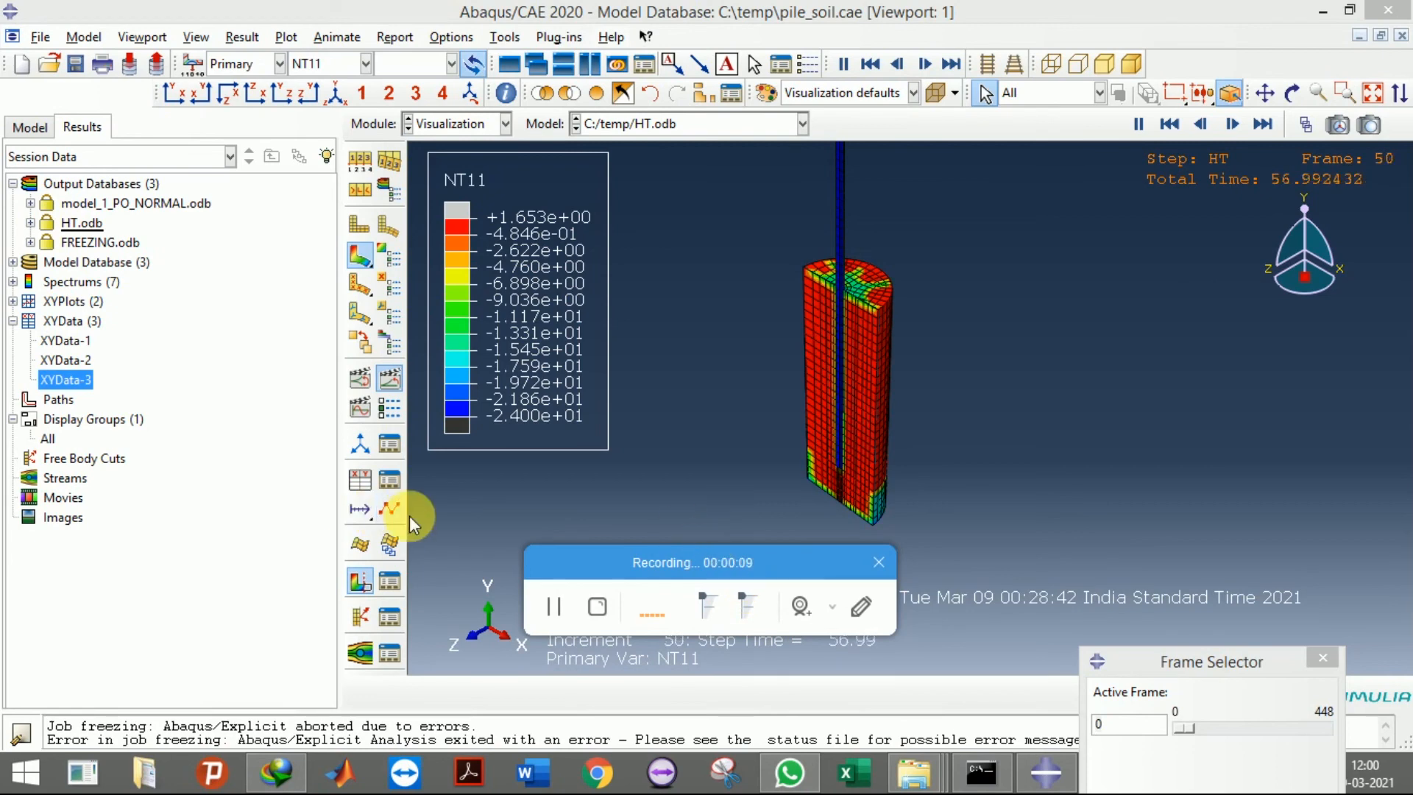
click(30, 126)
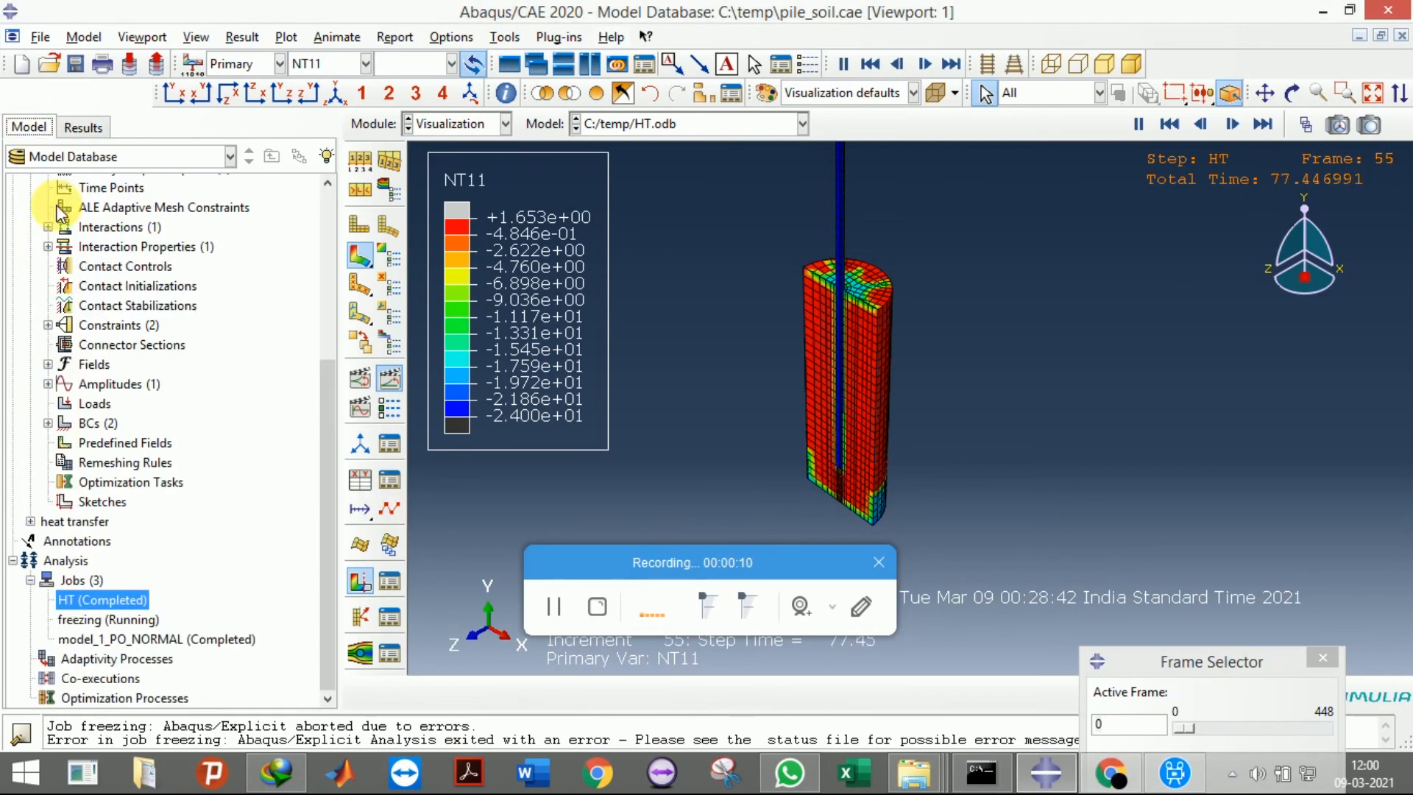
right_click(113, 593)
click(79, 600)
click(102, 599)
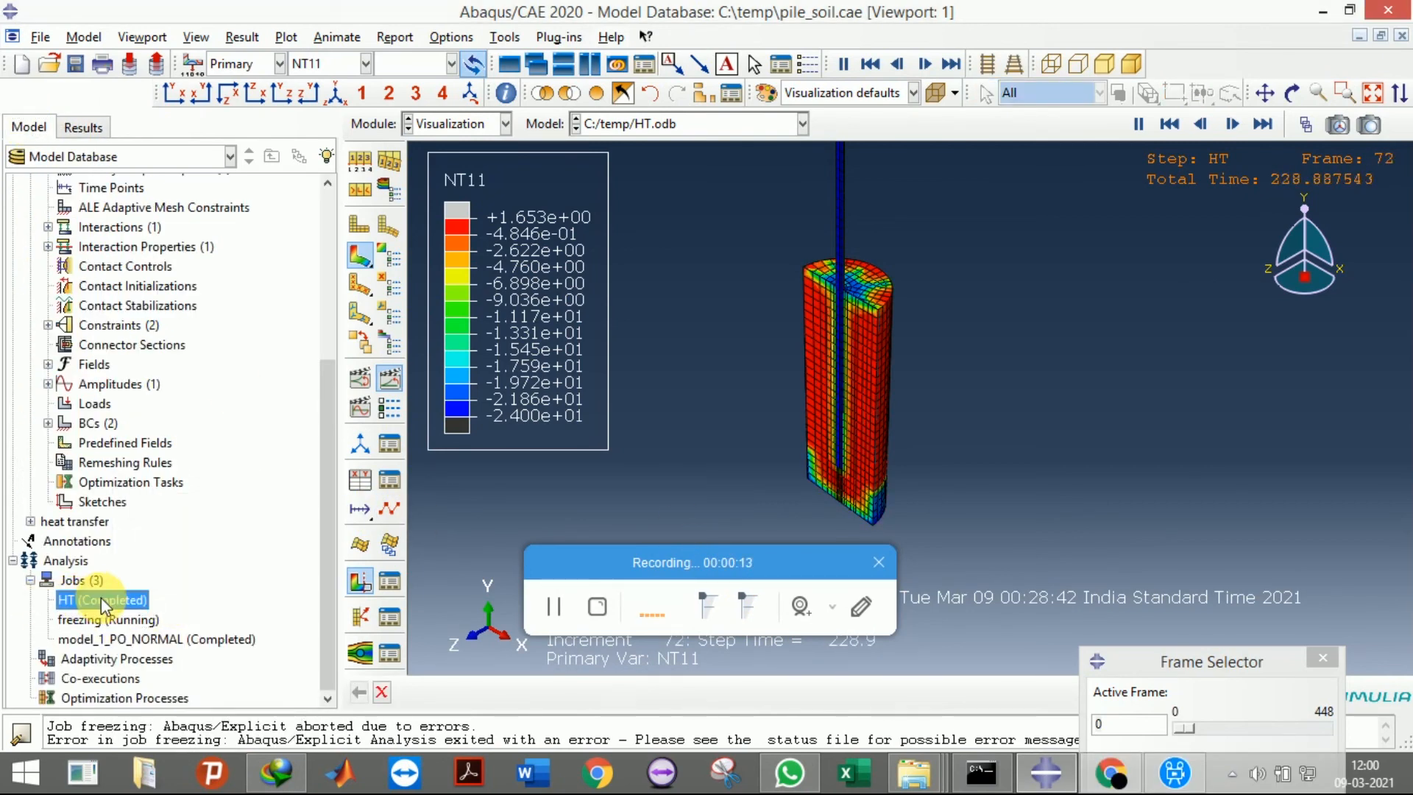
right_click(102, 600)
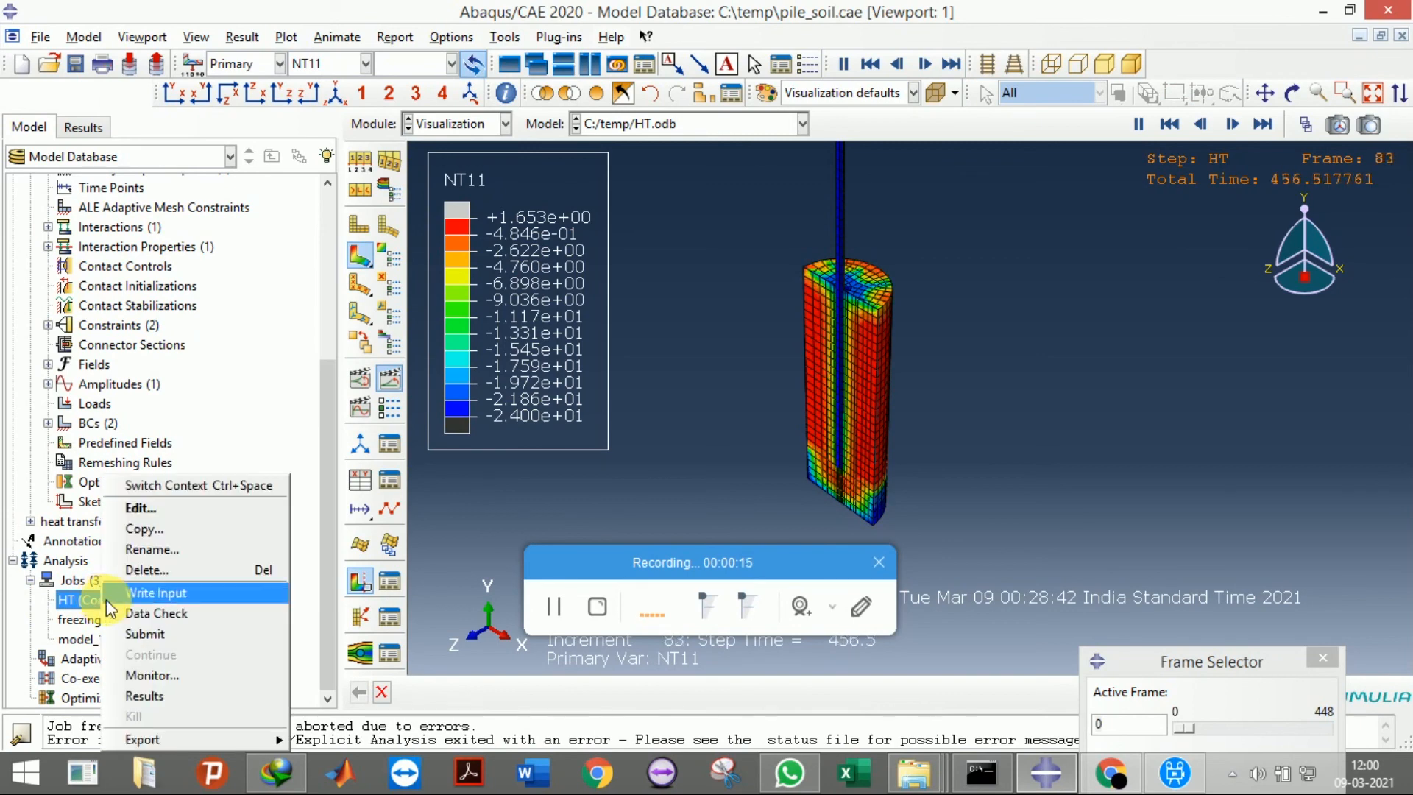
click(143, 673)
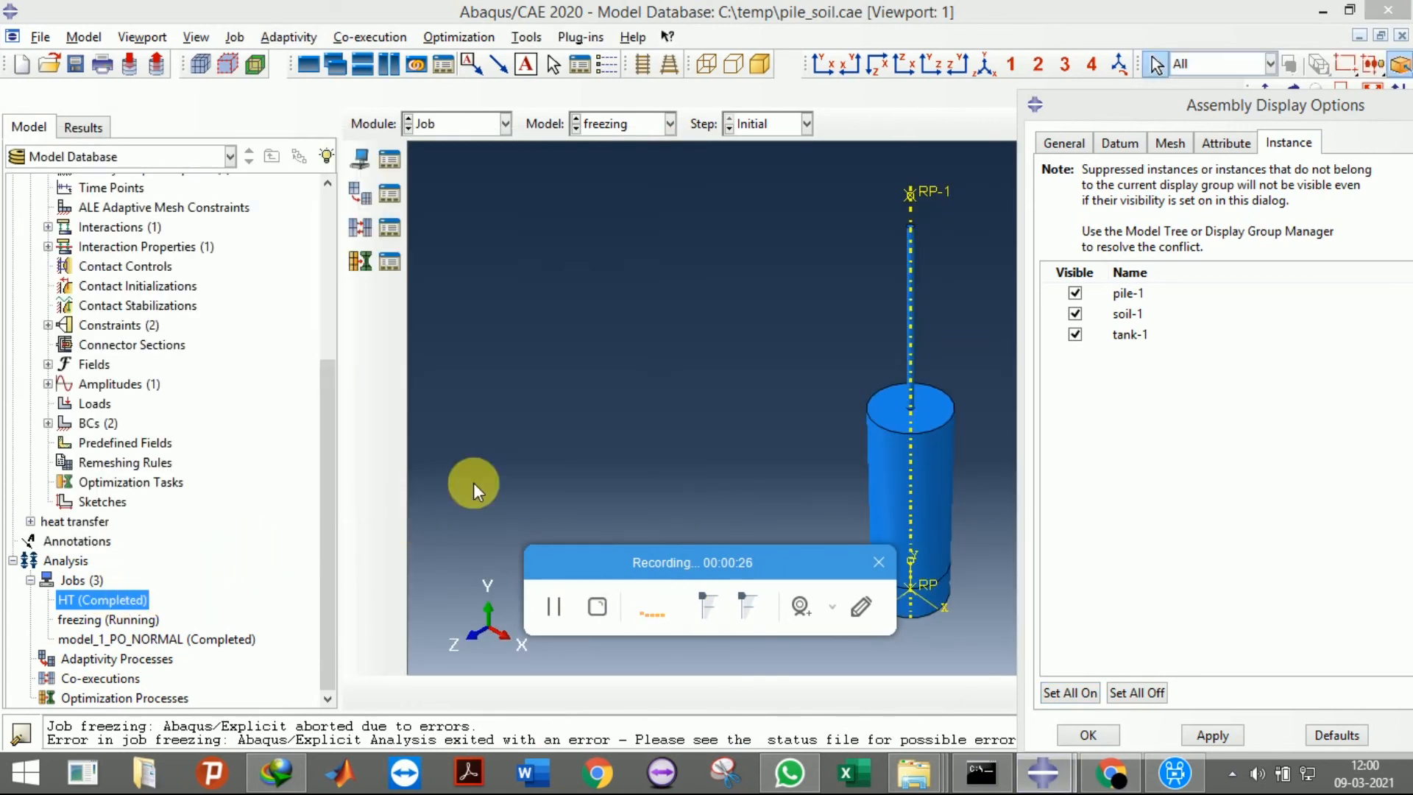
Compare the analysis steps of the freezing model and the heat transfer model in the Step Manager
click(476, 121)
click(447, 203)
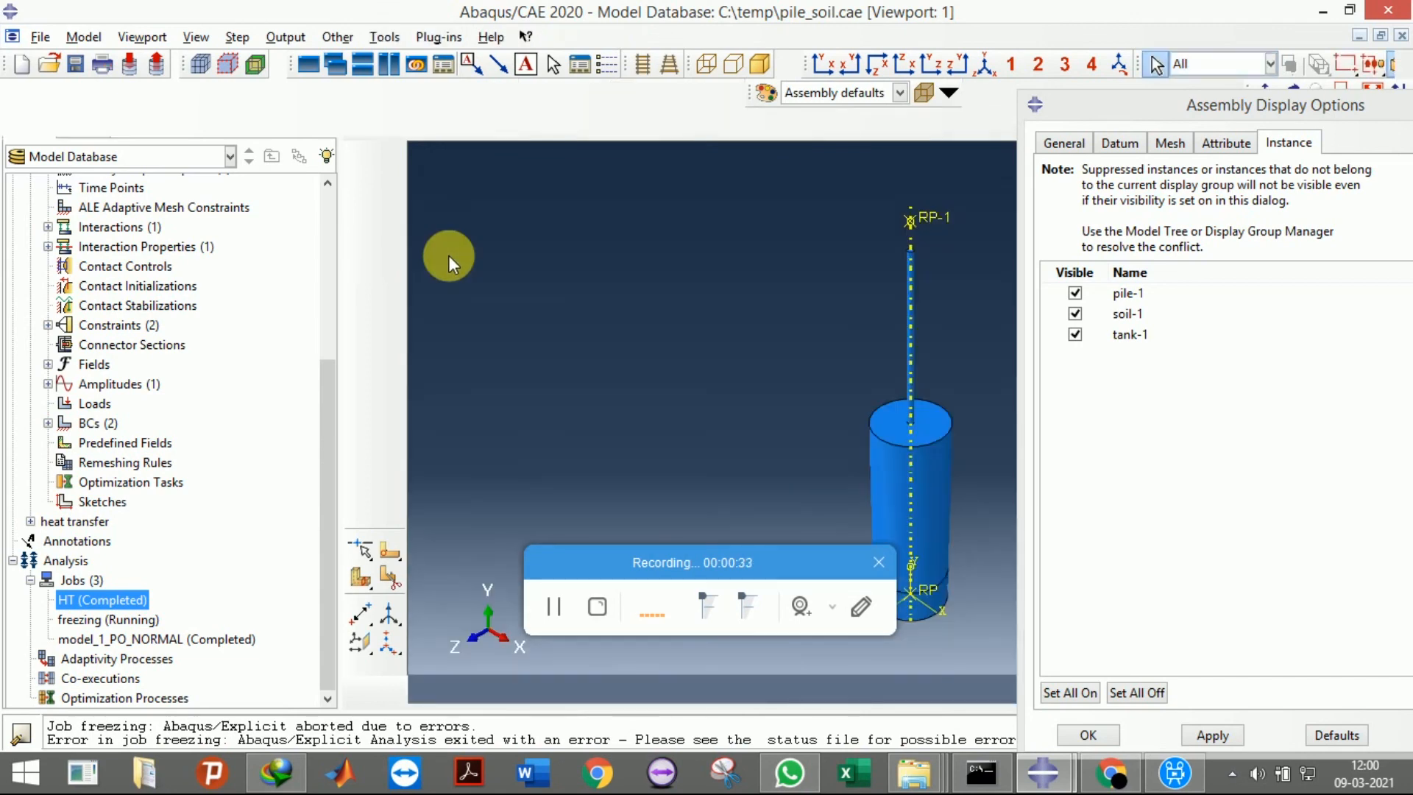
click(388, 190)
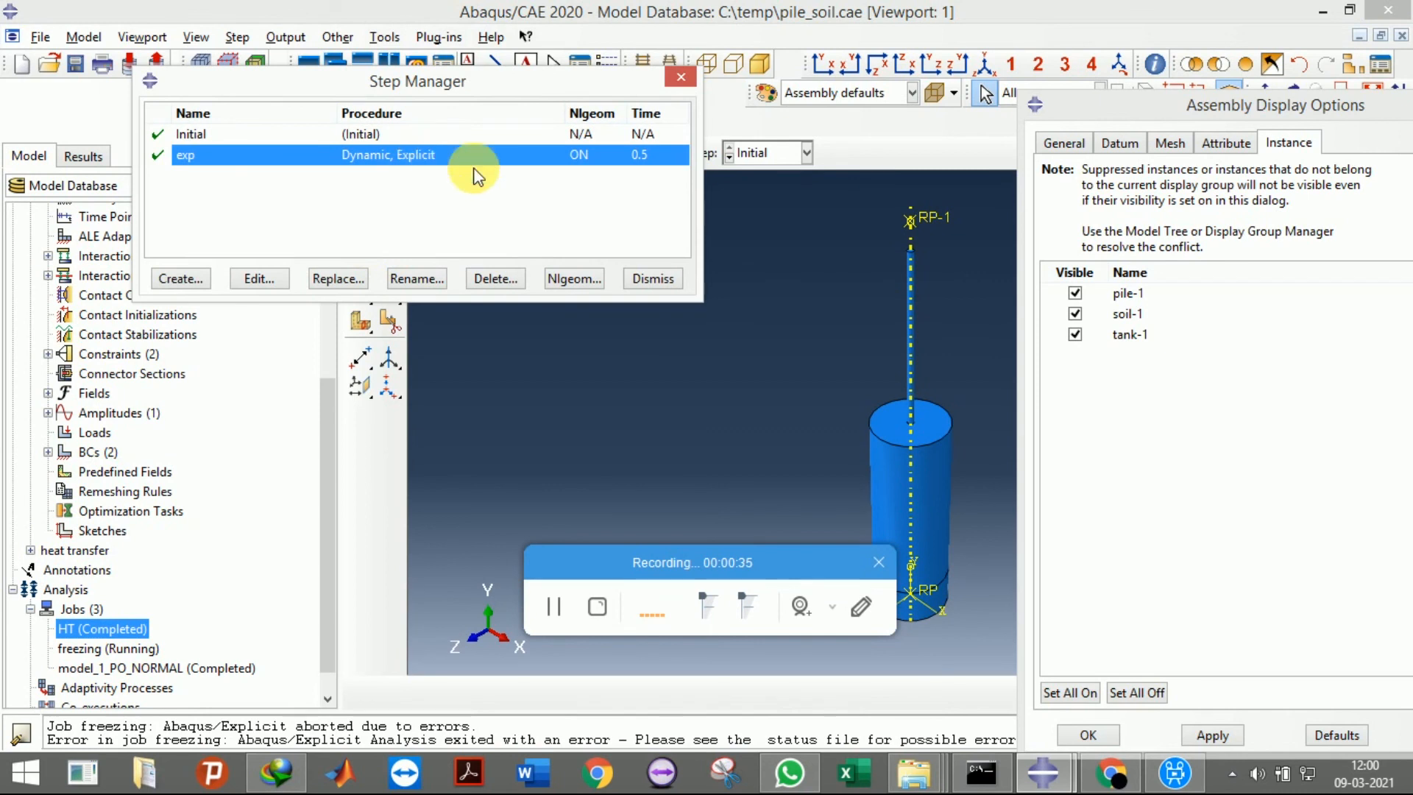
click(677, 76)
click(635, 151)
click(615, 214)
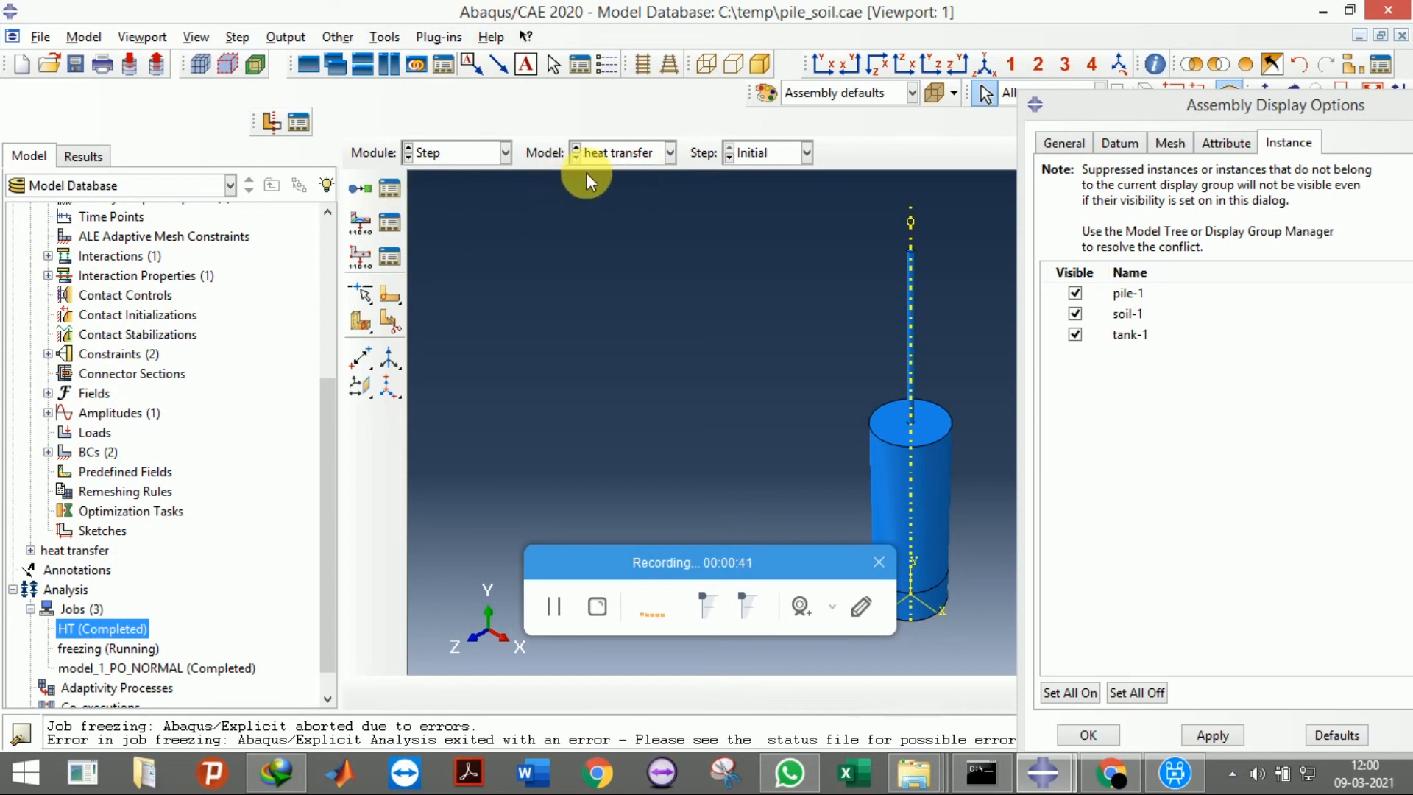
click(394, 190)
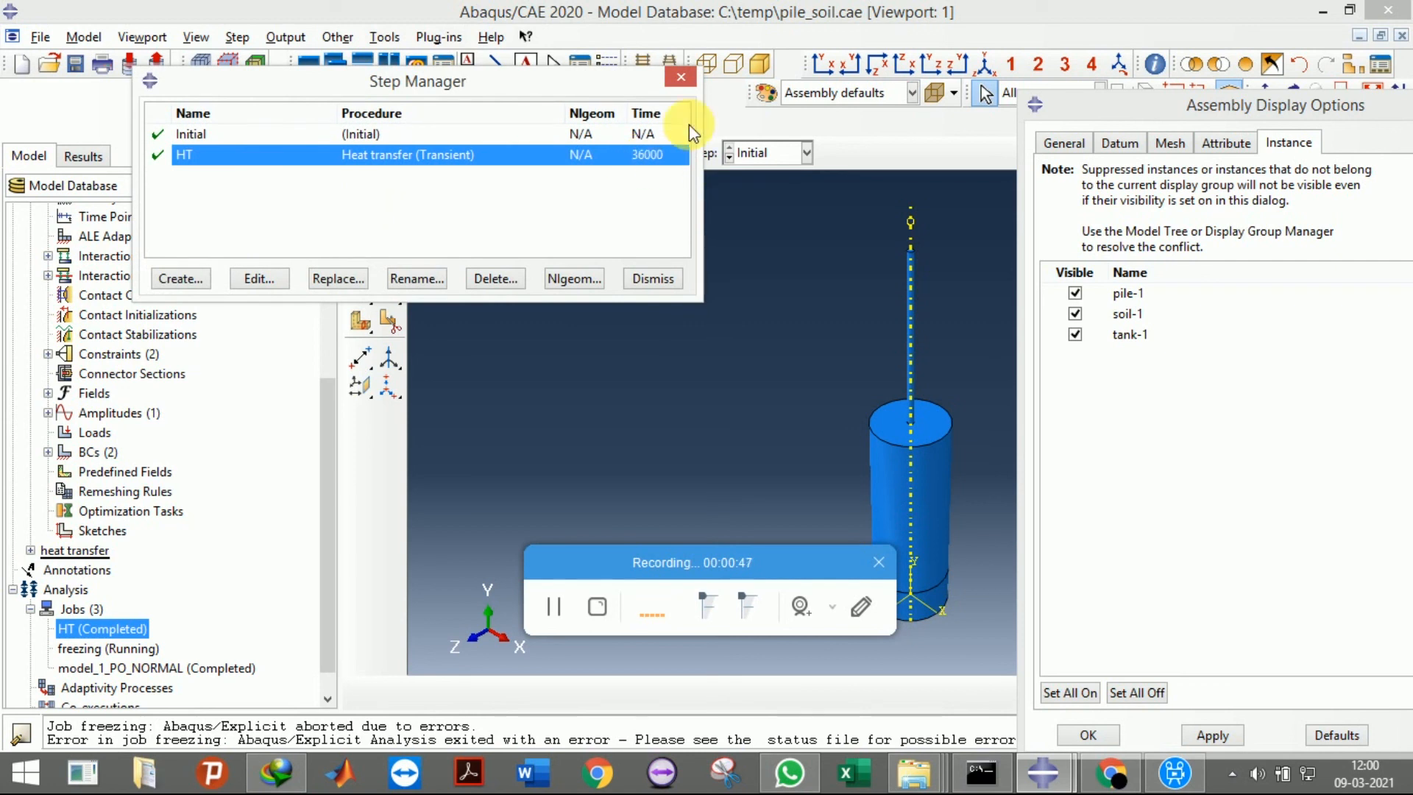
click(681, 78)
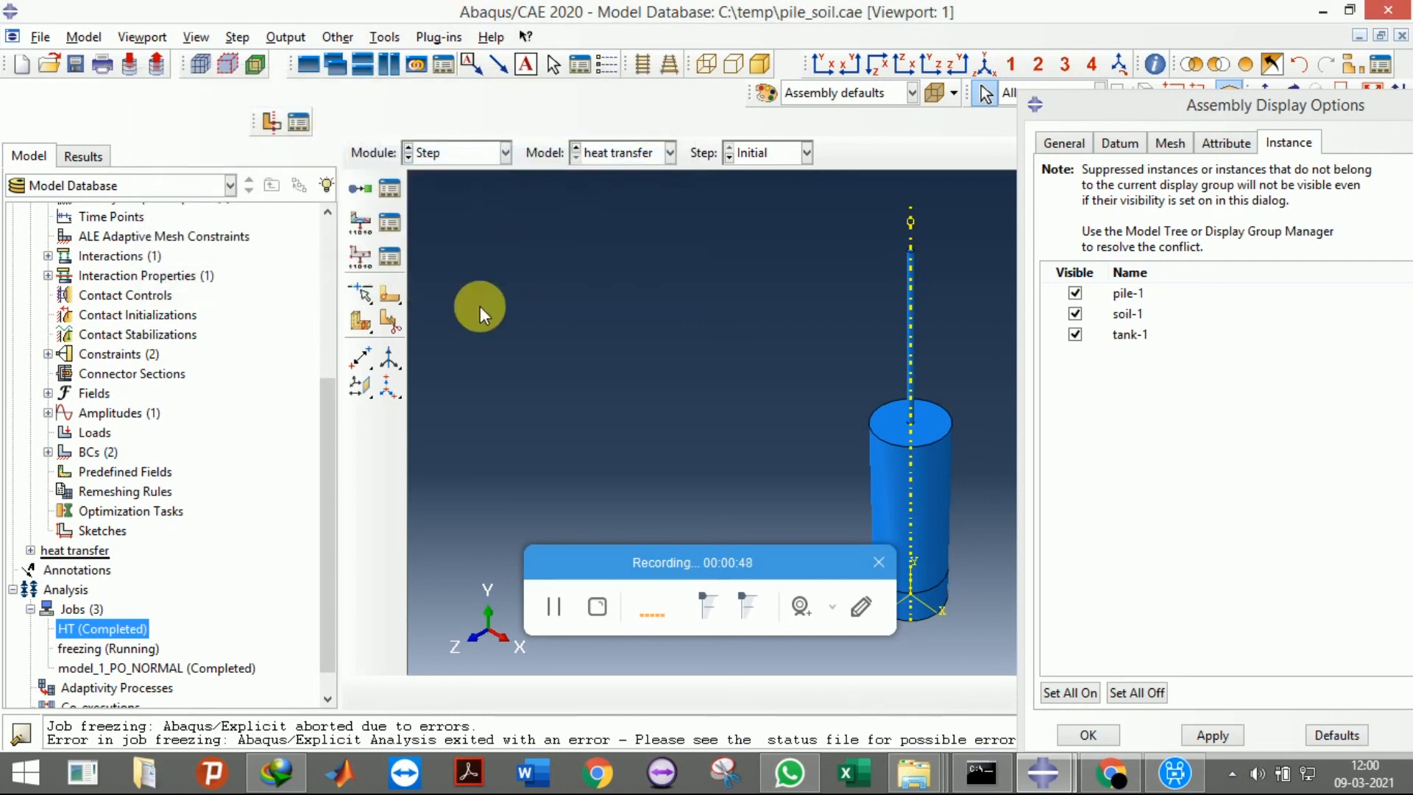
Open the results of the HT job in the Visualization module
right_click(100, 626)
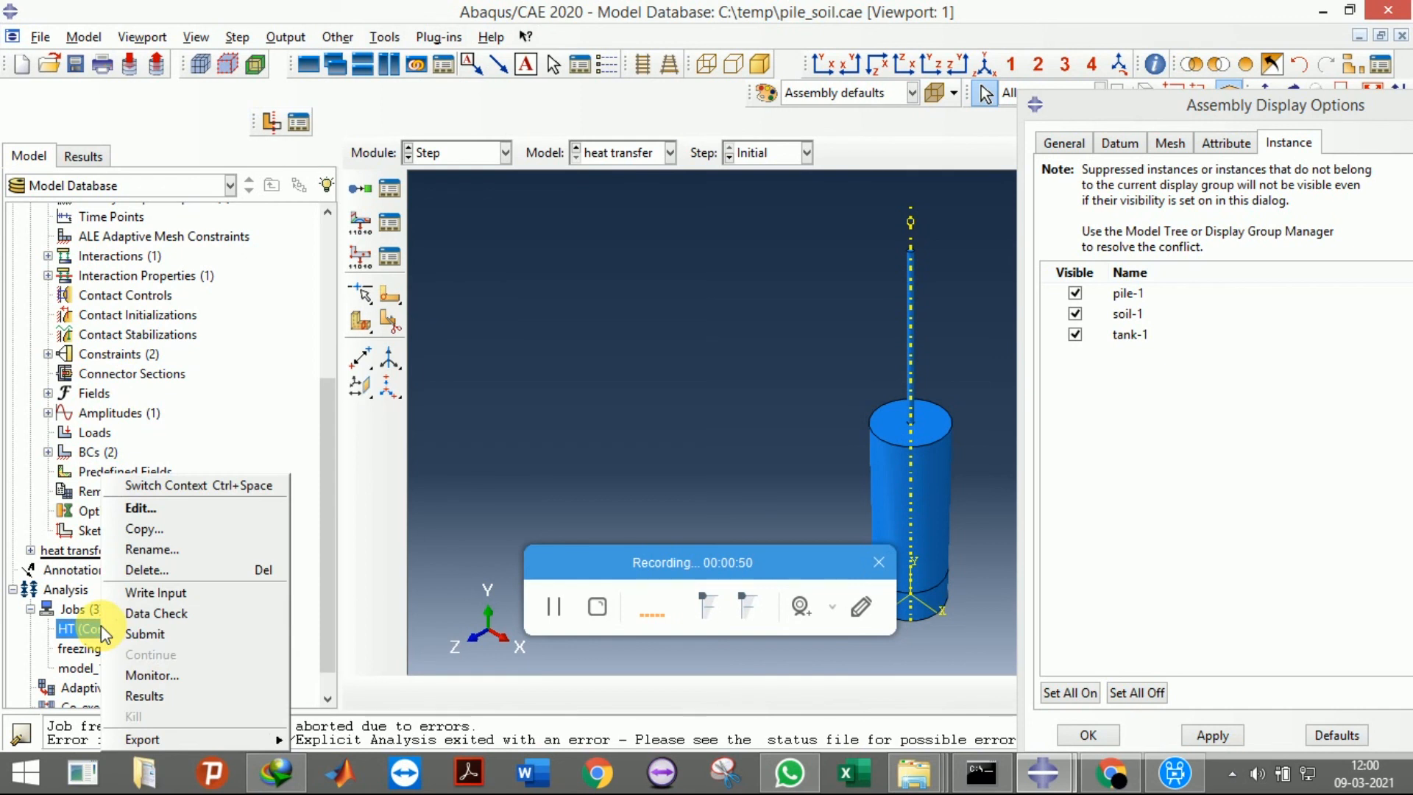
click(153, 691)
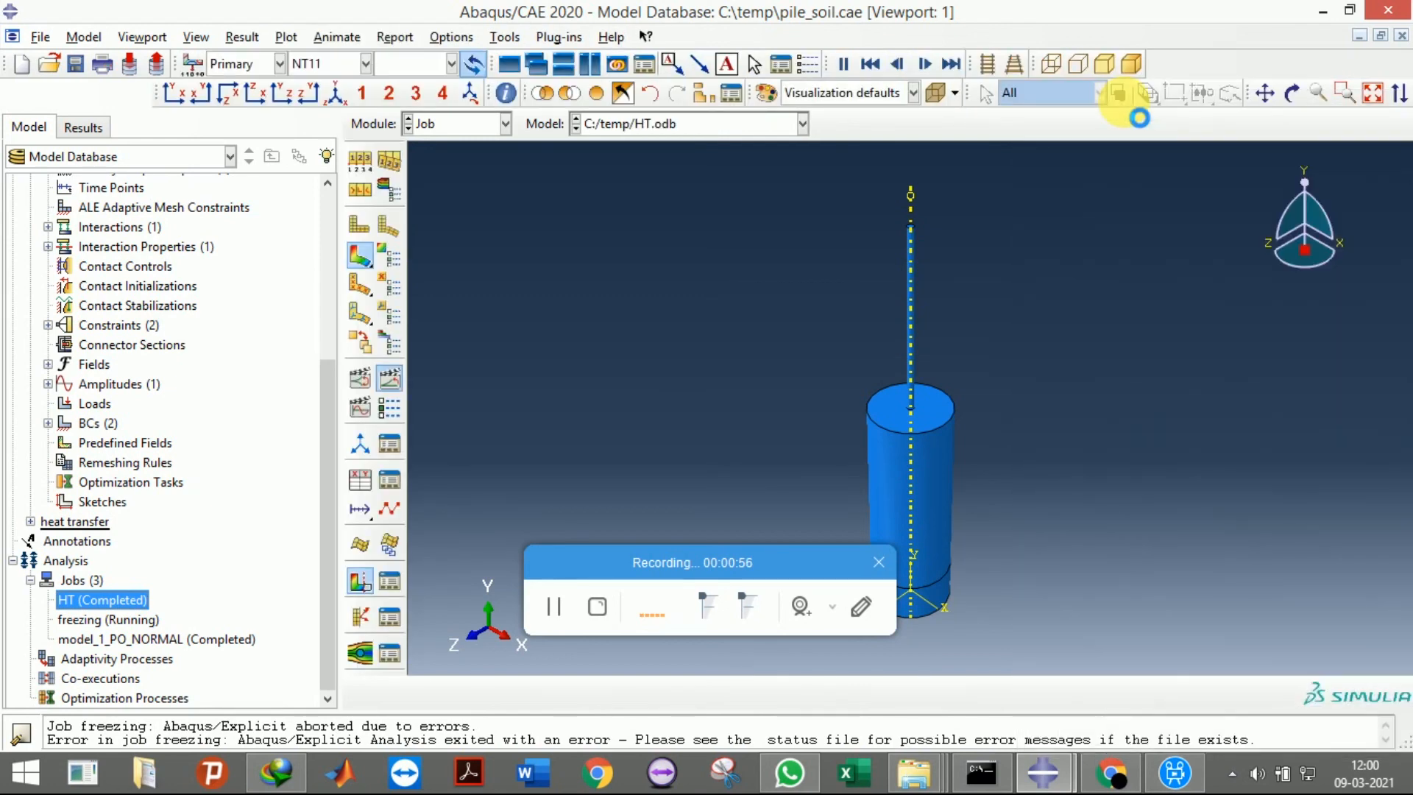
drag(735, 551, 1002, 581)
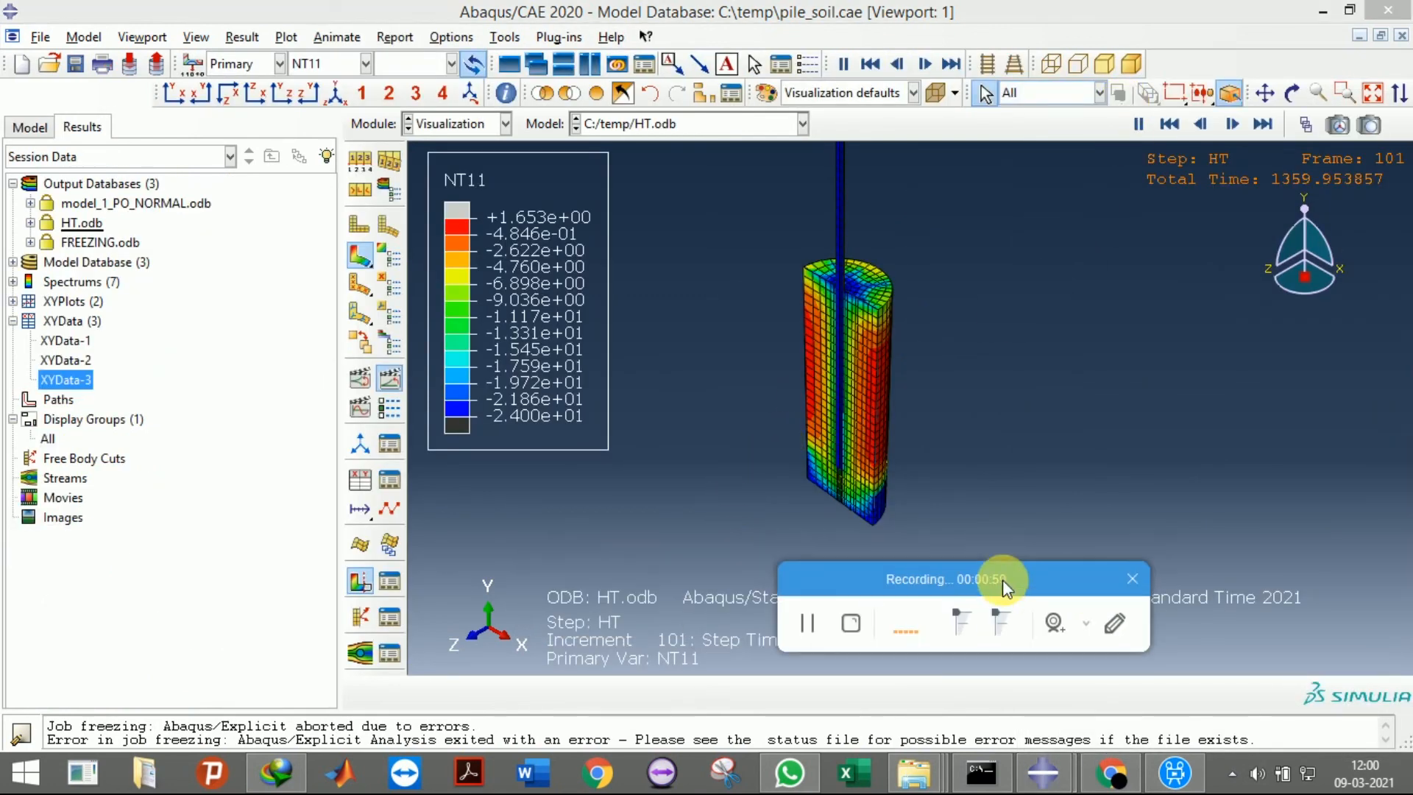
Switch the Z-Plane view cut off and on again to compare the whole and sectioned temperature contours
click(389, 589)
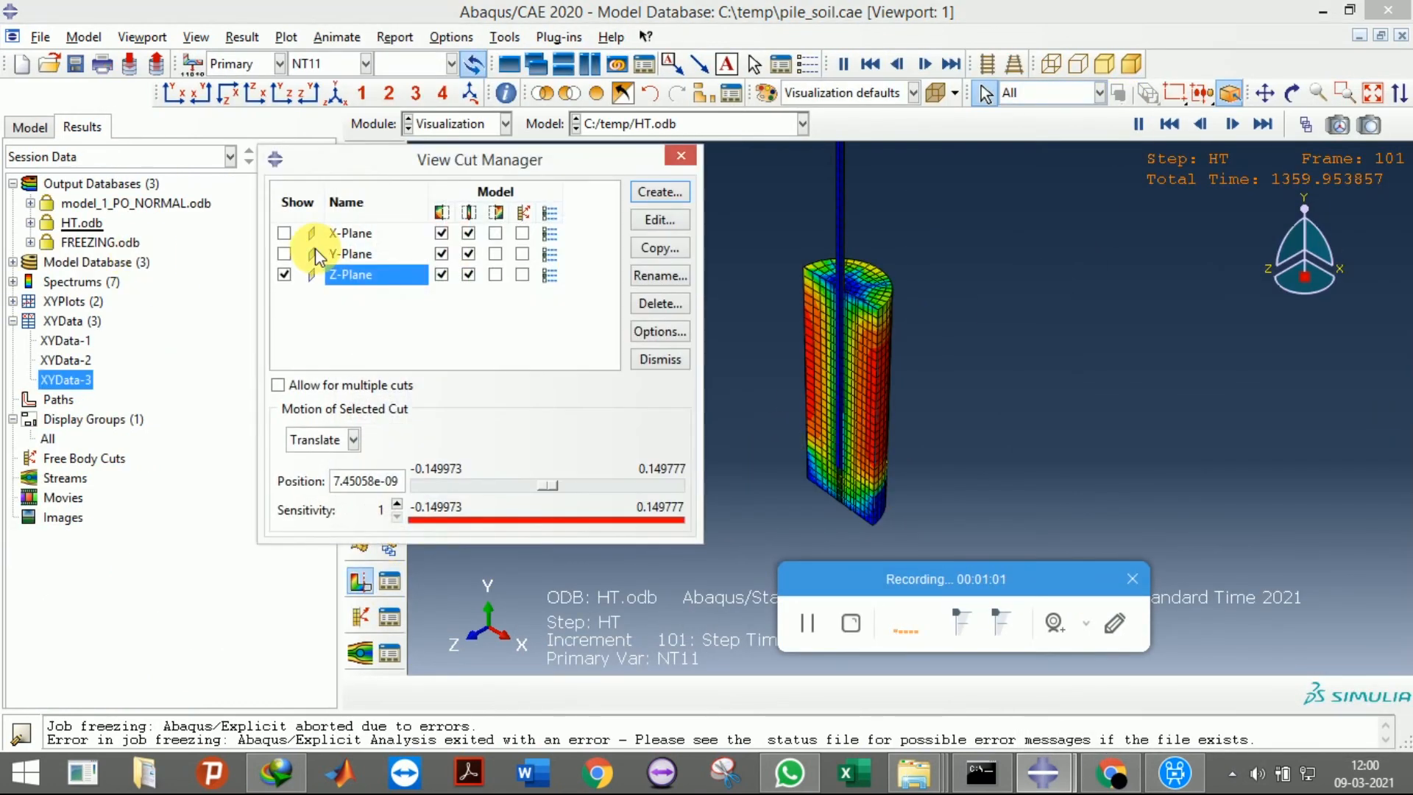
click(284, 274)
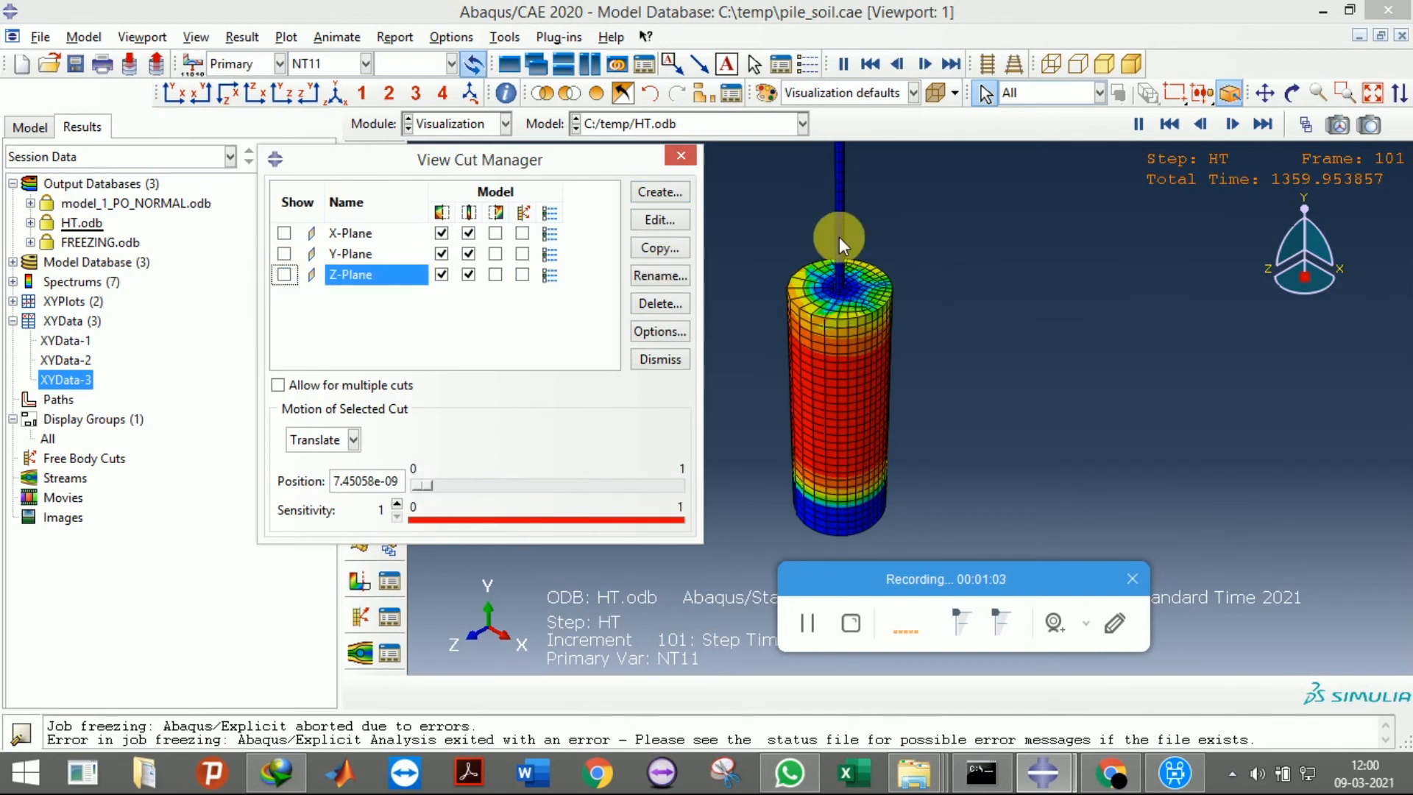
click(284, 275)
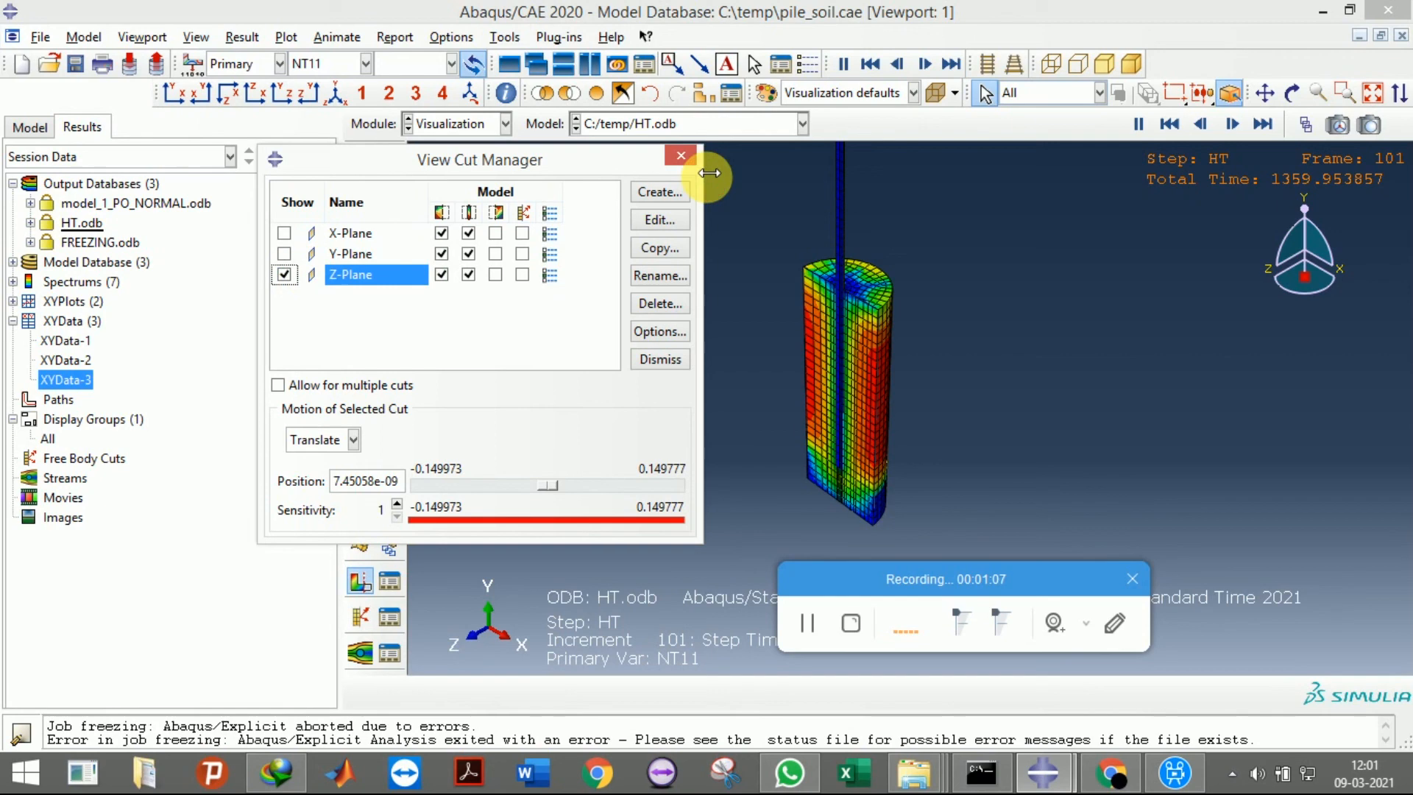
click(682, 156)
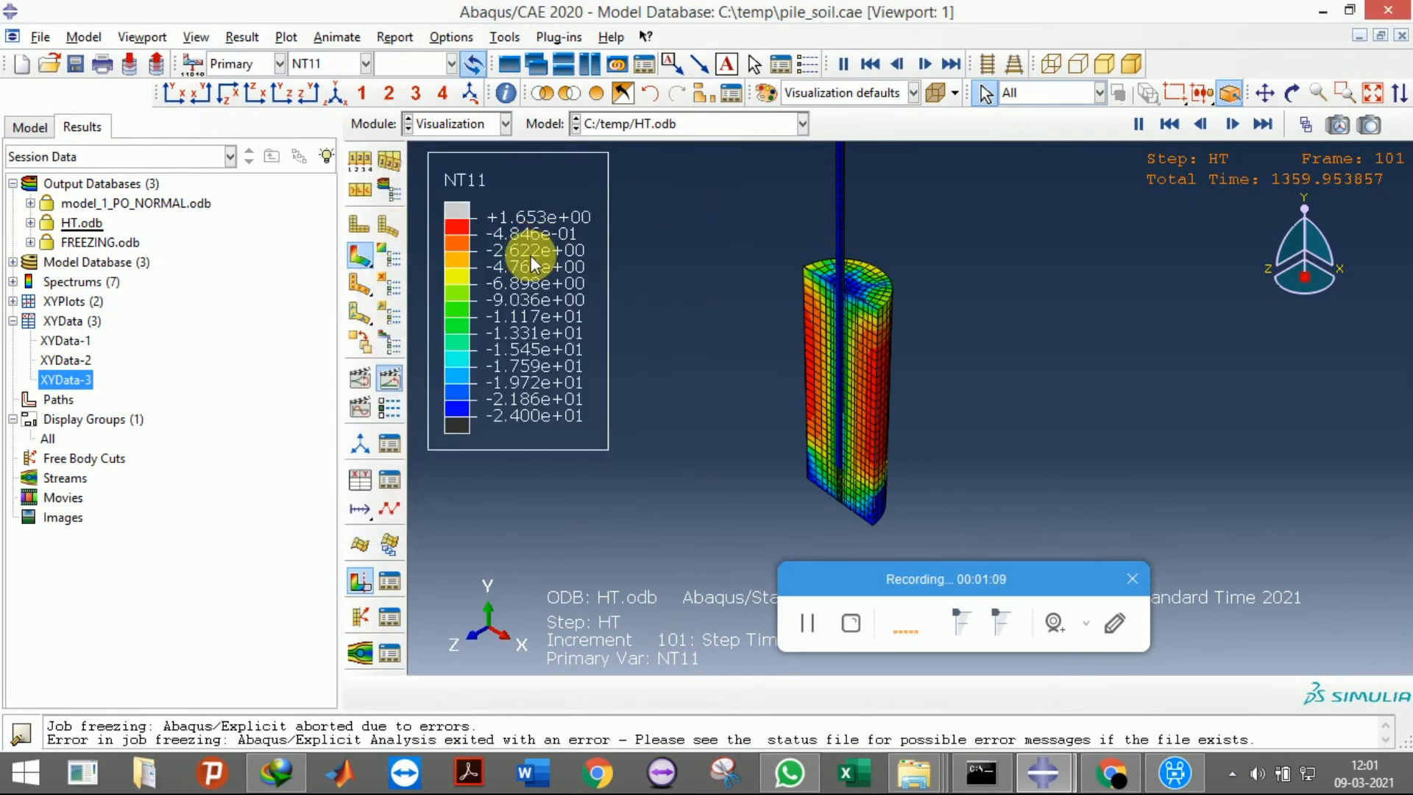
Examine the NT11 temperature distribution up close on the cut section around the pile and at the soil base
scroll(847, 512, down, 4)
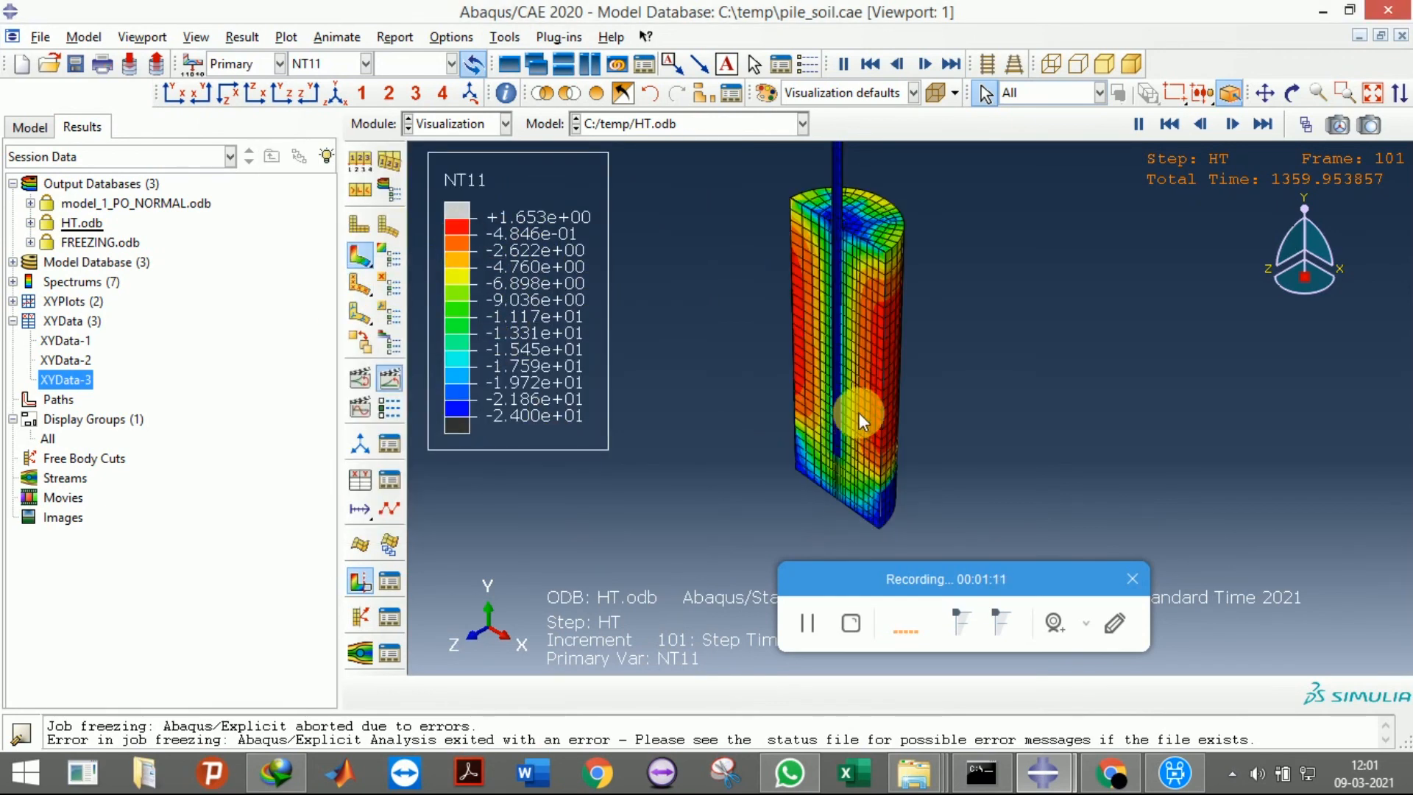
scroll(862, 327, up, 1)
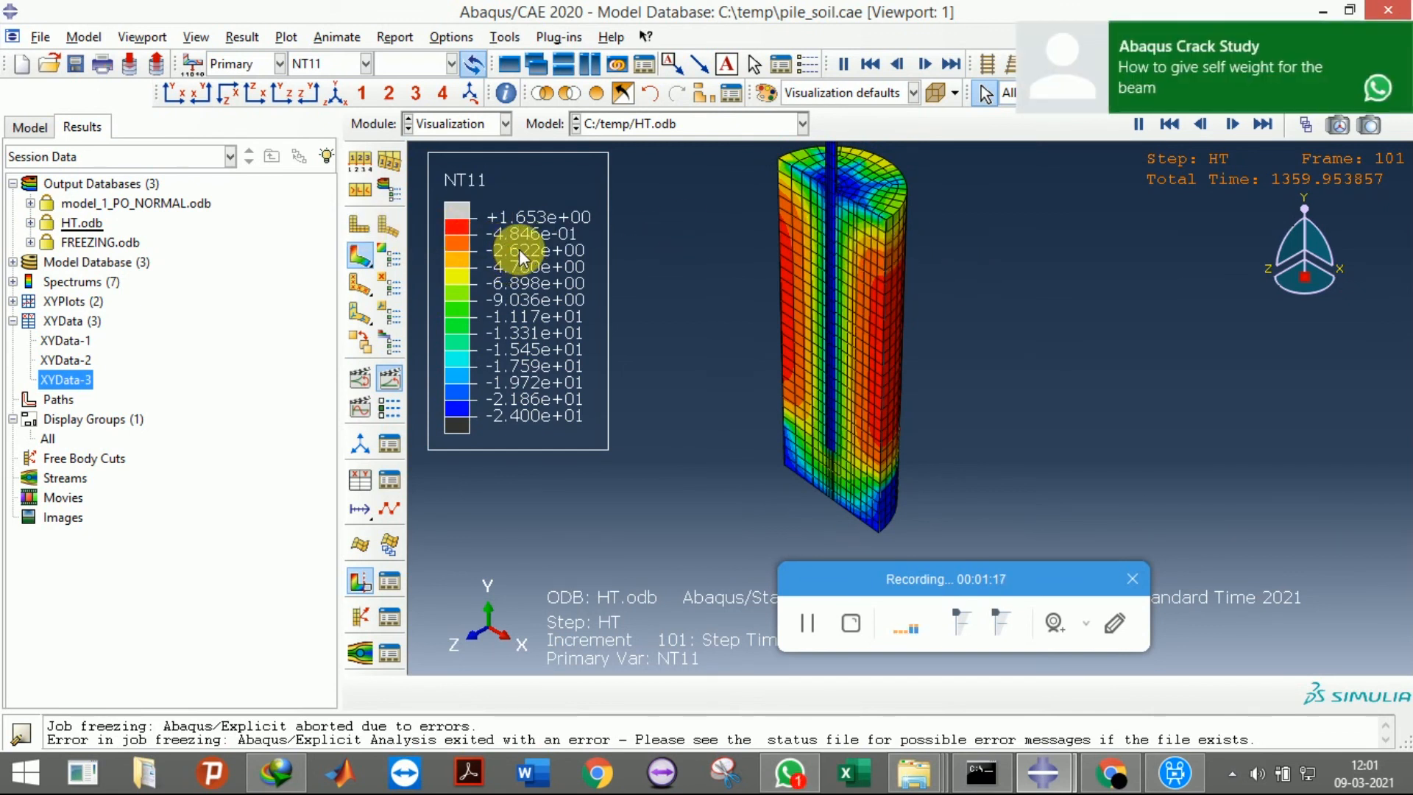
click(1397, 37)
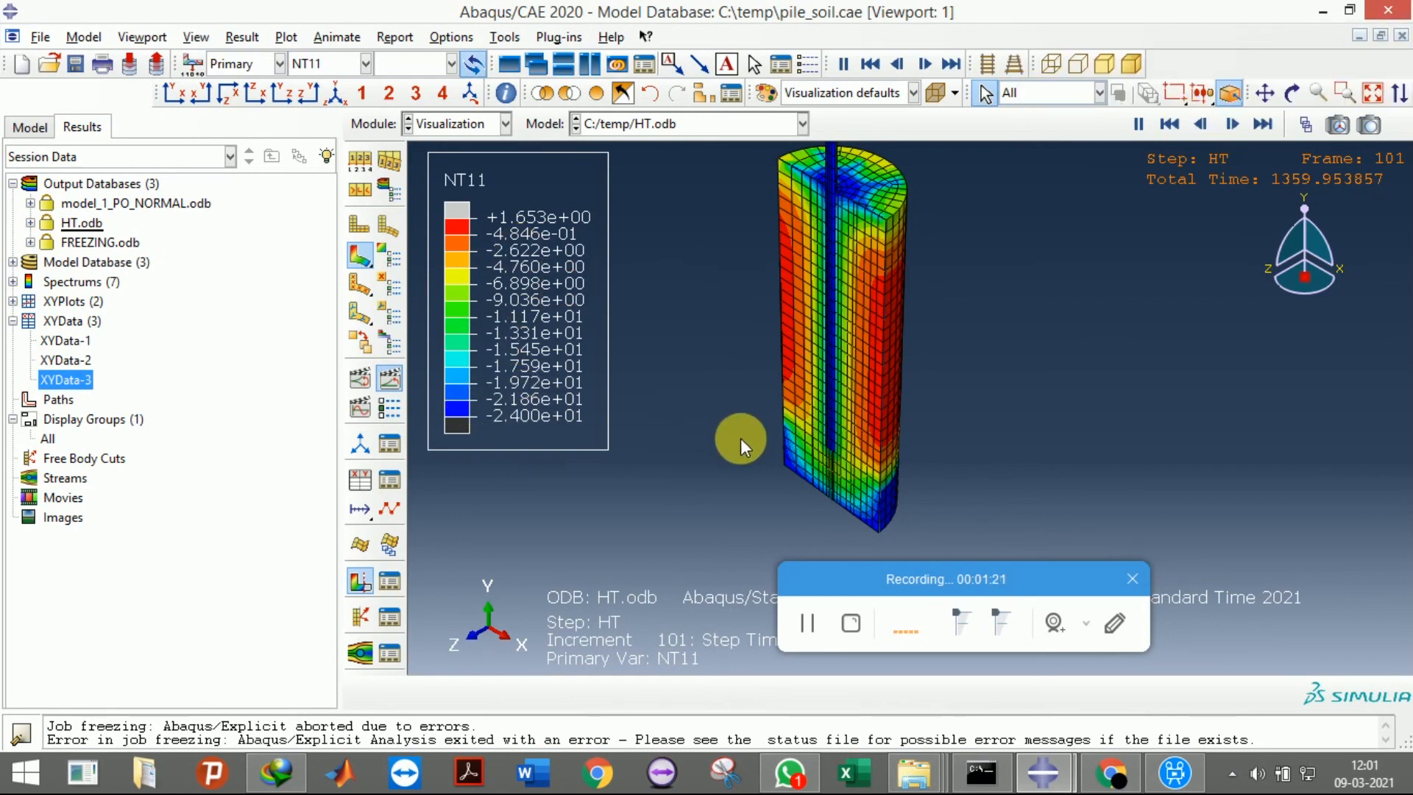
scroll(841, 522, down, 5)
scroll(845, 521, up, 4)
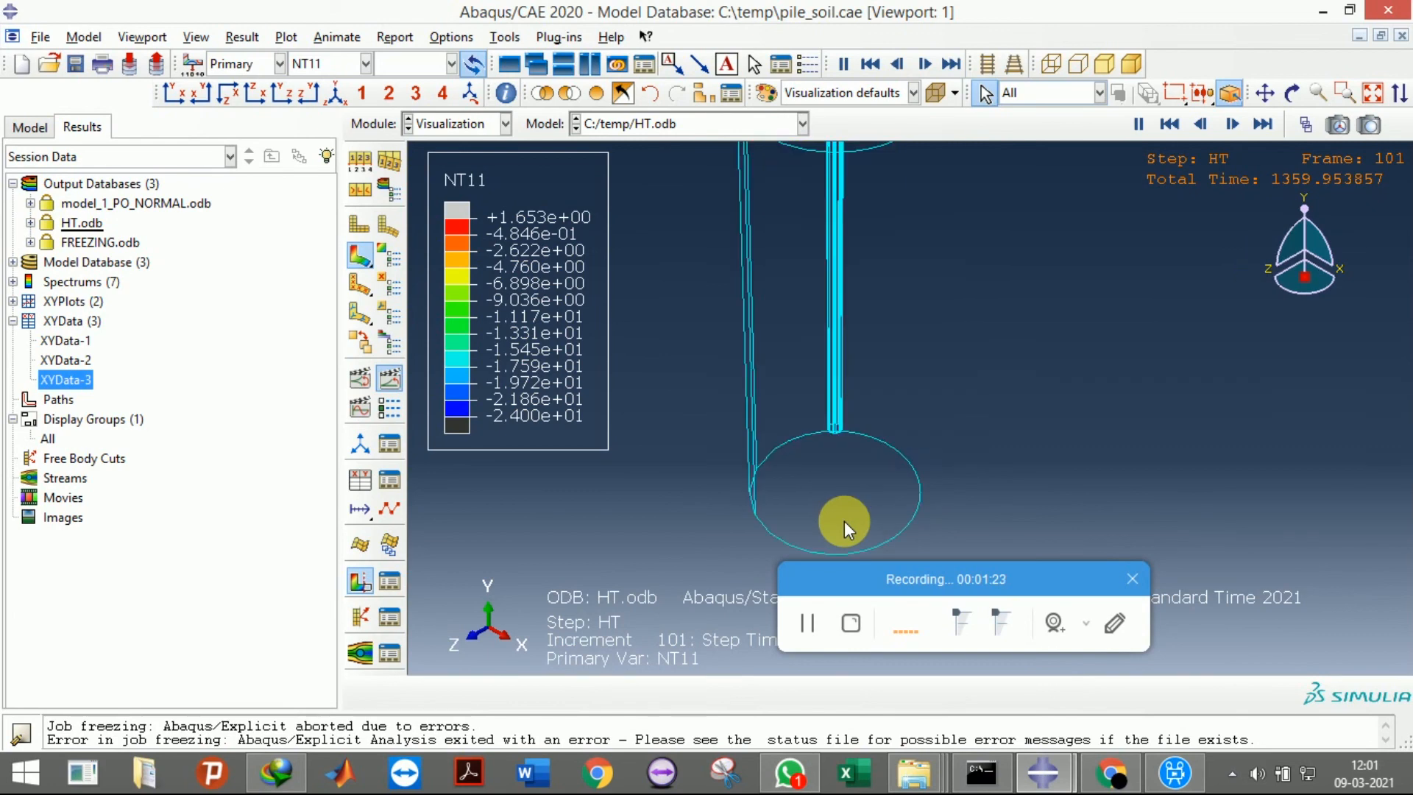
scroll(896, 374, up, 2)
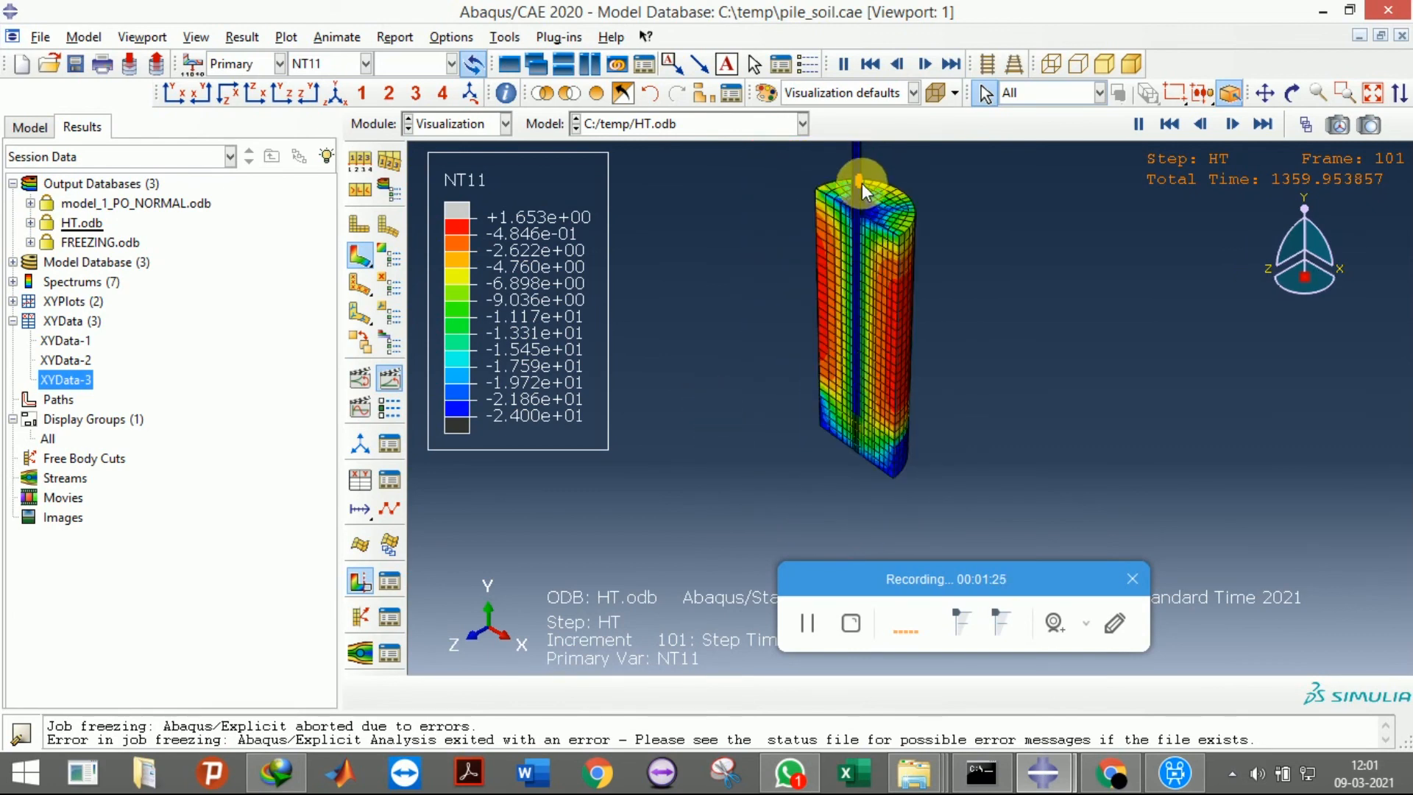
Examine the NT11 contours of the sectioned soil at frame 101, from the pile head and soil surface down to the base
scroll(854, 174, down, 5)
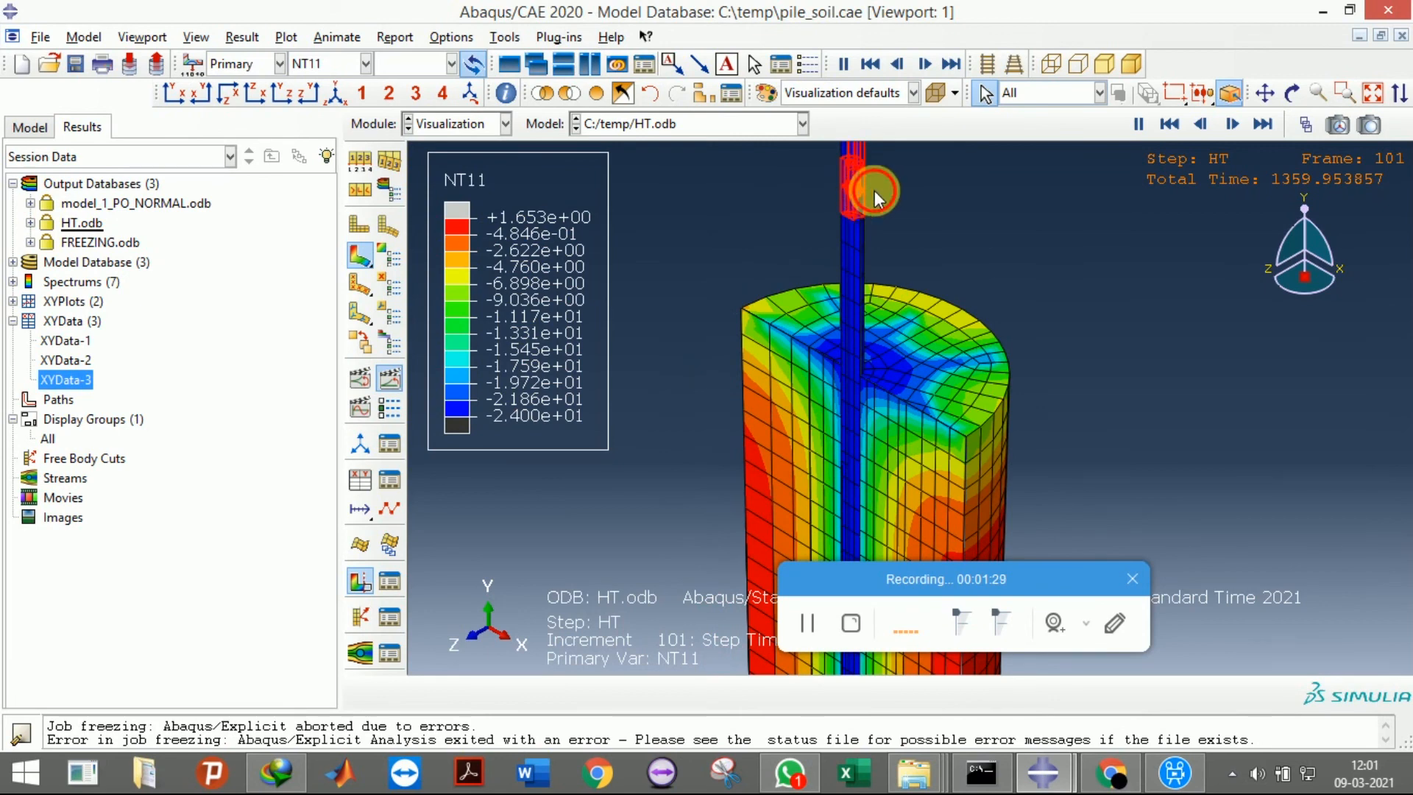
scroll(816, 214, up, 2)
scroll(815, 214, up, 3)
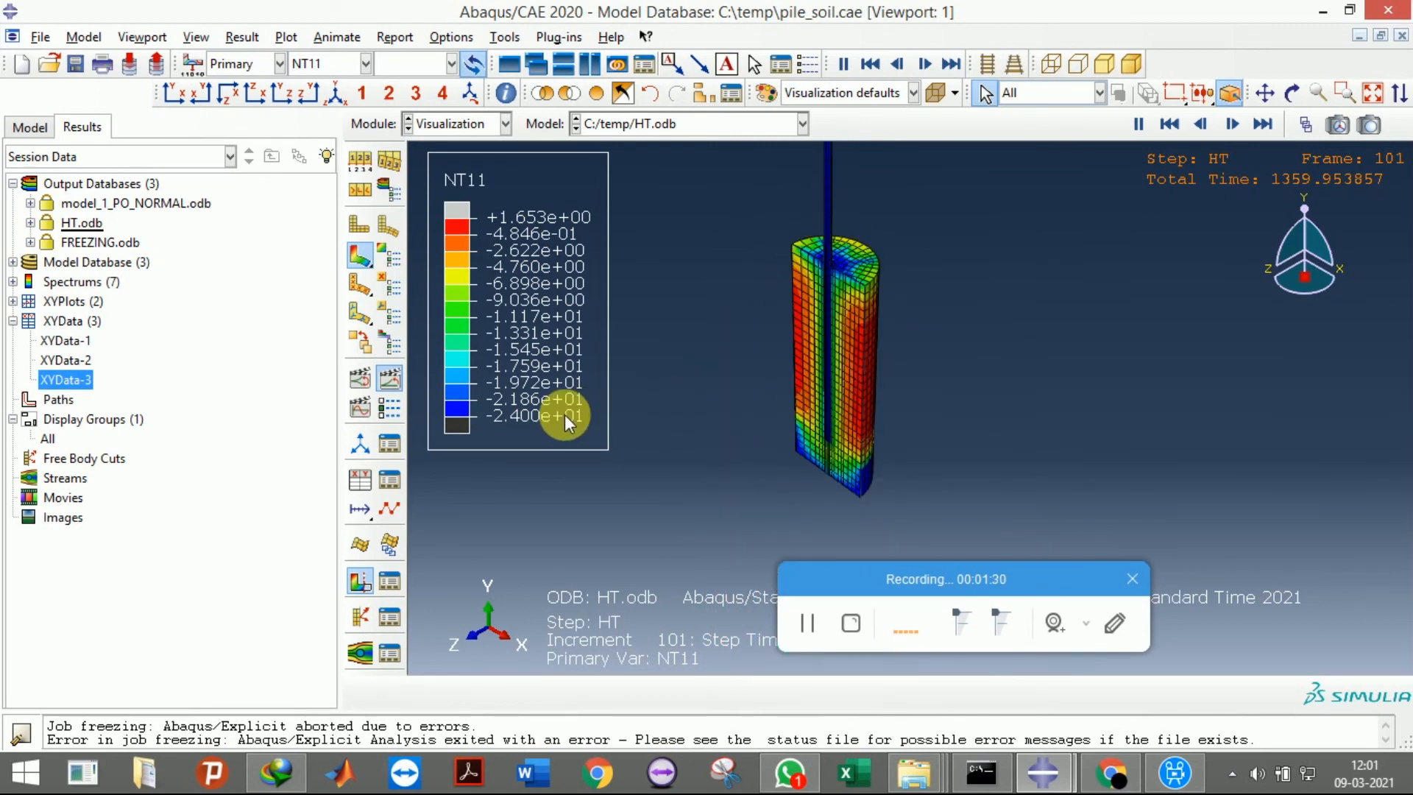
scroll(807, 456, down, 3)
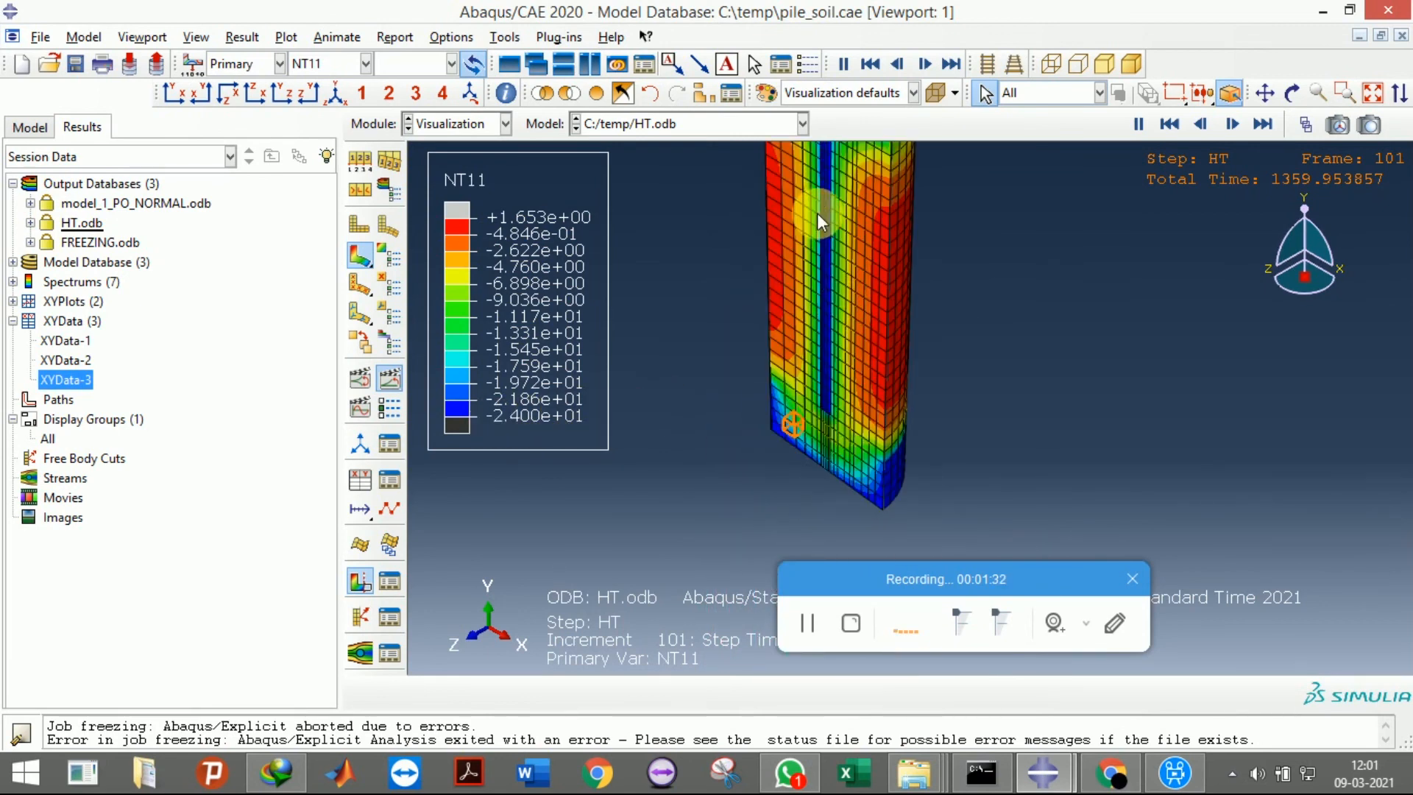
scroll(817, 166, up, 3)
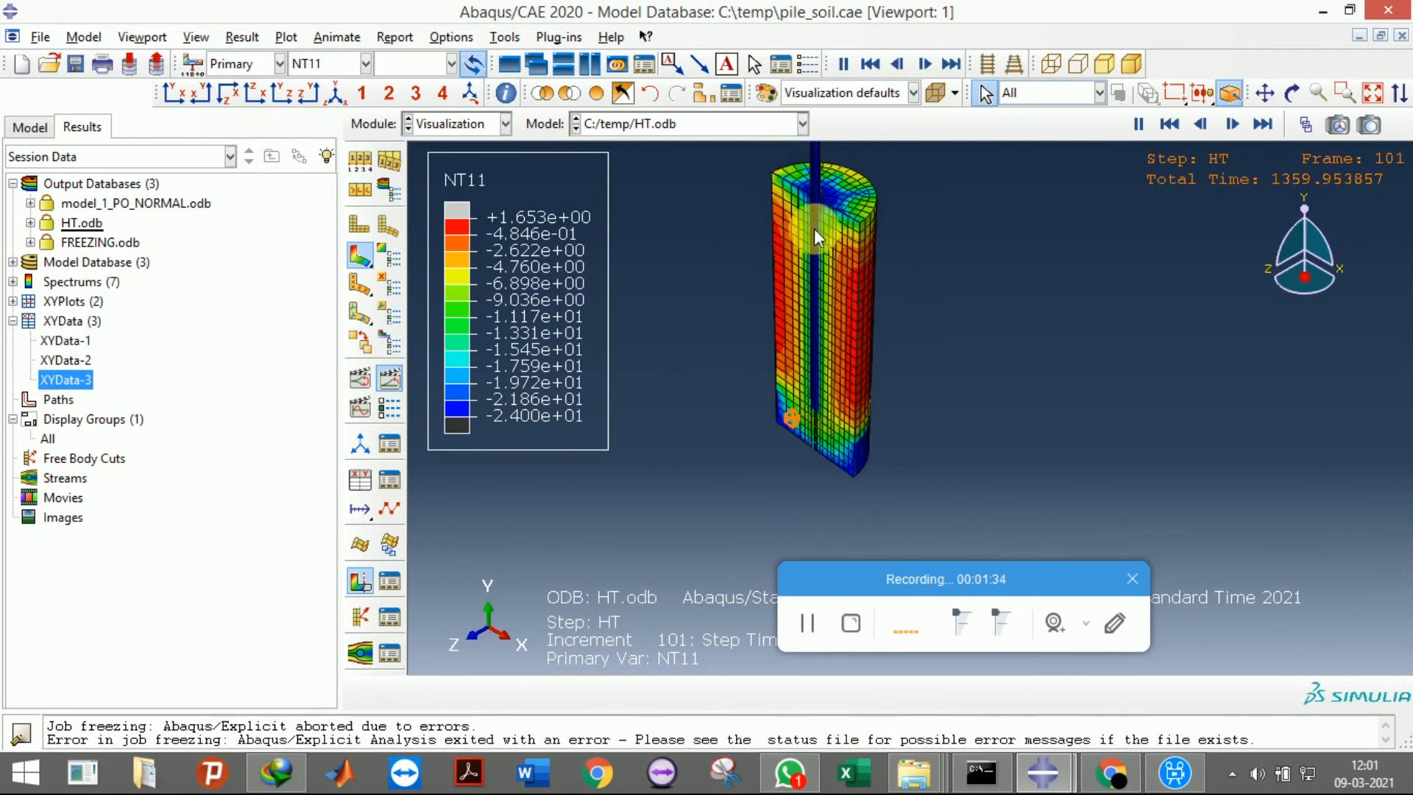
scroll(846, 209, down, 5)
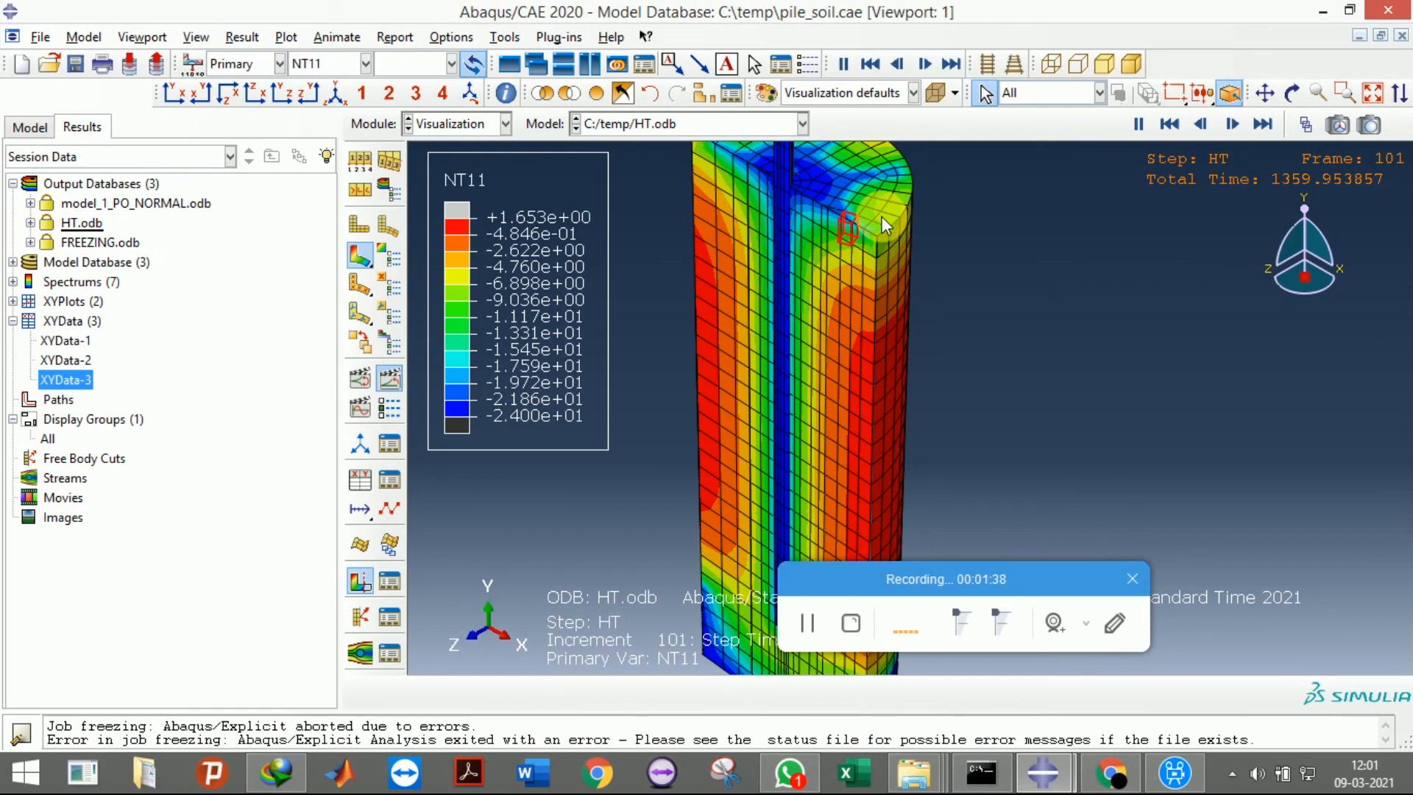
scroll(890, 262, up, 5)
scroll(855, 270, down, 1)
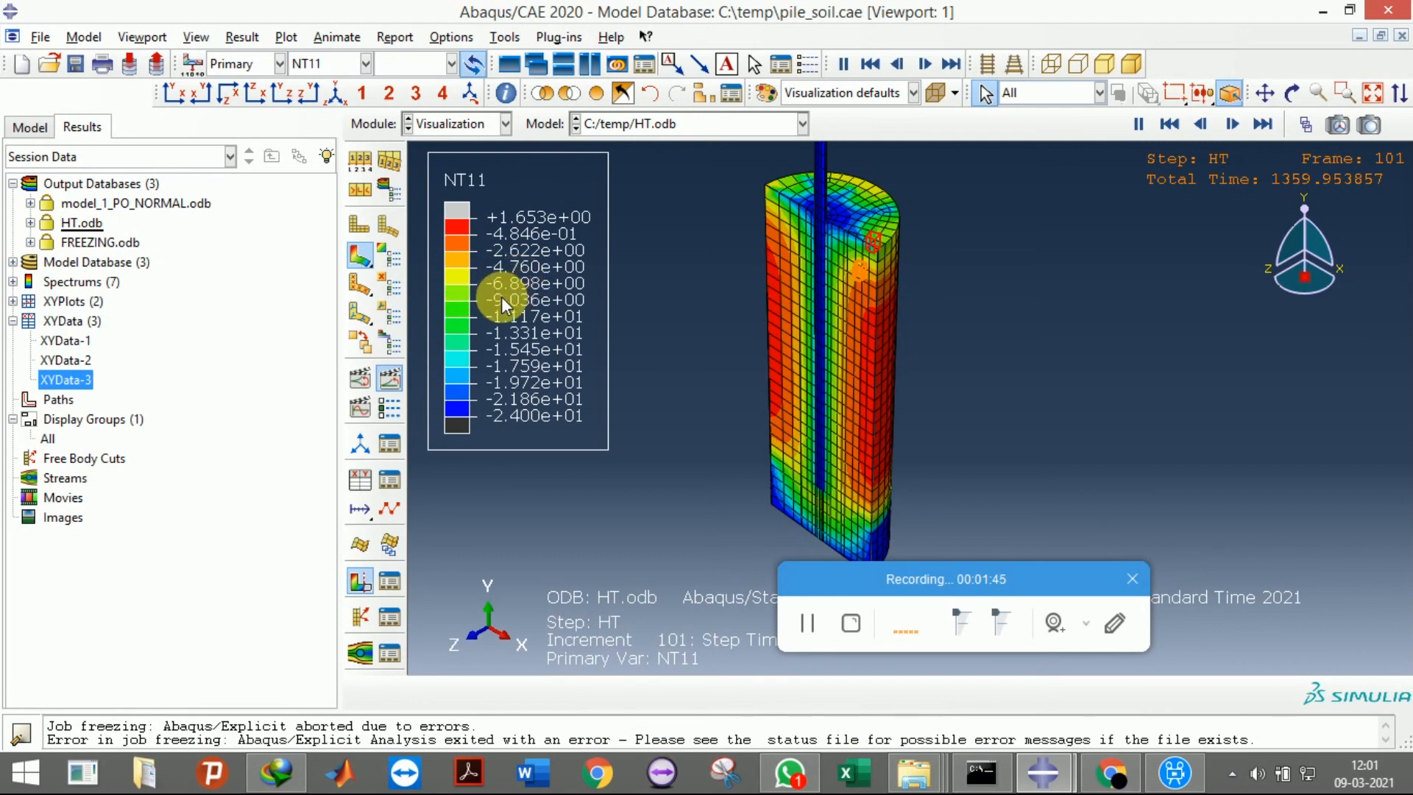
scroll(832, 374, down, 3)
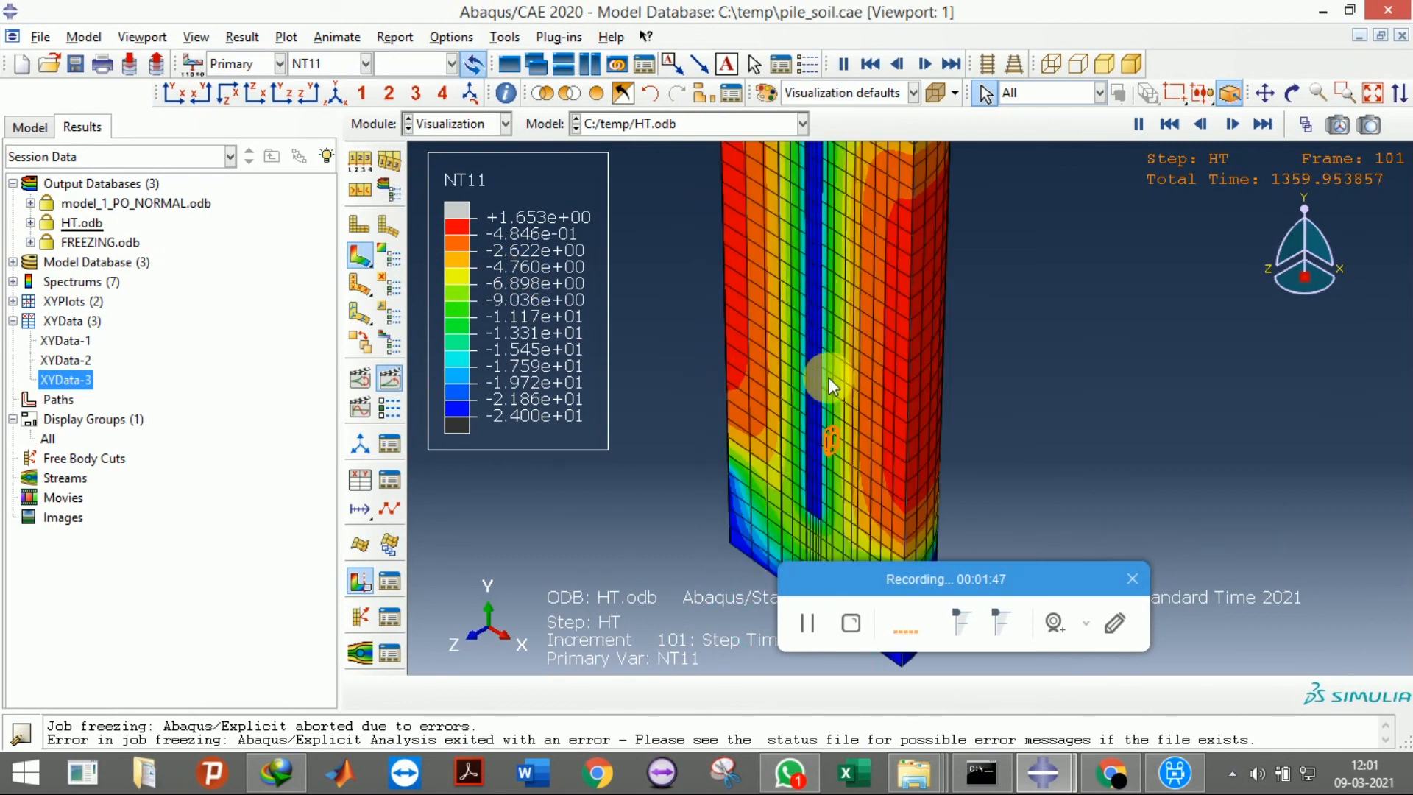
drag(869, 590, 1122, 562)
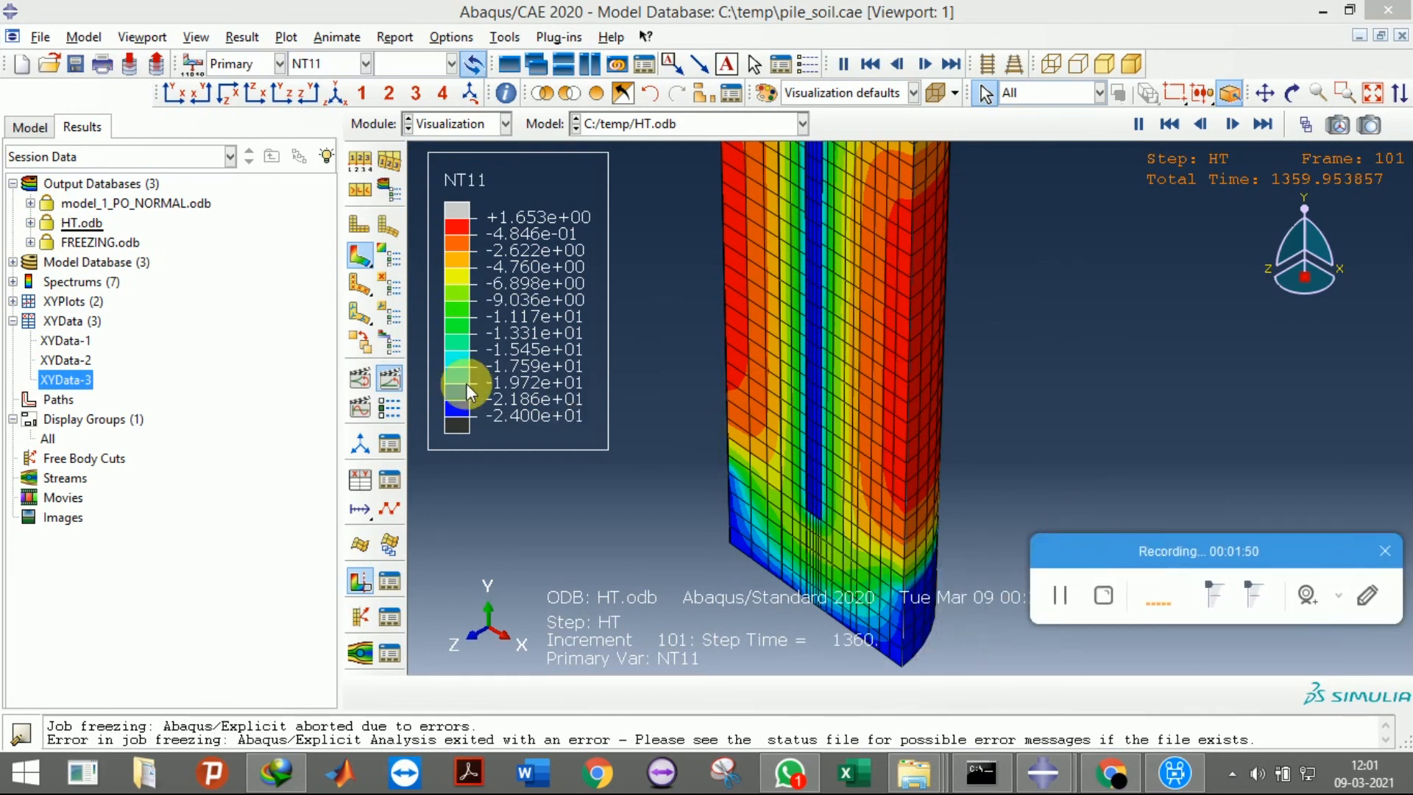
Play the time history animation of the HT results with NT11 as the primary contour variable
click(390, 379)
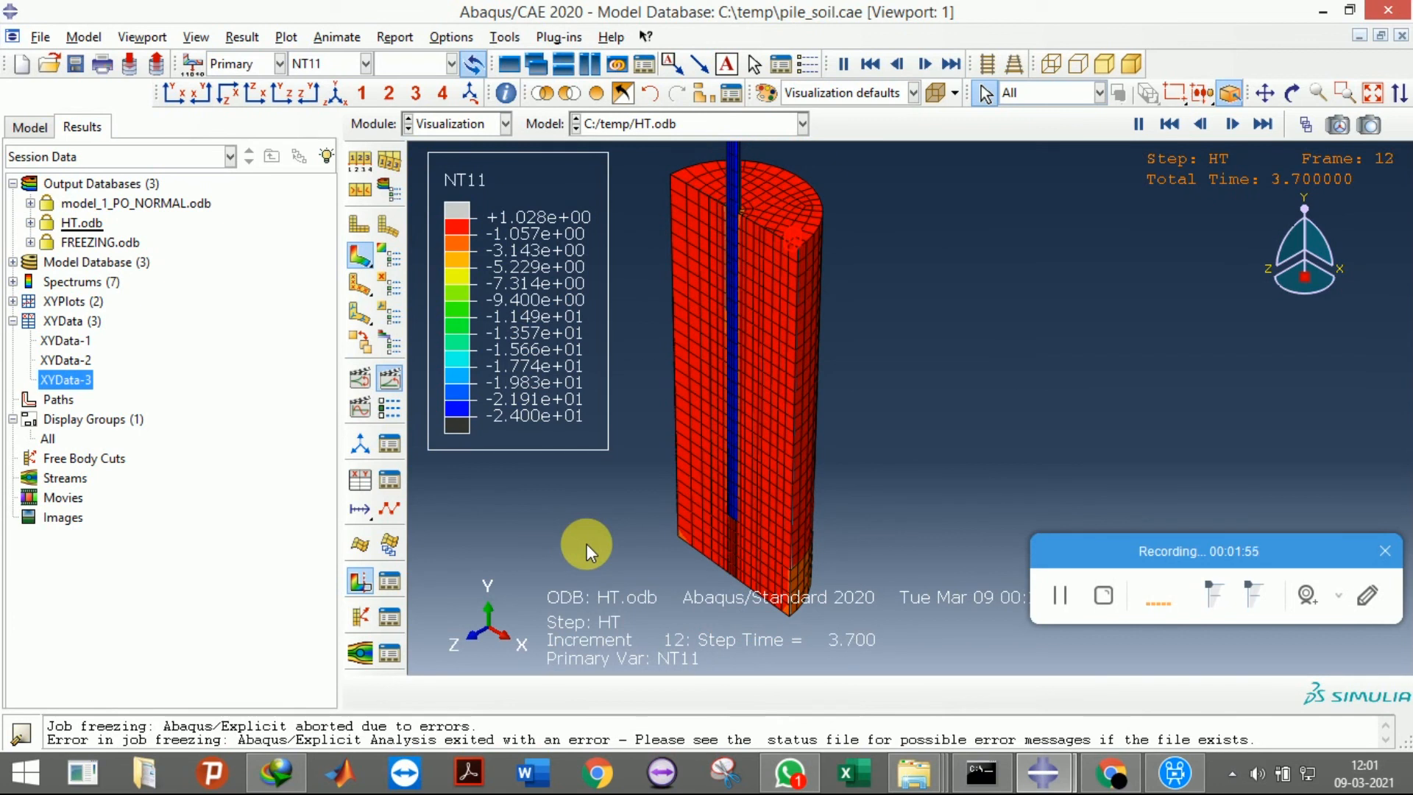
click(320, 66)
click(318, 66)
click(318, 66)
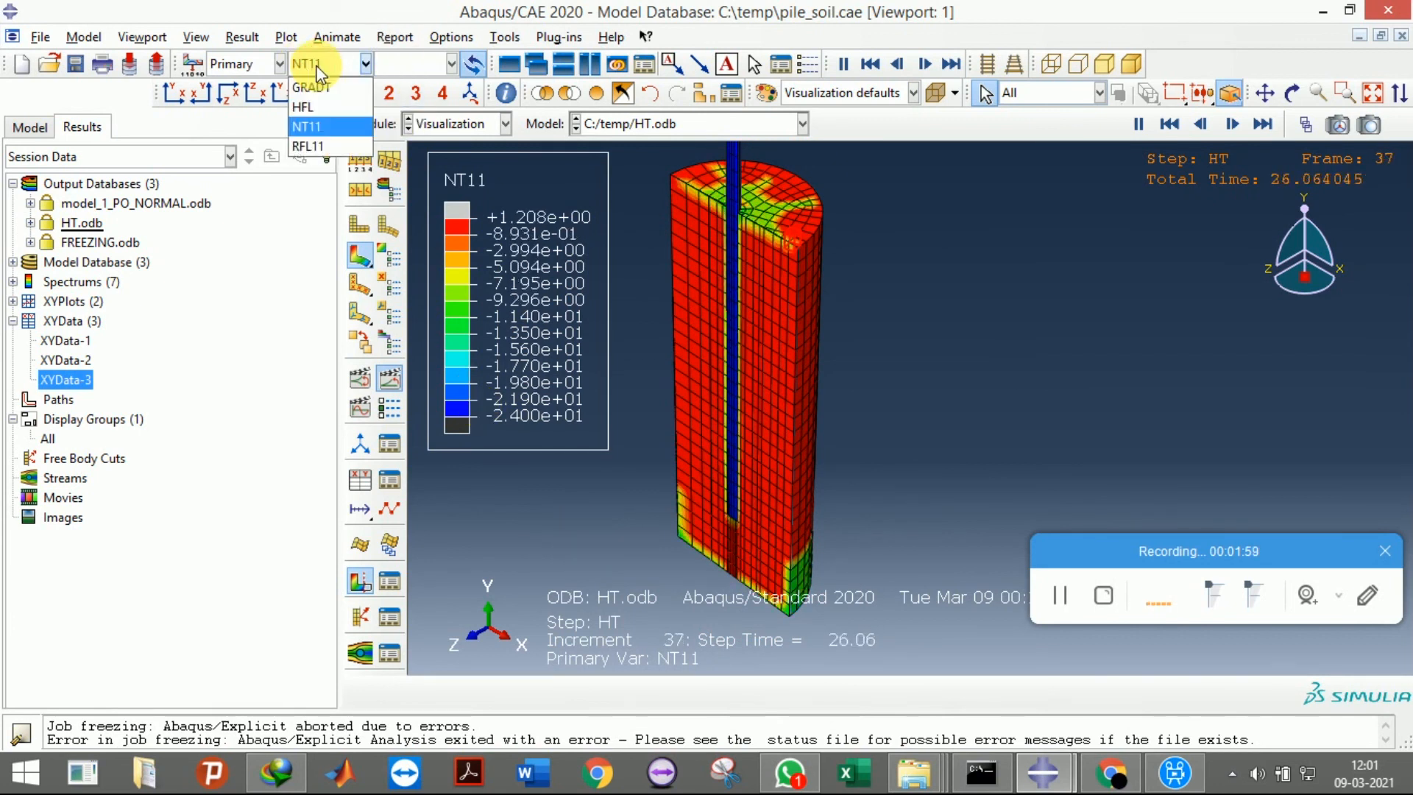
click(314, 128)
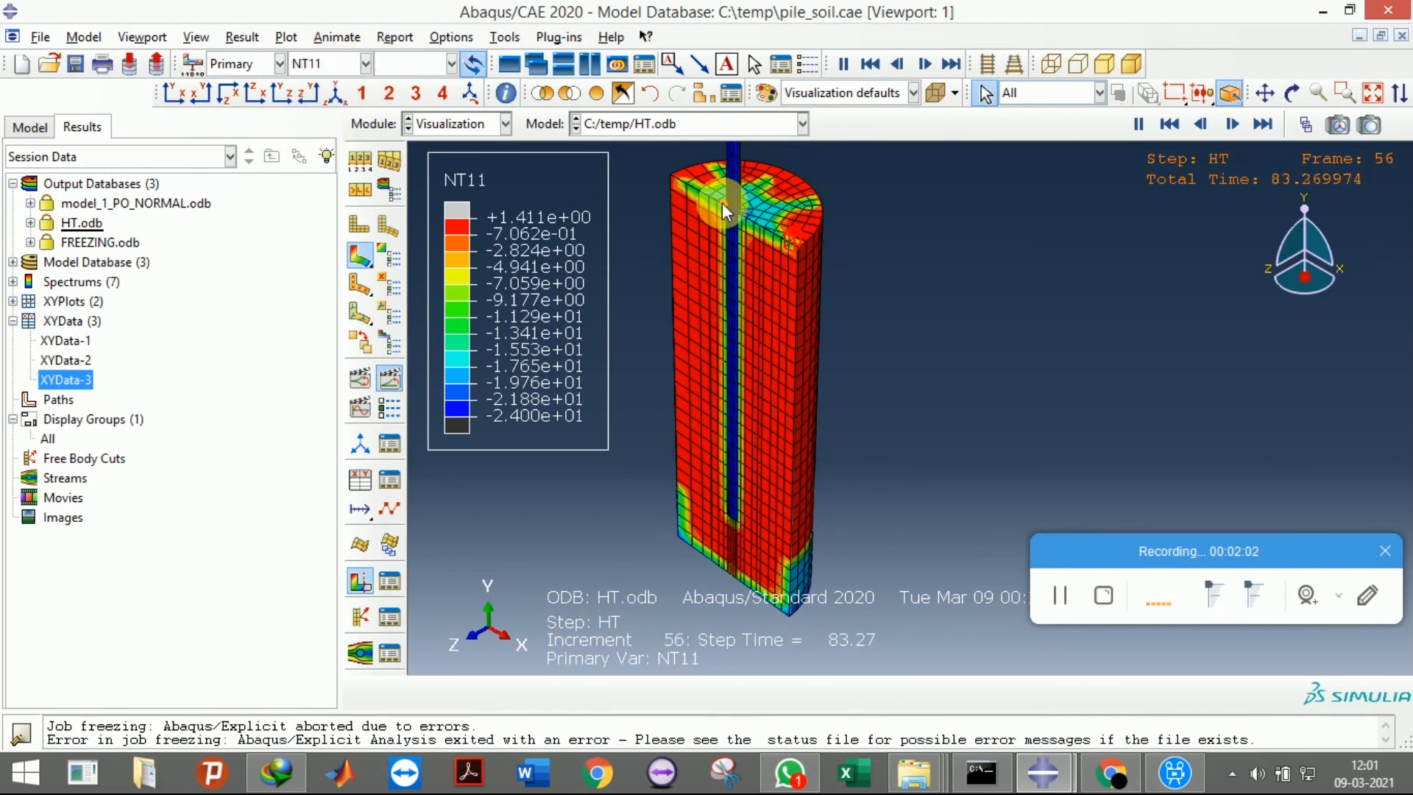
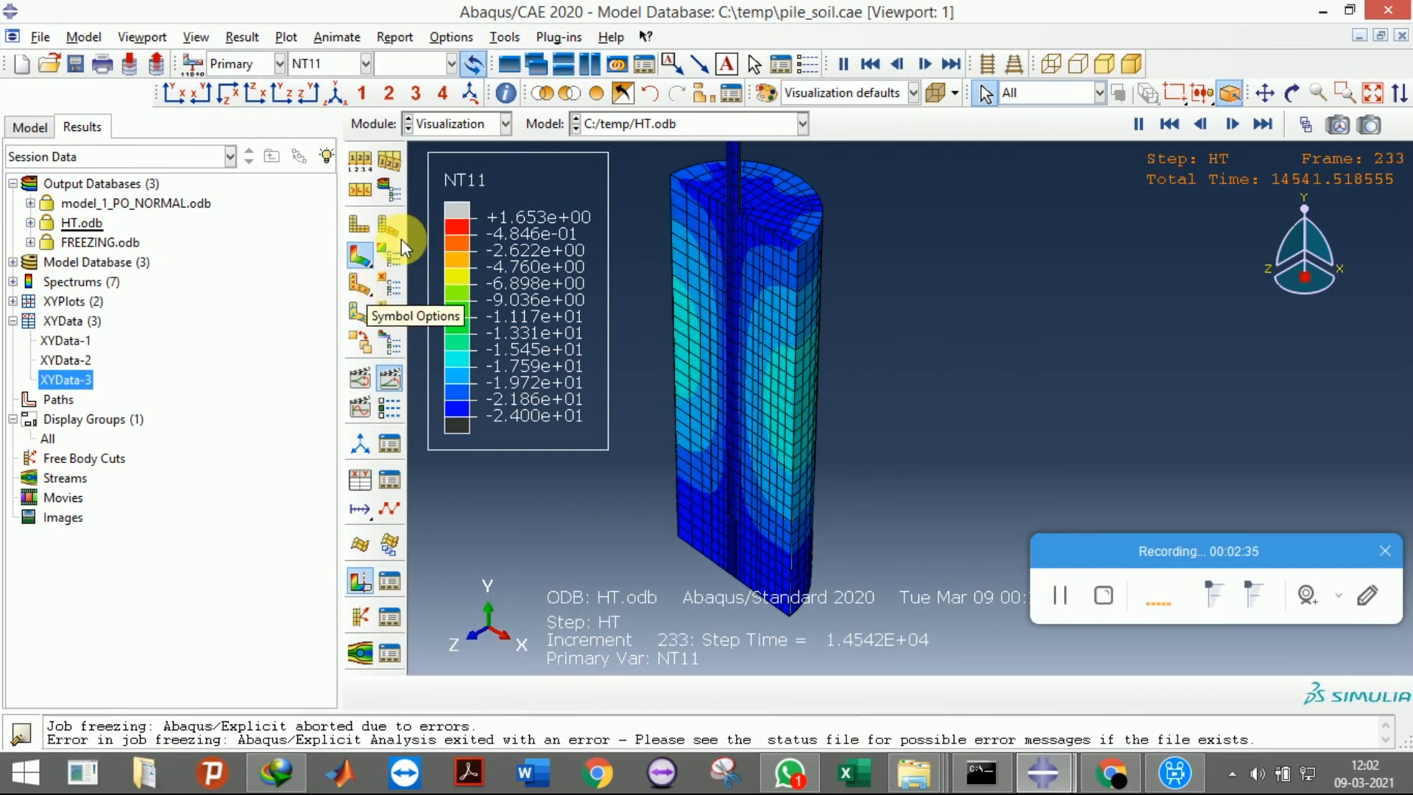
Remove the STEEL material of HT.odb from the display, leaving only the soil in view
click(30, 223)
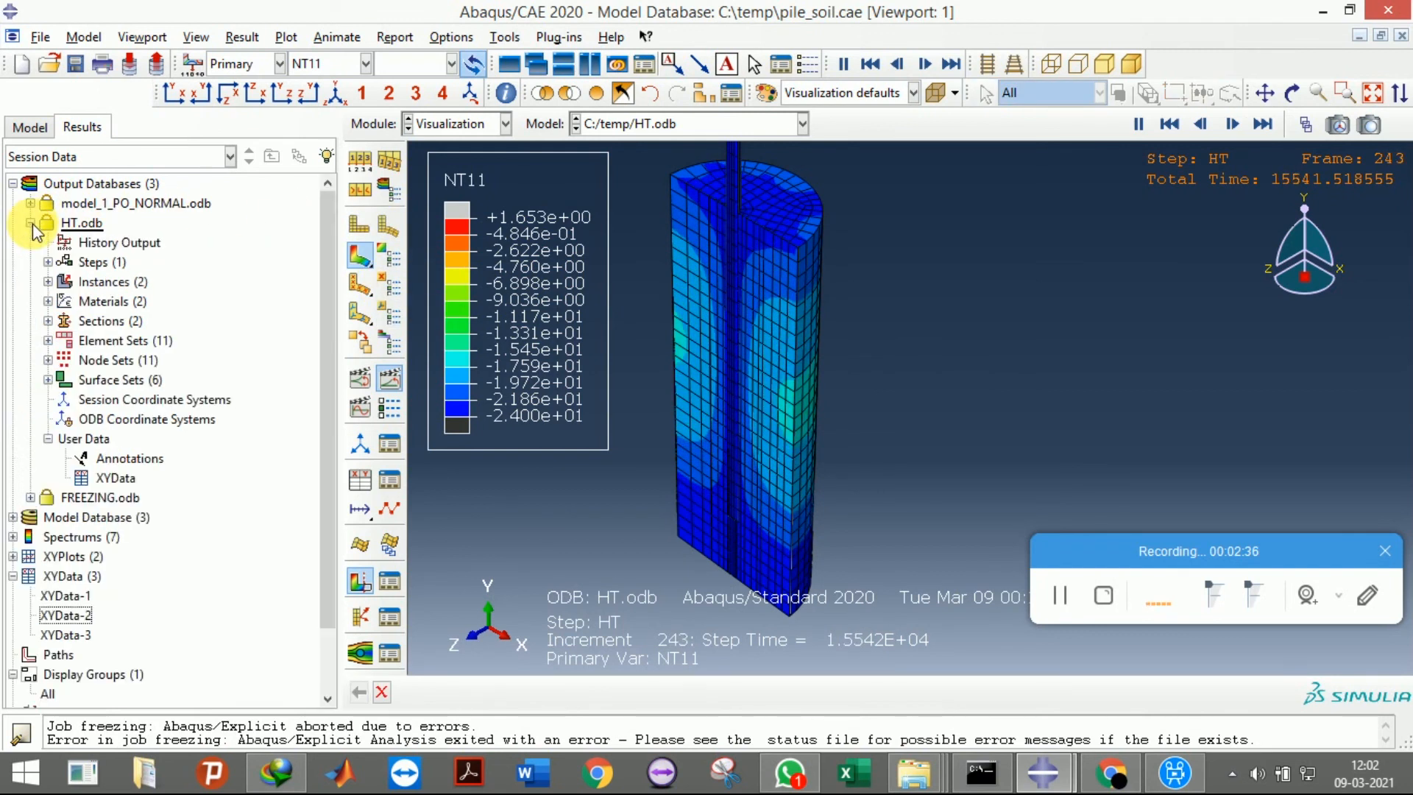
click(47, 301)
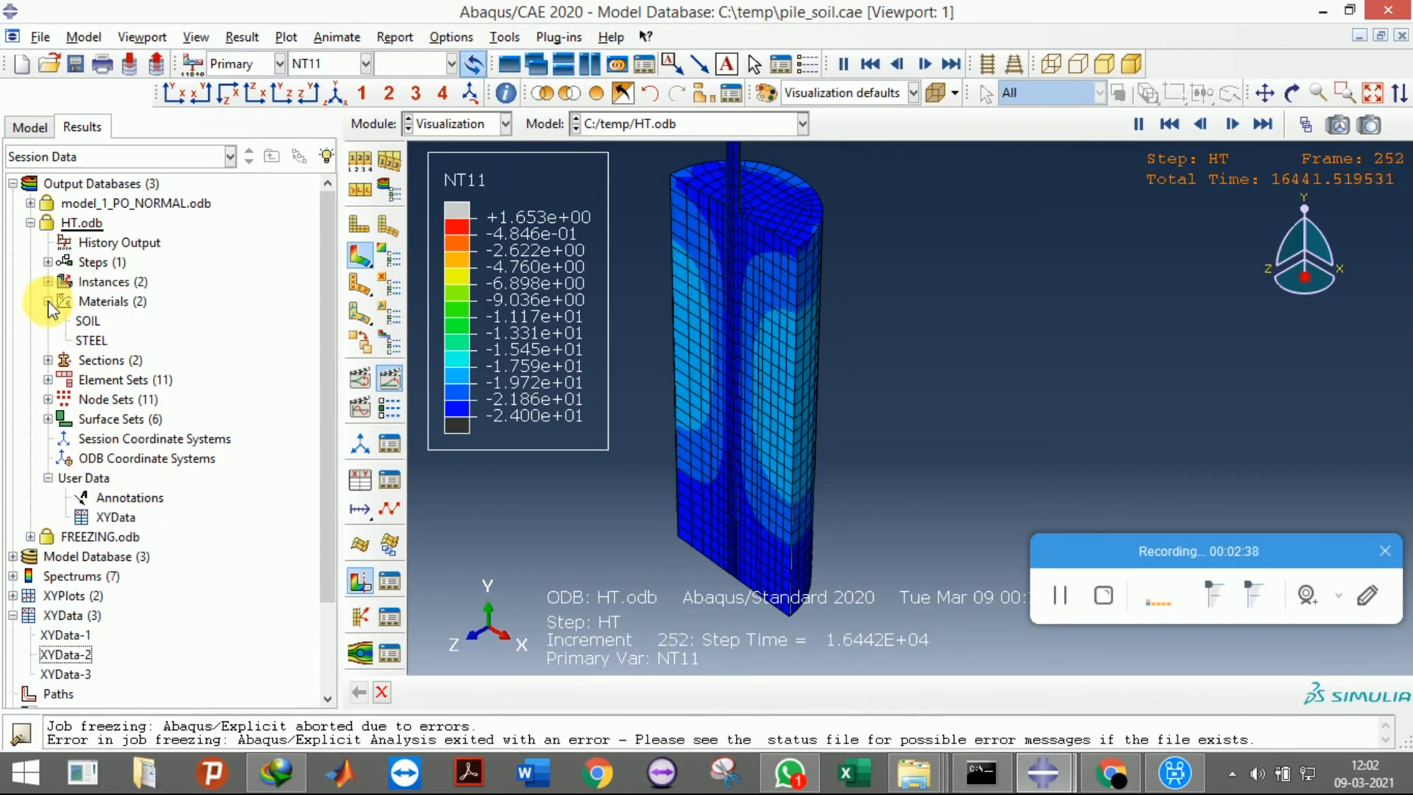
right_click(92, 340)
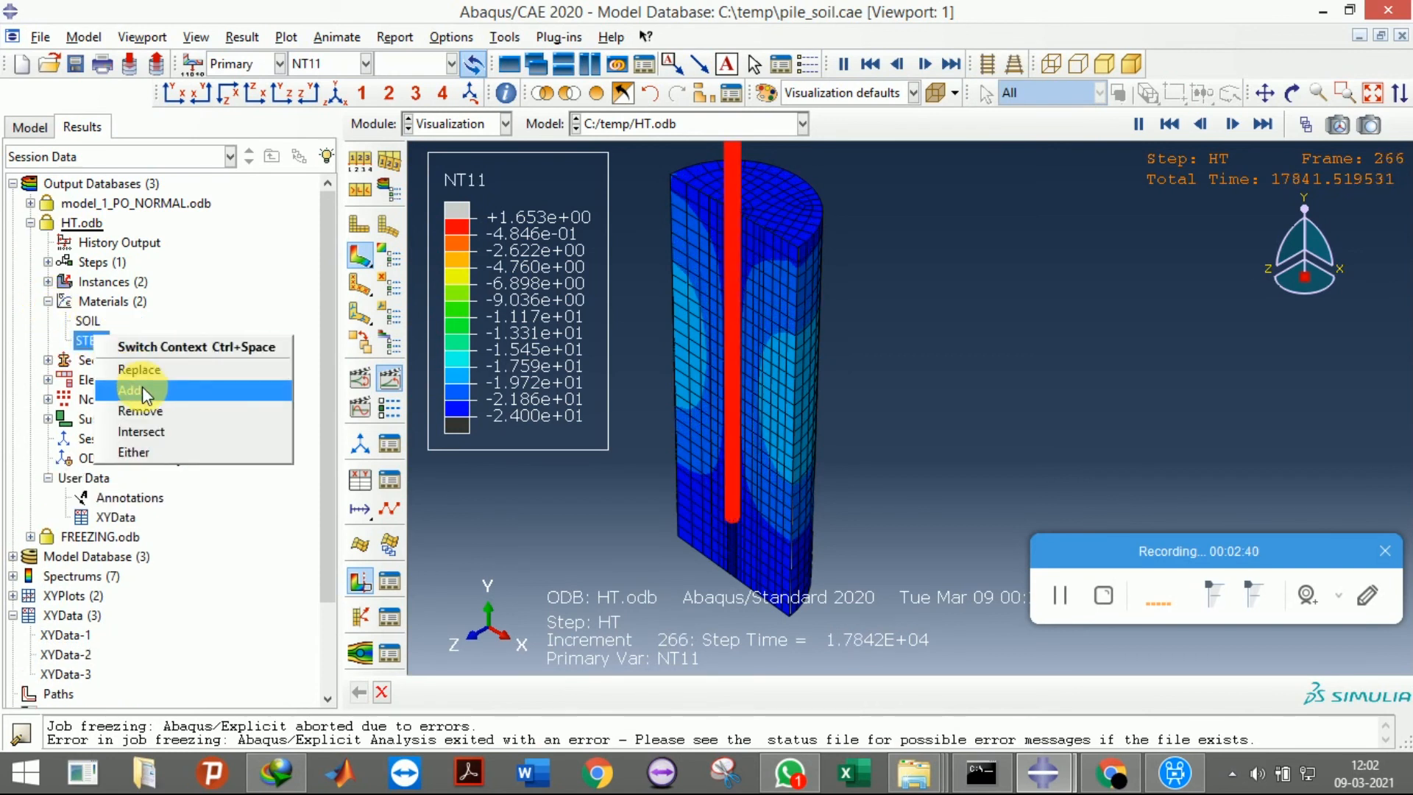
click(148, 411)
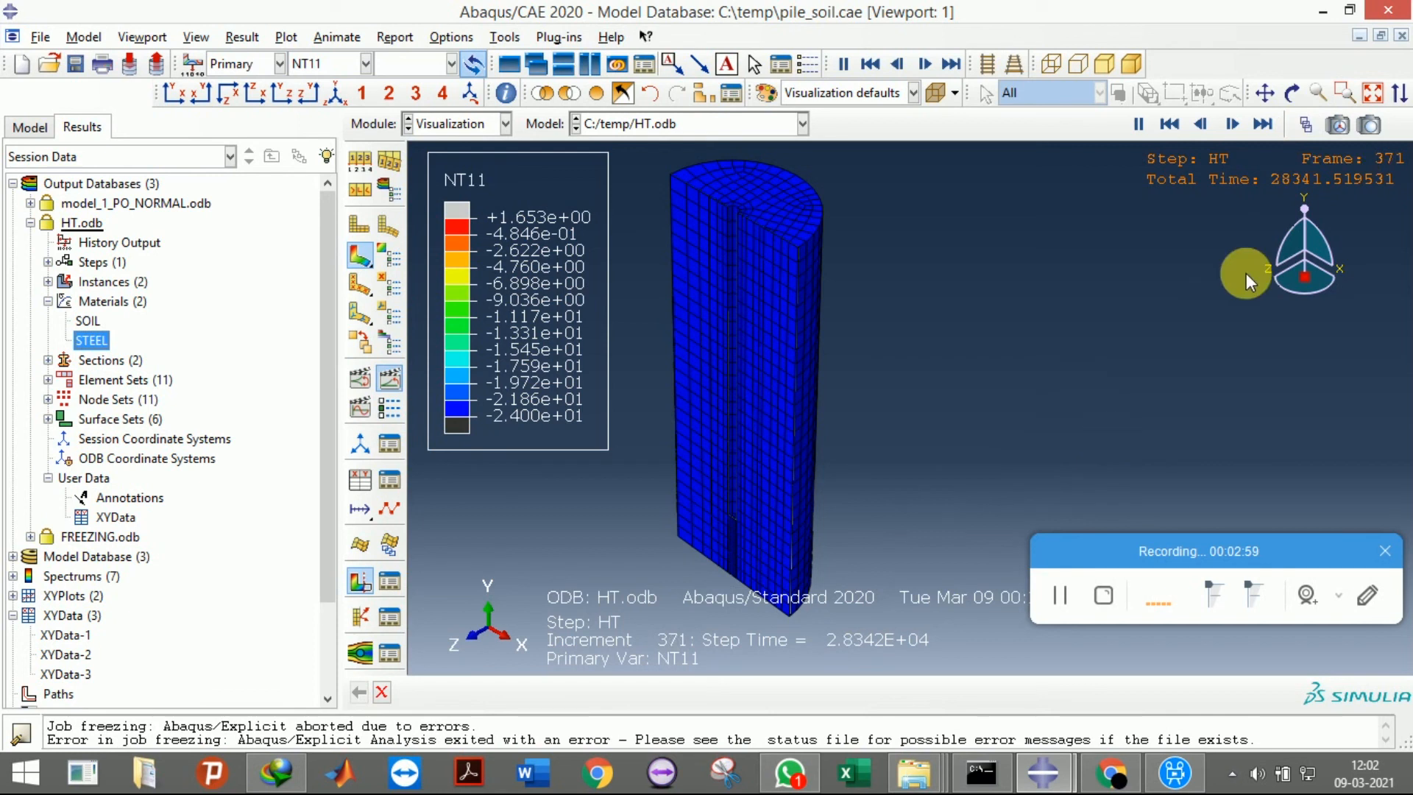
Inspect the soil's NT11 contours at frame 122 and on to about frame 183 using the Frame Selector
click(1307, 122)
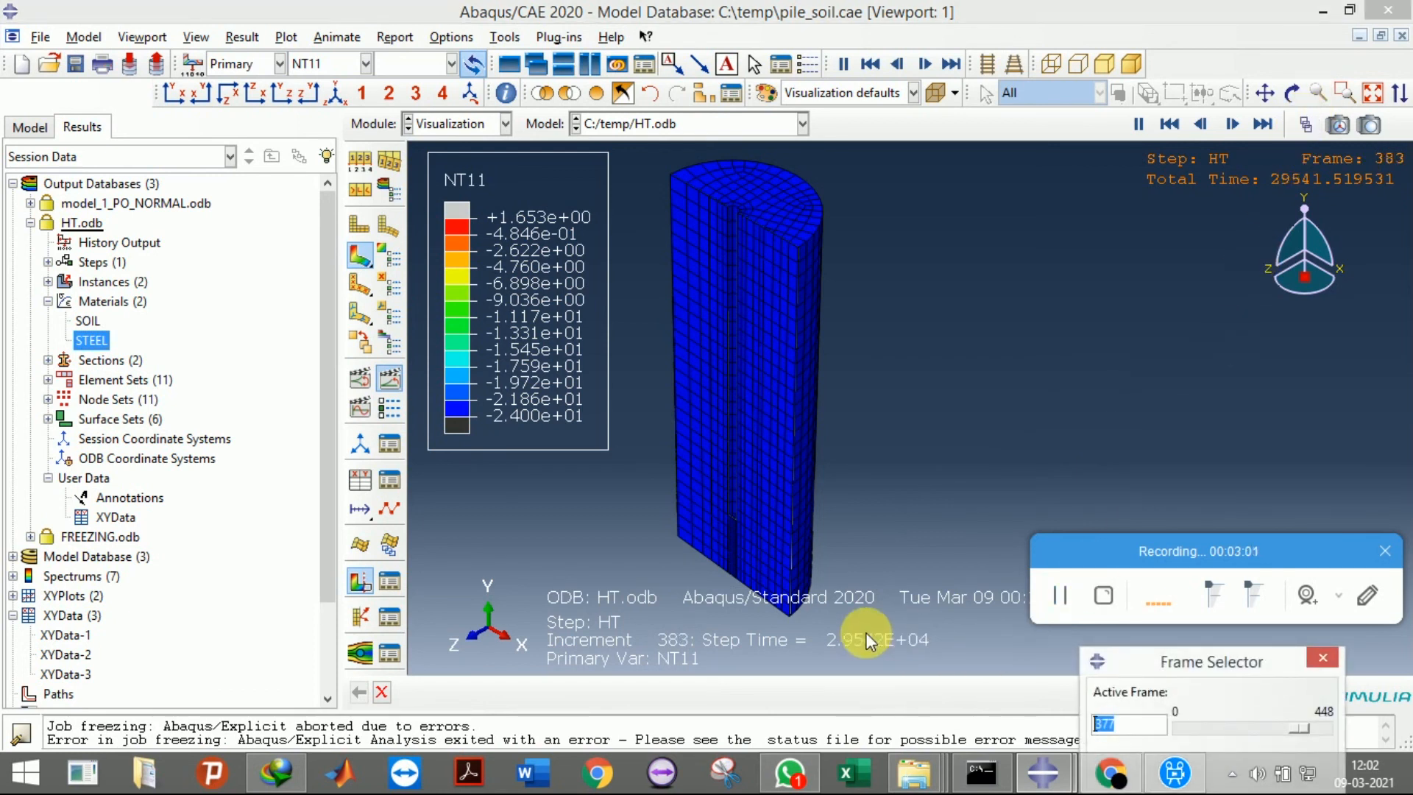
drag(1245, 662, 1248, 263)
drag(1324, 328, 1250, 333)
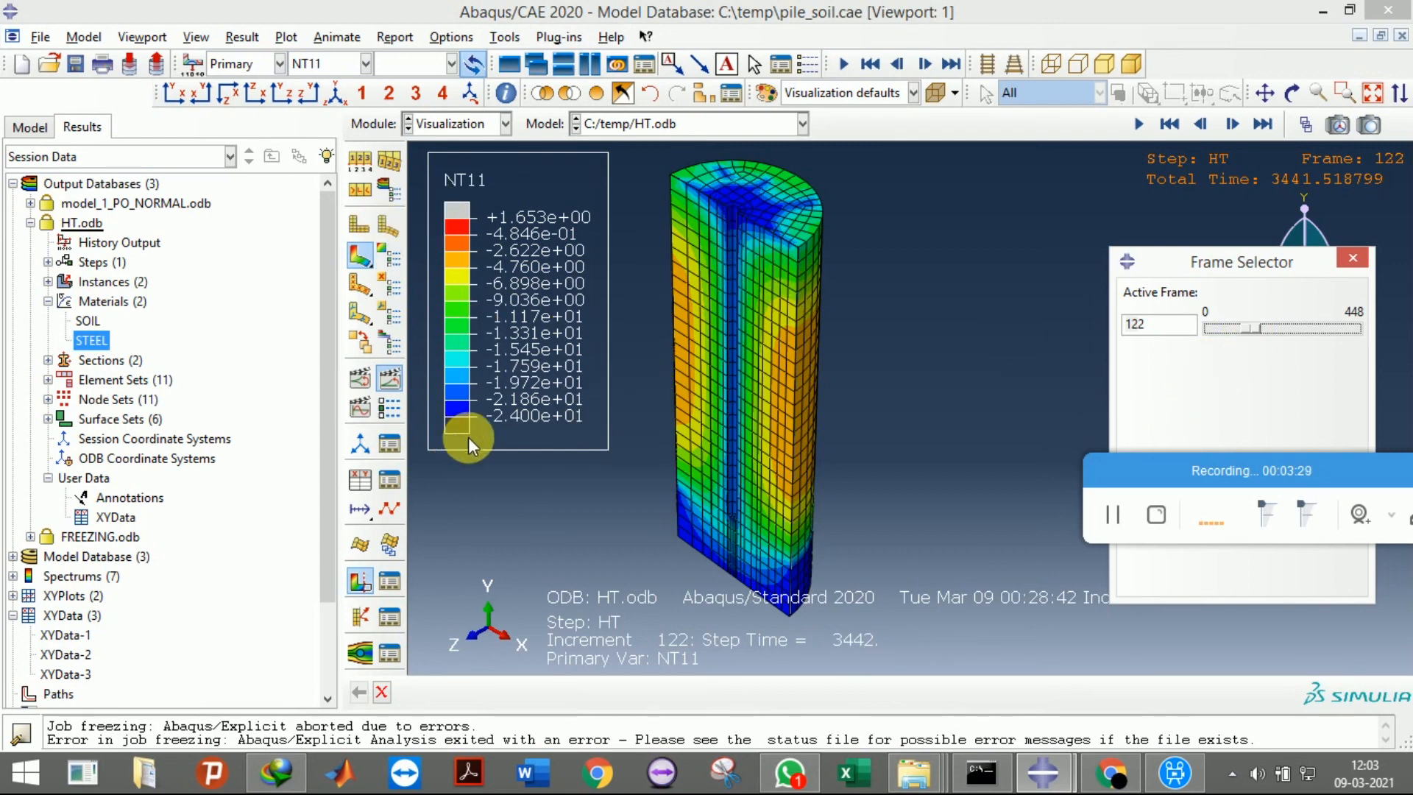
drag(1255, 326, 1273, 329)
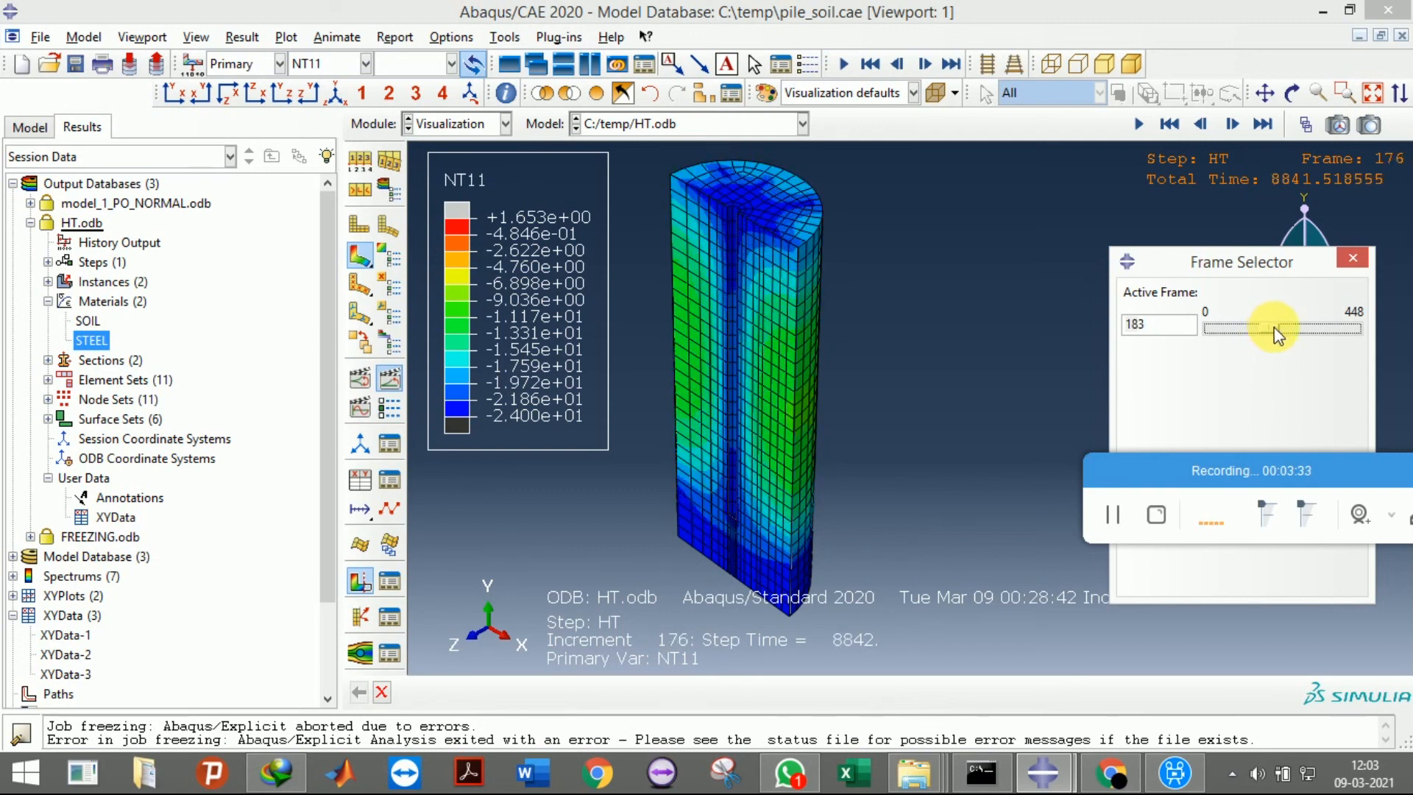